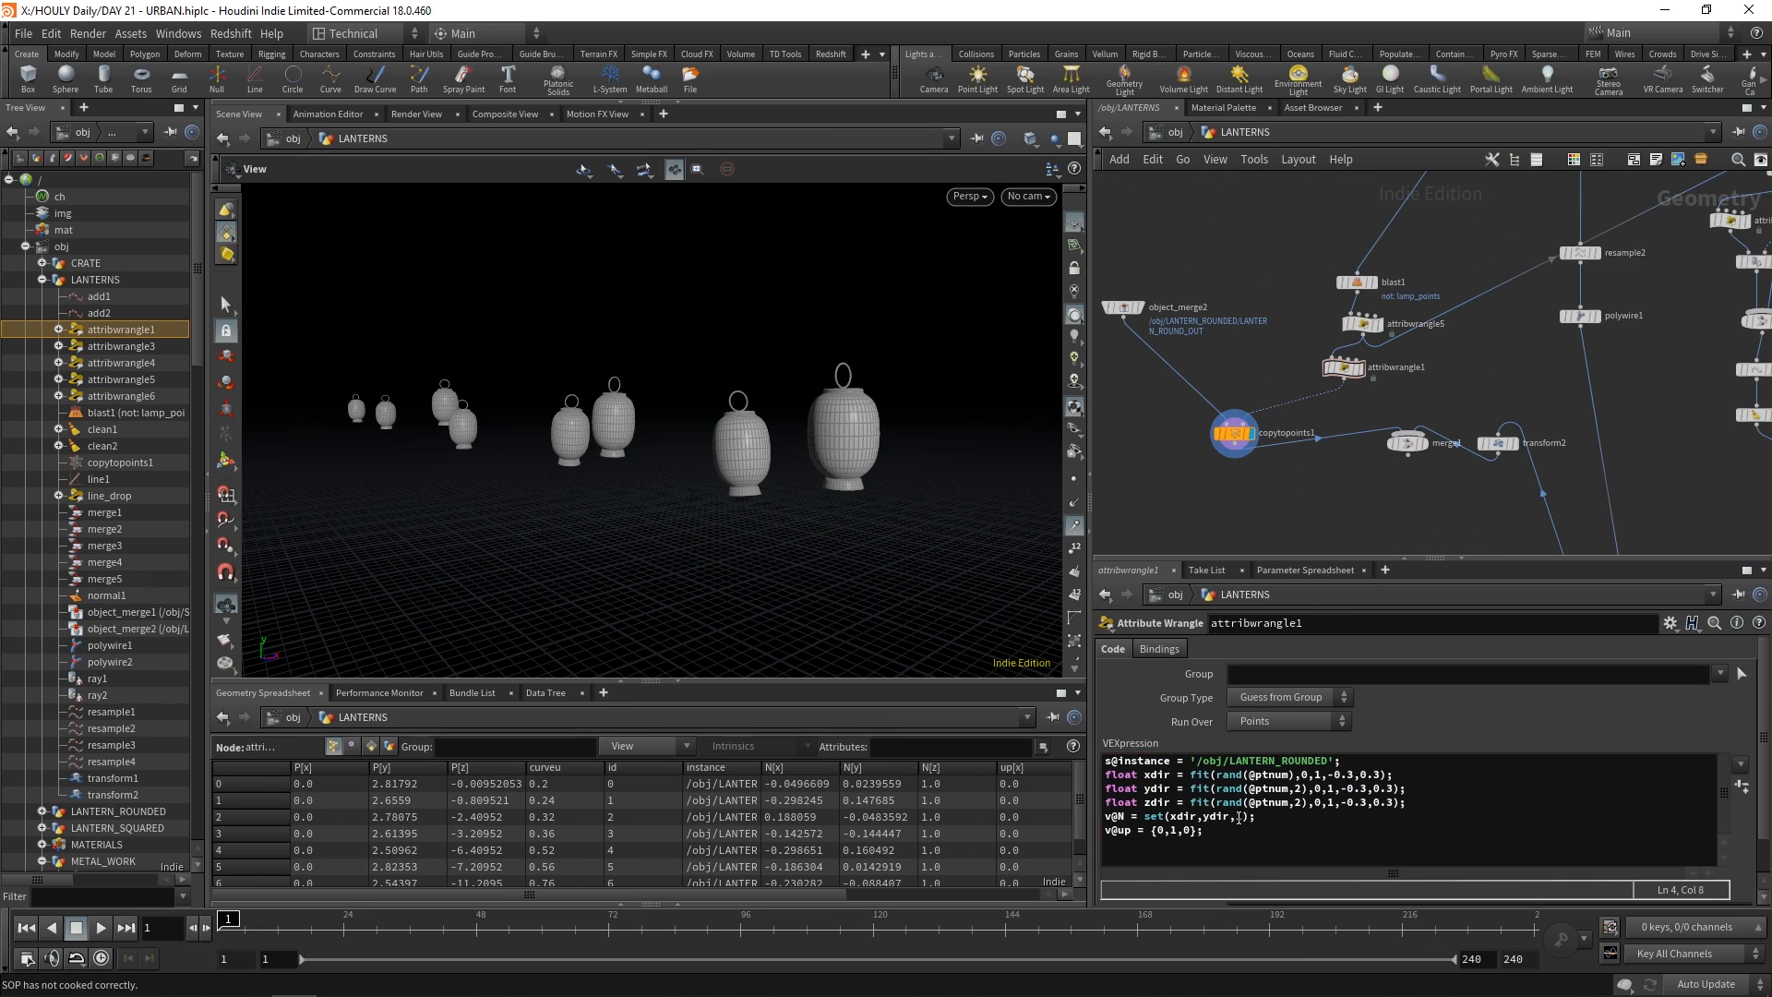
pyautogui.moveTo(784, 476); pyautogui.dragTo(839, 481)
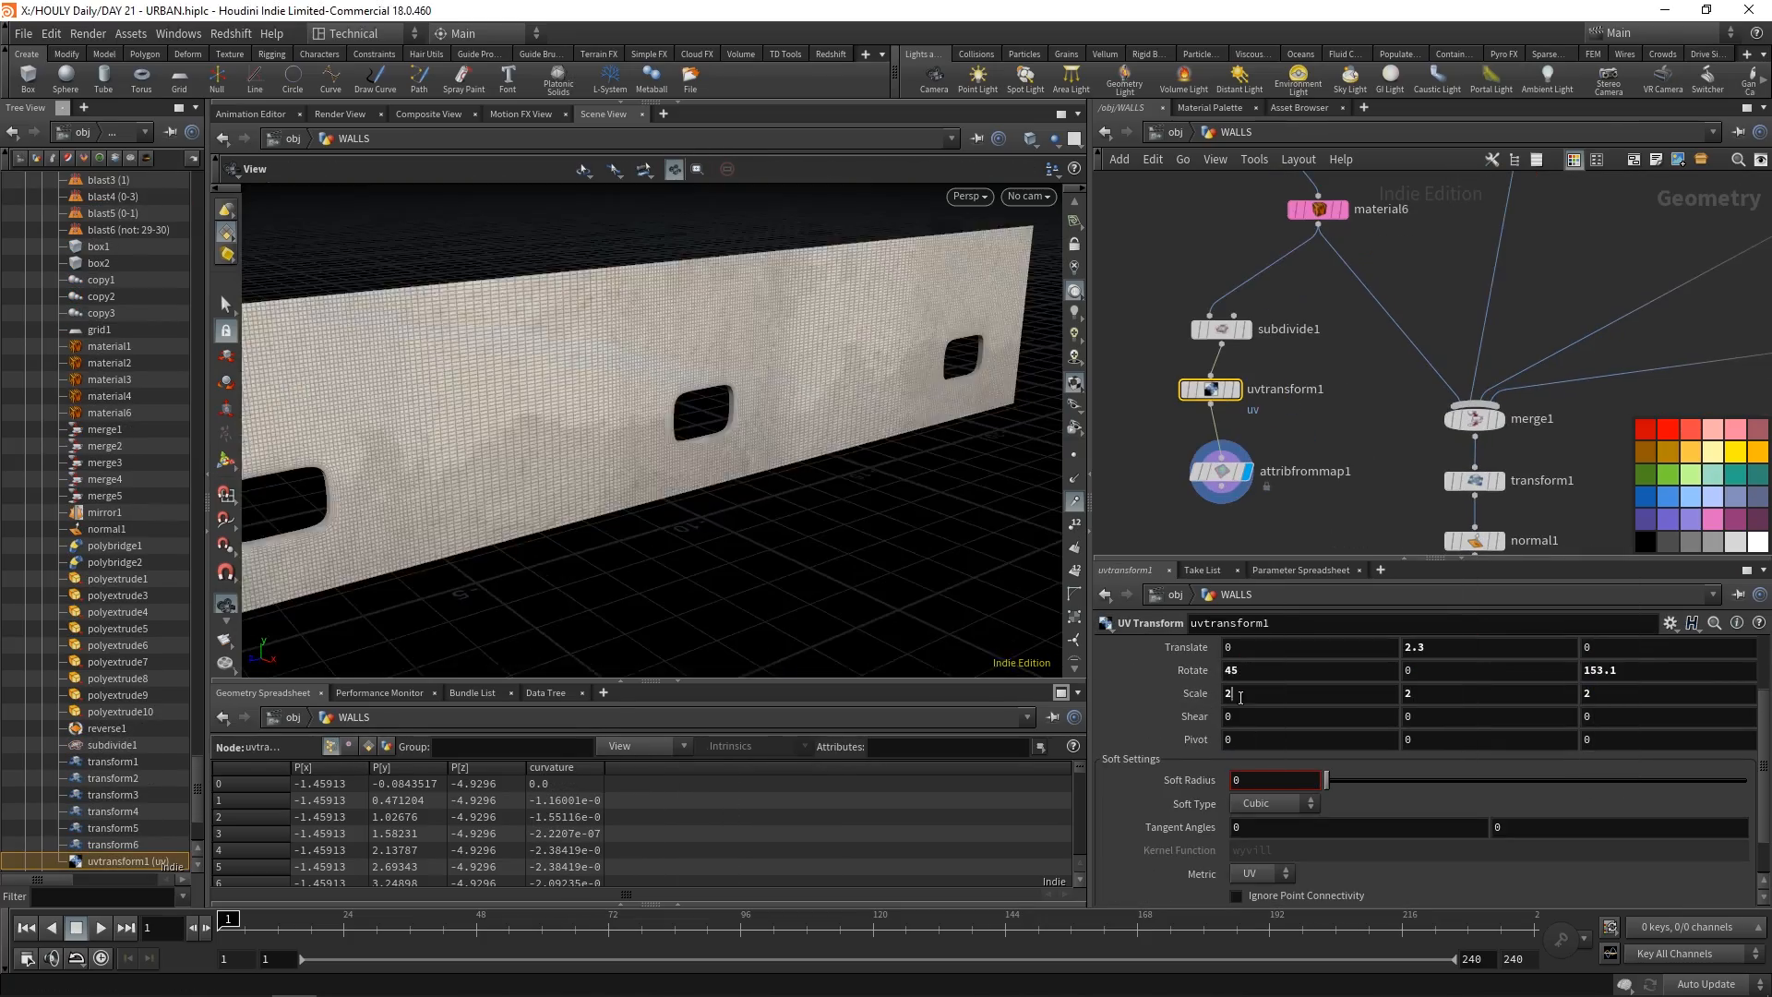
pyautogui.moveTo(1455, 647); pyautogui.dragTo(1486, 649, button='middle')
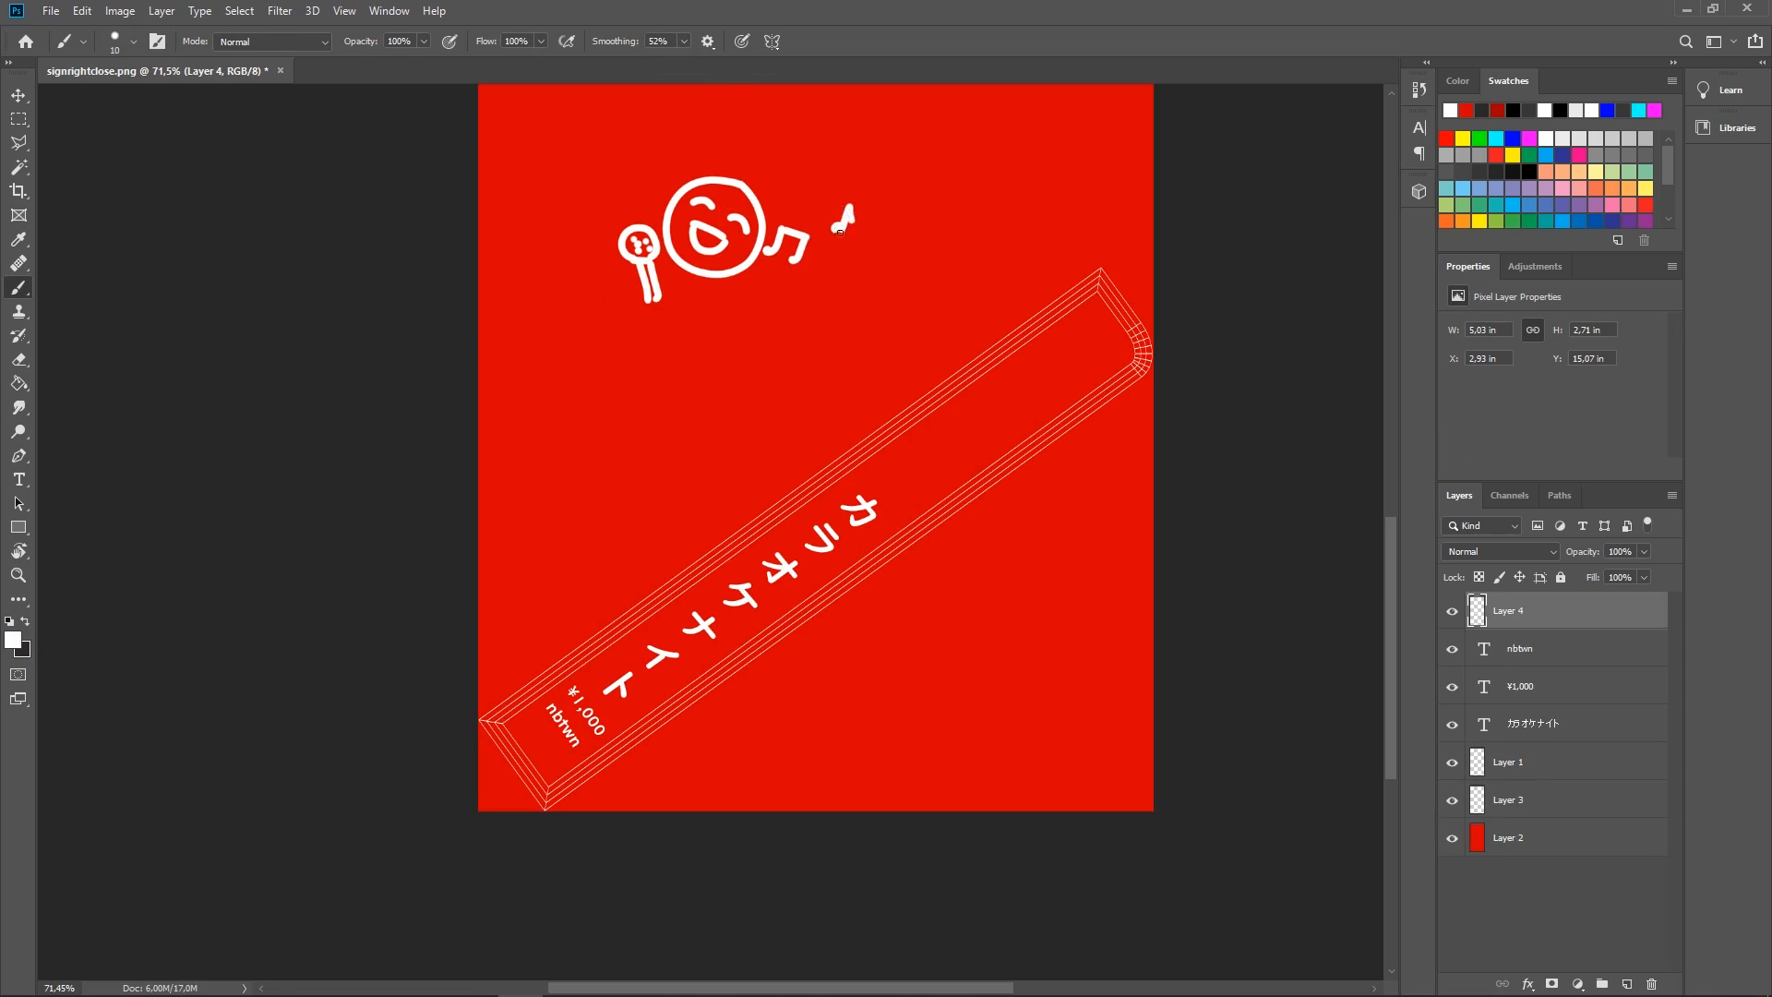
# In Photoshop, continue the white brush doodle of the microphone, singing face and music notes on signrightclose.png.
pyautogui.moveTo(840, 233); pyautogui.dragTo(835, 228)
pyautogui.moveTo(646, 268); pyautogui.dragTo(653, 310)
pyautogui.keyDown('ctrl'); pyautogui.moveTo(650, 302); pyautogui.dragTo(716, 302); pyautogui.keyUp('ctrl')
pyautogui.moveTo(730, 212); pyautogui.dragTo(683, 414)
pyautogui.moveTo(900, 383); pyautogui.dragTo(910, 393)
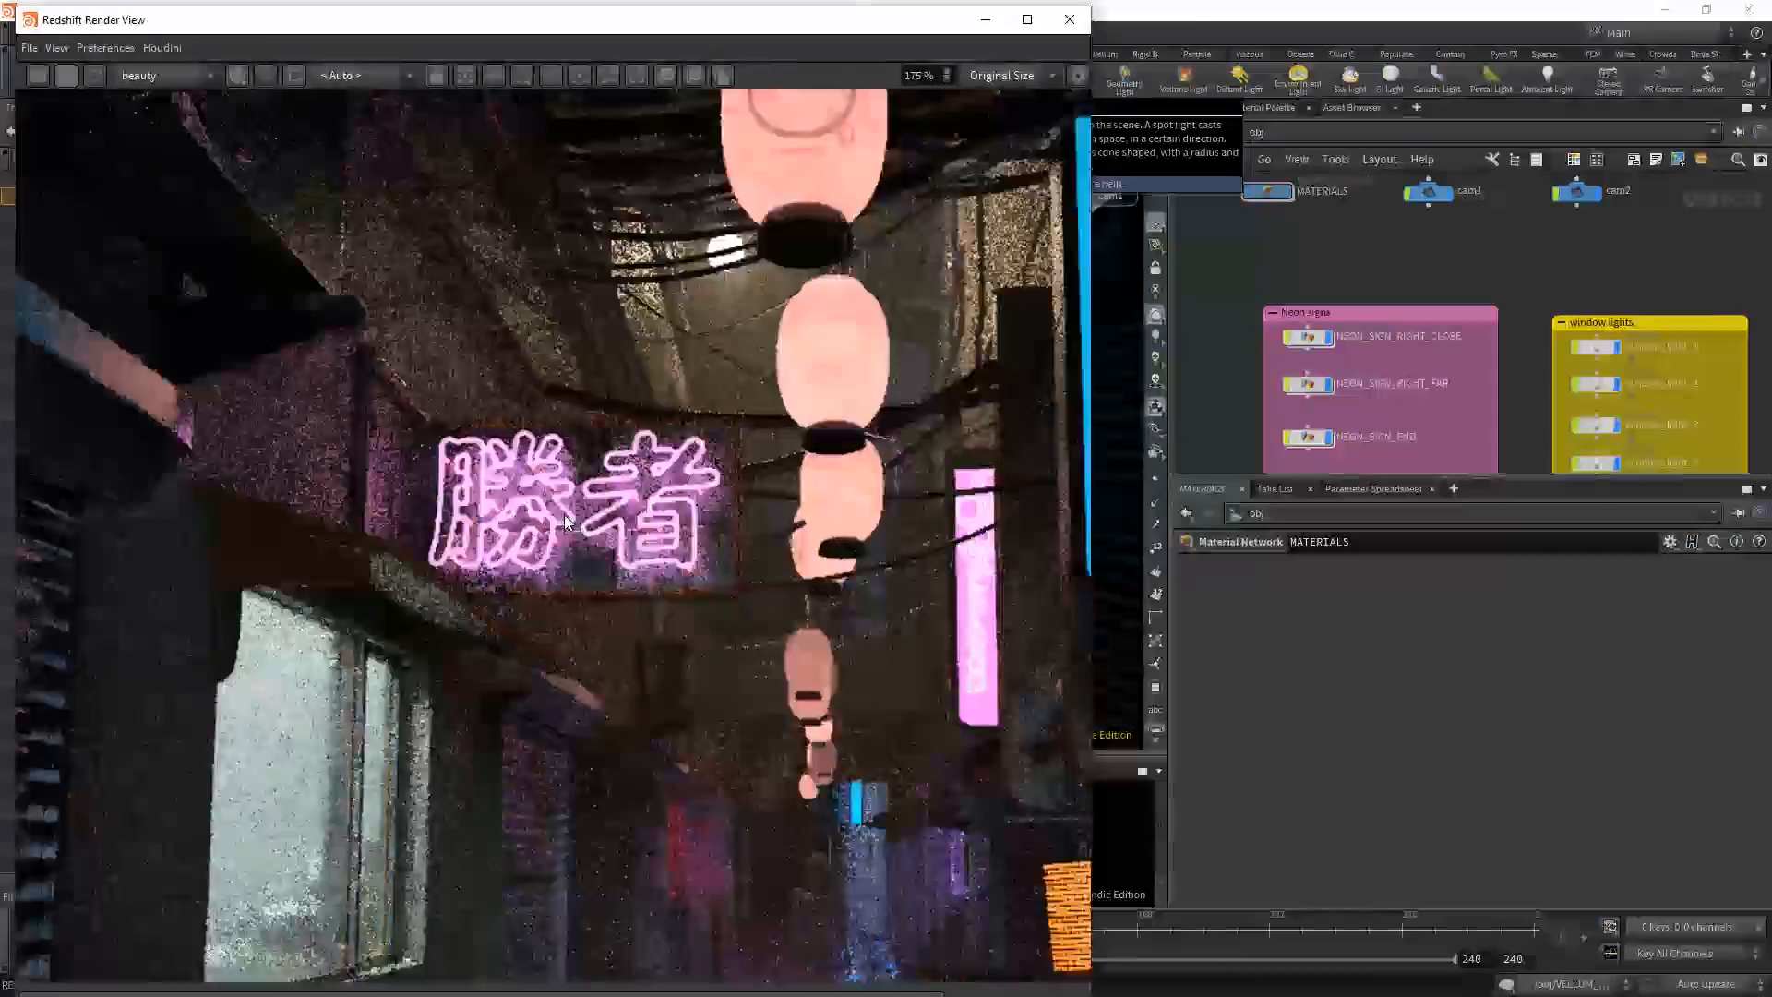
pyautogui.scroll(-5, 564, 514)
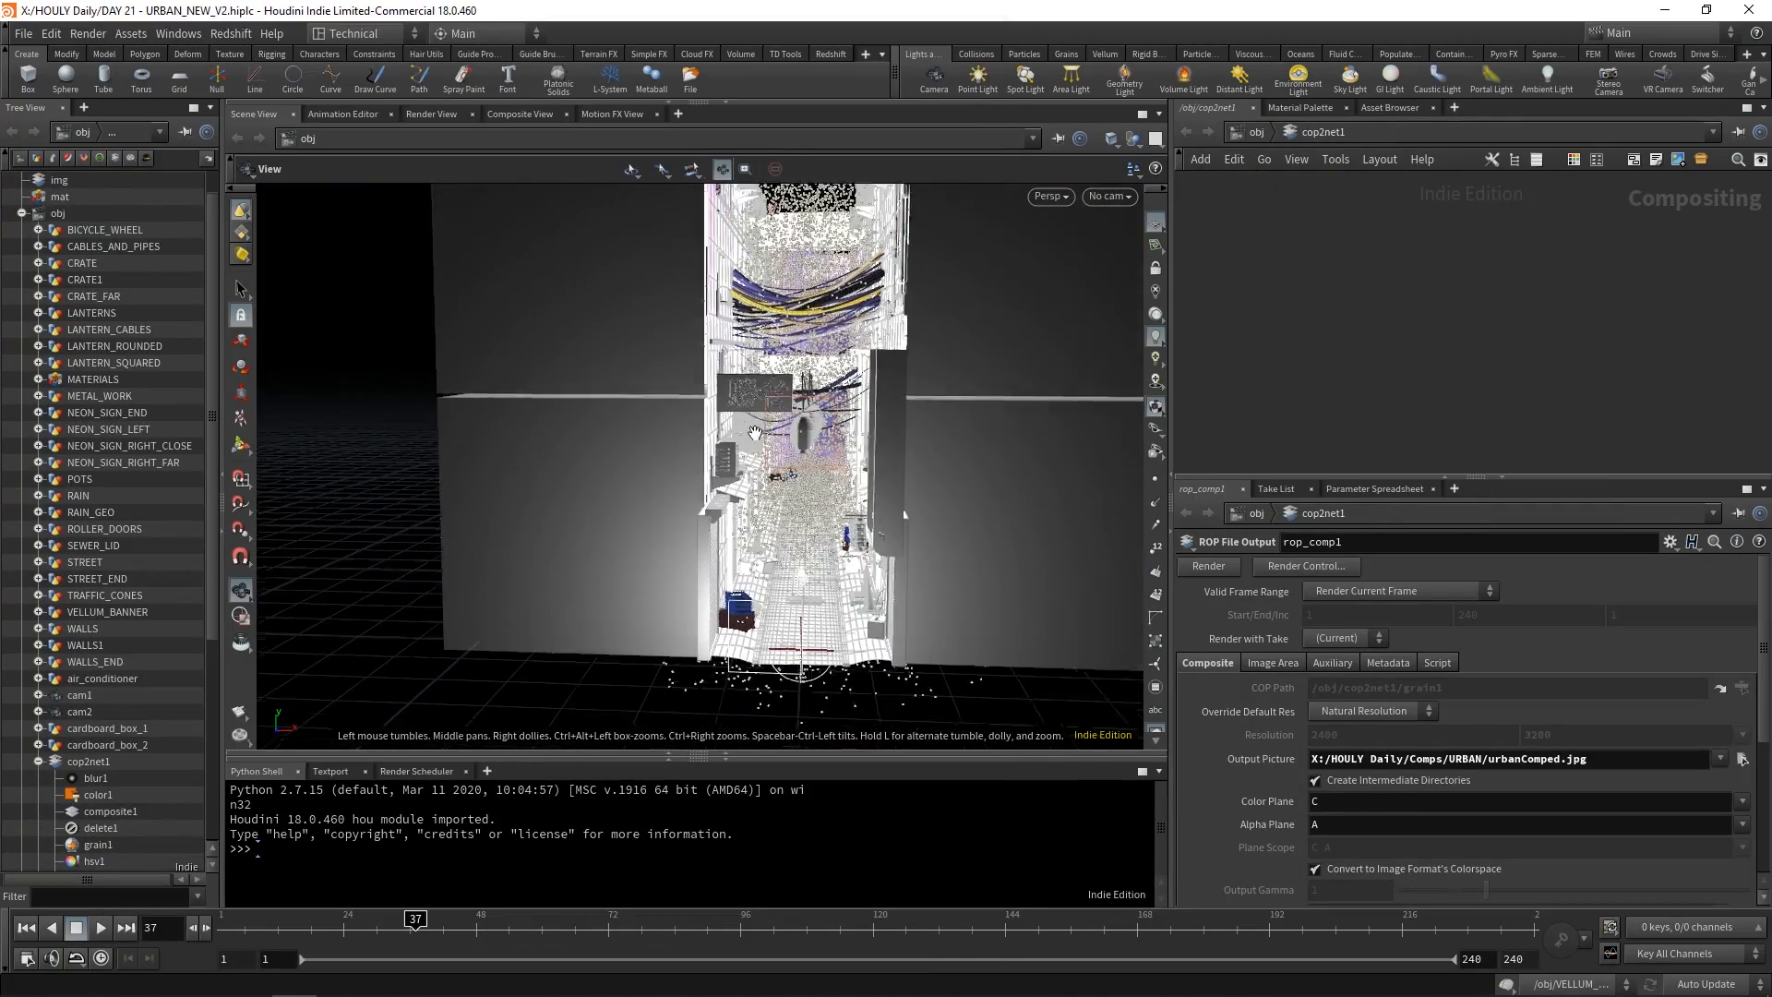
# Examine the alley from outside, leave cop2net1 for the object level and look through the scene's object nodes.
pyautogui.moveTo(891, 461); pyautogui.dragTo(850, 384, button='right')
pyautogui.moveTo(591, 378); pyautogui.dragTo(923, 305)
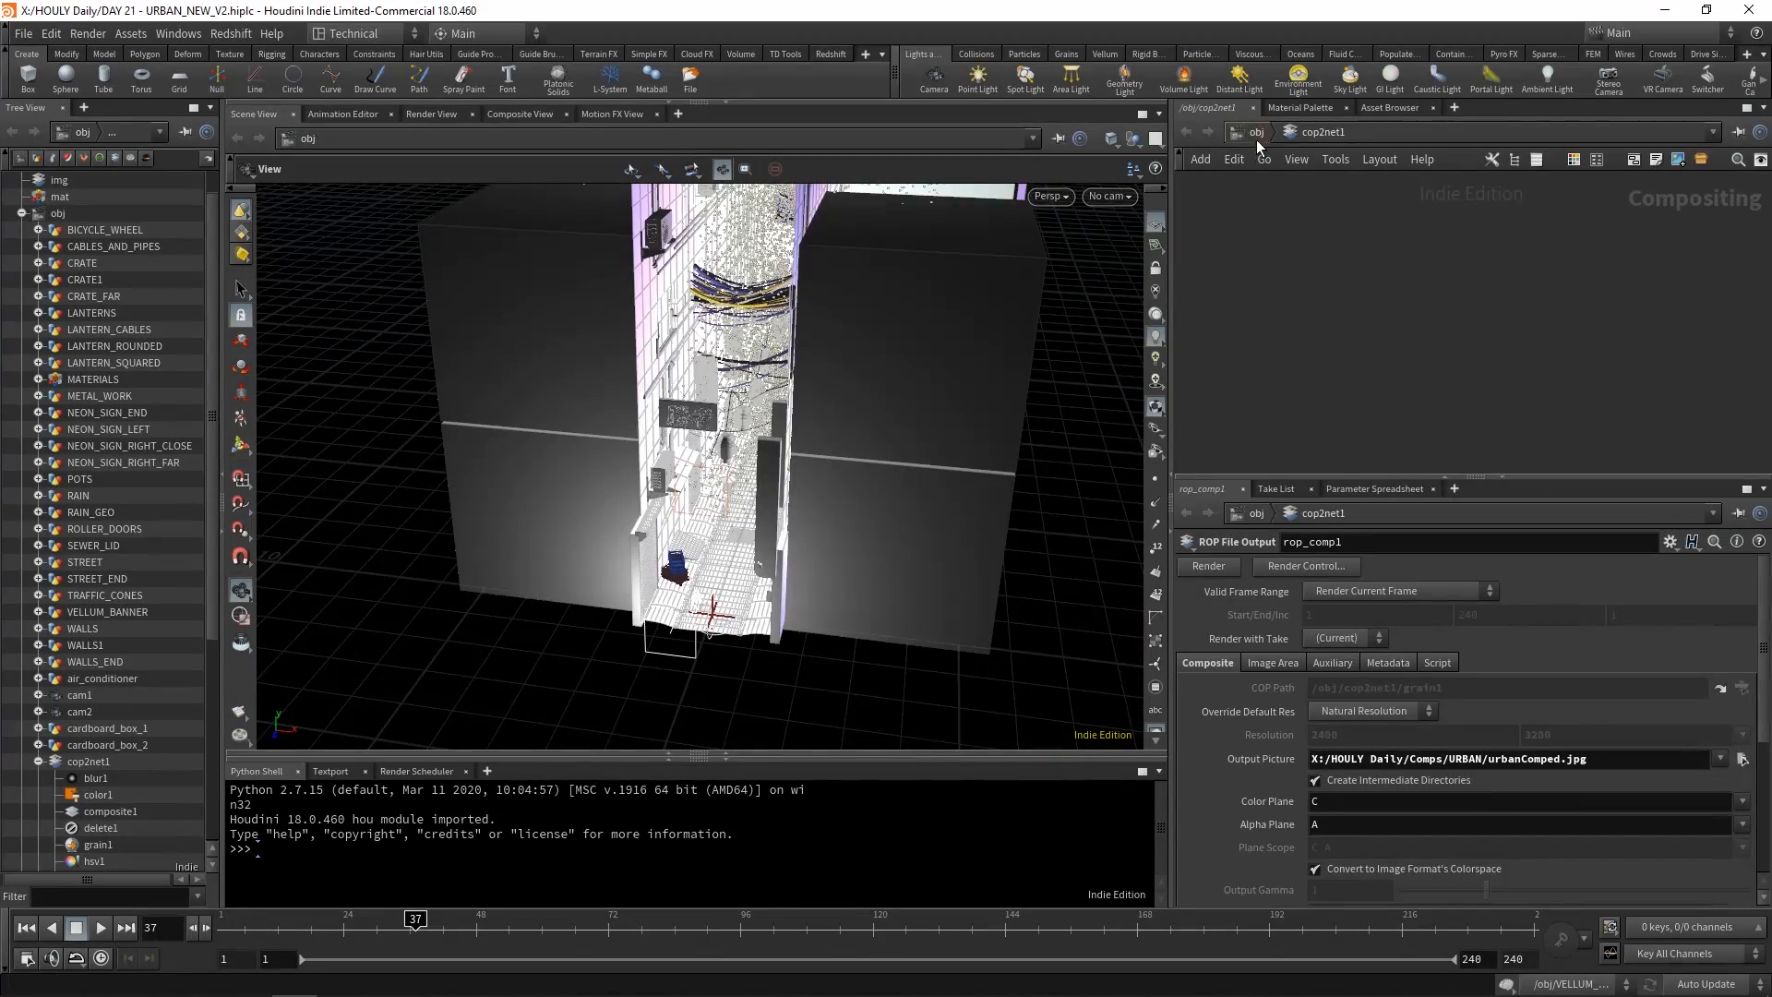
pyautogui.click(1256, 135)
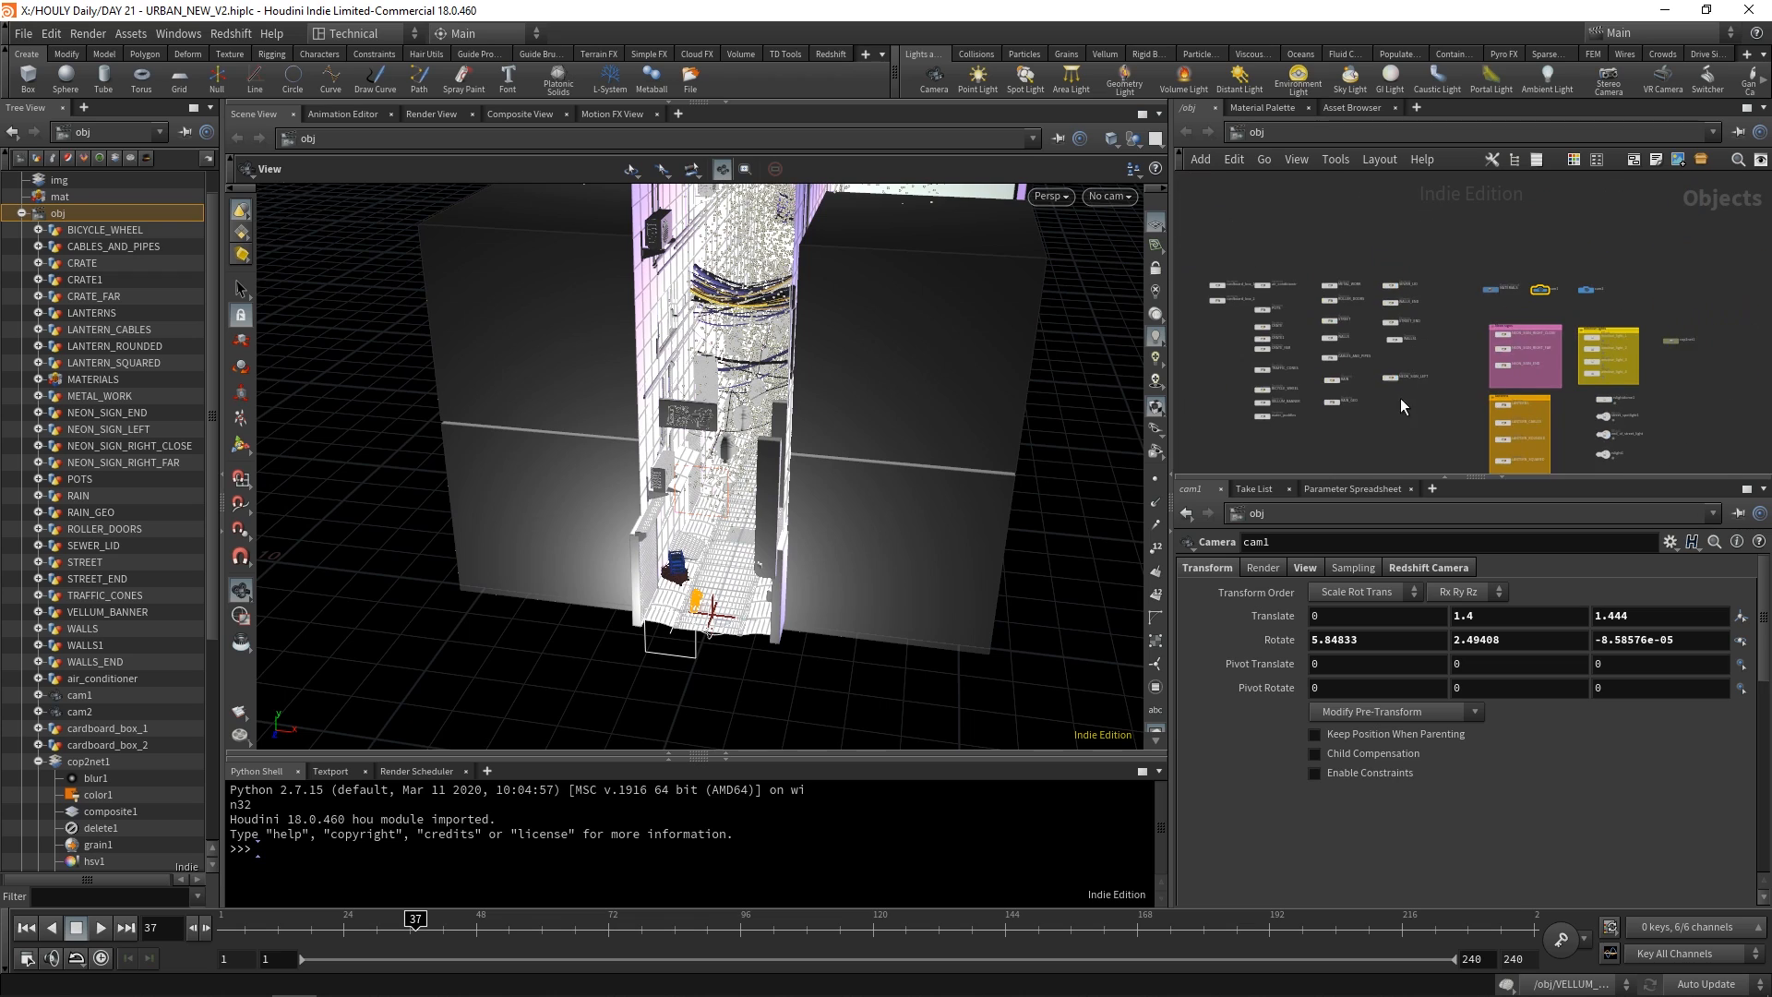
pyautogui.scroll(3, 1474, 373)
pyautogui.scroll(3, 1424, 340)
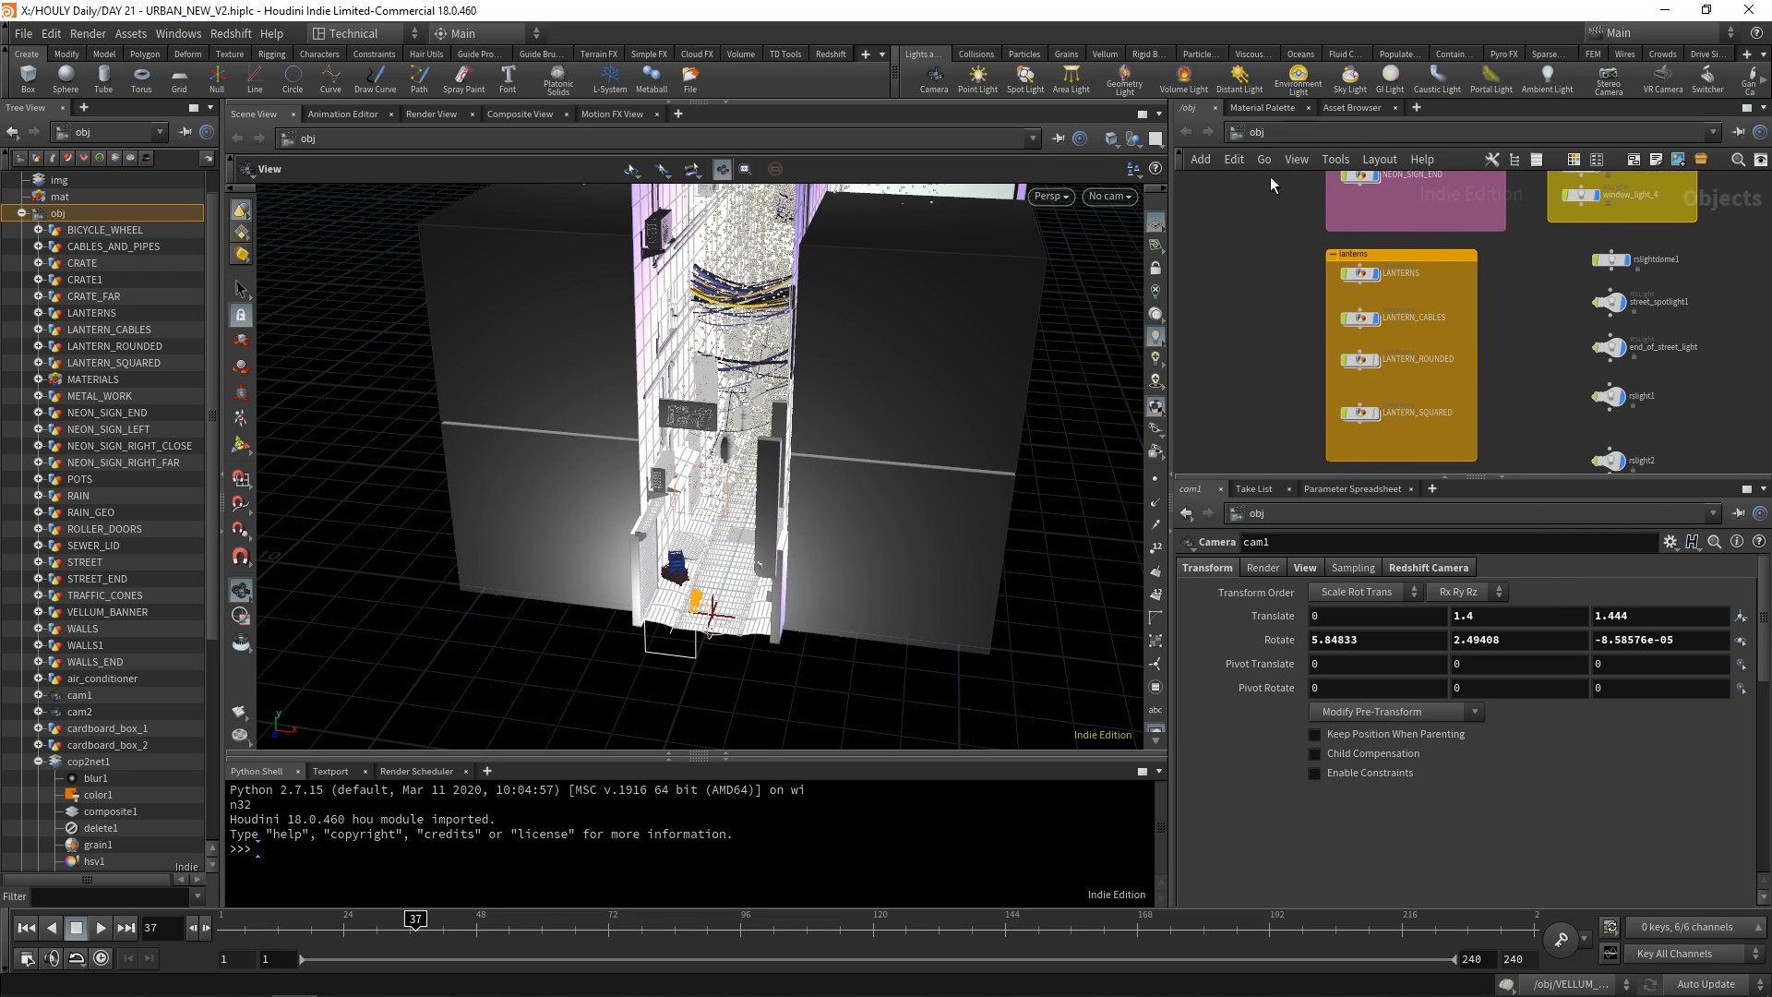
pyautogui.moveTo(1398, 389); pyautogui.dragTo(1540, 471, button='middle')
pyautogui.moveTo(1317, 304); pyautogui.dragTo(1337, 312, button='middle')
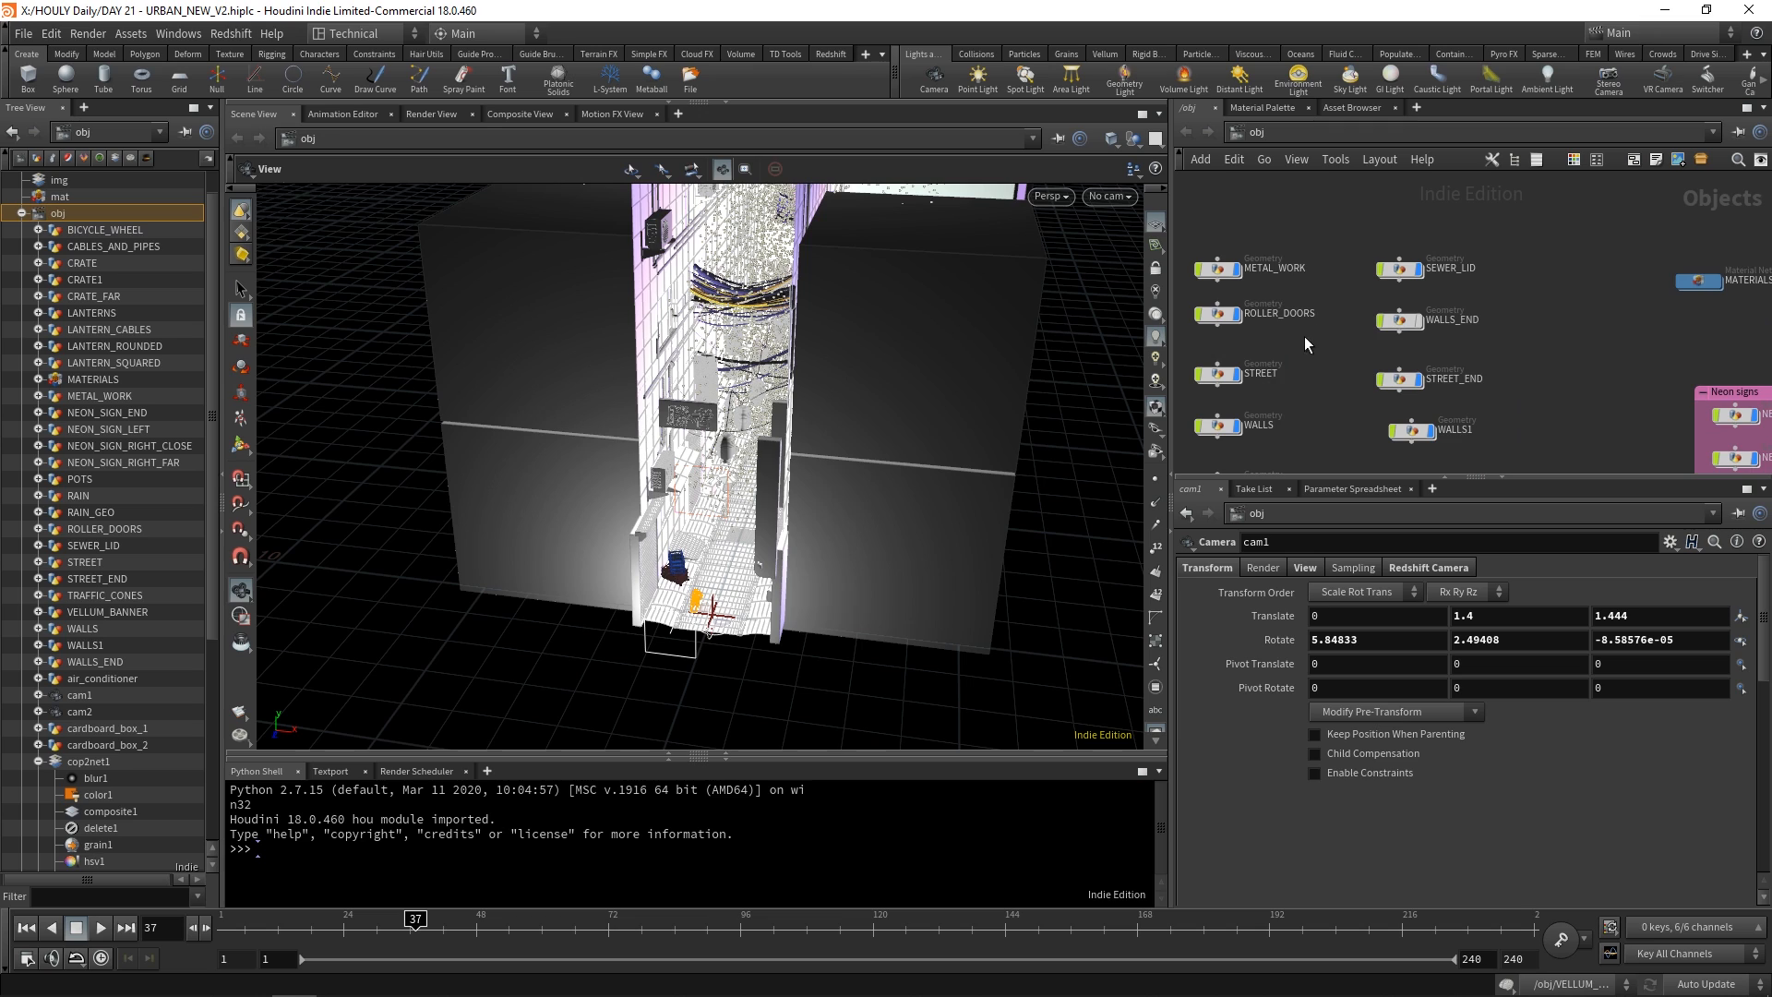
pyautogui.moveTo(1510, 335); pyautogui.dragTo(1461, 293, button='middle')
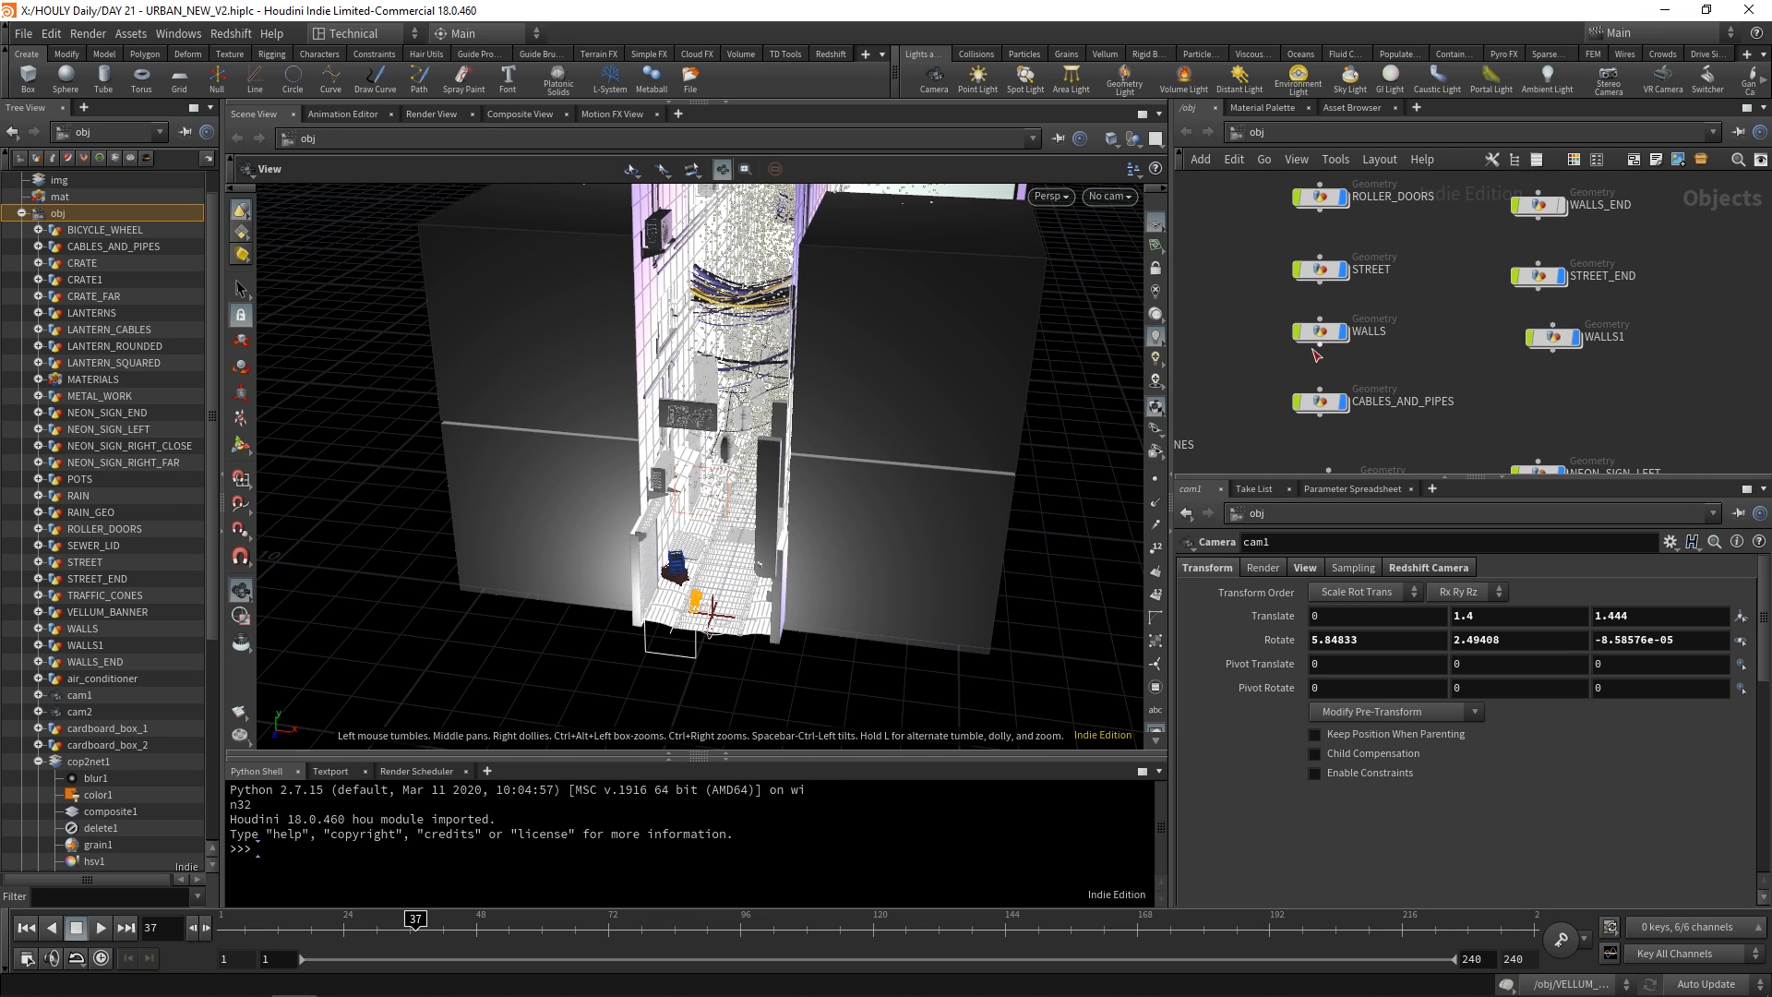
# Open the WALLS geometry network and examine the wall panels and building blocks from close up and from above.
pyautogui.doubleClick(1322, 333)
pyautogui.scroll(10, 722, 416)
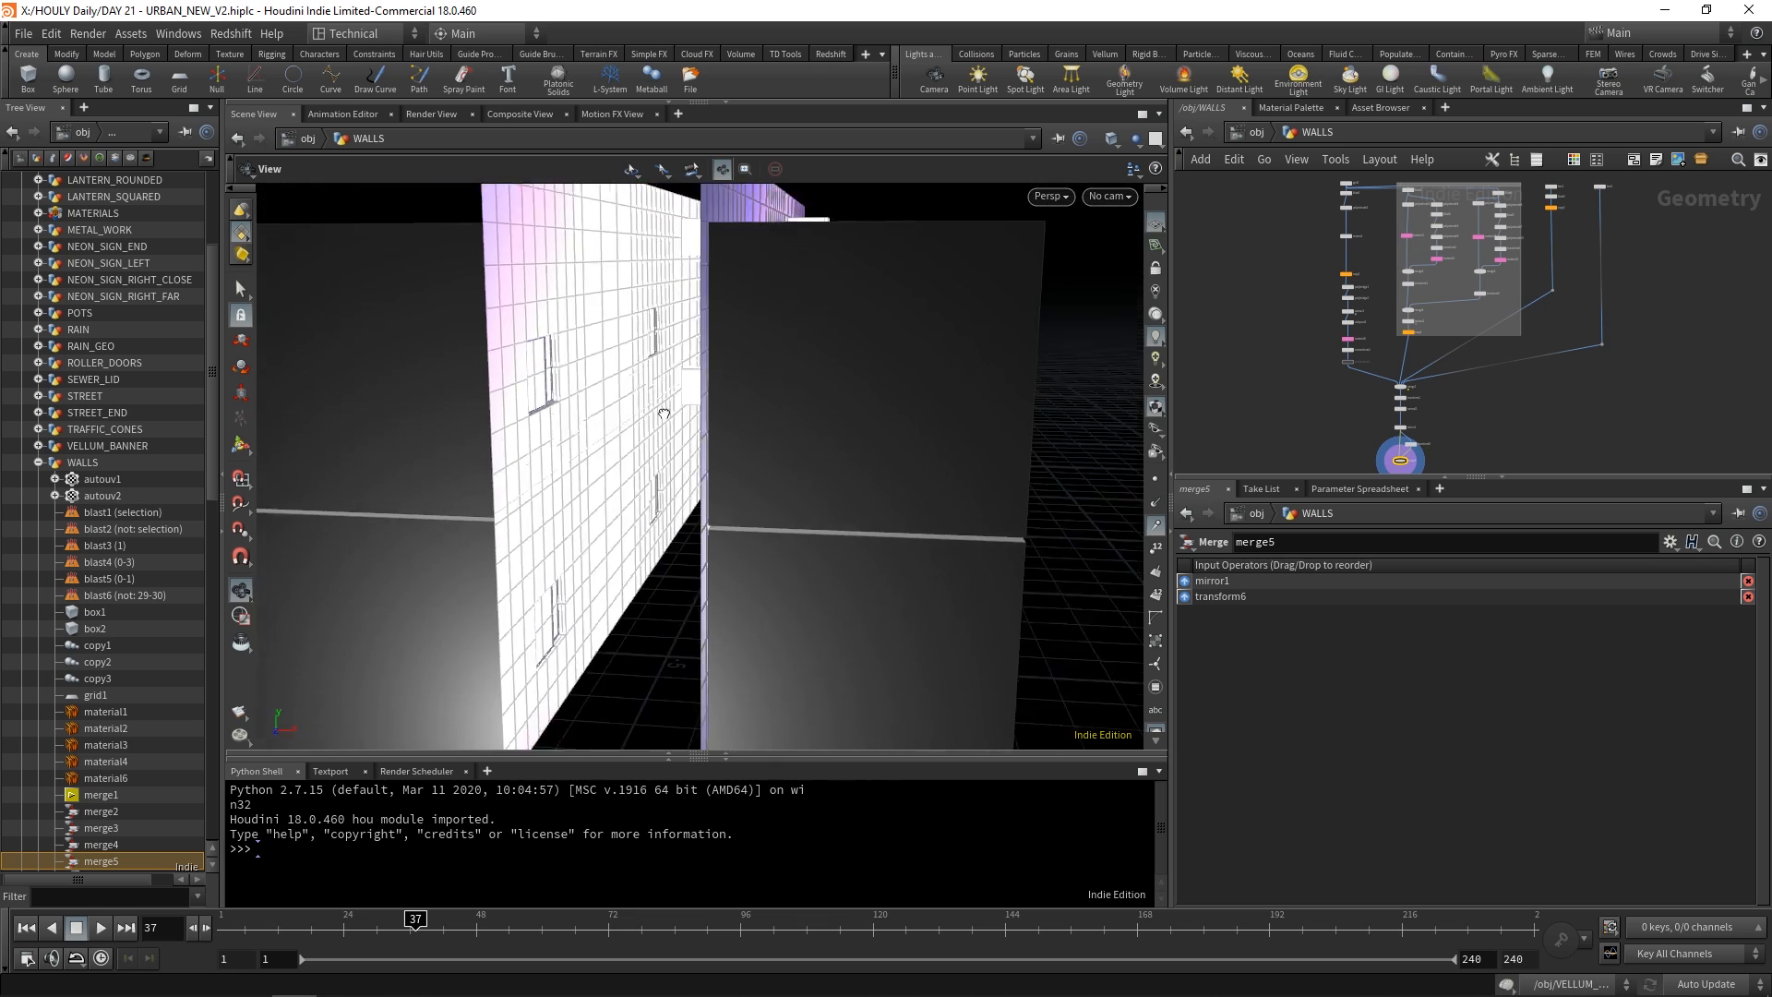
pyautogui.moveTo(722, 415)
pyautogui.mouseDown()
pyautogui.moveTo(755, 435)
pyautogui.moveTo(711, 443)
pyautogui.moveTo(731, 431)
pyautogui.moveTo(707, 418)
pyautogui.mouseUp()
pyautogui.scroll(10, 700, 413)
pyautogui.moveTo(882, 440); pyautogui.dragTo(692, 394, button='middle')
pyautogui.scroll(-10, 704, 396)
pyautogui.moveTo(705, 396); pyautogui.dragTo(705, 472)
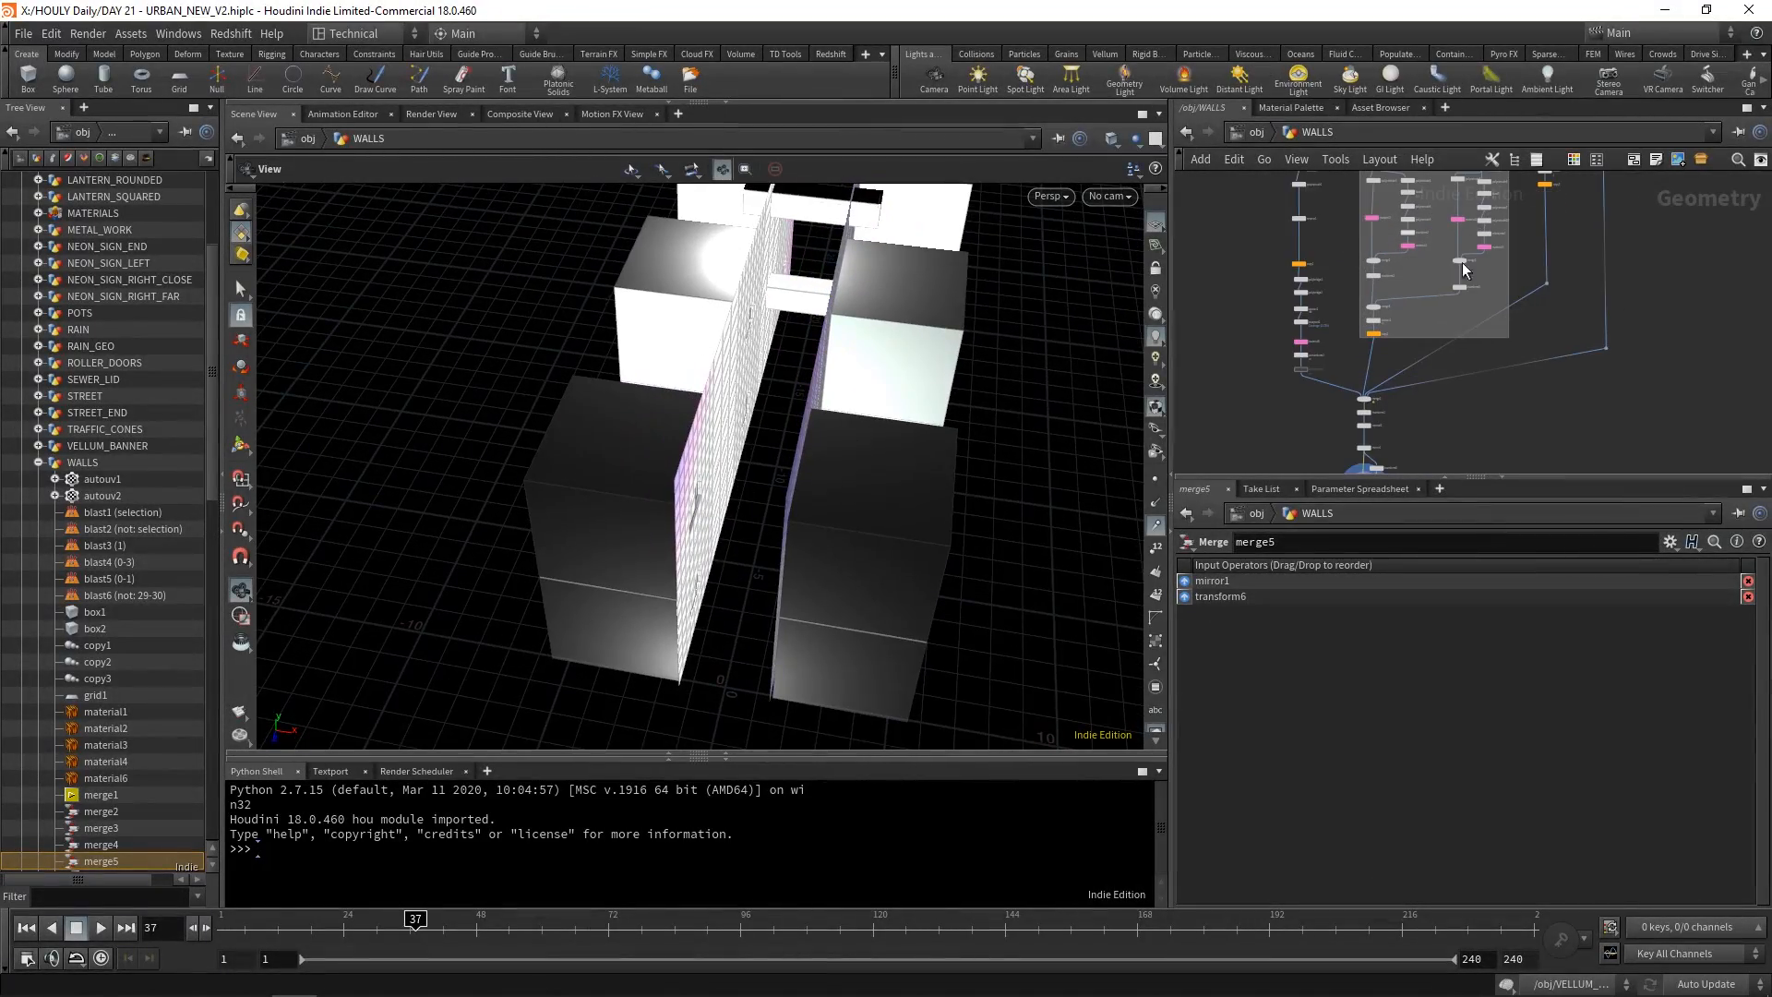
# Return to the object level and examine the complete alley at street level.
pyautogui.click(1257, 133)
pyautogui.moveTo(739, 434)
pyautogui.mouseDown()
pyautogui.moveTo(777, 348)
pyautogui.moveTo(718, 423)
pyautogui.mouseUp()
pyautogui.moveTo(718, 423); pyautogui.dragTo(716, 507, button='middle')
pyautogui.moveTo(716, 508); pyautogui.dragTo(690, 574, button='right')
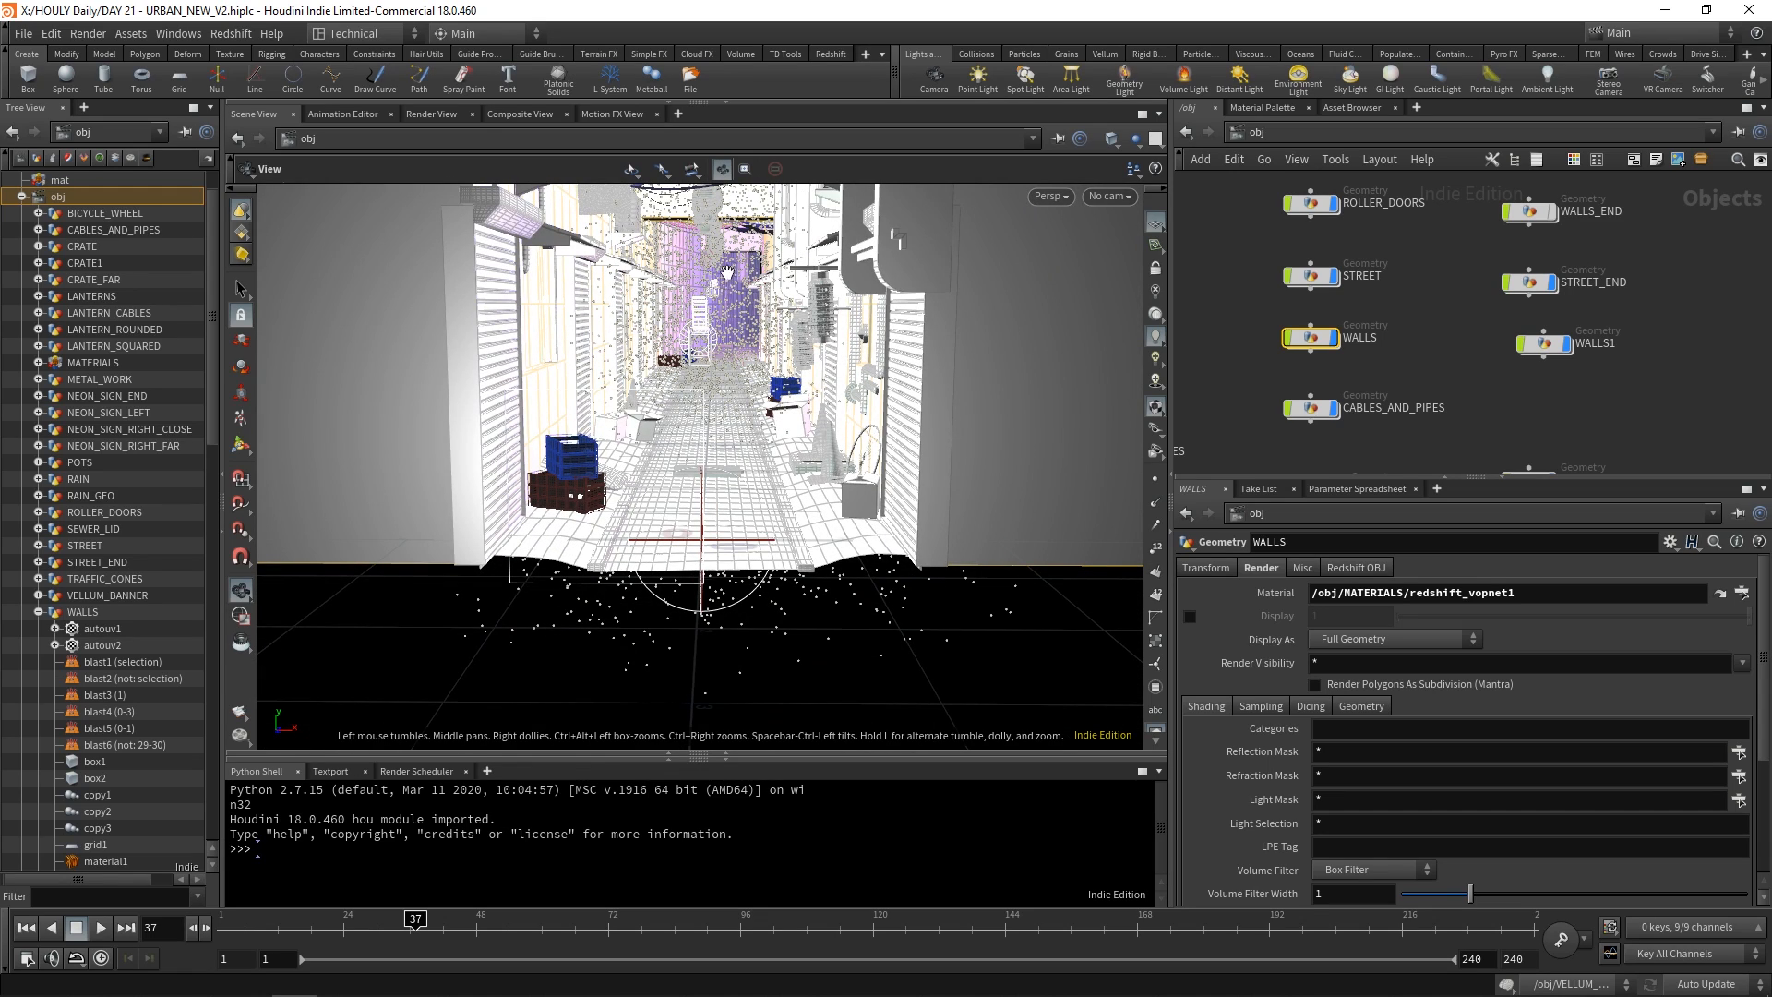
pyautogui.moveTo(733, 421); pyautogui.dragTo(878, 502)
pyautogui.moveTo(877, 502); pyautogui.dragTo(725, 389, button='middle')
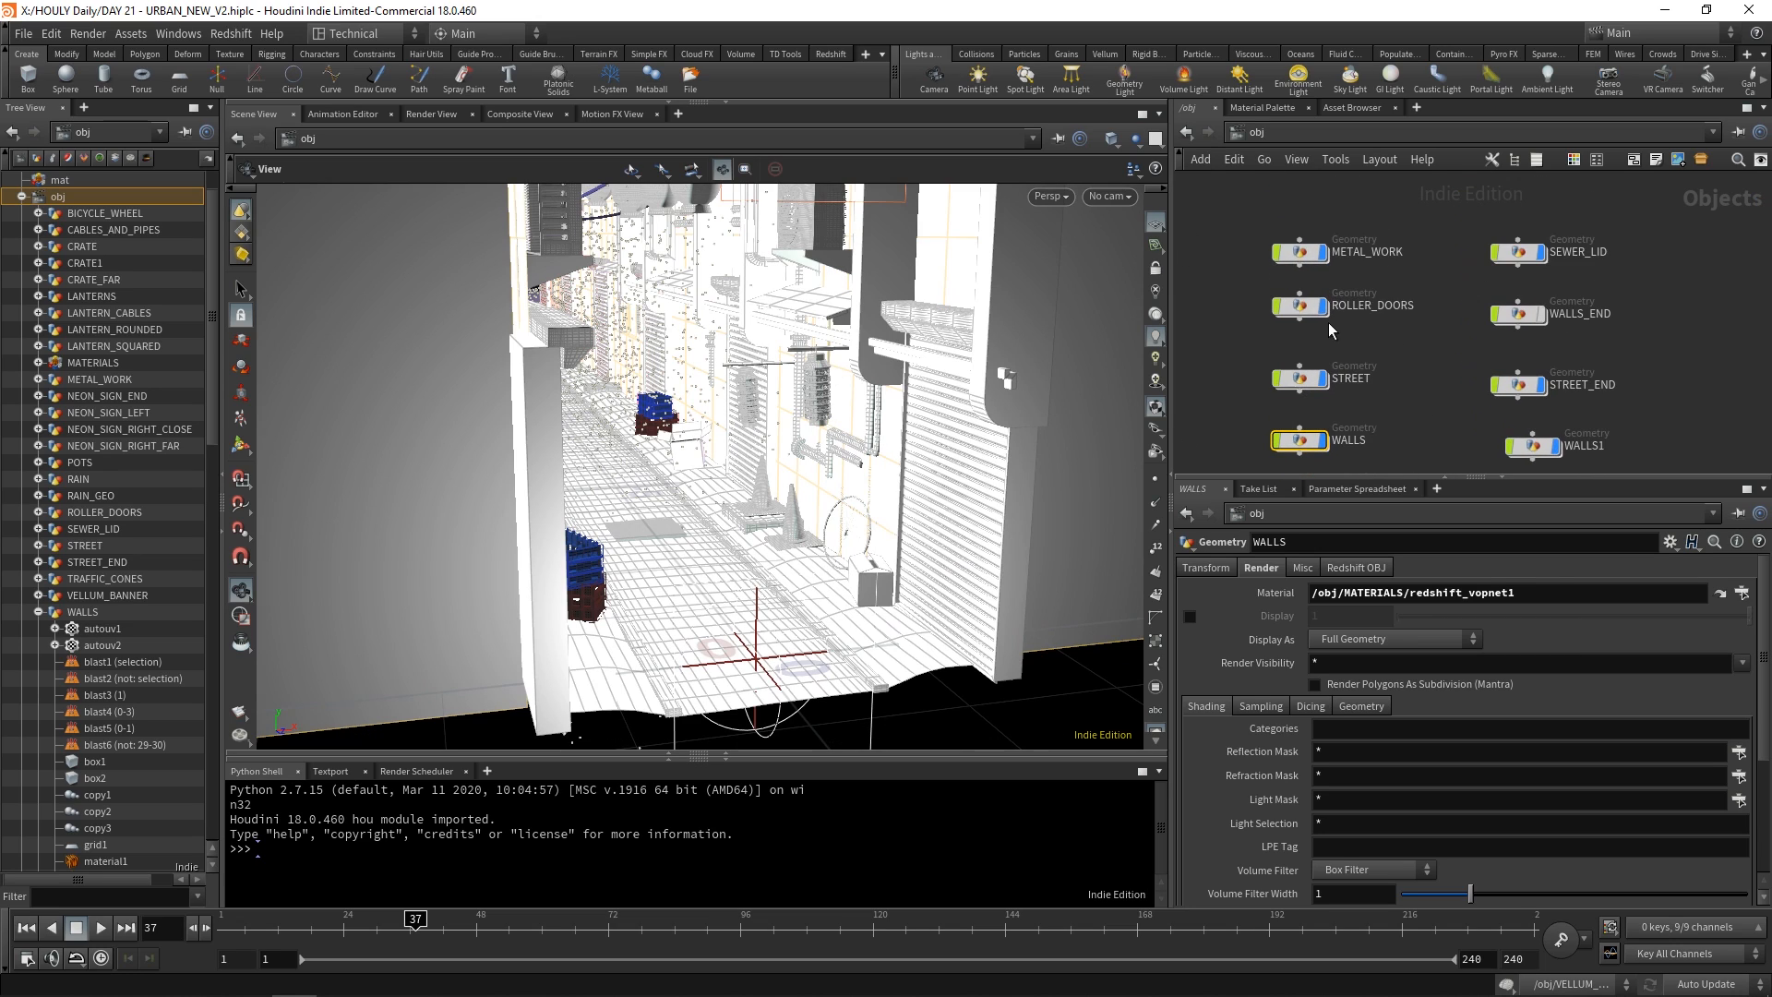
# Open the ROLLER_DOORS network and compare the single slat at polyextrude1 with the stacked slats at copy3.
pyautogui.doubleClick(1306, 314)
pyautogui.moveTo(772, 364); pyautogui.dragTo(443, 579)
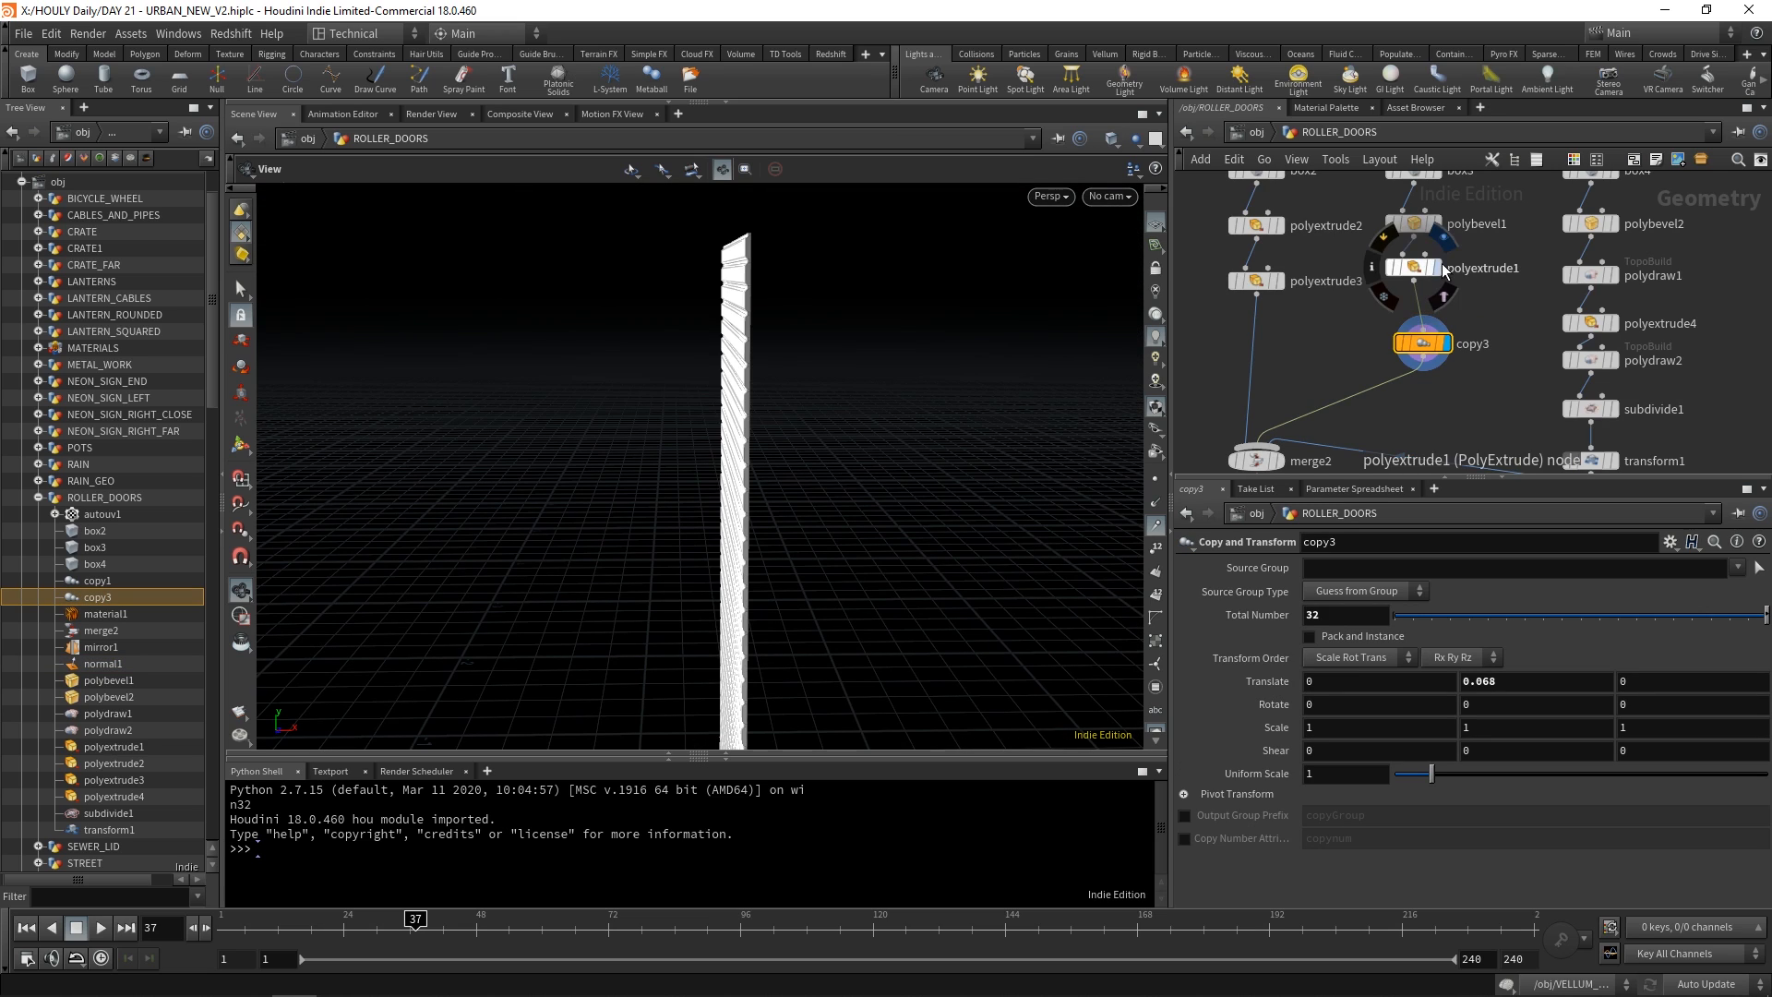
pyautogui.click(1434, 268)
pyautogui.hotkey('space', 'g')
pyautogui.moveTo(791, 326)
pyautogui.mouseDown()
pyautogui.moveTo(717, 458)
pyautogui.moveTo(804, 350)
pyautogui.mouseUp()
pyautogui.click(1447, 343)
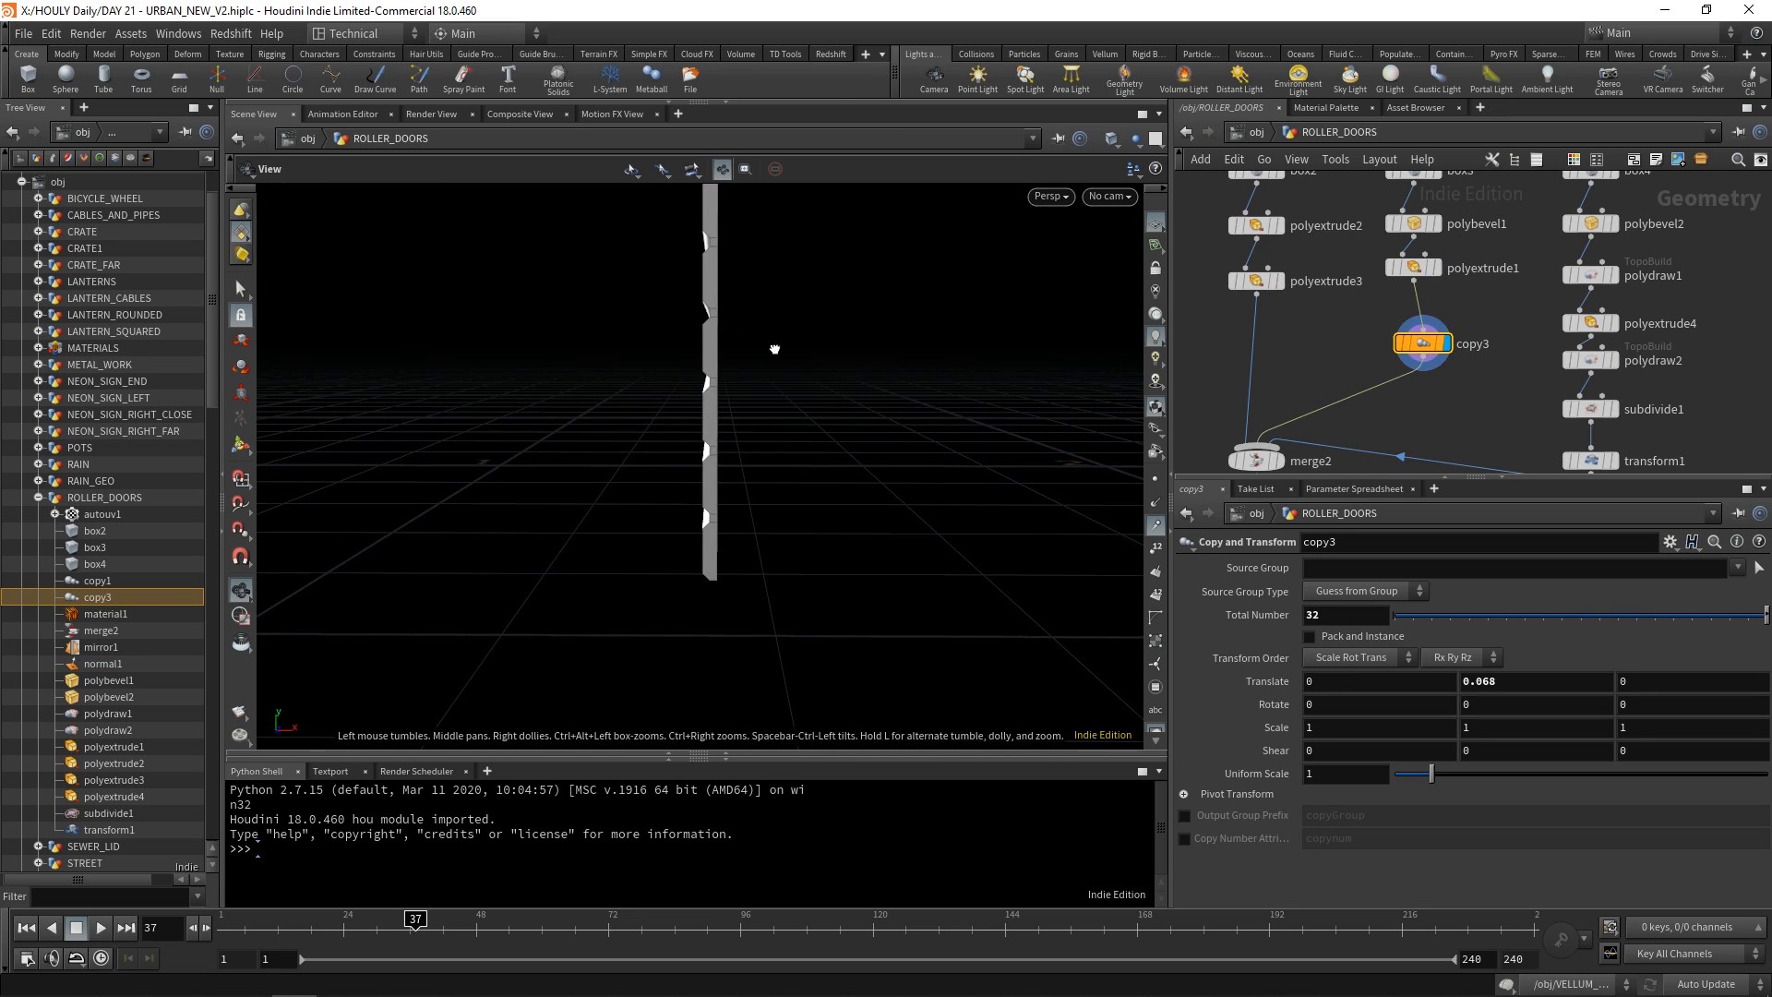
pyautogui.moveTo(705, 382); pyautogui.dragTo(721, 379)
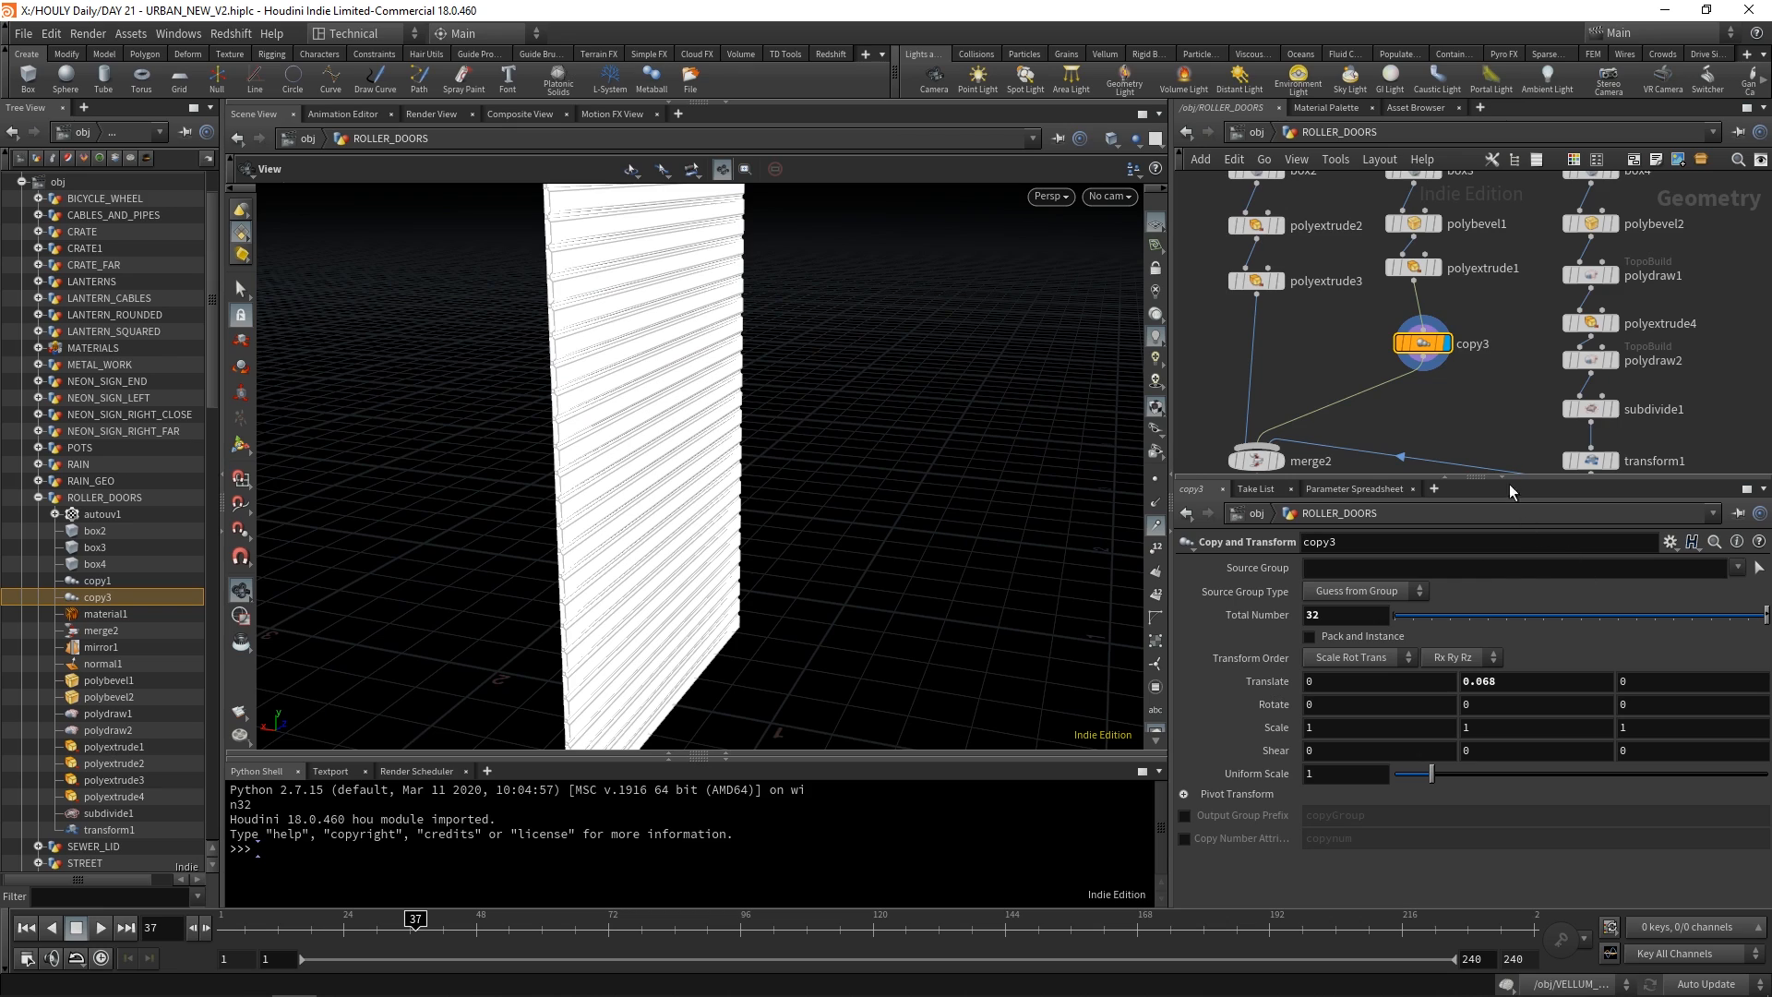
# Display merge2 to examine the assembled roller door, and display a node further down the chain.
pyautogui.moveTo(1468, 433); pyautogui.dragTo(1512, 330, button='middle')
pyautogui.click(1325, 358)
pyautogui.moveTo(745, 366); pyautogui.dragTo(731, 535)
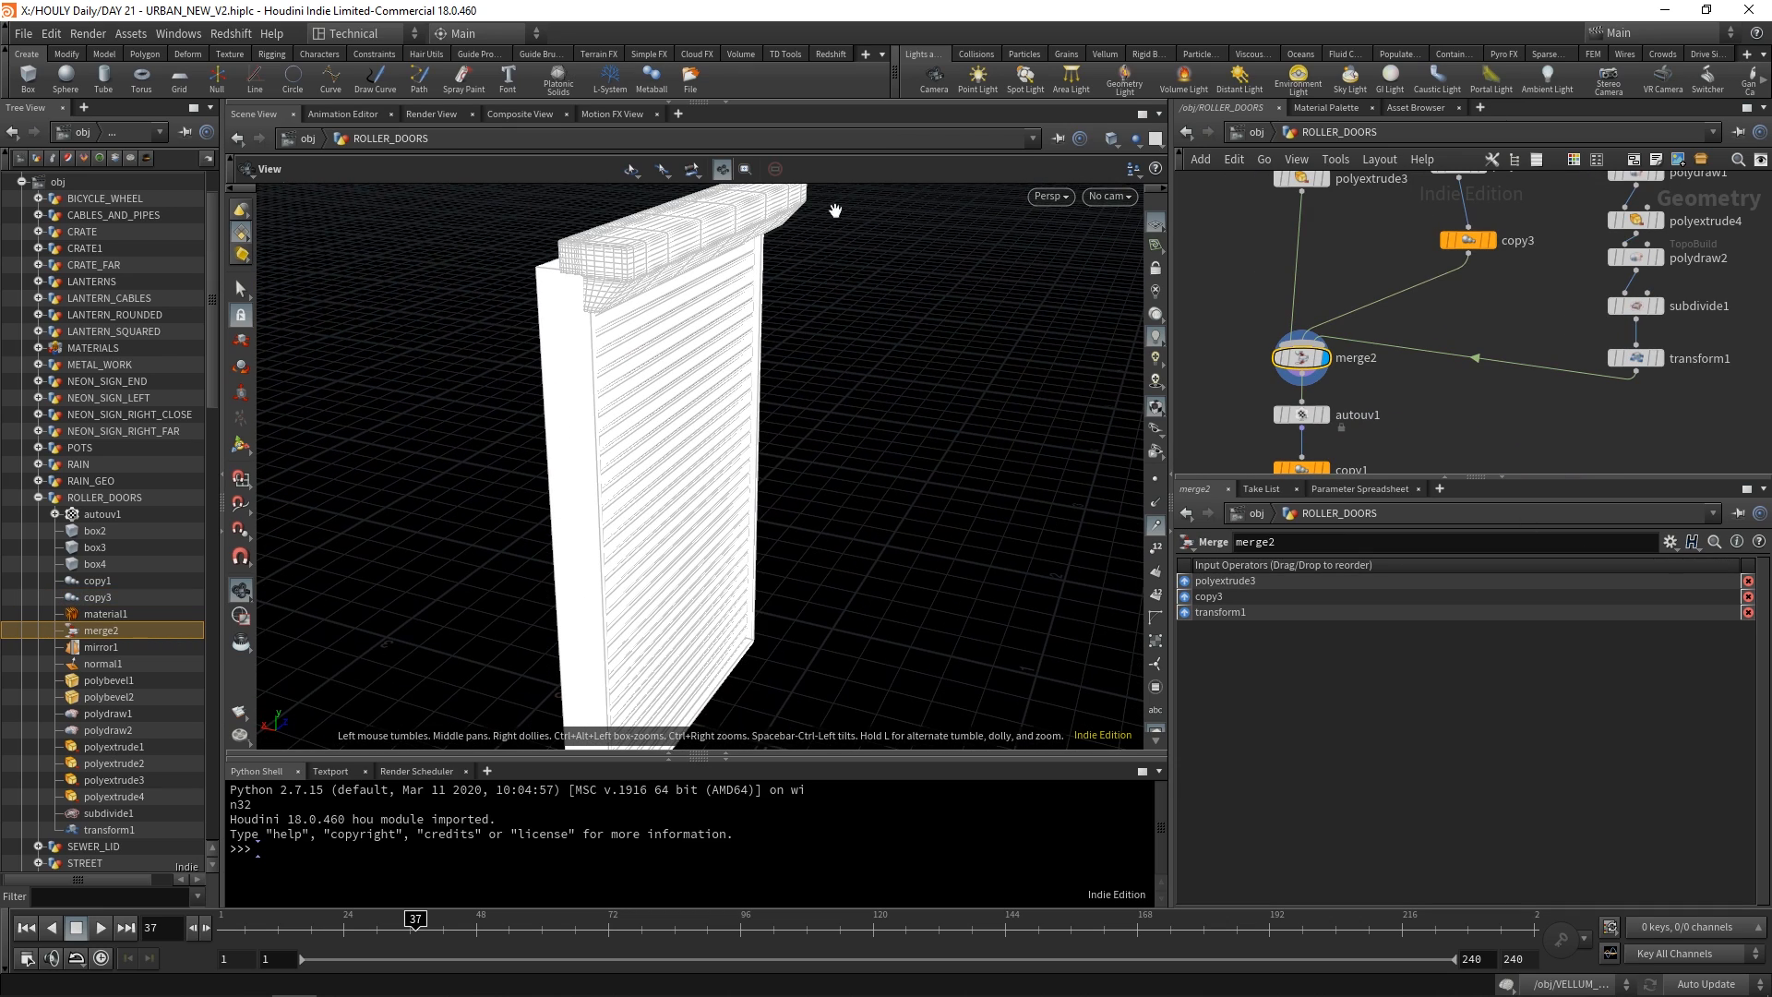
pyautogui.scroll(-1, 1311, 369)
pyautogui.moveTo(1348, 452); pyautogui.dragTo(1348, 185, button='middle')
pyautogui.click(1322, 343)
# Return to the object level, frame the roller doors and examine them within the alley.
pyautogui.press('u')
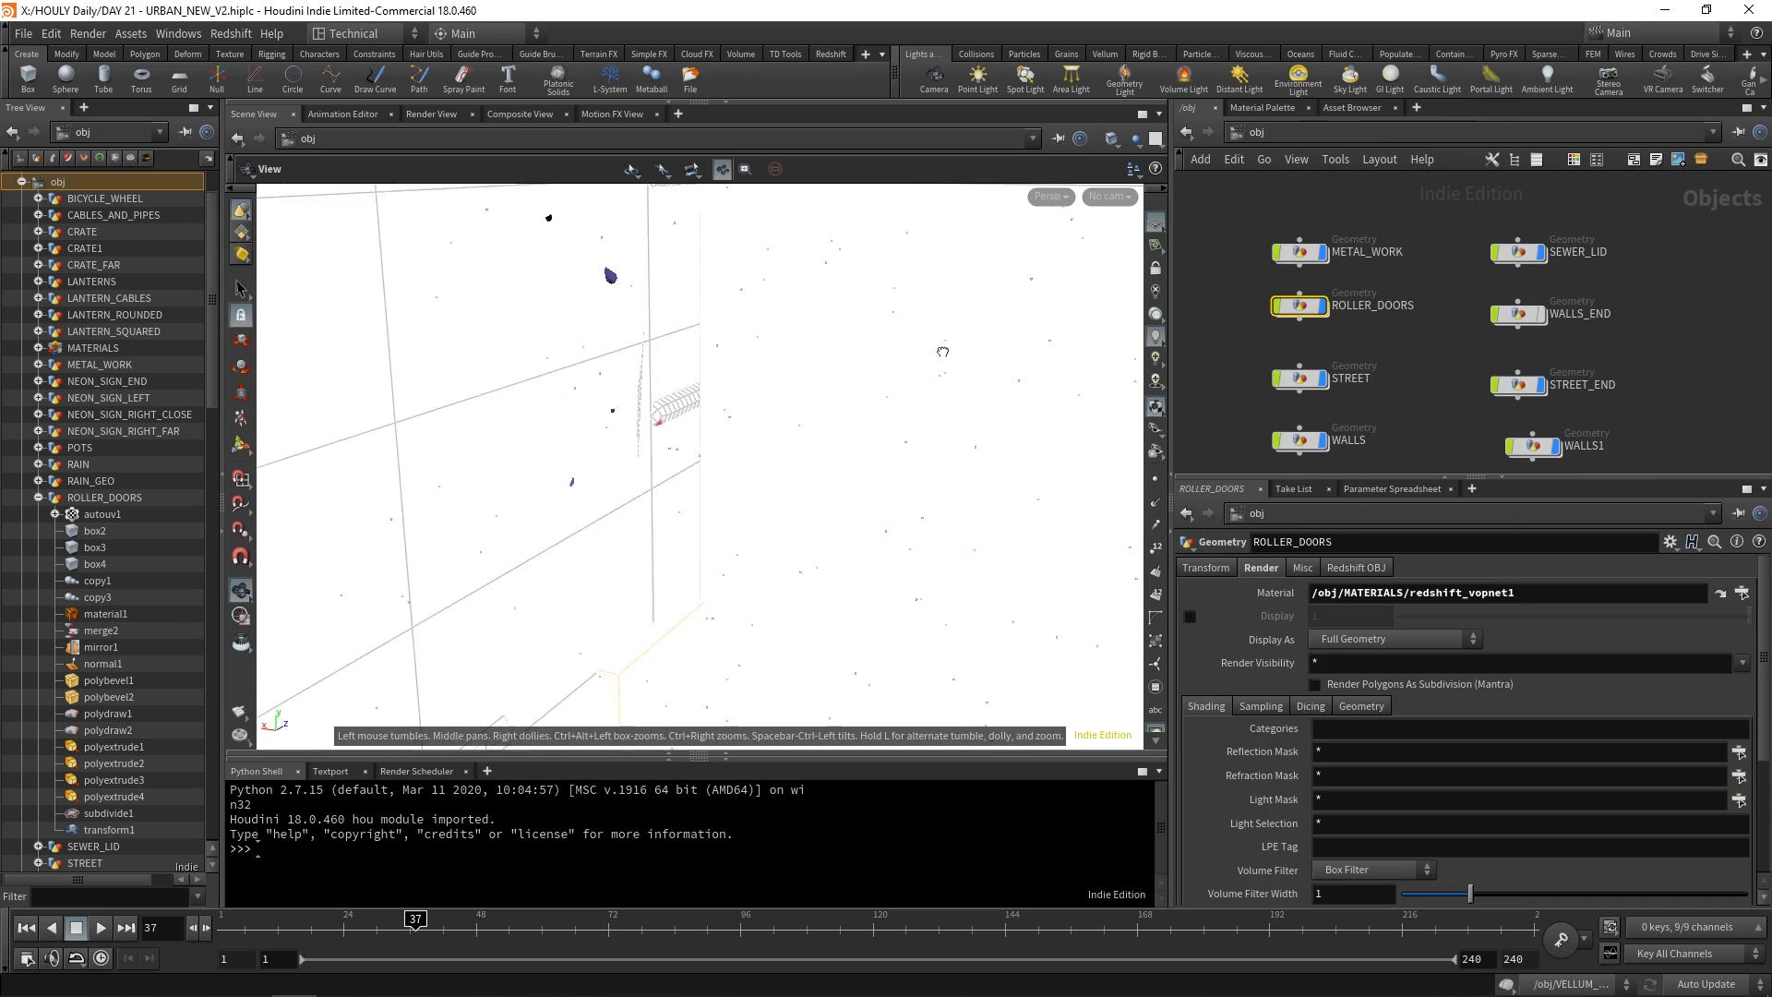
pyautogui.press('g')
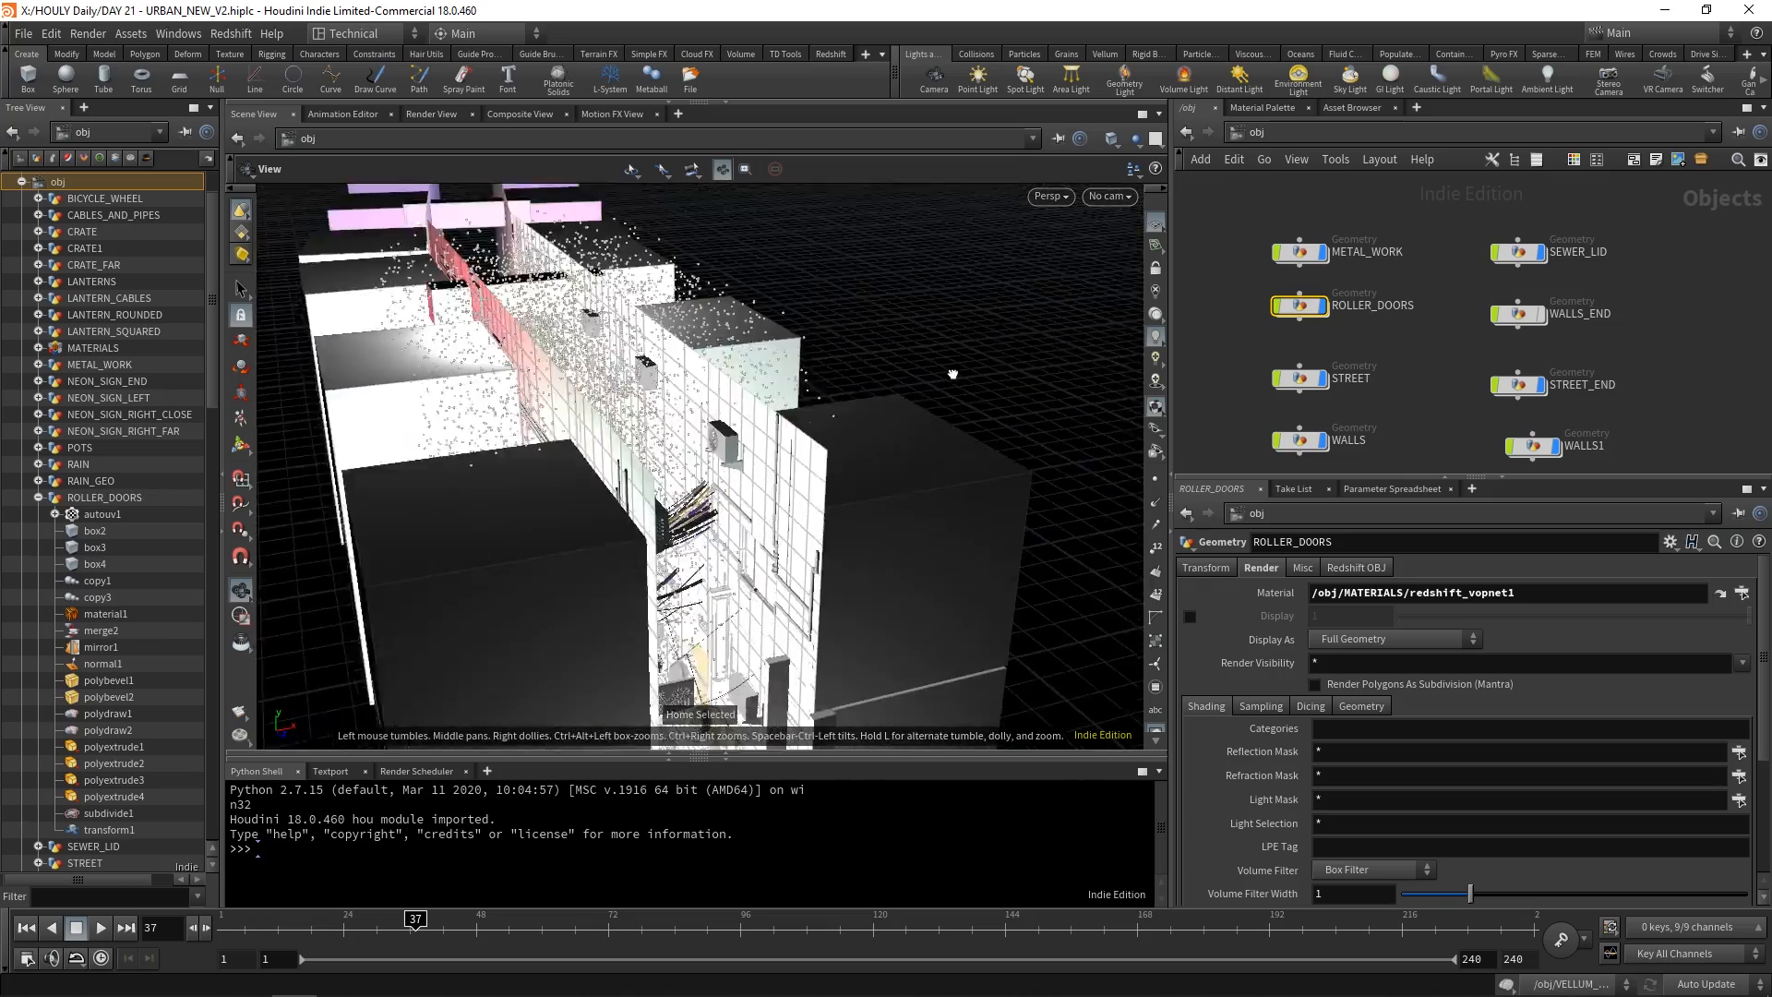
pyautogui.moveTo(919, 257); pyautogui.dragTo(828, 402, button='right')
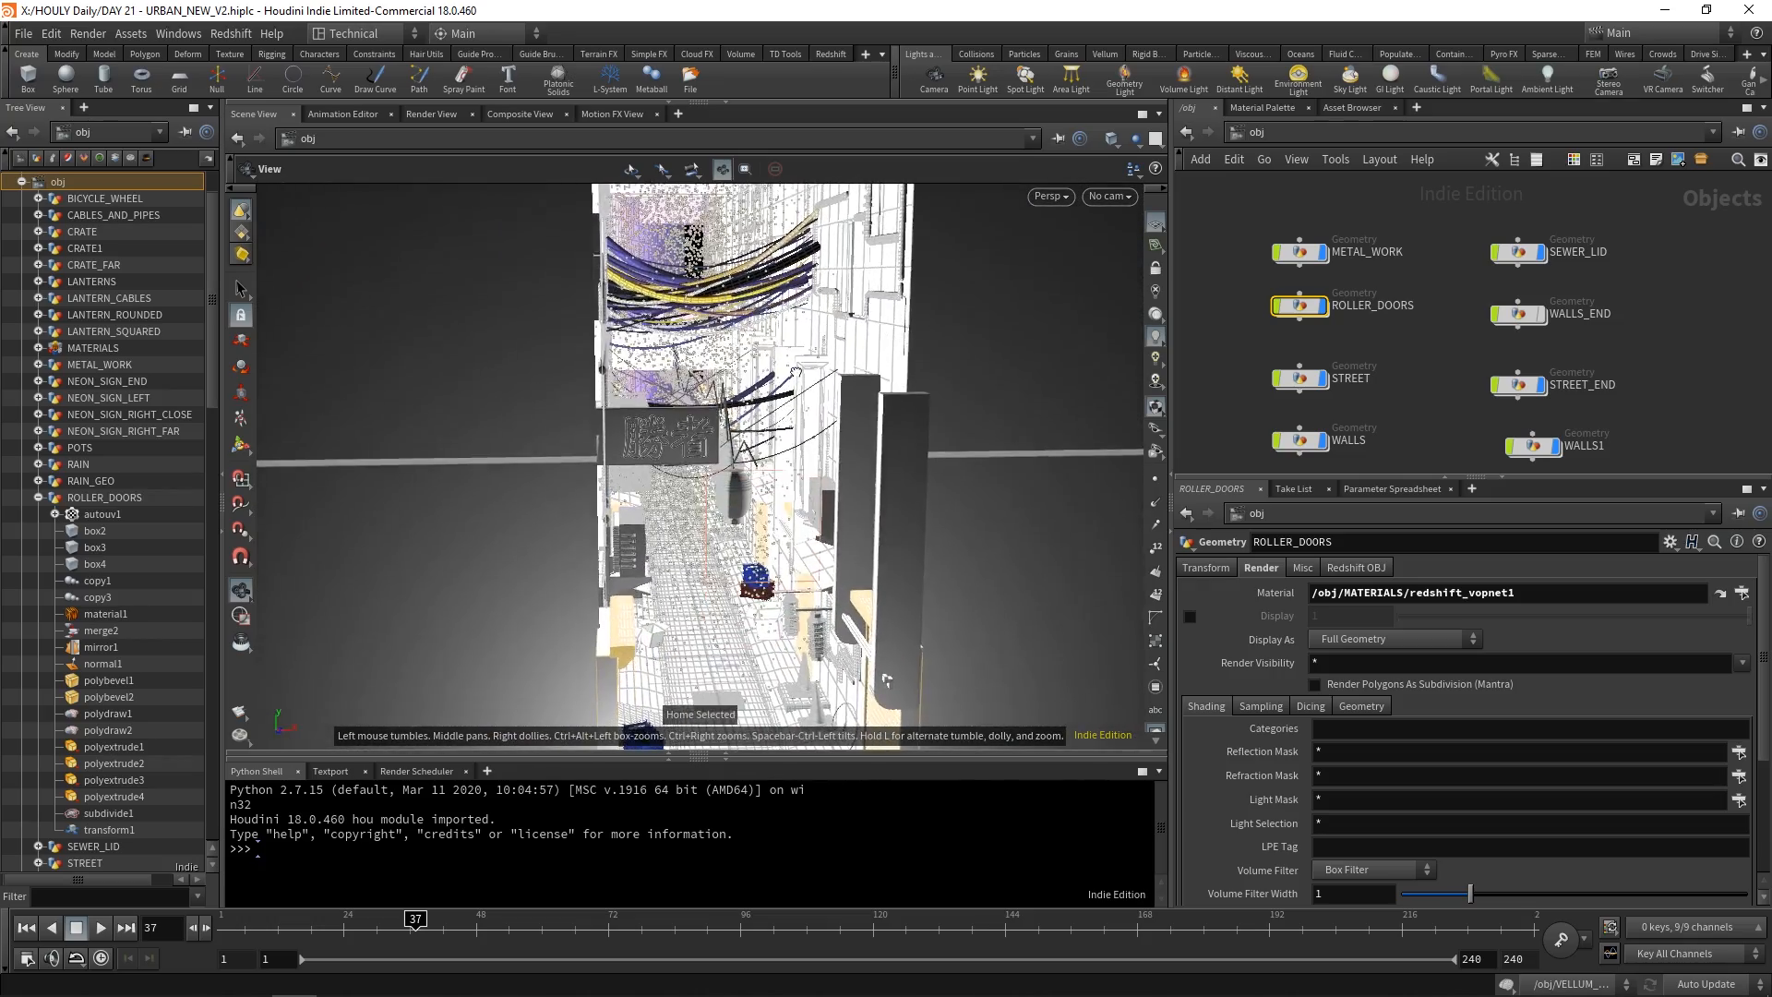
pyautogui.moveTo(796, 373); pyautogui.dragTo(863, 369)
# Open the METAL_WORK network and examine its awnings and upright panels.
pyautogui.moveTo(1306, 268); pyautogui.dragTo(1410, 263, button='middle')
pyautogui.scroll(1, 1408, 259)
pyautogui.doubleClick(1406, 252)
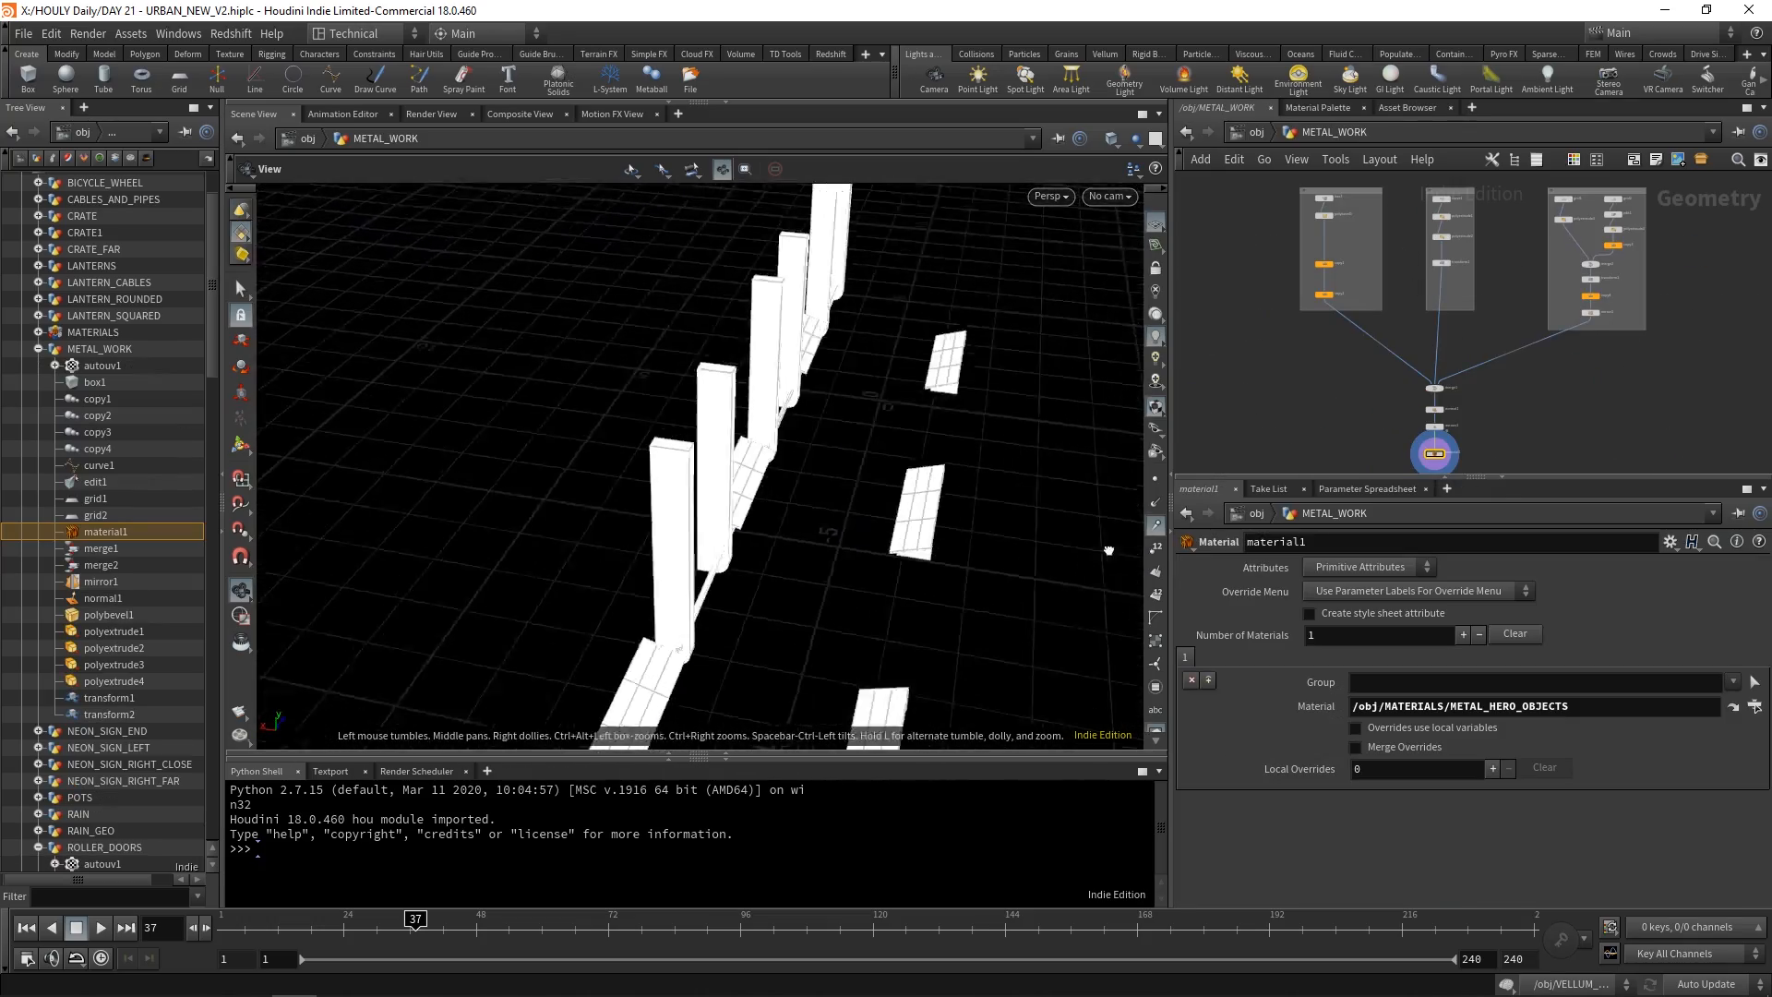
pyautogui.moveTo(886, 591); pyautogui.dragTo(752, 526)
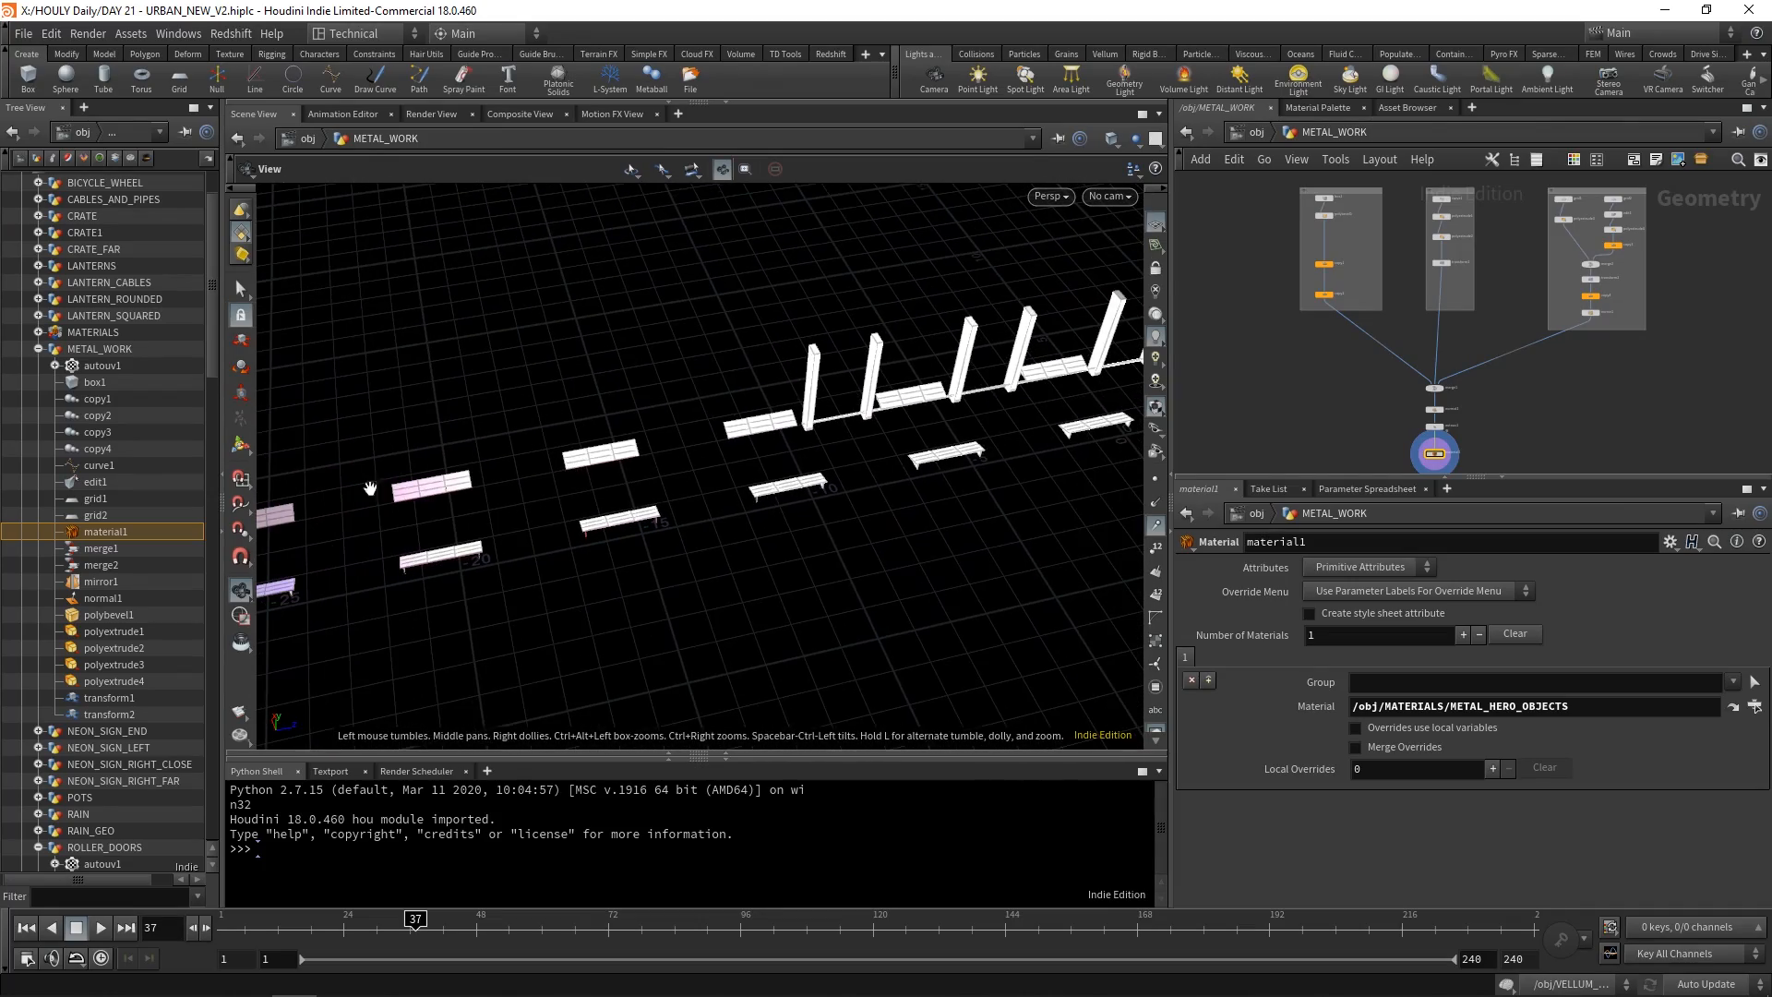
# Look at the metal work through cam2 and return to the object level.
pyautogui.click(1111, 196)
pyautogui.click(1115, 242)
pyautogui.moveTo(1504, 329); pyautogui.dragTo(1522, 364, button='middle')
pyautogui.scroll(-1, 1521, 365)
pyautogui.click(1257, 132)
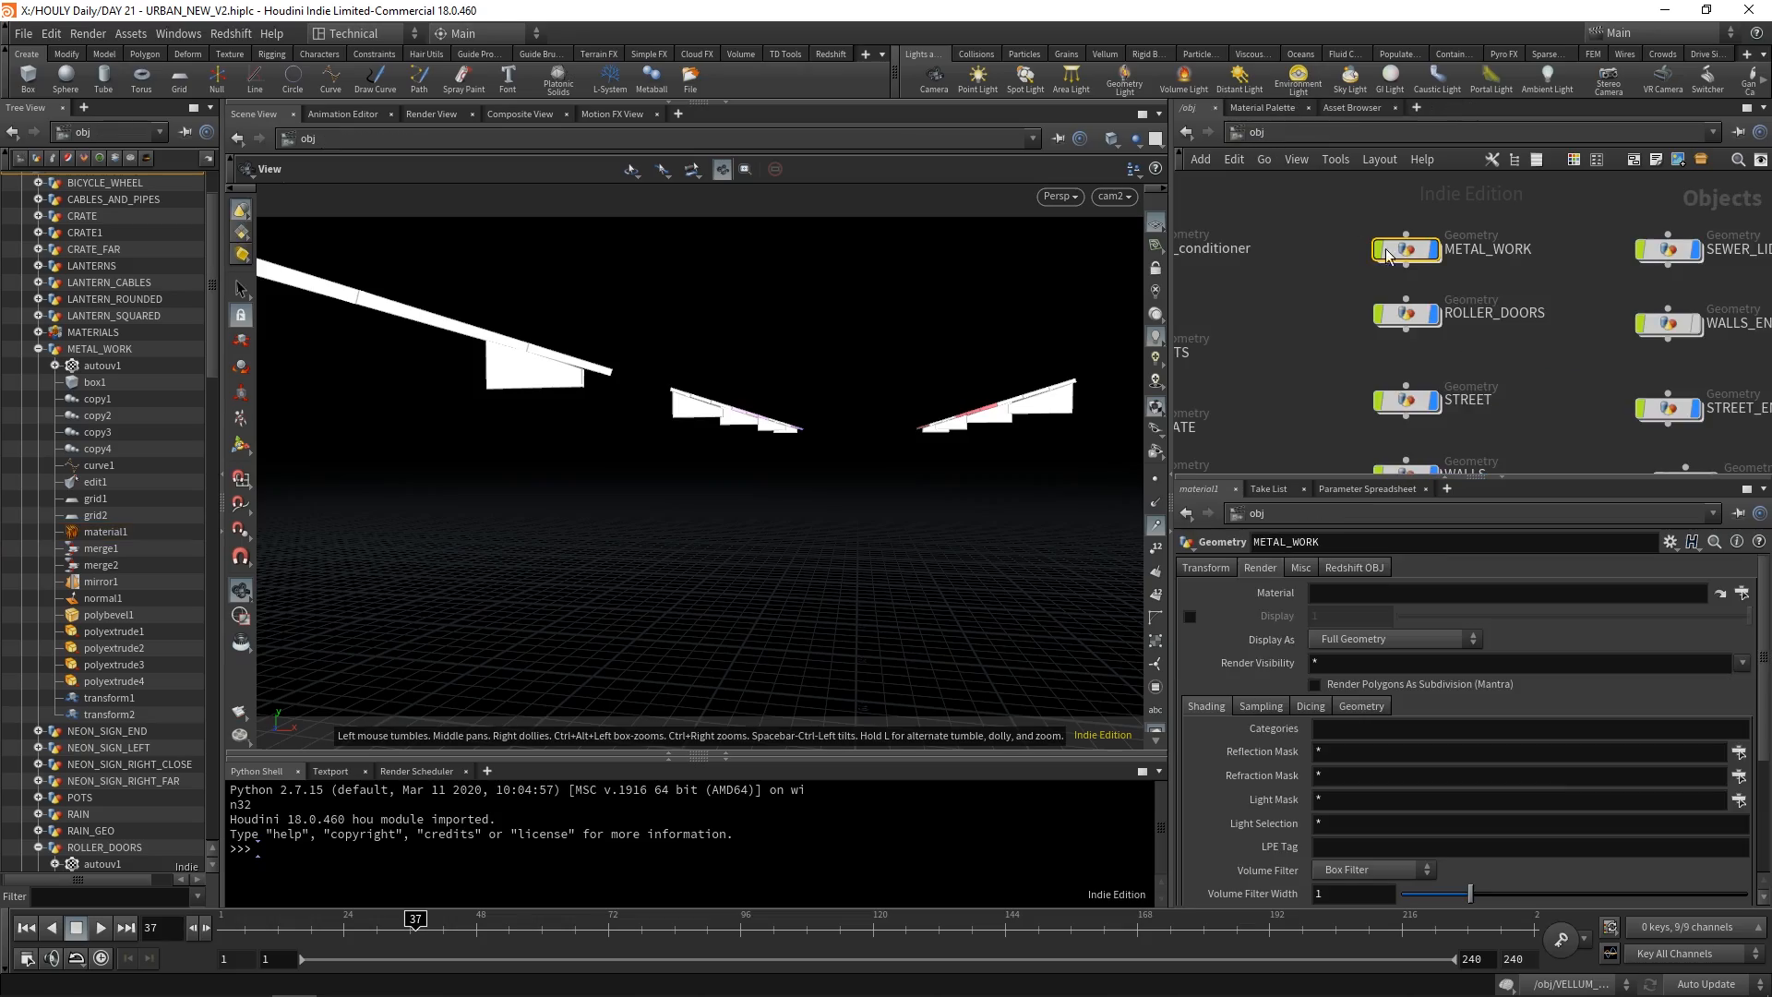
# Leave the camera view and examine the whole alley from above and at street level around the crates.
pyautogui.moveTo(735, 309); pyautogui.dragTo(748, 367)
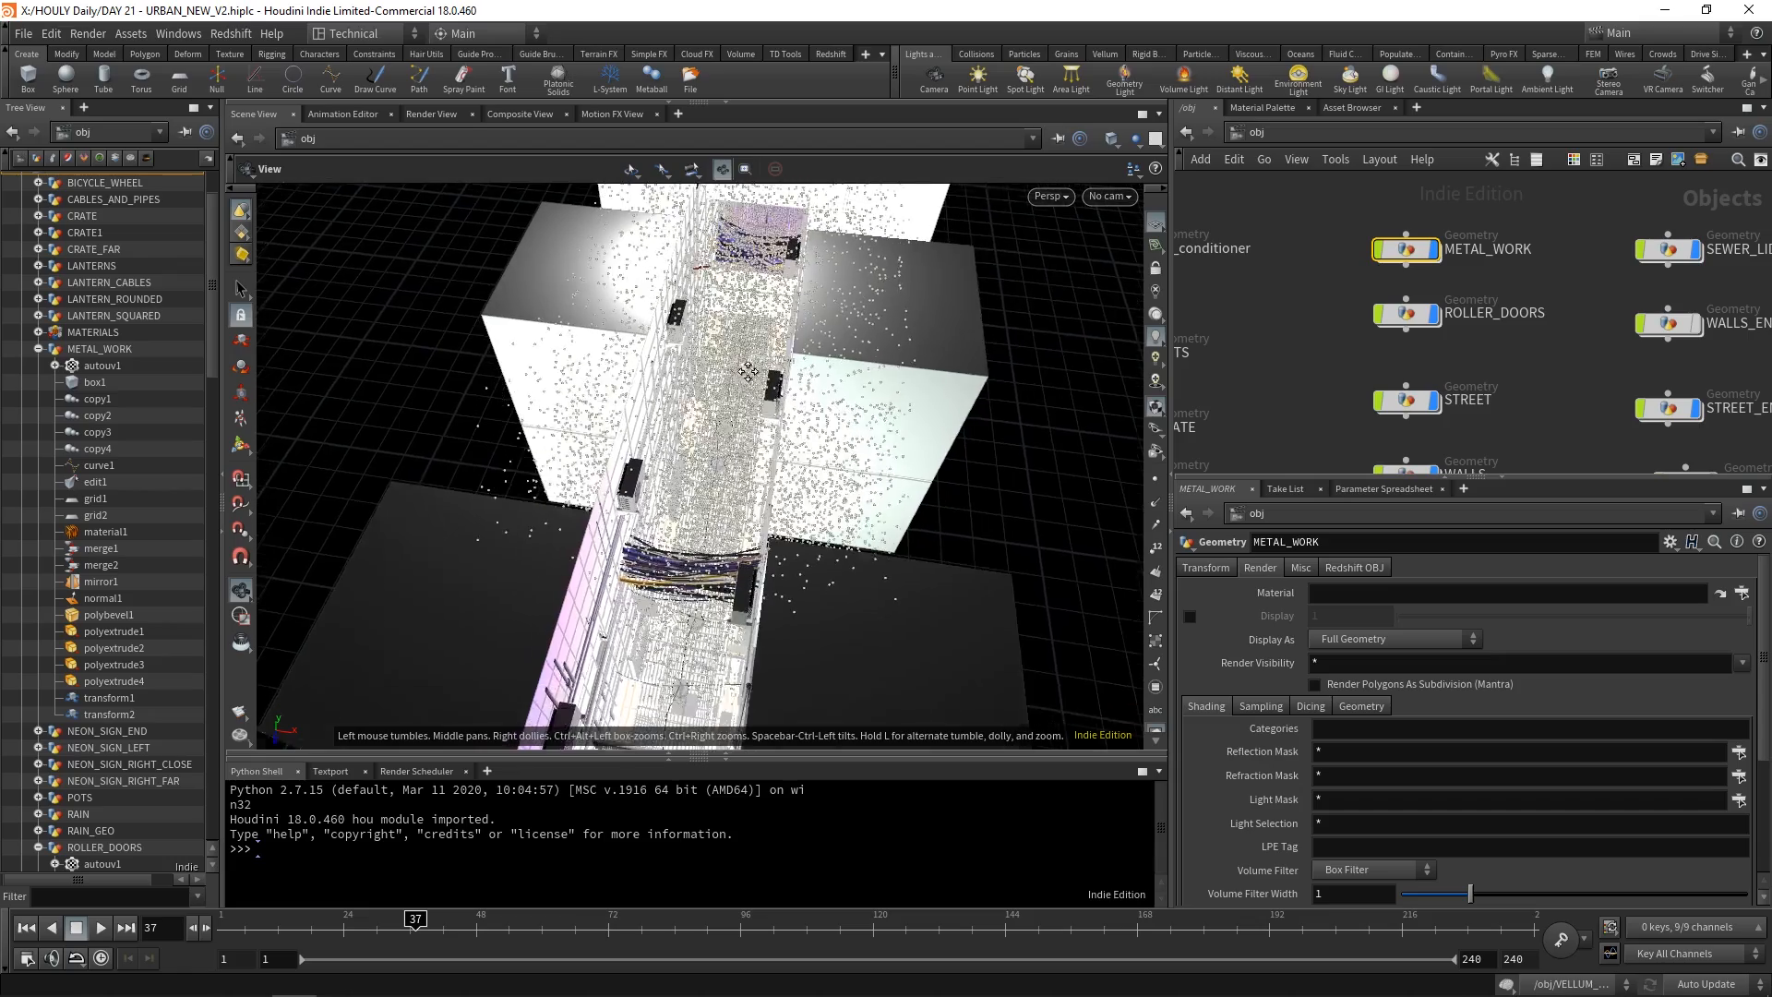
pyautogui.moveTo(1335, 380); pyautogui.dragTo(1564, 291, button='middle')
pyautogui.scroll(-3, 1563, 290)
pyautogui.moveTo(766, 554); pyautogui.dragTo(784, 391)
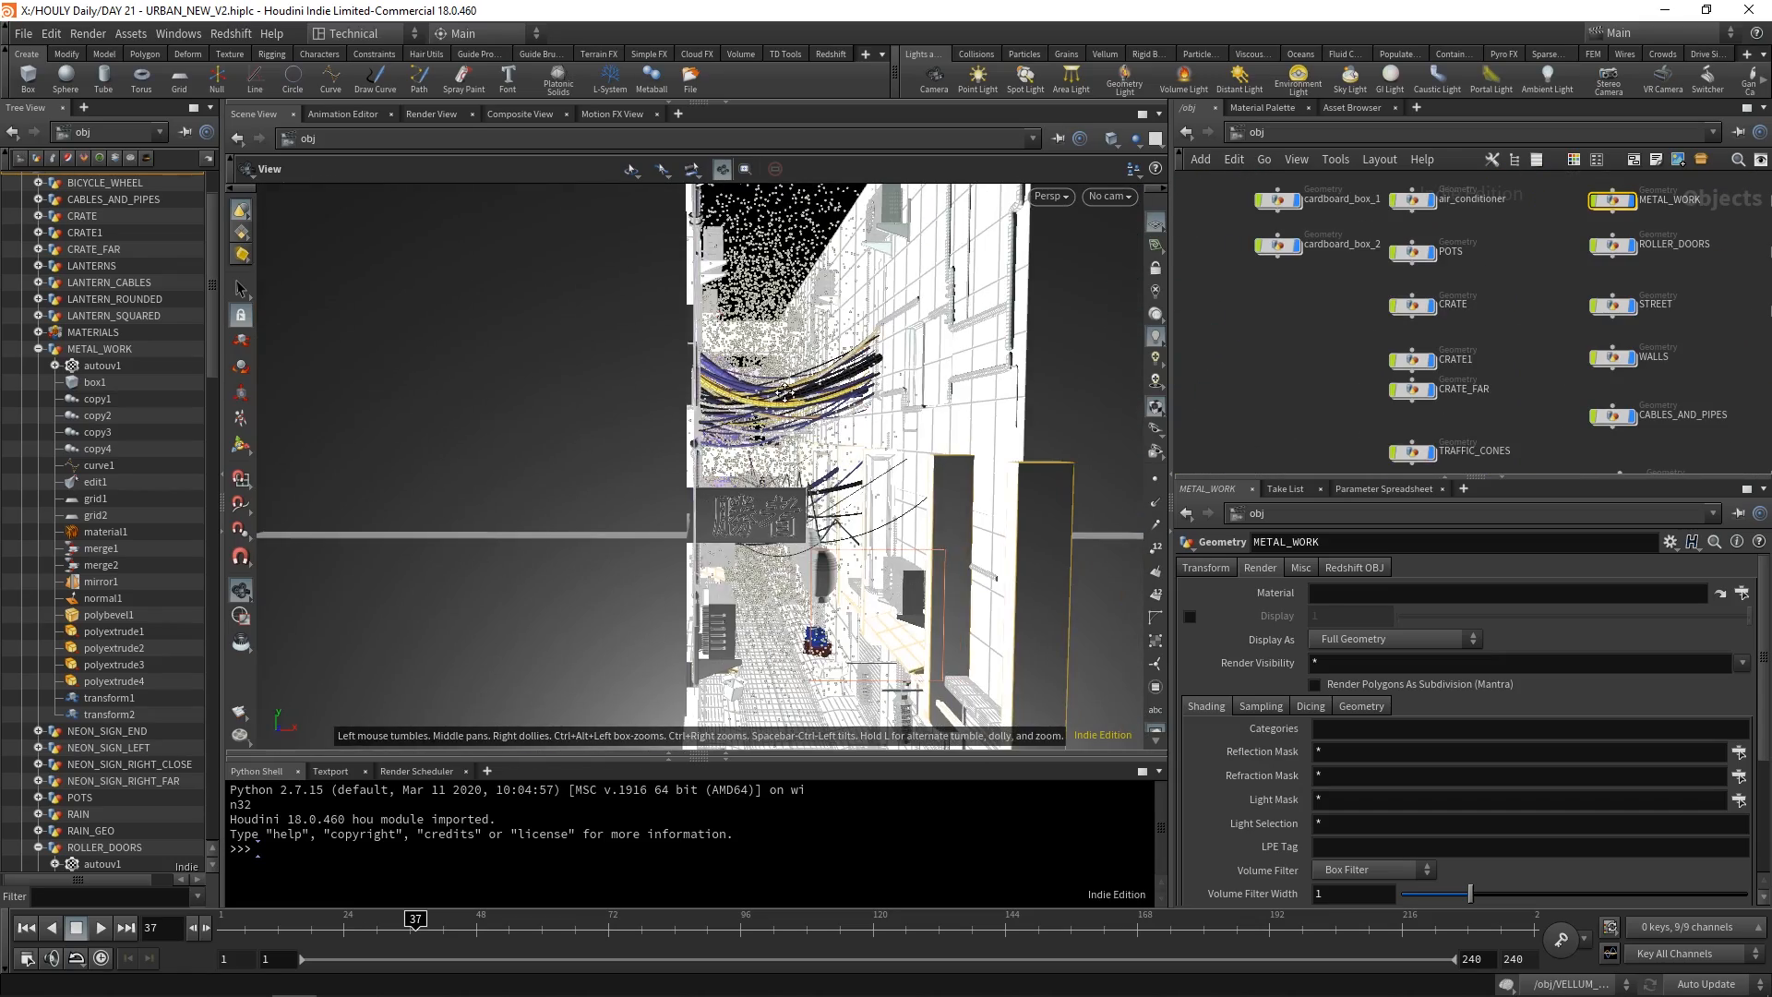
pyautogui.moveTo(784, 392); pyautogui.dragTo(715, 221, button='middle')
pyautogui.scroll(4, 729, 568)
pyautogui.scroll(5, 583, 548)
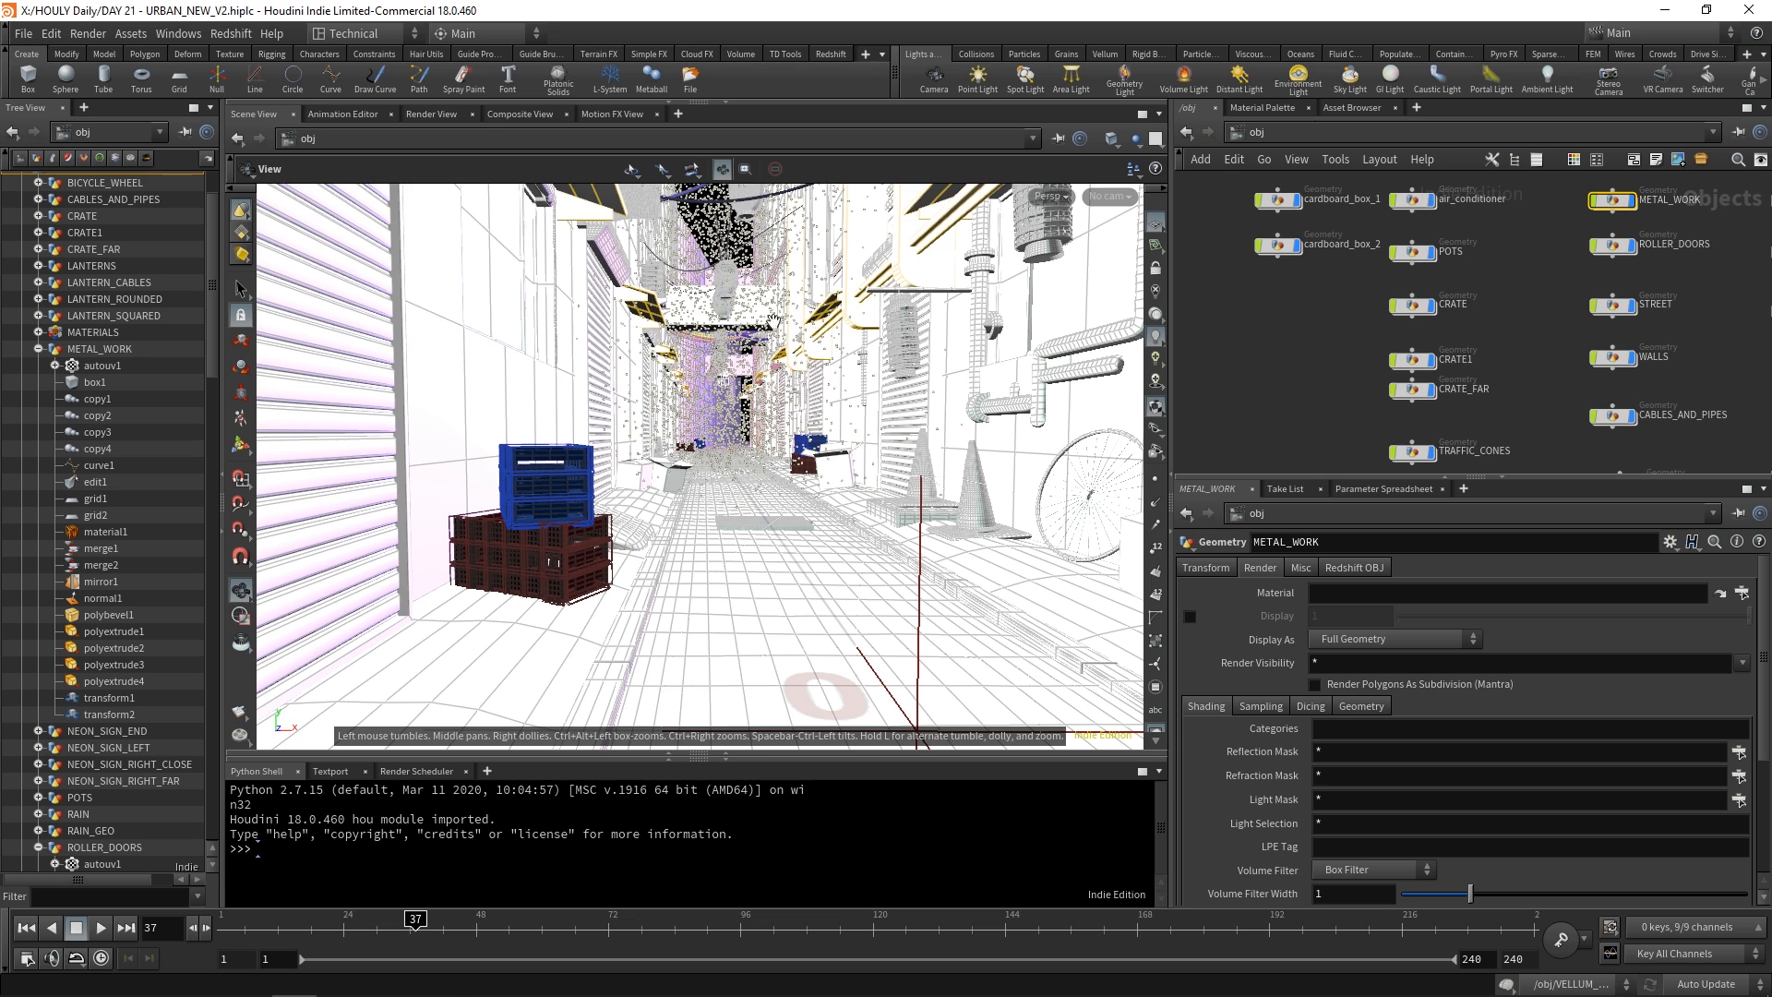
pyautogui.scroll(-5, 630, 595)
pyautogui.scroll(5, 631, 599)
# Open the CRATE network, display the polybevel1 stage and frame the bevelled open box in the view.
pyautogui.moveTo(1499, 415); pyautogui.dragTo(1498, 405, button='middle')
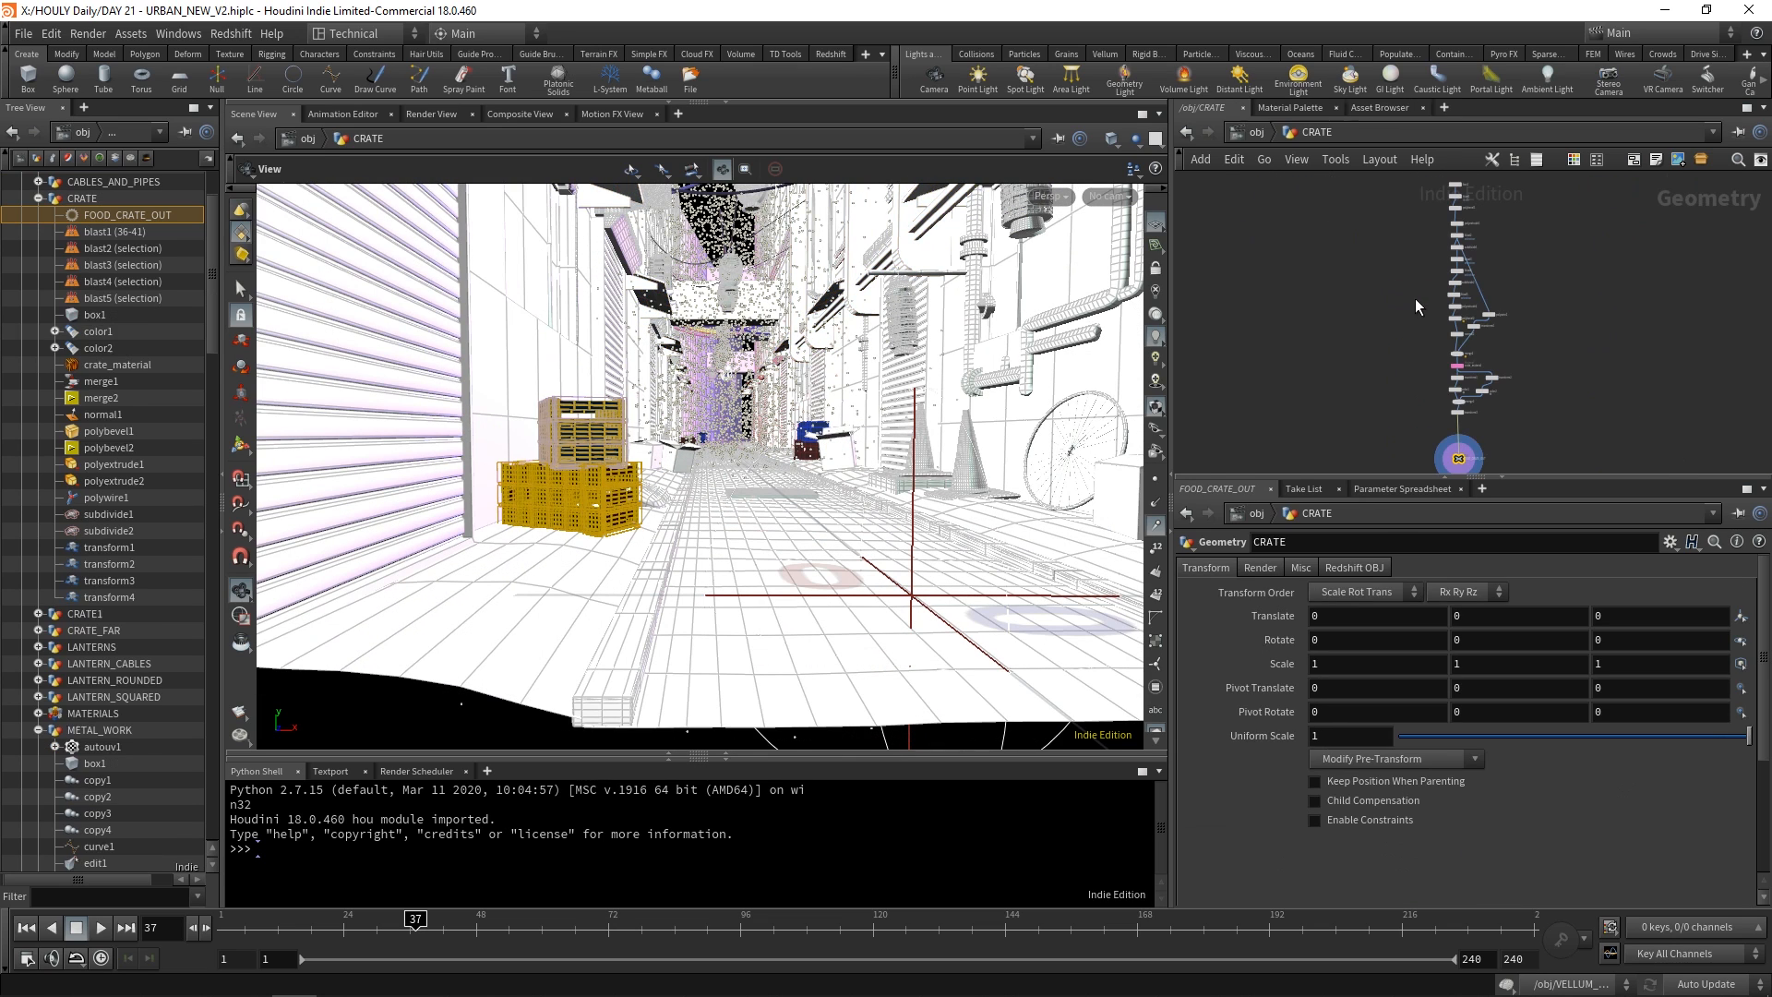
pyautogui.doubleClick(1419, 298)
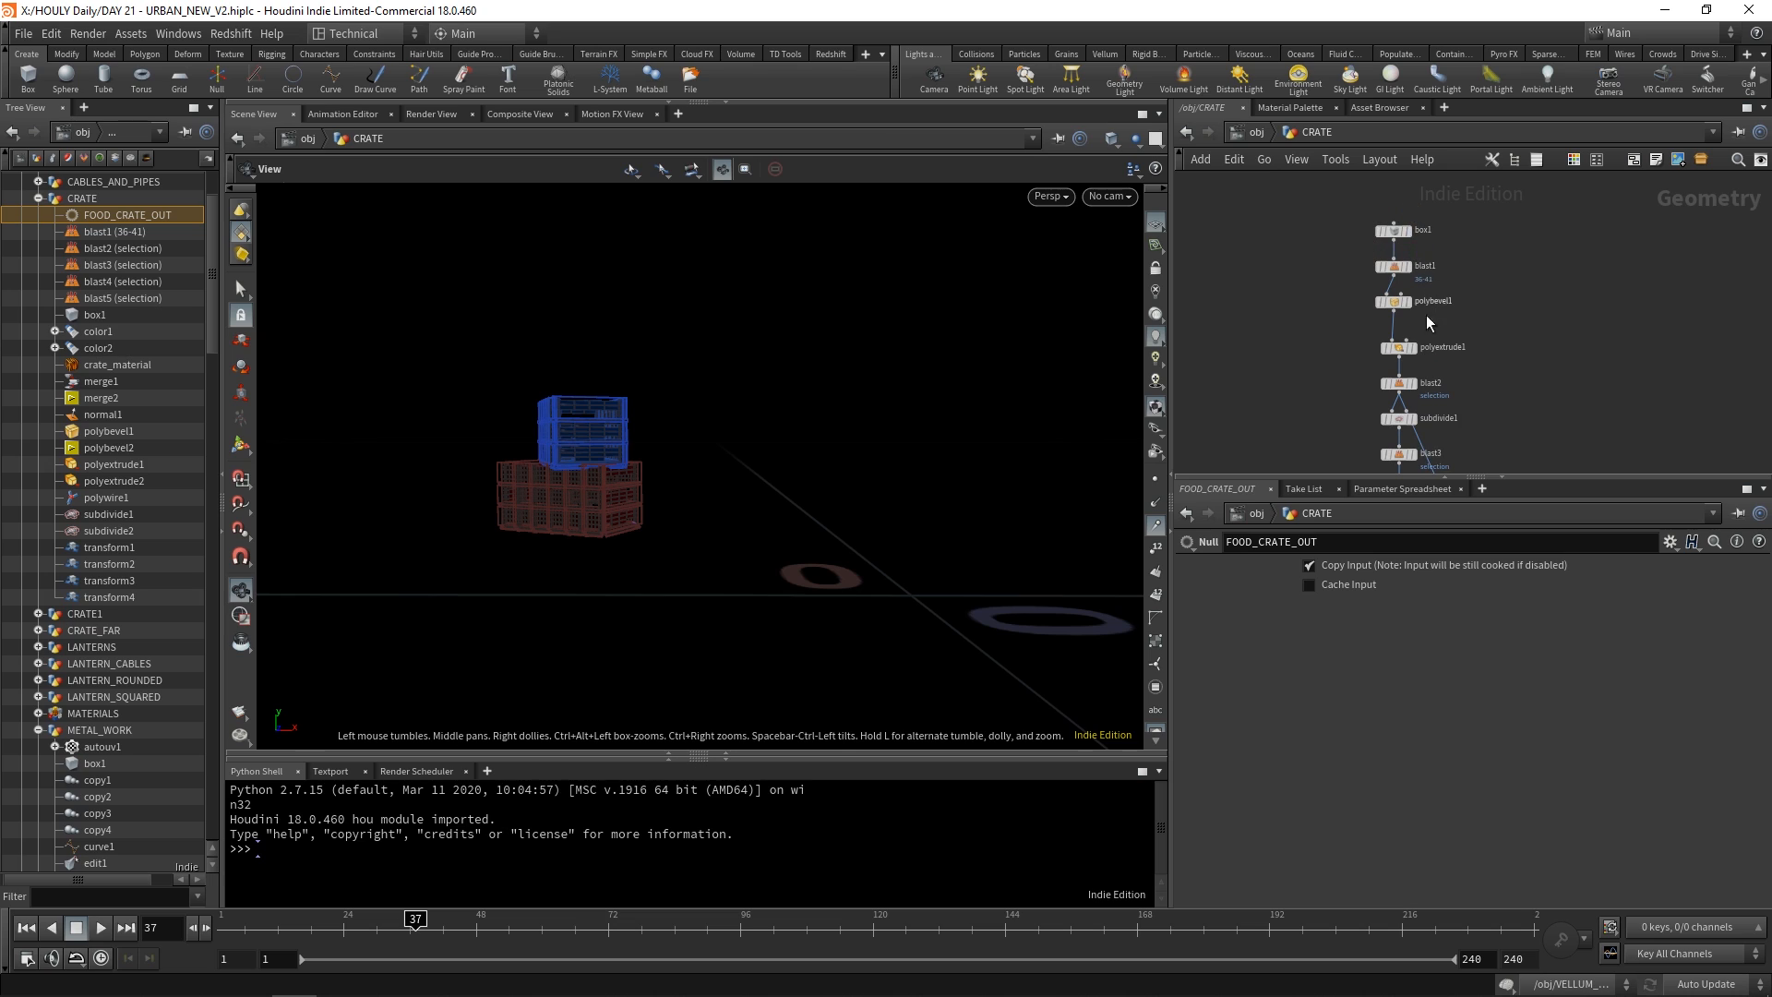
pyautogui.moveTo(600, 437); pyautogui.dragTo(744, 327)
pyautogui.press('g')
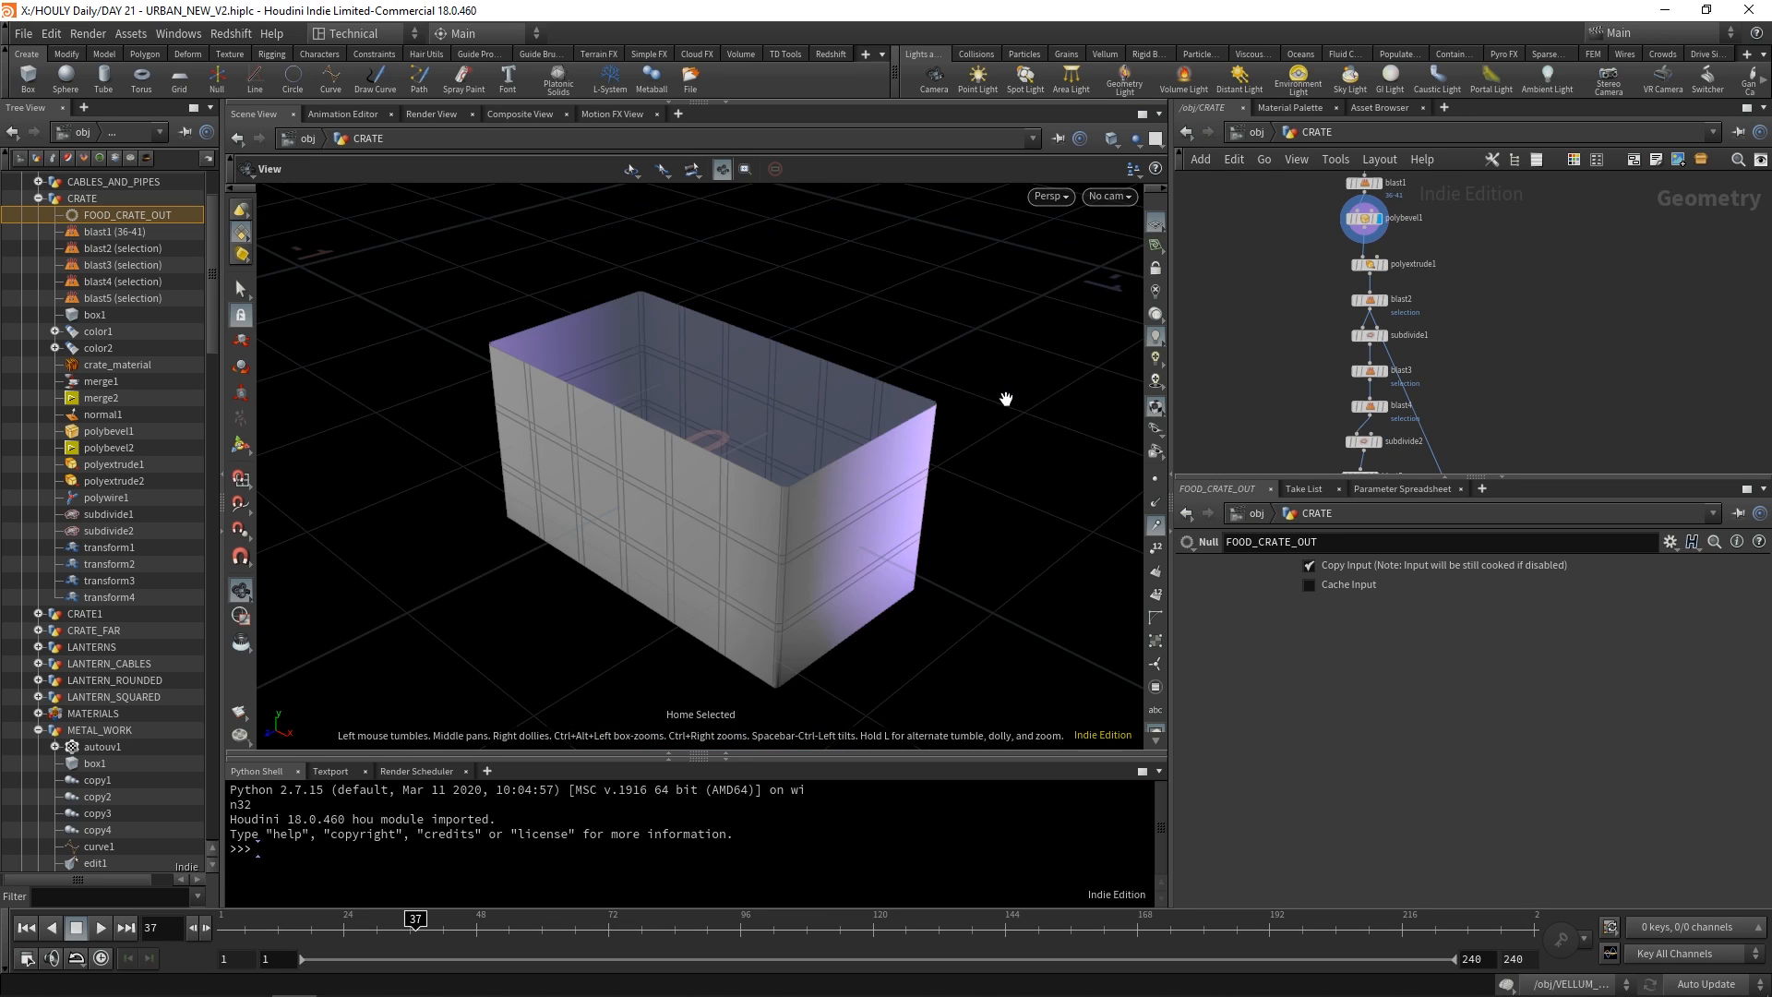
pyautogui.moveTo(820, 411); pyautogui.dragTo(1061, 358)
# Display the crate's subdivide1 stage and review polybevel1's offset, fillet and output group settings.
pyautogui.click(1384, 336)
pyautogui.moveTo(863, 489); pyautogui.dragTo(891, 518)
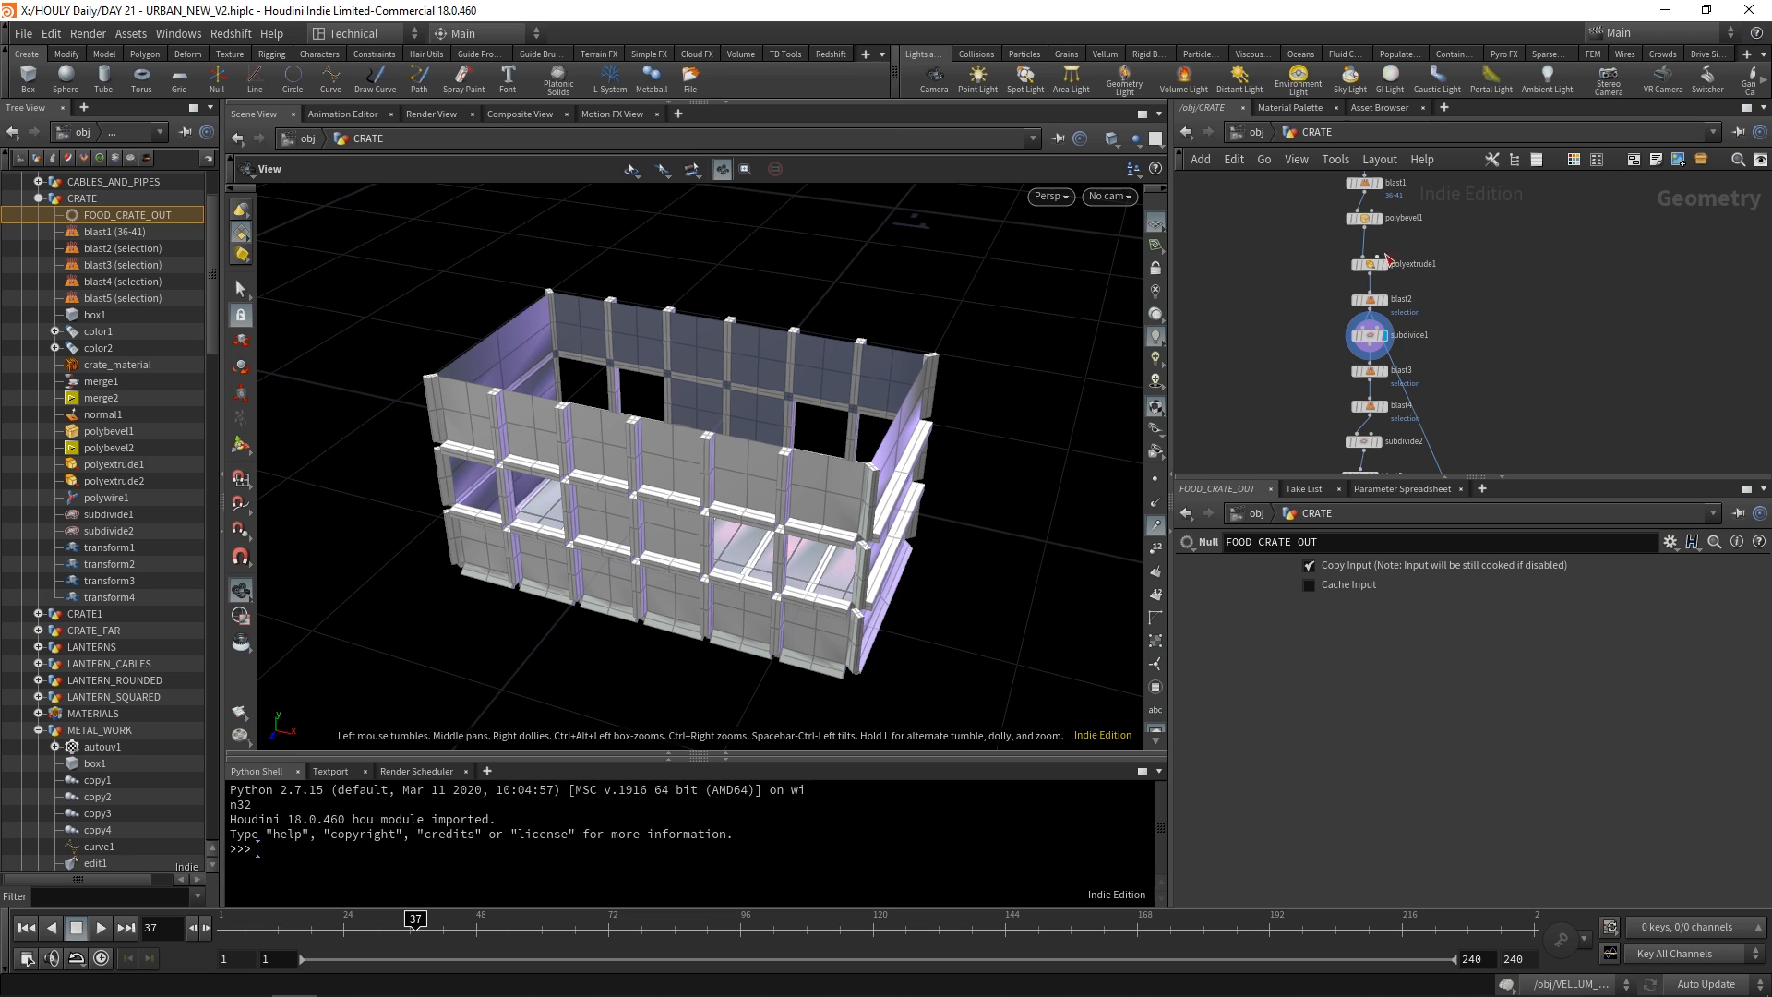
pyautogui.click(1370, 266)
pyautogui.click(1367, 220)
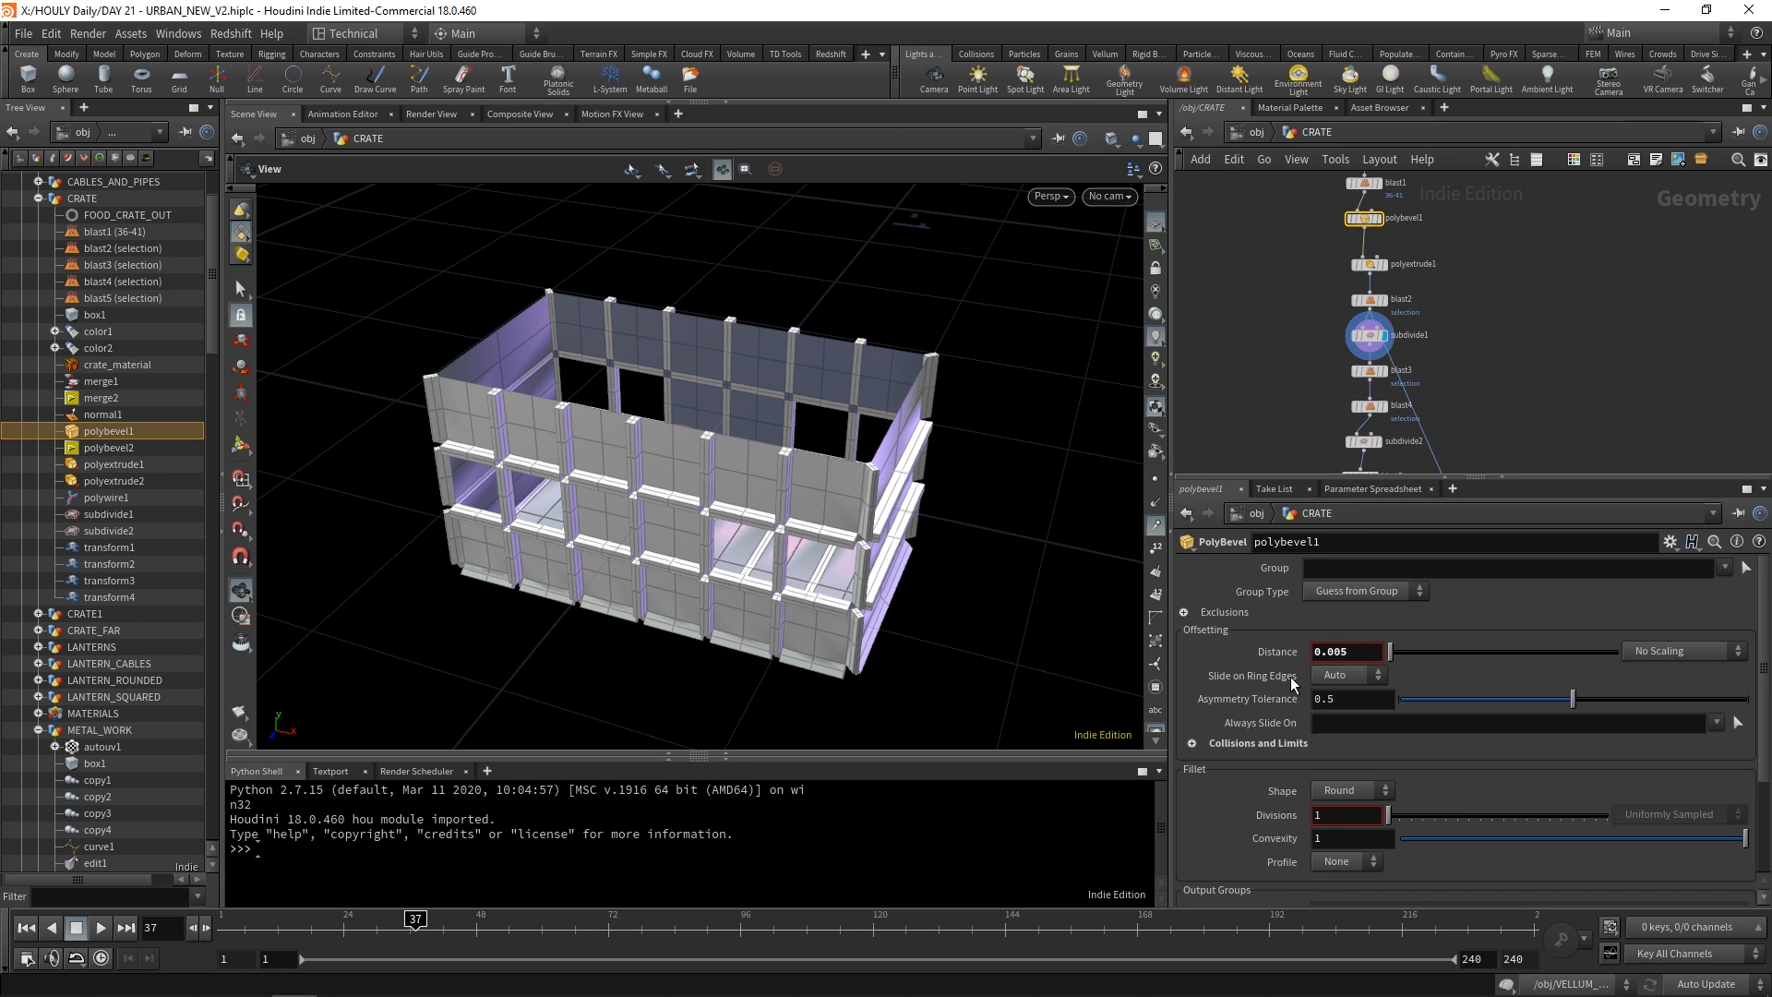
pyautogui.scroll(-5, 1315, 762)
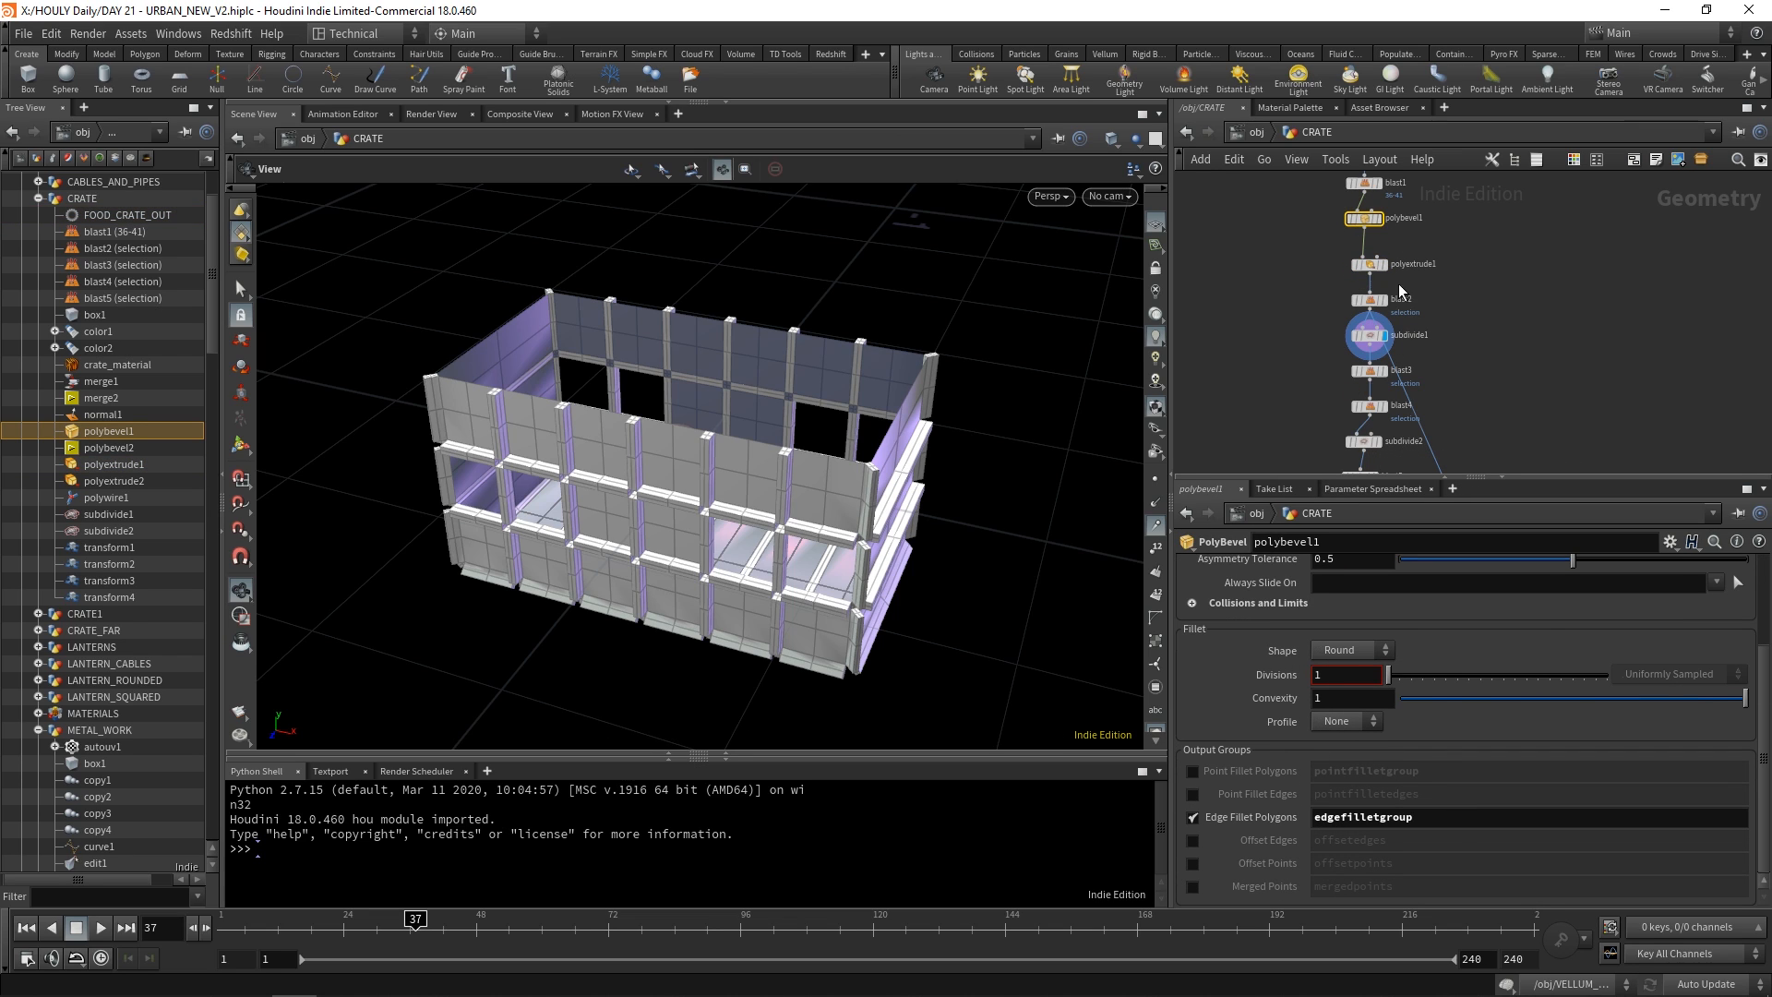
# Display the crate's polywire1 node and examine the wire frame from another angle.
pyautogui.click(1369, 335)
pyautogui.moveTo(628, 475); pyautogui.dragTo(674, 481)
pyautogui.moveTo(1511, 414); pyautogui.dragTo(1449, 314, button='middle')
pyautogui.click(1447, 307)
pyautogui.moveTo(434, 364); pyautogui.dragTo(362, 449)
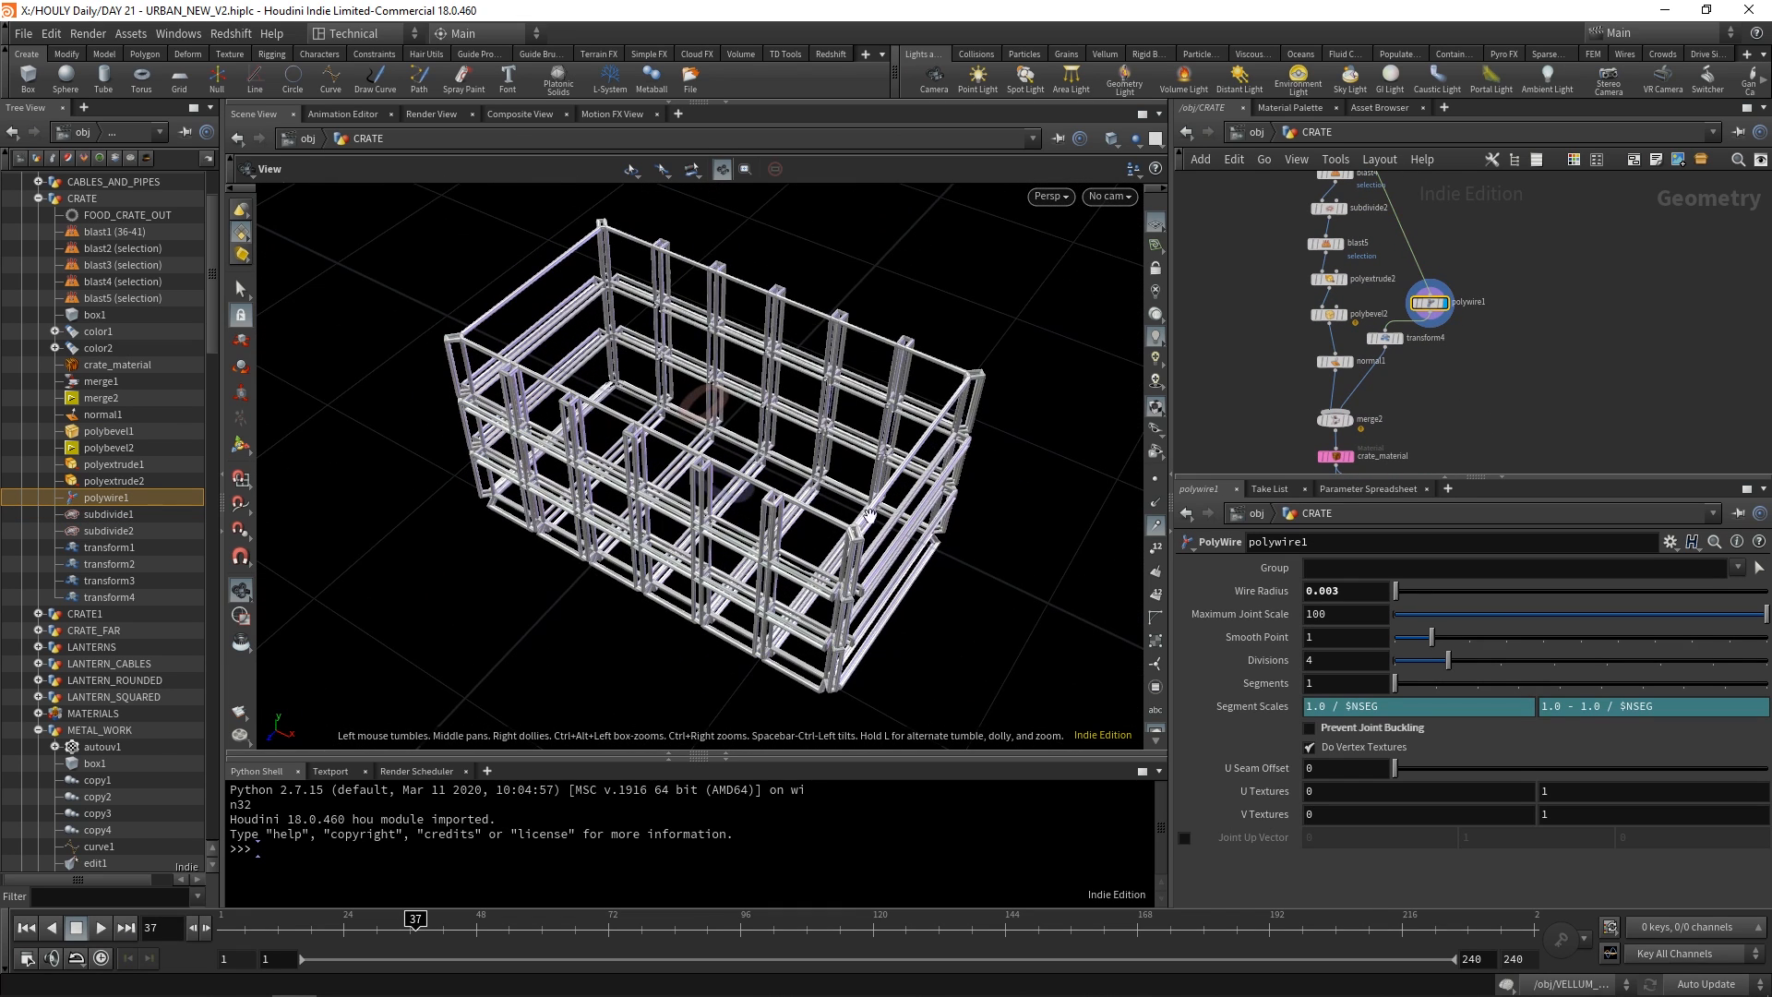
# Display merge2 and examine the crate panels combined with the wire frame from several sides.
pyautogui.scroll(2, 1375, 374)
pyautogui.click(1338, 431)
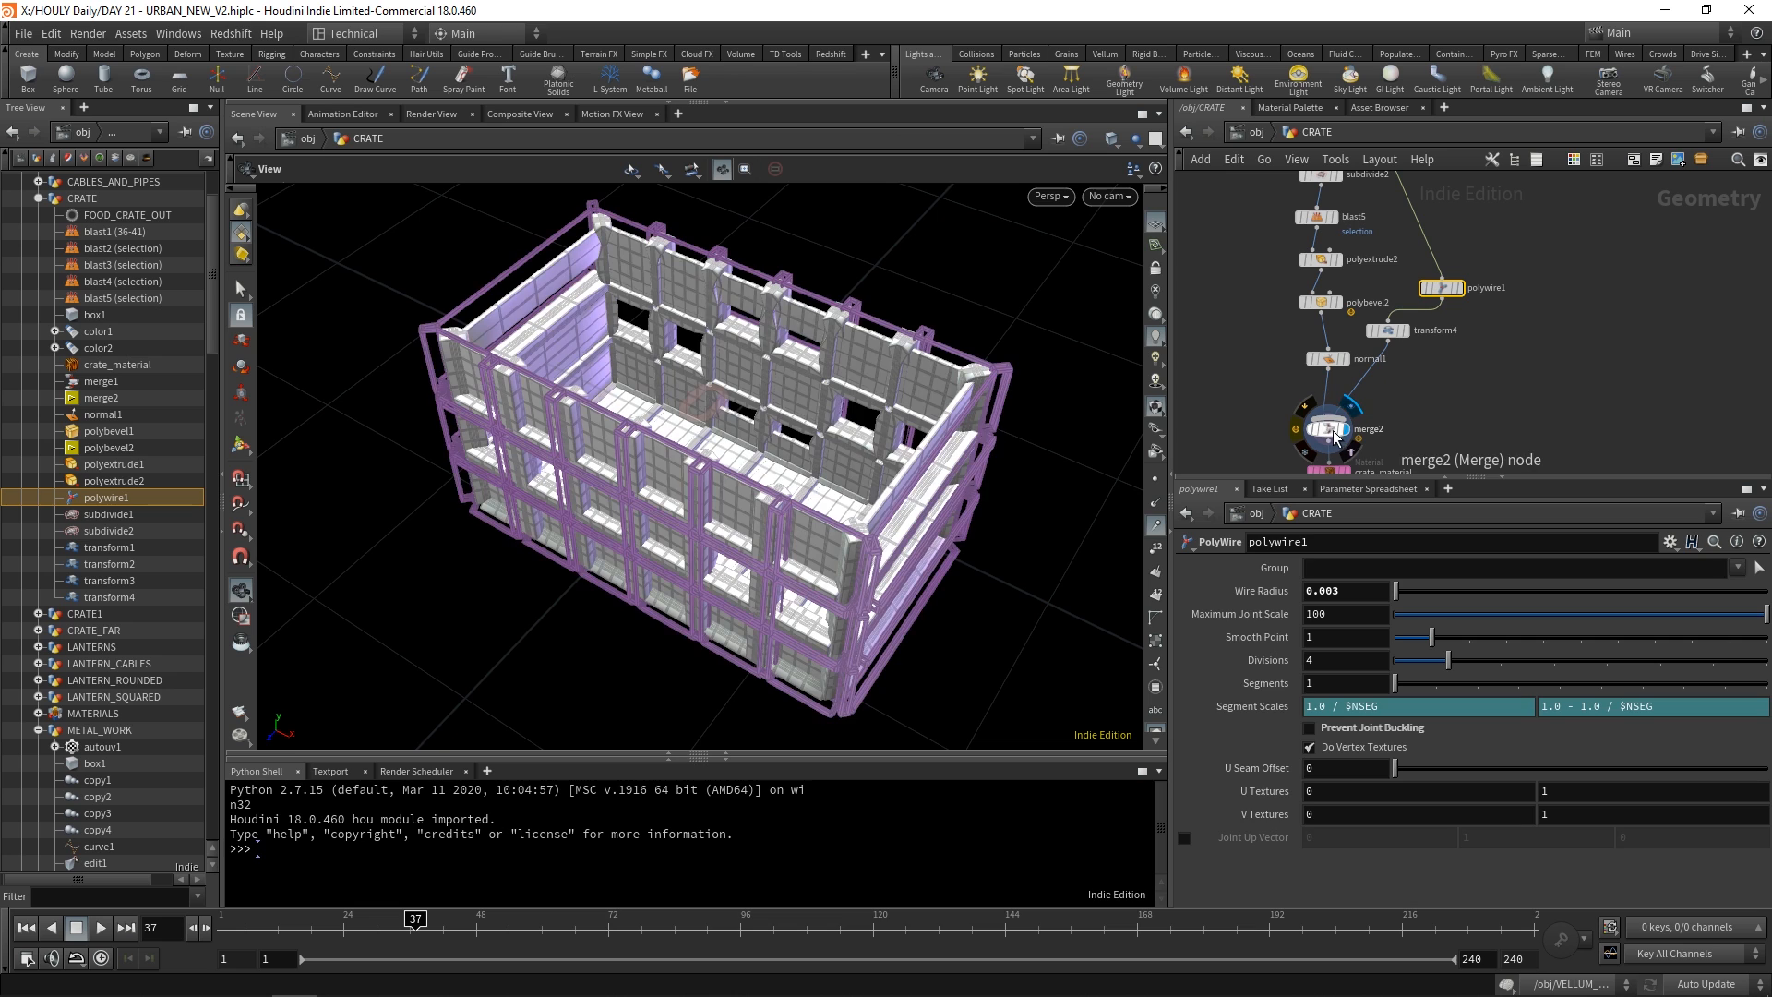
pyautogui.click(1336, 431)
pyautogui.moveTo(600, 461); pyautogui.dragTo(730, 460)
pyautogui.moveTo(933, 457)
pyautogui.mouseDown()
pyautogui.moveTo(757, 364)
pyautogui.moveTo(902, 468)
pyautogui.mouseUp()
pyautogui.moveTo(1057, 403); pyautogui.dragTo(791, 398, button='middle')
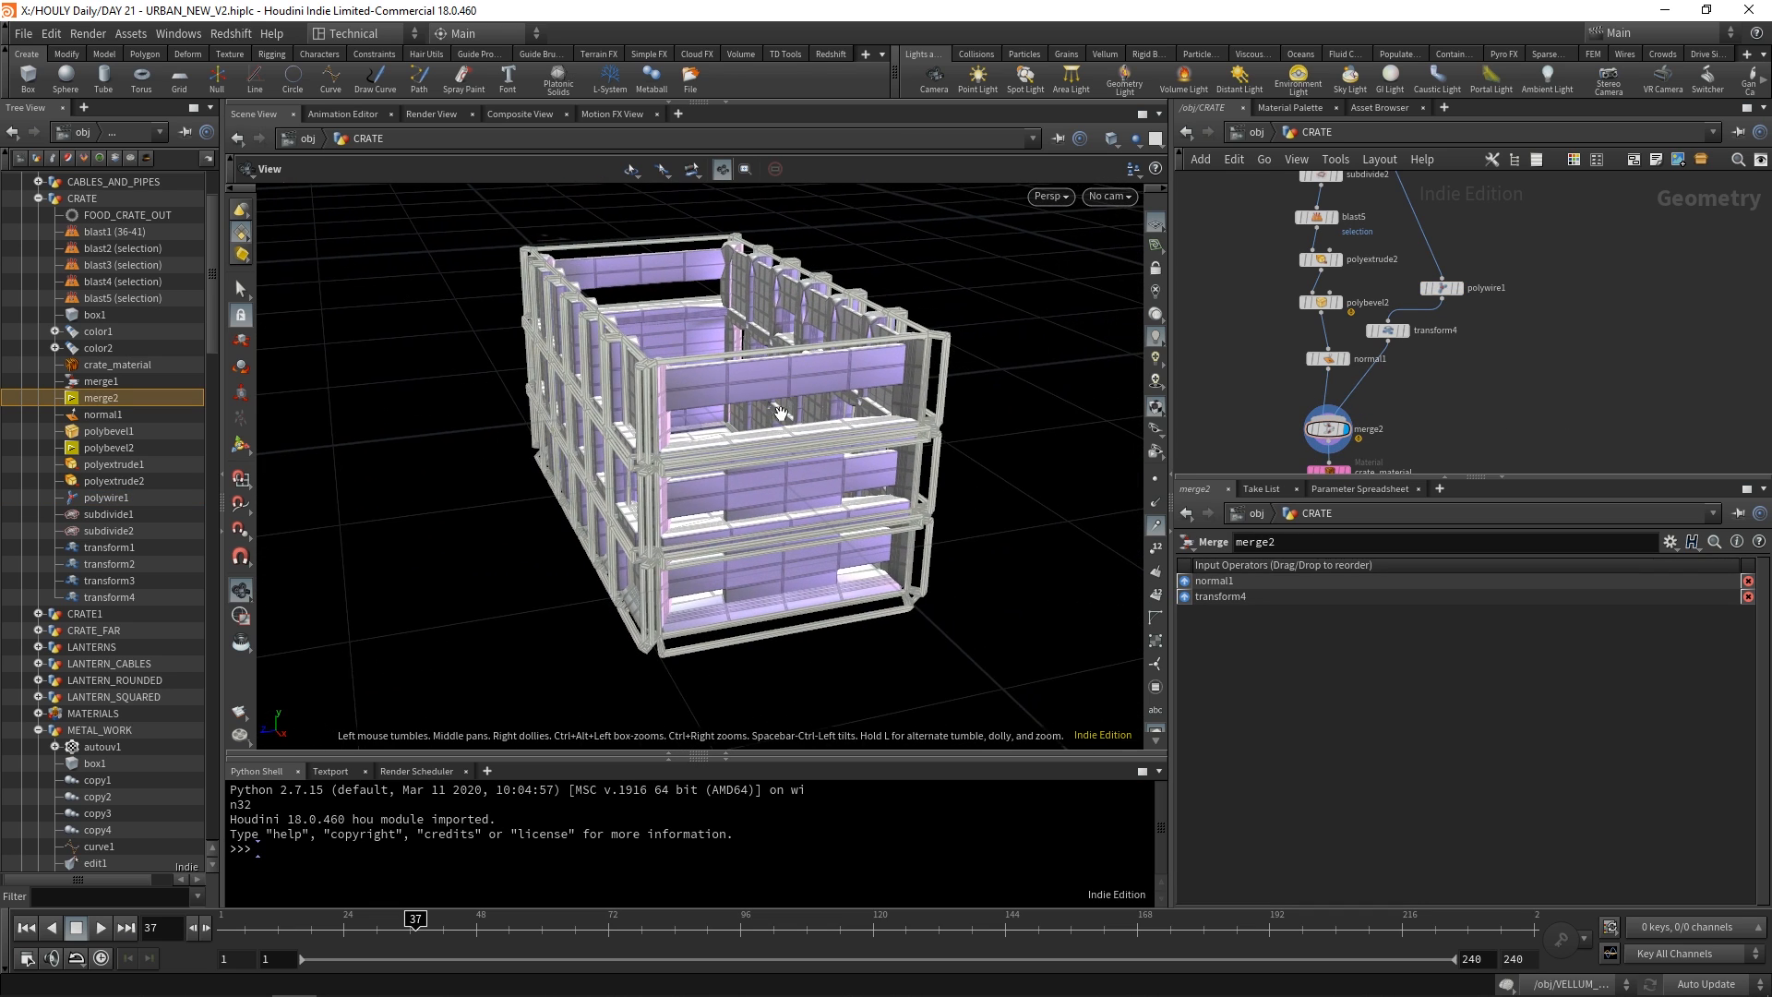
# Check the crate's crate_material assignment and output node, return to the scene level and view the stacked crates in the alley.
pyautogui.moveTo(1569, 432); pyautogui.dragTo(1578, 366, button='middle')
pyautogui.moveTo(1415, 426); pyautogui.dragTo(1412, 397, button='middle')
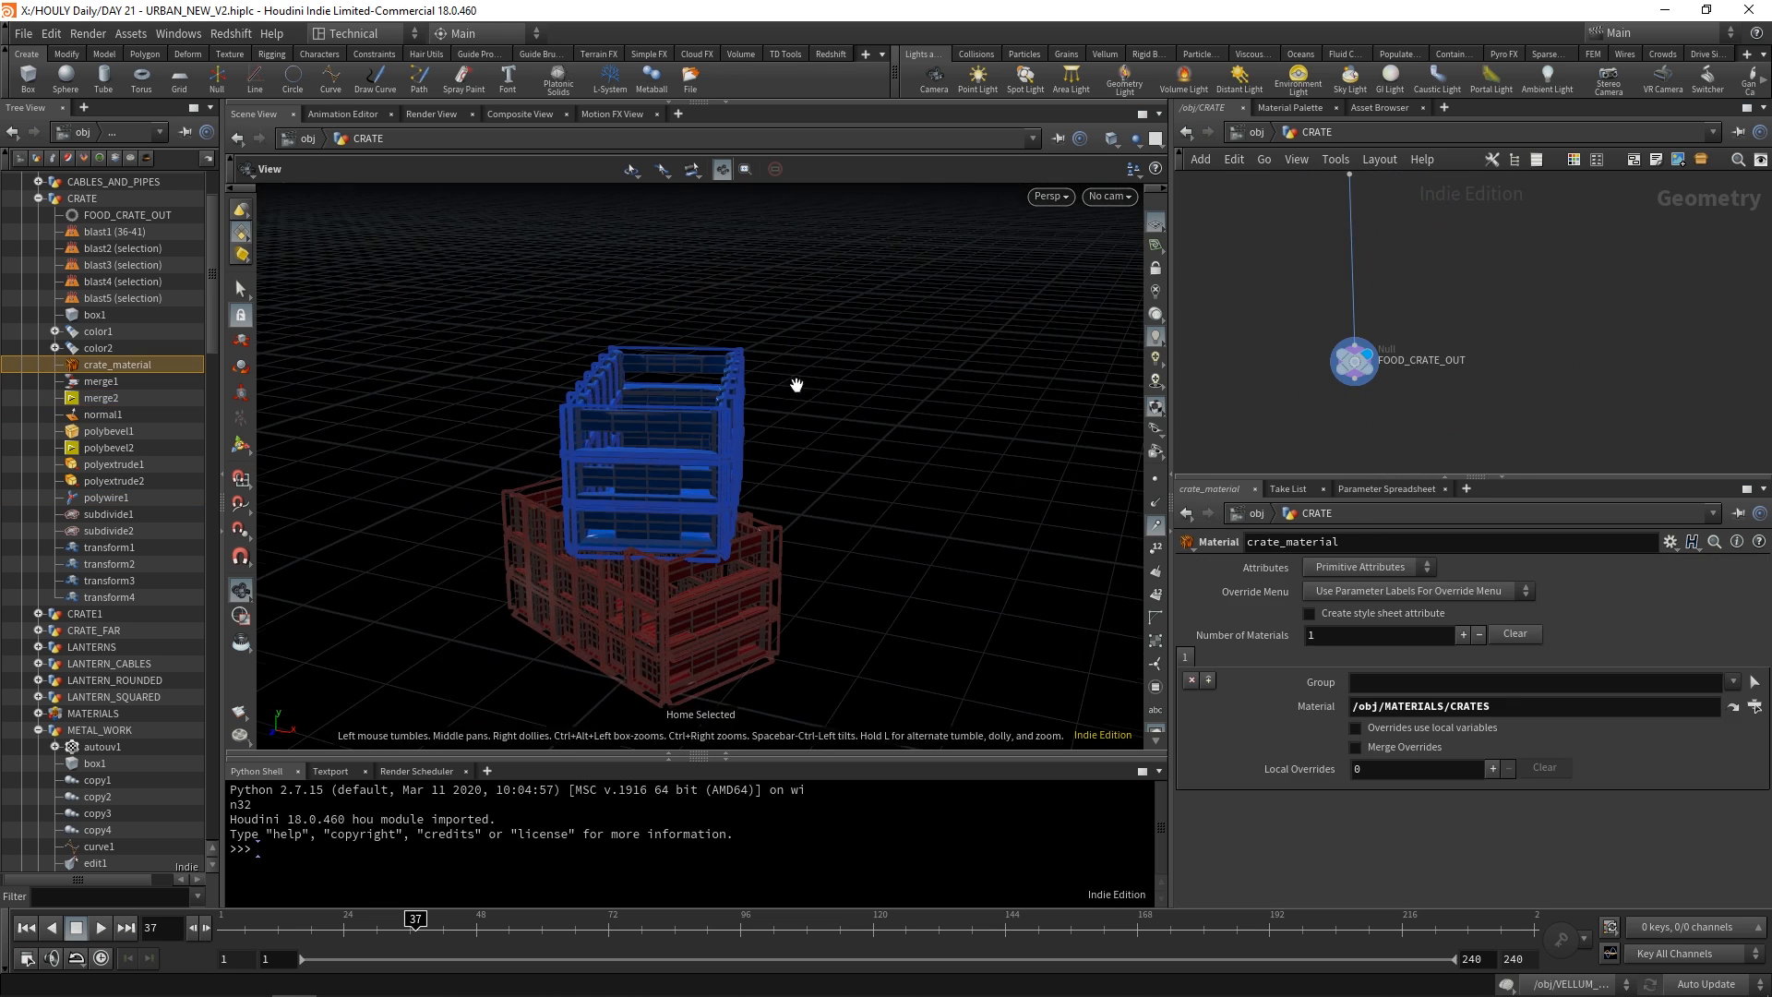
pyautogui.click(1258, 135)
pyautogui.moveTo(805, 376); pyautogui.dragTo(842, 384)
pyautogui.moveTo(843, 384); pyautogui.dragTo(880, 402, button='right')
pyautogui.moveTo(880, 403); pyautogui.dragTo(890, 384)
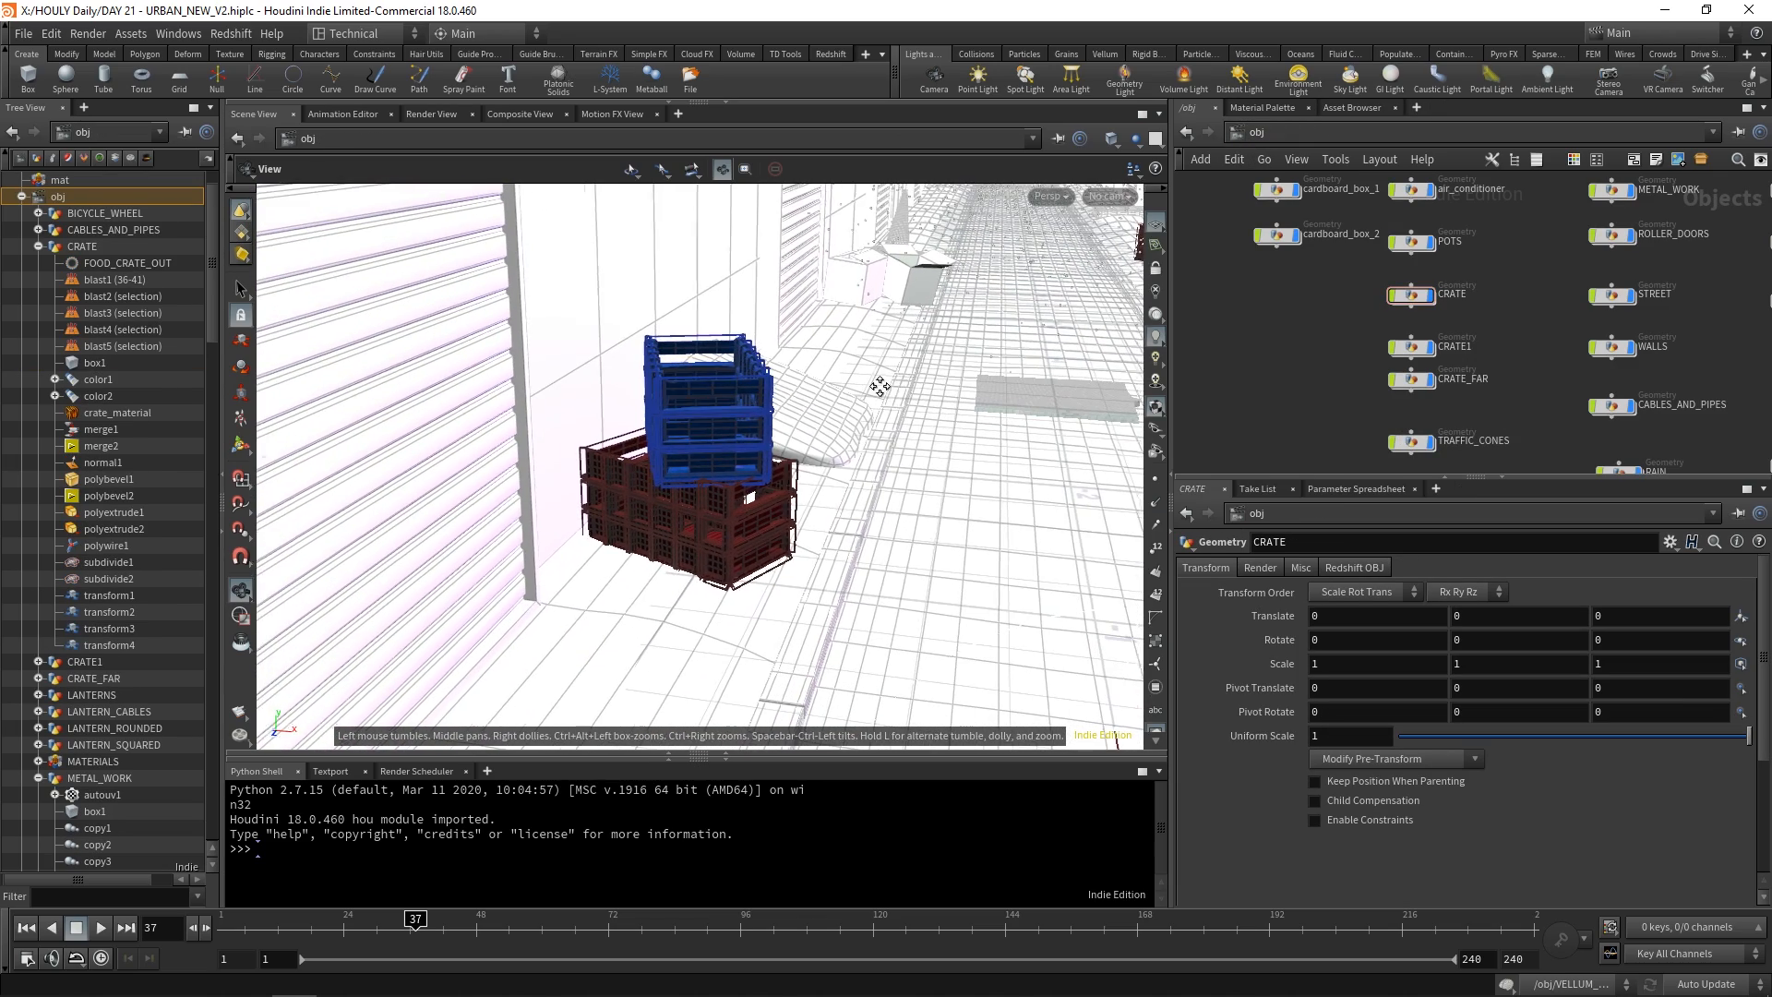
pyautogui.moveTo(890, 385); pyautogui.dragTo(787, 399, button='middle')
pyautogui.moveTo(788, 400); pyautogui.dragTo(829, 338)
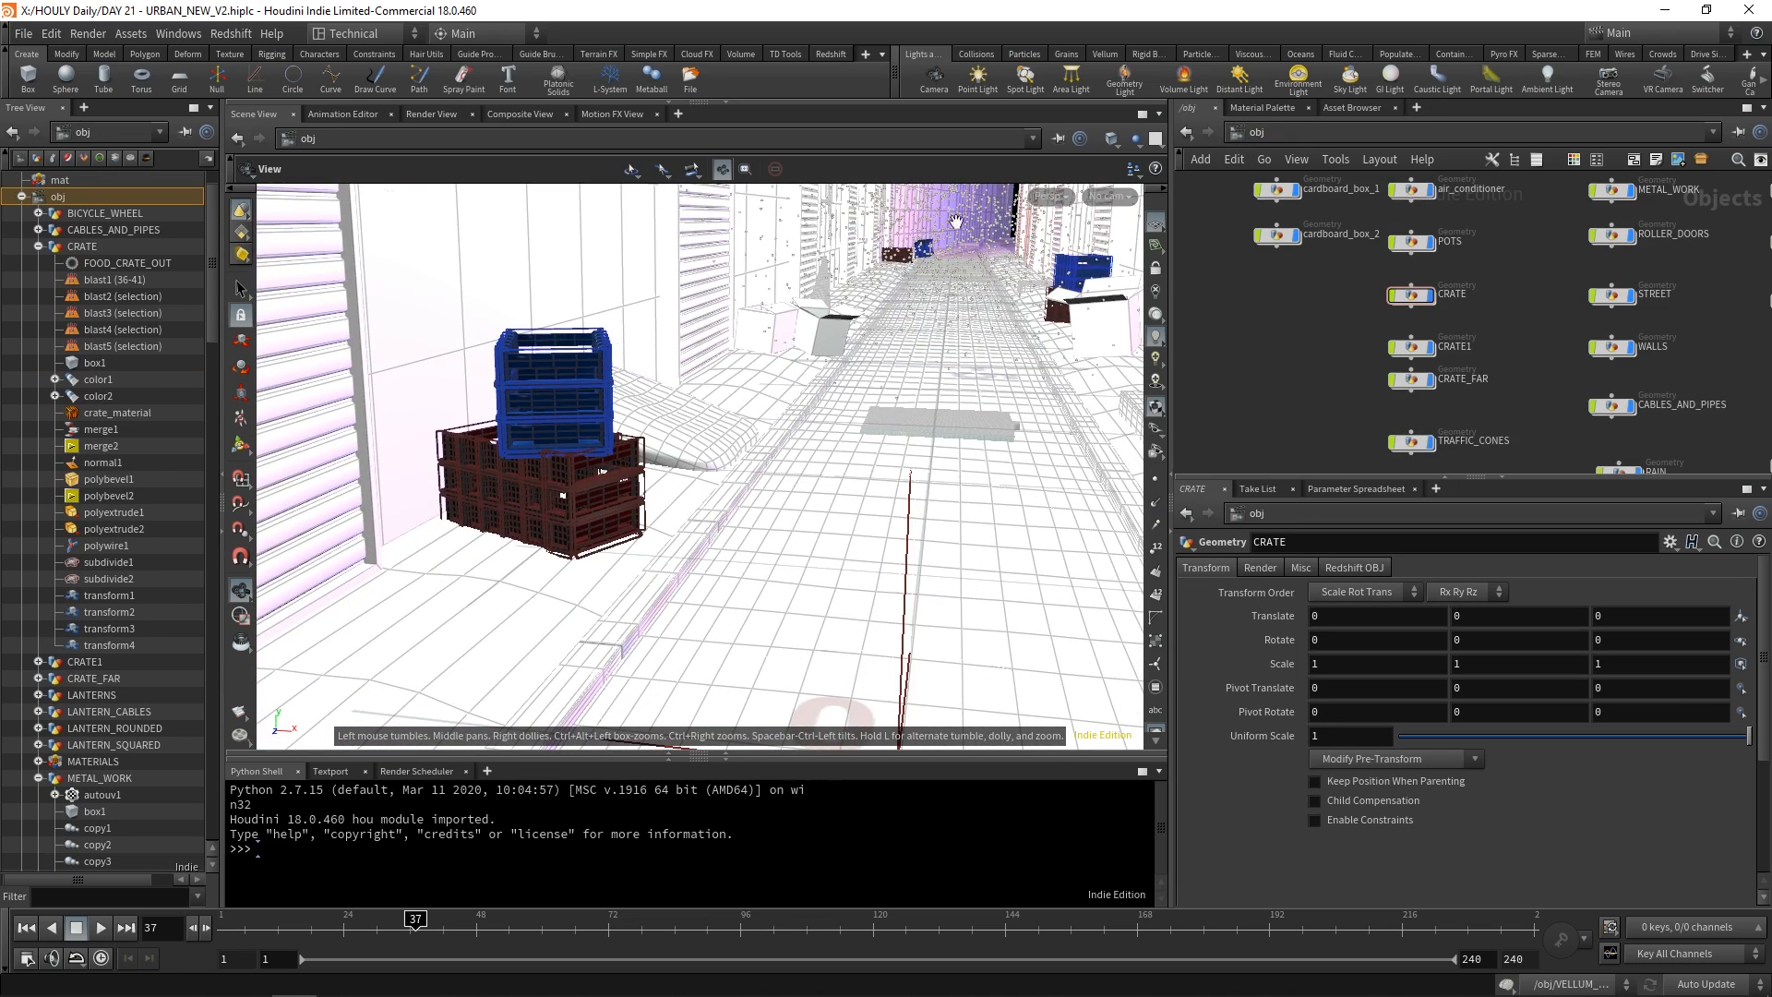
# Focus on cardboard_box_1 among the alley props.
pyautogui.press('g')
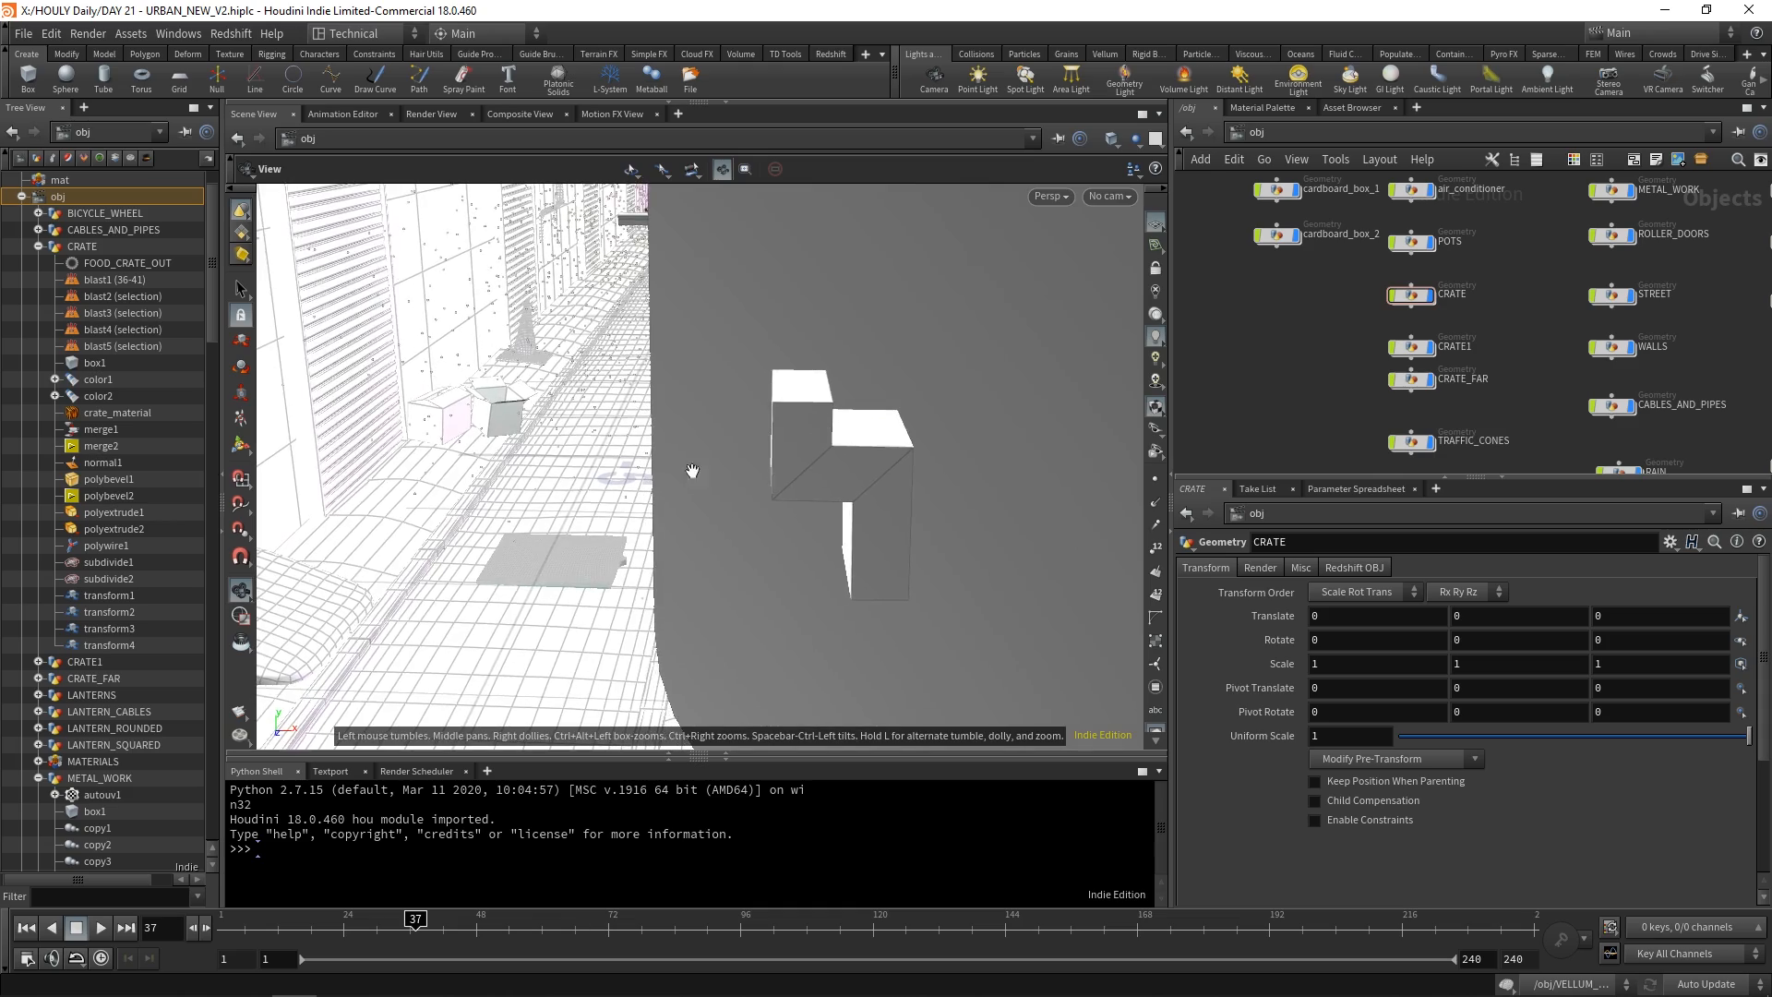
pyautogui.moveTo(600, 567); pyautogui.dragTo(688, 589, button='right')
pyautogui.moveTo(689, 590); pyautogui.dragTo(794, 567)
pyautogui.moveTo(793, 567); pyautogui.dragTo(764, 510, button='middle')
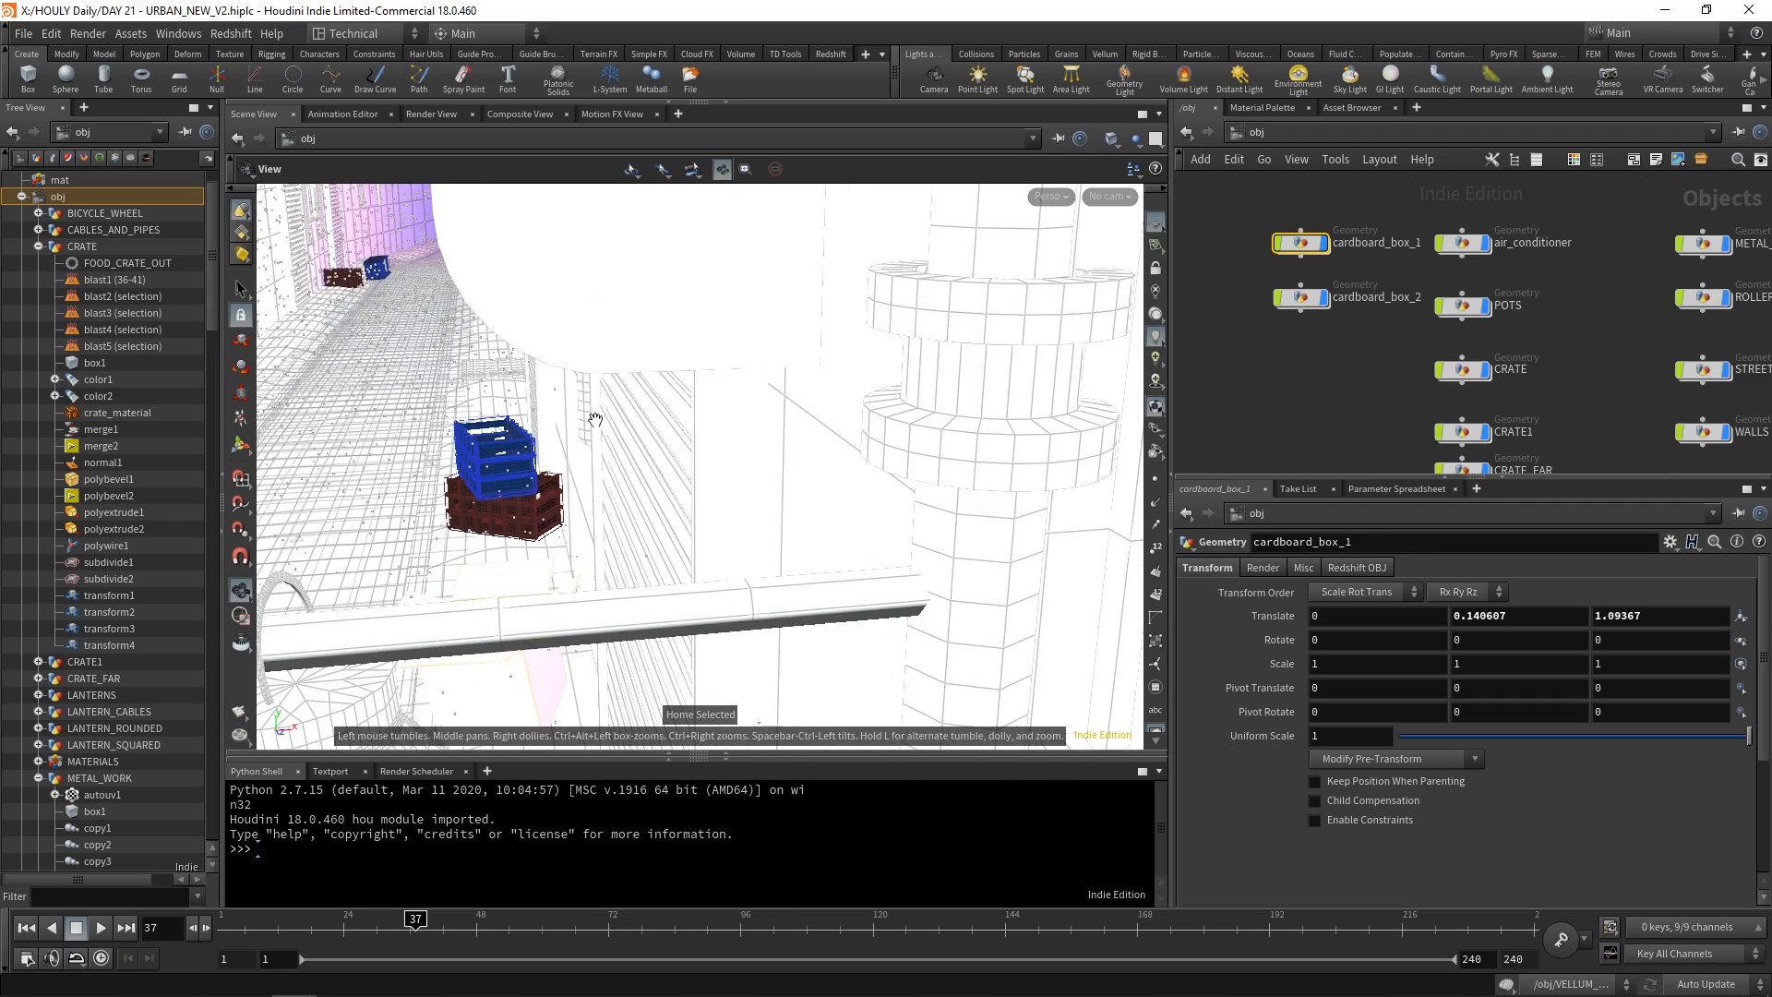
# Examine the cardboard boxes, crates, traffic cones and lanterns placed along the alley.
pyautogui.moveTo(593, 416); pyautogui.dragTo(739, 391, button='middle')
pyautogui.moveTo(739, 392); pyautogui.dragTo(516, 424, button='right')
pyautogui.moveTo(516, 425); pyautogui.dragTo(565, 387)
pyautogui.moveTo(565, 388); pyautogui.dragTo(664, 408, button='middle')
pyautogui.moveTo(665, 407); pyautogui.dragTo(656, 406, button='right')
pyautogui.moveTo(655, 406); pyautogui.dragTo(652, 407)
pyautogui.moveTo(634, 504); pyautogui.dragTo(613, 455)
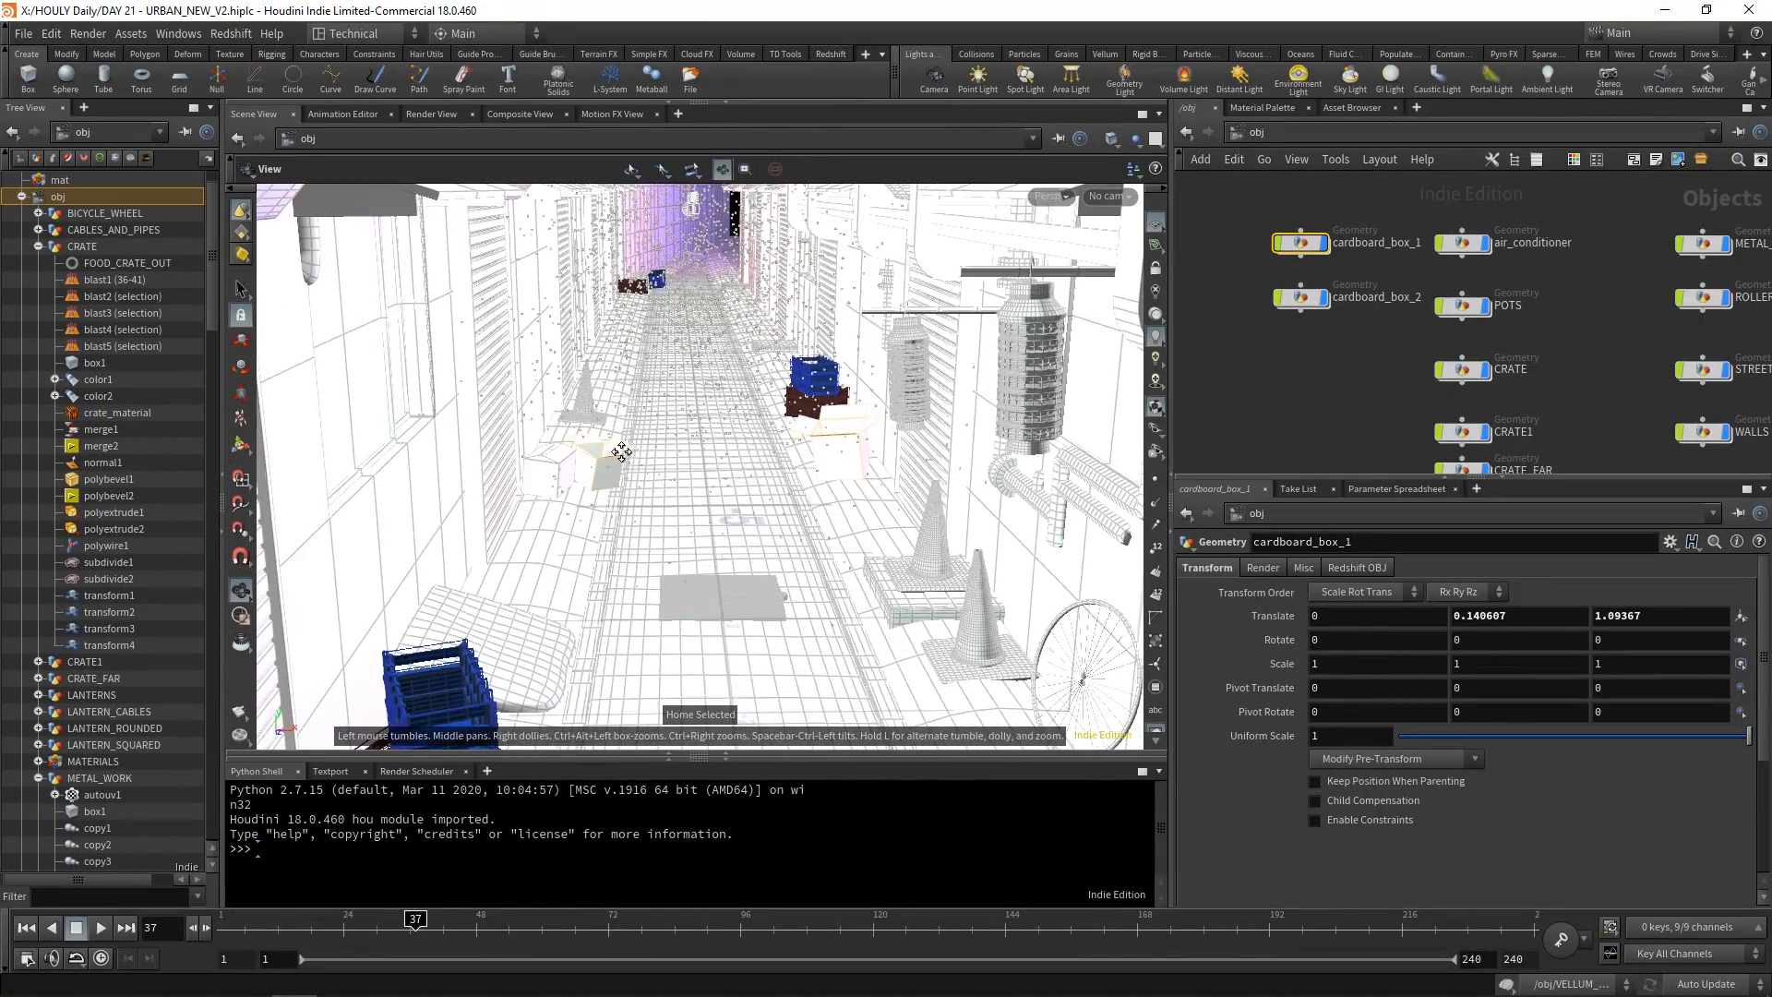
pyautogui.moveTo(613, 455); pyautogui.dragTo(645, 443, button='middle')
pyautogui.moveTo(714, 424); pyautogui.dragTo(732, 458, button='right')
pyautogui.moveTo(732, 458); pyautogui.dragTo(708, 469, button='middle')
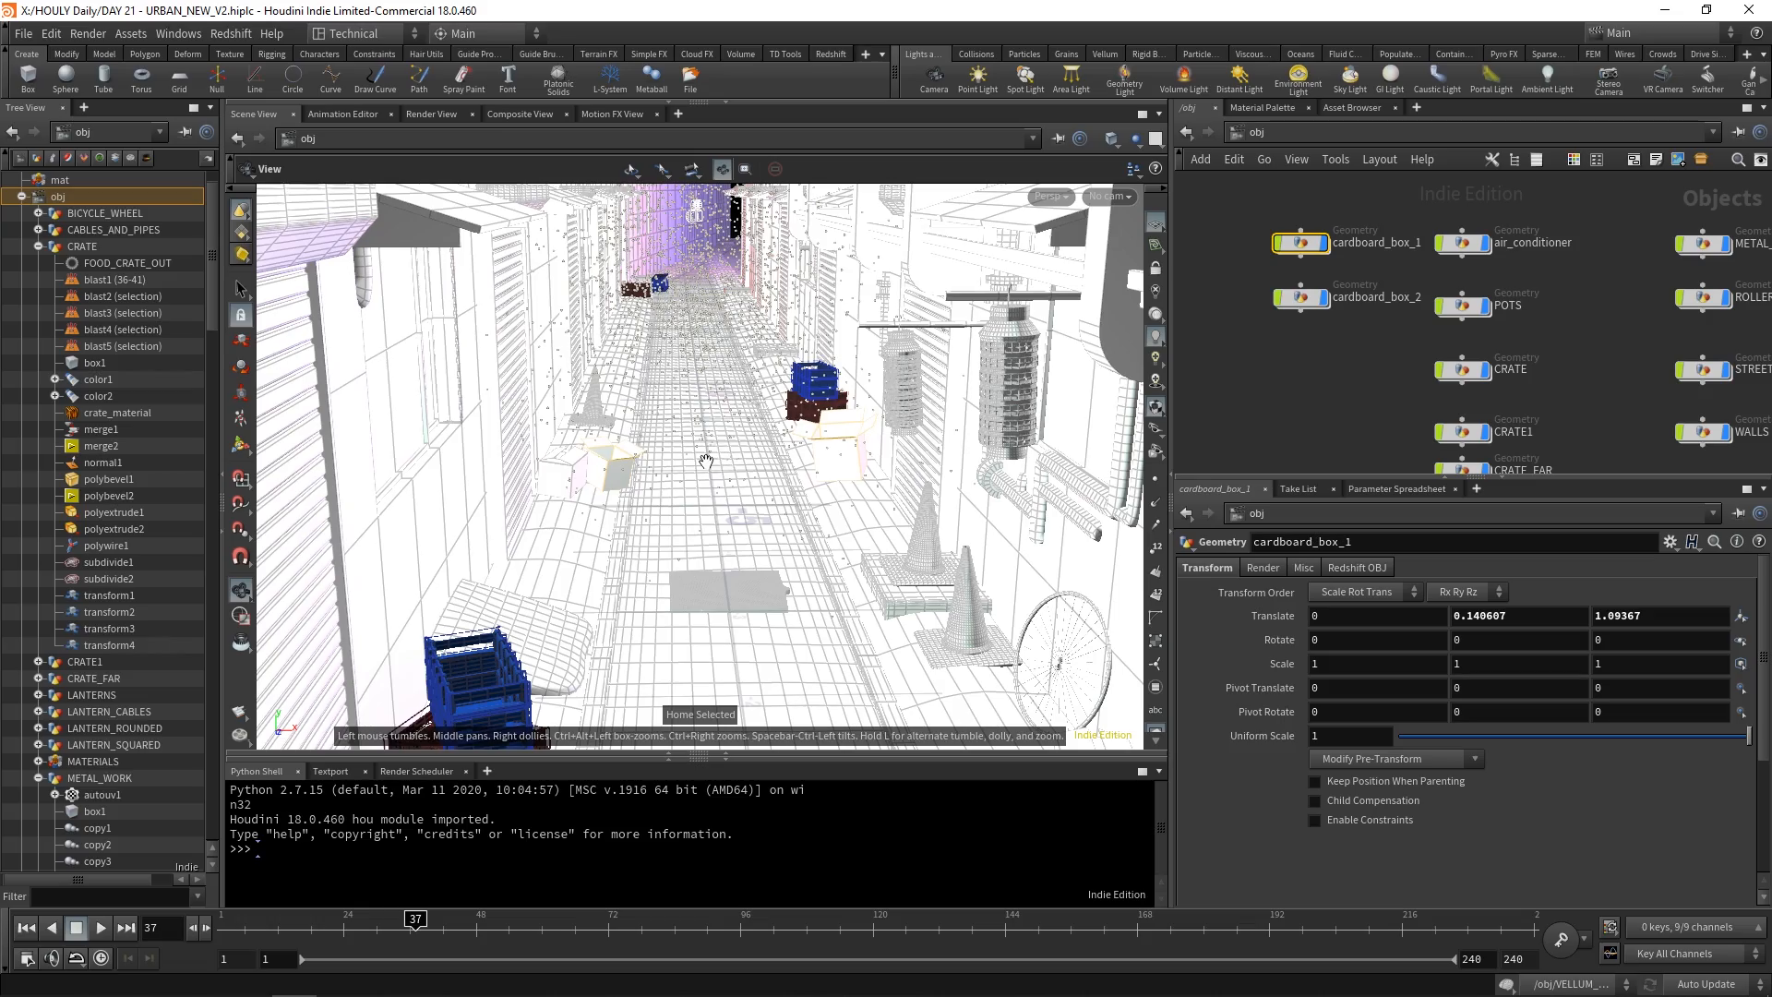
pyautogui.moveTo(1367, 384); pyautogui.dragTo(1252, 323, button='middle')
pyautogui.moveTo(980, 371); pyautogui.dragTo(919, 375, button='right')
pyautogui.moveTo(919, 376); pyautogui.dragTo(864, 338, button='middle')
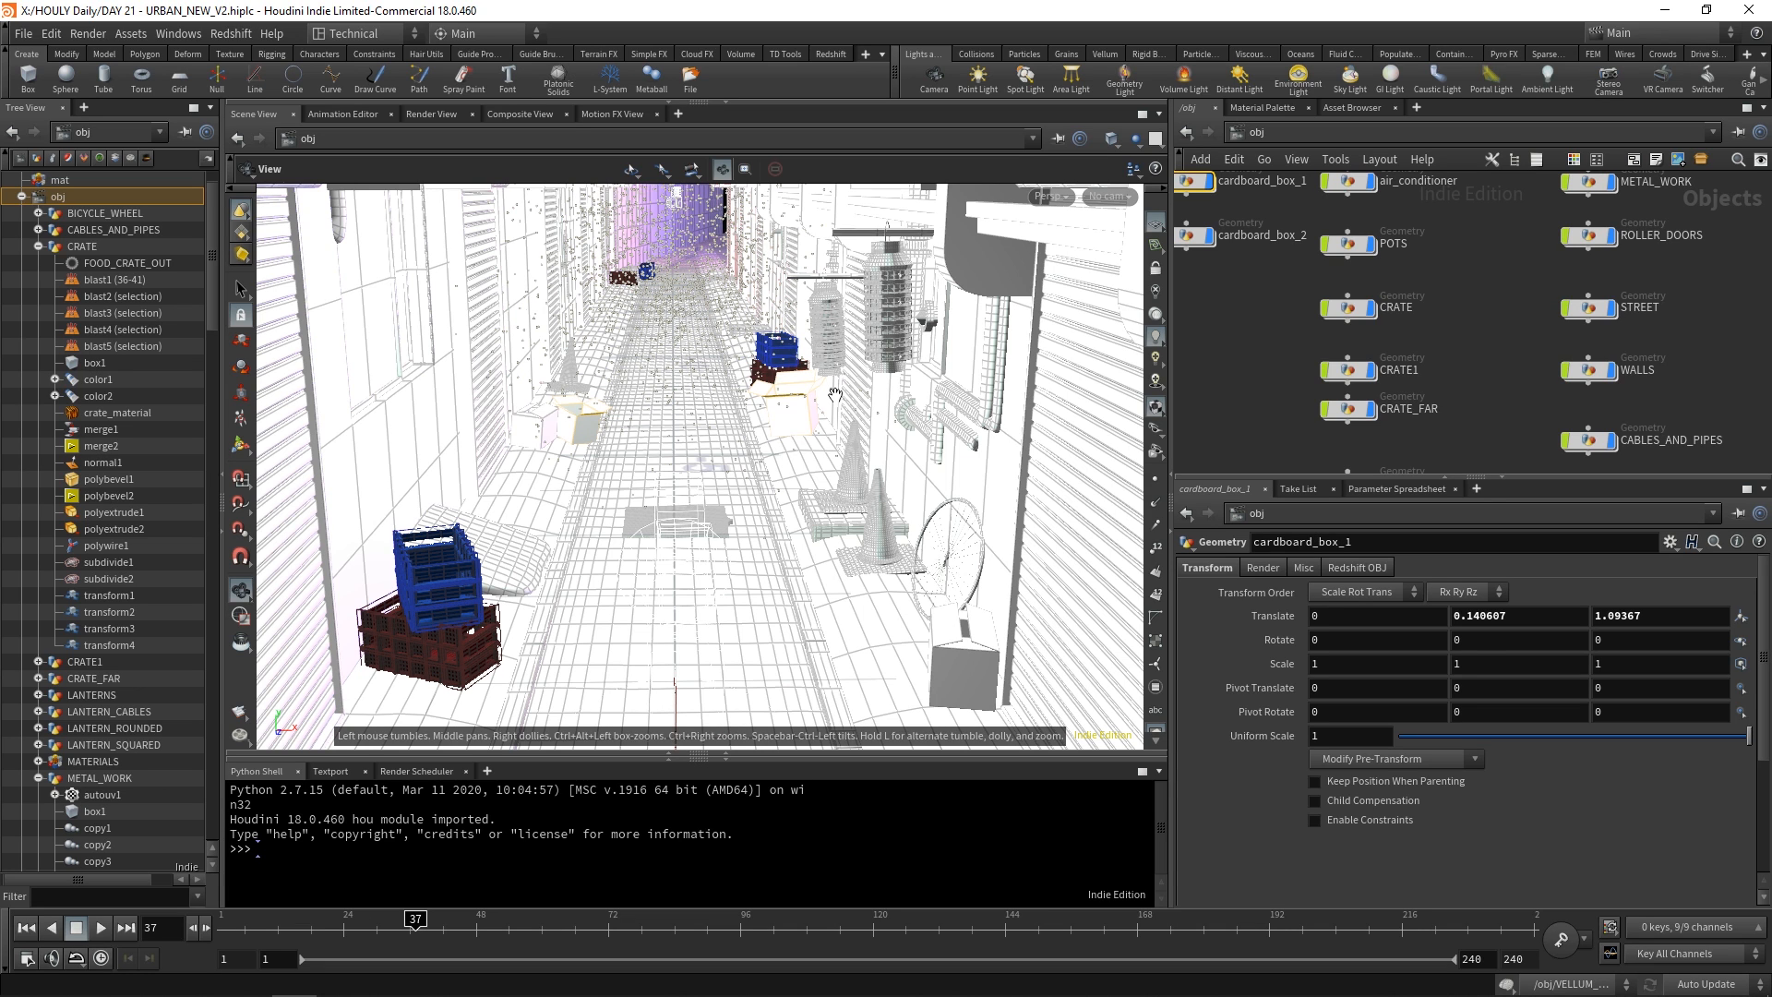
# Examine the street surface around the rectangular sewer lid from closer and farther away.
pyautogui.scroll(6, 700, 516)
pyautogui.scroll(-7, 698, 508)
pyautogui.scroll(-2, 693, 496)
pyautogui.moveTo(705, 471); pyautogui.dragTo(710, 498)
pyautogui.scroll(4, 666, 425)
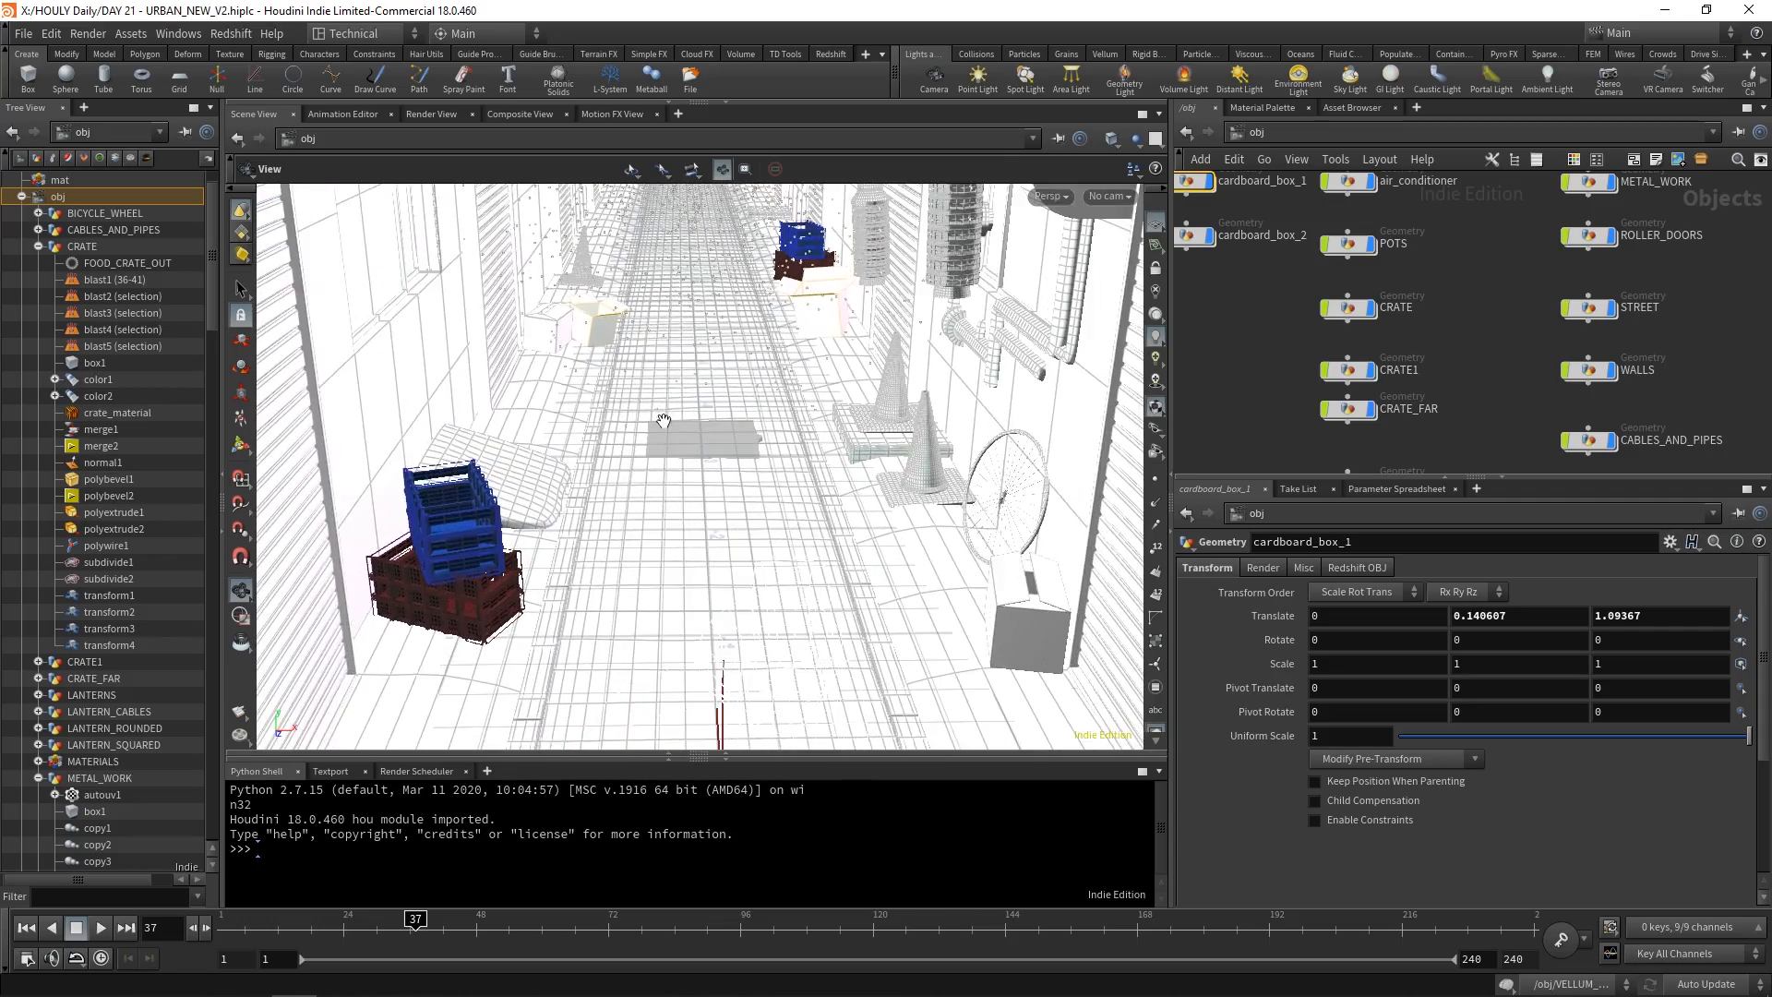
pyautogui.moveTo(679, 390); pyautogui.dragTo(677, 367)
pyautogui.moveTo(667, 434); pyautogui.dragTo(683, 509, button='middle')
pyautogui.scroll(-2, 679, 480)
pyautogui.scroll(4, 685, 499)
pyautogui.scroll(-3, 684, 474)
pyautogui.scroll(4, 686, 465)
pyautogui.scroll(2, 687, 463)
pyautogui.scroll(-4, 692, 474)
pyautogui.scroll(4, 712, 517)
pyautogui.scroll(2, 732, 532)
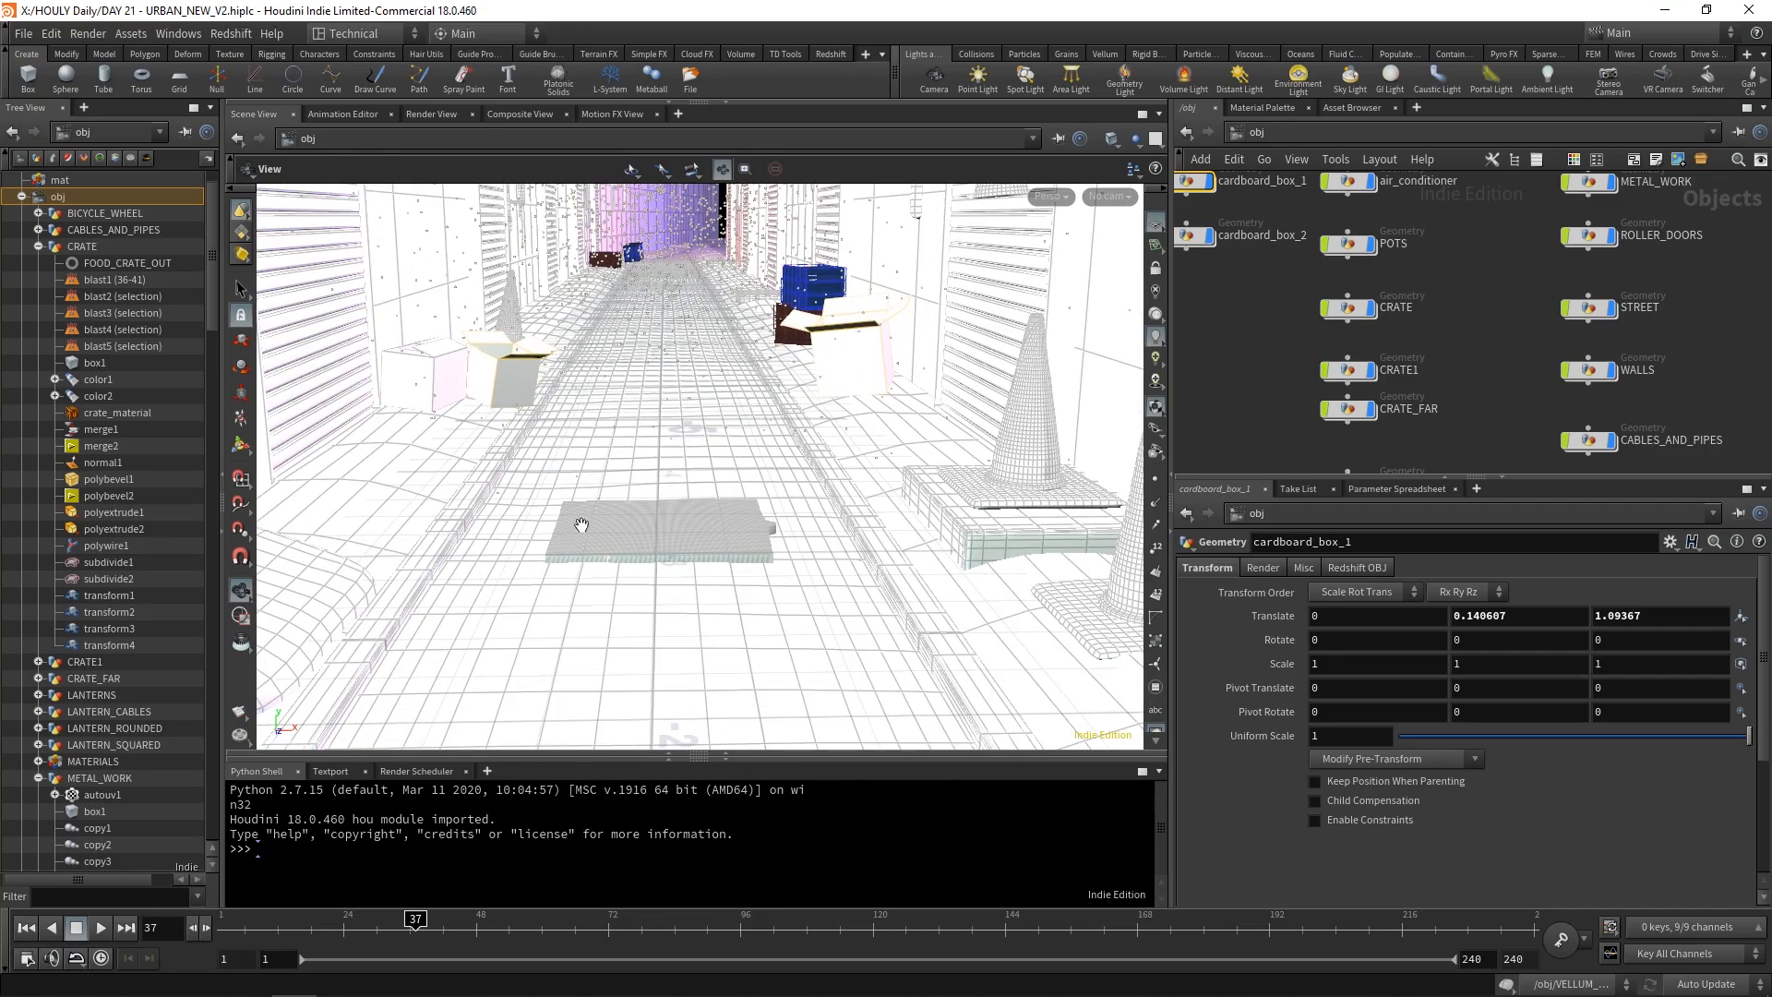
pyautogui.scroll(4, 525, 544)
pyautogui.scroll(-4, 1074, 489)
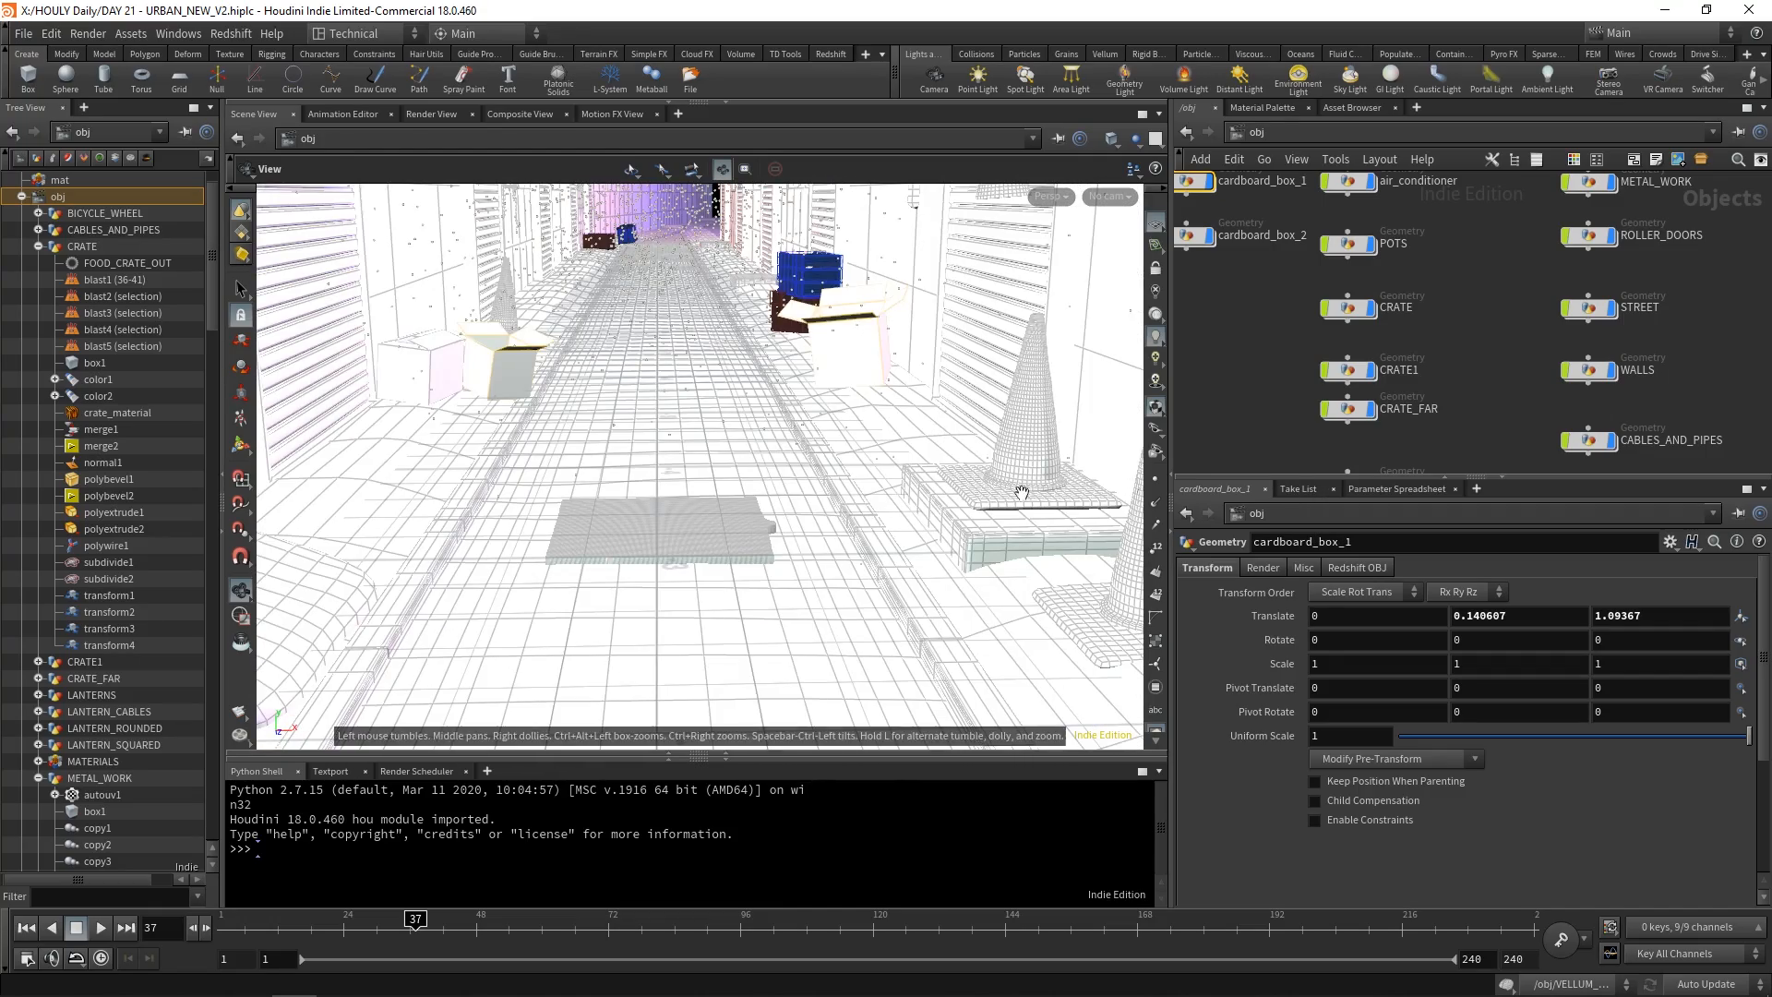
pyautogui.moveTo(638, 507); pyautogui.dragTo(639, 533)
pyautogui.scroll(-2, 1464, 307)
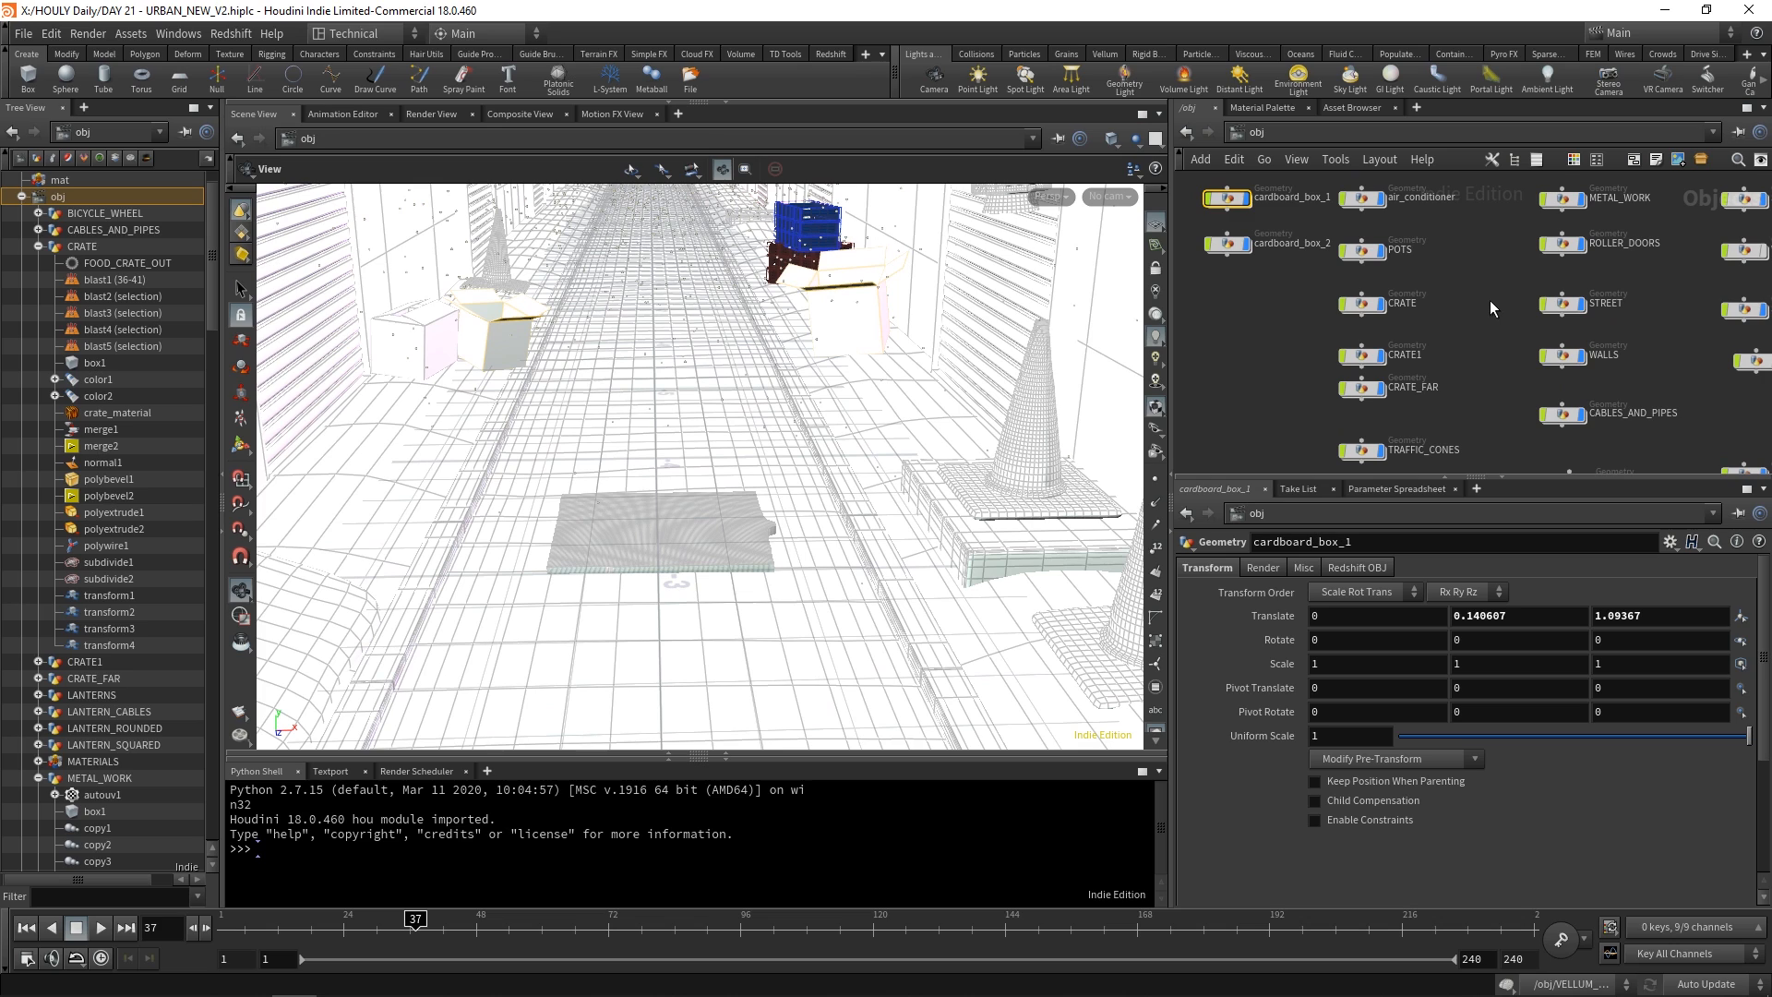
# Open the SEWER_LID network, display attribfrommap1 and frame the image-coloured grid in the view.
pyautogui.moveTo(1489, 320)
pyautogui.mouseDown(button='middle')
pyautogui.moveTo(1468, 246)
pyautogui.moveTo(1493, 305)
pyautogui.mouseUp(button='middle')
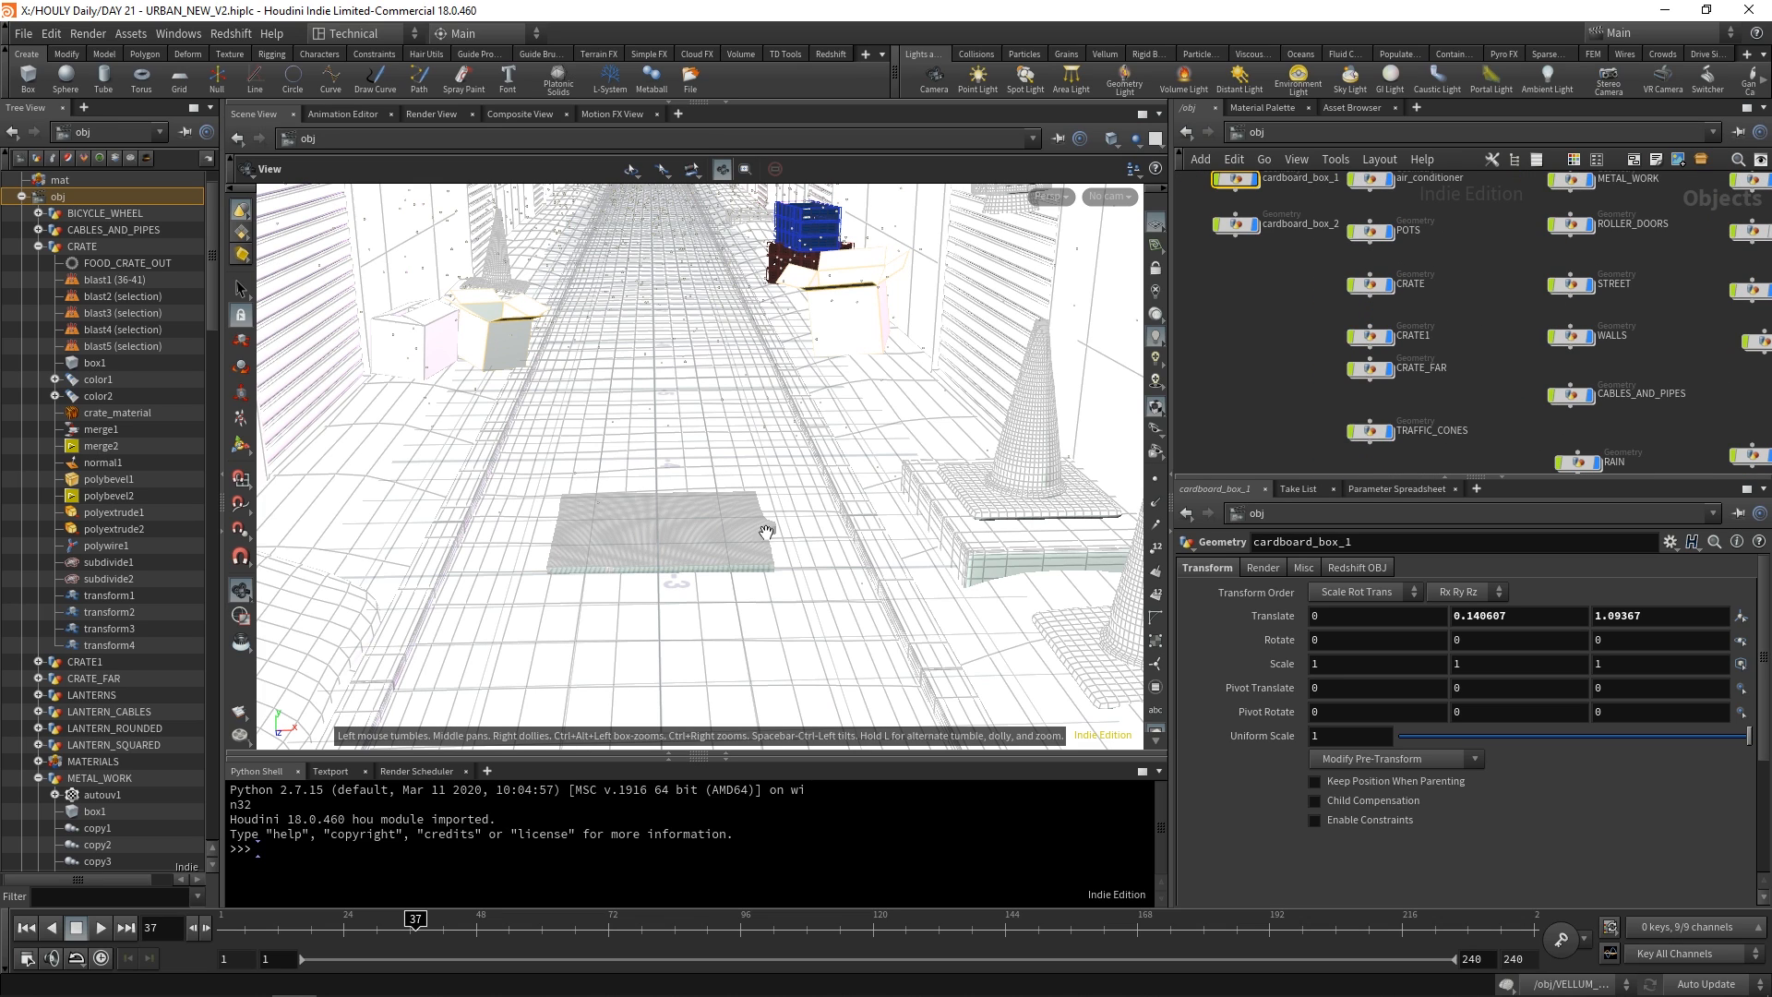
pyautogui.moveTo(1322, 347); pyautogui.dragTo(1145, 398, button='middle')
pyautogui.click(1576, 231)
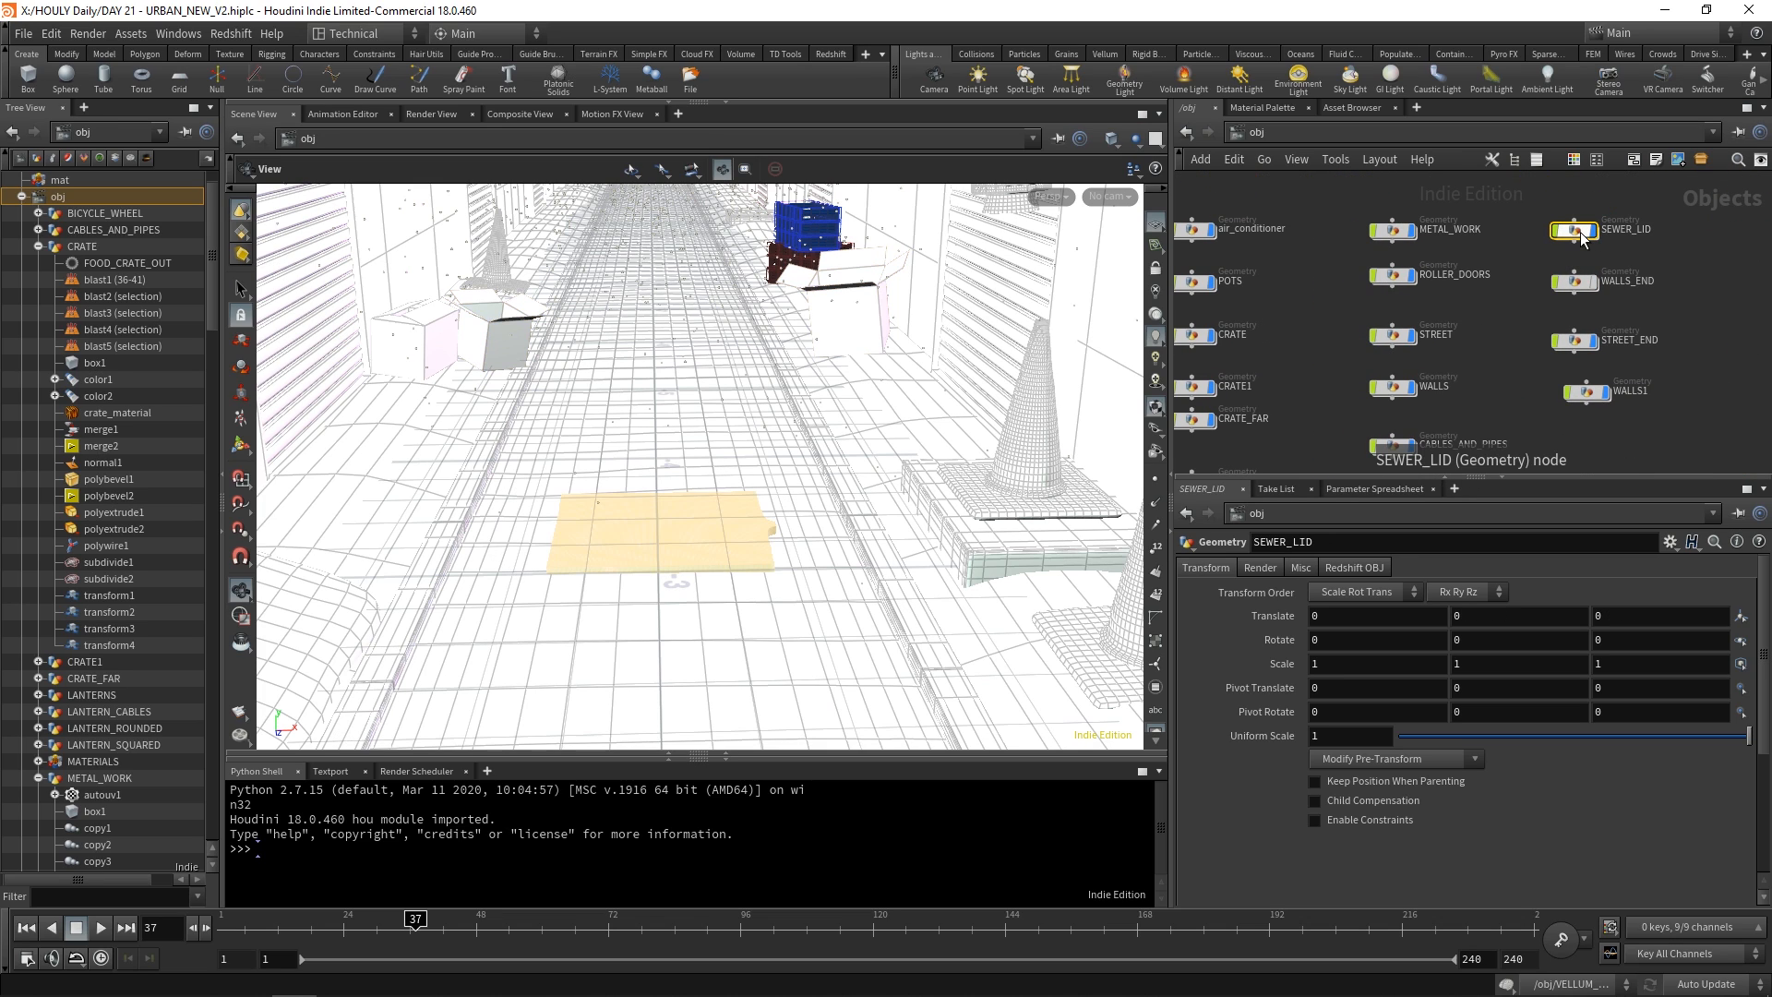
pyautogui.doubleClick(1580, 234)
pyautogui.scroll(3, 1567, 369)
pyautogui.click(1398, 364)
pyautogui.moveTo(688, 526); pyautogui.dragTo(698, 587)
pyautogui.hotkey('space', 'g')
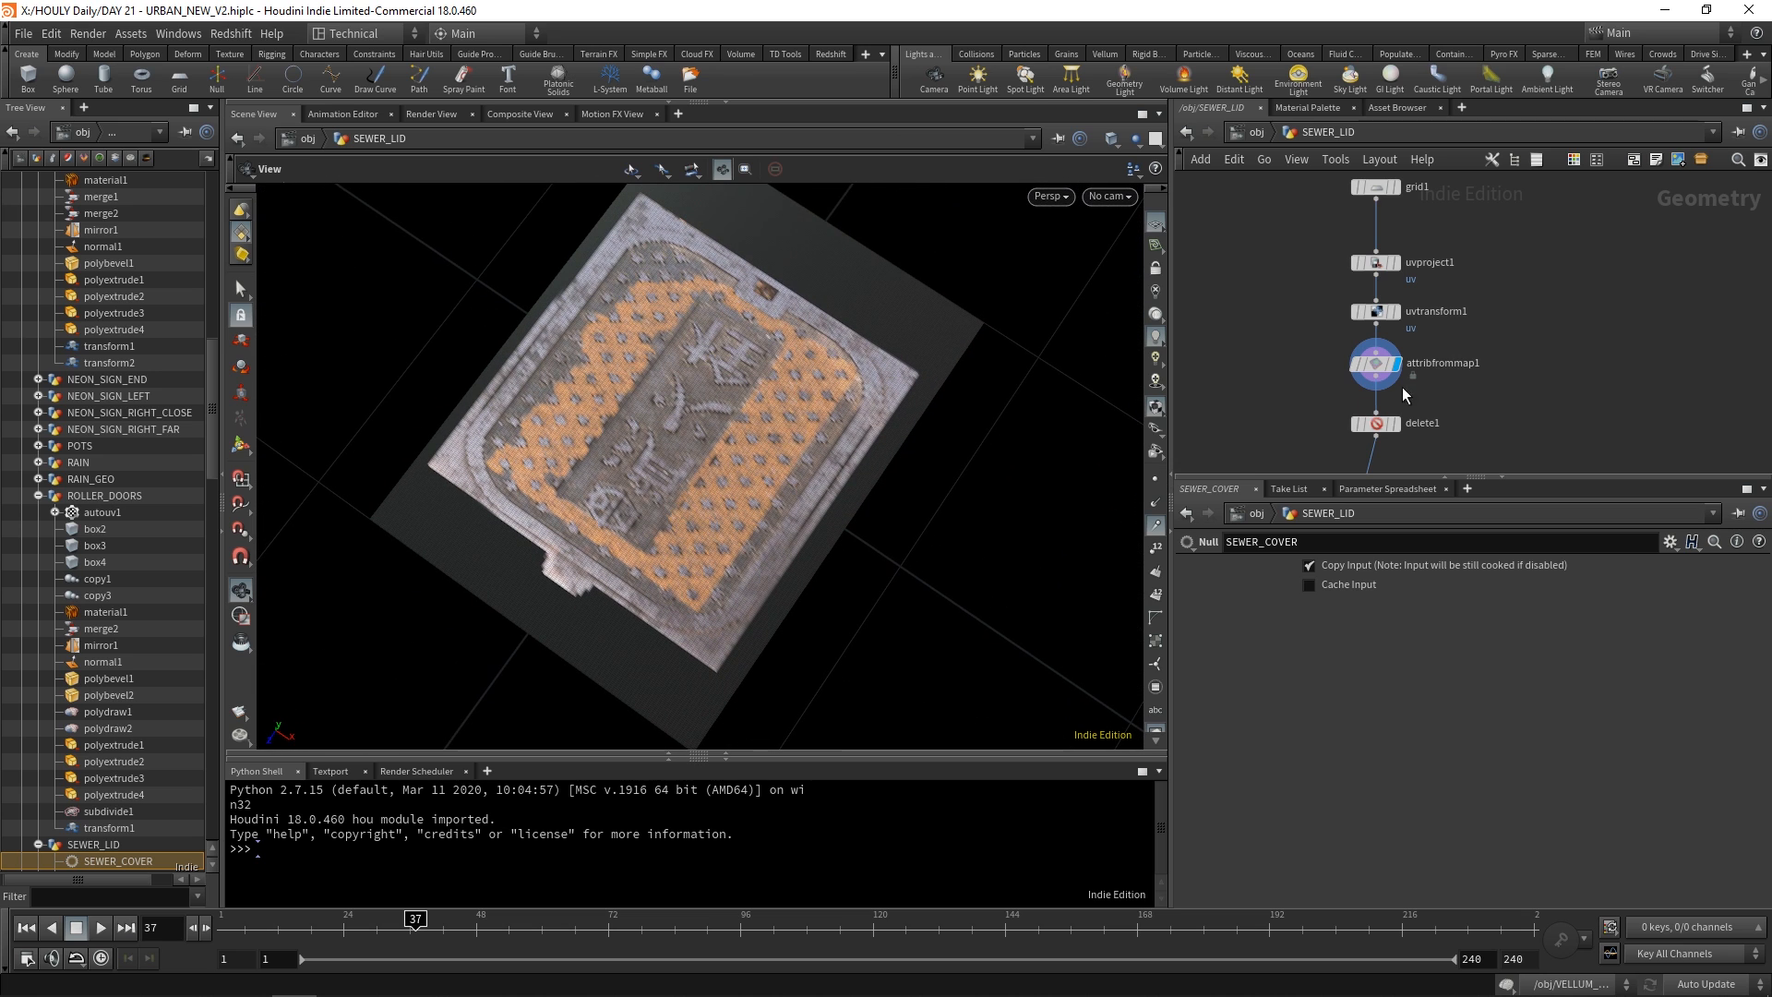
# Display delete1 and the following stage of the sewer lid, examining each from another angle.
pyautogui.click(1398, 424)
pyautogui.moveTo(744, 431); pyautogui.dragTo(637, 402)
pyautogui.moveTo(1456, 461); pyautogui.dragTo(1436, 310, button='middle')
pyautogui.click(1379, 297)
pyautogui.moveTo(850, 388); pyautogui.dragTo(817, 365)
# Display the sewer lid's transform1 stage and examine the finished cover in its final position.
pyautogui.moveTo(1412, 413); pyautogui.dragTo(1411, 297, button='middle')
pyautogui.moveTo(1445, 372); pyautogui.dragTo(1428, 207, button='middle')
pyautogui.click(1363, 340)
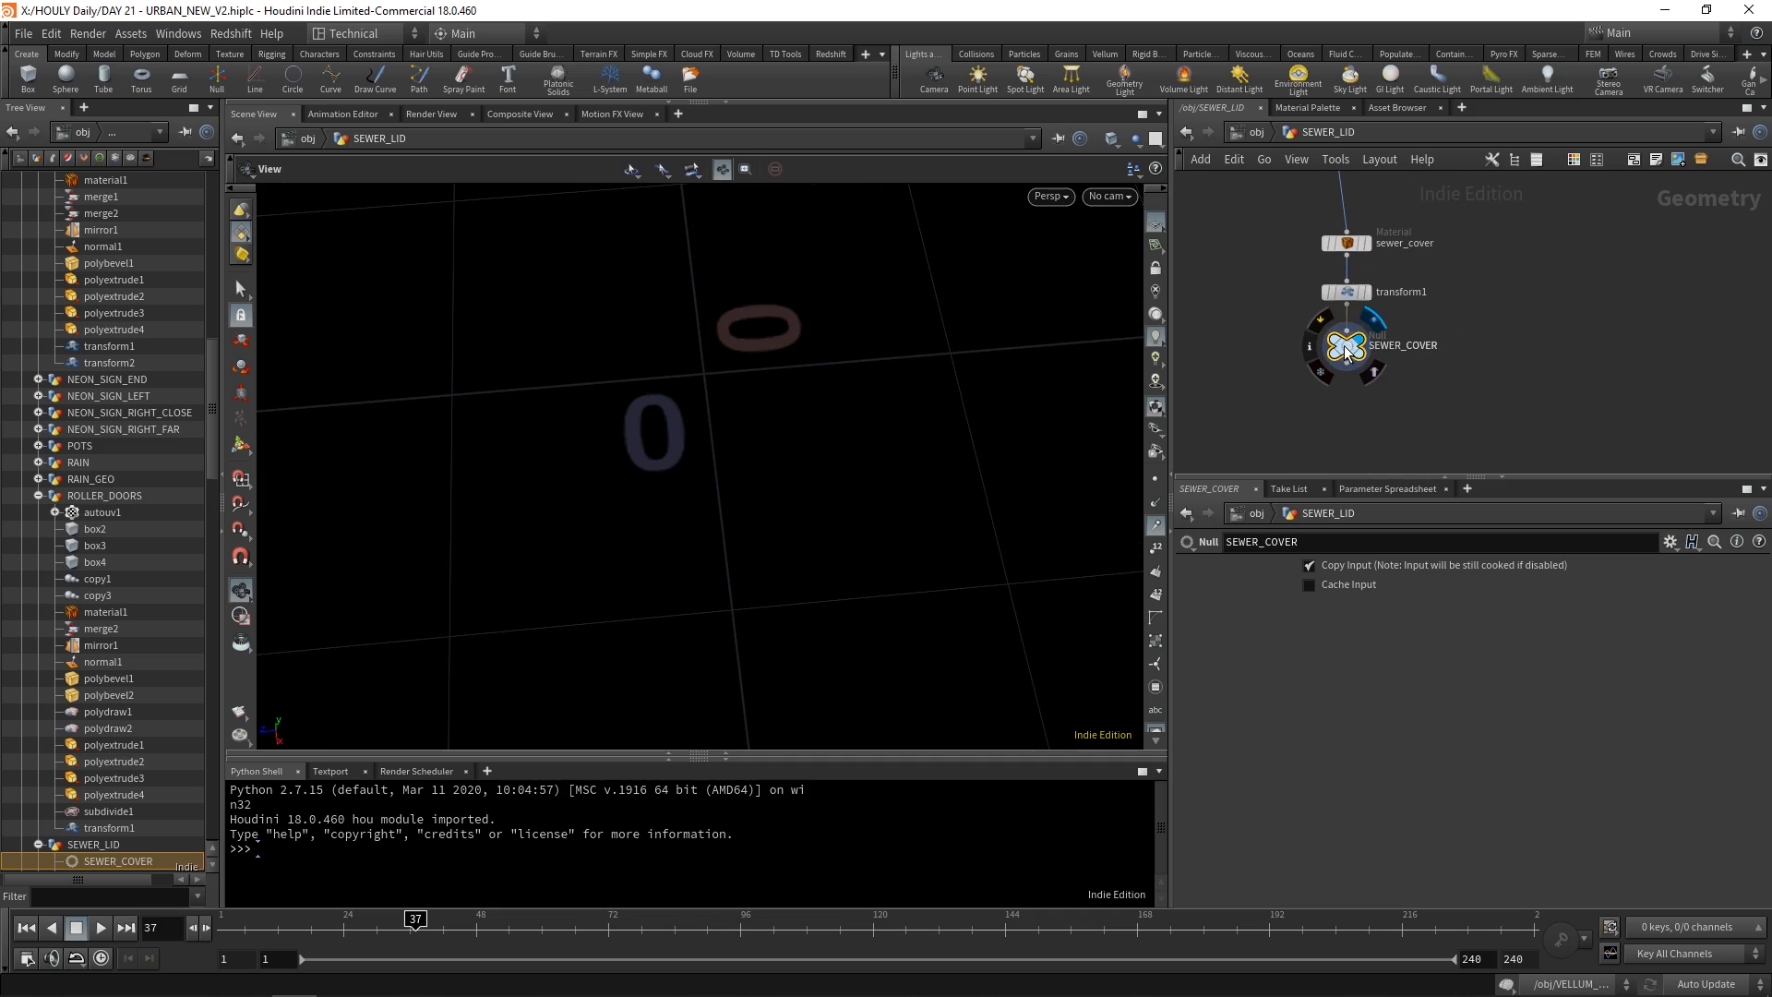
pyautogui.click(1367, 292)
pyautogui.hotkey('space', 'g')
pyautogui.moveTo(658, 489); pyautogui.dragTo(803, 400)
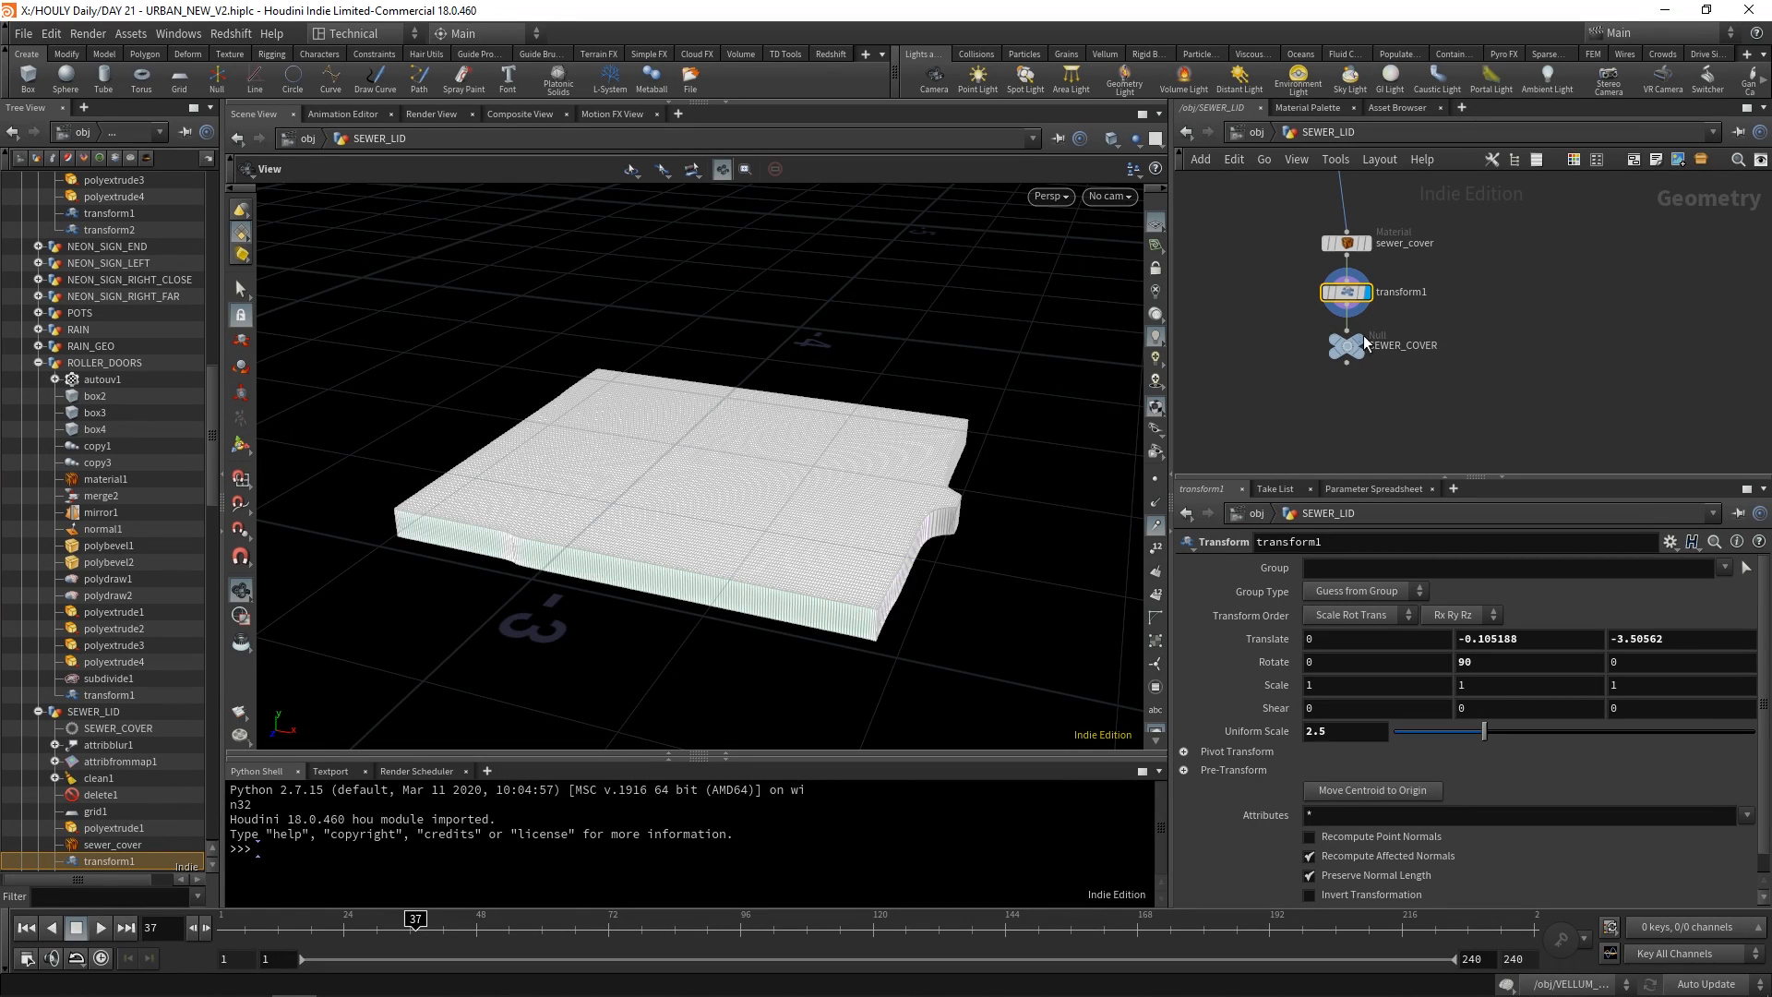
# Return to the scene level and view the sewer lid within the street and its surroundings.
pyautogui.press('u')
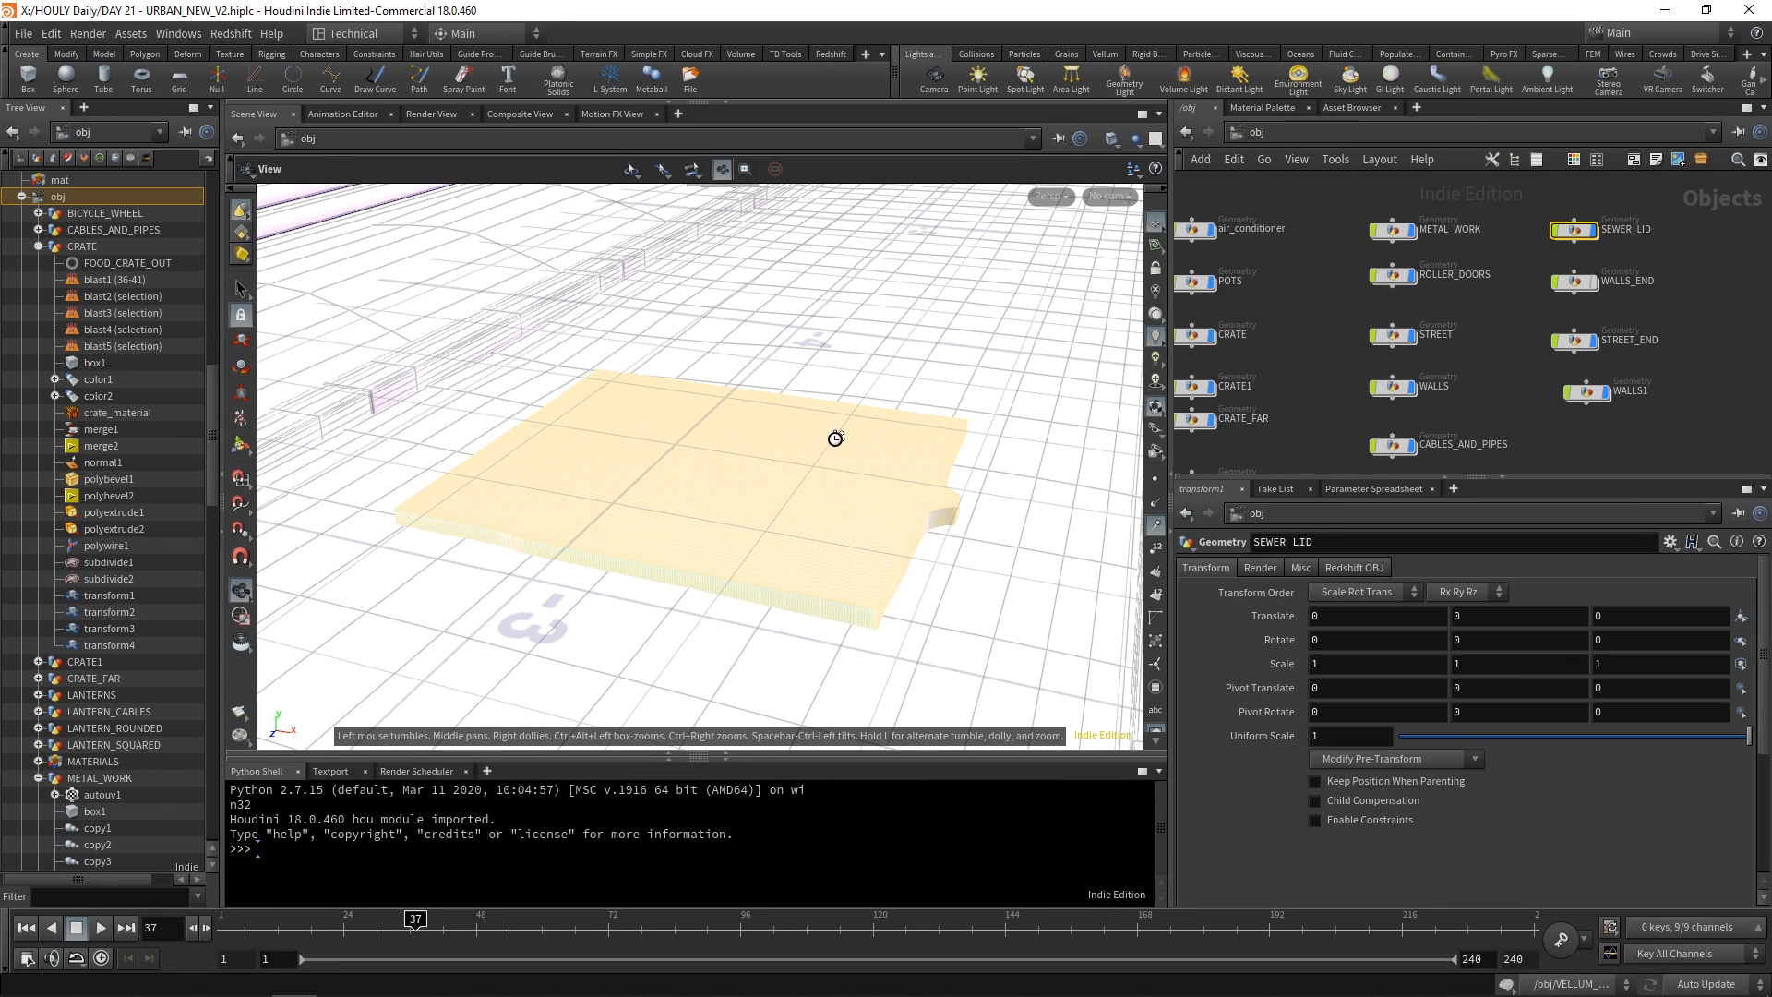
pyautogui.moveTo(768, 475); pyautogui.dragTo(732, 486)
pyautogui.press('g')
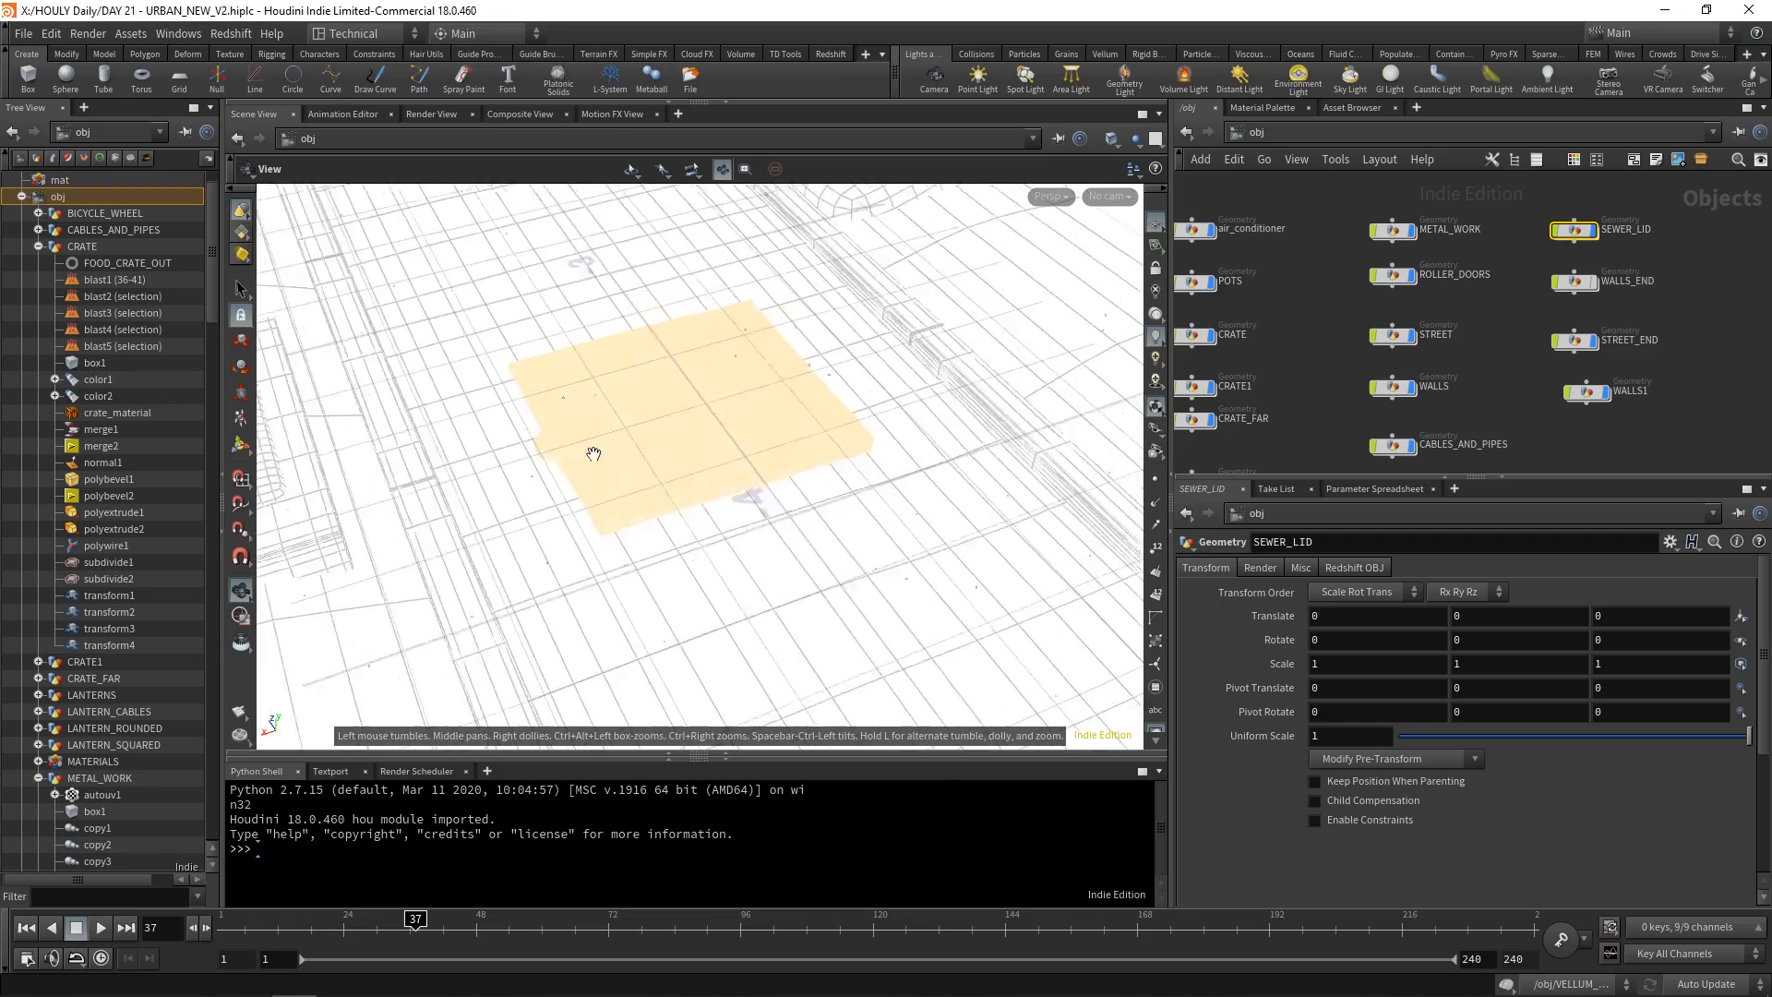
pyautogui.moveTo(793, 430); pyautogui.dragTo(832, 502)
pyautogui.moveTo(714, 343); pyautogui.dragTo(688, 394)
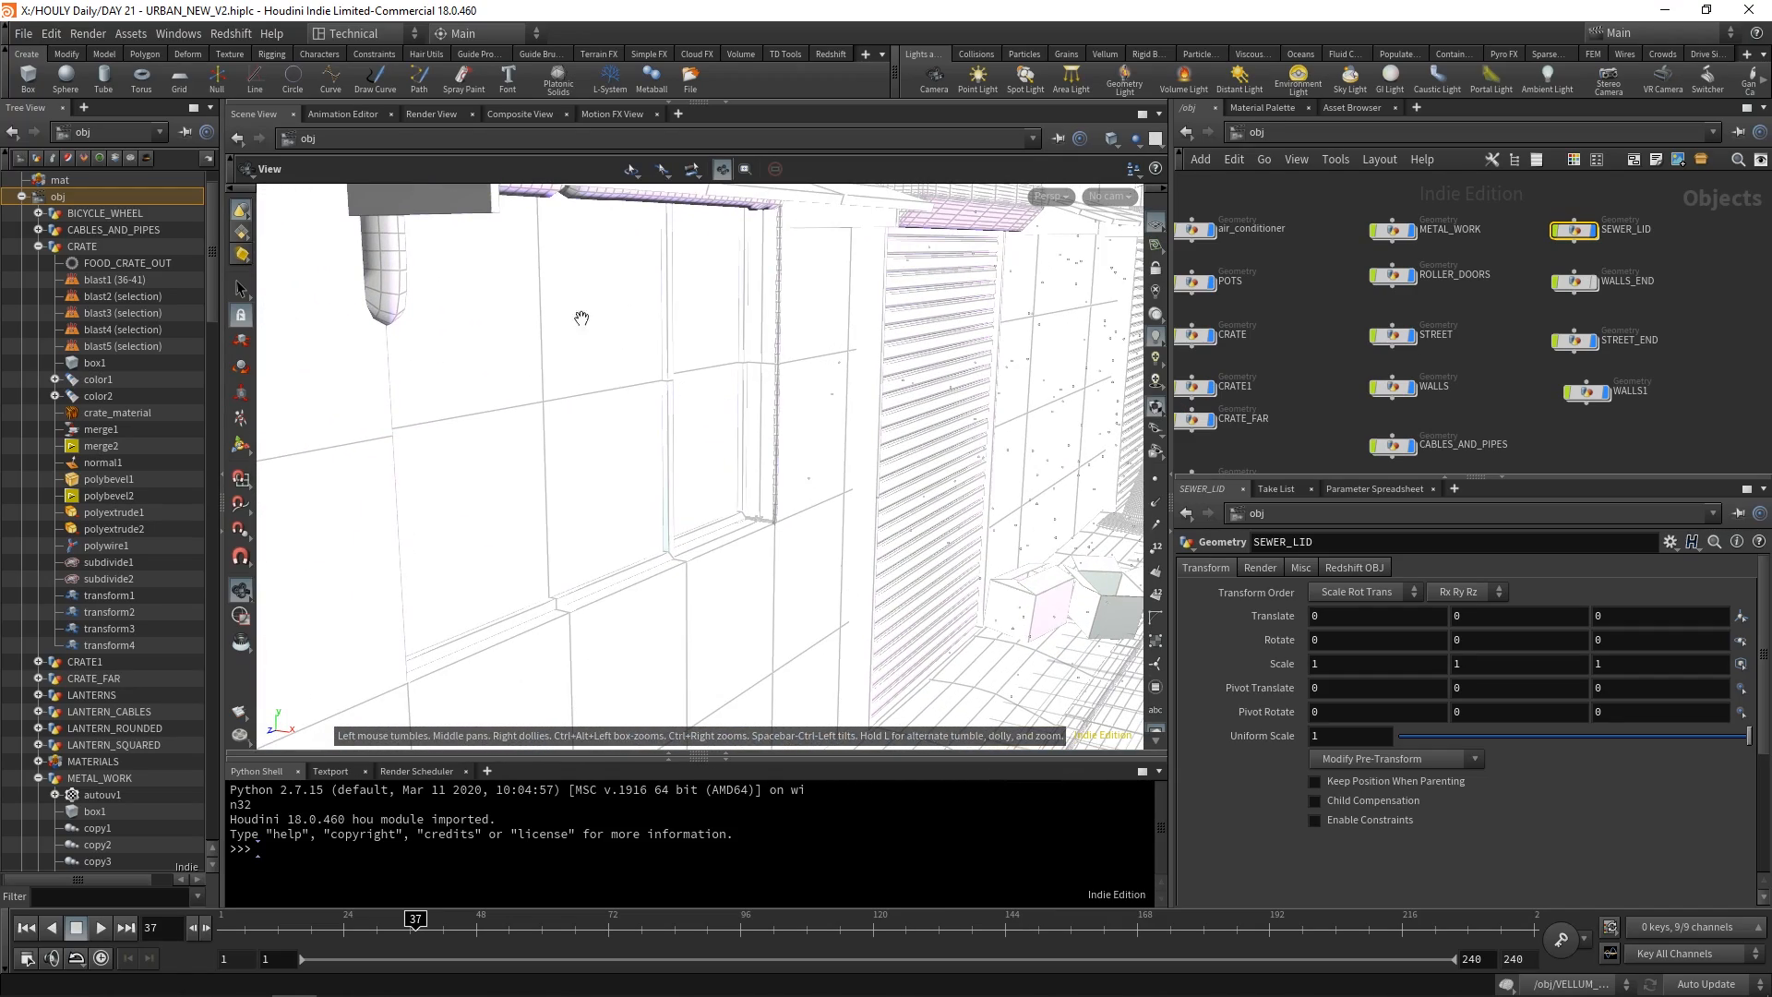
# Open the POTS network, examine the pots and tray, and check material1's BASIC_METALLICS assignment.
pyautogui.moveTo(1525, 340); pyautogui.dragTo(1565, 231, button='middle')
pyautogui.scroll(-1, 1384, 383)
pyautogui.moveTo(1376, 396); pyautogui.dragTo(1431, 458, button='middle')
pyautogui.scroll(2, 1323, 254)
pyautogui.doubleClick(1323, 254)
pyautogui.moveTo(909, 415); pyautogui.dragTo(810, 463)
pyautogui.moveTo(1496, 471); pyautogui.dragTo(1438, 413, button='middle')
pyautogui.scroll(2, 1438, 413)
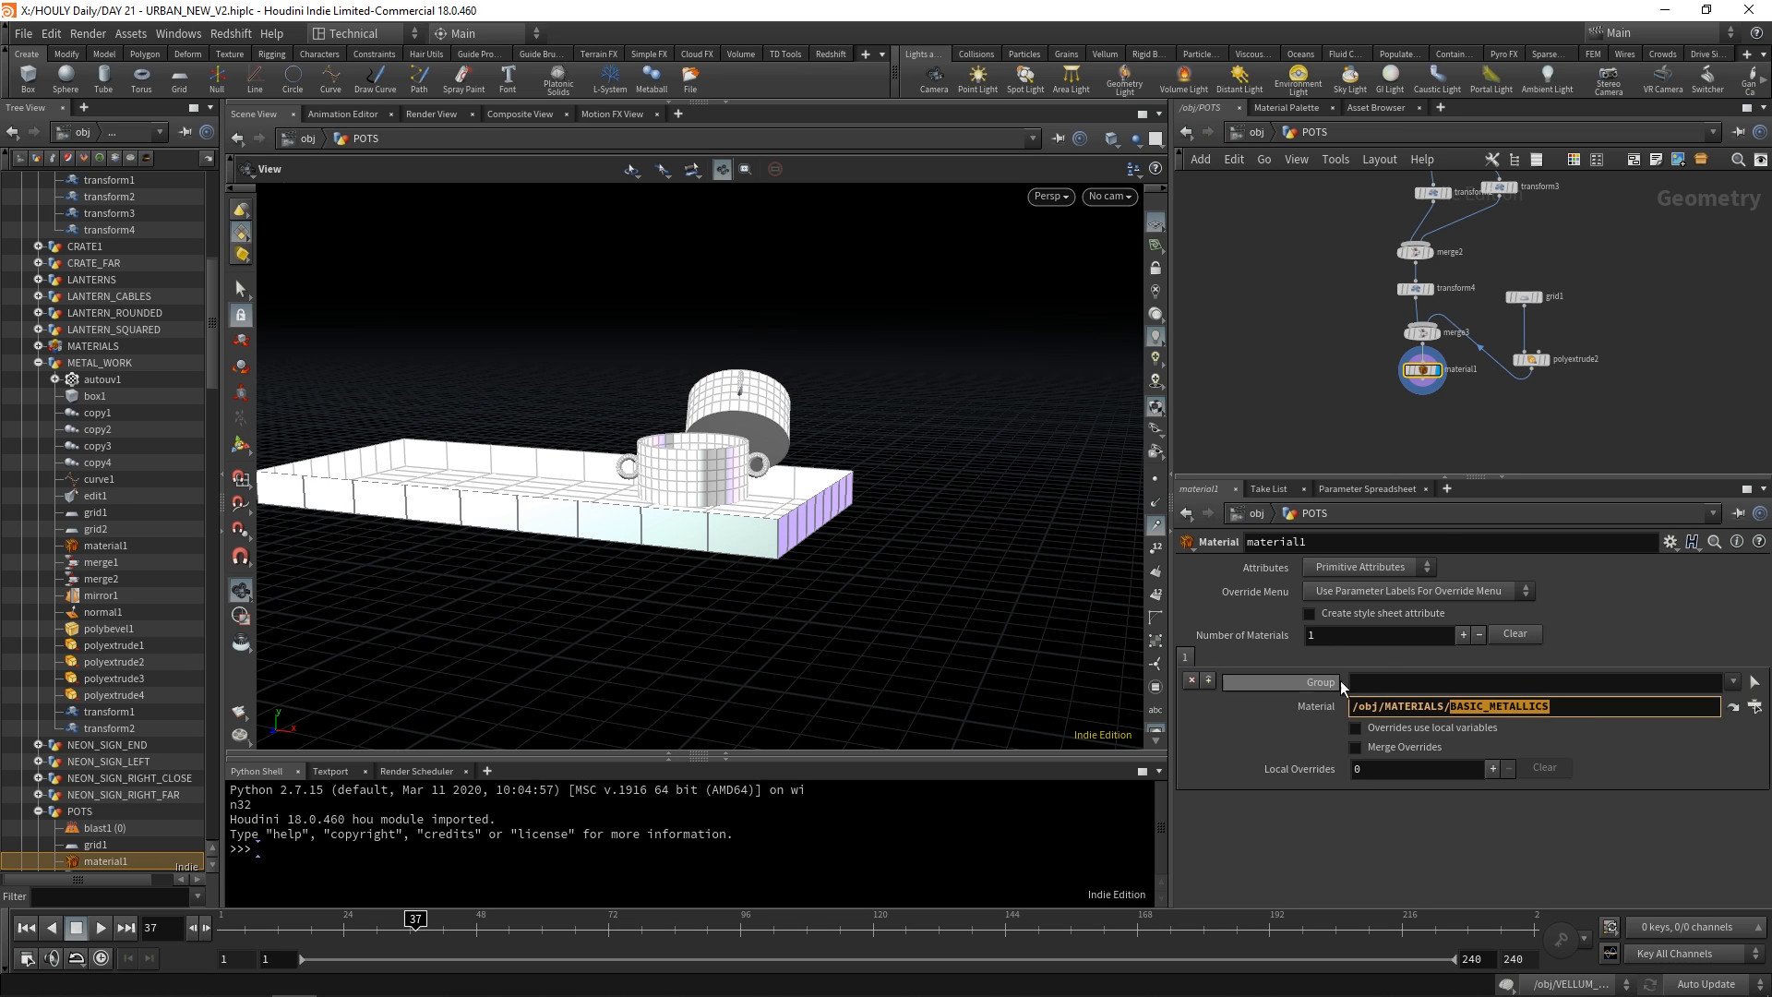
# Return to the scene level and look along the alley at the air conditioner, lanterns and overhead cables.
pyautogui.click(1258, 133)
pyautogui.scroll(-1, 1431, 374)
pyautogui.moveTo(882, 347); pyautogui.dragTo(775, 366, button='right')
pyautogui.moveTo(806, 367)
pyautogui.mouseDown()
pyautogui.moveTo(895, 365)
pyautogui.moveTo(728, 383)
pyautogui.moveTo(831, 369)
pyautogui.mouseUp()
pyautogui.moveTo(805, 369)
pyautogui.mouseDown(button='right')
pyautogui.moveTo(832, 365)
pyautogui.moveTo(807, 368)
pyautogui.mouseUp(button='right')
pyautogui.moveTo(771, 368); pyautogui.dragTo(817, 374)
pyautogui.moveTo(816, 374); pyautogui.dragTo(710, 422, button='middle')
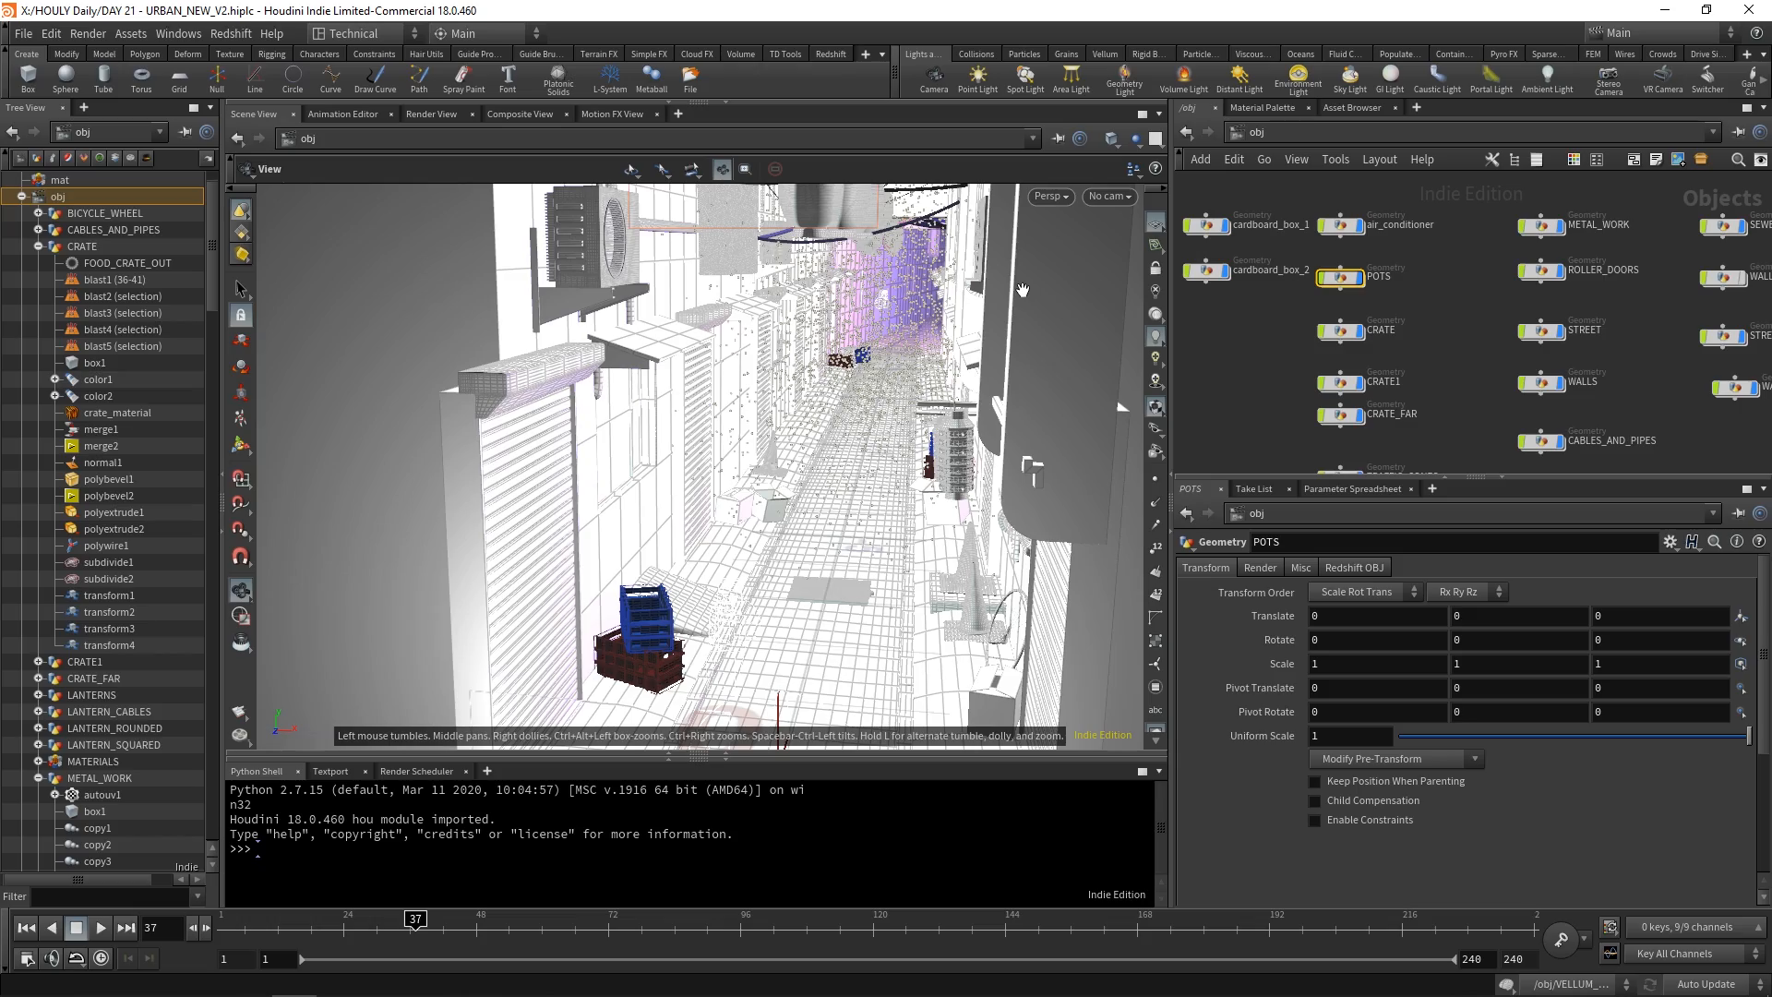
pyautogui.moveTo(758, 334); pyautogui.dragTo(689, 424, button='right')
pyautogui.moveTo(785, 403); pyautogui.dragTo(738, 391)
pyautogui.moveTo(735, 407); pyautogui.dragTo(754, 469)
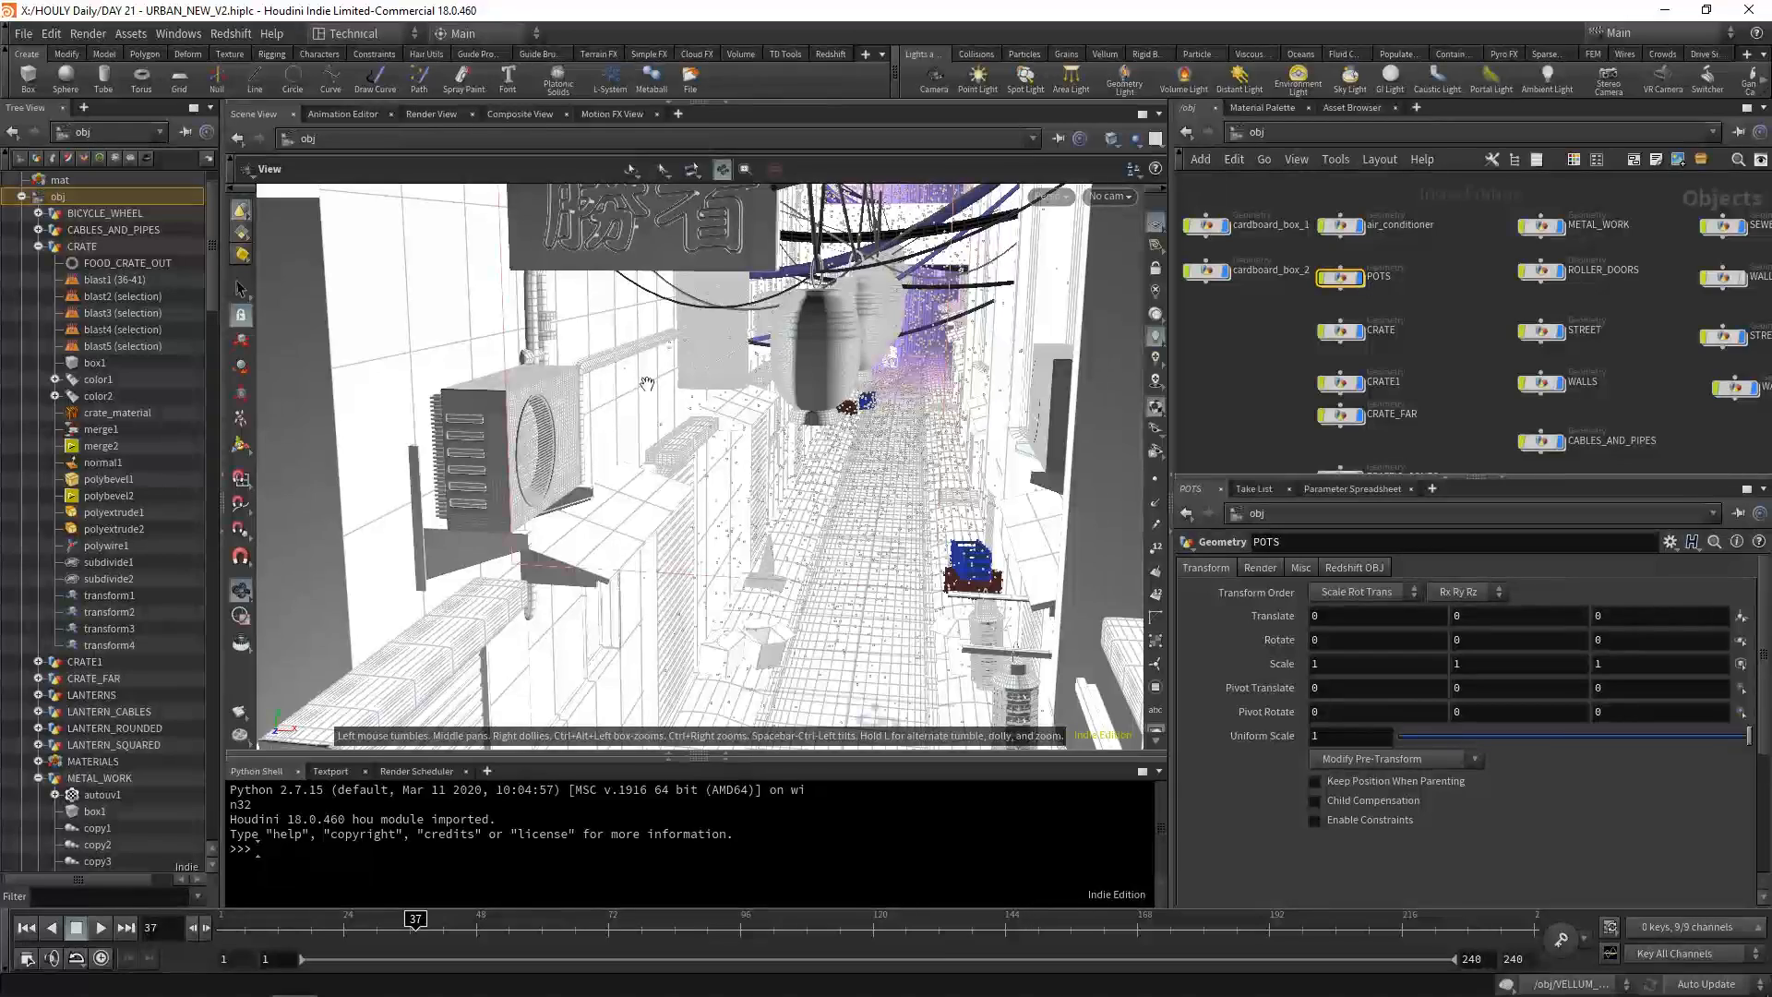
# Open the CABLES_AND_PIPES network and view its full output.
pyautogui.scroll(-2, 1495, 386)
pyautogui.moveTo(1467, 445); pyautogui.dragTo(1363, 297, button='middle')
pyautogui.doubleClick(1430, 291)
pyautogui.scroll(-5, 803, 346)
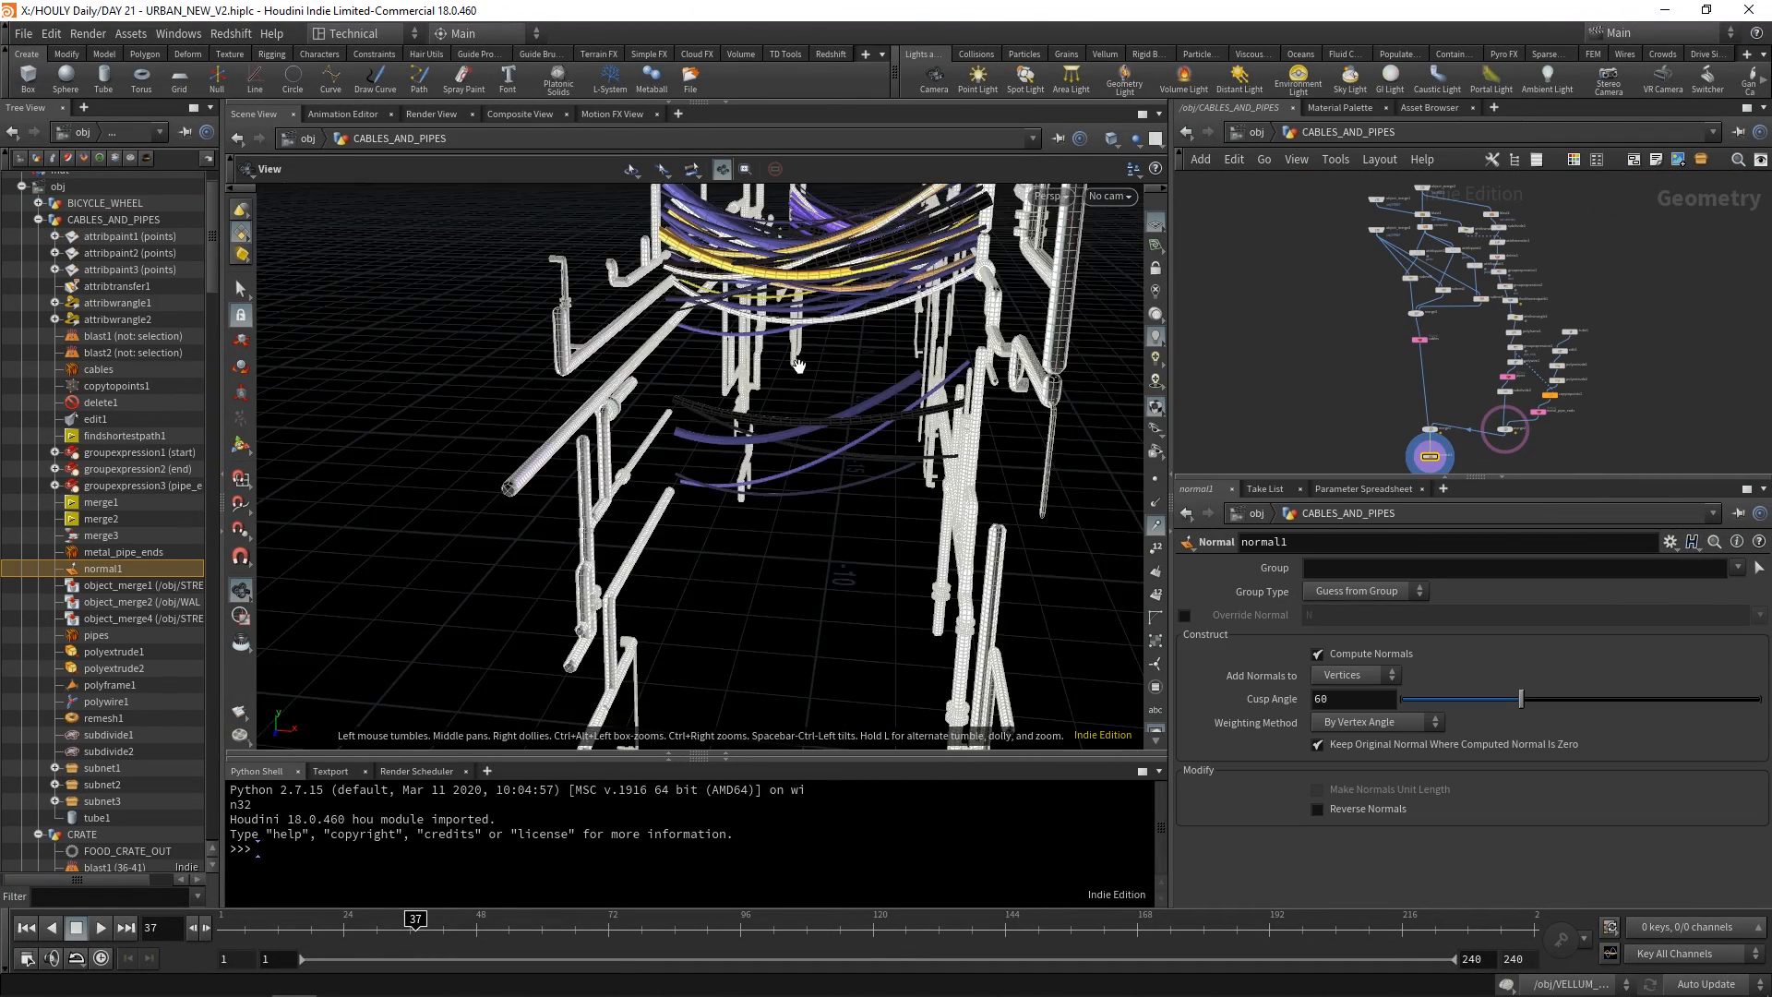
# Examine the cables and pipes from several angles and look inside subnet1 before returning to CABLES_AND_PIPES.
pyautogui.moveTo(811, 339); pyautogui.dragTo(657, 358)
pyautogui.scroll(4, 802, 315)
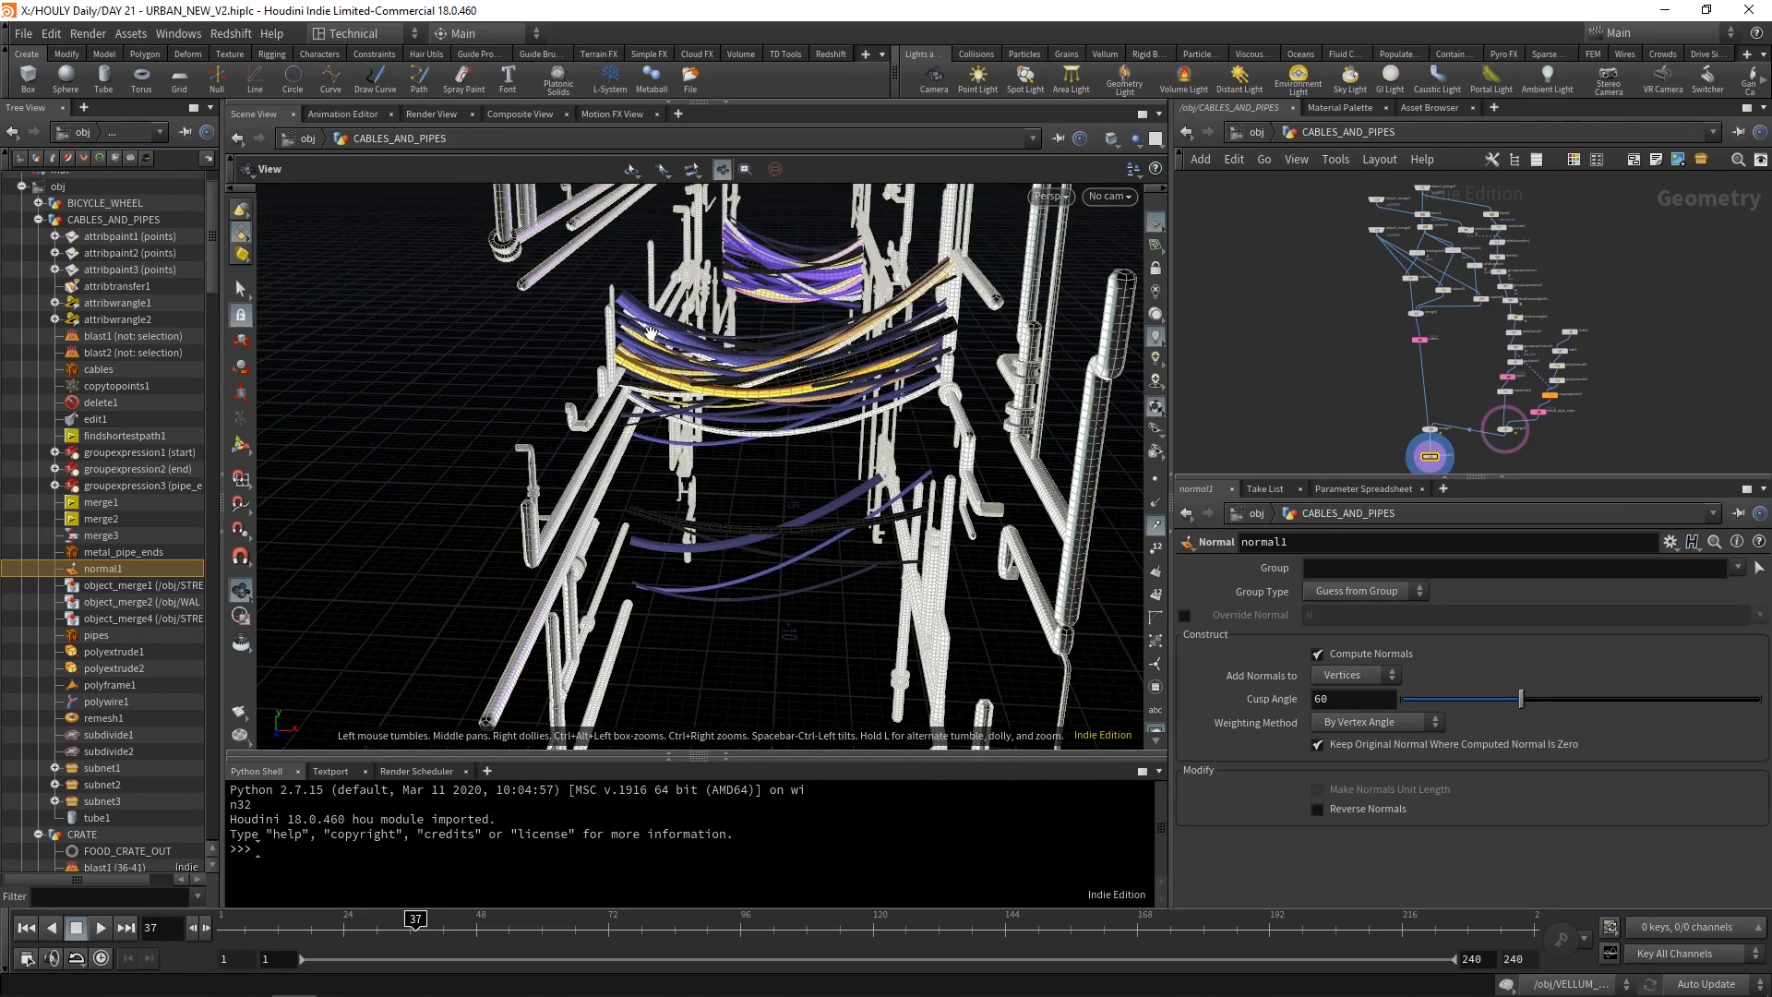
pyautogui.moveTo(752, 482); pyautogui.dragTo(803, 434)
pyautogui.scroll(6, 1421, 409)
pyautogui.doubleClick(1409, 418)
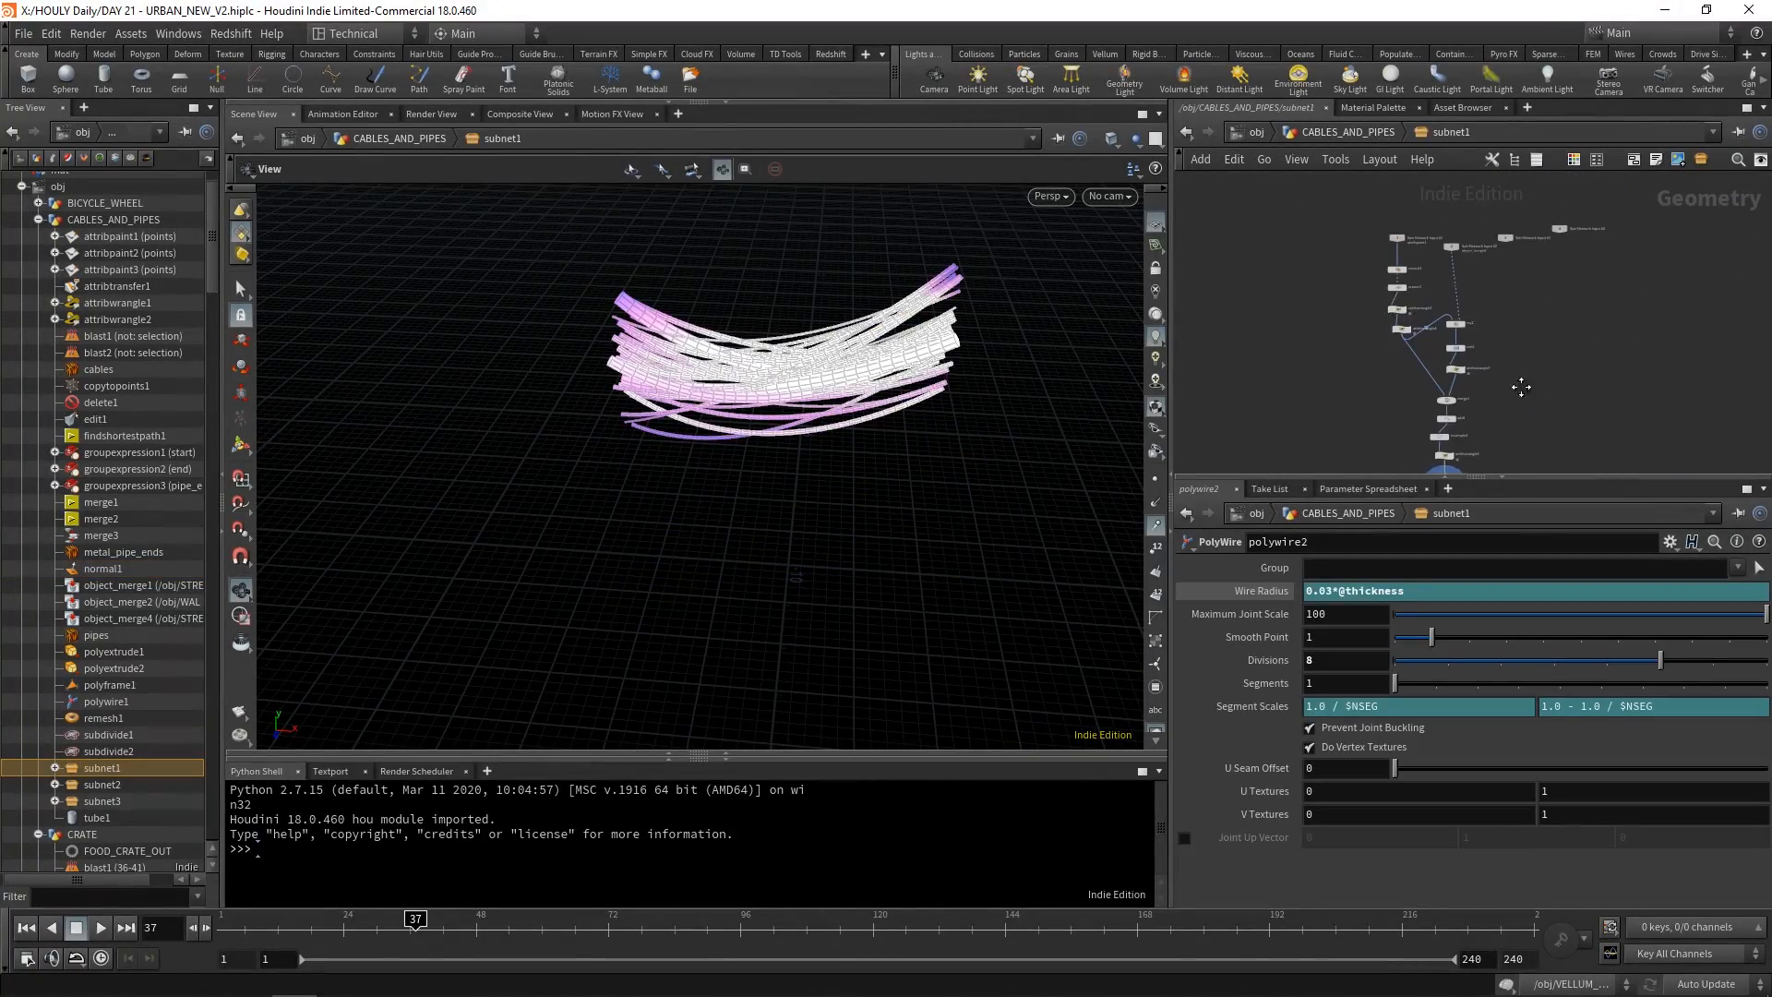
pyautogui.click(1325, 139)
# Display attribpaint1 and visualize its painted points attribute on the alley walls.
pyautogui.click(1460, 312)
pyautogui.click(1436, 310)
pyautogui.moveTo(804, 325); pyautogui.dragTo(702, 404)
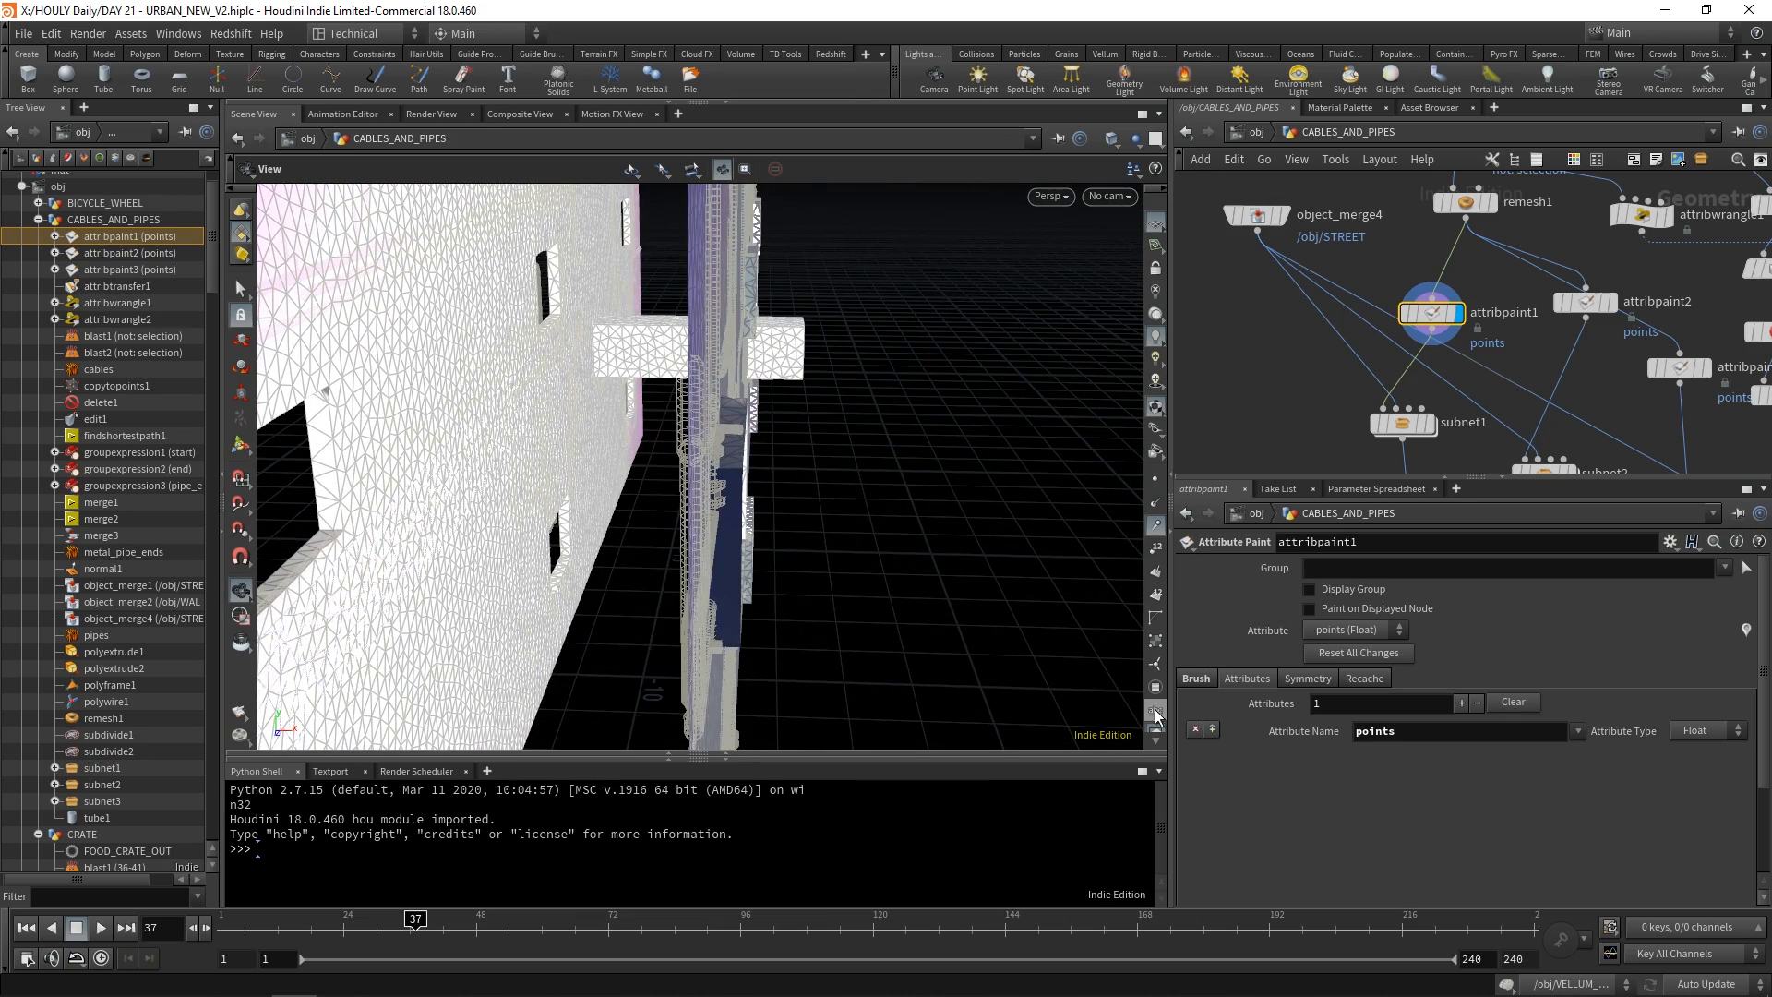
pyautogui.click(1746, 630)
pyautogui.moveTo(474, 437); pyautogui.dragTo(425, 397)
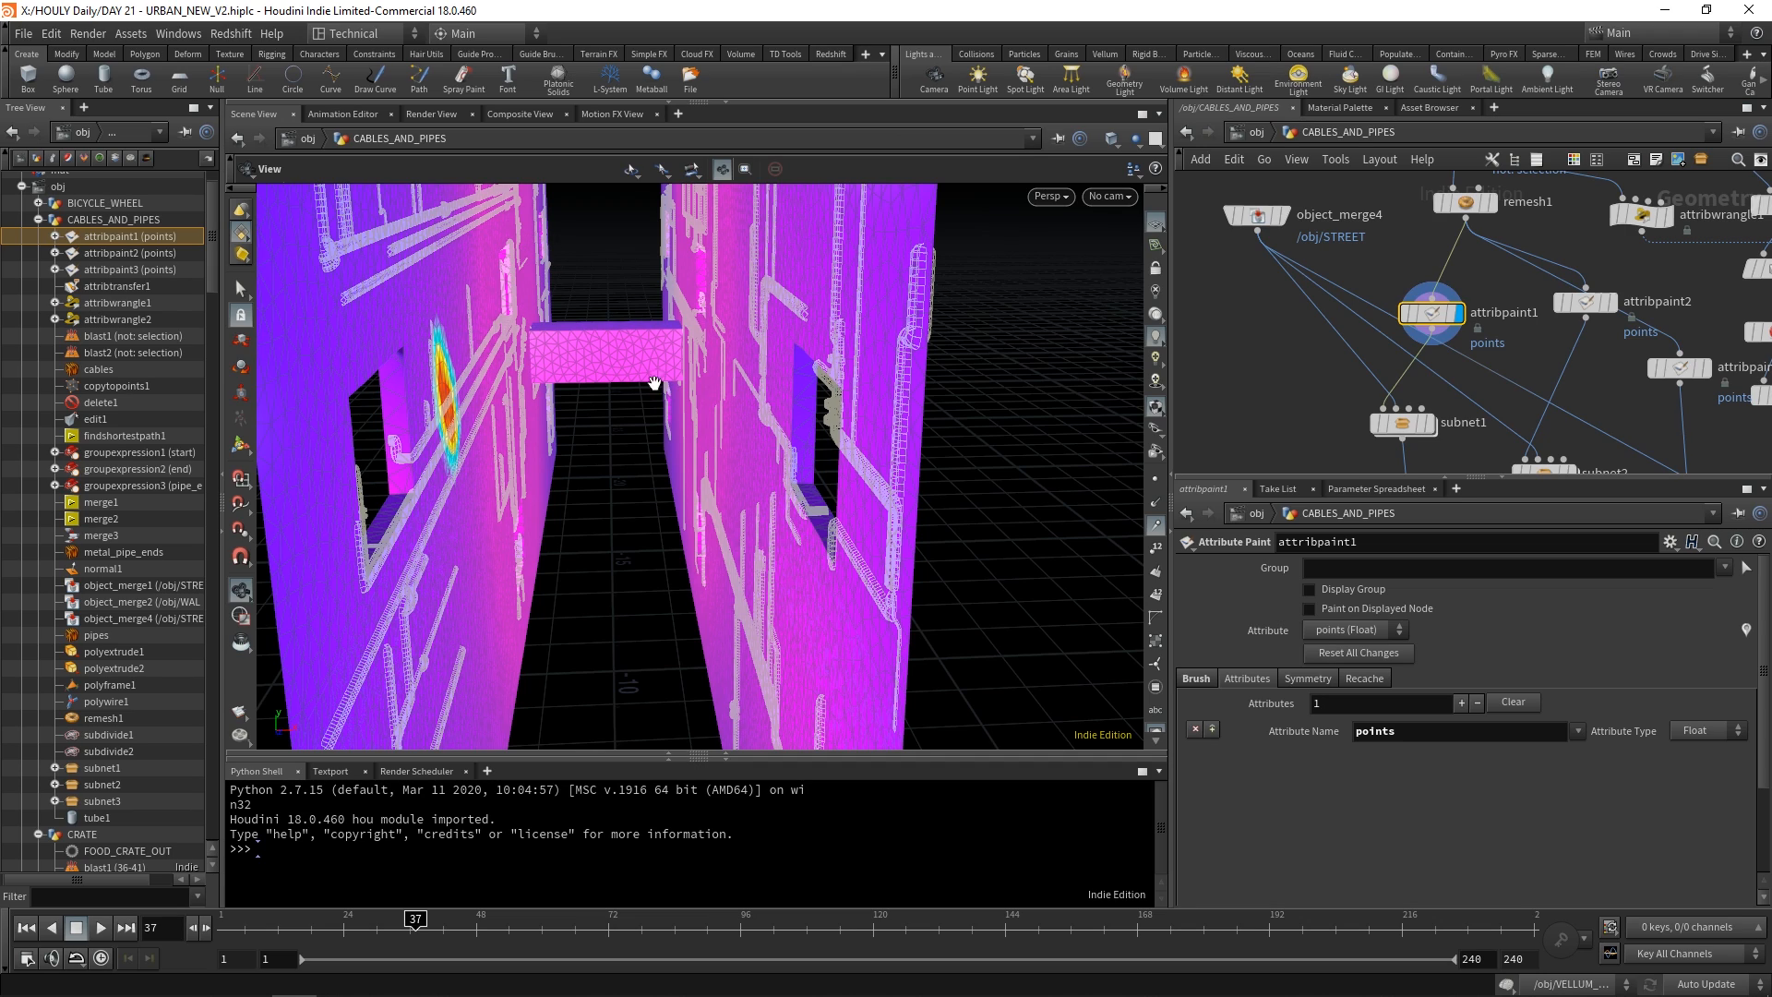
# Display merge3 and examine the combined cables of subnet1, subnet2 and subnet3 from different angles.
pyautogui.moveTo(1471, 363); pyautogui.dragTo(1401, 261, button='middle')
pyautogui.scroll(-3, 1422, 330)
pyautogui.click(1375, 378)
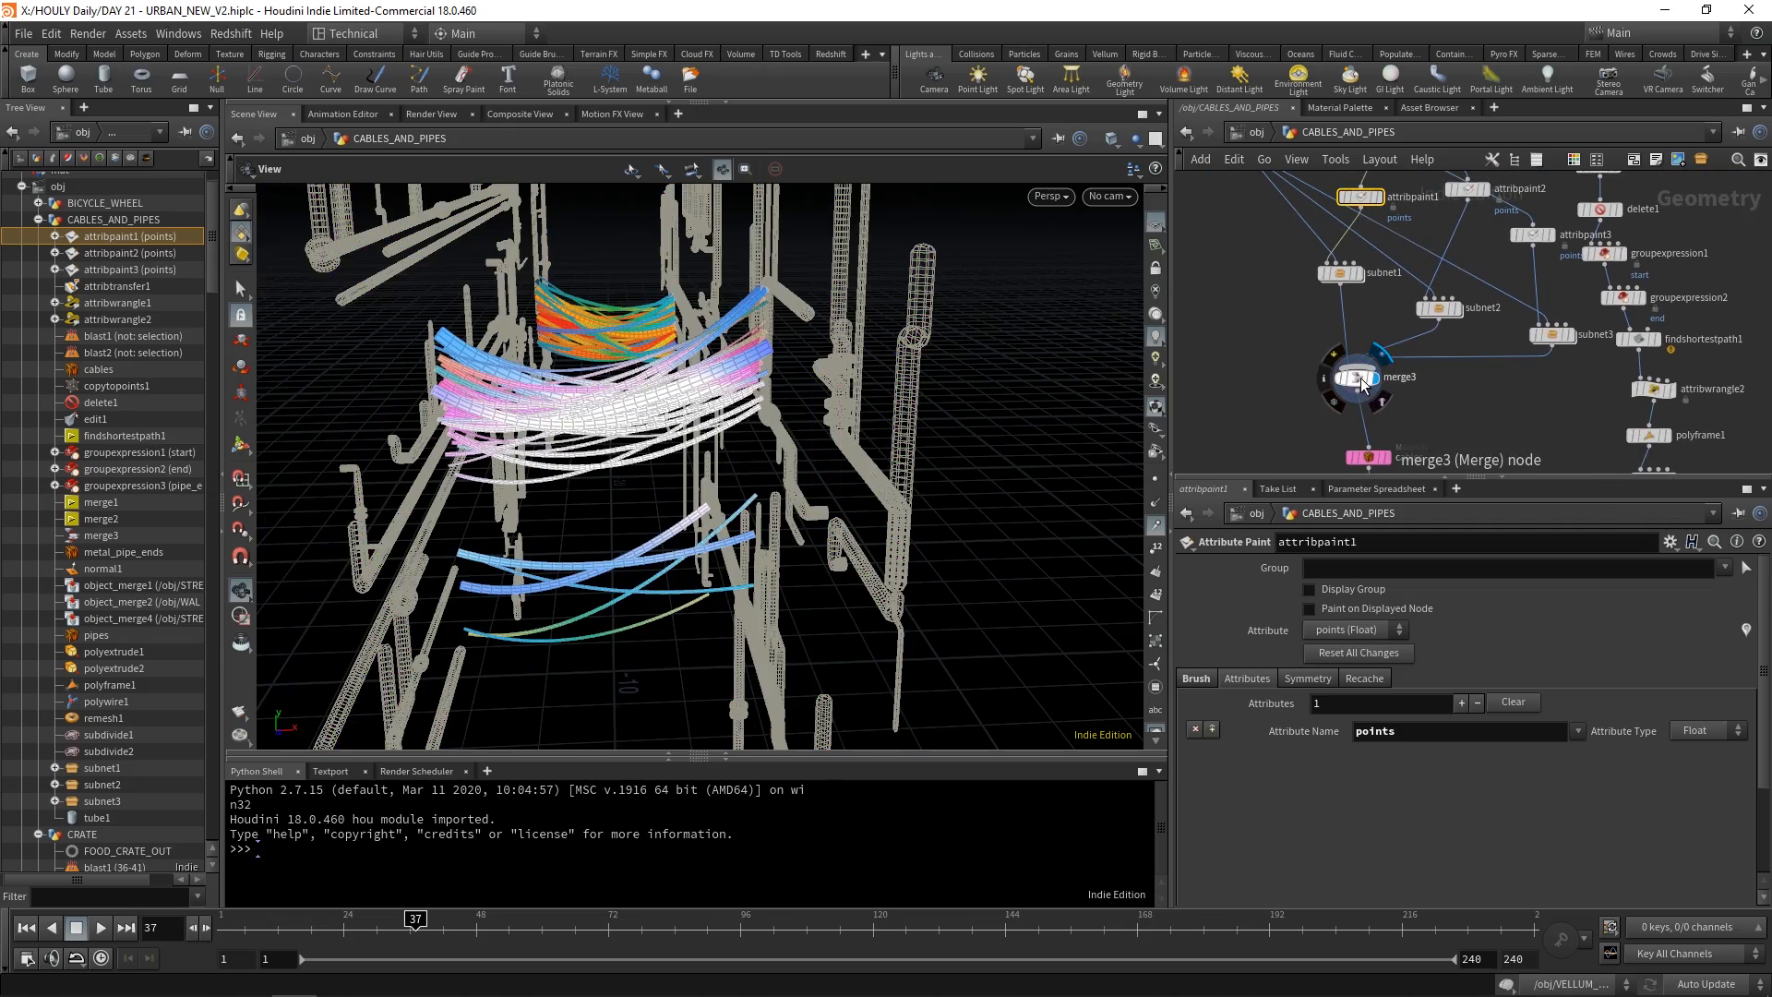
pyautogui.click(1364, 382)
pyautogui.moveTo(536, 377); pyautogui.dragTo(650, 375)
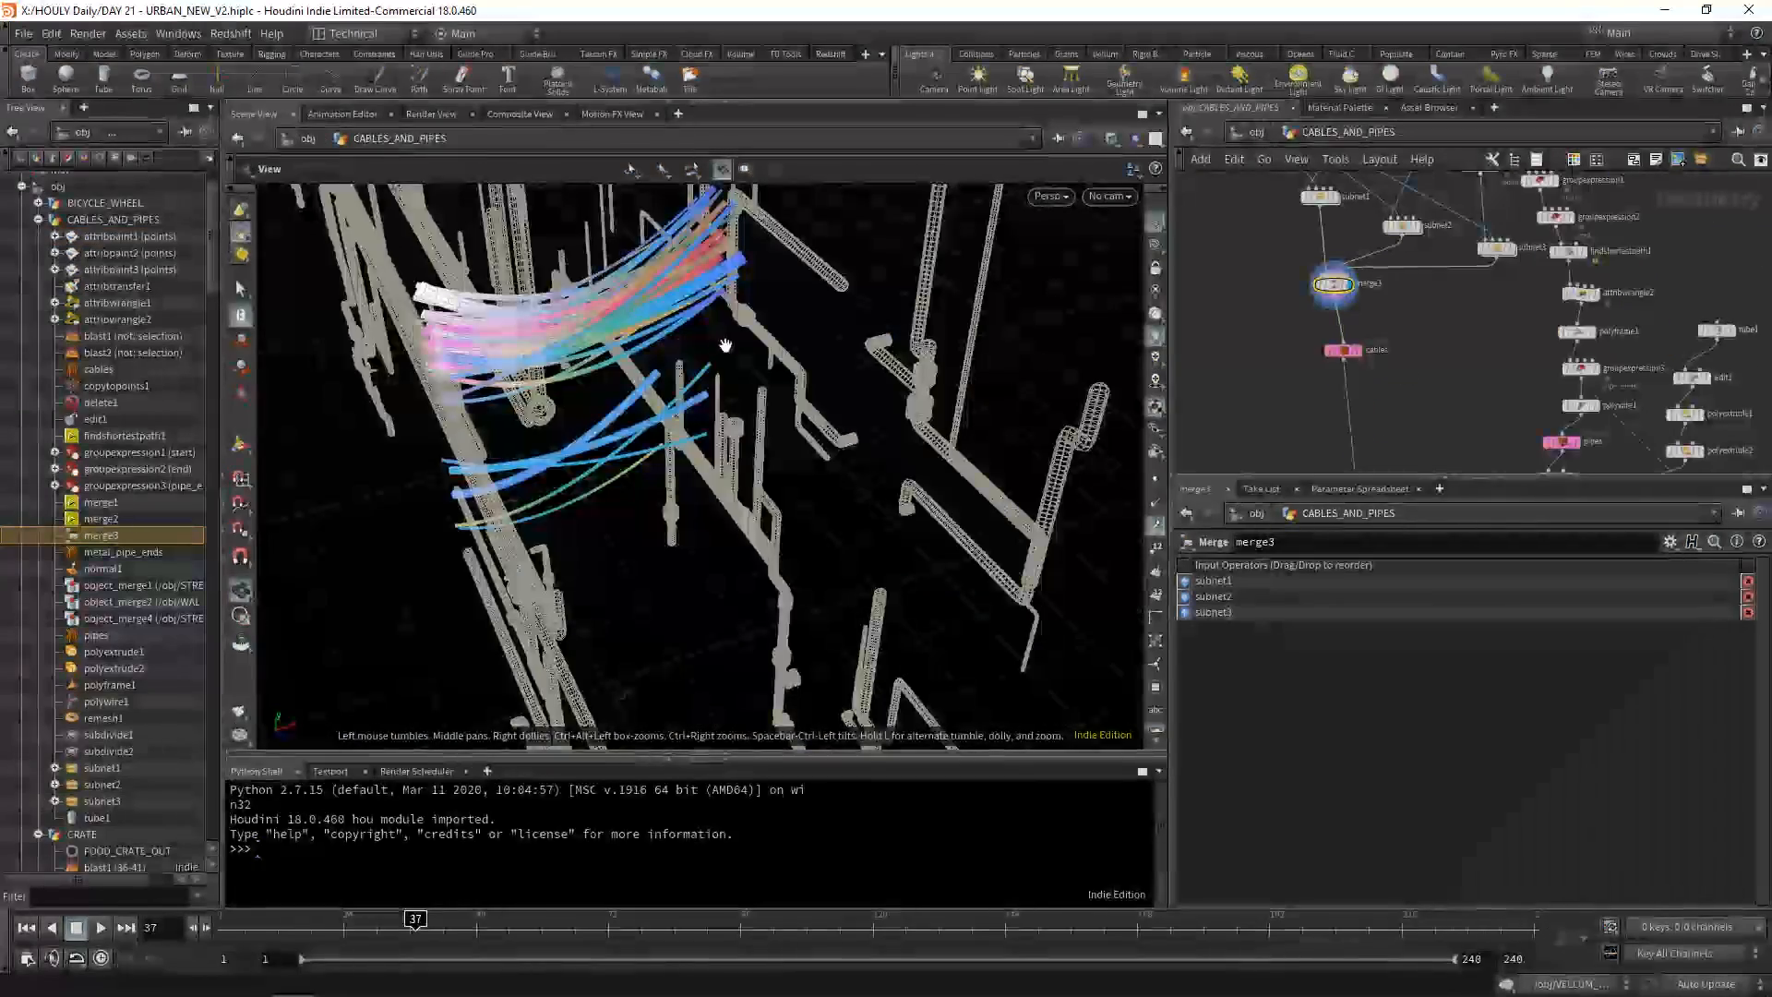
pyautogui.moveTo(725, 345); pyautogui.dragTo(644, 386)
# Turn off the attribute visualization and examine the merged cables in their own colours.
pyautogui.scroll(2, 642, 382)
pyautogui.scroll(-1, 1158, 511)
pyautogui.scroll(-3, 1158, 513)
pyautogui.click(1155, 670)
pyautogui.moveTo(829, 445); pyautogui.dragTo(421, 283)
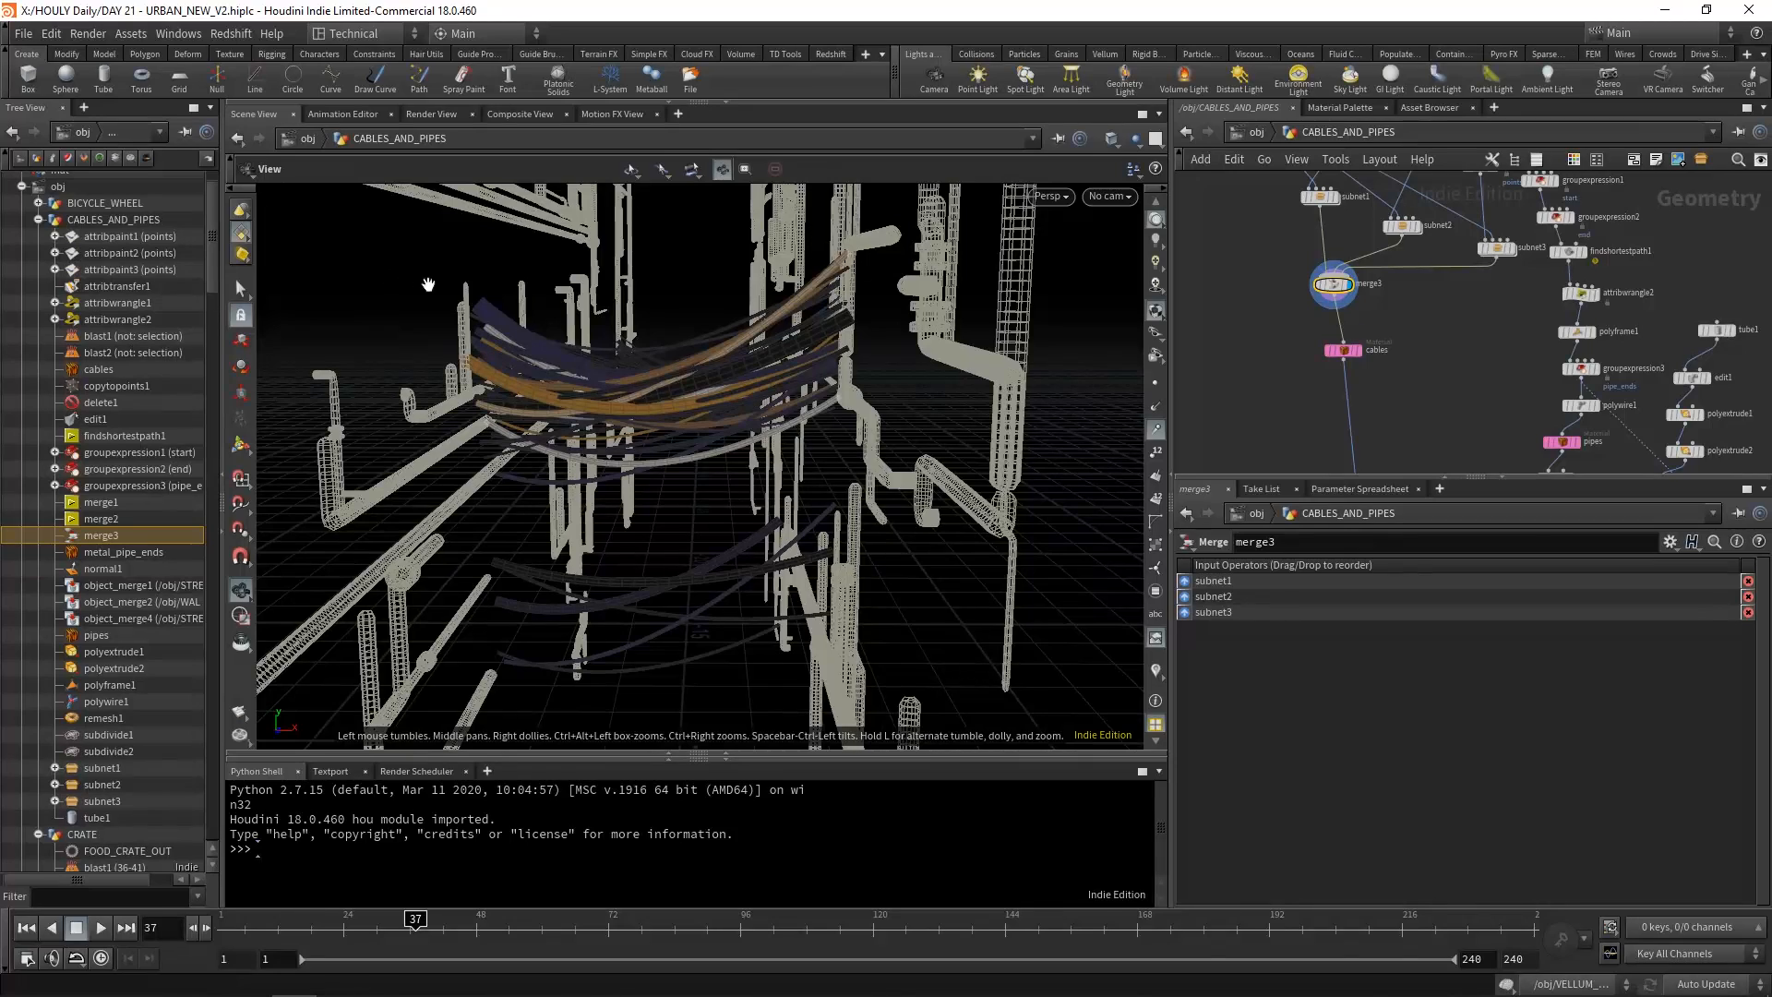
# Display subdivide1 in the pipe branch and examine the subdivided wall mesh.
pyautogui.scroll(-3, 1477, 439)
pyautogui.moveTo(1477, 439)
pyautogui.mouseDown(button='middle')
pyautogui.moveTo(1422, 323)
pyautogui.moveTo(1337, 419)
pyautogui.mouseUp(button='middle')
pyautogui.moveTo(1499, 230)
pyautogui.mouseDown(button='middle')
pyautogui.moveTo(1515, 338)
pyautogui.moveTo(1486, 303)
pyautogui.moveTo(1494, 361)
pyautogui.mouseUp(button='middle')
pyautogui.scroll(1, 1494, 334)
pyautogui.scroll(2, 1445, 360)
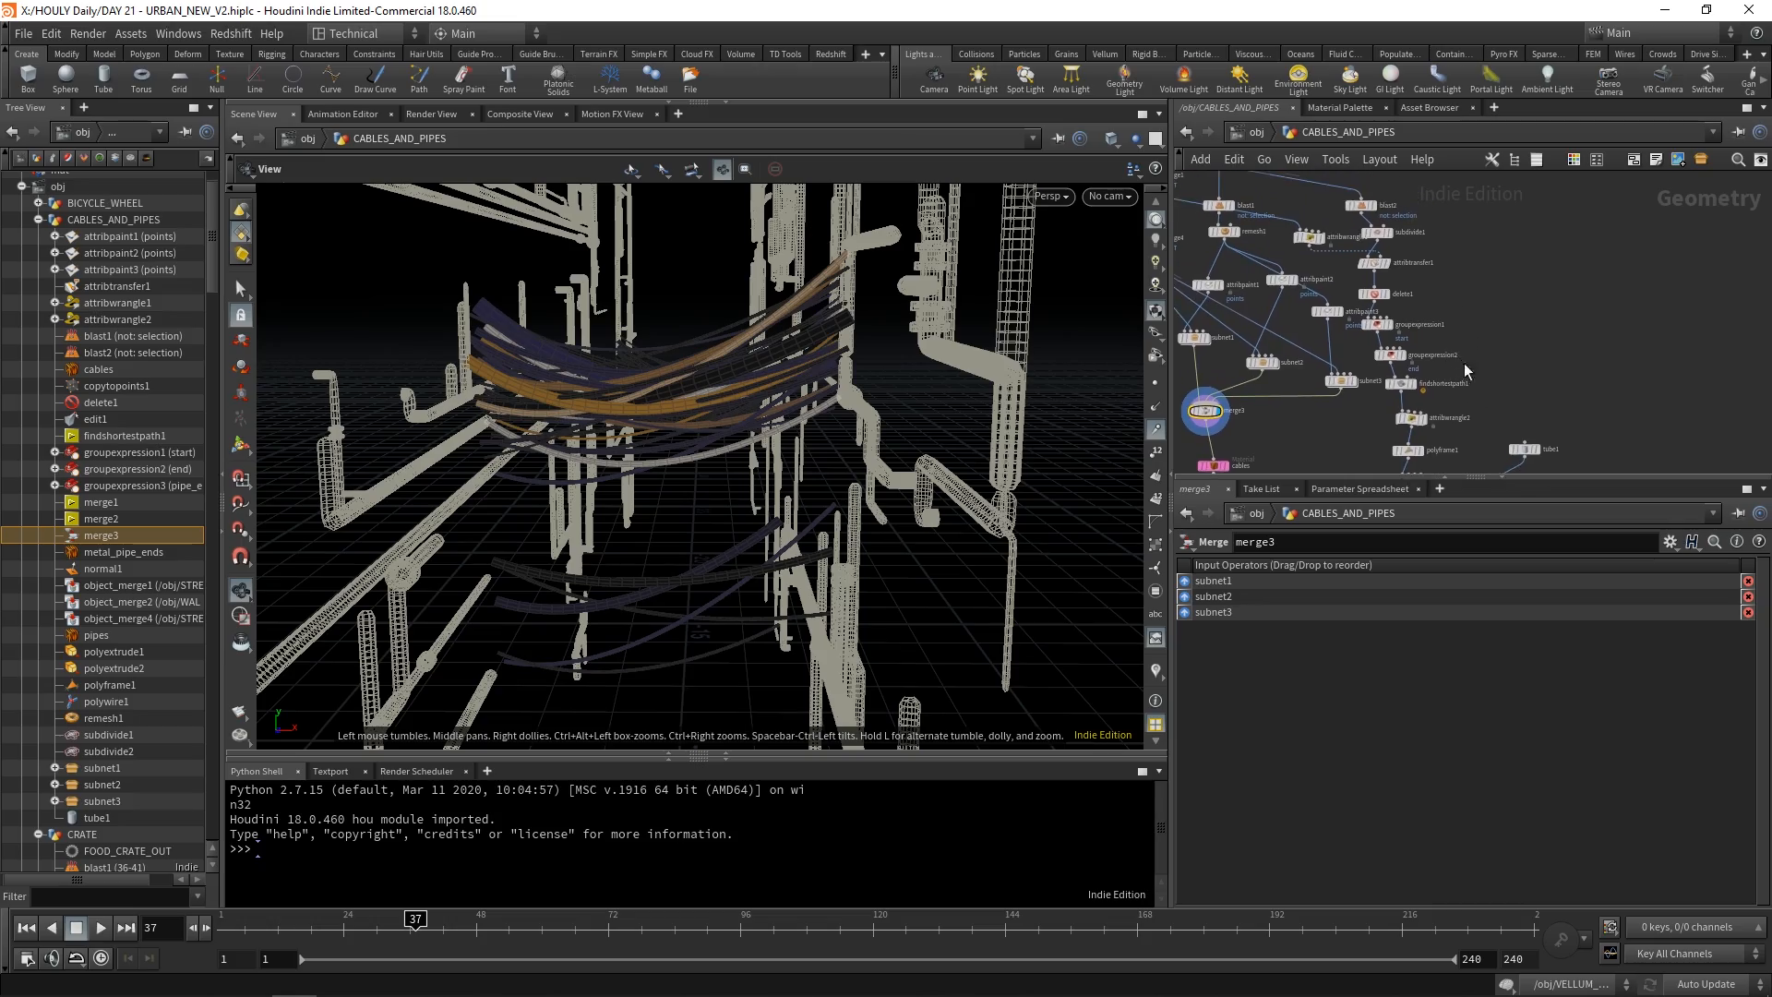
pyautogui.click(1392, 228)
pyautogui.moveTo(895, 342); pyautogui.dragTo(828, 363)
pyautogui.moveTo(1612, 318); pyautogui.dragTo(1594, 263, button='middle')
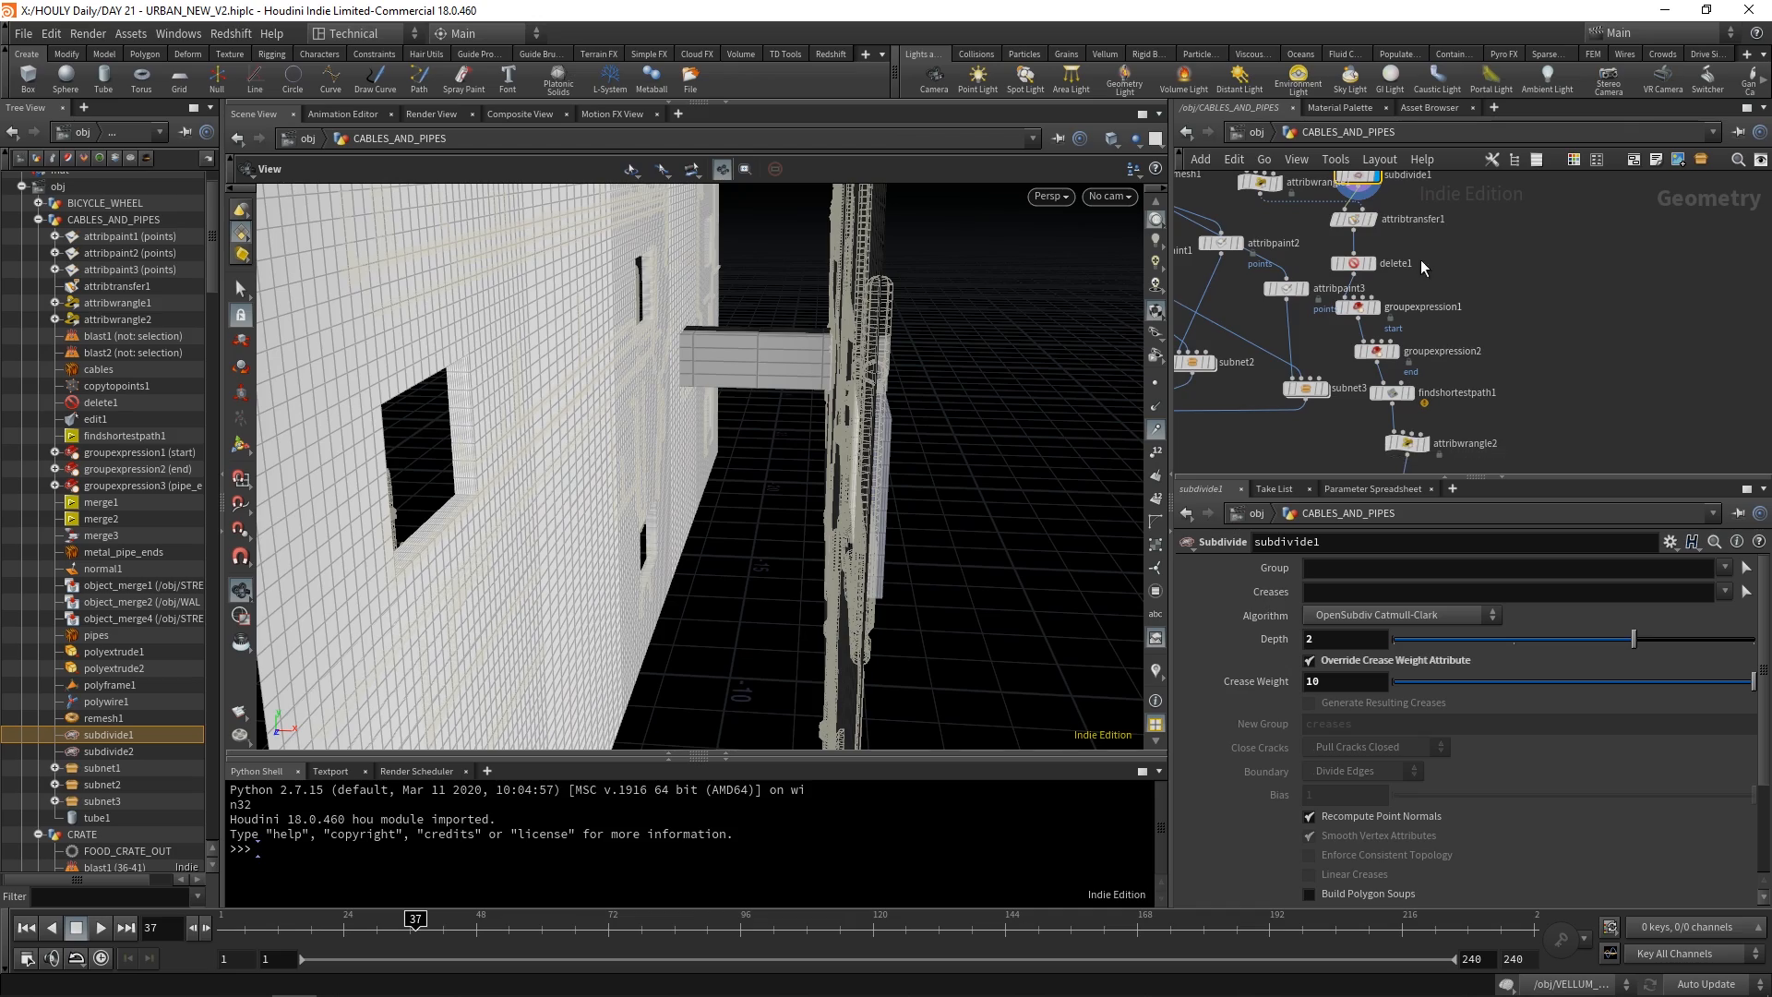
# Review blast2's wall primitive group, display attribwrangle1 and examine its street geometry and cost expression.
pyautogui.moveTo(1421, 264); pyautogui.dragTo(1485, 368, button='middle')
pyautogui.scroll(1, 1440, 277)
pyautogui.click(1418, 231)
pyautogui.moveTo(801, 324)
pyautogui.mouseDown()
pyautogui.moveTo(881, 325)
pyautogui.moveTo(817, 331)
pyautogui.mouseUp()
pyautogui.click(1443, 278)
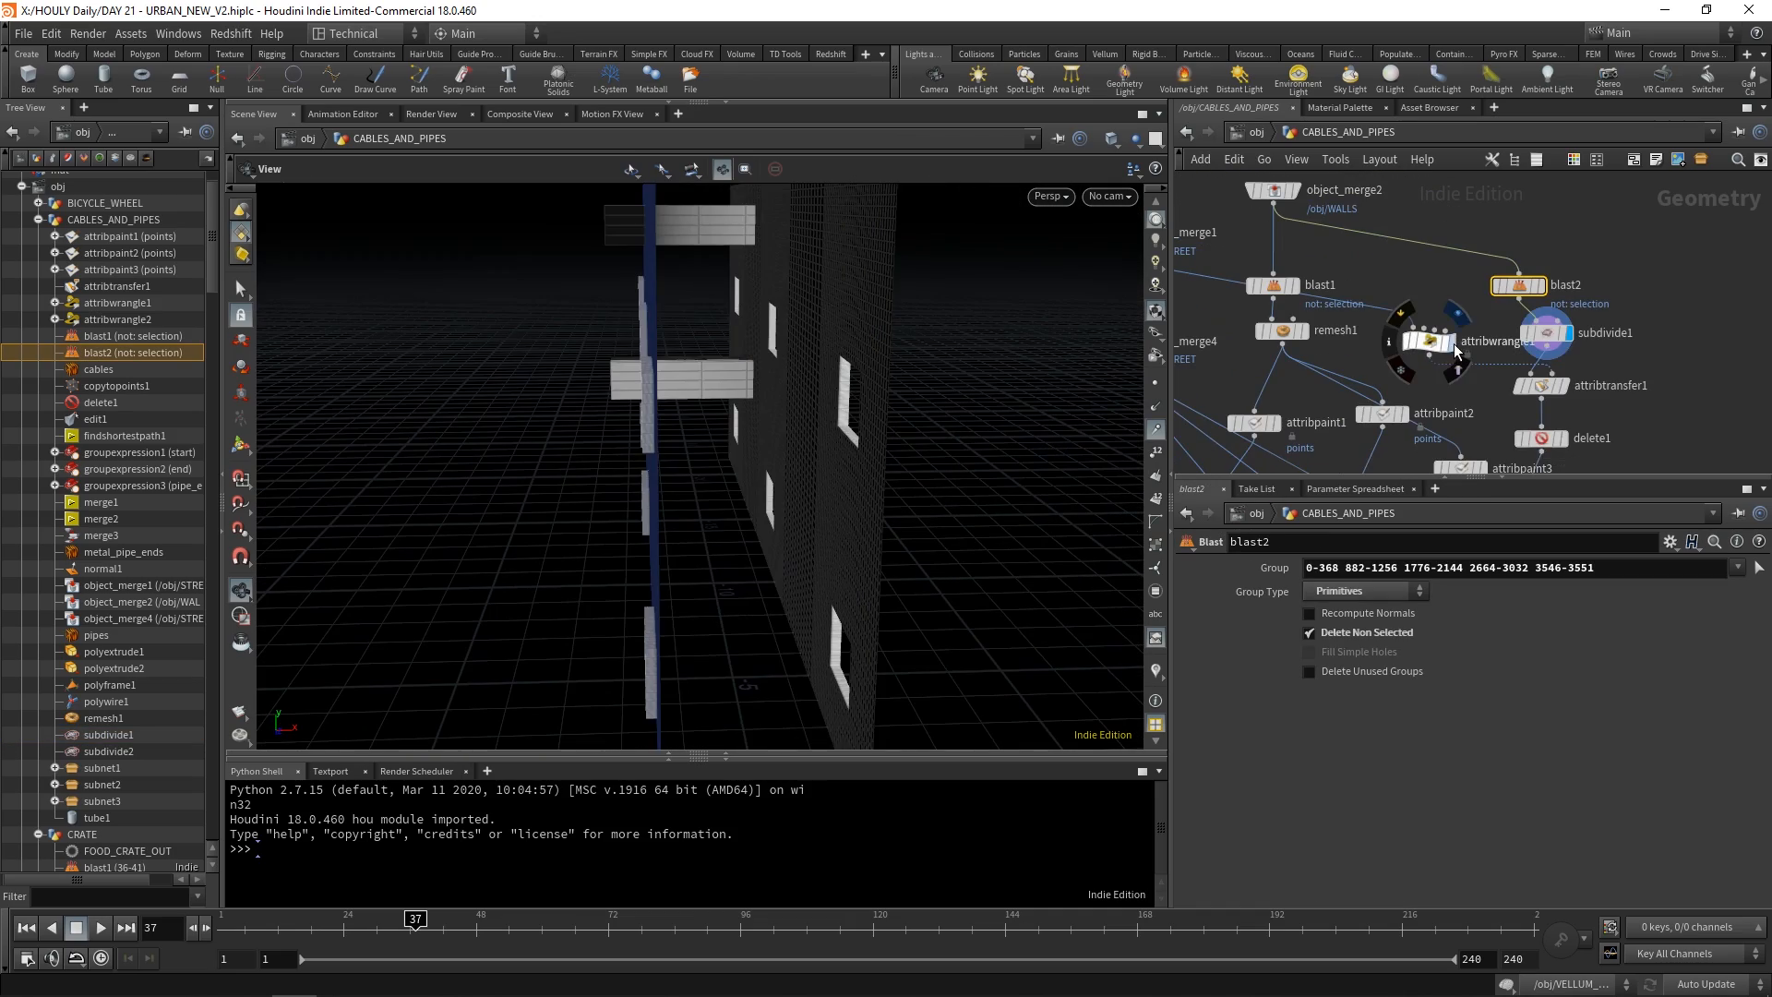
pyautogui.click(1452, 342)
pyautogui.moveTo(810, 421); pyautogui.dragTo(547, 408)
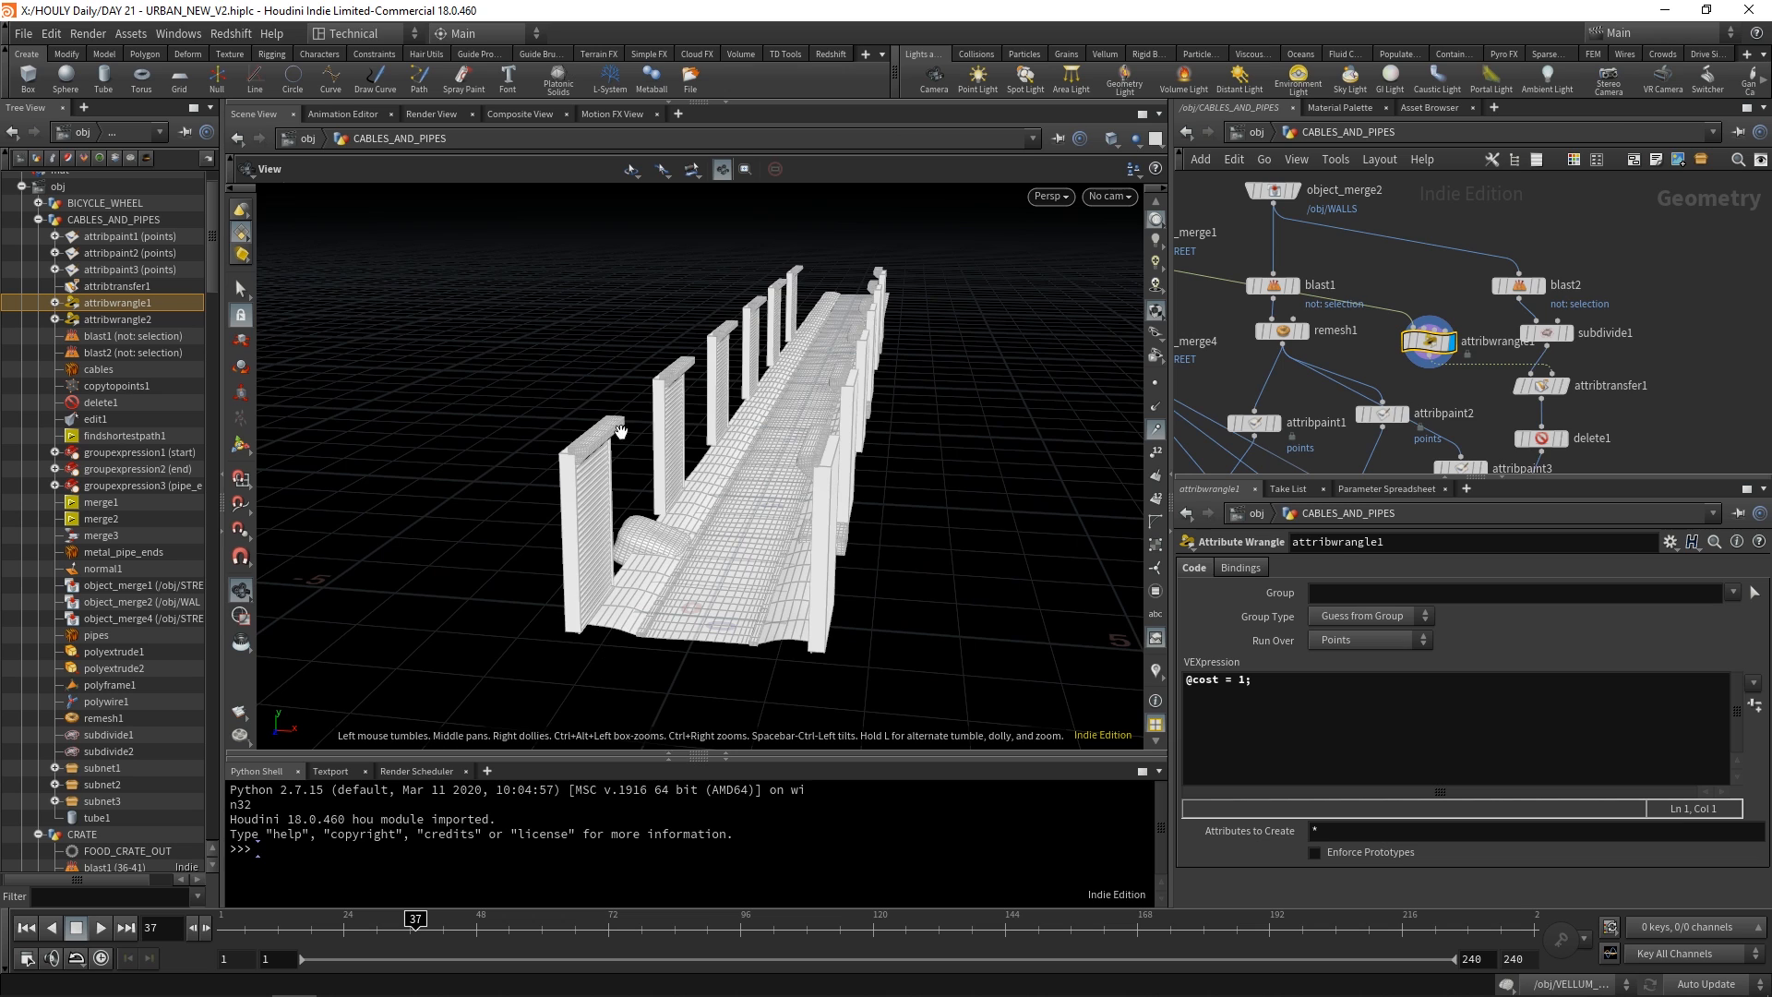
# Display attribtransfer1 and examine the wall mesh together with its attribute transfer settings.
pyautogui.moveTo(609, 506); pyautogui.dragTo(565, 504)
pyautogui.scroll(-1, 1237, 278)
pyautogui.moveTo(1237, 278); pyautogui.dragTo(1293, 310, button='middle')
pyautogui.scroll(1, 1293, 310)
pyautogui.moveTo(1632, 372); pyautogui.dragTo(1433, 290, button='middle')
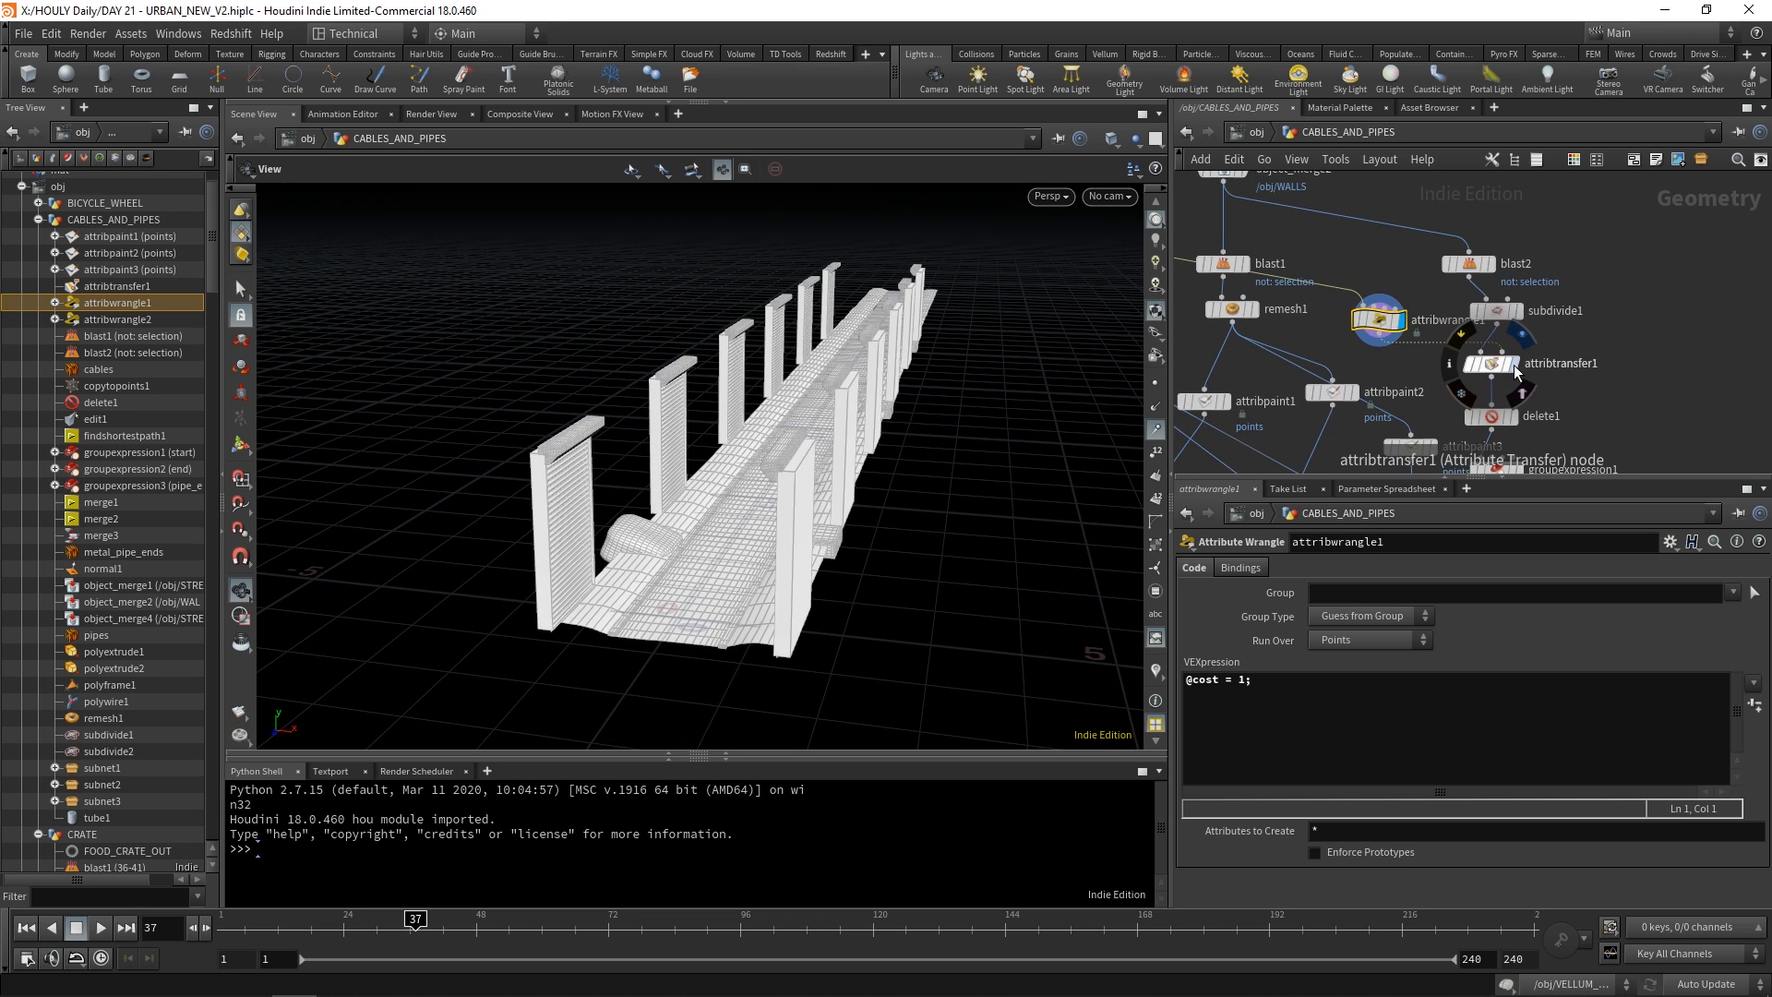
pyautogui.click(1513, 365)
pyautogui.moveTo(734, 319); pyautogui.dragTo(742, 360, button='middle')
pyautogui.moveTo(1586, 395); pyautogui.dragTo(1559, 321, button='middle')
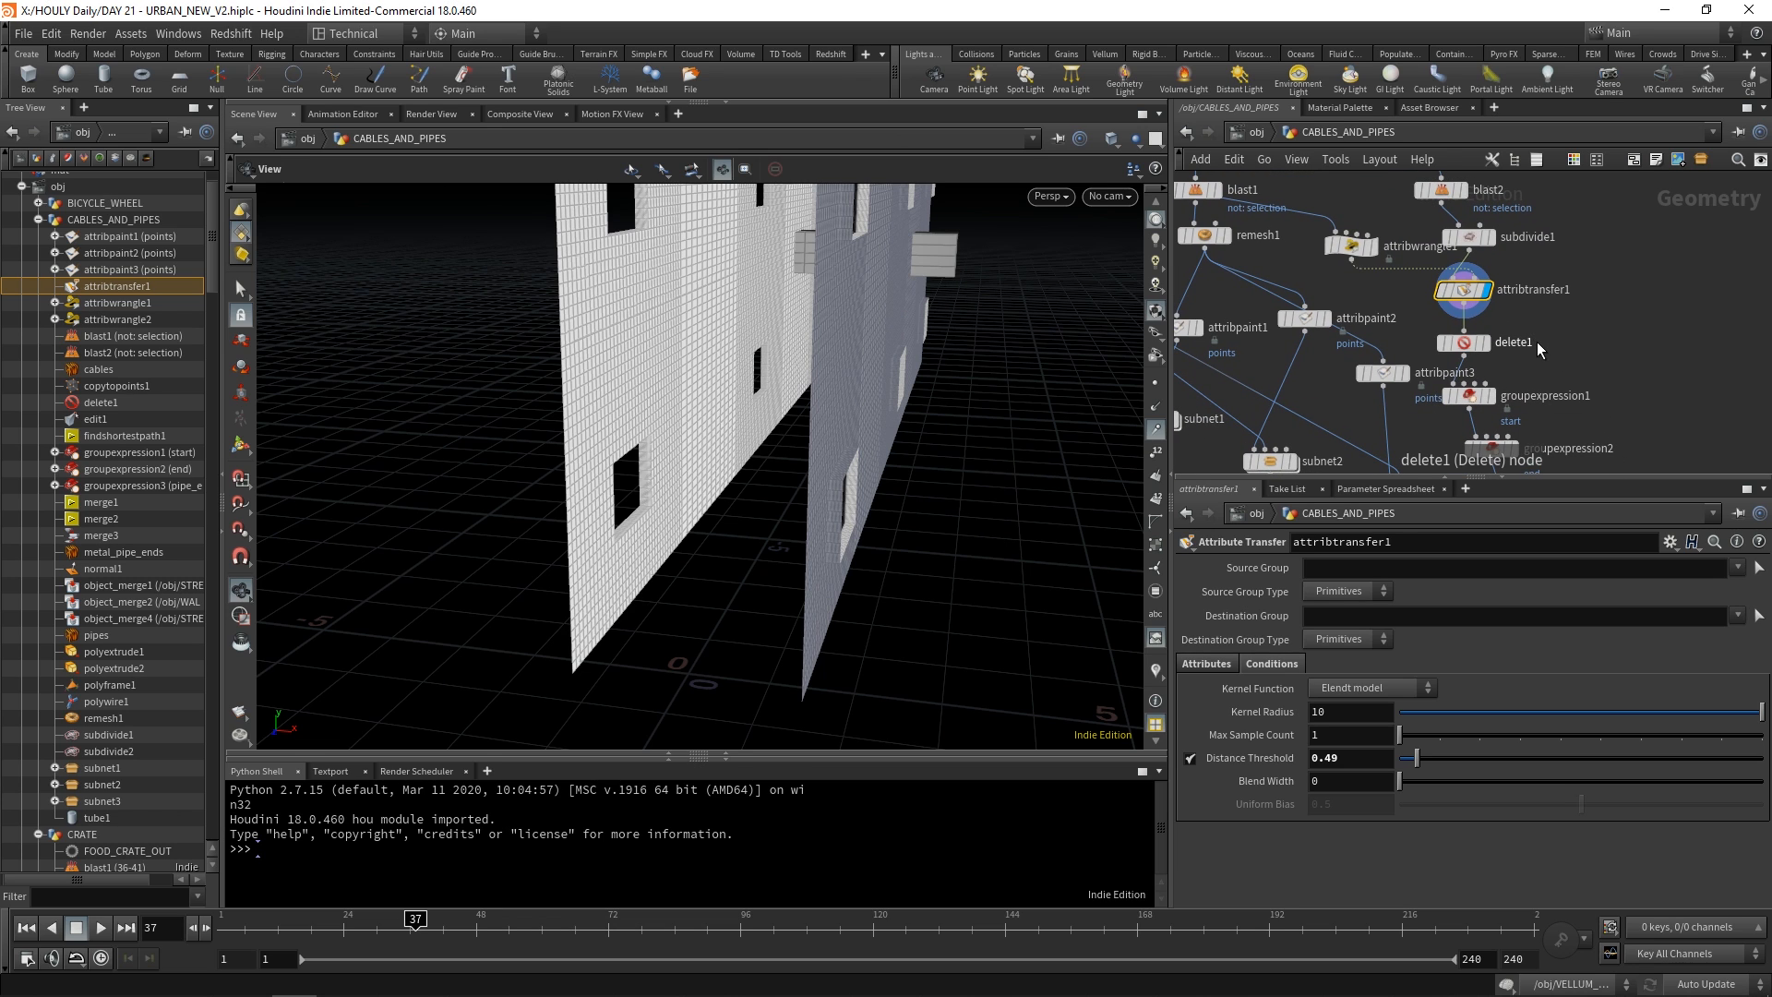
# Display delete1 and examine the walls with the deleted primitives removed.
pyautogui.click(1464, 343)
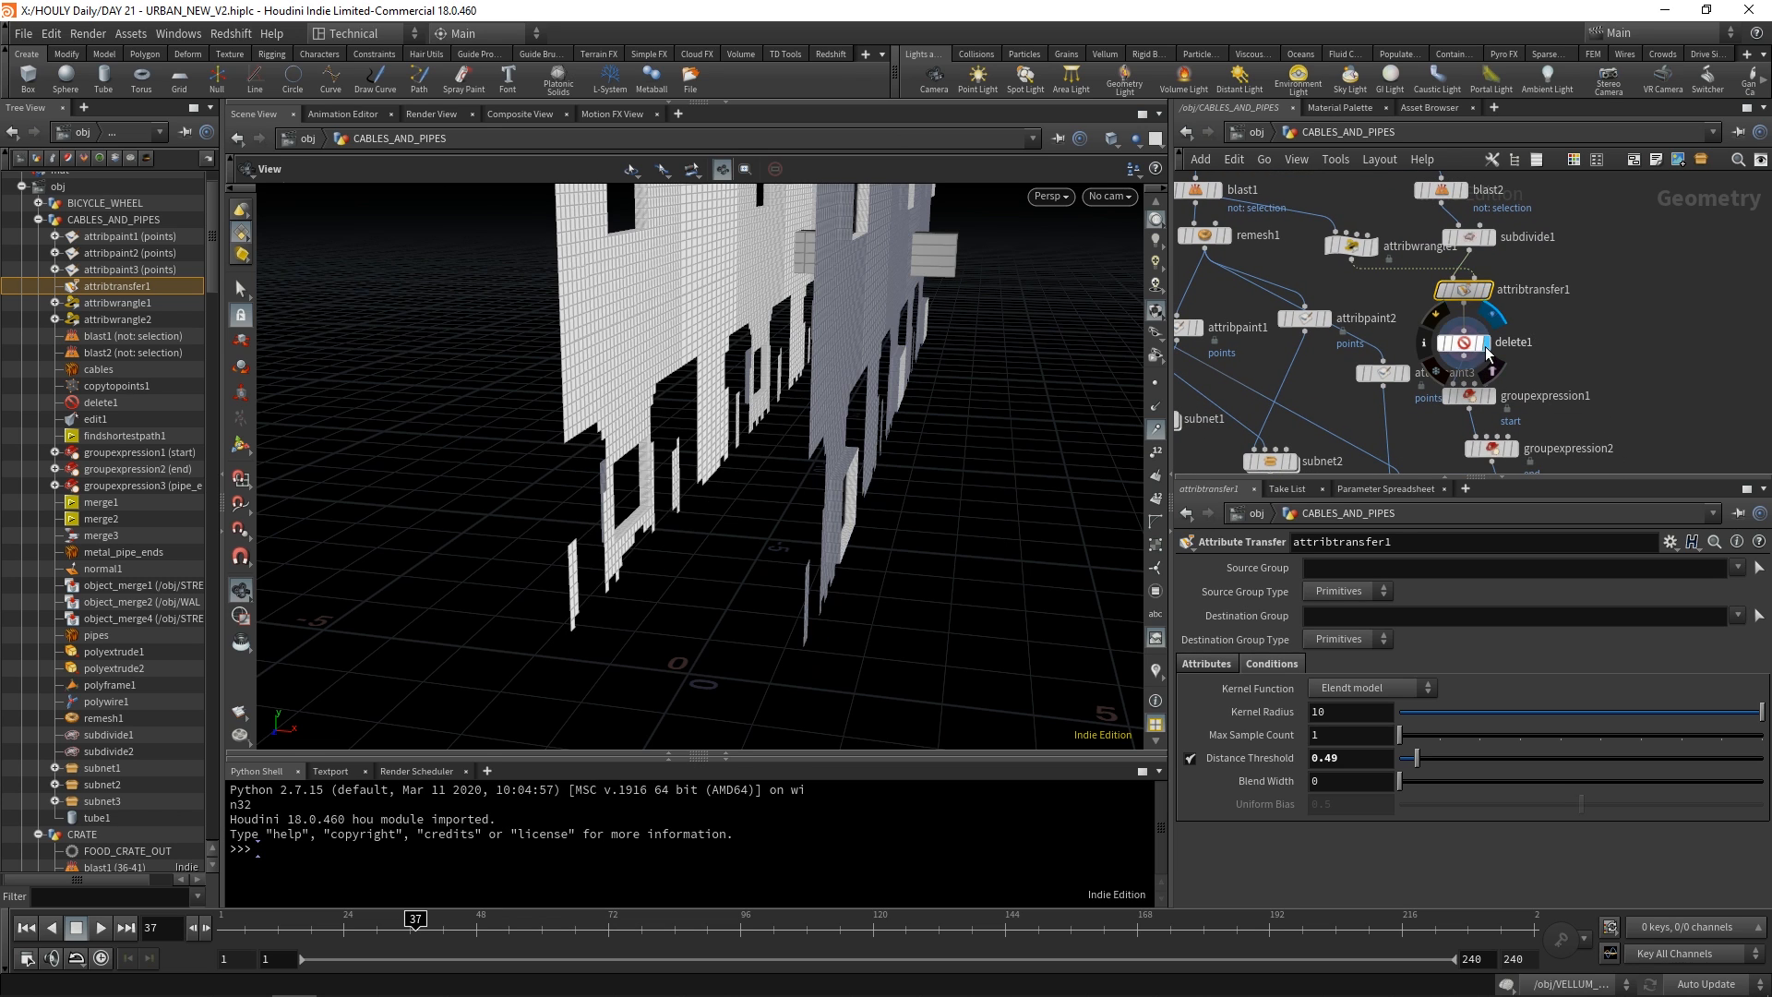
pyautogui.moveTo(694, 417); pyautogui.dragTo(640, 391)
pyautogui.moveTo(848, 314); pyautogui.dragTo(895, 406)
pyautogui.scroll(1, 1543, 407)
# Display groupexpression1 and groupexpression2 in turn and examine their random start and end point groups on the walls.
pyautogui.click(1482, 394)
pyautogui.click(1455, 395)
pyautogui.moveTo(600, 411); pyautogui.dragTo(620, 480)
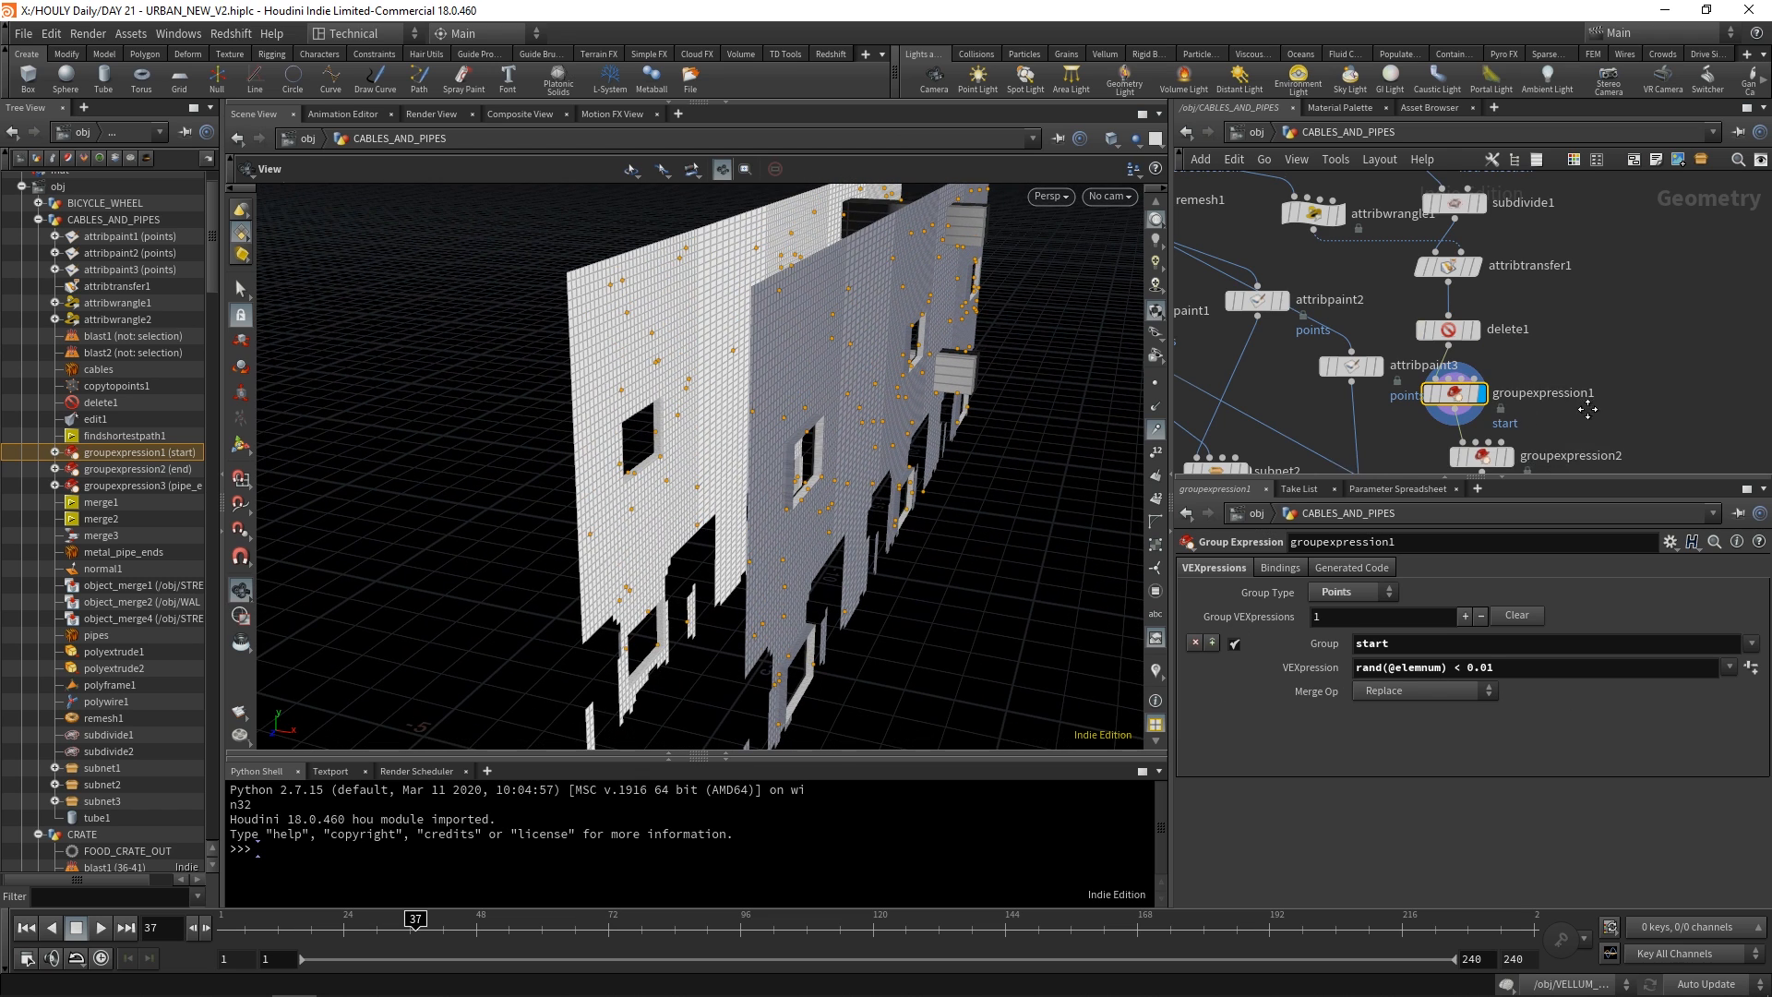
pyautogui.moveTo(1587, 412); pyautogui.dragTo(1509, 302, button='middle')
pyautogui.click(1432, 344)
pyautogui.click(1409, 347)
pyautogui.moveTo(961, 385); pyautogui.dragTo(988, 389)
# Display findshortestpath1 and examine the path curves generated along the walls.
pyautogui.moveTo(1513, 415); pyautogui.dragTo(1475, 363, button='middle')
pyautogui.click(1412, 352)
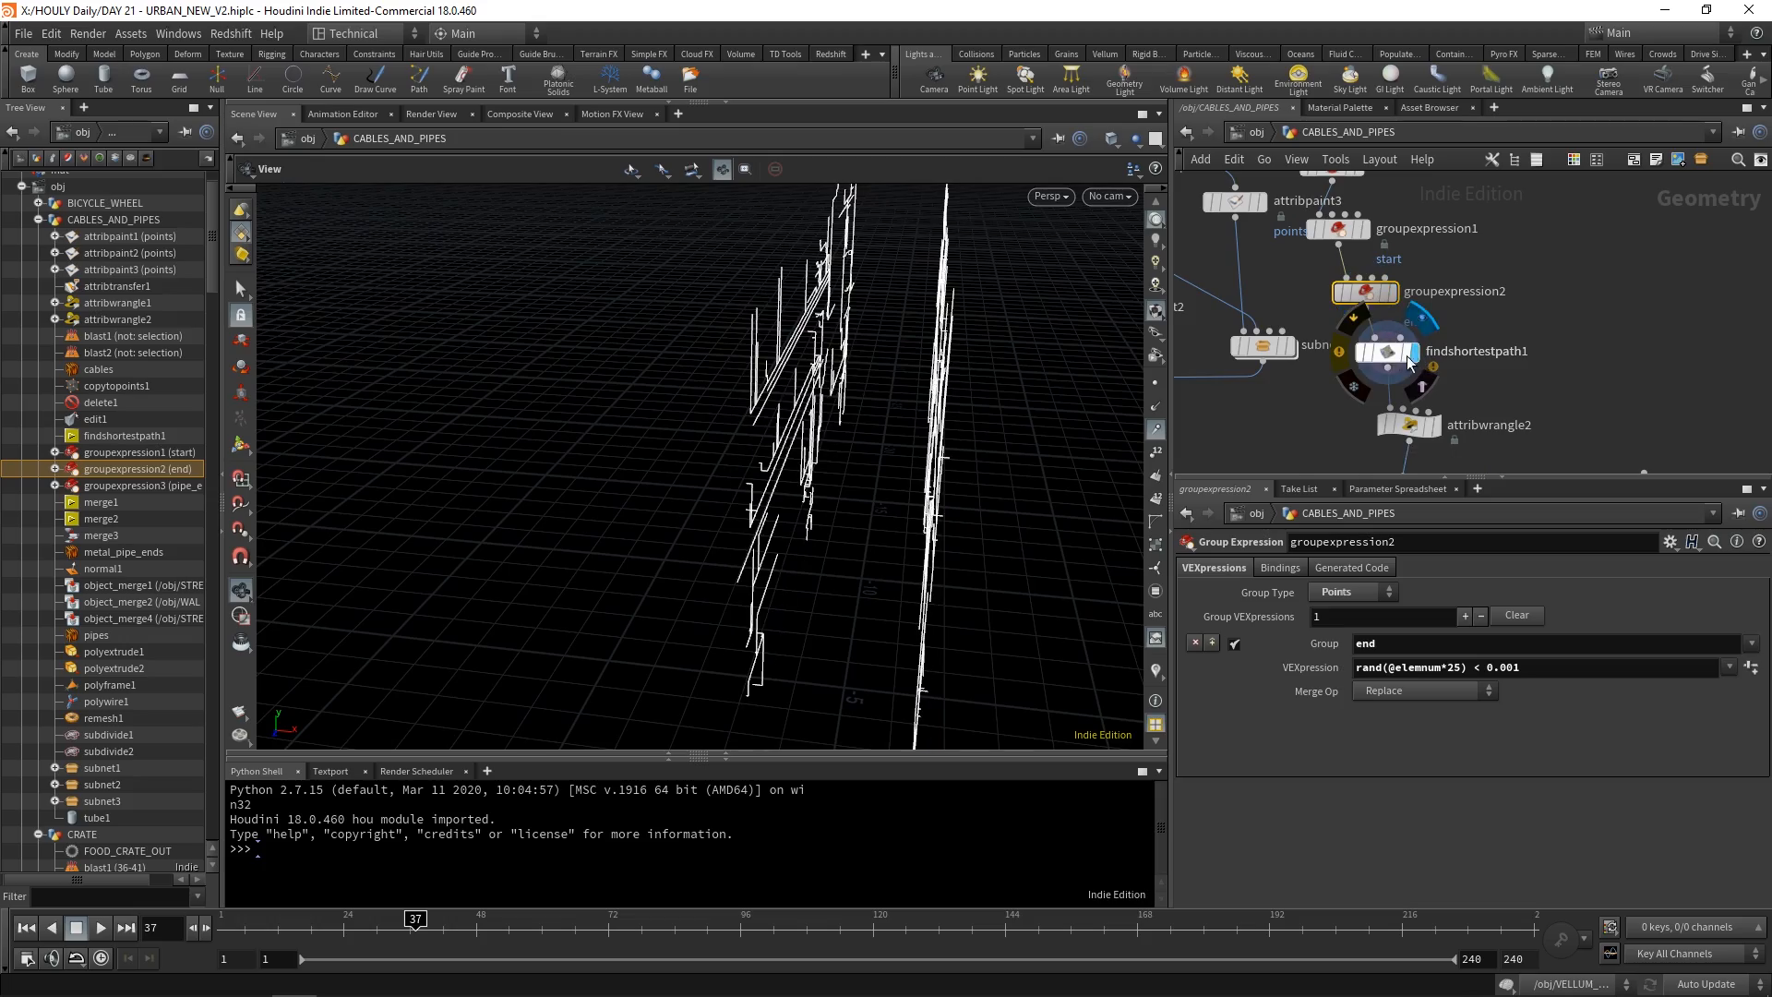
pyautogui.click(1387, 352)
pyautogui.moveTo(993, 391); pyautogui.dragTo(908, 373)
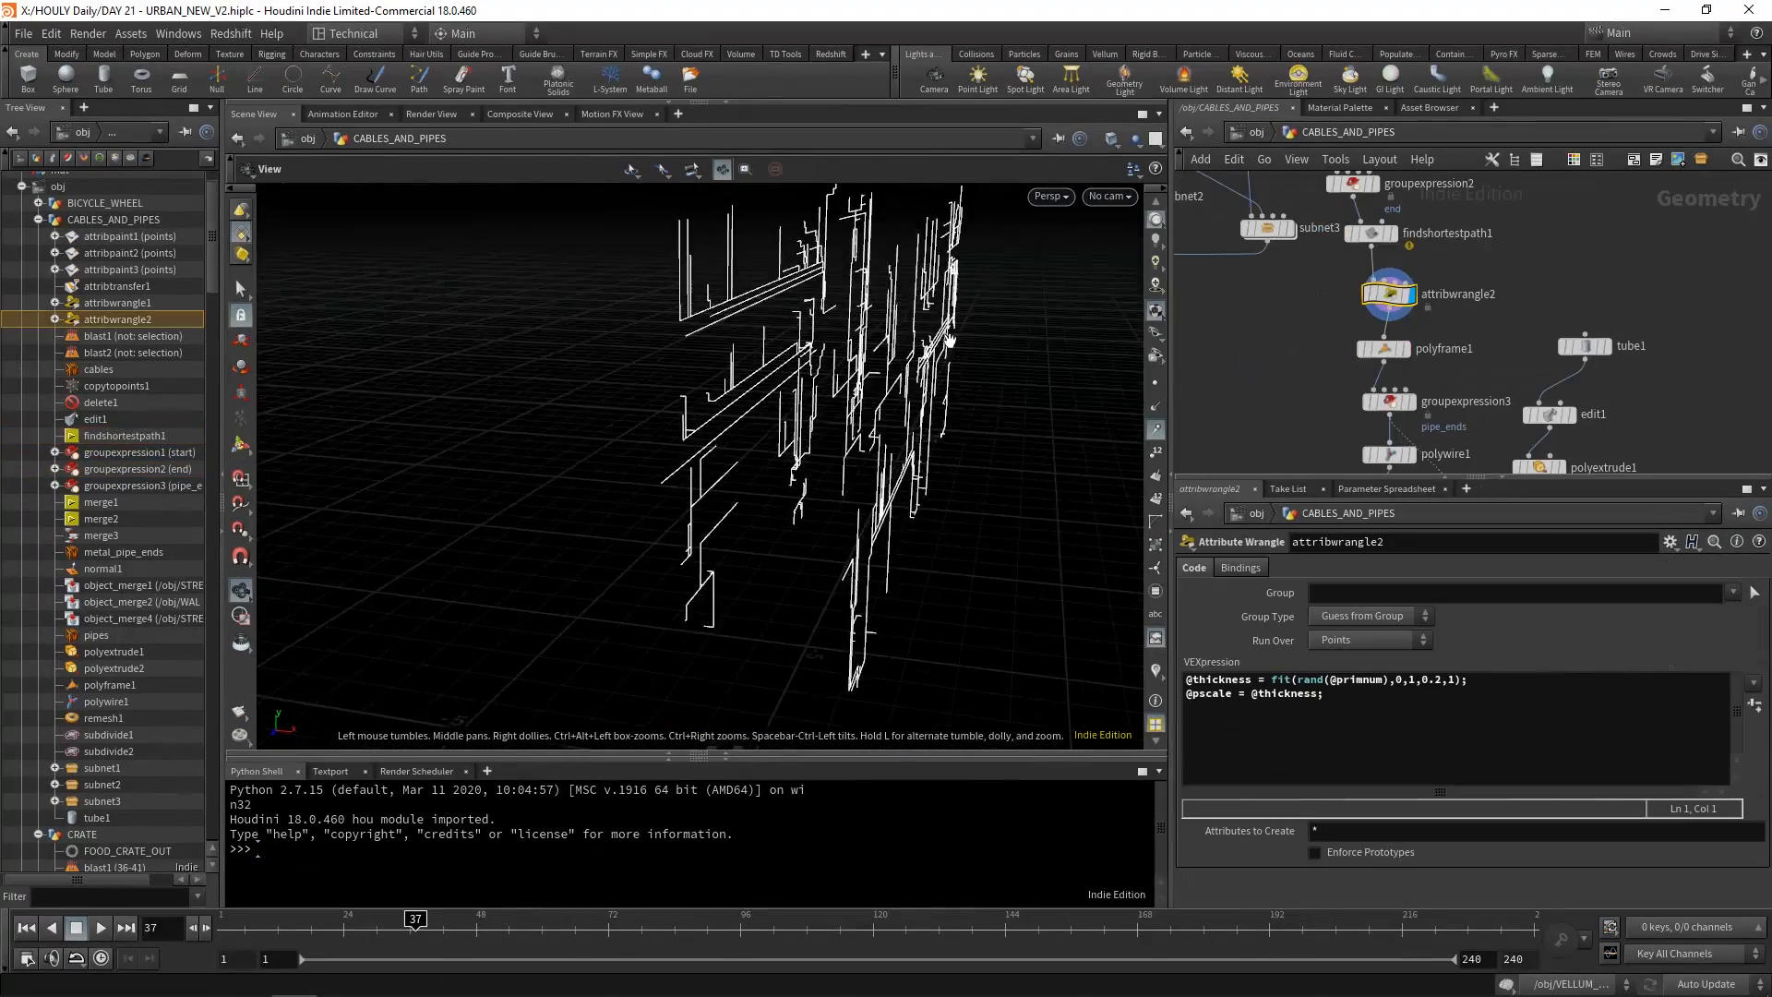
# Review attribwrangle2's thickness and pscale expressions and examine the pipe curves from different angles.
pyautogui.moveTo(949, 340); pyautogui.dragTo(899, 347)
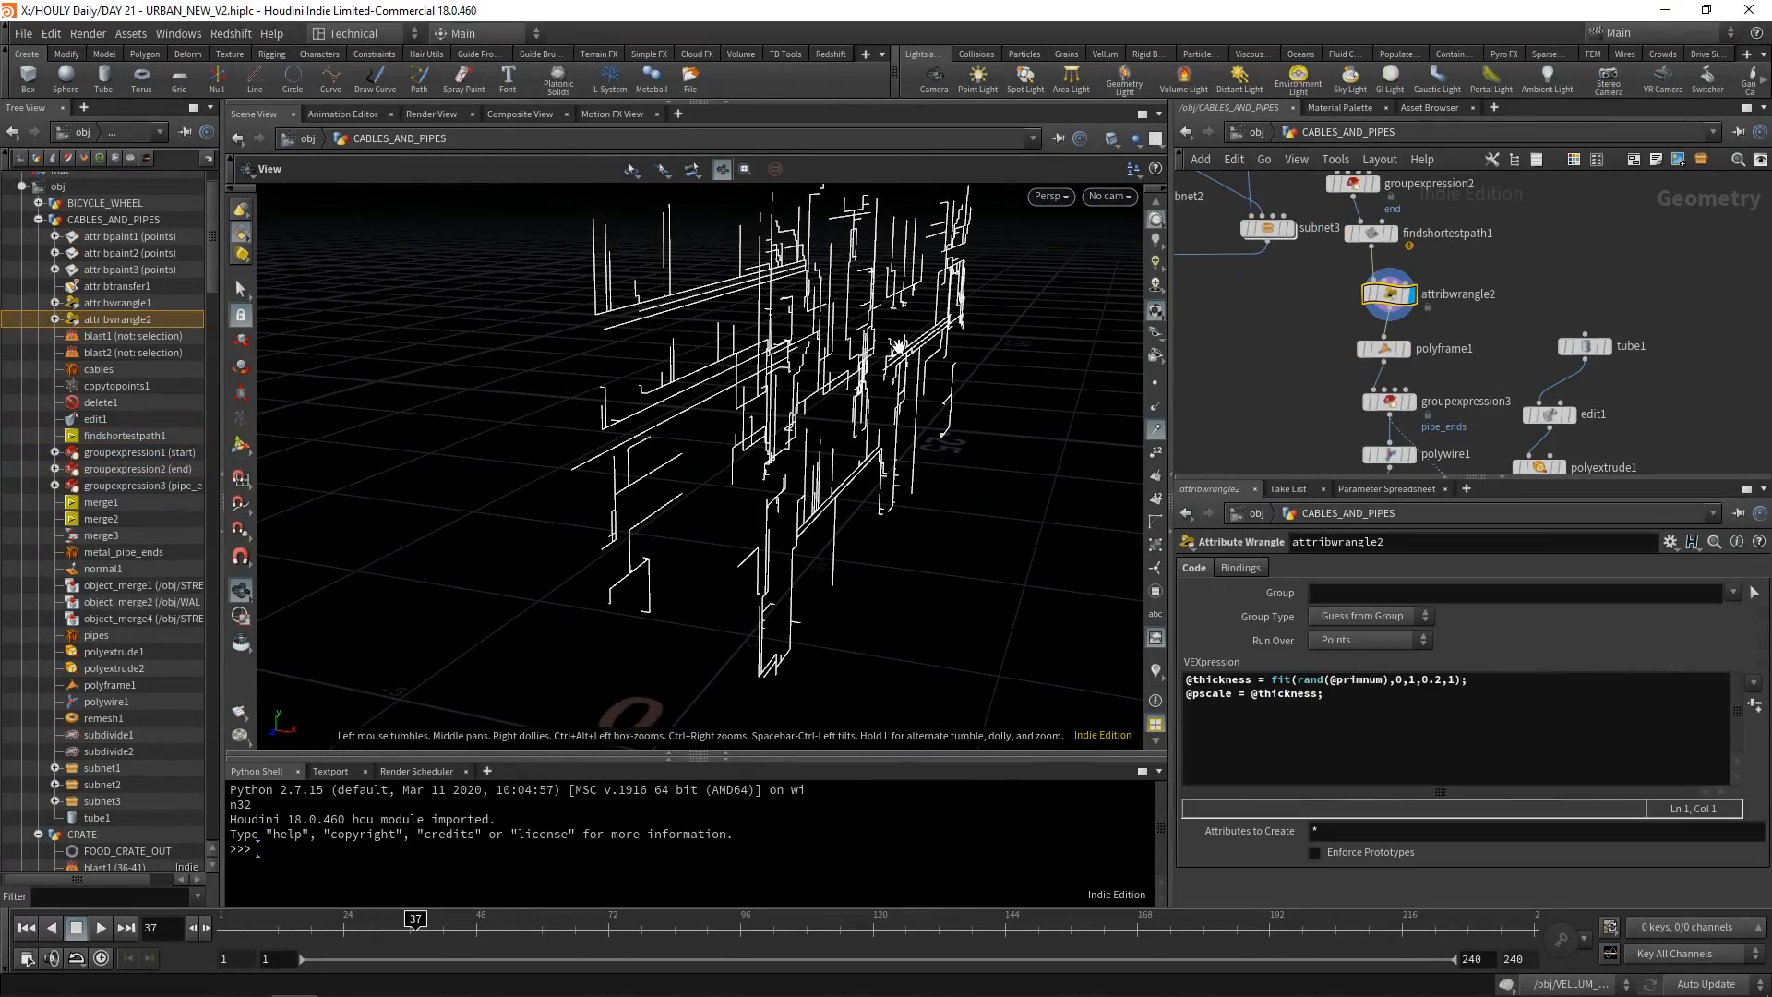
pyautogui.moveTo(1483, 298); pyautogui.dragTo(1491, 254, button='middle')
pyautogui.scroll(-1, 1480, 299)
pyautogui.scroll(1, 1477, 351)
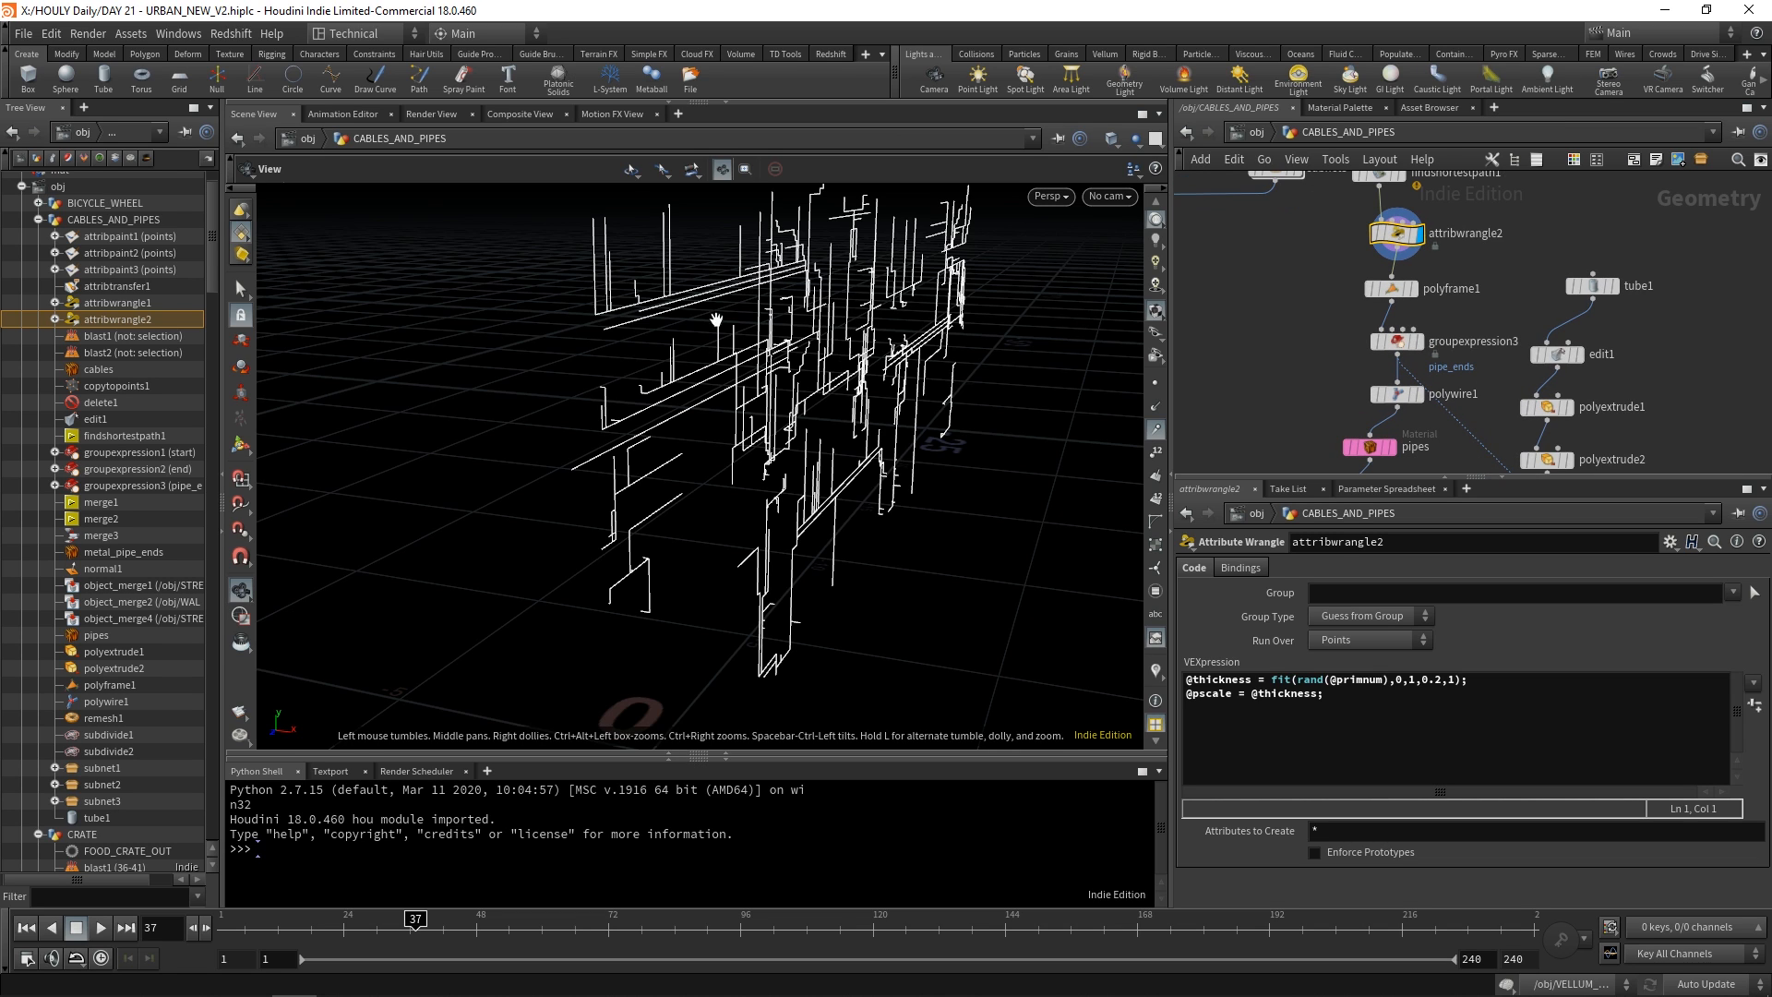
pyautogui.moveTo(1462, 288); pyautogui.dragTo(1434, 278, button='middle')
pyautogui.scroll(1, 1434, 278)
pyautogui.moveTo(696, 324); pyautogui.dragTo(655, 331)
pyautogui.scroll(2, 653, 317)
pyautogui.moveTo(653, 318); pyautogui.dragTo(661, 338, button='middle')
# Display copytopoints1 and examine the pipe end pieces copied onto the pipe_ends points.
pyautogui.moveTo(1477, 334); pyautogui.dragTo(1419, 260, button='middle')
pyautogui.scroll(-1, 1419, 260)
pyautogui.moveTo(1517, 395); pyautogui.dragTo(1504, 367, button='middle')
pyautogui.click(1428, 406)
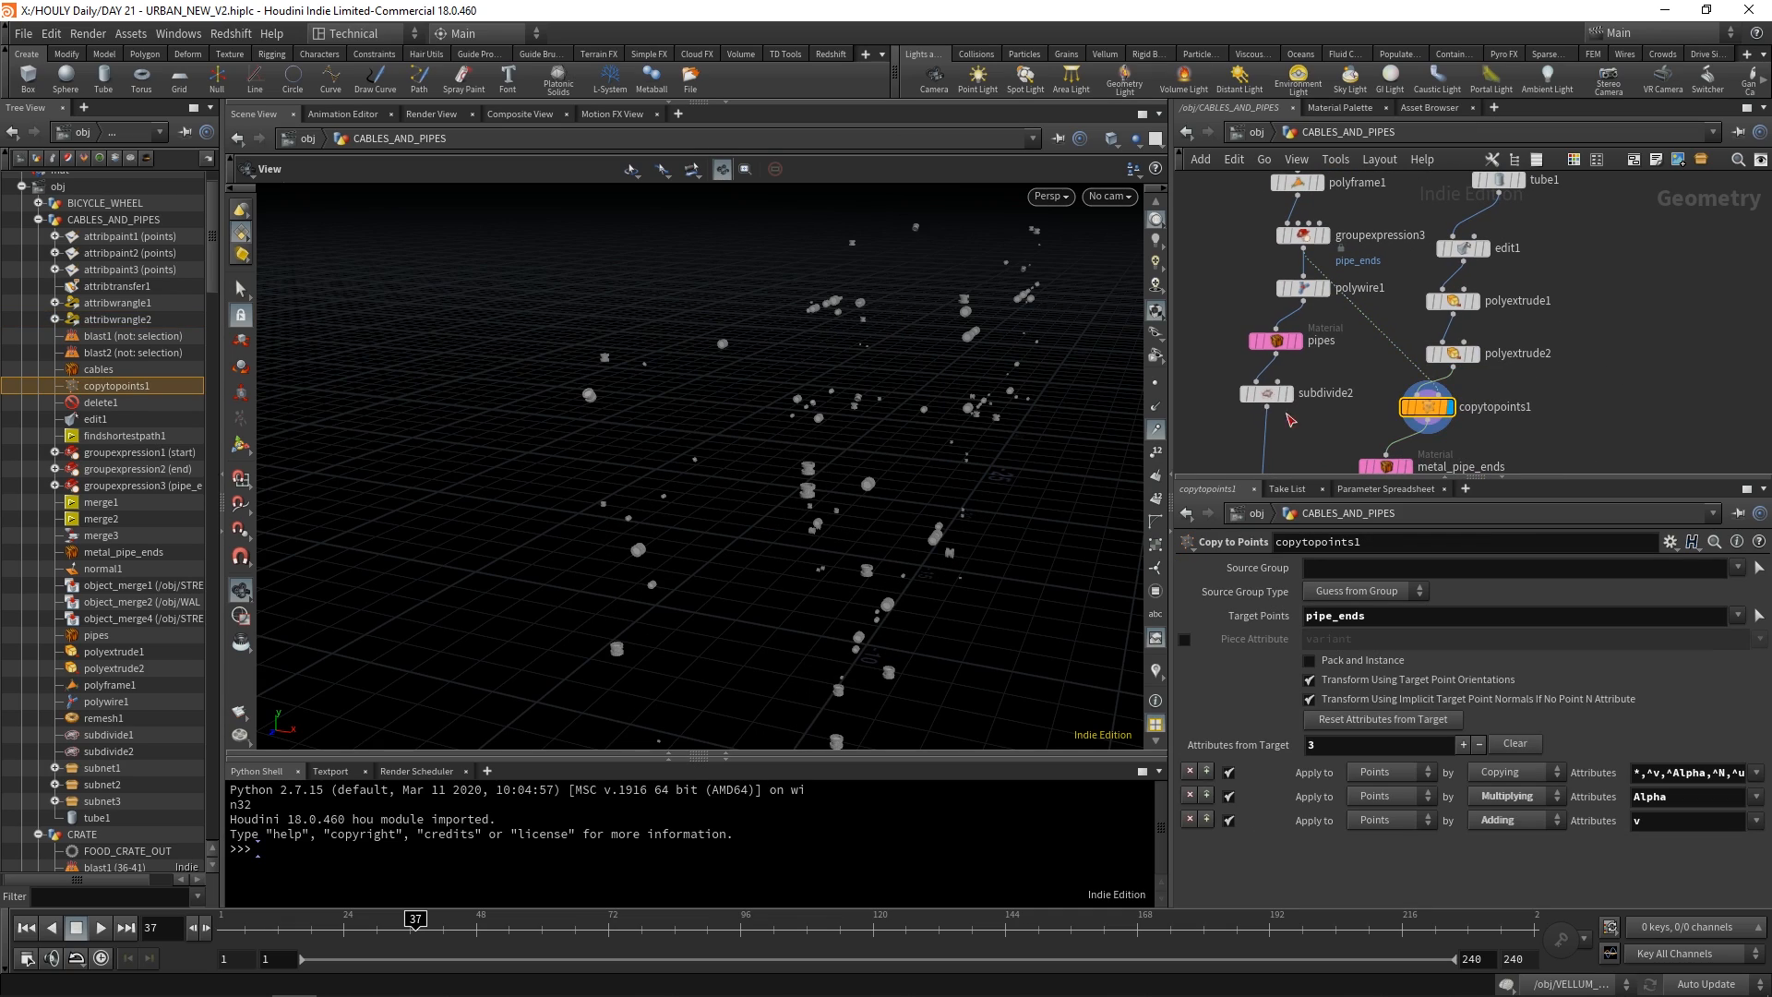
pyautogui.moveTo(853, 391)
pyautogui.mouseDown()
pyautogui.moveTo(886, 419)
pyautogui.moveTo(741, 361)
pyautogui.moveTo(624, 357)
pyautogui.moveTo(723, 428)
pyautogui.moveTo(834, 378)
pyautogui.mouseUp()
pyautogui.scroll(4, 849, 394)
pyautogui.scroll(-3, 834, 379)
pyautogui.scroll(-3, 1354, 328)
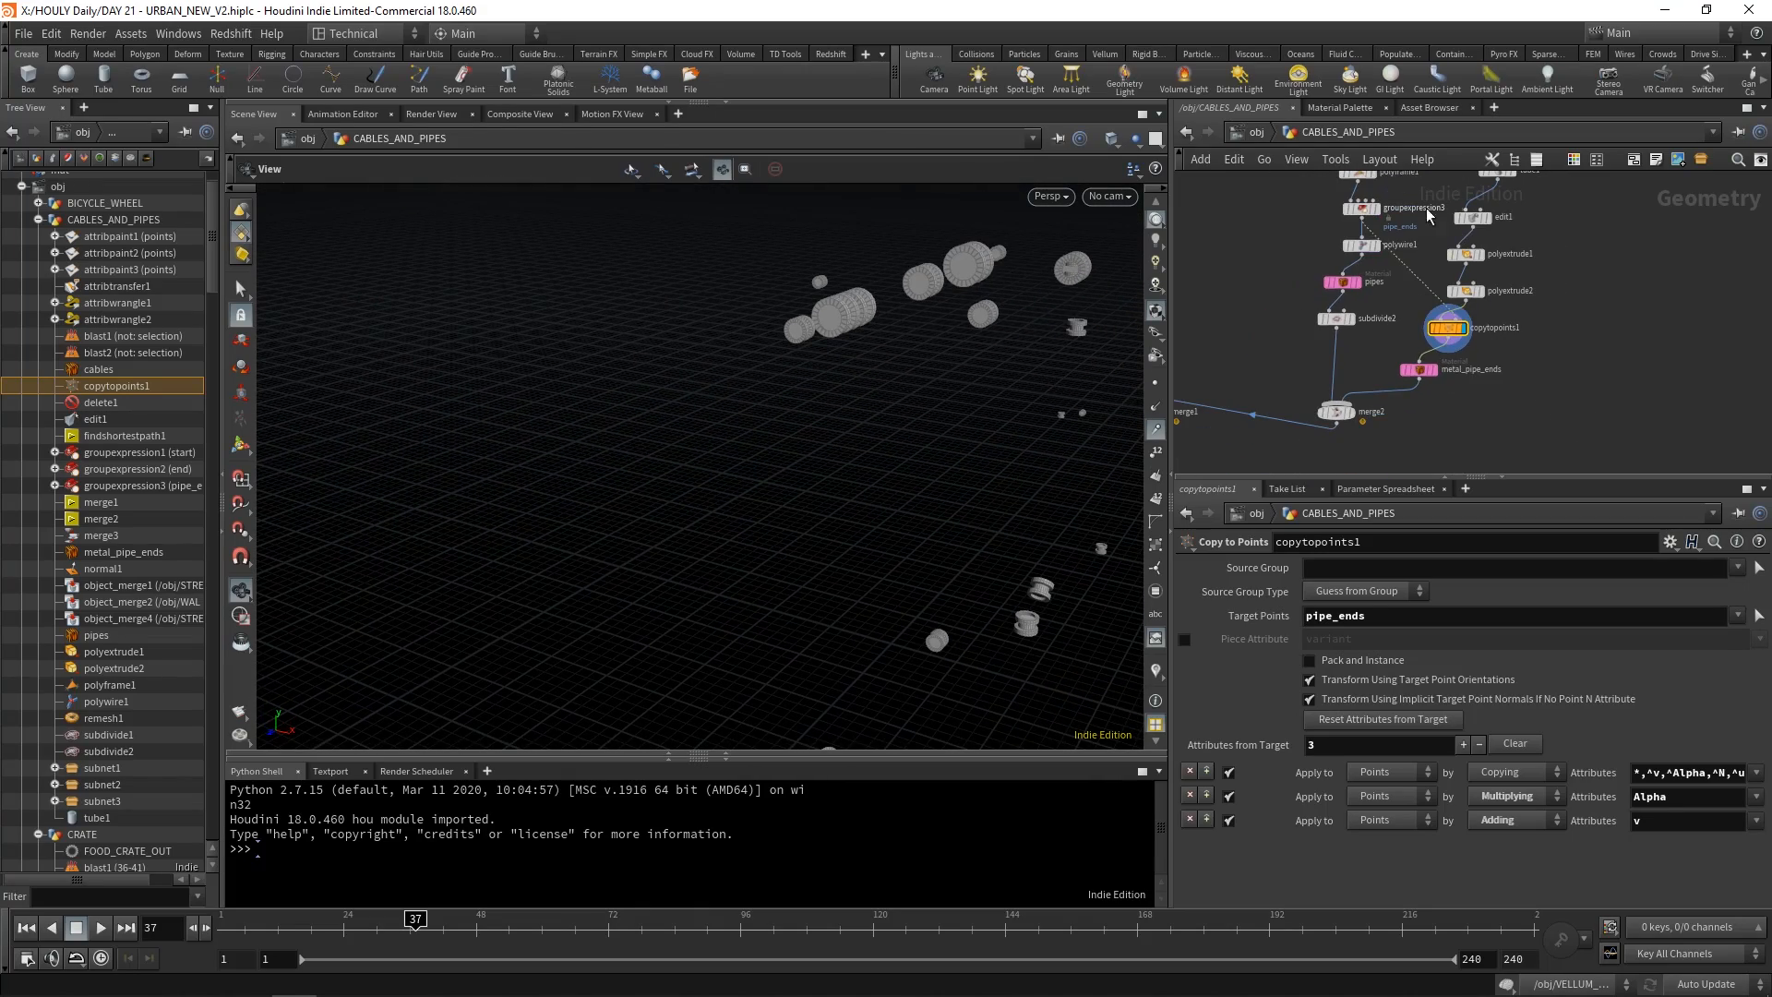
# Display subdivide2 and merge2 in turn and examine the subdivided pipes combined with their end pieces.
pyautogui.click(1352, 322)
pyautogui.scroll(-7, 840, 354)
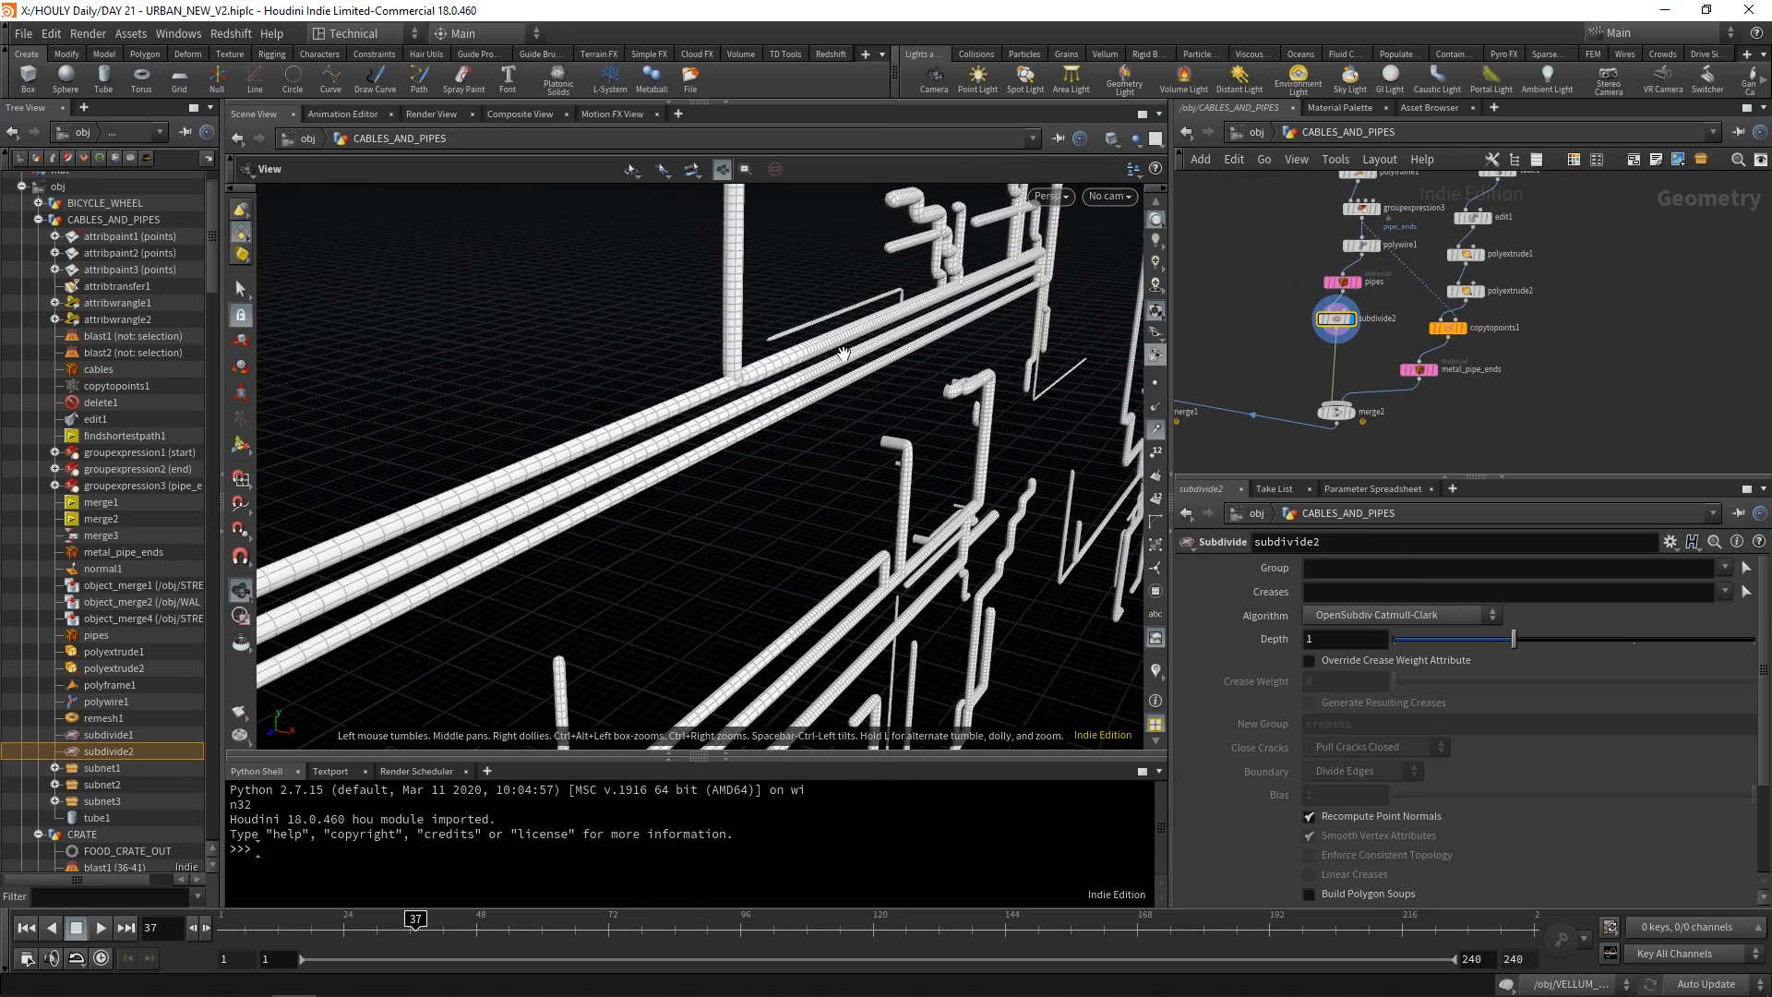
pyautogui.click(1350, 413)
pyautogui.moveTo(786, 366); pyautogui.dragTo(720, 364)
pyautogui.scroll(-3, 1495, 368)
# Display normal1 and examine the final merged cables and pipes up close.
pyautogui.click(1309, 406)
pyautogui.click(1305, 407)
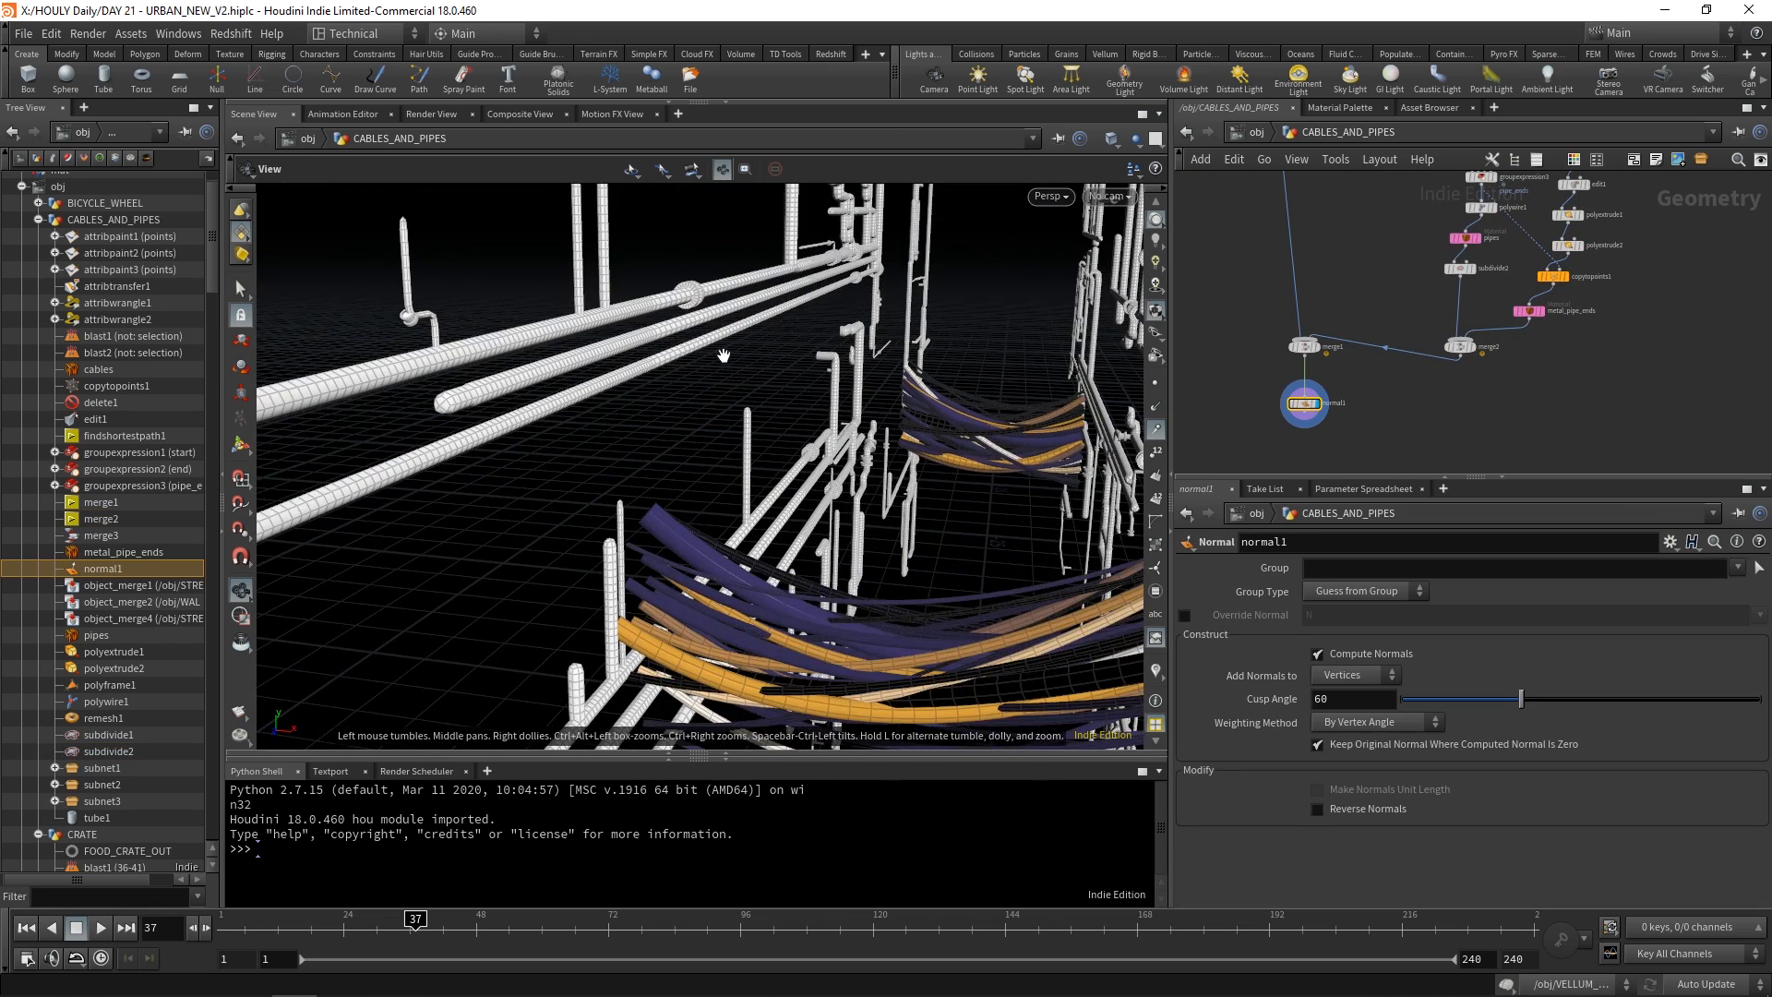
pyautogui.scroll(4, 703, 380)
pyautogui.moveTo(1331, 241); pyautogui.dragTo(1360, 372, button='middle')
pyautogui.scroll(1, 1339, 314)
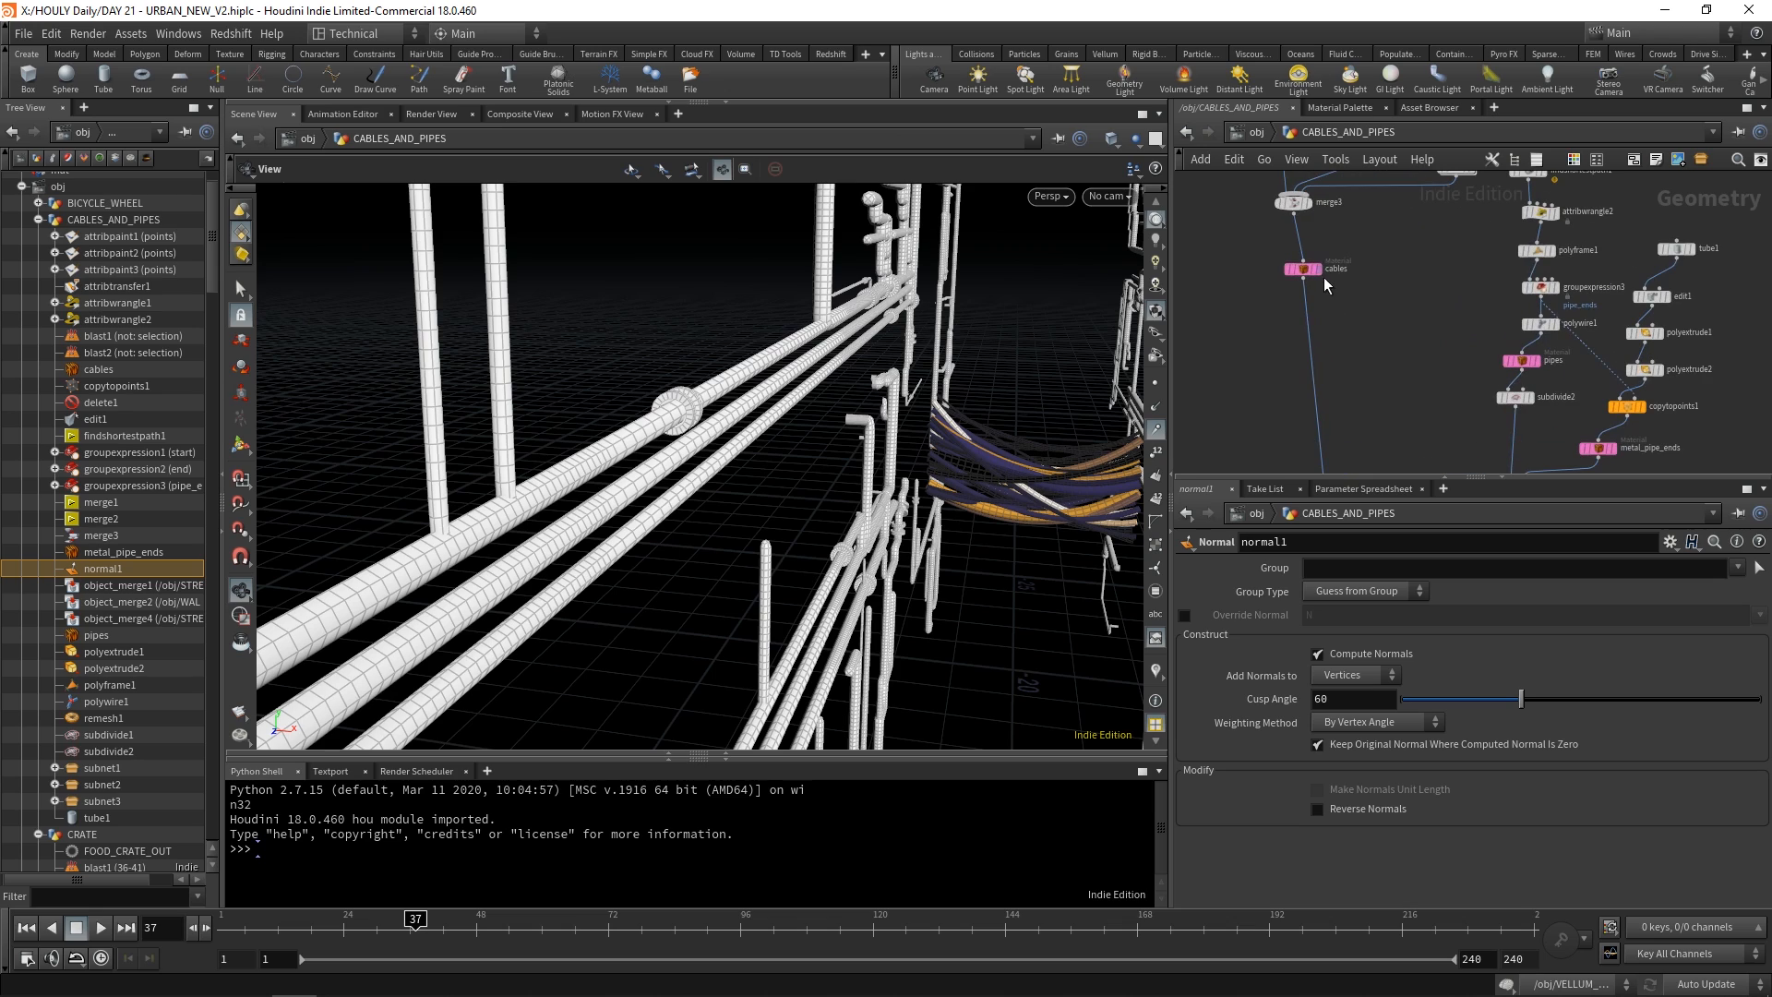
# Review the materials assigned by the cables, pipes and metal_pipe_ends nodes.
pyautogui.click(1317, 274)
pyautogui.moveTo(1518, 365); pyautogui.dragTo(1460, 283, button='middle')
pyautogui.scroll(1, 1466, 279)
pyautogui.click(1468, 279)
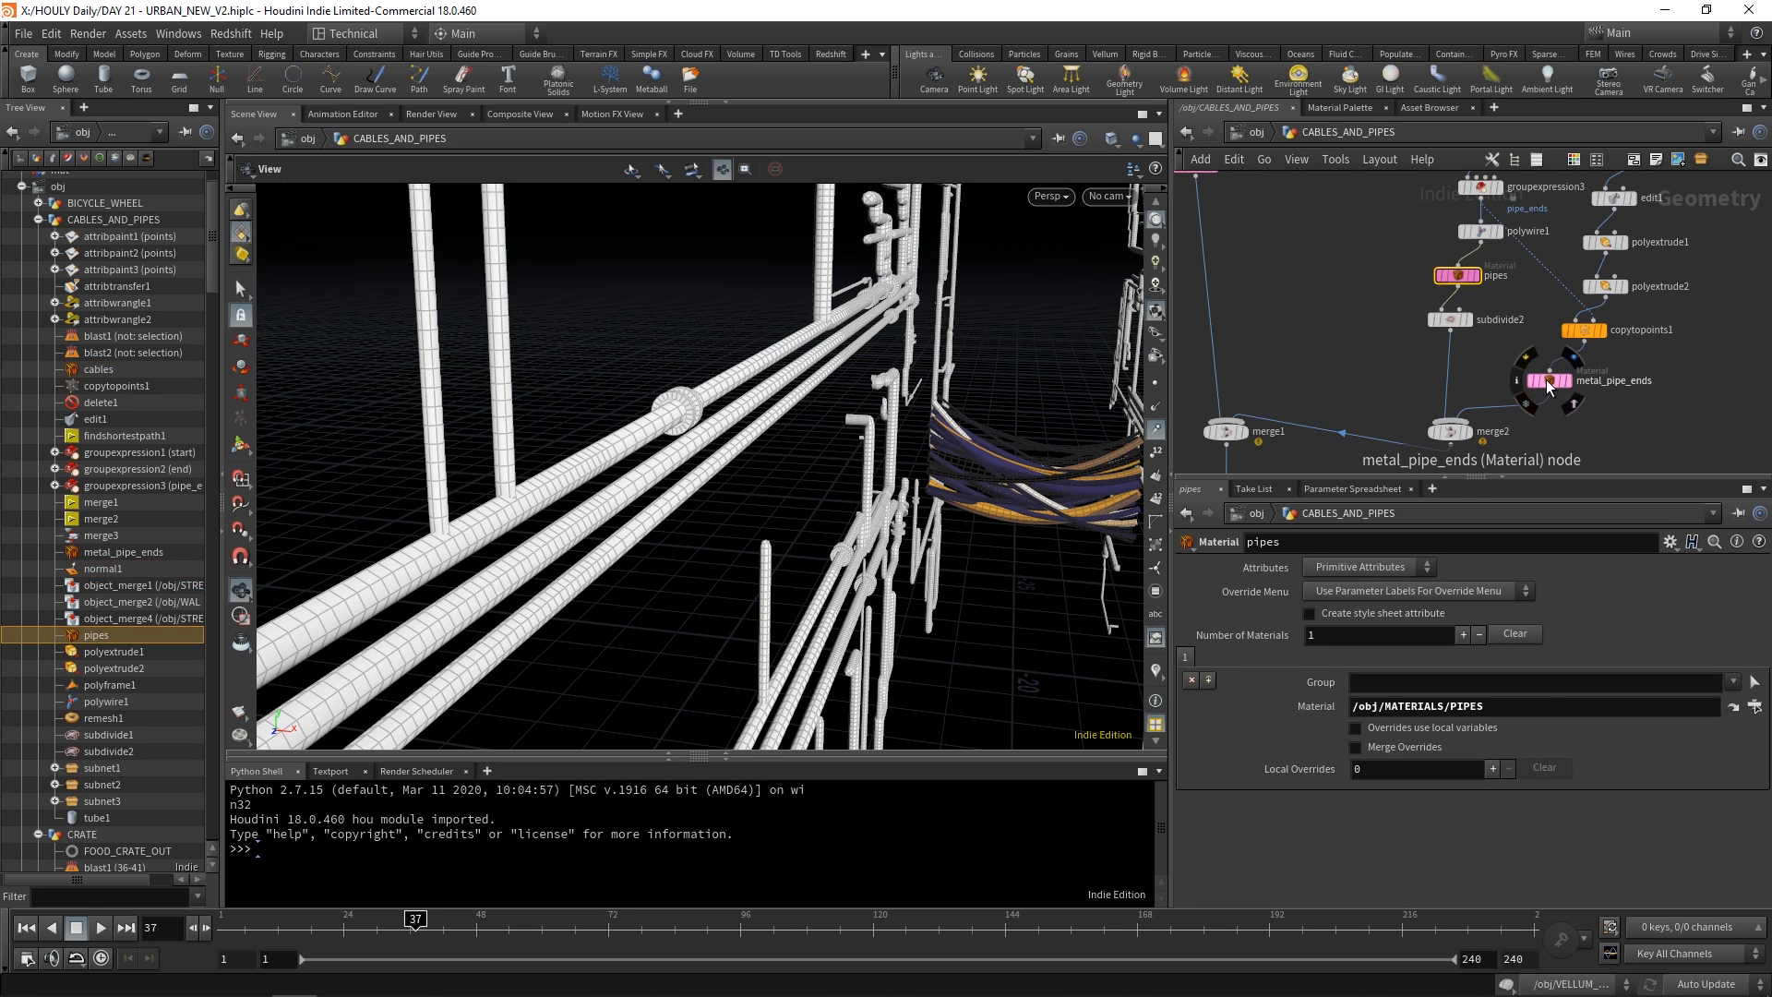
pyautogui.click(1550, 380)
pyautogui.moveTo(1562, 709); pyautogui.dragTo(1451, 707)
pyautogui.click(1466, 278)
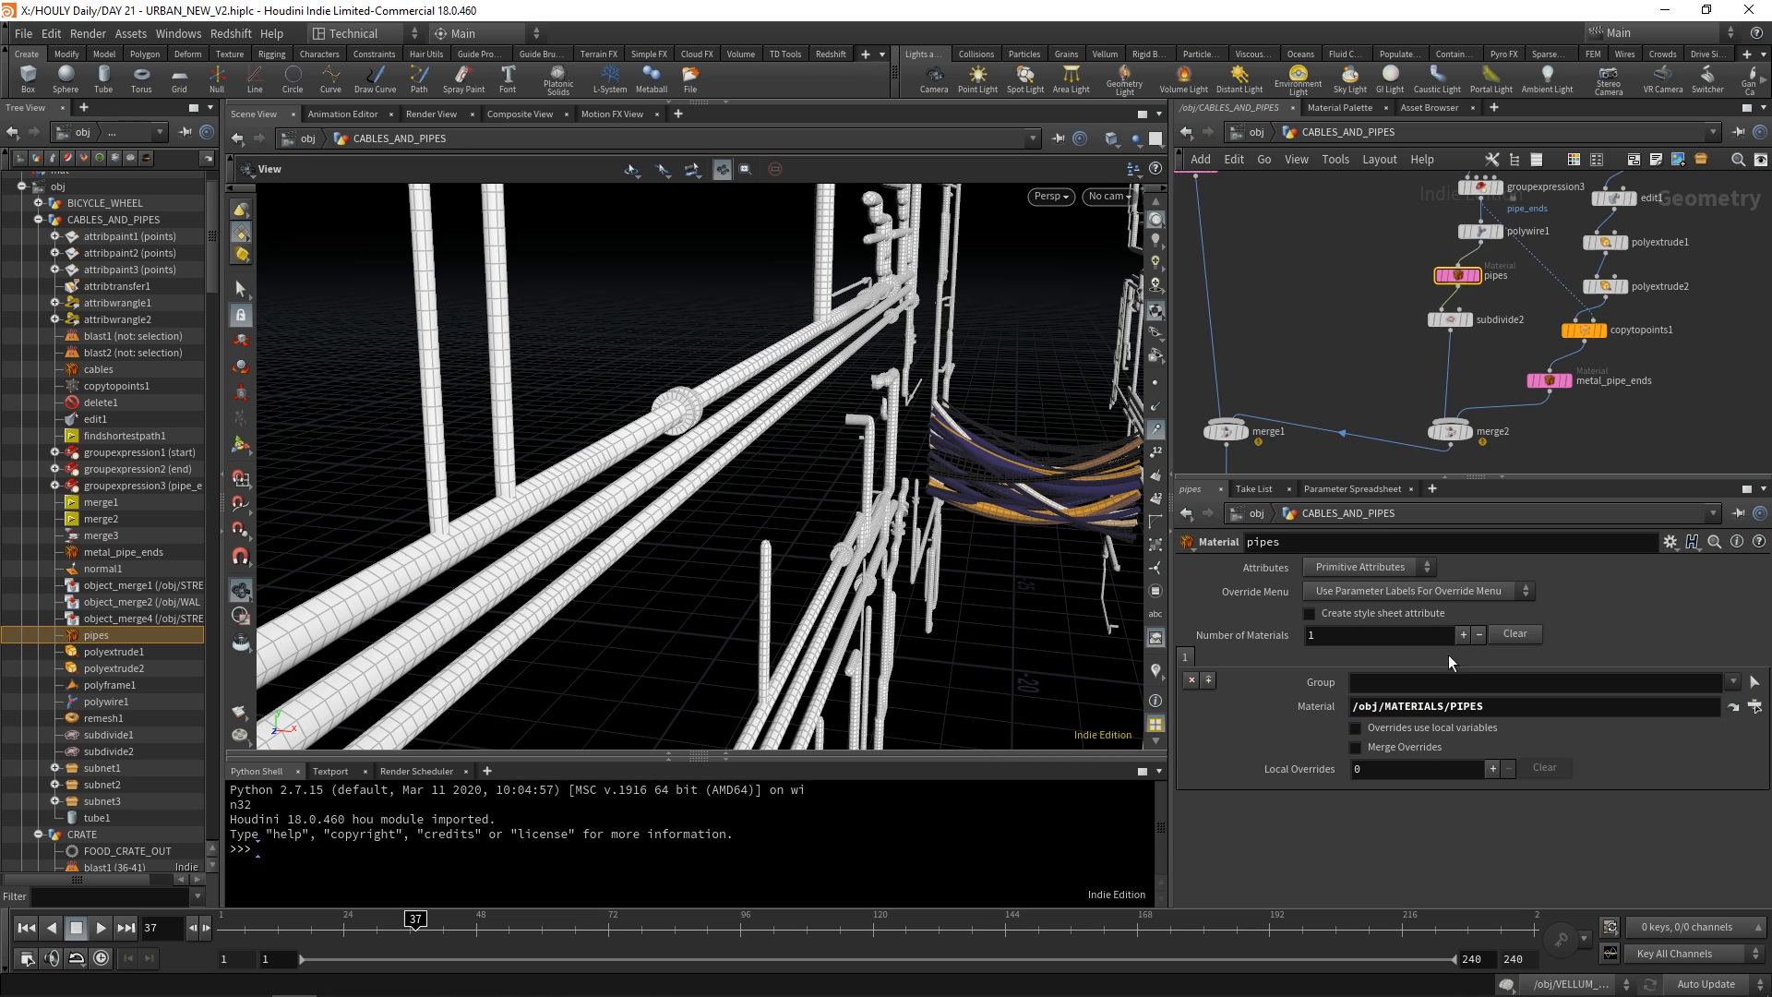
pyautogui.moveTo(1411, 326); pyautogui.dragTo(1468, 452, button='middle')
pyautogui.click(1257, 293)
pyautogui.moveTo(729, 461); pyautogui.dragTo(904, 439)
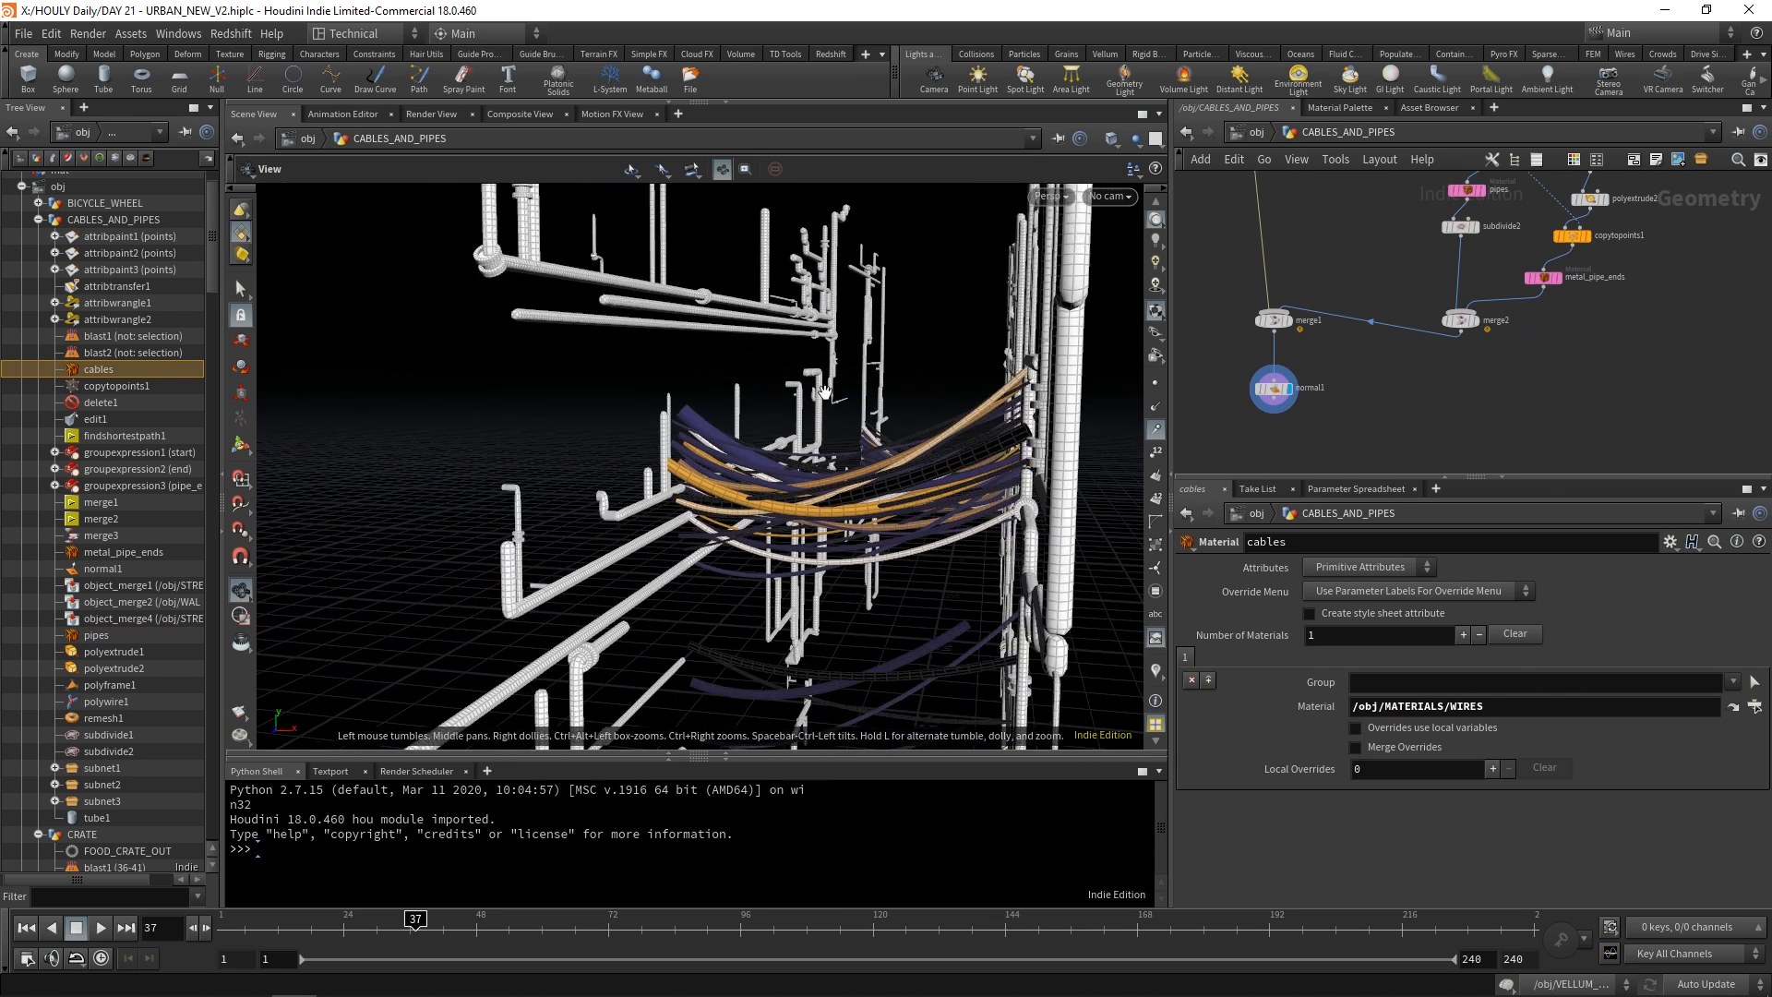
# Return to the object level and examine the cables, pipes and hanging sign within the whole alley scene.
pyautogui.click(1264, 138)
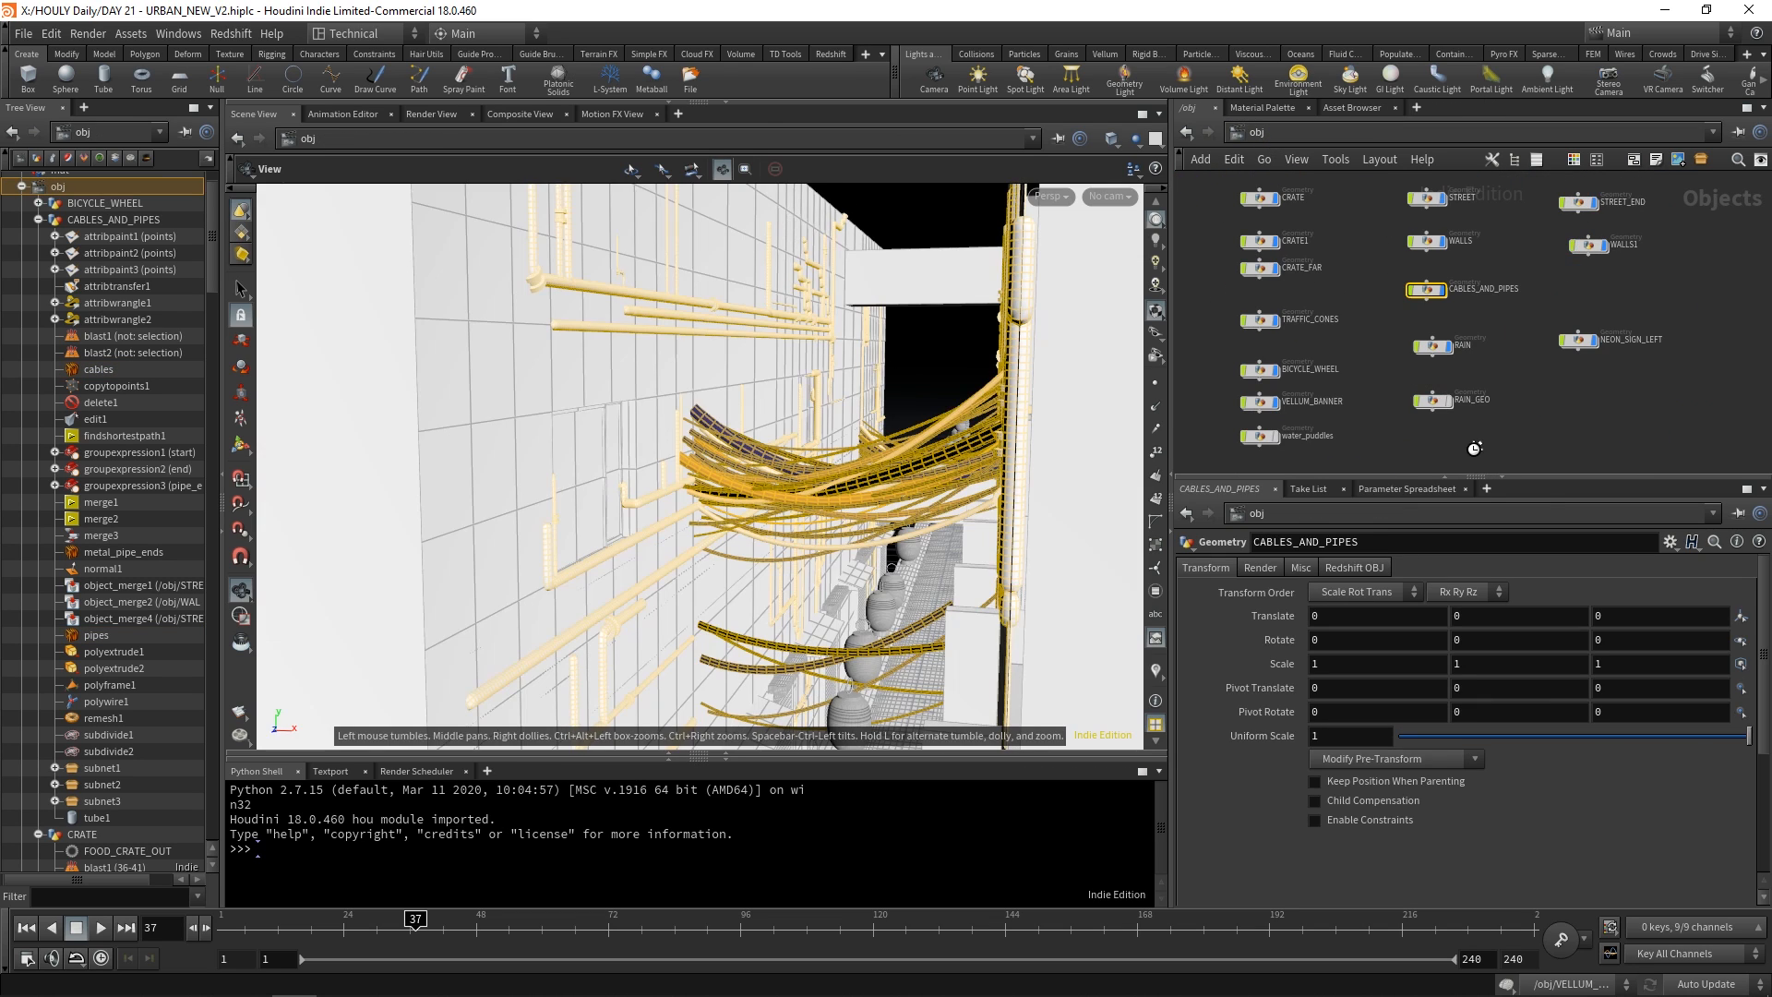
pyautogui.click(1466, 438)
pyautogui.moveTo(876, 418); pyautogui.dragTo(990, 407)
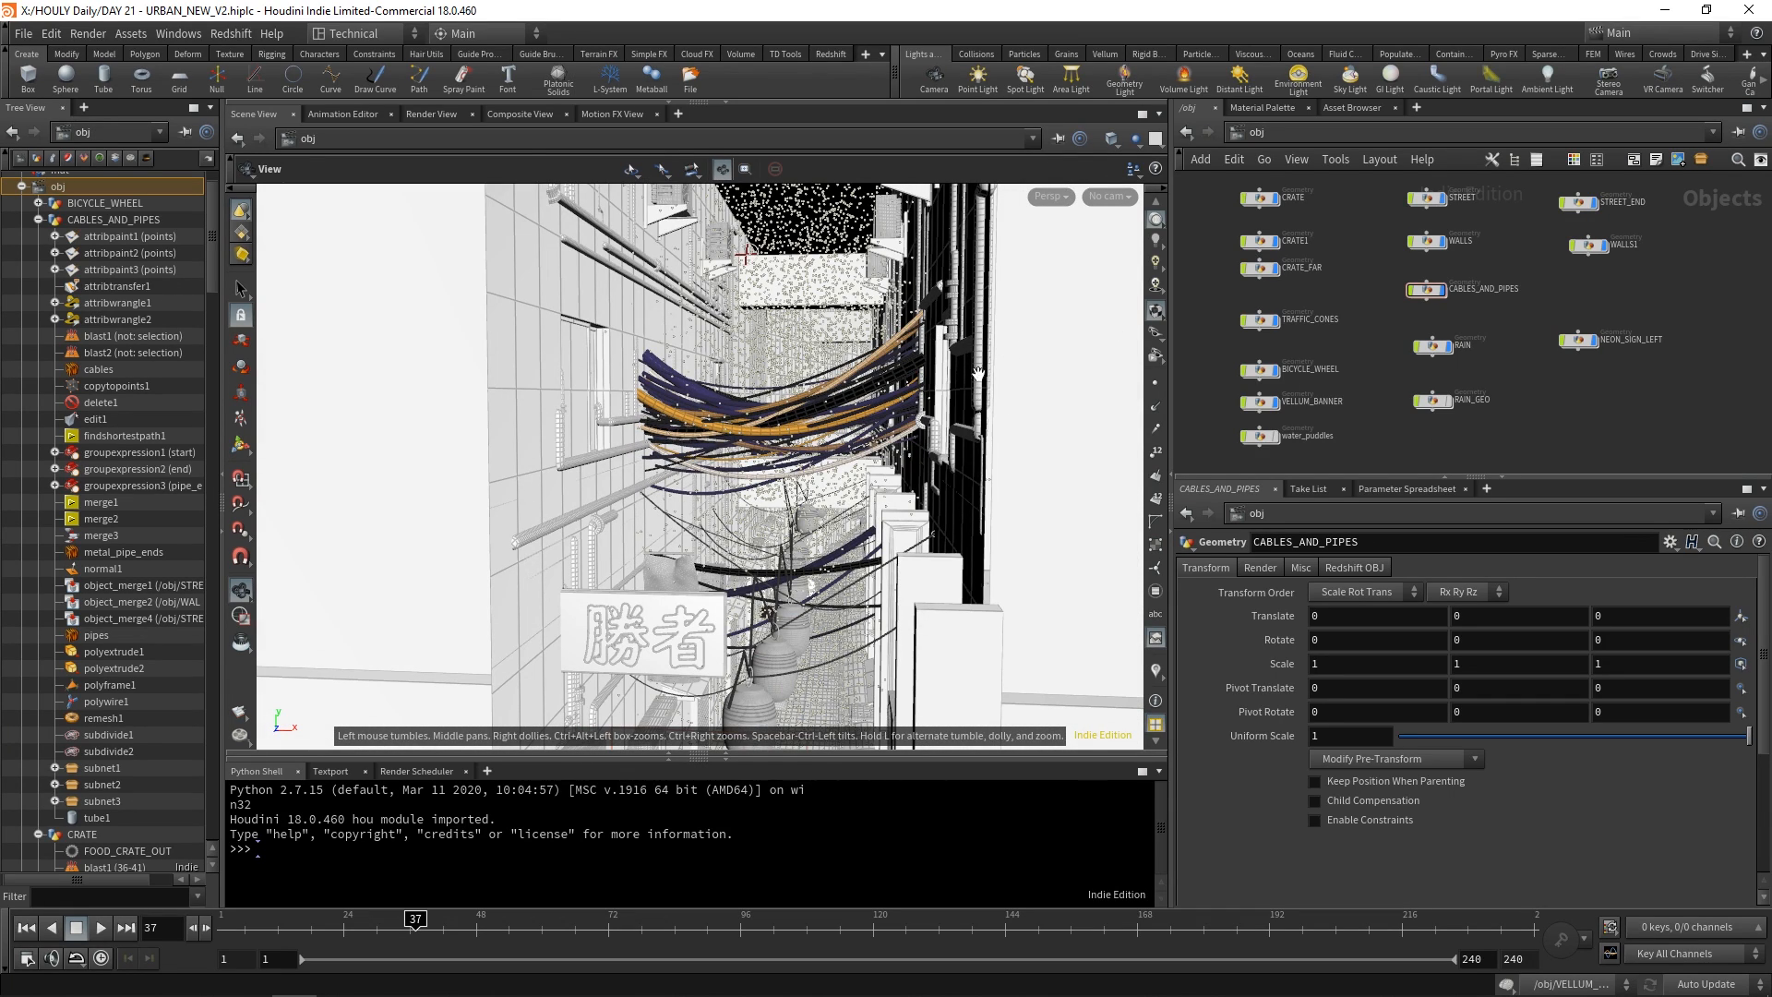
pyautogui.moveTo(1486, 229); pyautogui.dragTo(1499, 315, button='middle')
pyautogui.moveTo(693, 617); pyautogui.dragTo(754, 358, button='middle')
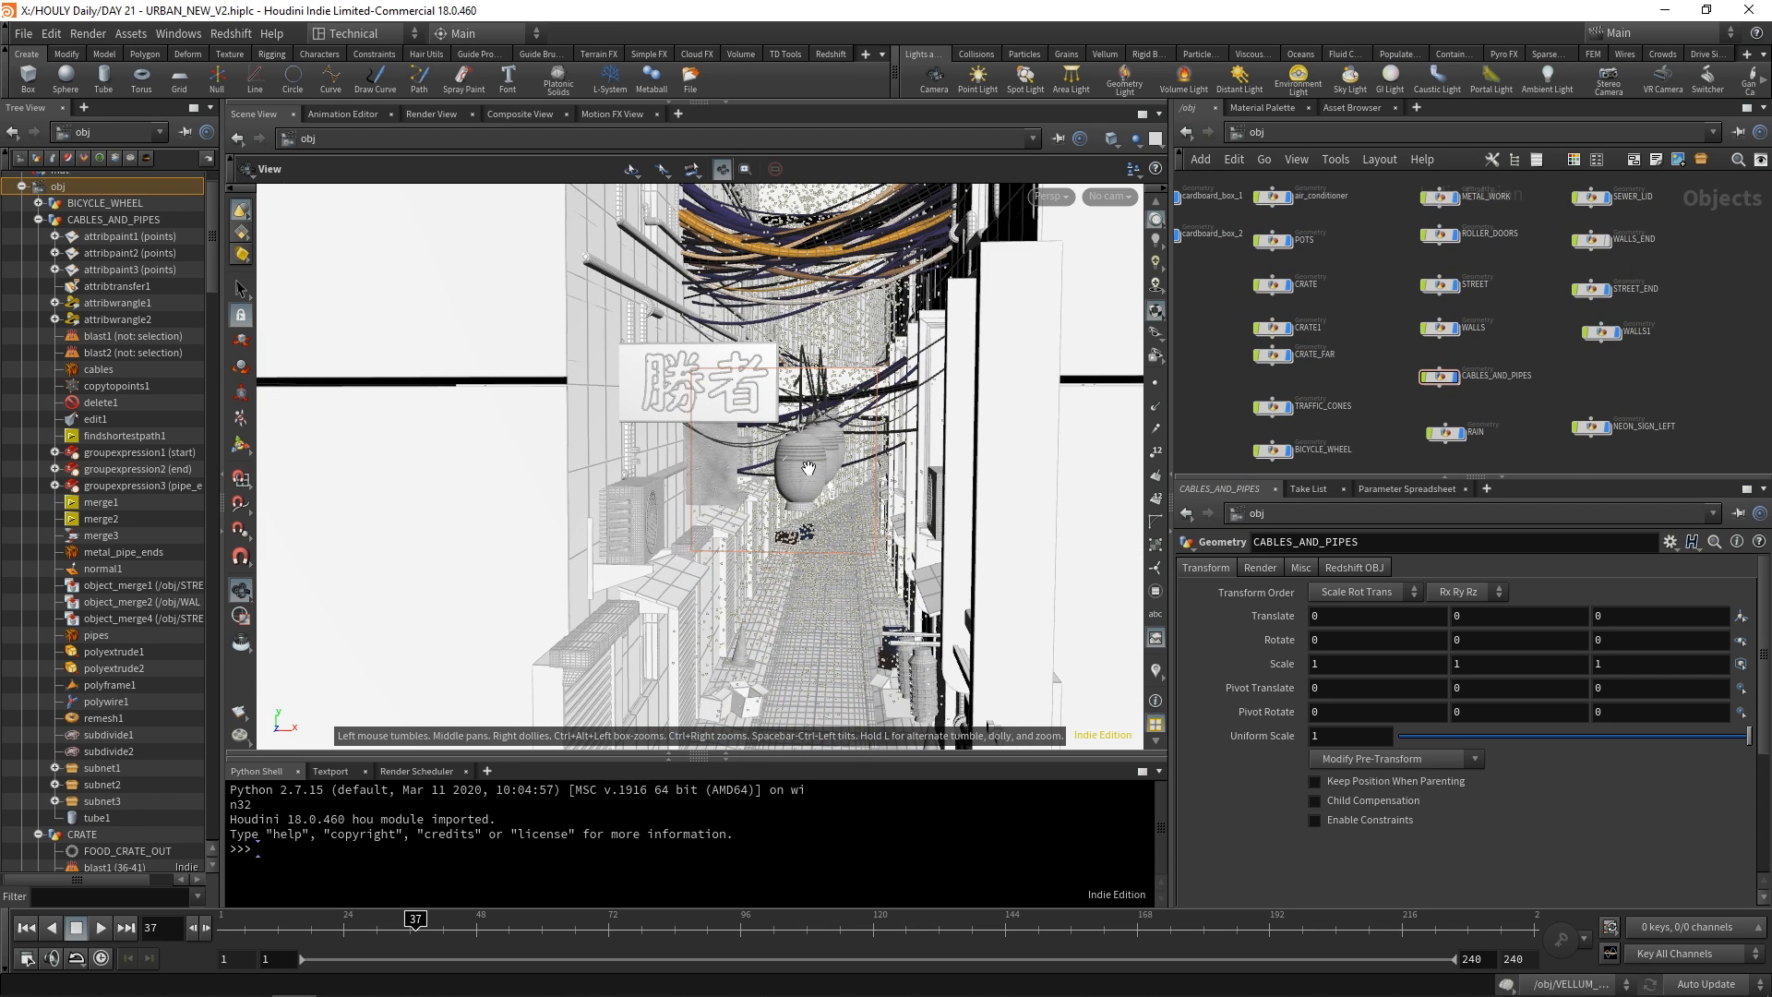
pyautogui.moveTo(1390, 362); pyautogui.dragTo(1468, 370, button='middle')
pyautogui.moveTo(679, 376)
pyautogui.mouseDown()
pyautogui.moveTo(699, 380)
pyautogui.moveTo(674, 392)
pyautogui.mouseUp()
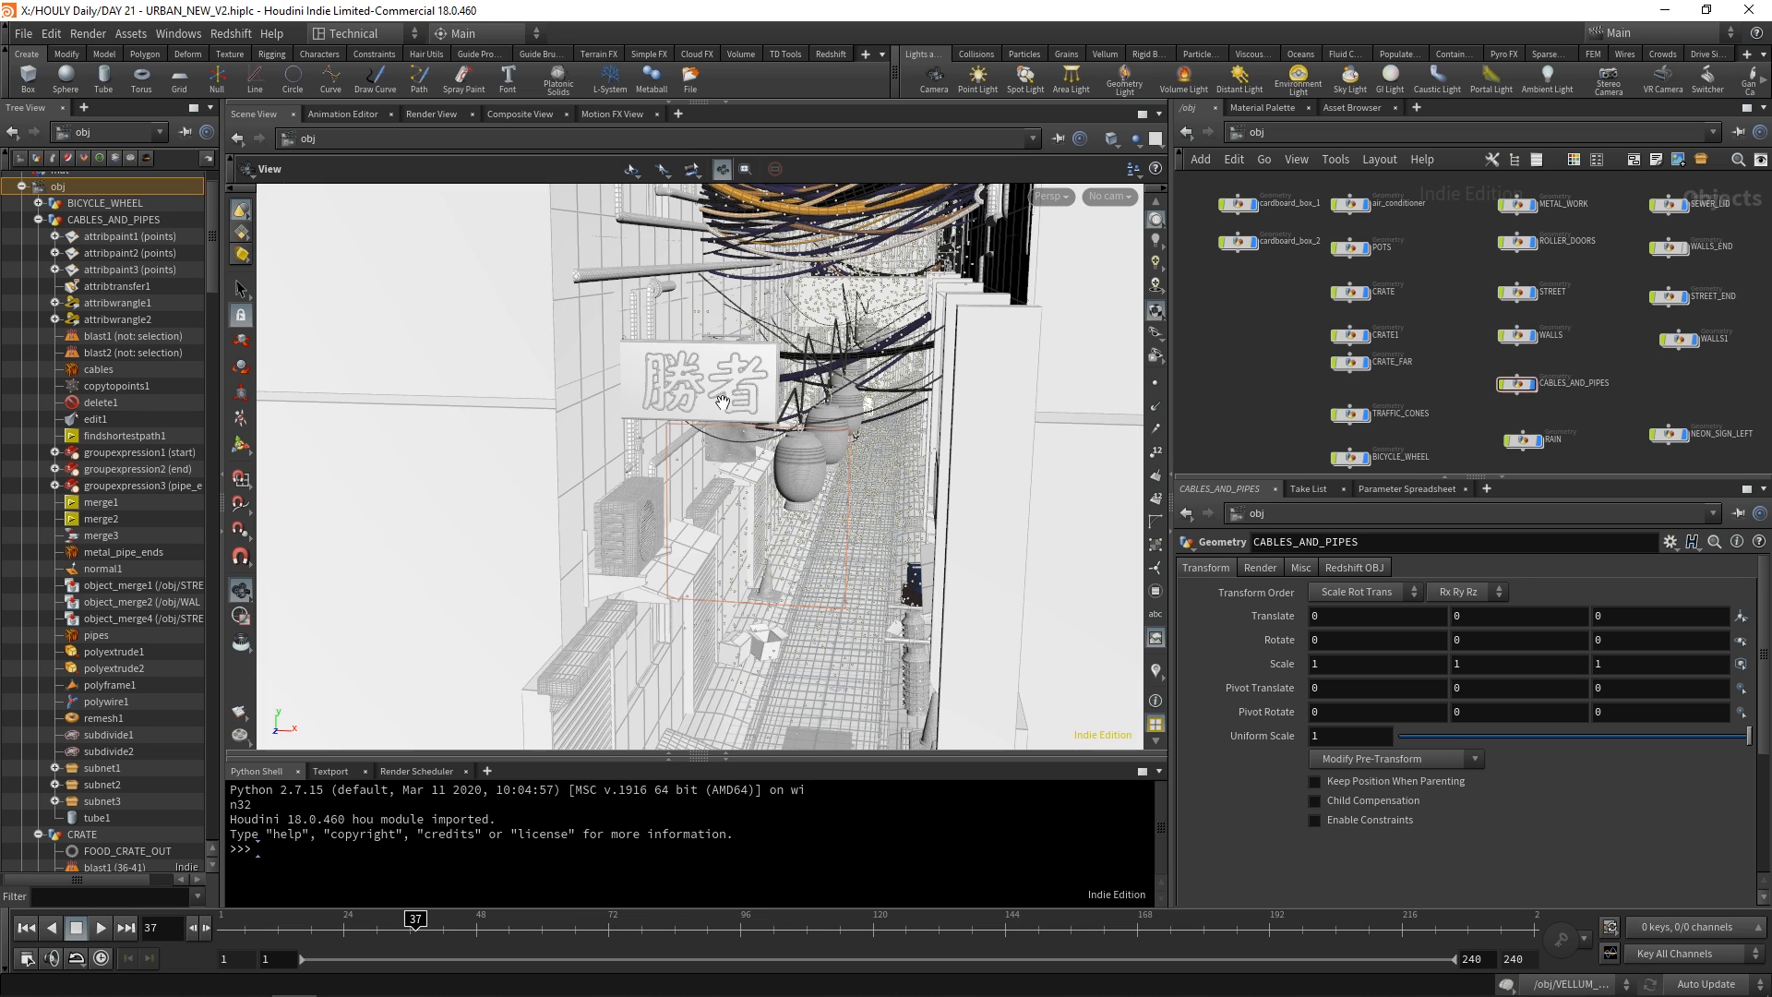
pyautogui.moveTo(723, 402); pyautogui.dragTo(765, 426)
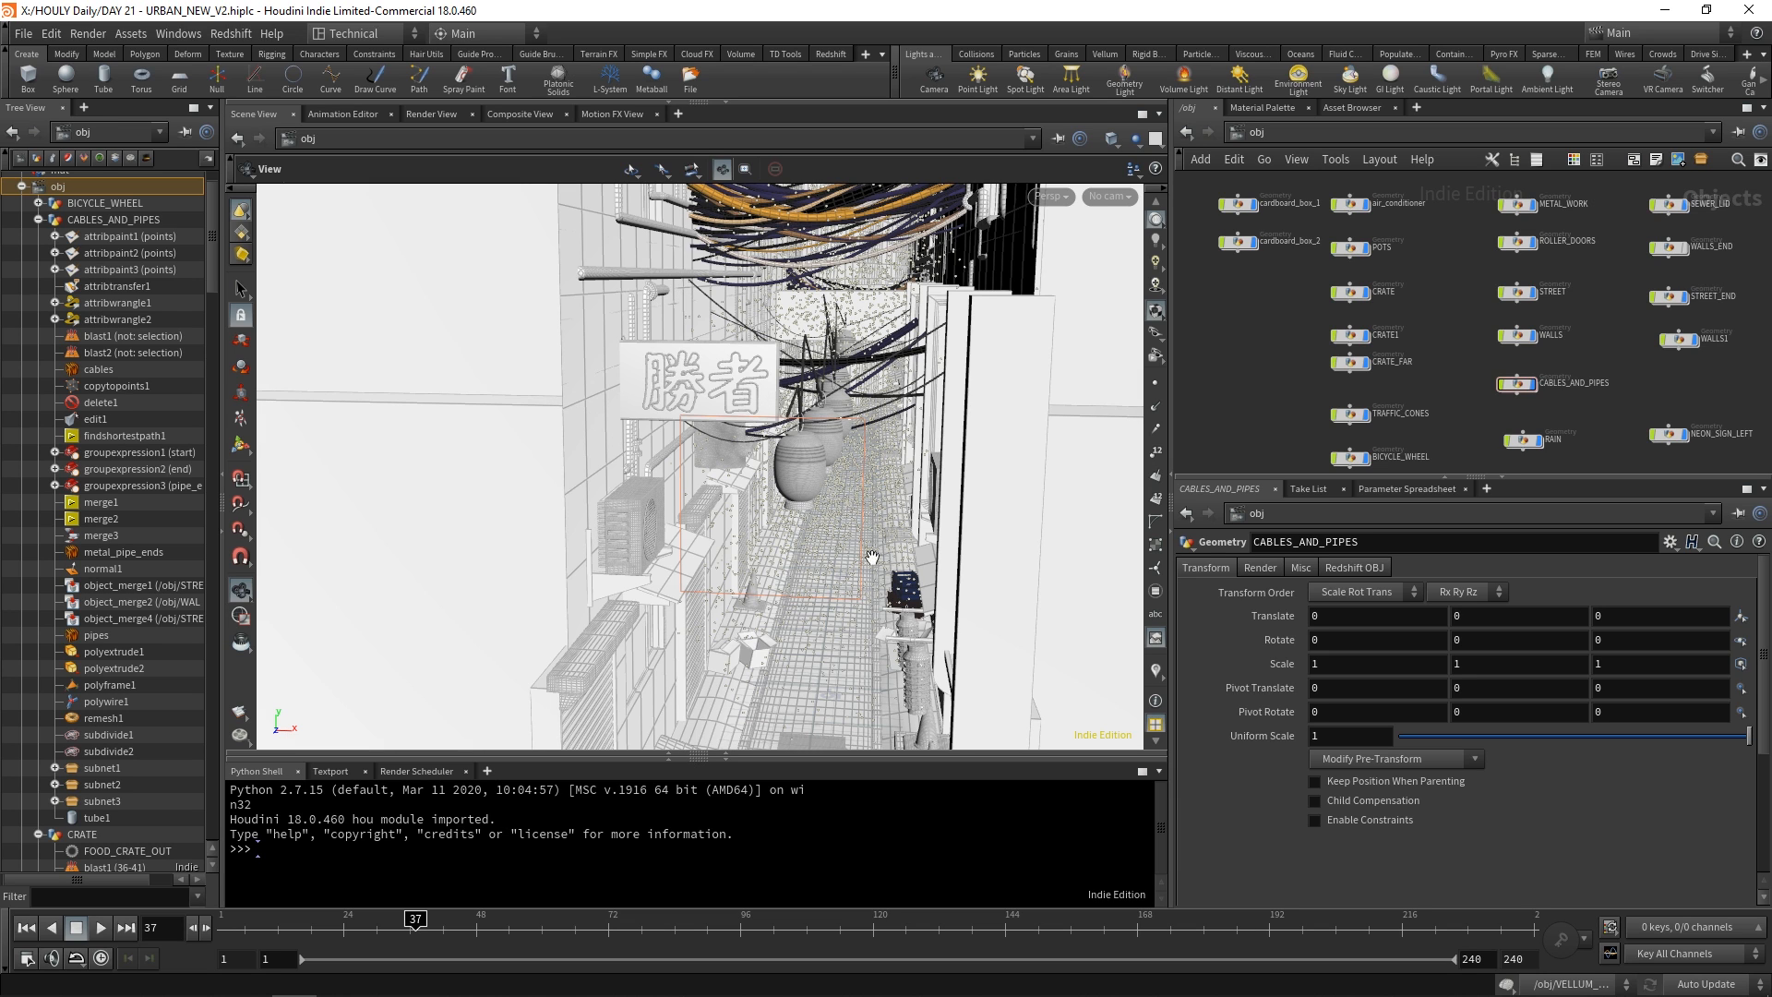
pyautogui.moveTo(1475, 338); pyautogui.dragTo(1364, 297, button='middle')
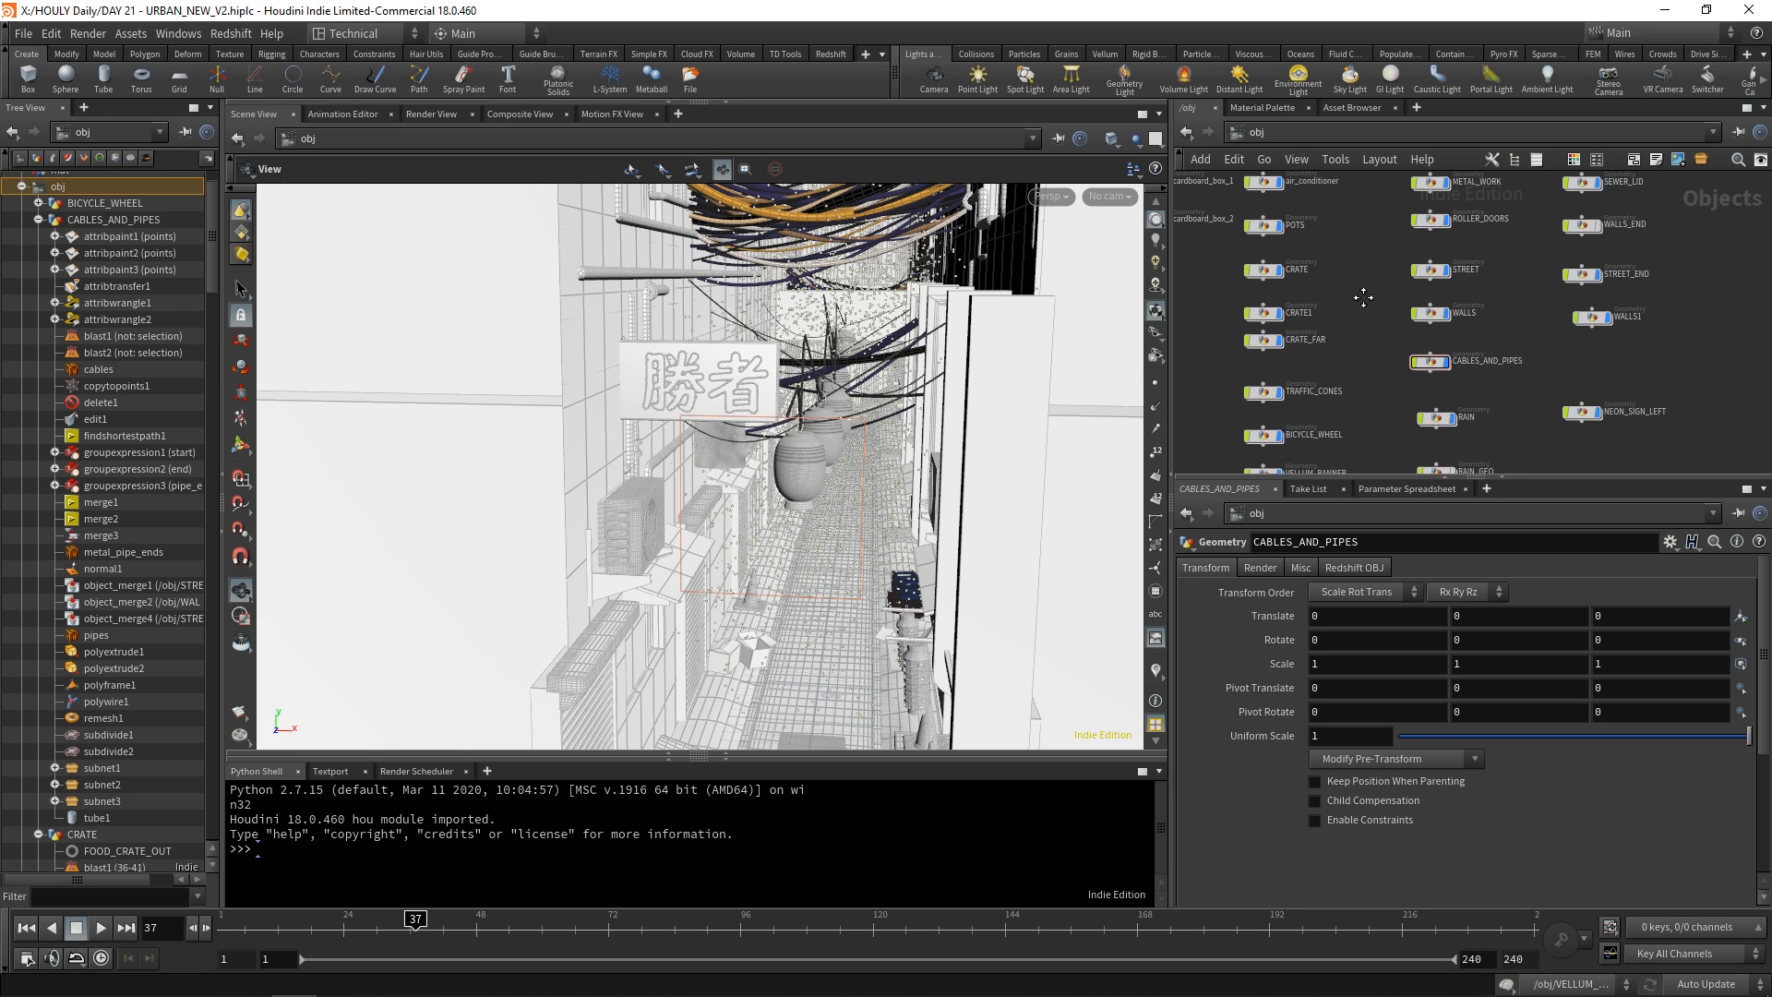
# Open the NEON_SIGN_LEFT network and examine the finished sign from the side.
pyautogui.doubleClick(1583, 418)
pyautogui.moveTo(922, 379); pyautogui.dragTo(868, 429, button='right')
pyautogui.moveTo(867, 429); pyautogui.dragTo(695, 407)
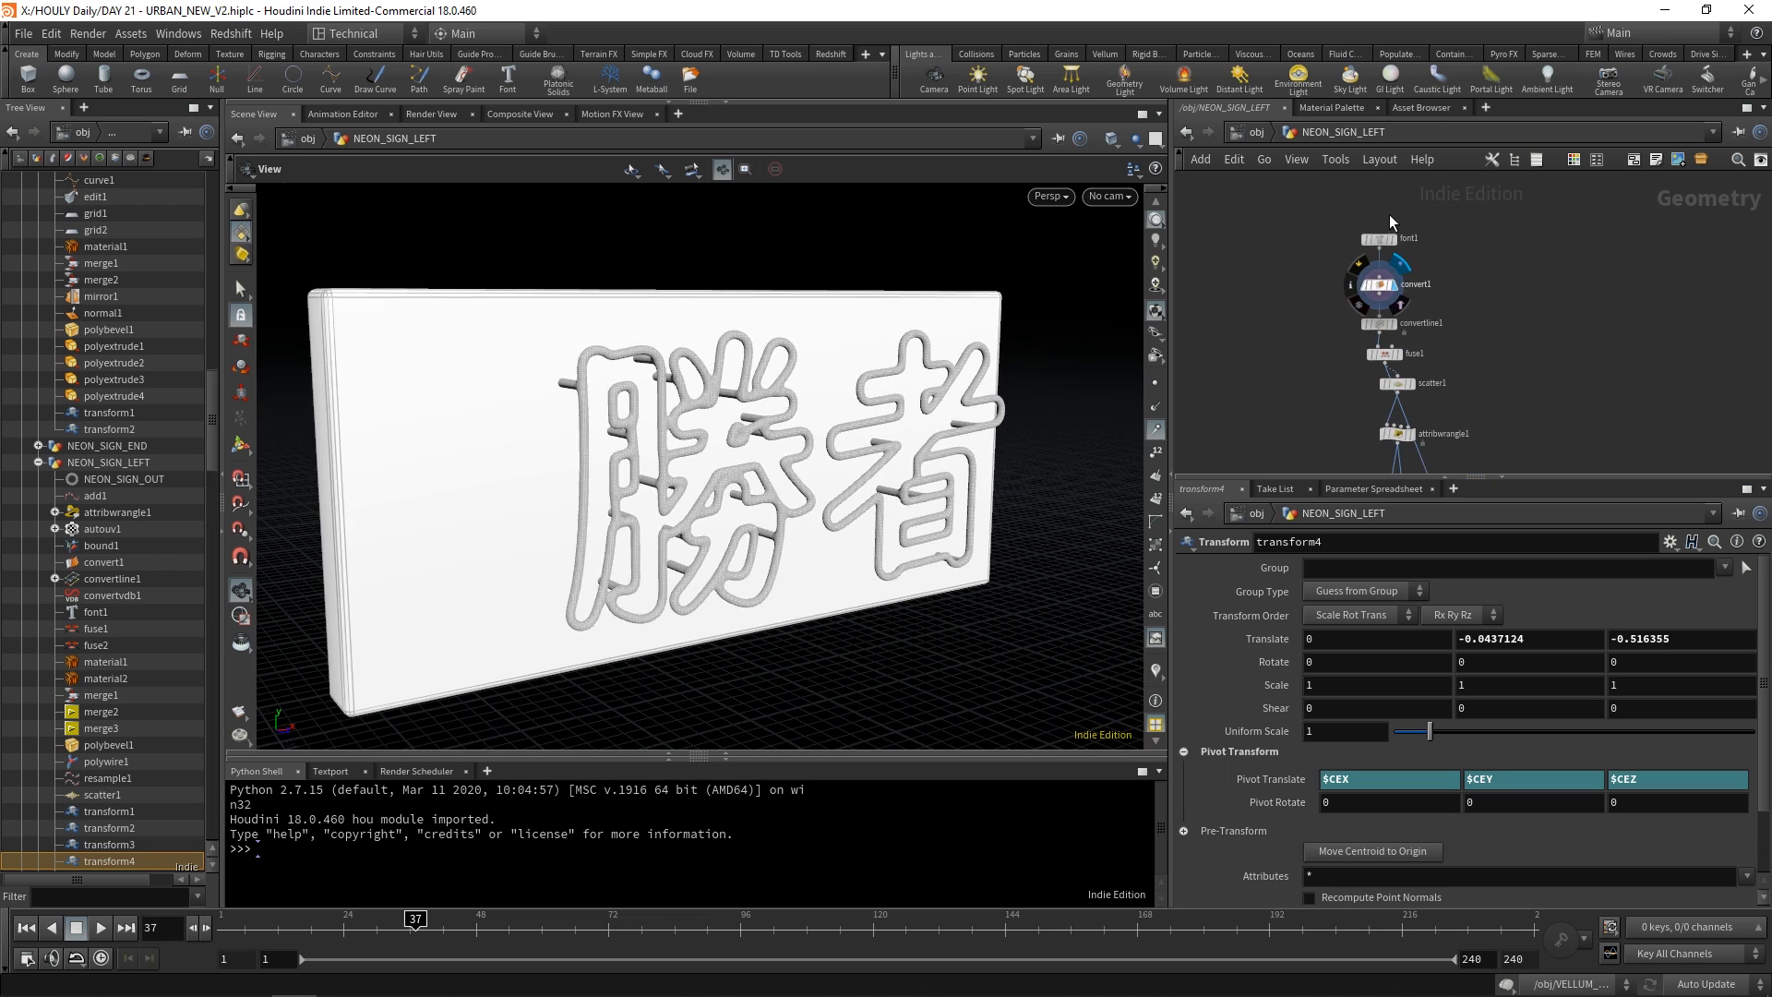
# Display font1 and review its sign text and the list of available fonts, keeping the current font.
pyautogui.click(1393, 284)
pyautogui.click(1393, 241)
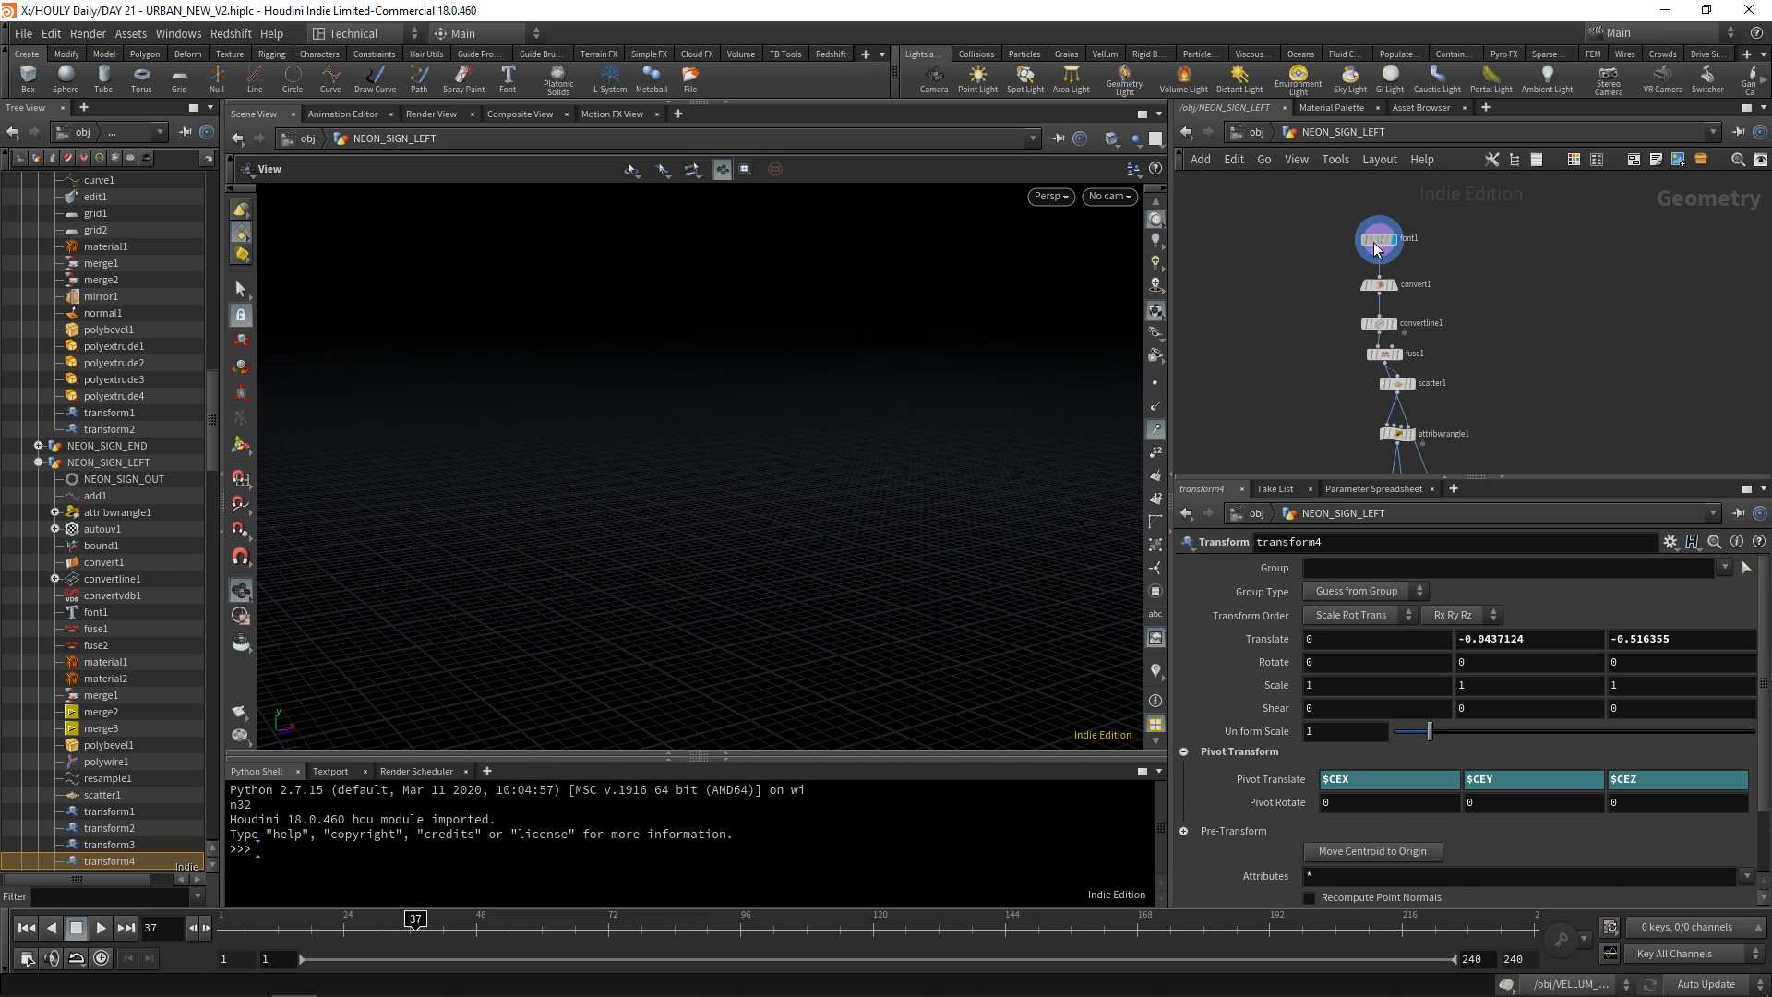
pyautogui.click(1381, 242)
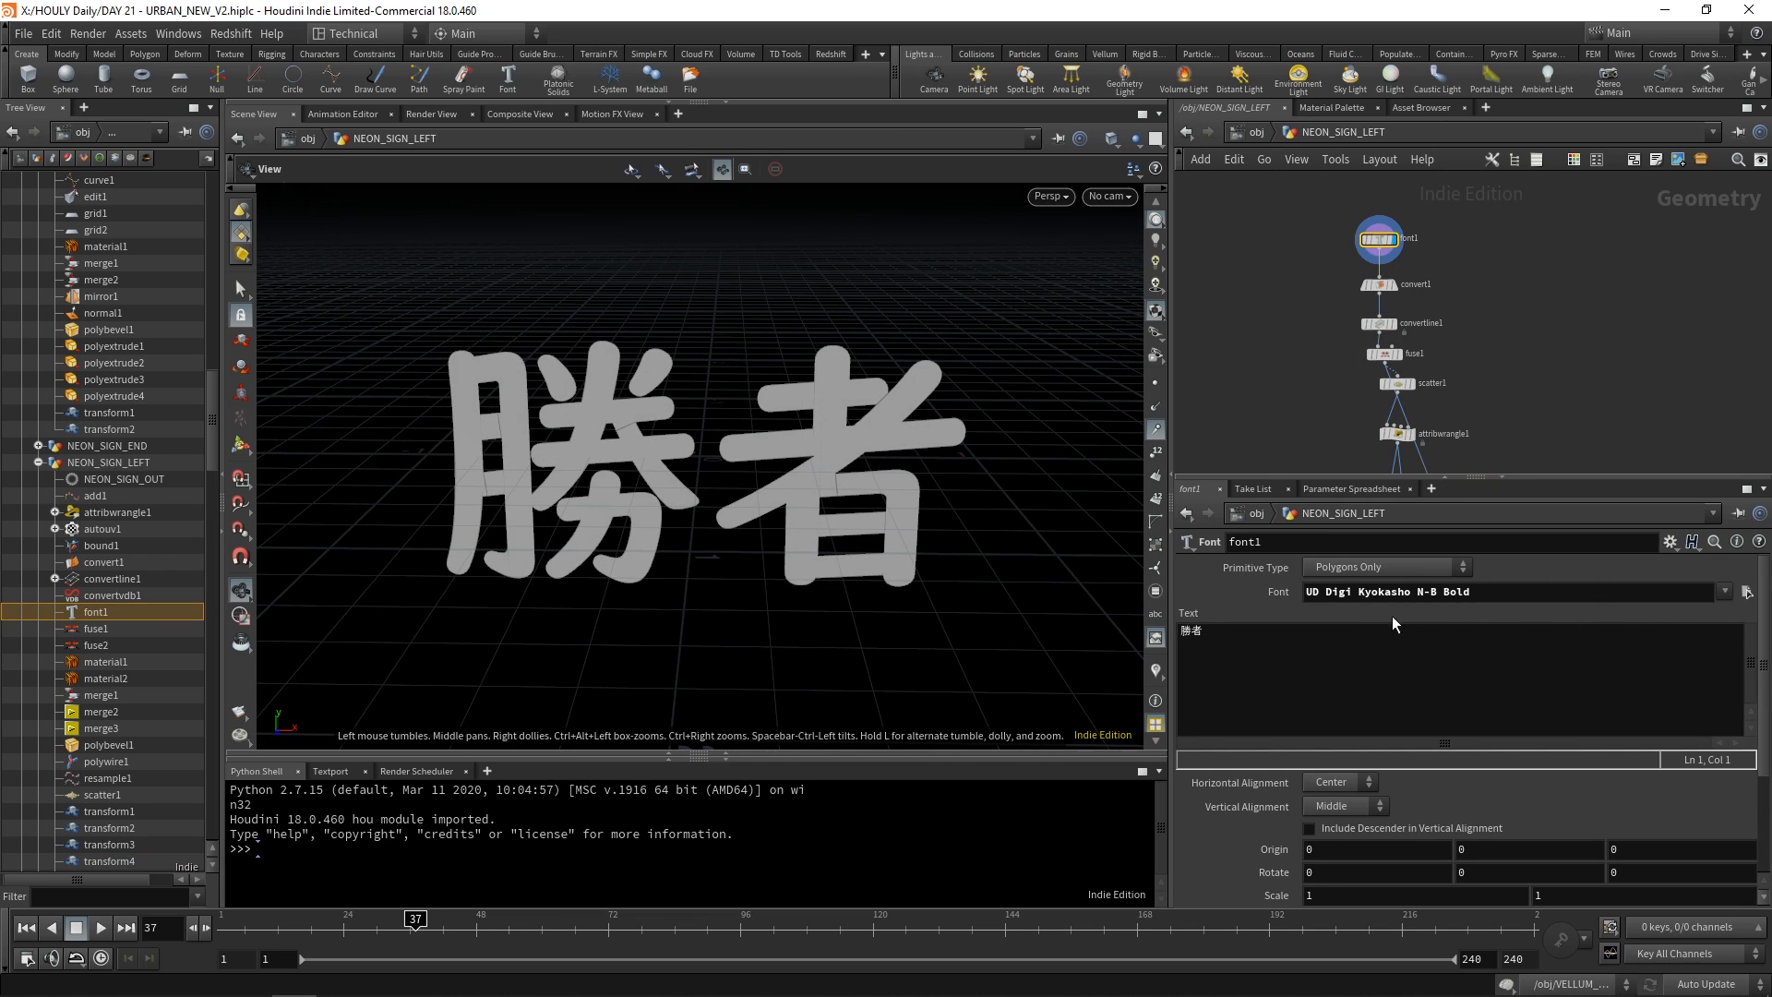
pyautogui.click(1725, 592)
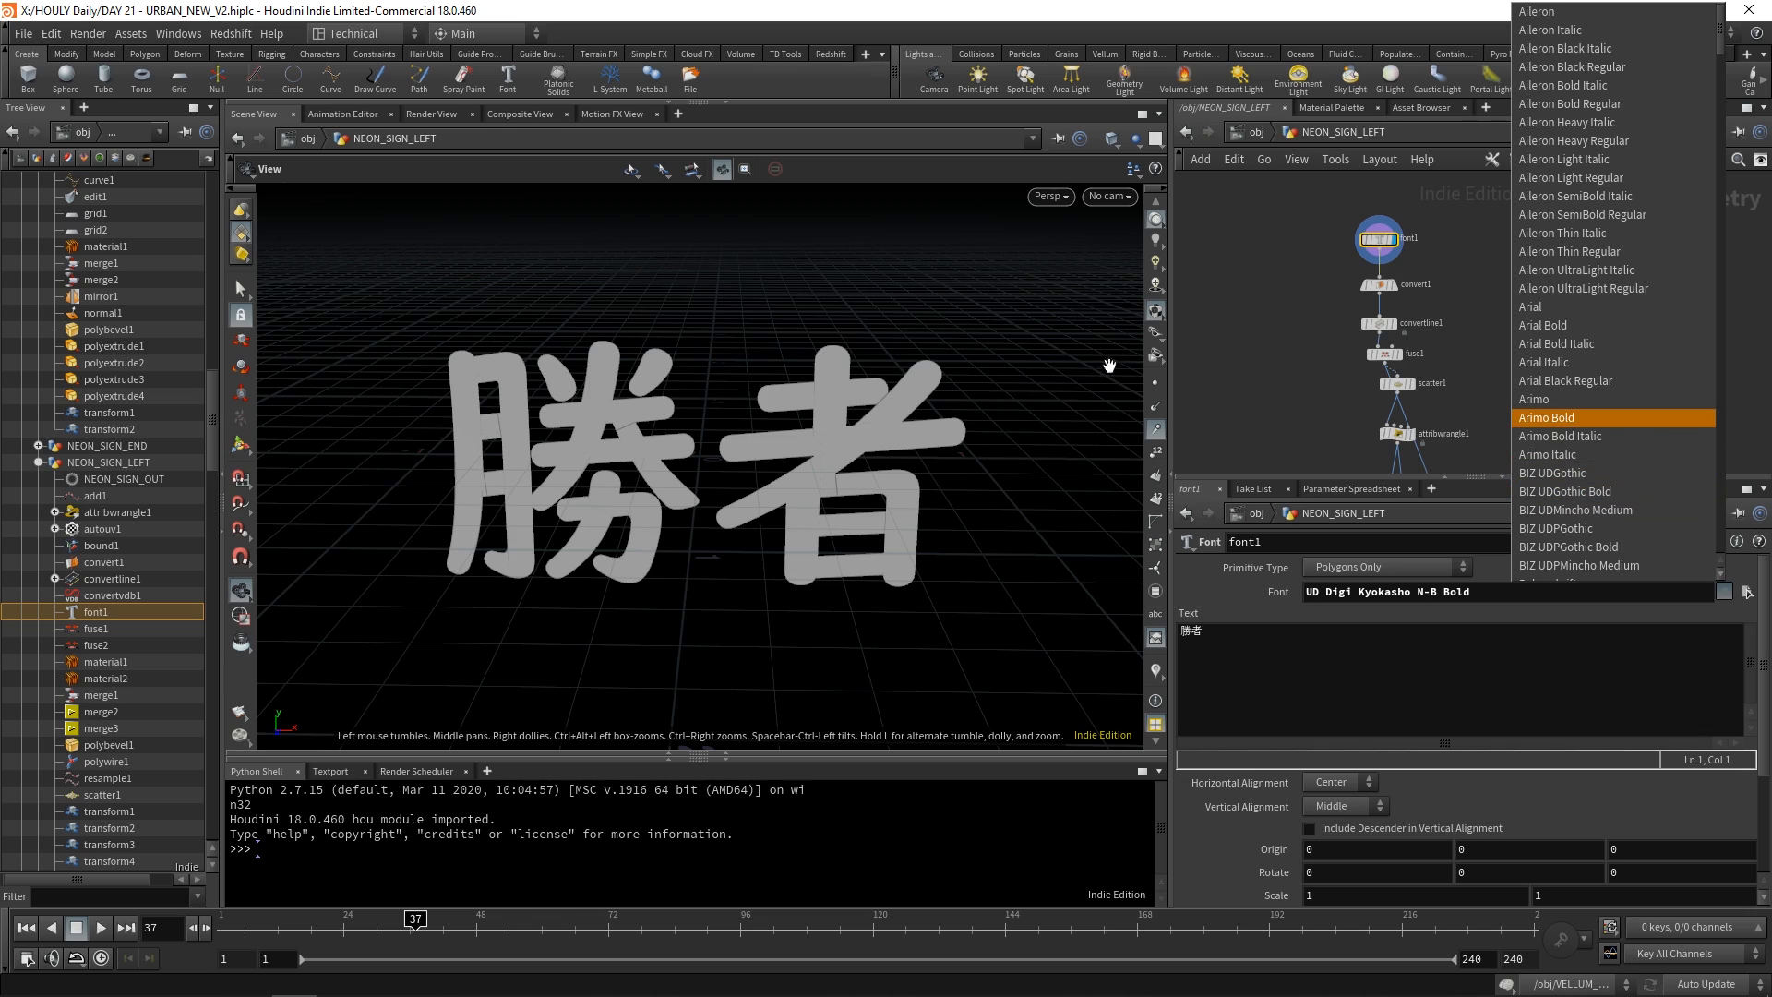
pyautogui.click(1315, 399)
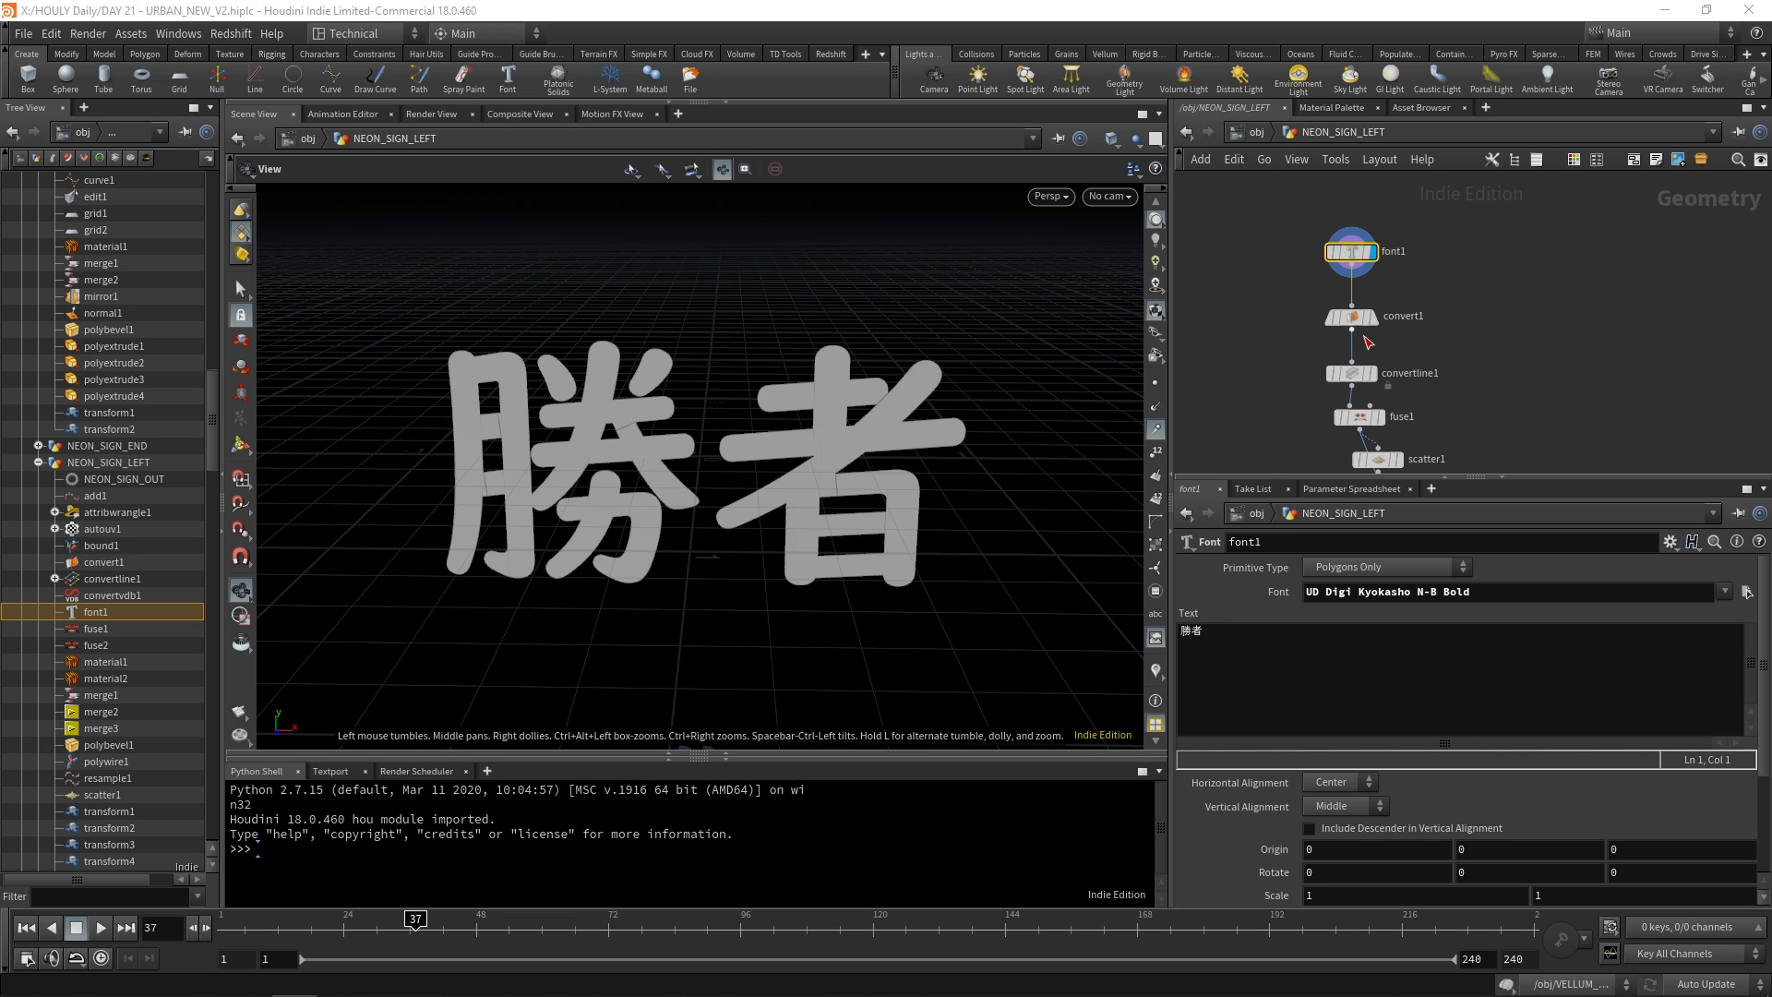
# Display convert1 and convertline1 in turn and examine the sign text's conversion to curve outlines.
pyautogui.click(1352, 325)
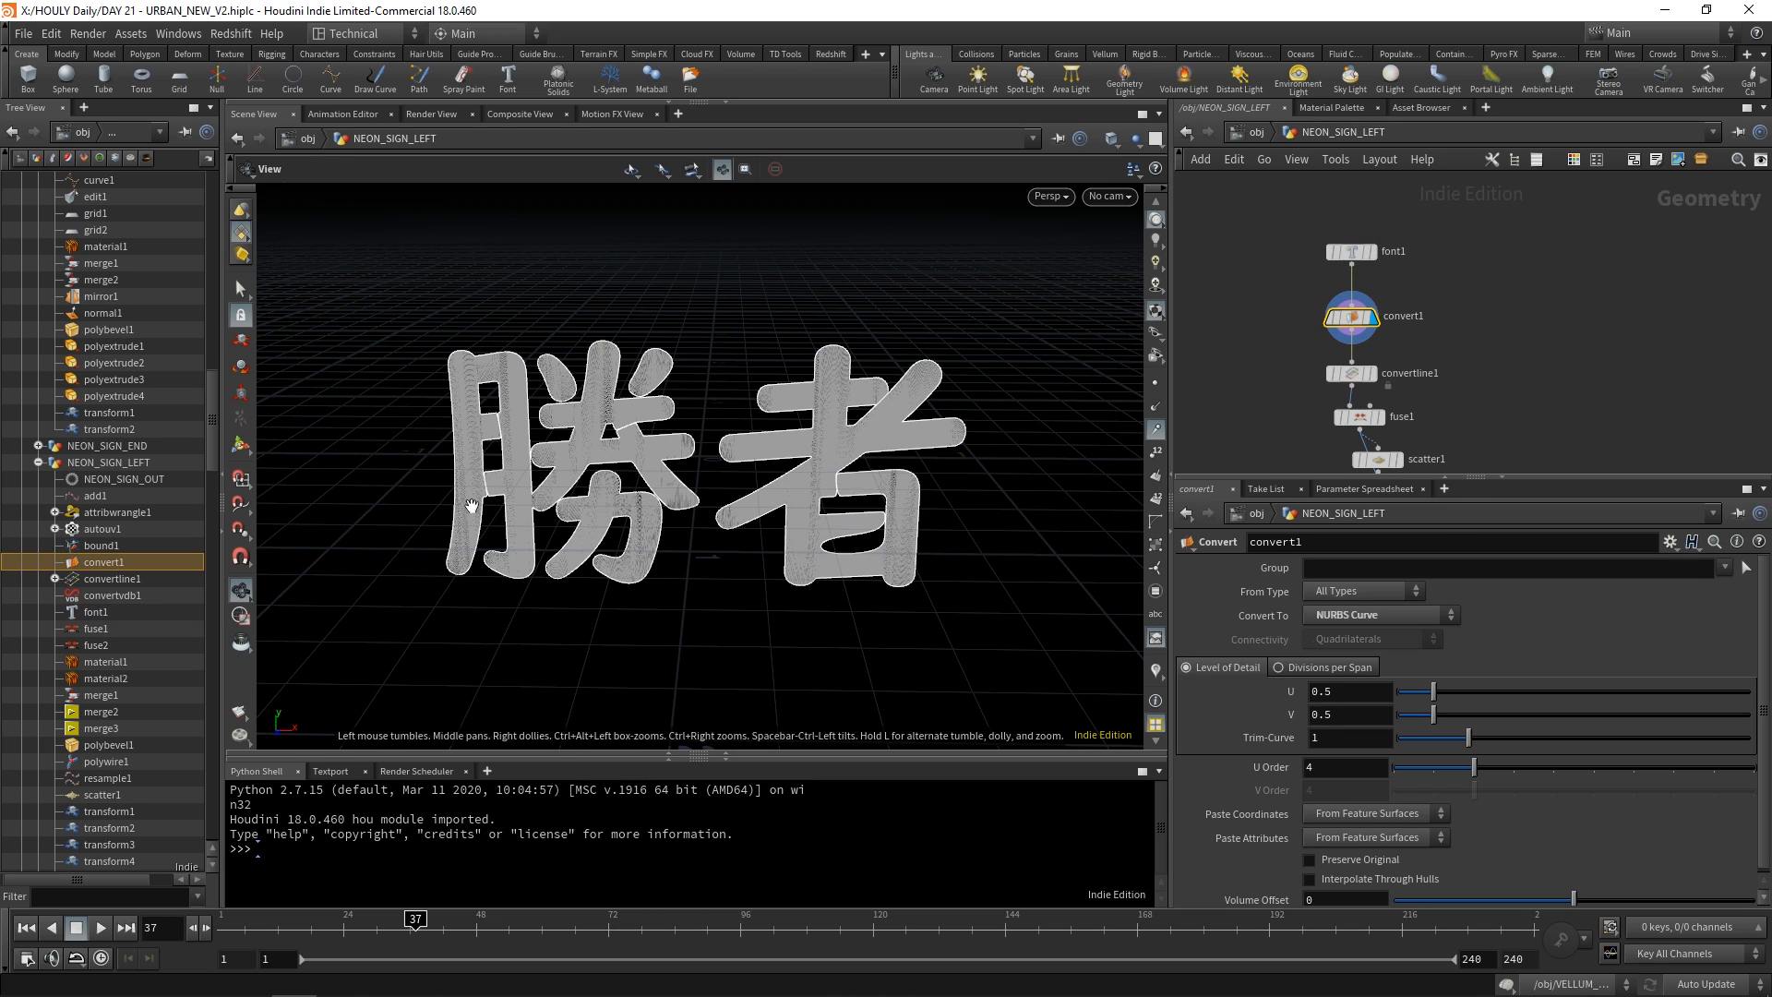
pyautogui.click(1375, 374)
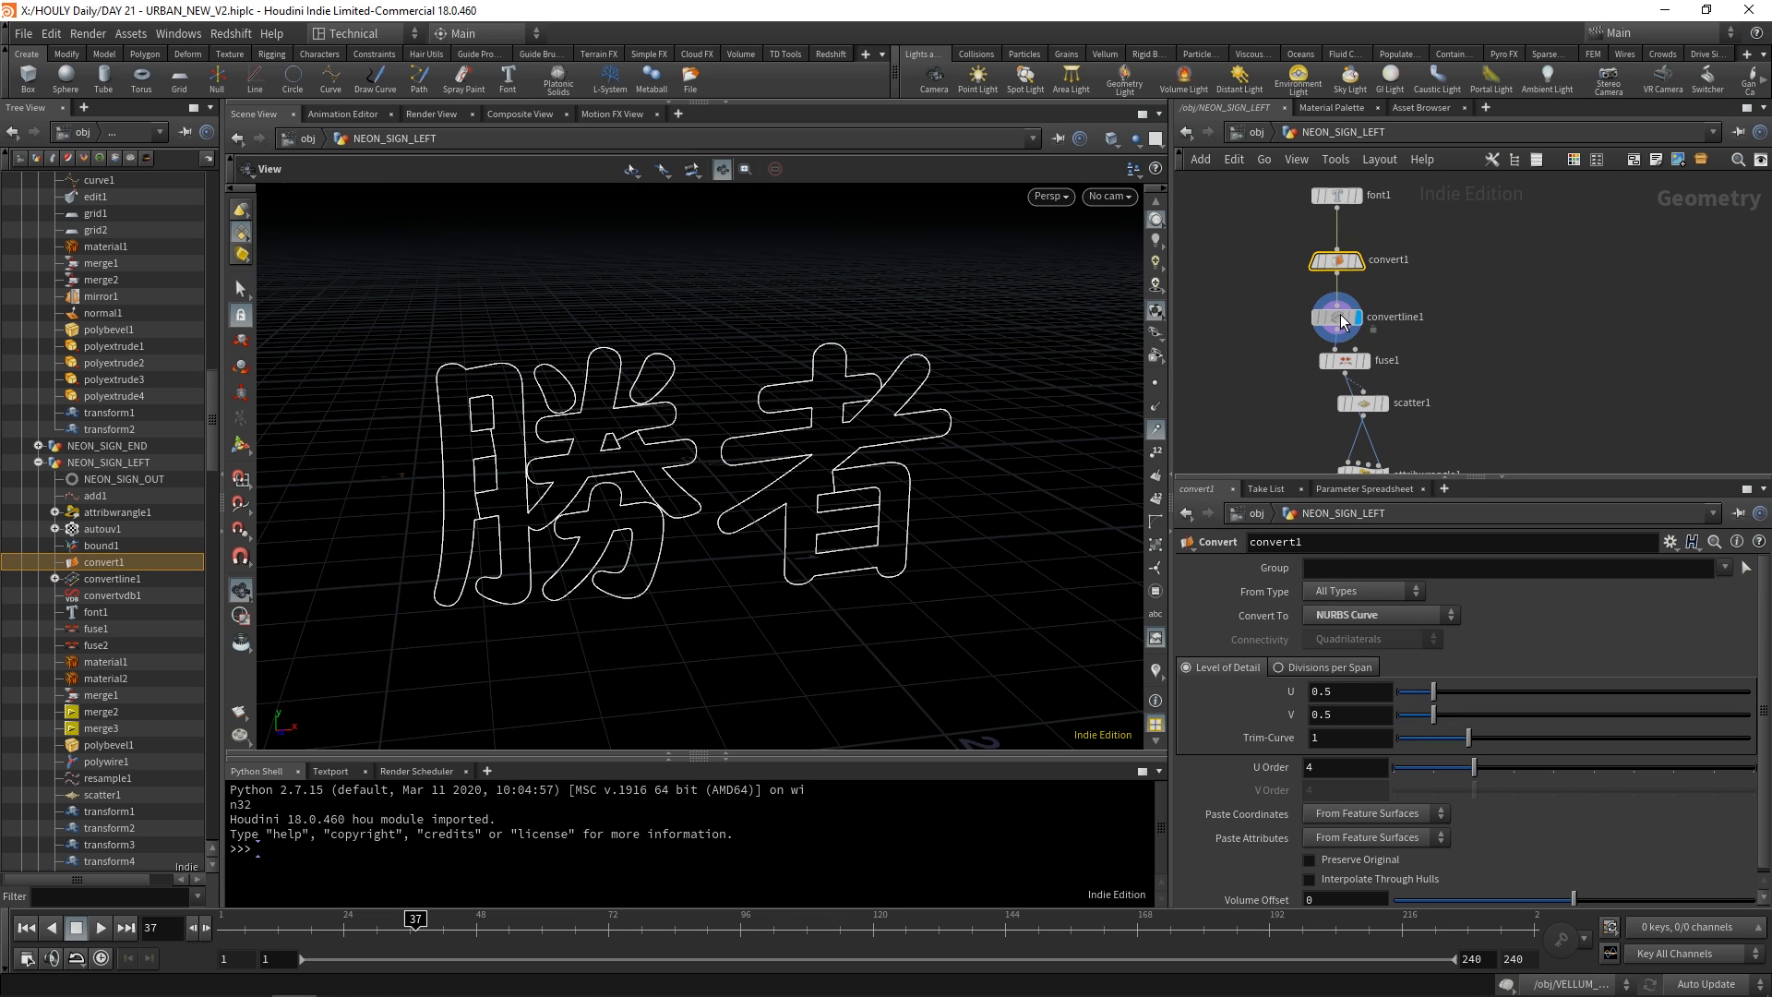
pyautogui.click(1344, 318)
# Display fuse1 and scatter1 in turn and examine the text outline and the points scattered on it.
pyautogui.click(1368, 361)
pyautogui.click(1348, 362)
pyautogui.moveTo(804, 466); pyautogui.dragTo(777, 447)
pyautogui.scroll(2, 1398, 412)
pyautogui.click(1381, 399)
pyautogui.click(1355, 400)
# Display merge1 and examine the scattered points combined with their transformed copy.
pyautogui.moveTo(1483, 428); pyautogui.dragTo(1475, 315, button='middle')
pyautogui.scroll(-2, 1448, 366)
pyautogui.scroll(-3, 1450, 364)
pyautogui.moveTo(803, 400); pyautogui.dragTo(969, 411)
pyautogui.moveTo(1501, 419); pyautogui.dragTo(1460, 289, button='middle')
pyautogui.click(1368, 304)
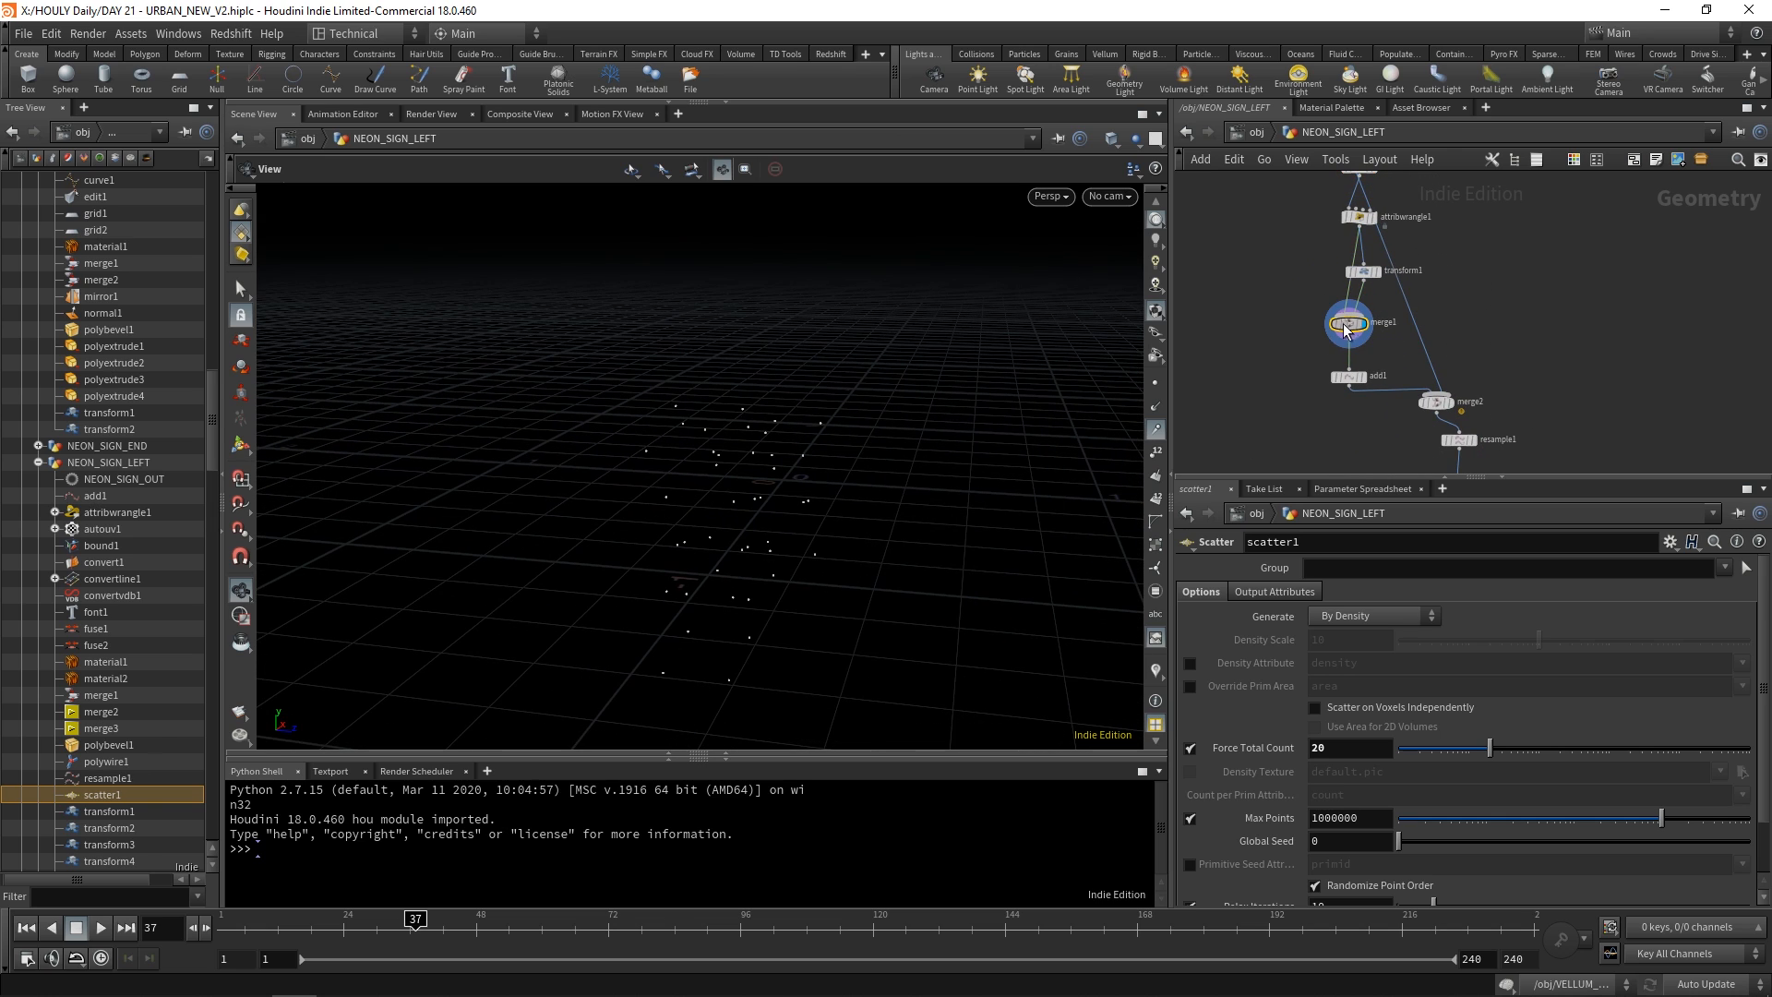
pyautogui.click(1349, 323)
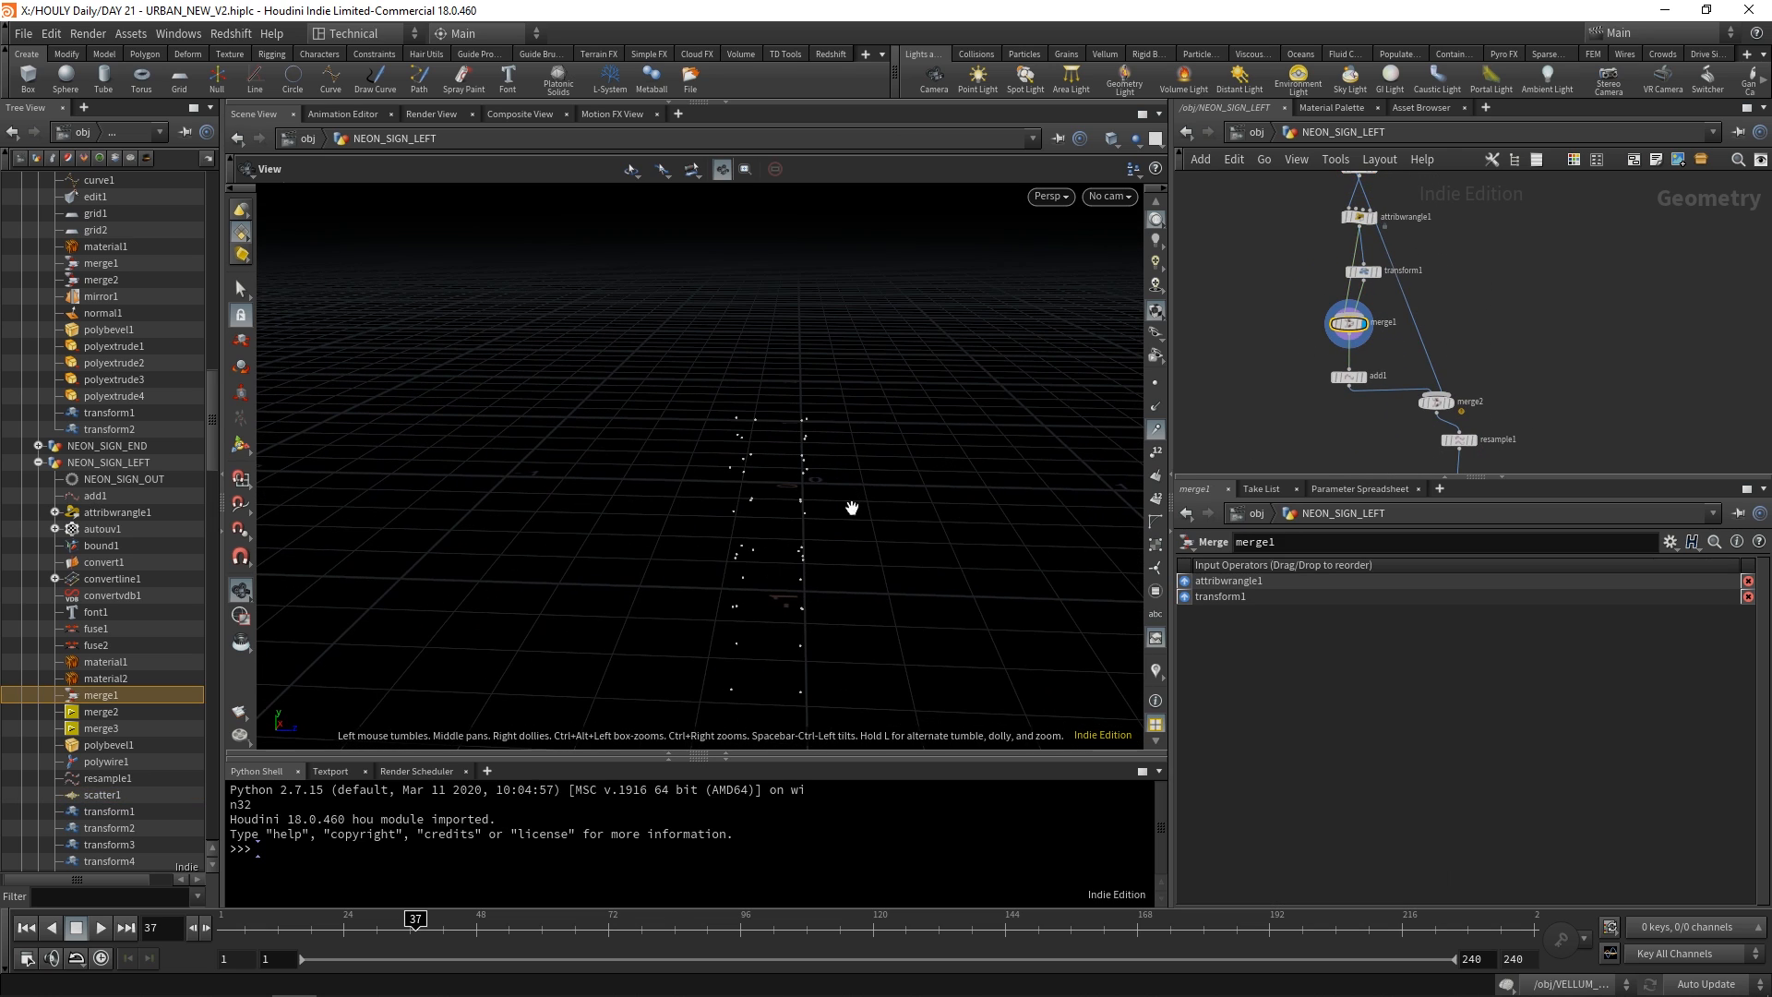
# Display merge2 and examine add1's connecting lines combined with the fused text outline.
pyautogui.click(1361, 384)
pyautogui.click(1452, 402)
pyautogui.click(1437, 402)
pyautogui.scroll(1, 1449, 461)
pyautogui.moveTo(932, 461); pyautogui.dragTo(746, 469)
pyautogui.moveTo(1508, 471); pyautogui.dragTo(1536, 383, button='middle')
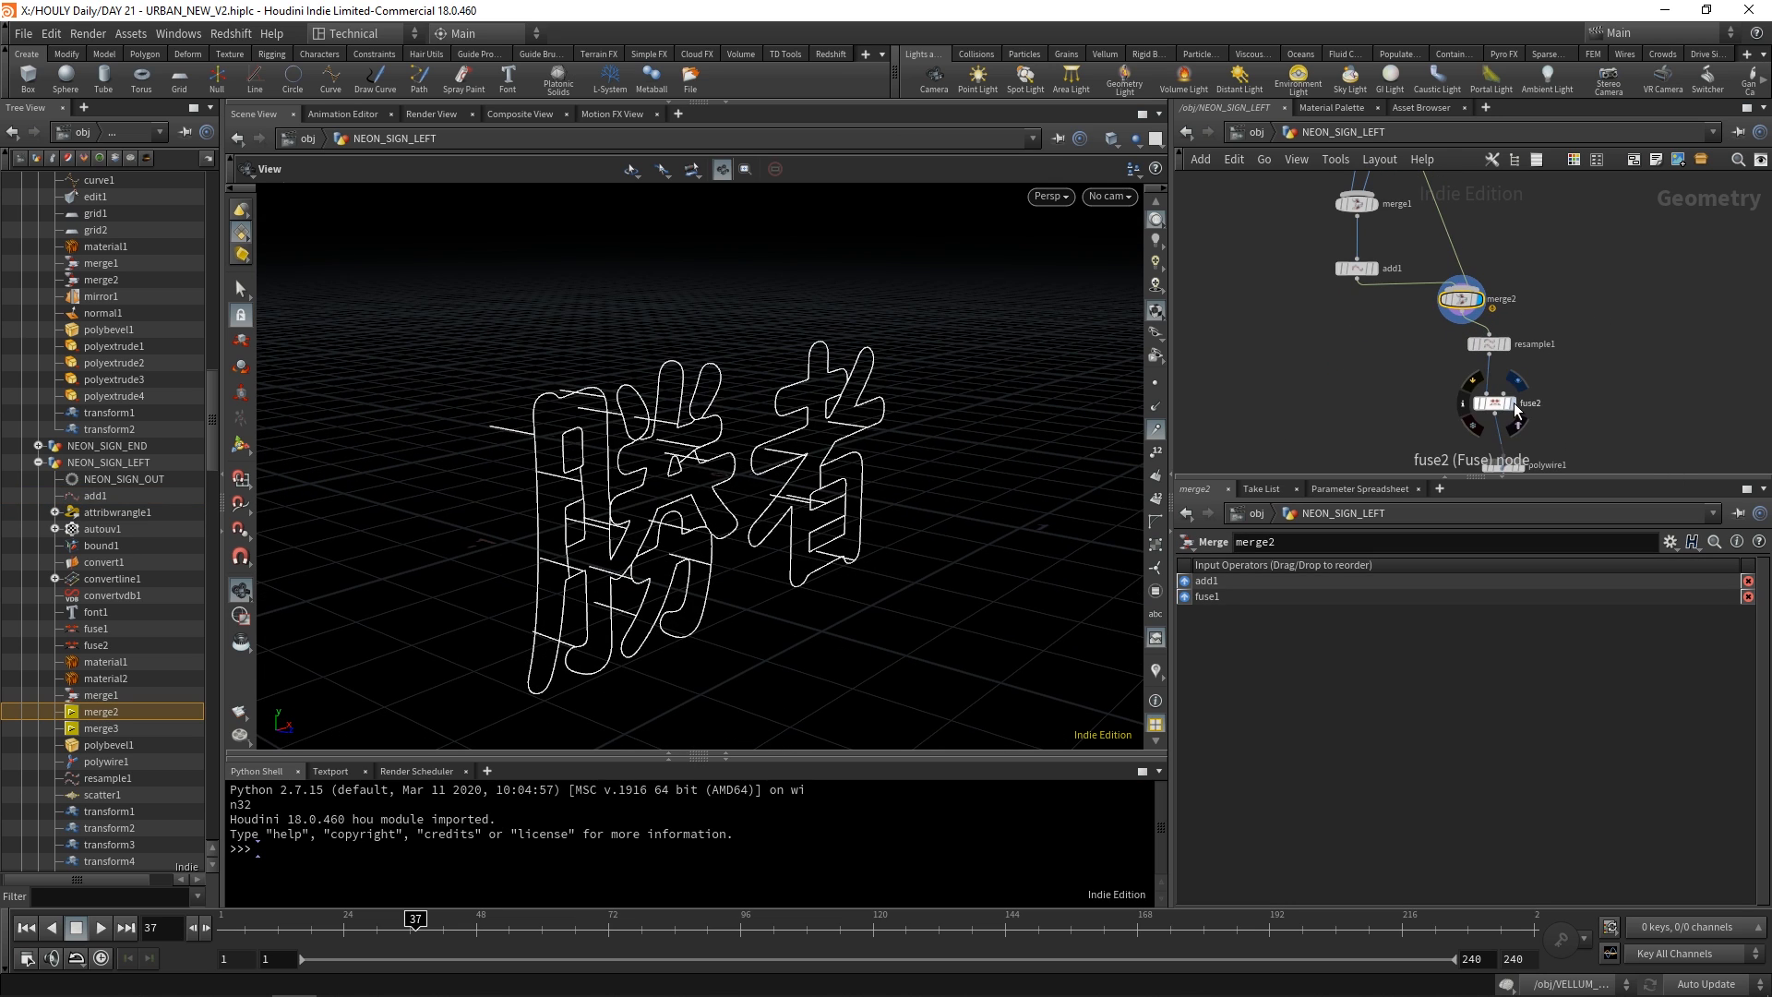
# Display fuse2 and polywire1 and examine the tubes built along the sign's outline.
pyautogui.click(1512, 402)
pyautogui.moveTo(1648, 373); pyautogui.dragTo(1647, 269, button='middle')
pyautogui.scroll(1, 1647, 270)
pyautogui.click(1493, 382)
pyautogui.moveTo(801, 466); pyautogui.dragTo(650, 478)
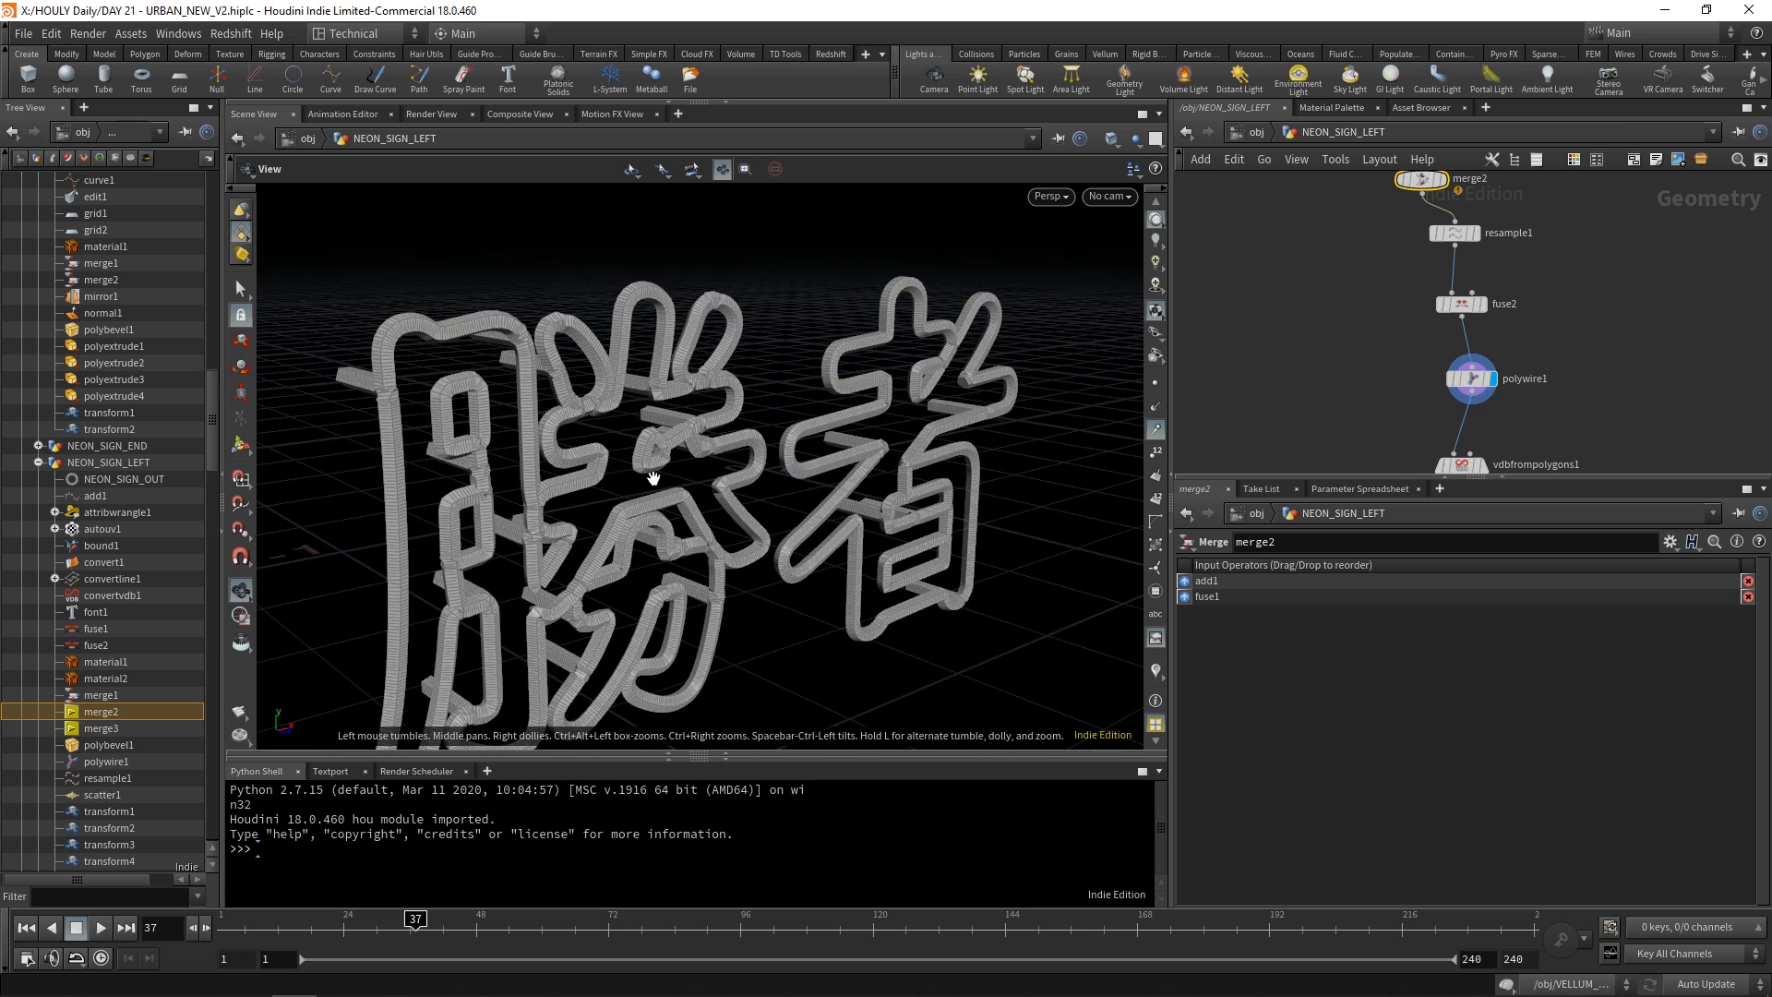
# Display vdbfrompolygons1 and examine the VDB version of the neon tubes from different angles.
pyautogui.moveTo(1763, 332); pyautogui.dragTo(1653, 259, button='middle')
pyautogui.scroll(-1, 1653, 260)
pyautogui.click(1421, 372)
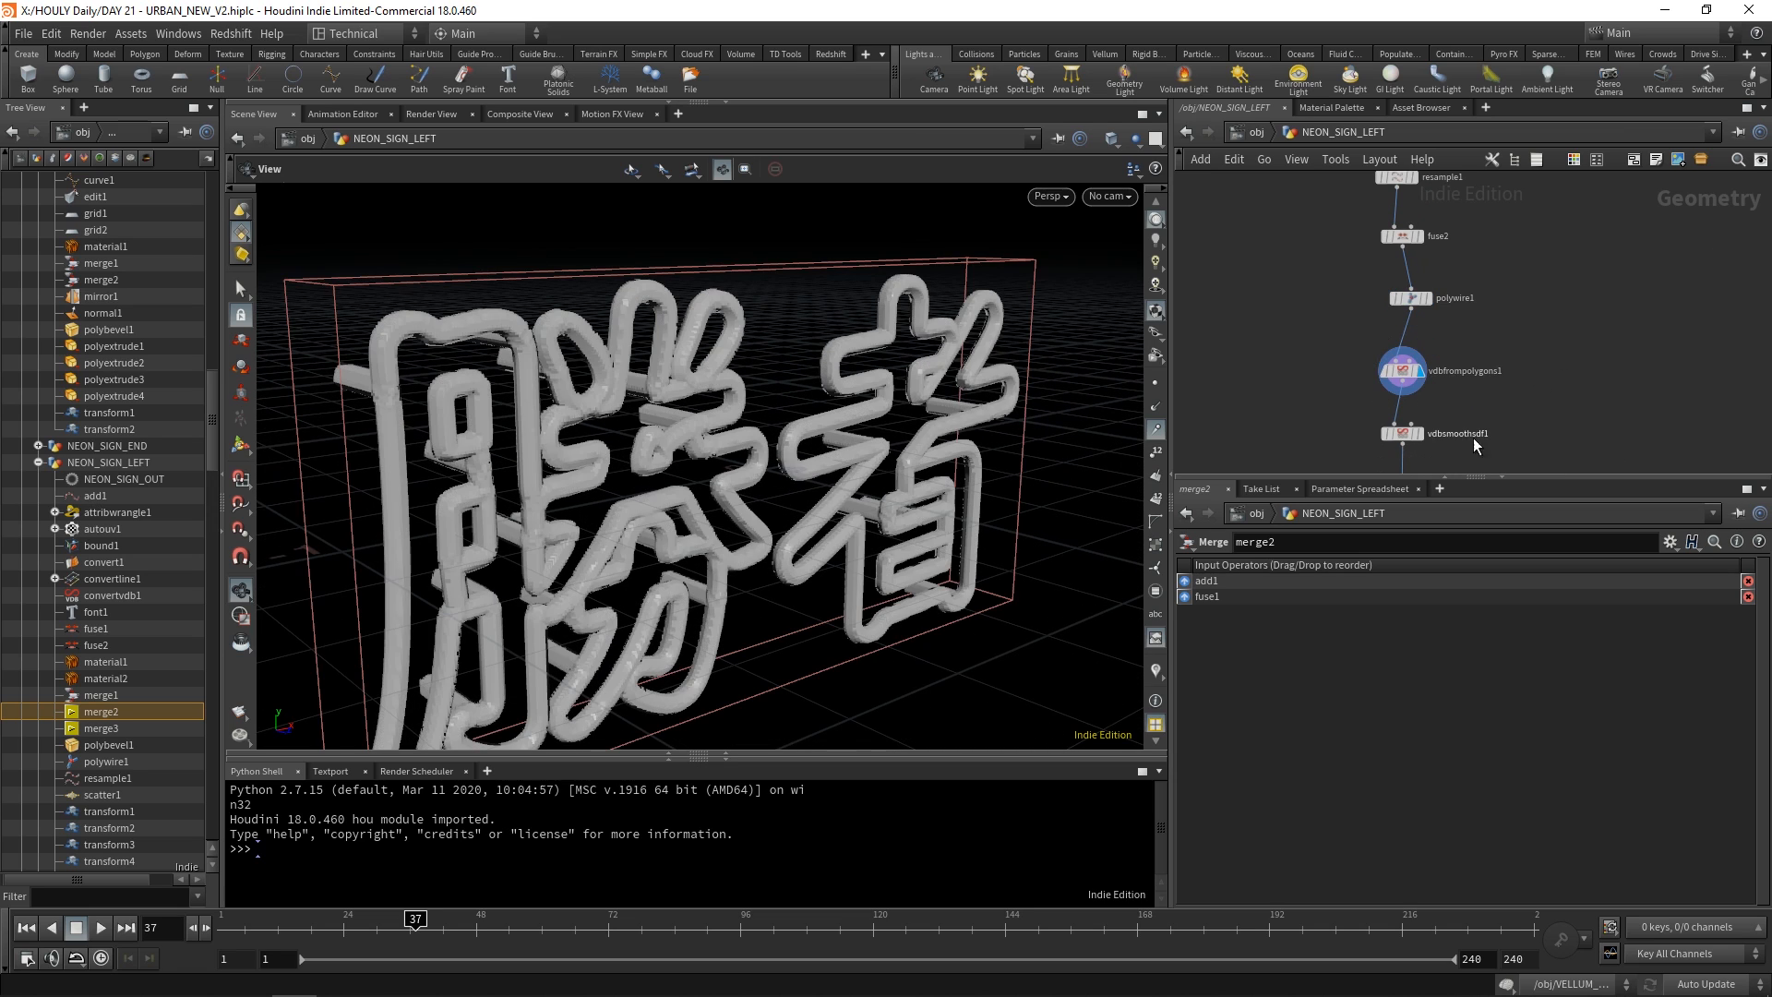
pyautogui.moveTo(1471, 439); pyautogui.dragTo(1477, 401, button='middle')
pyautogui.moveTo(886, 415); pyautogui.dragTo(514, 512)
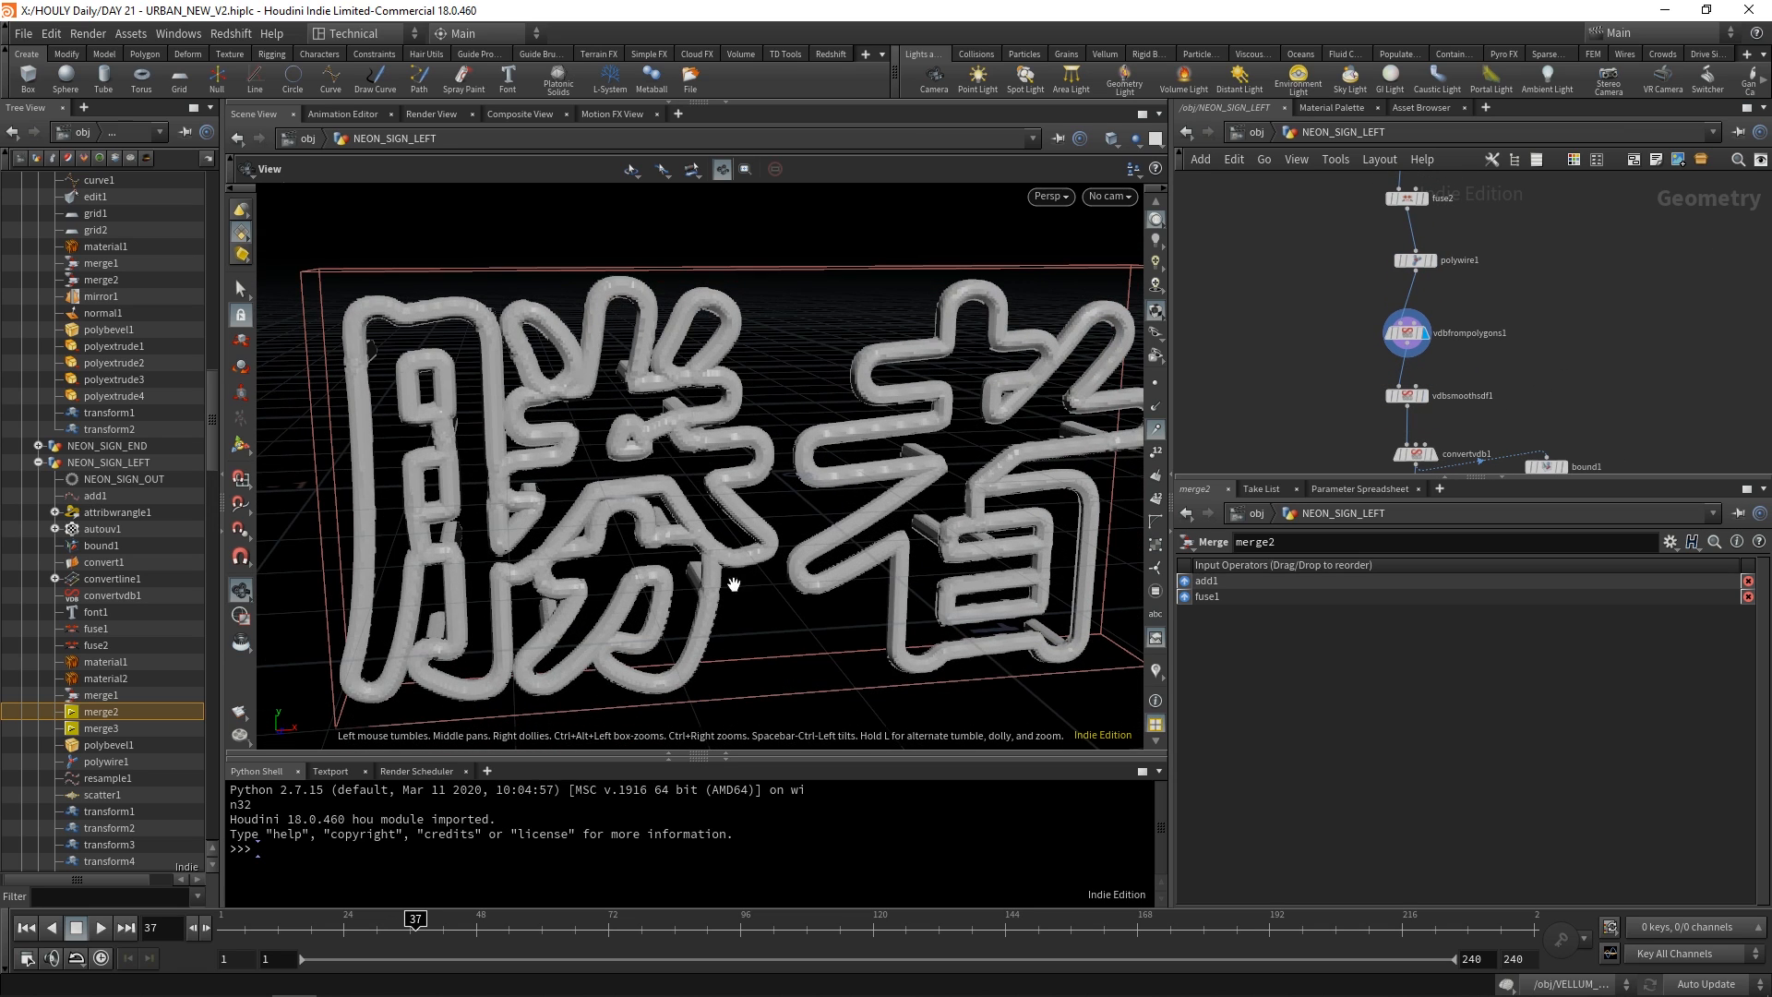
# Display vdbsmoothsdf1 and convertvdb1 and examine the smoothed neon tubes from different angles.
pyautogui.click(1425, 396)
pyautogui.click(1409, 397)
pyautogui.moveTo(890, 446); pyautogui.dragTo(812, 459)
pyautogui.moveTo(706, 543); pyautogui.dragTo(784, 557)
pyautogui.moveTo(1589, 344); pyautogui.dragTo(1583, 277, button='middle')
pyautogui.scroll(1, 1480, 388)
pyautogui.click(1417, 389)
# Display bound1 and transform2 and examine the scaled backing box made from the sign's bounds.
pyautogui.scroll(-2, 1519, 415)
pyautogui.moveTo(1528, 425); pyautogui.dragTo(1501, 271, button='middle')
pyautogui.click(1514, 304)
pyautogui.click(1501, 303)
pyautogui.moveTo(694, 414); pyautogui.dragTo(877, 472)
# Display merge3 and examine the neon lettering combined with its bevelled backing panel.
pyautogui.moveTo(1510, 381); pyautogui.dragTo(1540, 332, button='middle')
pyautogui.scroll(1, 1540, 331)
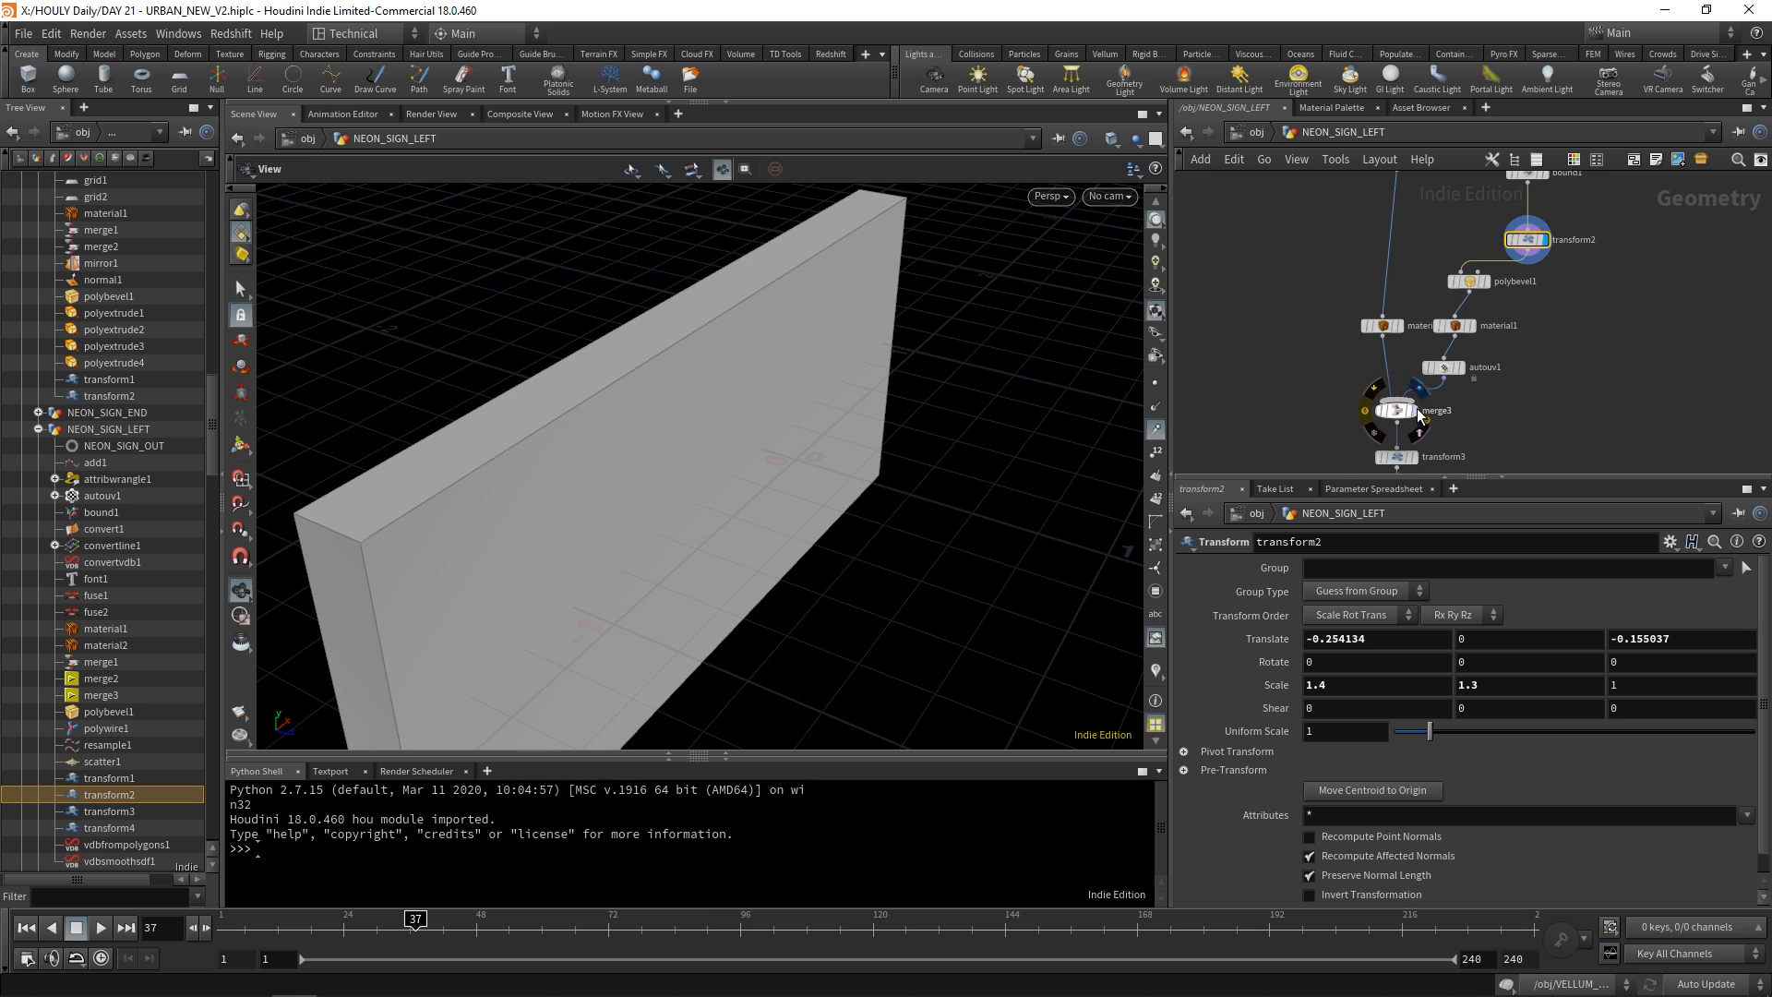
pyautogui.click(1416, 411)
pyautogui.click(1398, 411)
pyautogui.moveTo(988, 416); pyautogui.dragTo(705, 329)
# Try replacing font1's text with a person's name, view the sign, and undo the text change.
pyautogui.scroll(-1, 1311, 282)
pyautogui.moveTo(1310, 280); pyautogui.dragTo(1314, 400, button='middle')
pyautogui.scroll(-2, 1403, 277)
pyautogui.moveTo(1421, 203); pyautogui.dragTo(1424, 413, button='middle')
pyautogui.moveTo(1372, 205); pyautogui.dragTo(1399, 356, button='middle')
pyautogui.scroll(1, 1304, 207)
pyautogui.moveTo(1304, 206); pyautogui.dragTo(1304, 316, button='middle')
pyautogui.click(1304, 307)
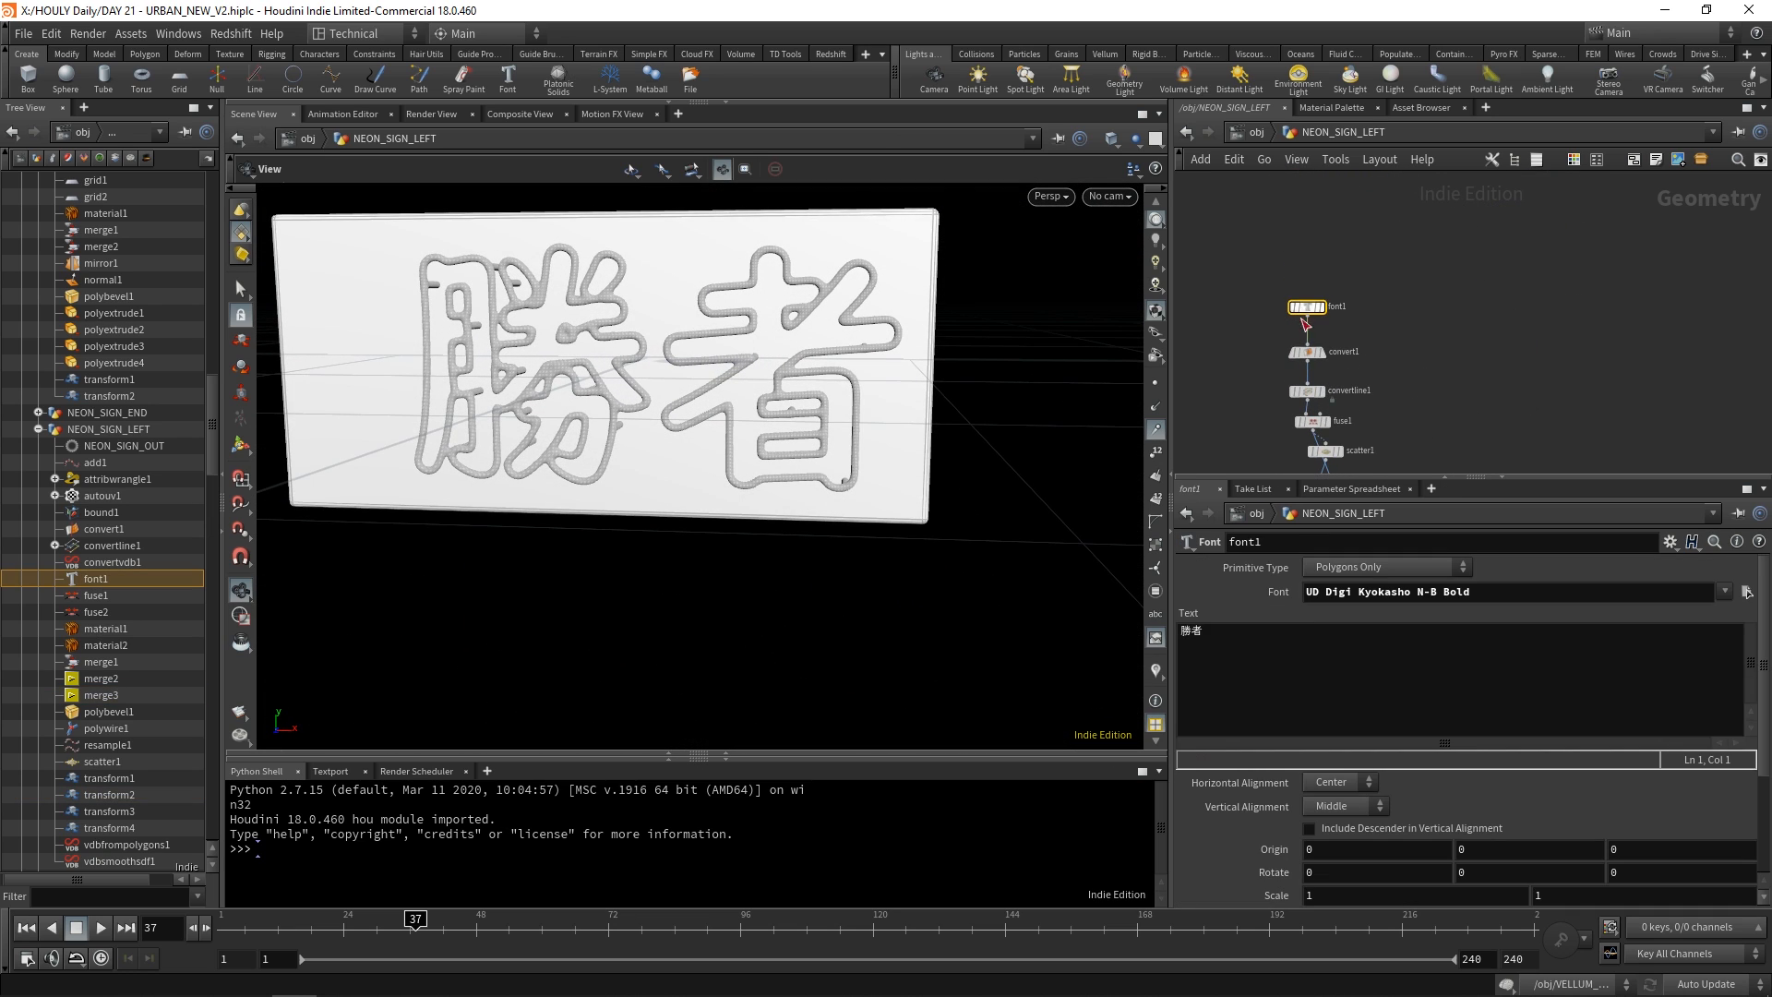
pyautogui.moveTo(1244, 627); pyautogui.dragTo(1161, 631)
pyautogui.write('Moeen')
pyautogui.moveTo(738, 376); pyautogui.dragTo(701, 406)
pyautogui.hotkey('ctrl', 'z')
# Return to the object level and examine the left neon sign in place within the alley.
pyautogui.moveTo(1422, 415); pyautogui.dragTo(1426, 222, button='middle')
pyautogui.scroll(2, 1384, 333)
pyautogui.click(1315, 355)
pyautogui.click(1260, 134)
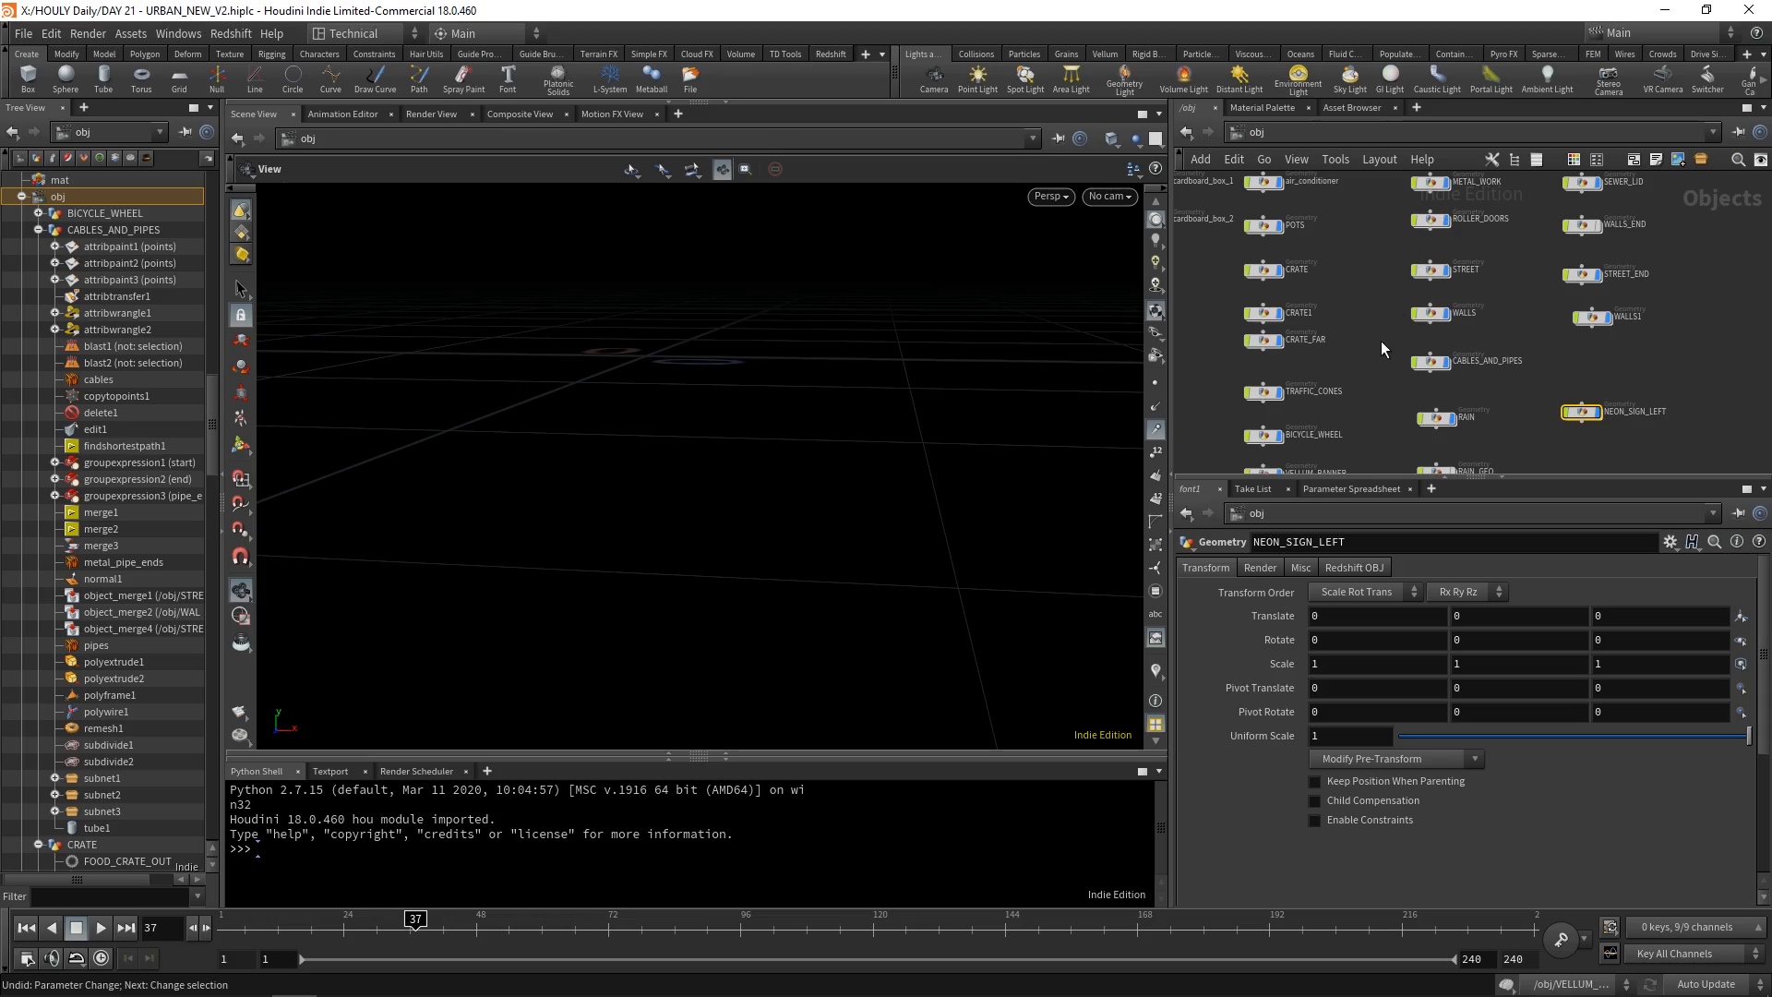
pyautogui.moveTo(630, 354); pyautogui.dragTo(661, 517, button='middle')
pyautogui.scroll(-3, 771, 324)
pyautogui.moveTo(771, 324); pyautogui.dragTo(736, 333, button='middle')
pyautogui.scroll(-1, 735, 334)
pyautogui.moveTo(742, 388); pyautogui.dragTo(795, 409)
pyautogui.scroll(8, 795, 409)
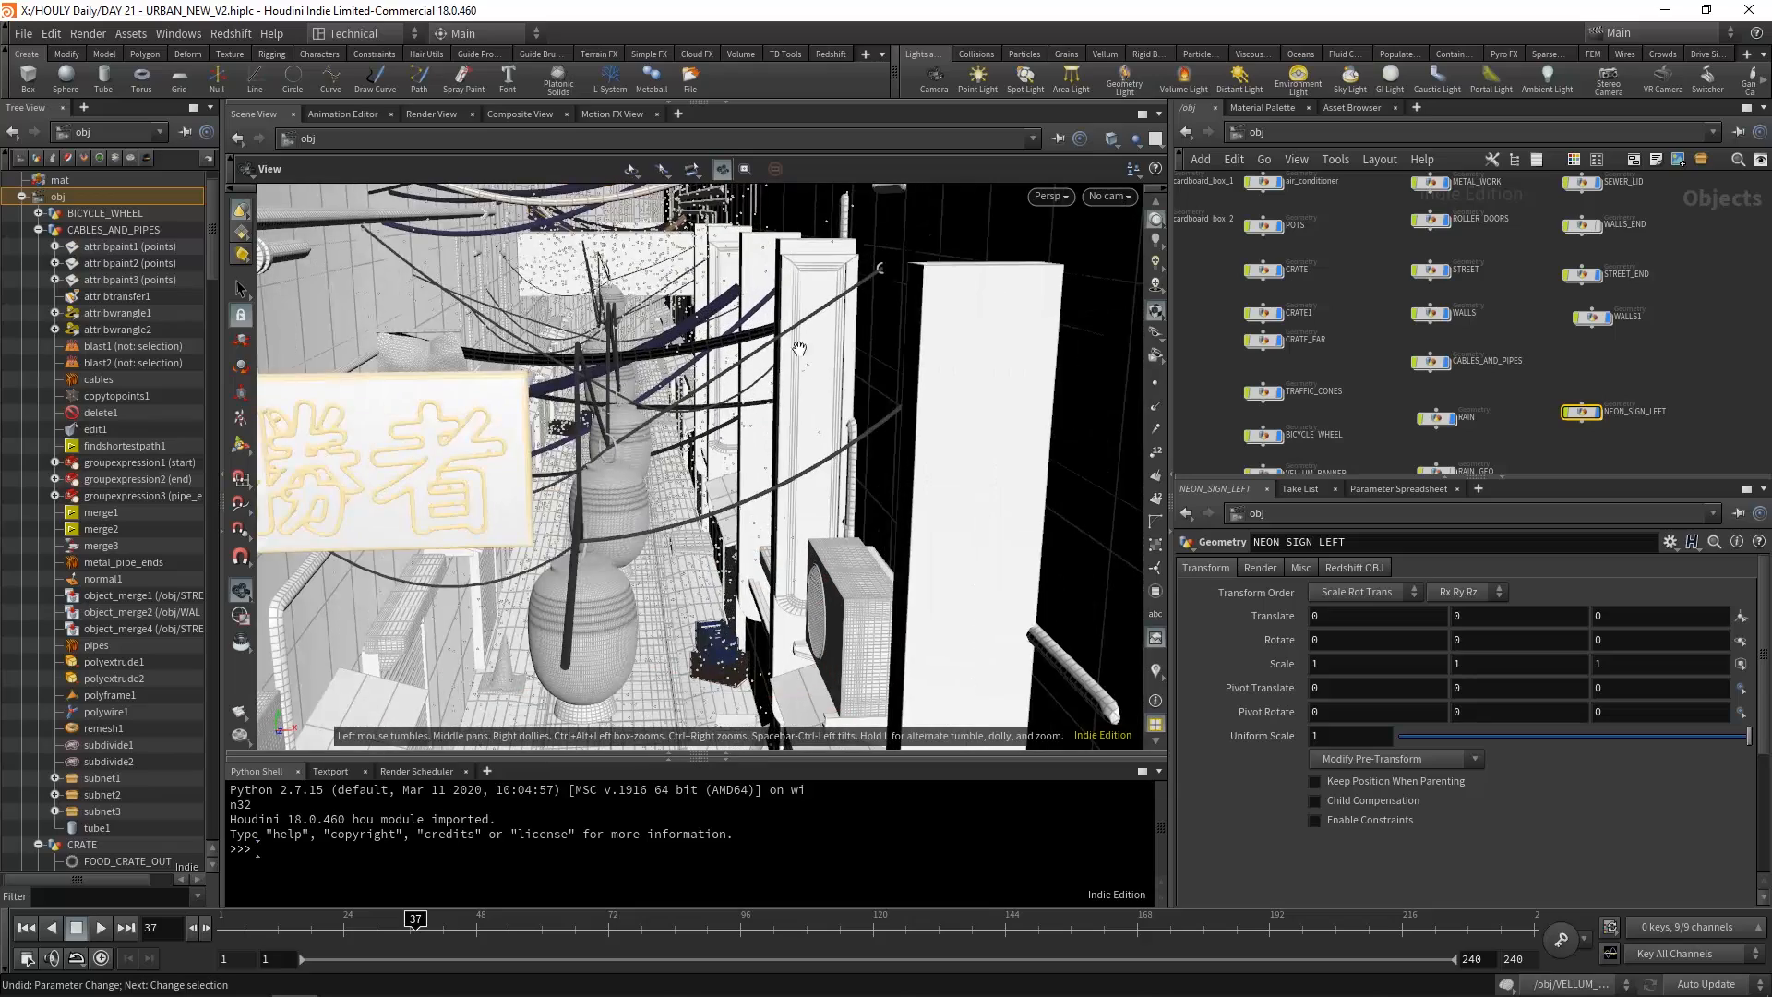
pyautogui.scroll(3, 797, 349)
pyautogui.moveTo(827, 372); pyautogui.dragTo(828, 322)
pyautogui.scroll(-3, 820, 540)
pyautogui.moveTo(820, 540); pyautogui.dragTo(818, 293)
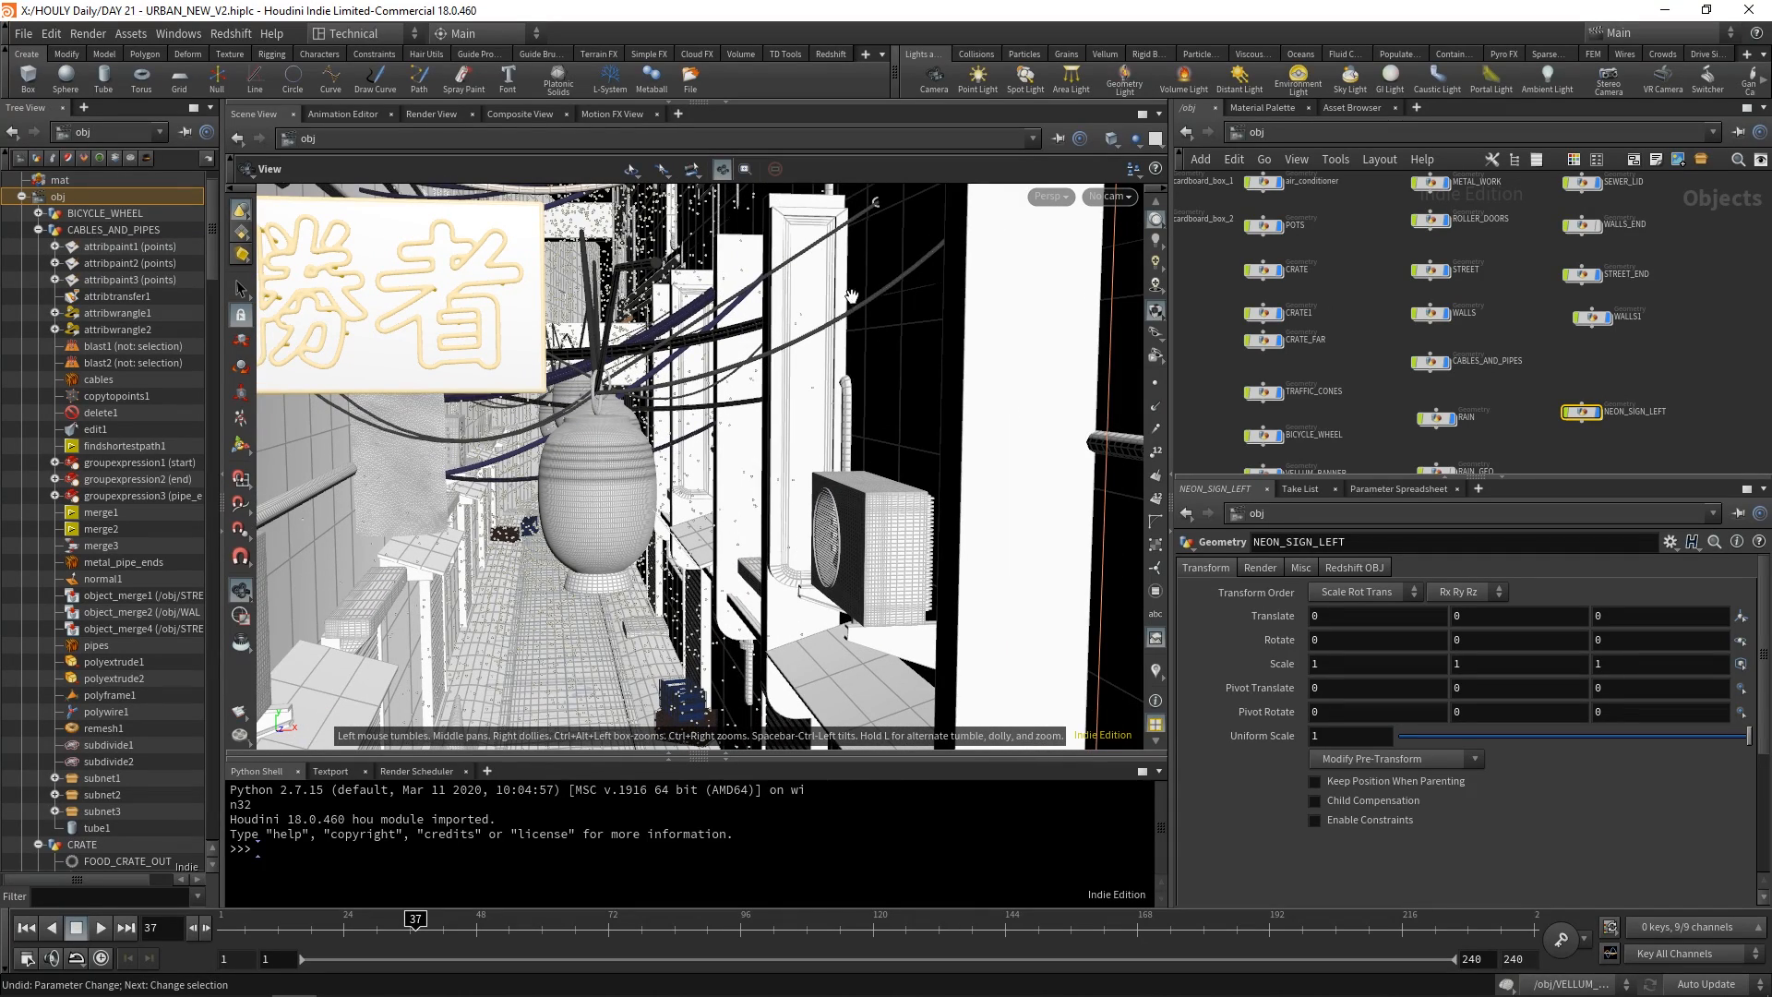
# Find the neon sign objects among the scene objects and open the NEON_SIGN_RIGHT_FAR network.
pyautogui.moveTo(1390, 361); pyautogui.dragTo(1349, 360, button='middle')
pyautogui.click(113, 981)
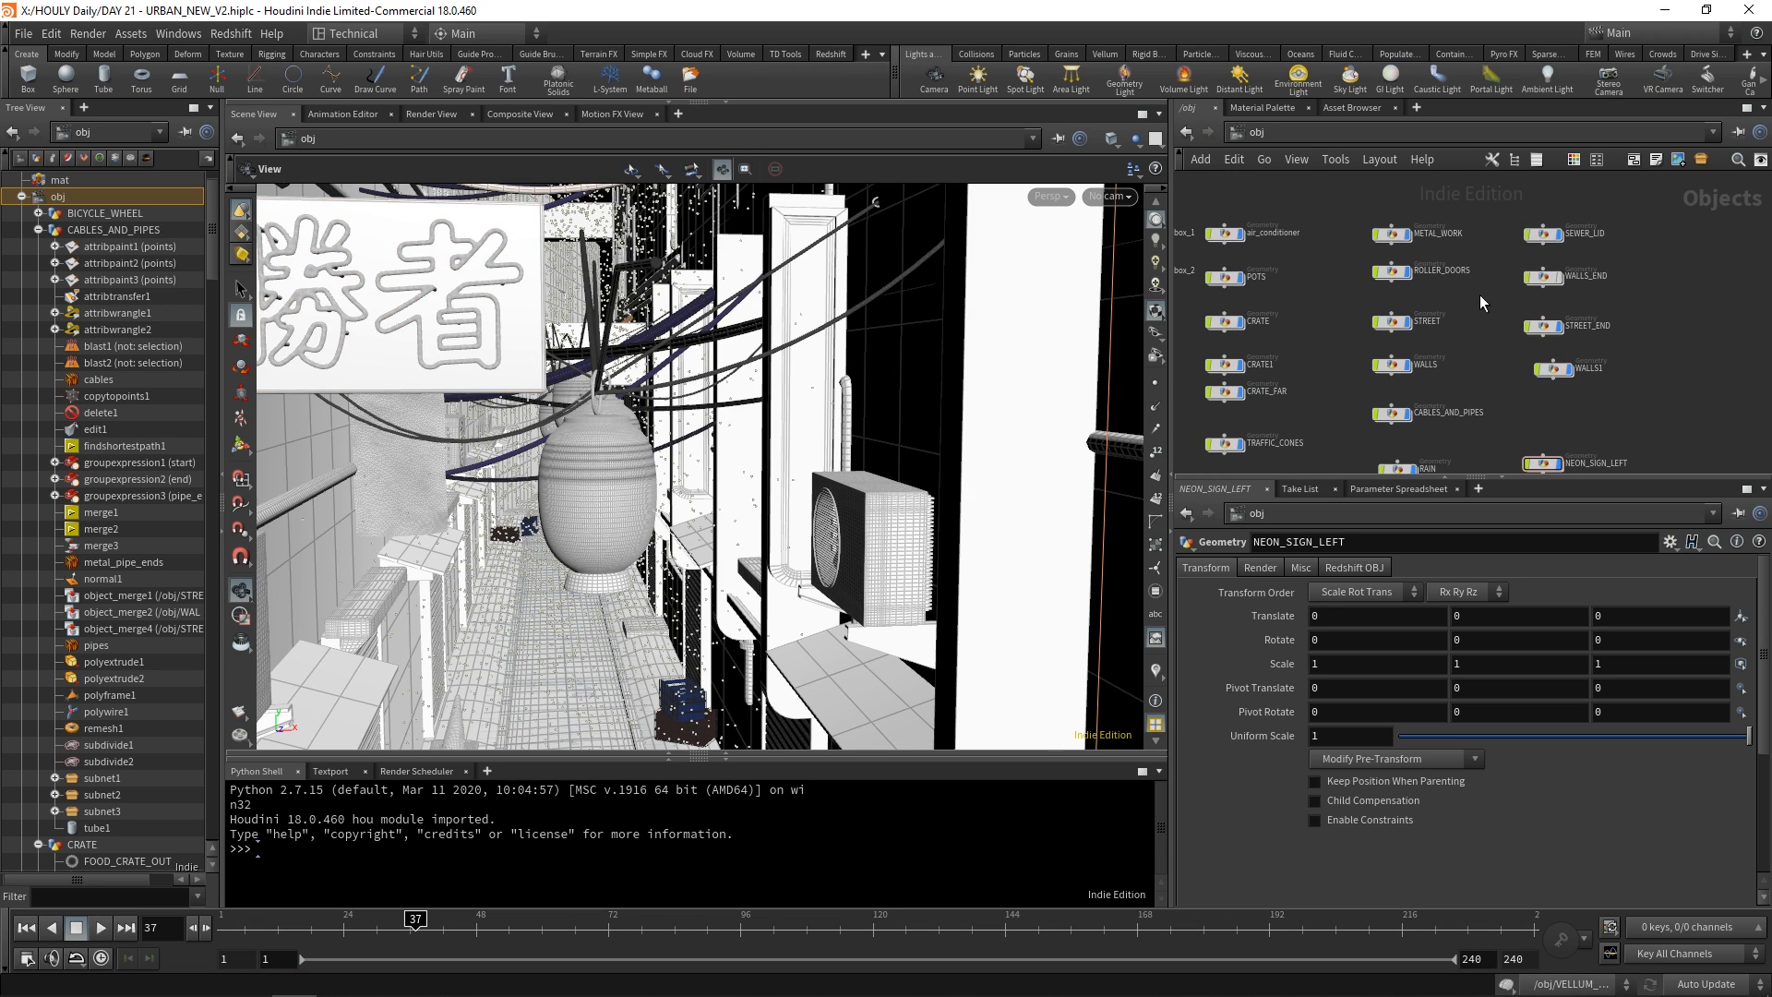
pyautogui.moveTo(1477, 295); pyautogui.dragTo(1365, 268, button='middle')
pyautogui.scroll(1, 1437, 300)
pyautogui.moveTo(1586, 354); pyautogui.dragTo(1541, 312, button='middle')
pyautogui.moveTo(1412, 403); pyautogui.dragTo(1400, 391)
pyautogui.moveTo(1504, 416); pyautogui.dragTo(1514, 349, button='middle')
pyautogui.scroll(-2, 1494, 376)
pyautogui.moveTo(1434, 403); pyautogui.dragTo(1437, 392)
pyautogui.moveTo(1614, 412); pyautogui.dragTo(1449, 420, button='middle')
pyautogui.scroll(-1, 1556, 375)
pyautogui.moveTo(1744, 378); pyautogui.dragTo(1499, 361, button='middle')
pyautogui.scroll(3, 1555, 376)
pyautogui.scroll(-1, 1499, 361)
pyautogui.moveTo(1410, 318); pyautogui.dragTo(1426, 379, button='middle')
pyautogui.scroll(2, 1423, 367)
pyautogui.doubleClick(1342, 290)
pyautogui.moveTo(1471, 229); pyautogui.dragTo(1442, 295, button='middle')
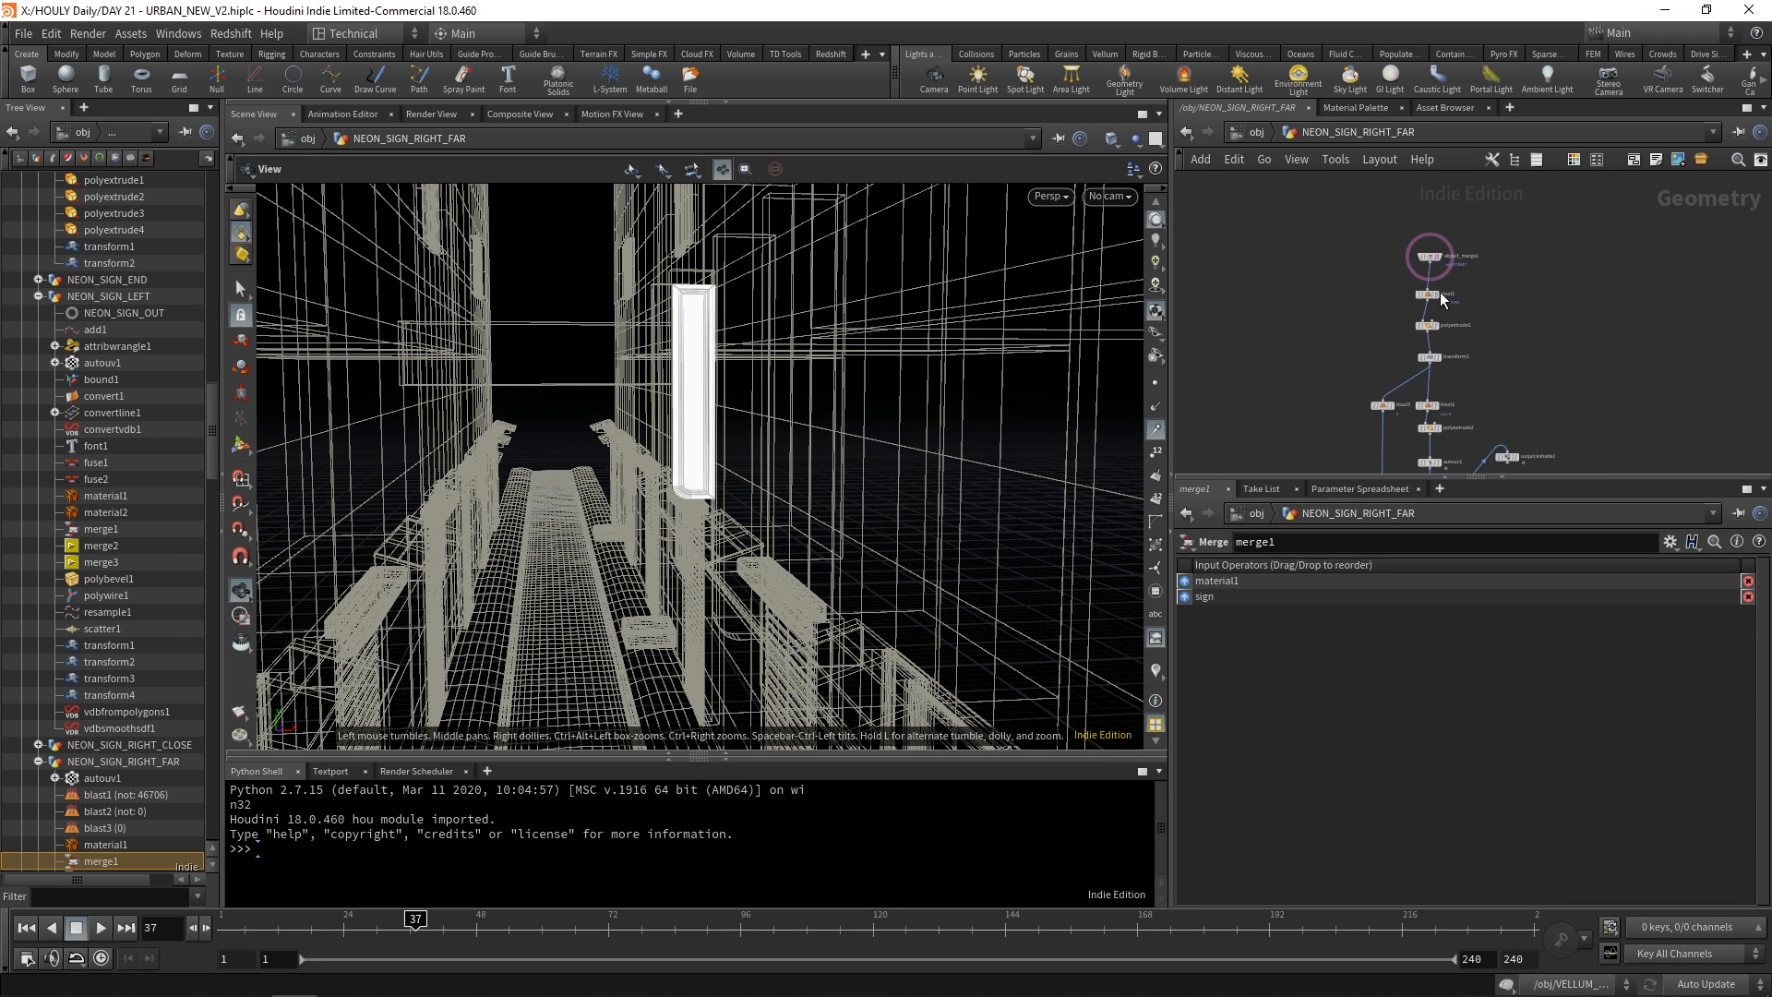
# Check blast1, transform1 and the extrusion further down, examining the vertical sign panel up close.
pyautogui.scroll(4, 1442, 298)
pyautogui.click(1422, 294)
pyautogui.scroll(-1, 1426, 304)
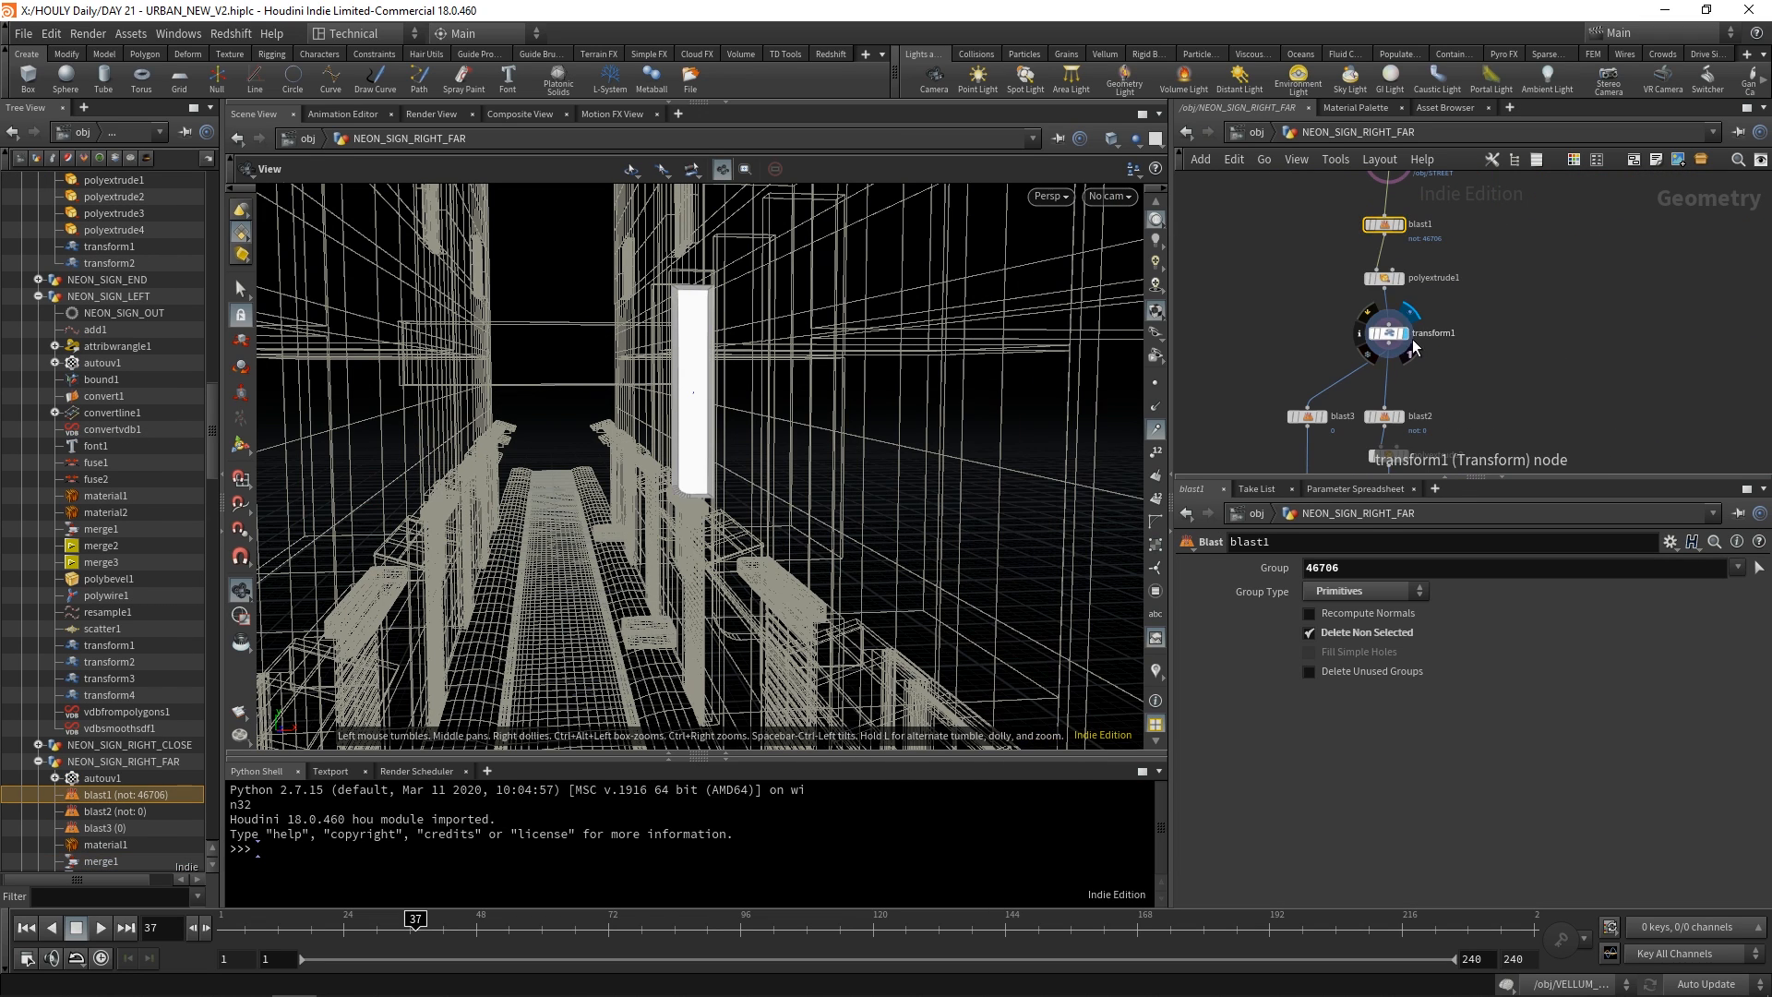
pyautogui.moveTo(1426, 394); pyautogui.dragTo(1399, 189, button='middle')
pyautogui.click(1385, 372)
pyautogui.click(1370, 372)
pyautogui.moveTo(740, 318); pyautogui.dragTo(792, 340)
pyautogui.scroll(5, 593, 285)
pyautogui.moveTo(577, 288); pyautogui.dragTo(720, 388, button='middle')
pyautogui.moveTo(720, 388)
pyautogui.mouseDown()
pyautogui.moveTo(807, 379)
pyautogui.moveTo(749, 406)
pyautogui.mouseUp()
pyautogui.scroll(2, 749, 406)
# Check autouv1 and display uvquickshade1 to examine the sign's UVs with the checker texture.
pyautogui.click(1380, 312)
pyautogui.click(1369, 315)
pyautogui.click(1512, 302)
pyautogui.click(1497, 302)
pyautogui.moveTo(803, 305); pyautogui.dragTo(840, 415)
pyautogui.scroll(1, 1413, 342)
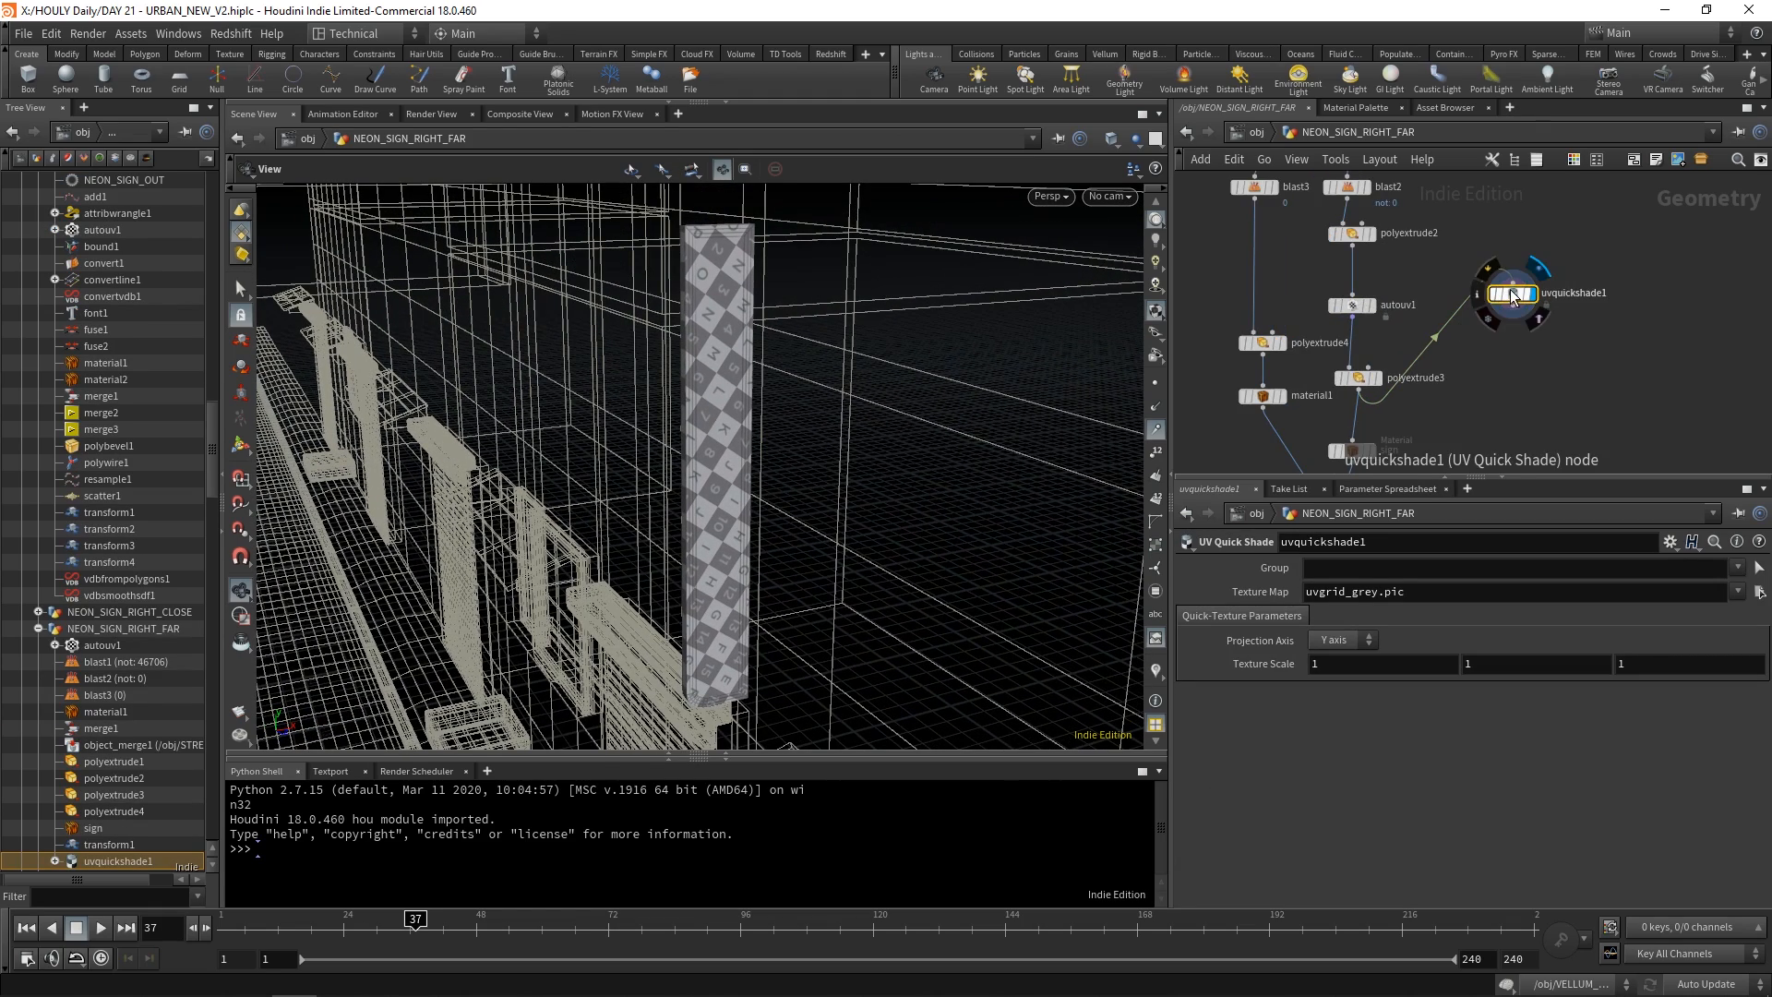
# Open the Save Texture UV to Image dialog for autouv1 and cancel it without saving.
pyautogui.rightClick(1356, 314)
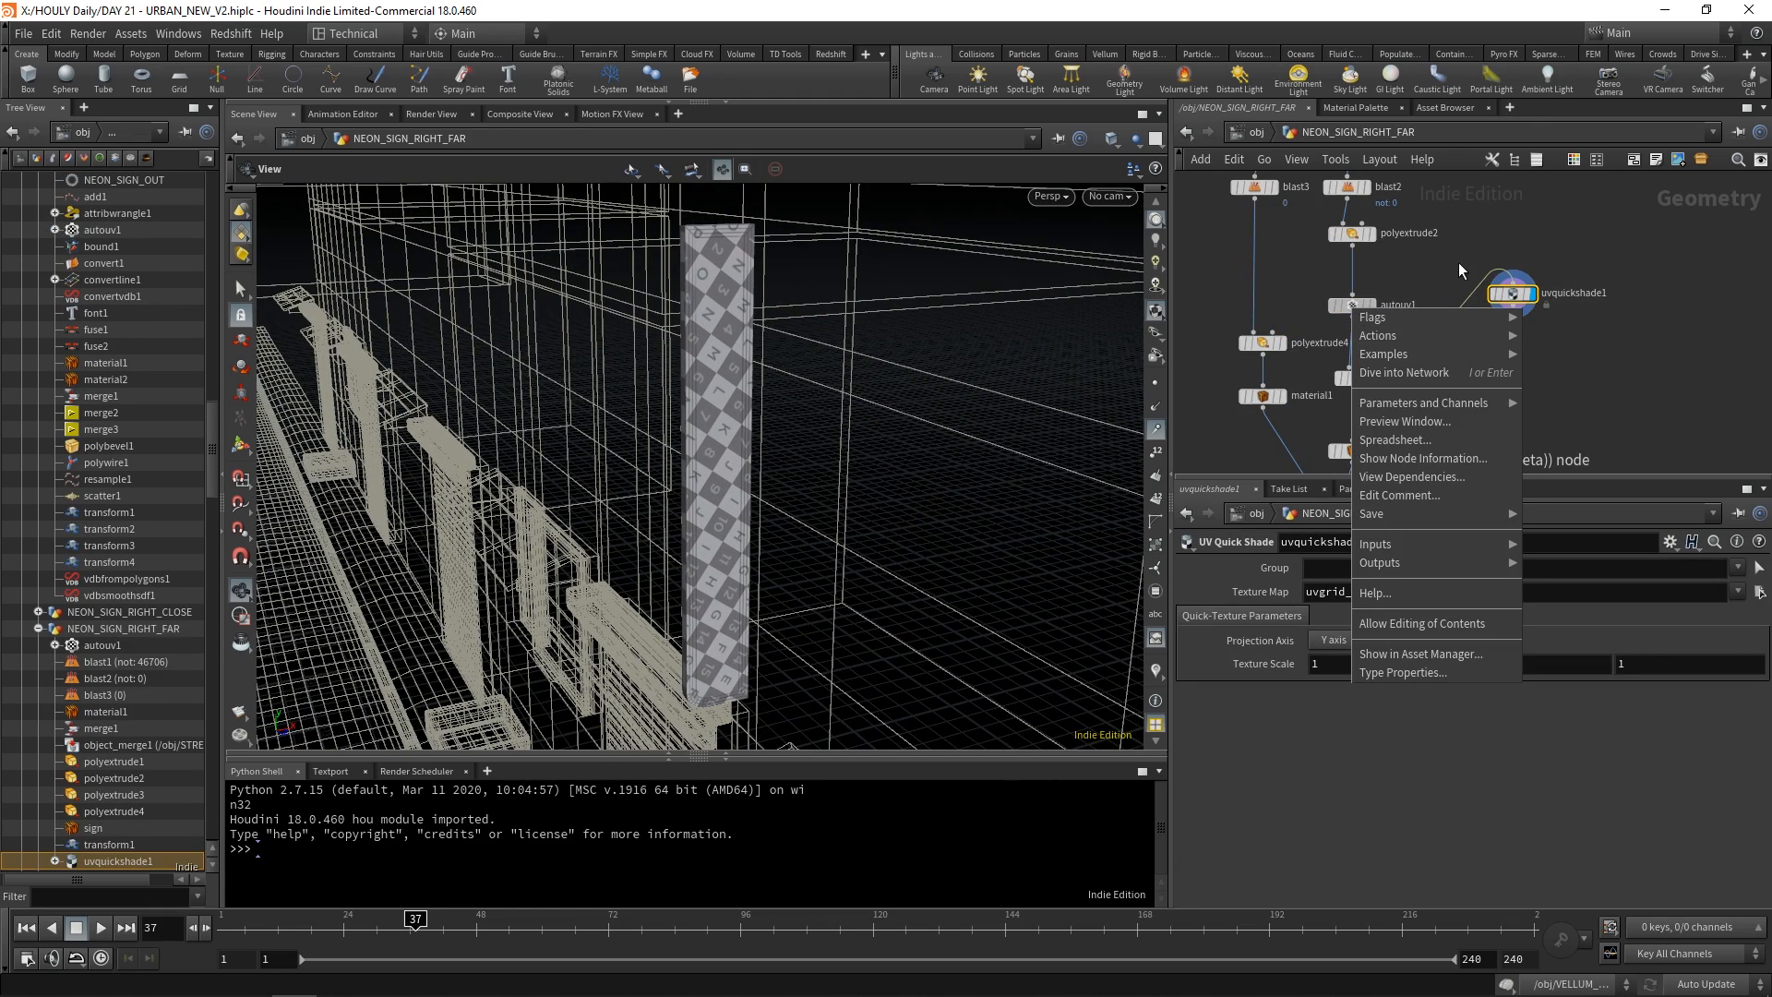
pyautogui.click(1462, 273)
pyautogui.rightClick(1357, 306)
pyautogui.moveTo(1436, 510)
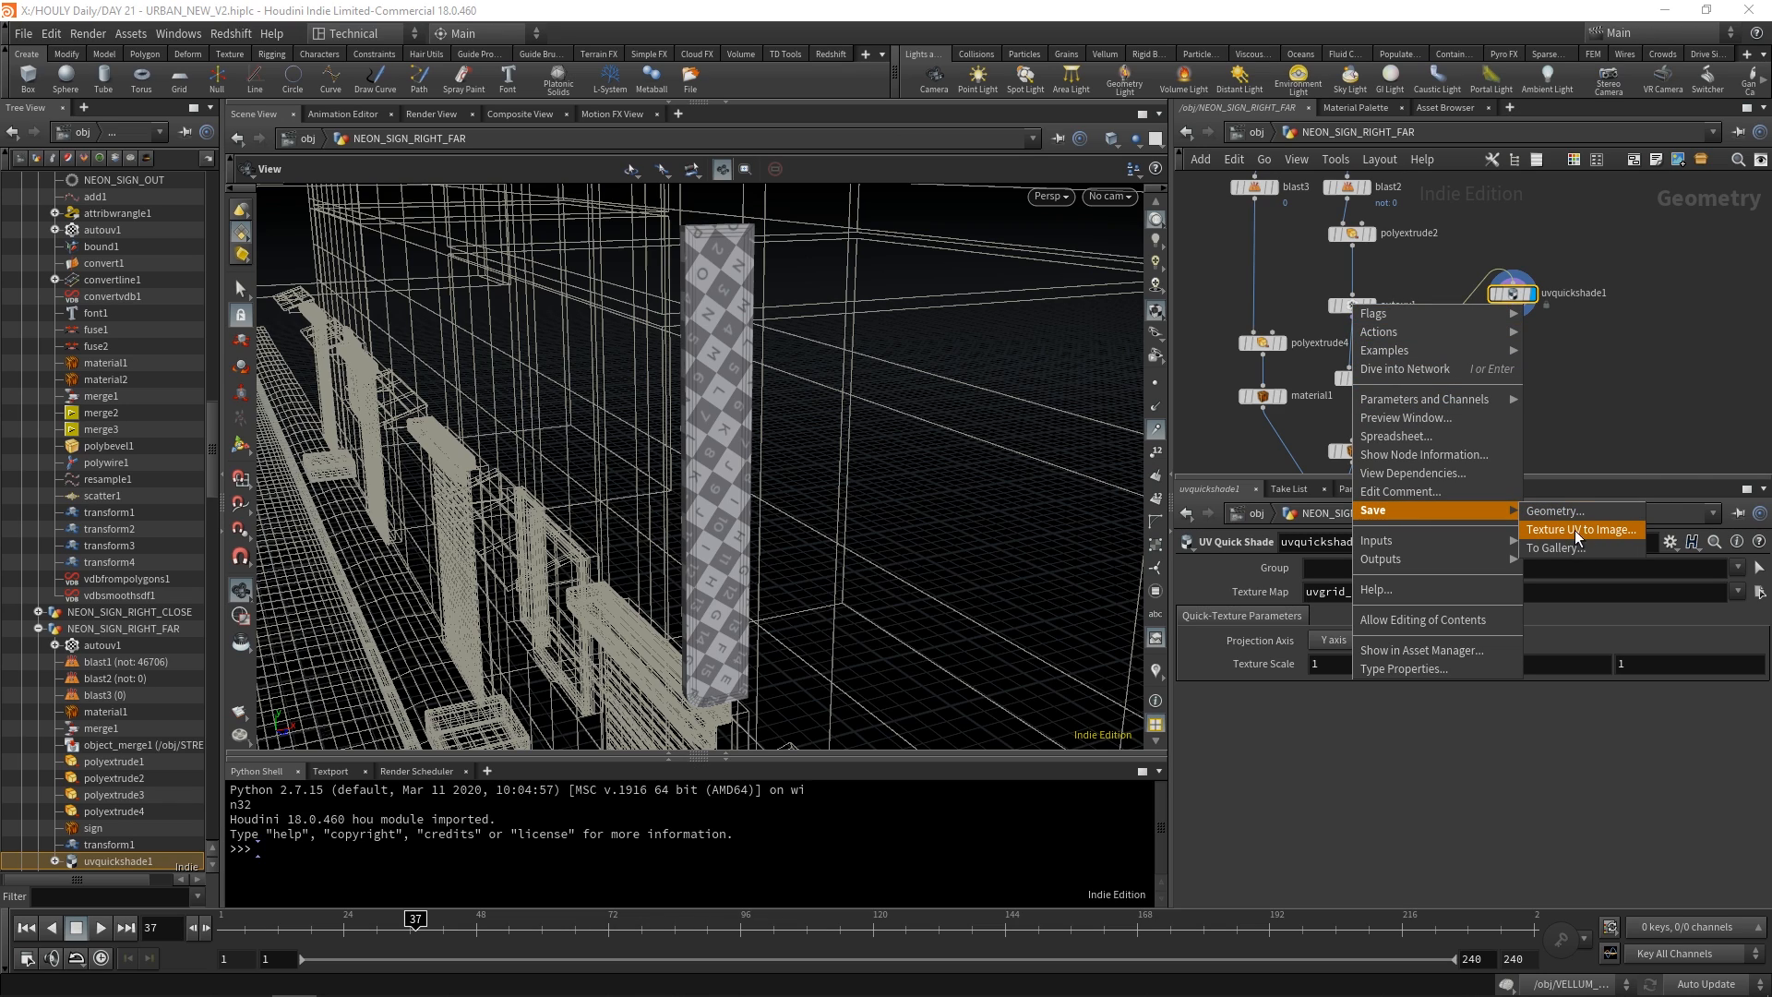
pyautogui.click(1558, 531)
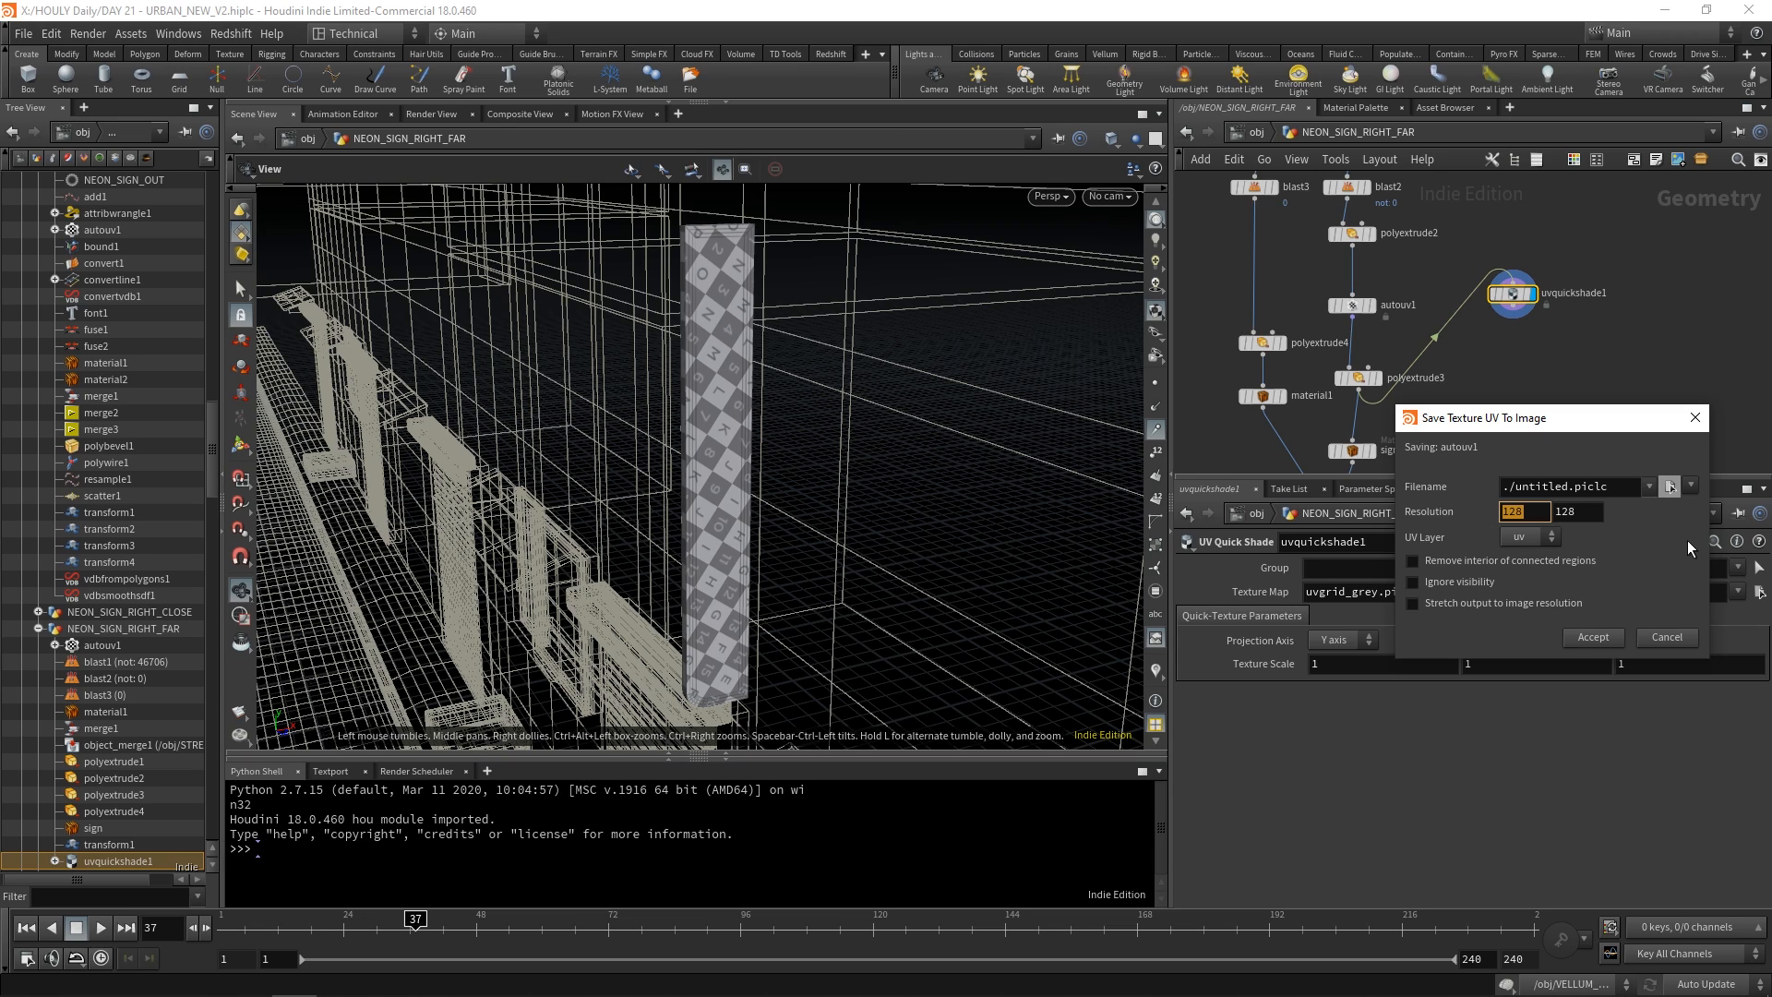
pyautogui.click(1667, 638)
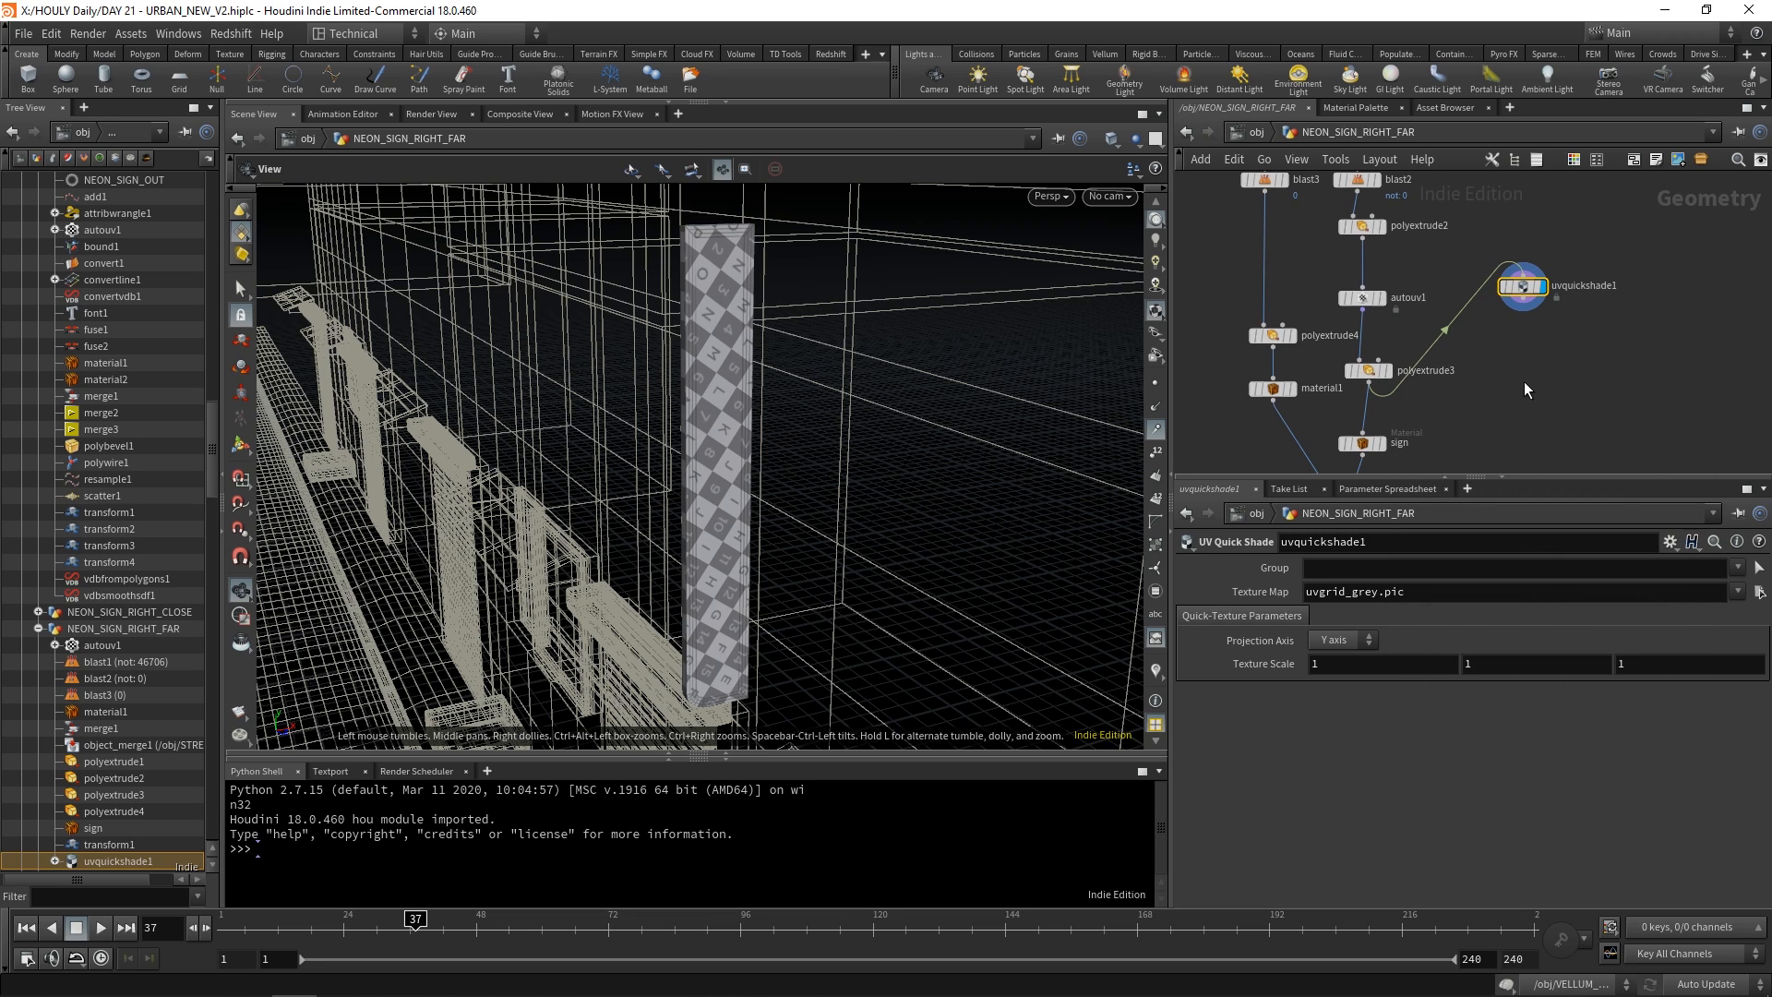
# Display merge1 to view the sign face combined with its frame.
pyautogui.moveTo(1524, 383); pyautogui.dragTo(1540, 341, button='middle')
pyautogui.scroll(2, 1540, 341)
pyautogui.click(1372, 237)
pyautogui.moveTo(1449, 434); pyautogui.dragTo(1463, 207, button='middle')
pyautogui.click(1357, 271)
pyautogui.click(1331, 270)
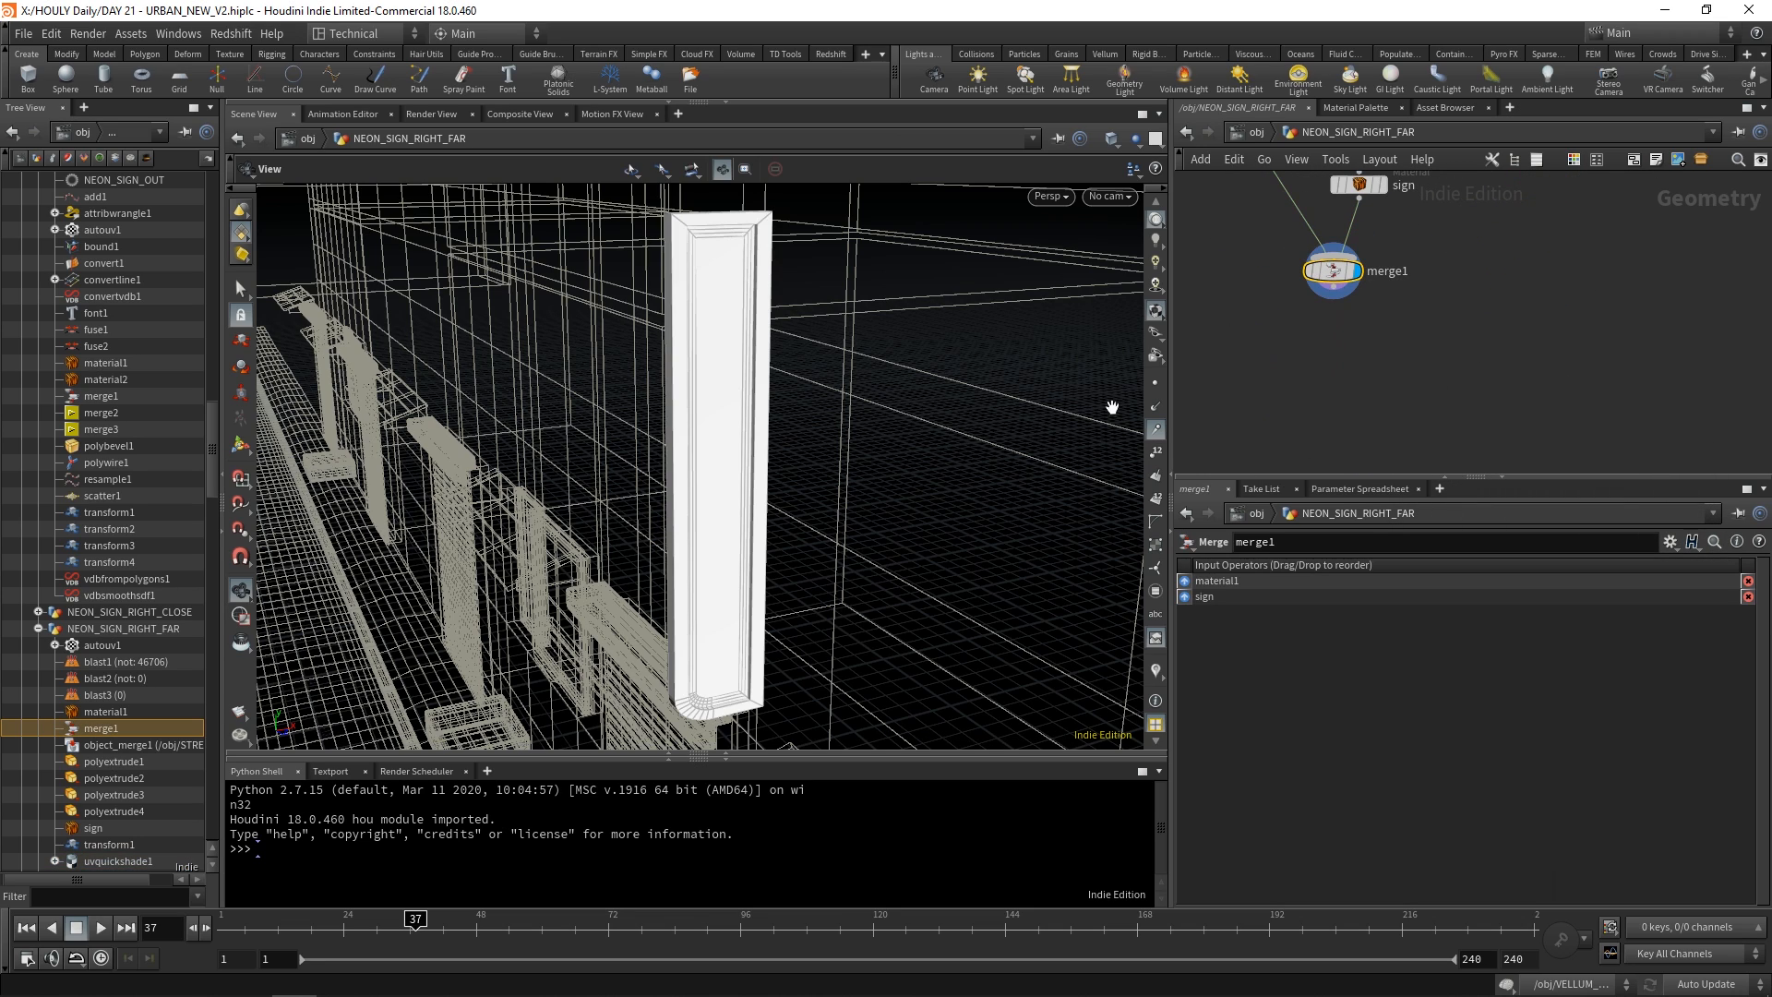
# Switch to Photos and arrange the signrightclose.png UV layout and the orange sign texture side by side.
pyautogui.moveTo(197, 986)
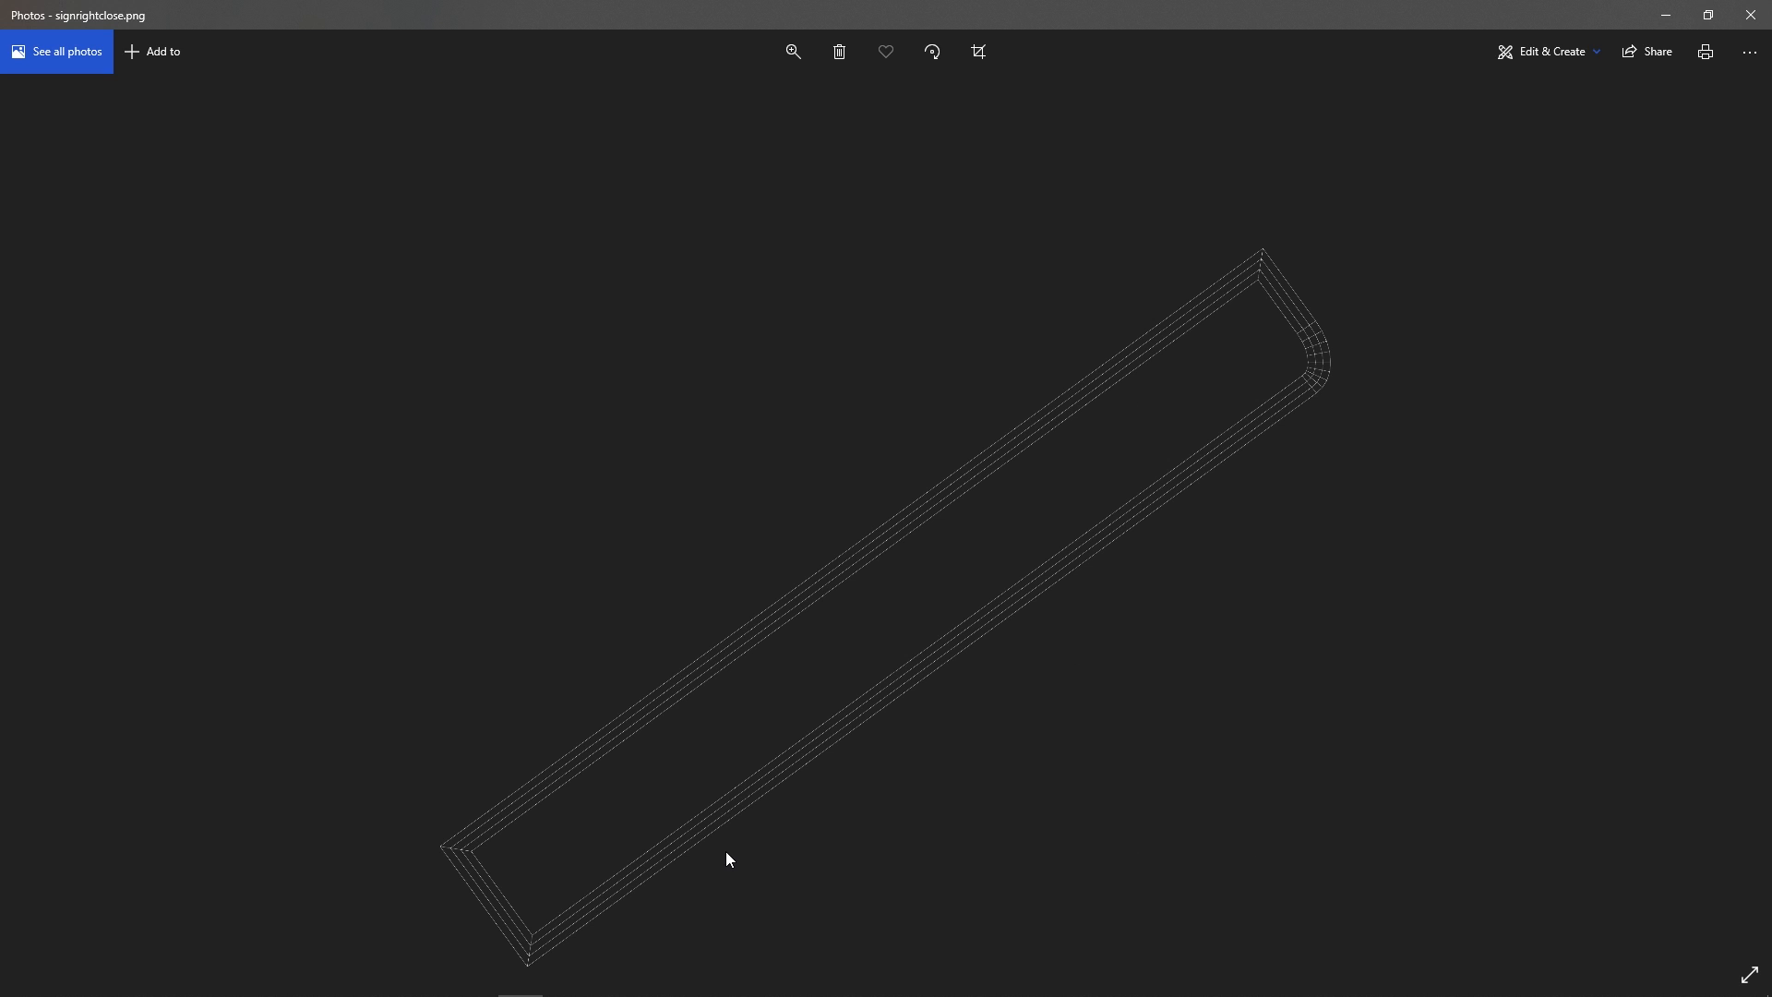
pyautogui.click(1718, 22)
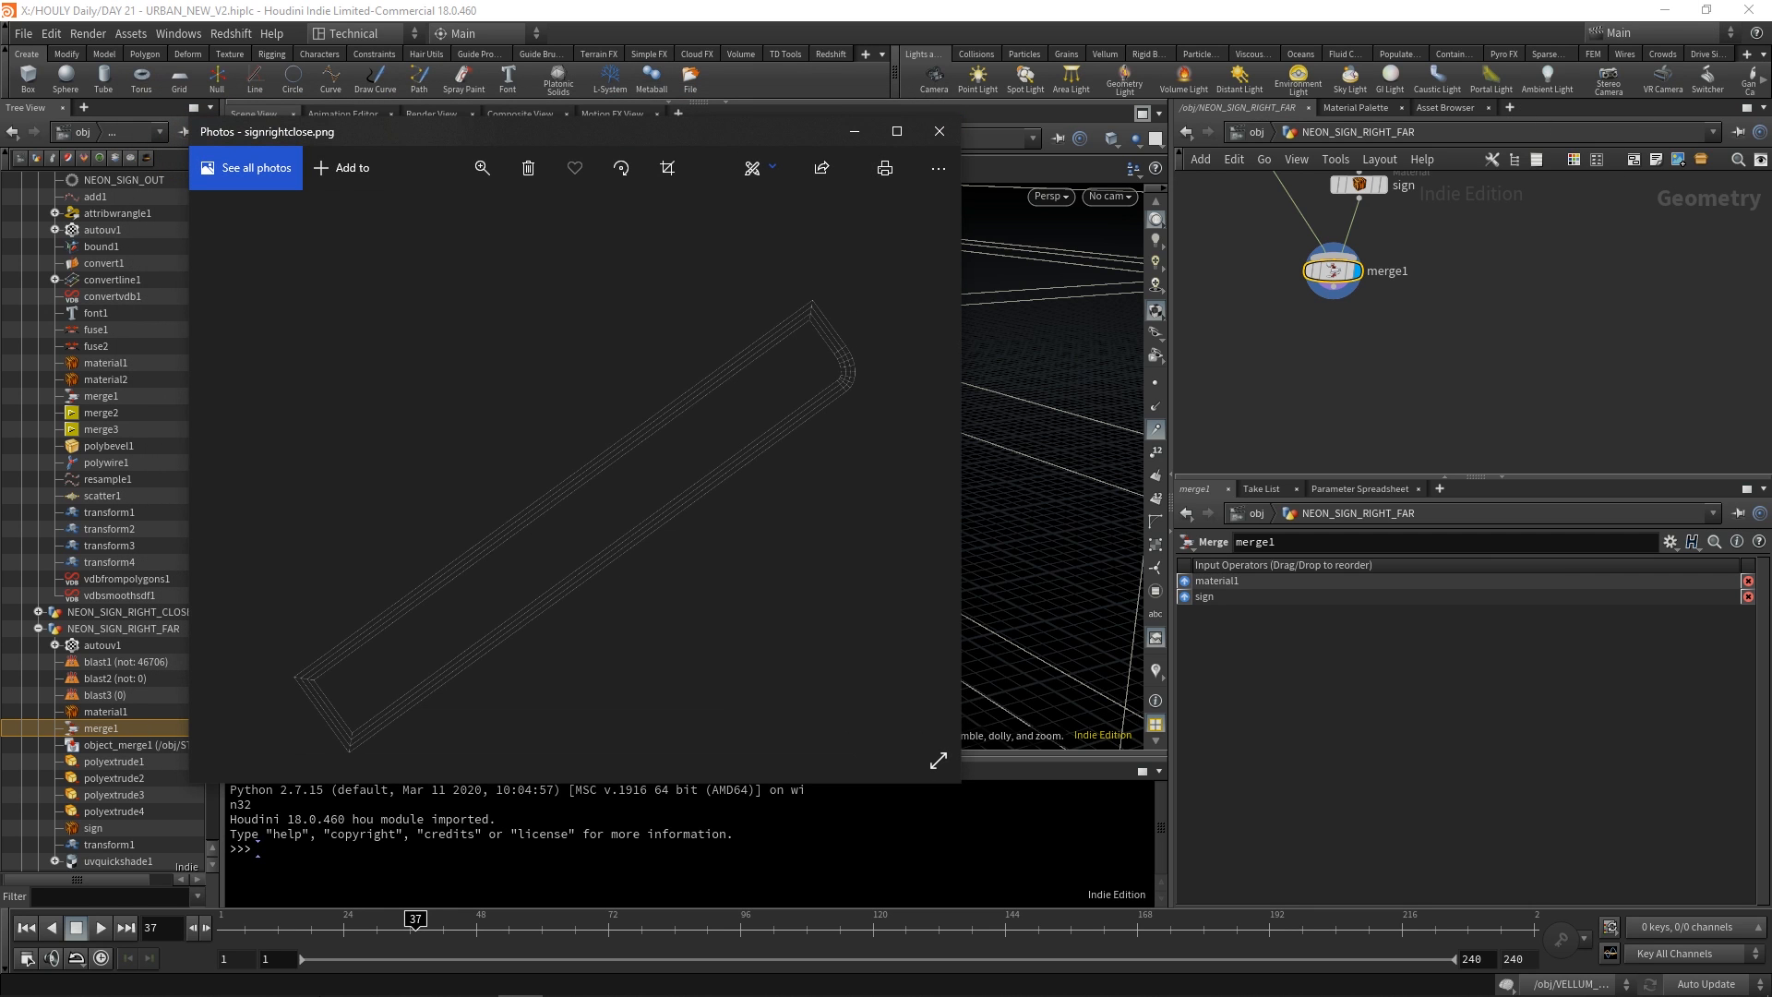
pyautogui.click(149, 980)
pyautogui.moveTo(1357, 131); pyautogui.dragTo(1325, 150)
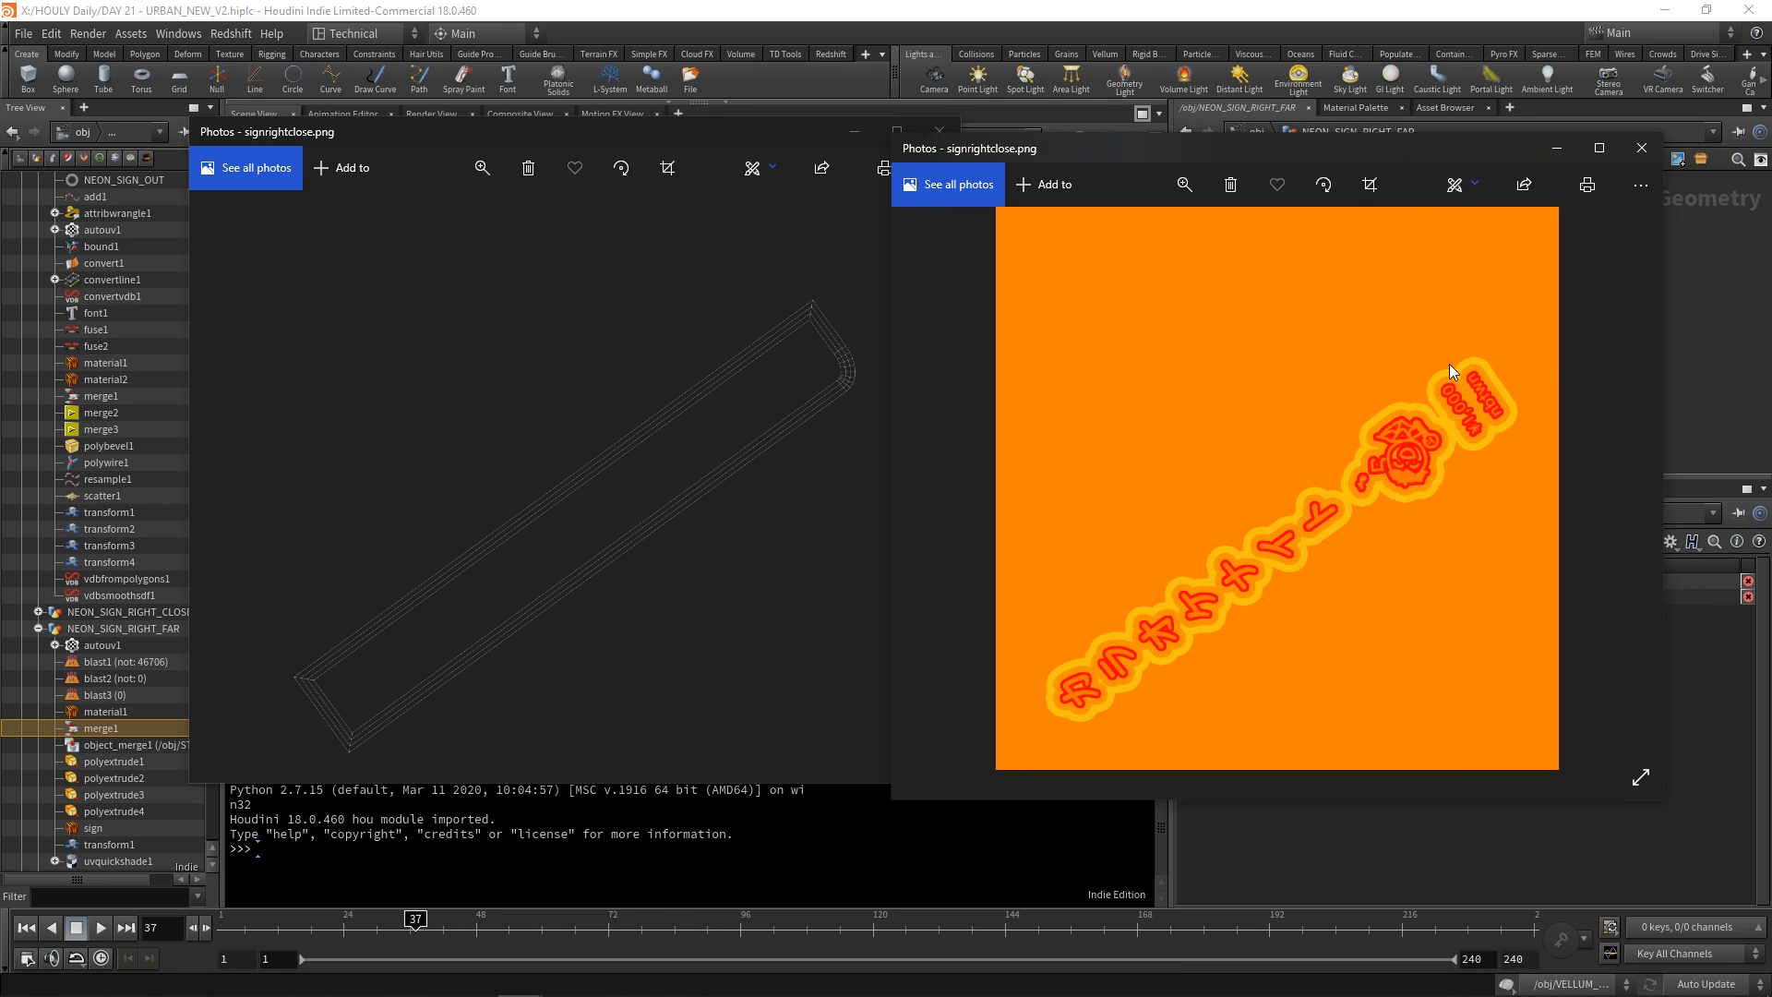
# Rotate the orange signrightclose.png texture by 180° and zoom in to inspect its lettering and character drawing.
pyautogui.click(1325, 190)
pyautogui.click(1325, 187)
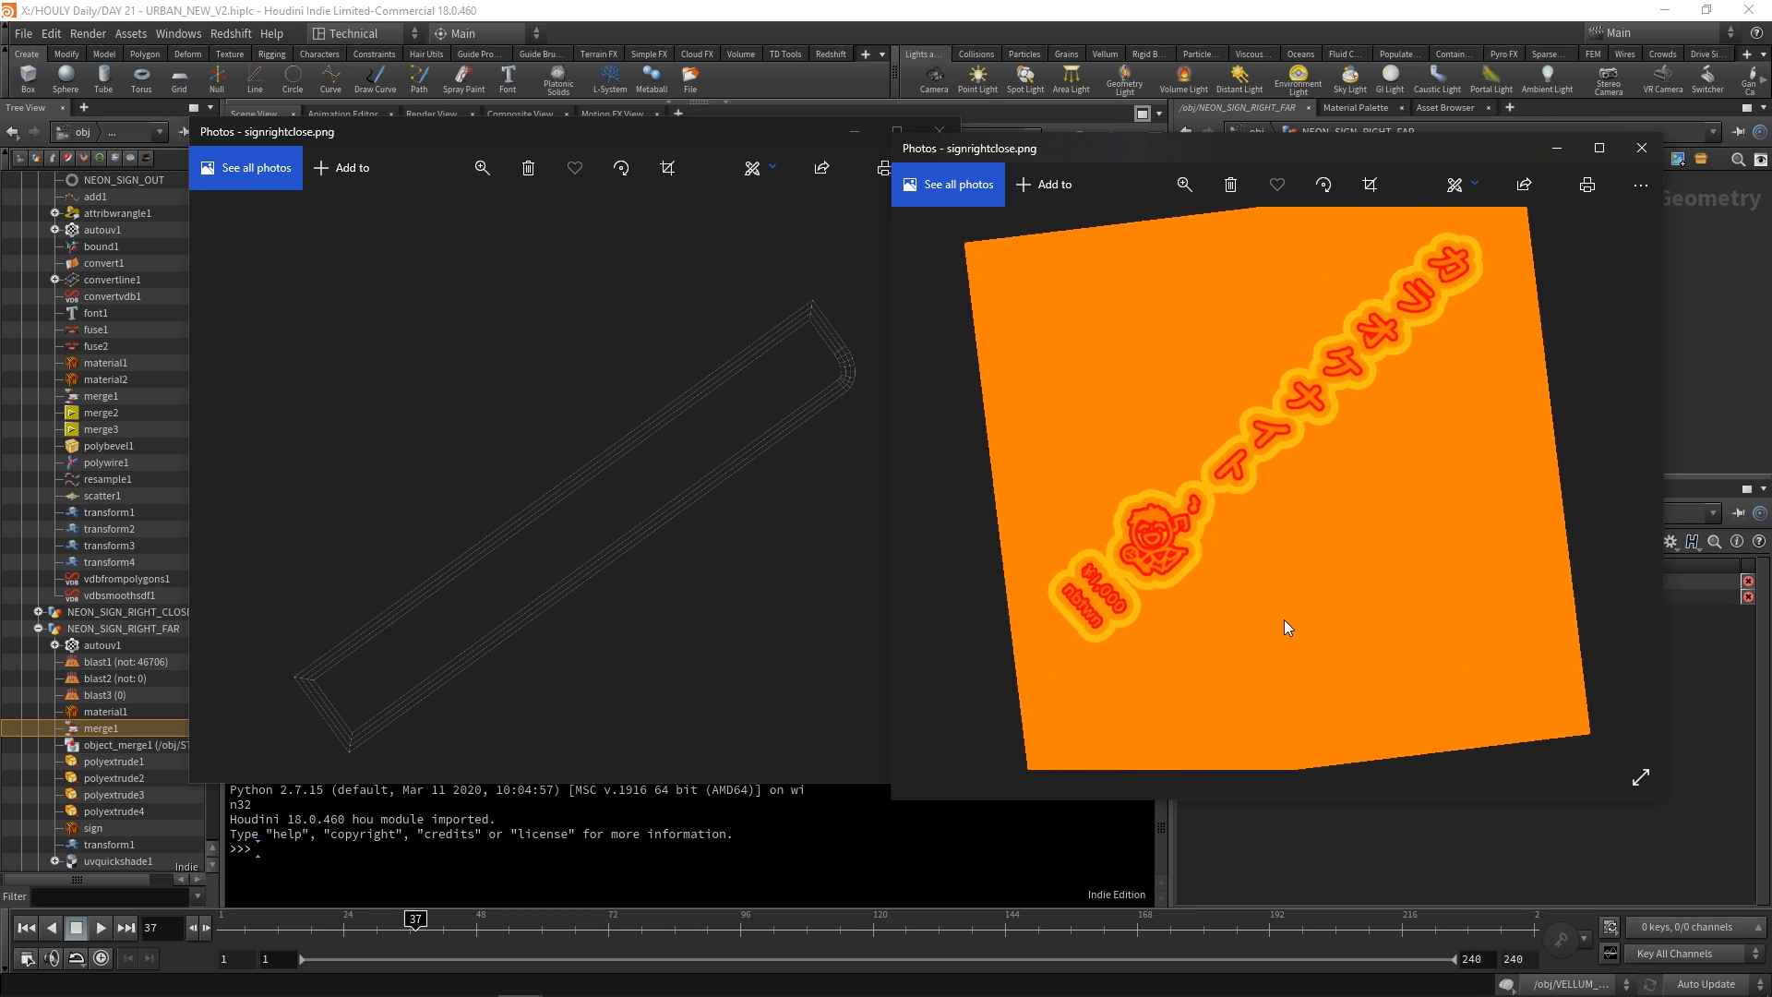
pyautogui.click(1186, 194)
pyautogui.moveTo(1100, 235); pyautogui.dragTo(1113, 235)
pyautogui.moveTo(1093, 548); pyautogui.dragTo(1281, 501)
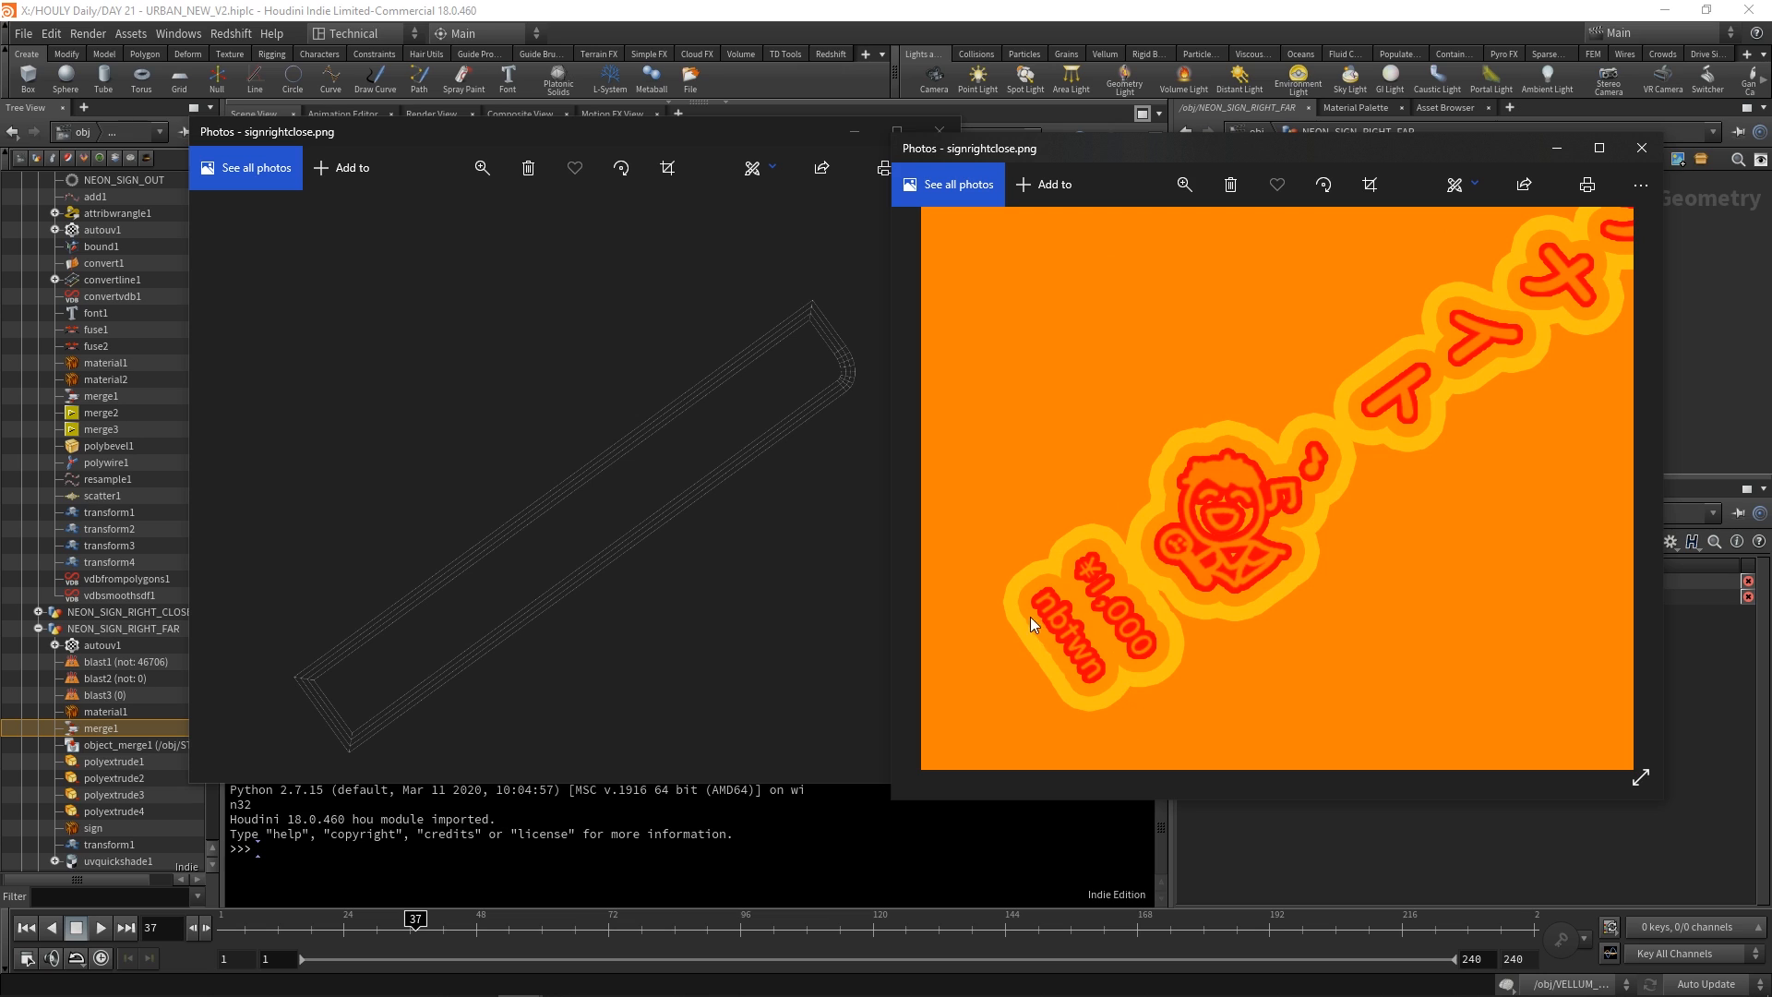
pyautogui.moveTo(1321, 513); pyautogui.dragTo(960, 715)
pyautogui.click(1194, 189)
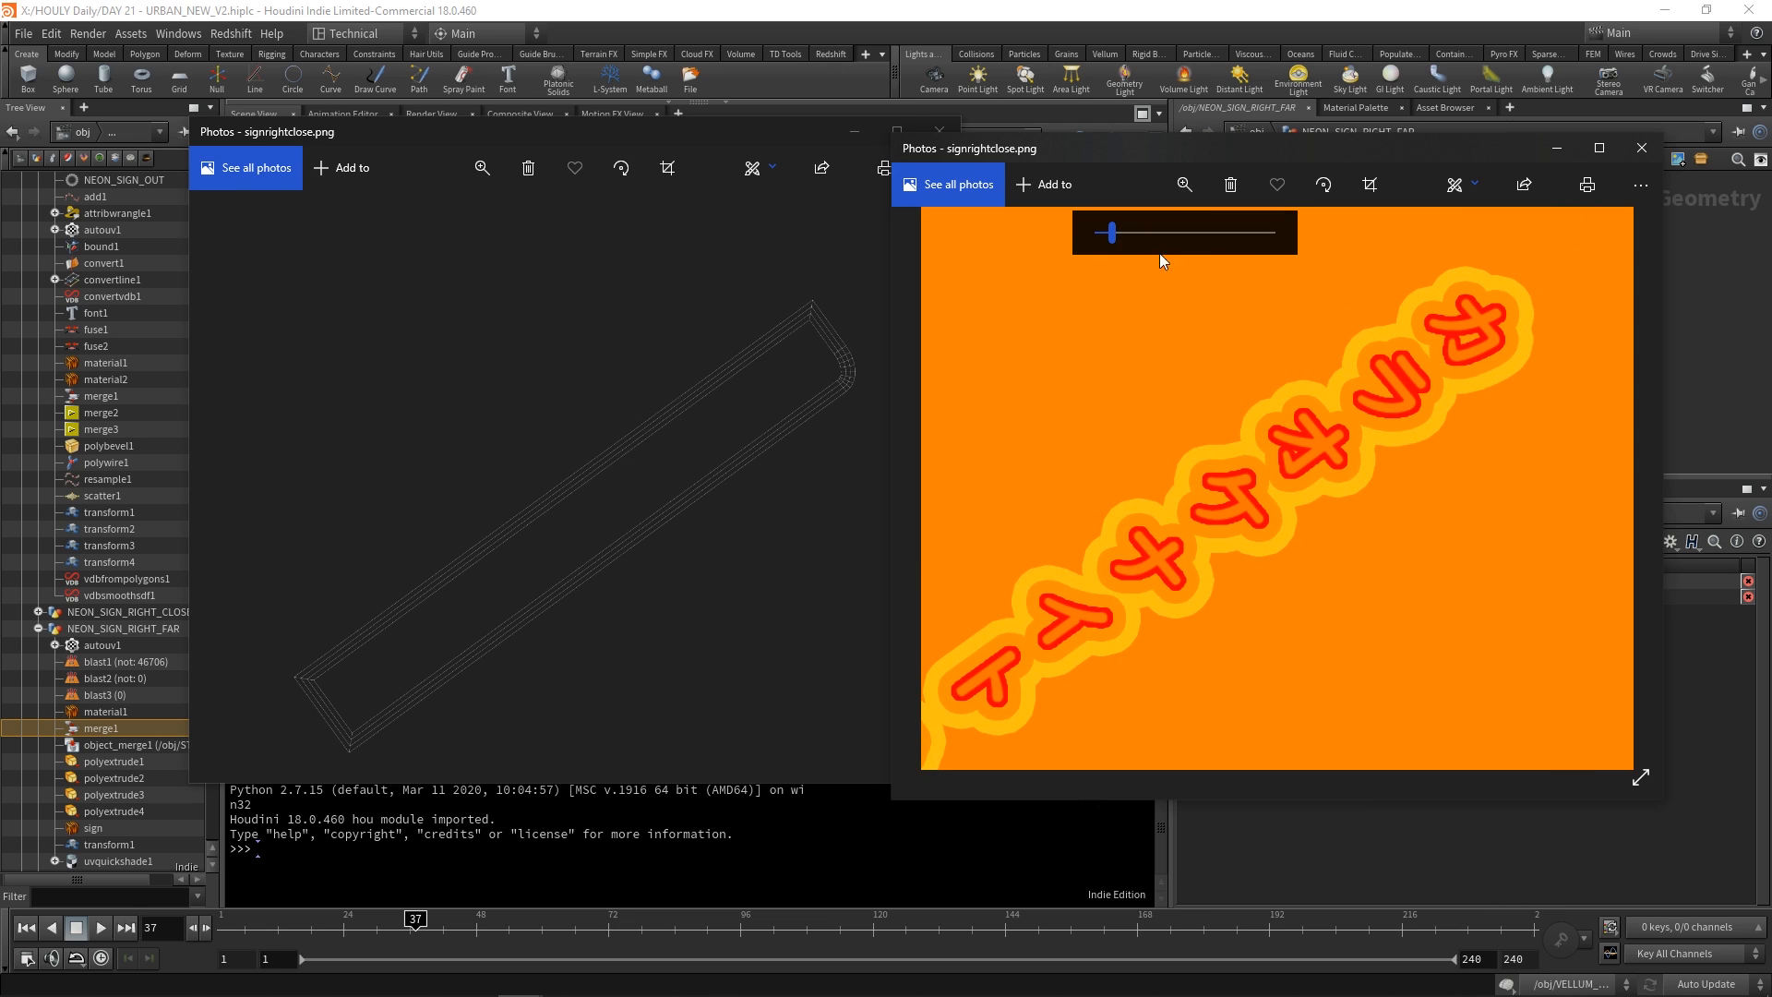
pyautogui.moveTo(1119, 237); pyautogui.dragTo(1075, 238)
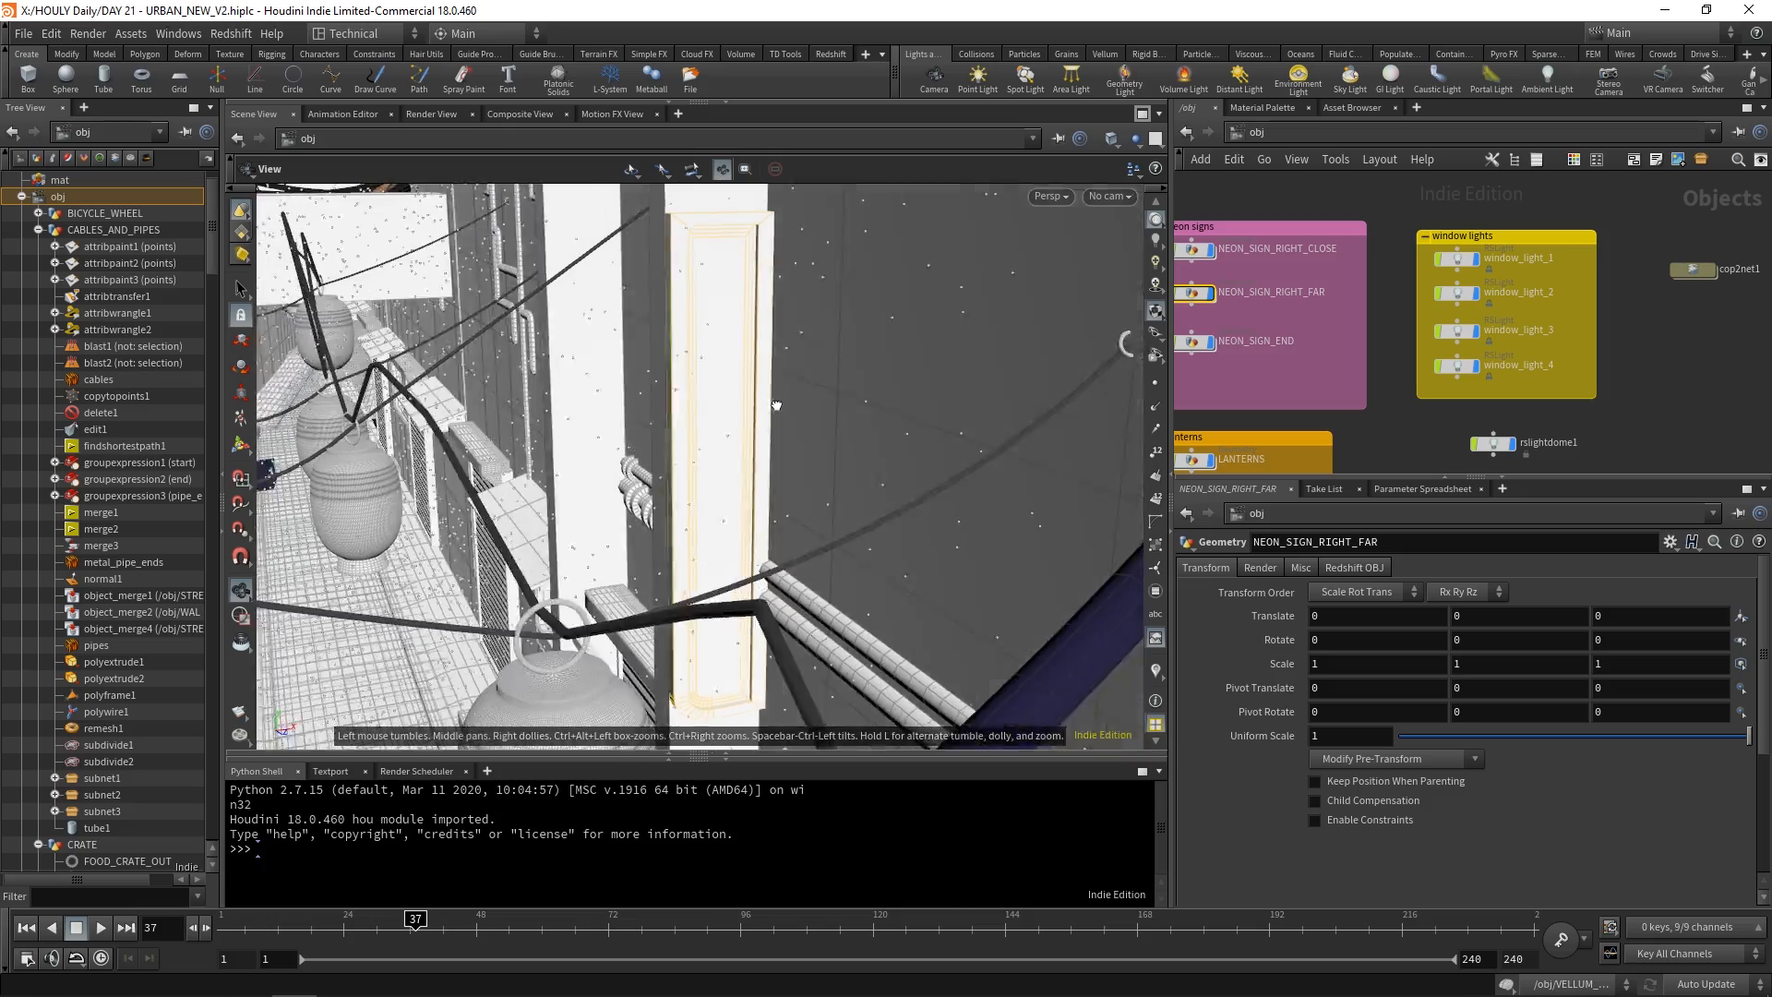
# Examine the neon signs, lanterns and cables in the full alley scene in Houdini from several viewpoints.
pyautogui.scroll(-5, 777, 405)
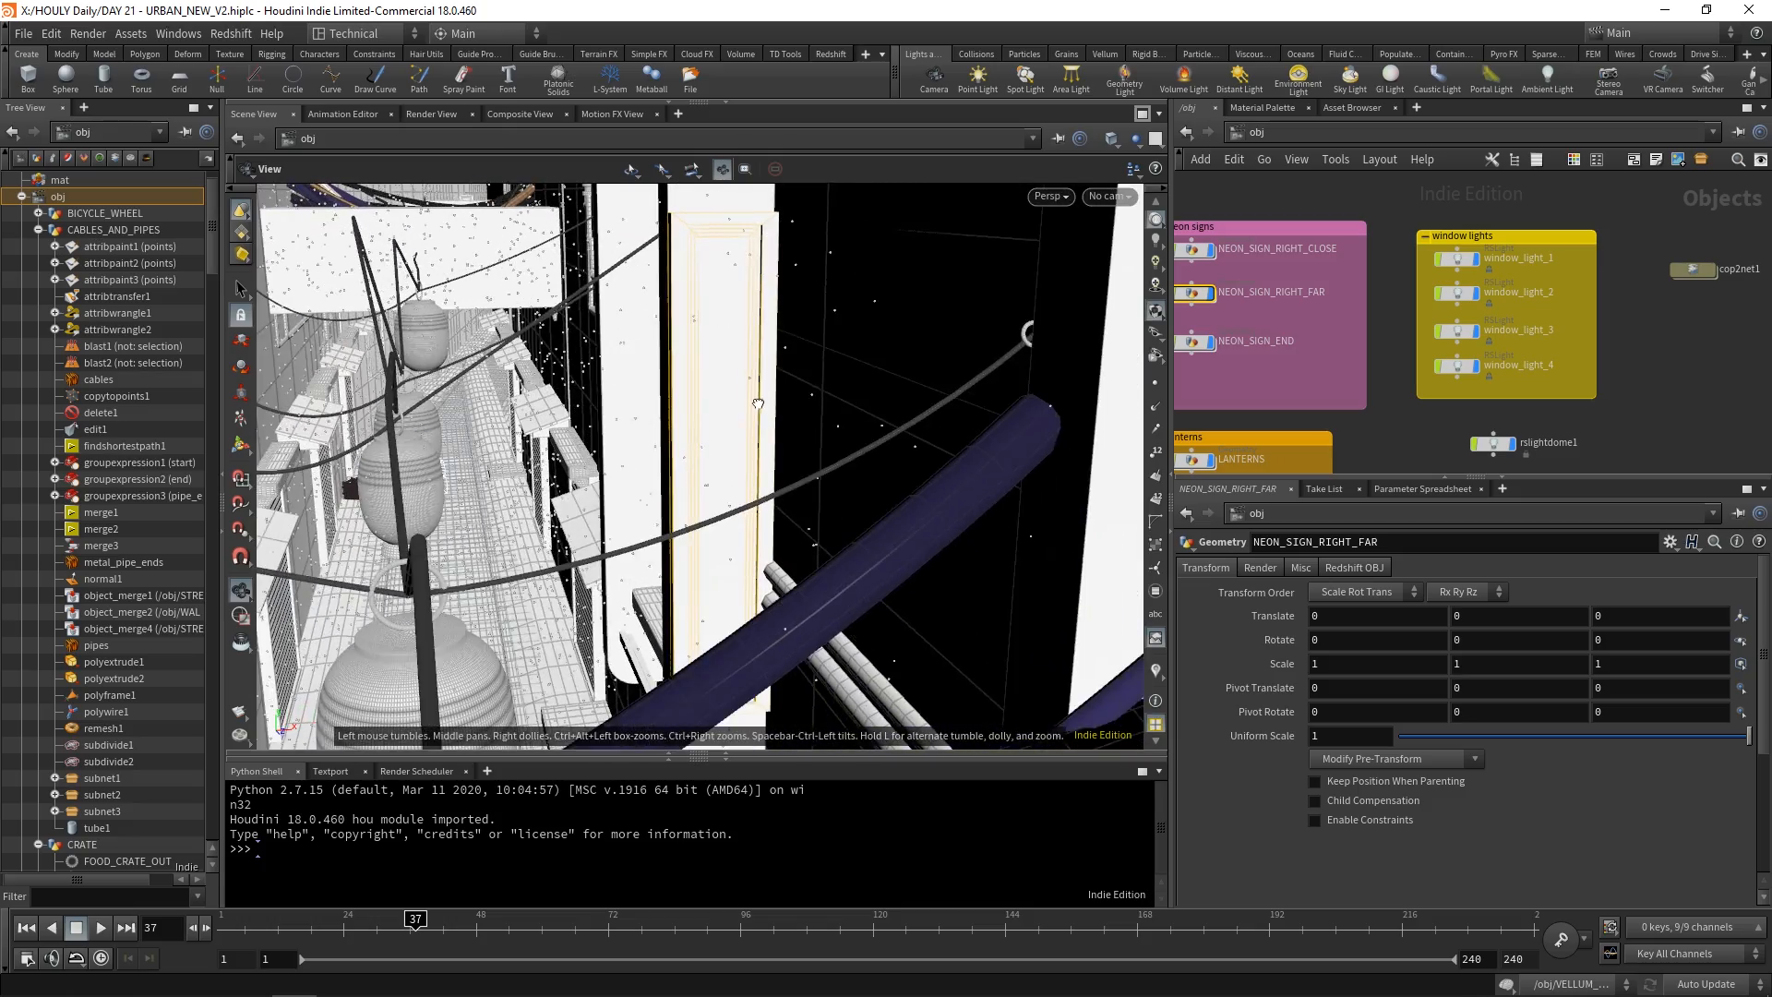
pyautogui.moveTo(767, 404); pyautogui.dragTo(637, 392)
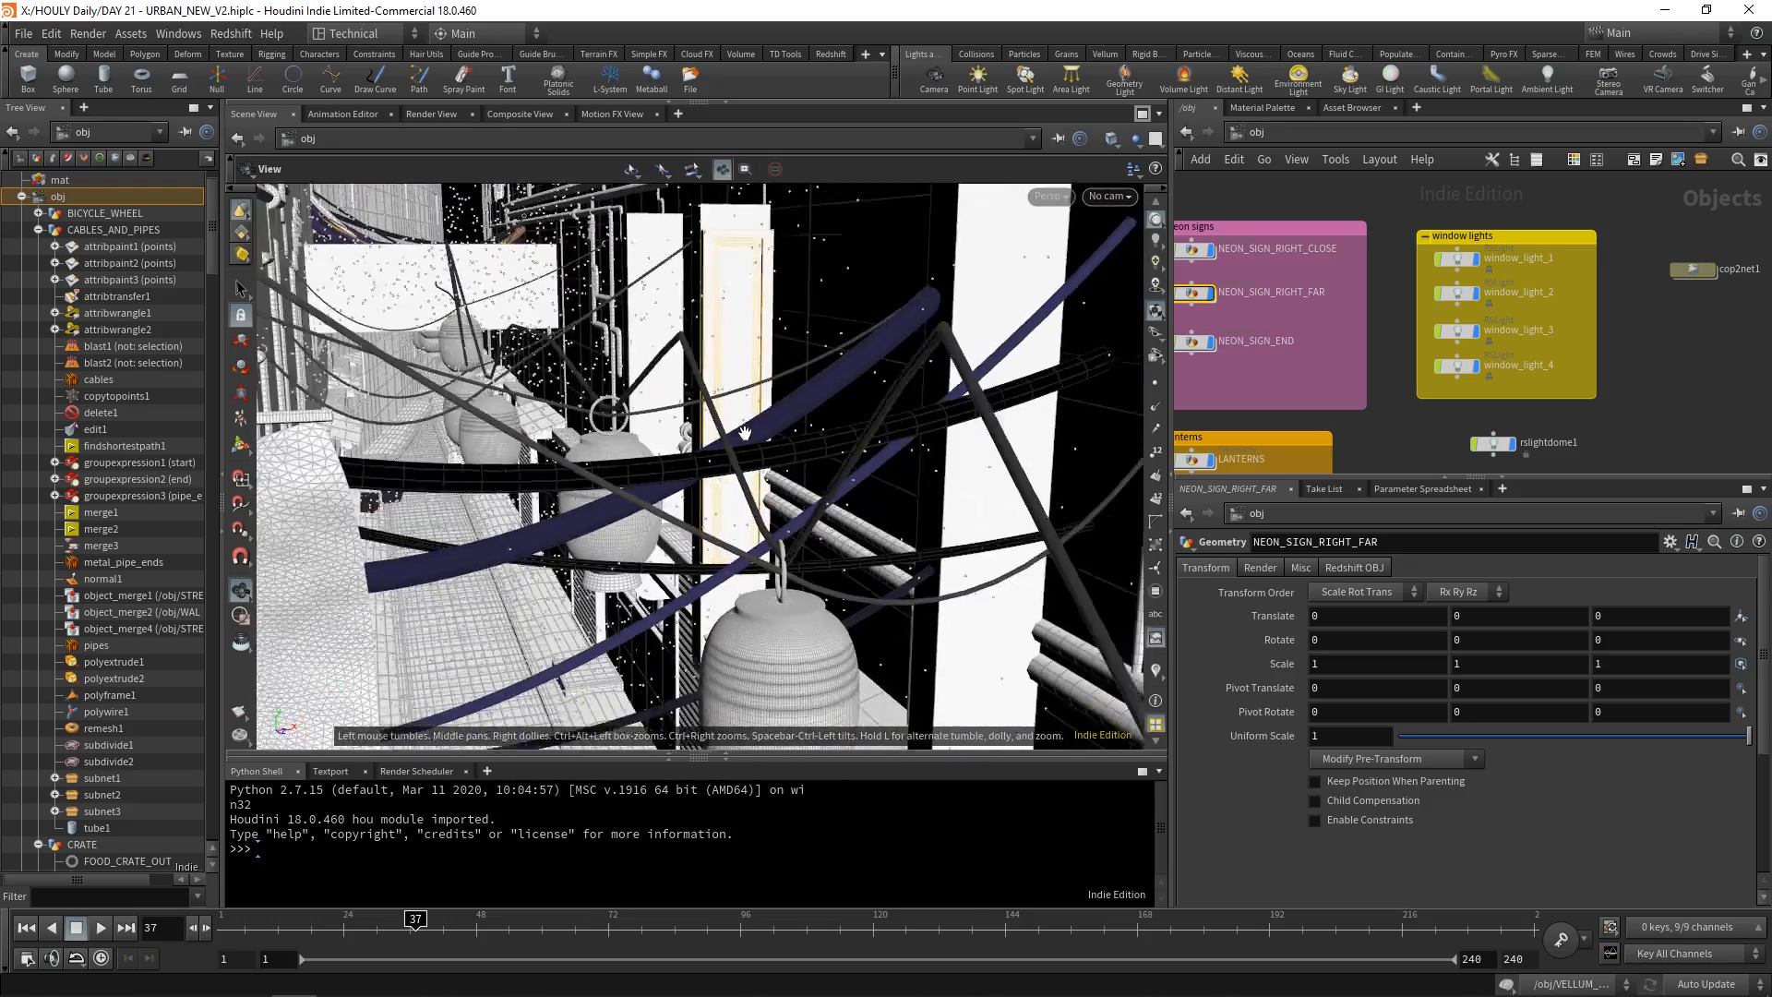
pyautogui.moveTo(609, 369); pyautogui.dragTo(669, 336, button='middle')
pyautogui.scroll(-5, 668, 336)
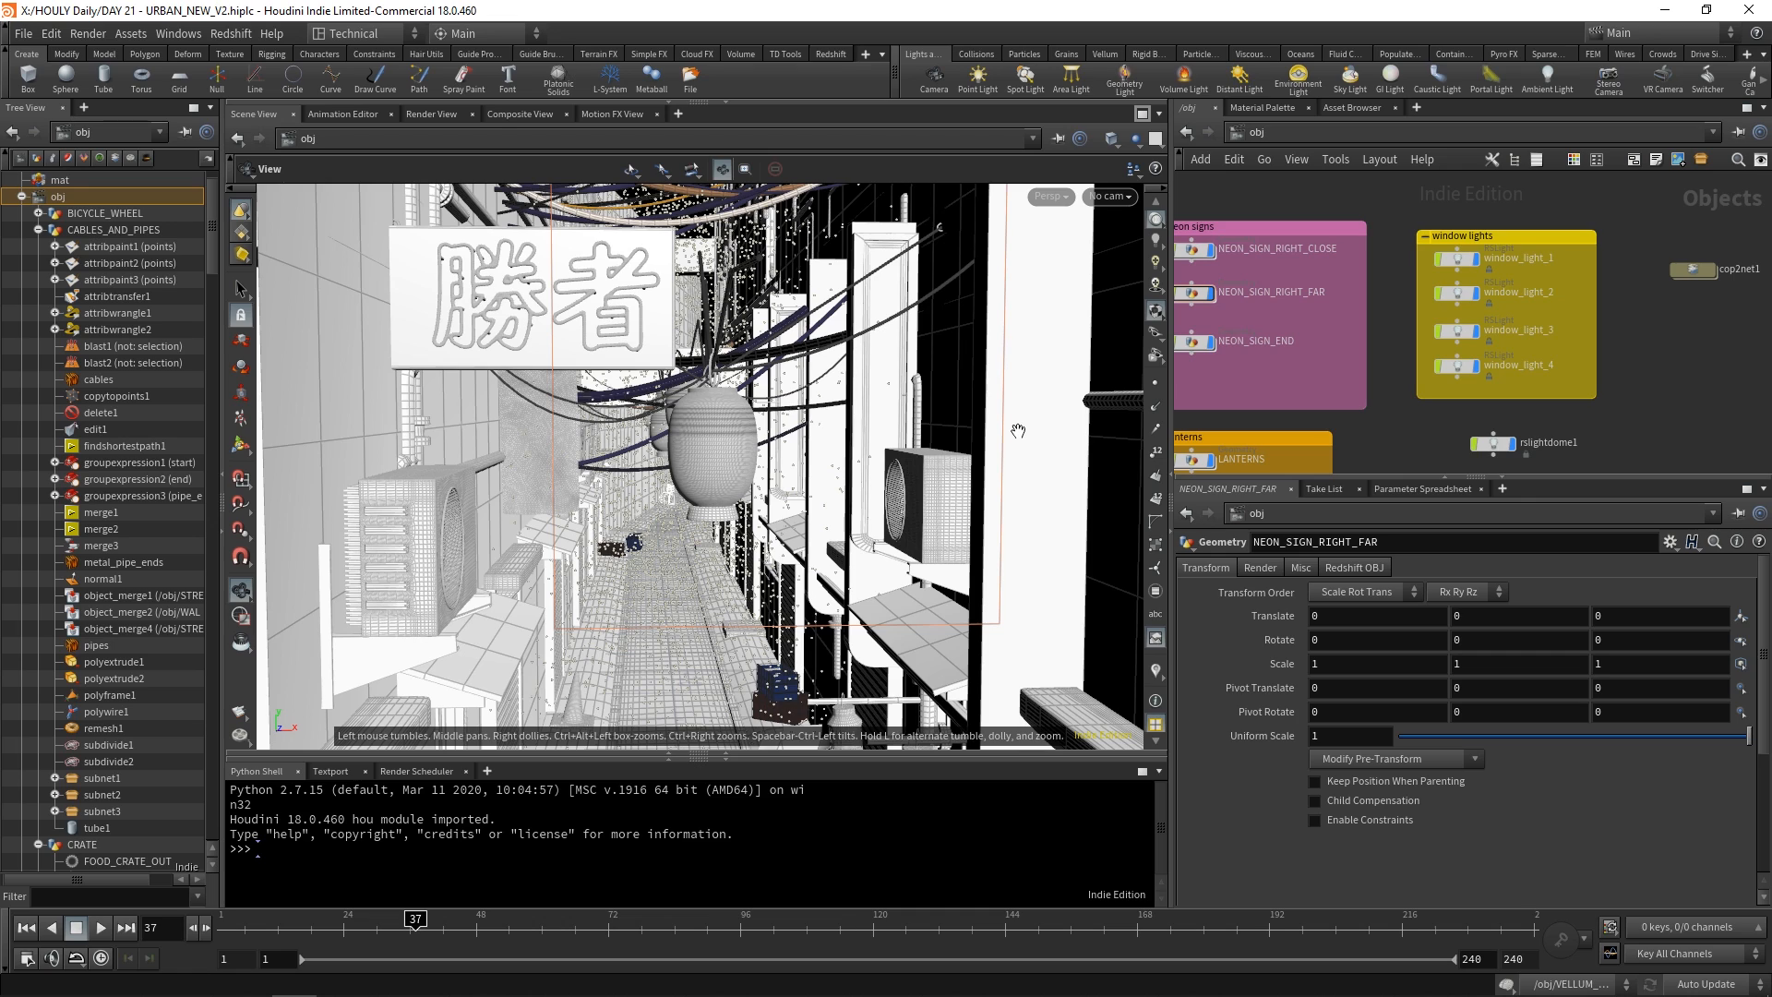
pyautogui.scroll(4, 978, 438)
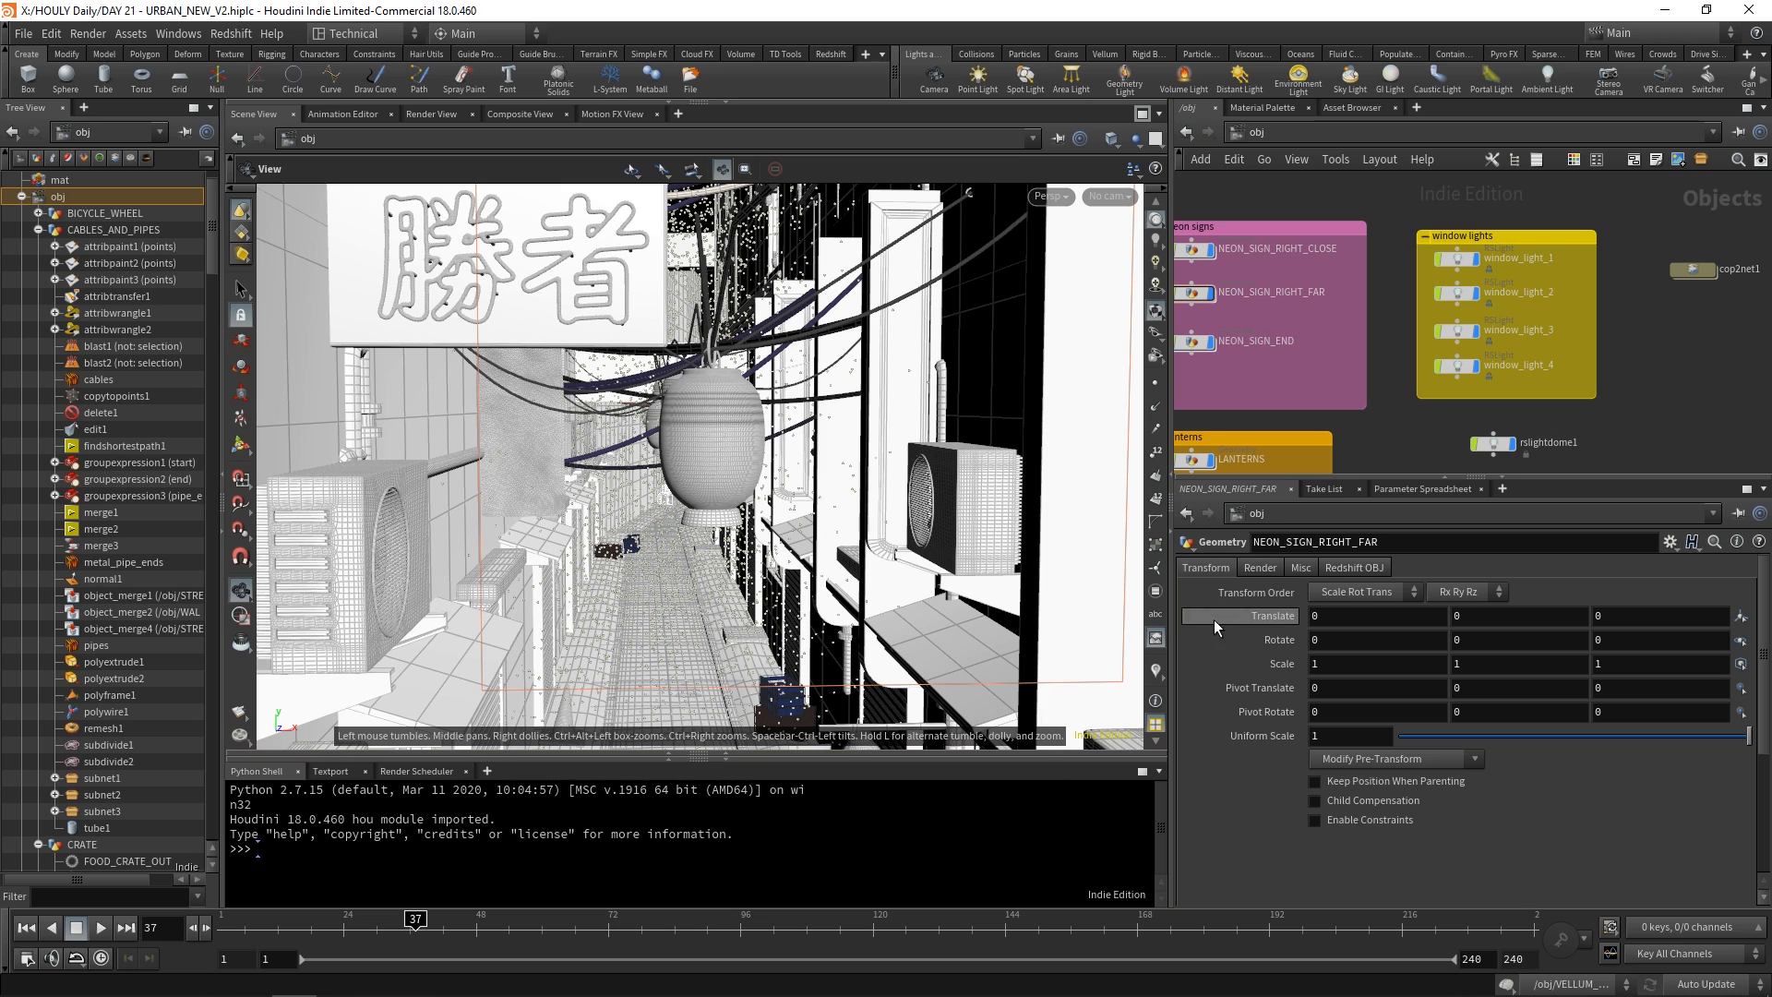
pyautogui.moveTo(934, 402); pyautogui.dragTo(914, 403)
pyautogui.scroll(-3, 1426, 431)
# Find the LANTERNS object among the scene objects and open its network.
pyautogui.moveTo(1412, 444)
pyautogui.mouseDown(button='middle')
pyautogui.moveTo(1594, 356)
pyautogui.moveTo(1674, 344)
pyautogui.mouseUp(button='middle')
pyautogui.moveTo(1341, 382); pyautogui.dragTo(1637, 408, button='middle')
pyautogui.moveTo(1416, 380); pyautogui.dragTo(1463, 422, button='middle')
pyautogui.scroll(2, 1428, 384)
pyautogui.moveTo(1292, 344); pyautogui.dragTo(1329, 550, button='middle')
pyautogui.scroll(-1, 1348, 410)
pyautogui.scroll(1, 1348, 410)
pyautogui.moveTo(1499, 375)
pyautogui.mouseDown(button='middle')
pyautogui.moveTo(1419, 262)
pyautogui.moveTo(1369, 368)
pyautogui.mouseUp(button='middle')
pyautogui.scroll(-1, 1420, 262)
pyautogui.moveTo(1721, 411); pyautogui.dragTo(1278, 257, button='middle')
pyautogui.doubleClick(1350, 336)
# Display line1 and examine the lanterns' straight starting line from different angles.
pyautogui.moveTo(730, 409); pyautogui.dragTo(780, 516)
pyautogui.scroll(-5, 743, 434)
pyautogui.scroll(8, 1446, 314)
pyautogui.click(1337, 250)
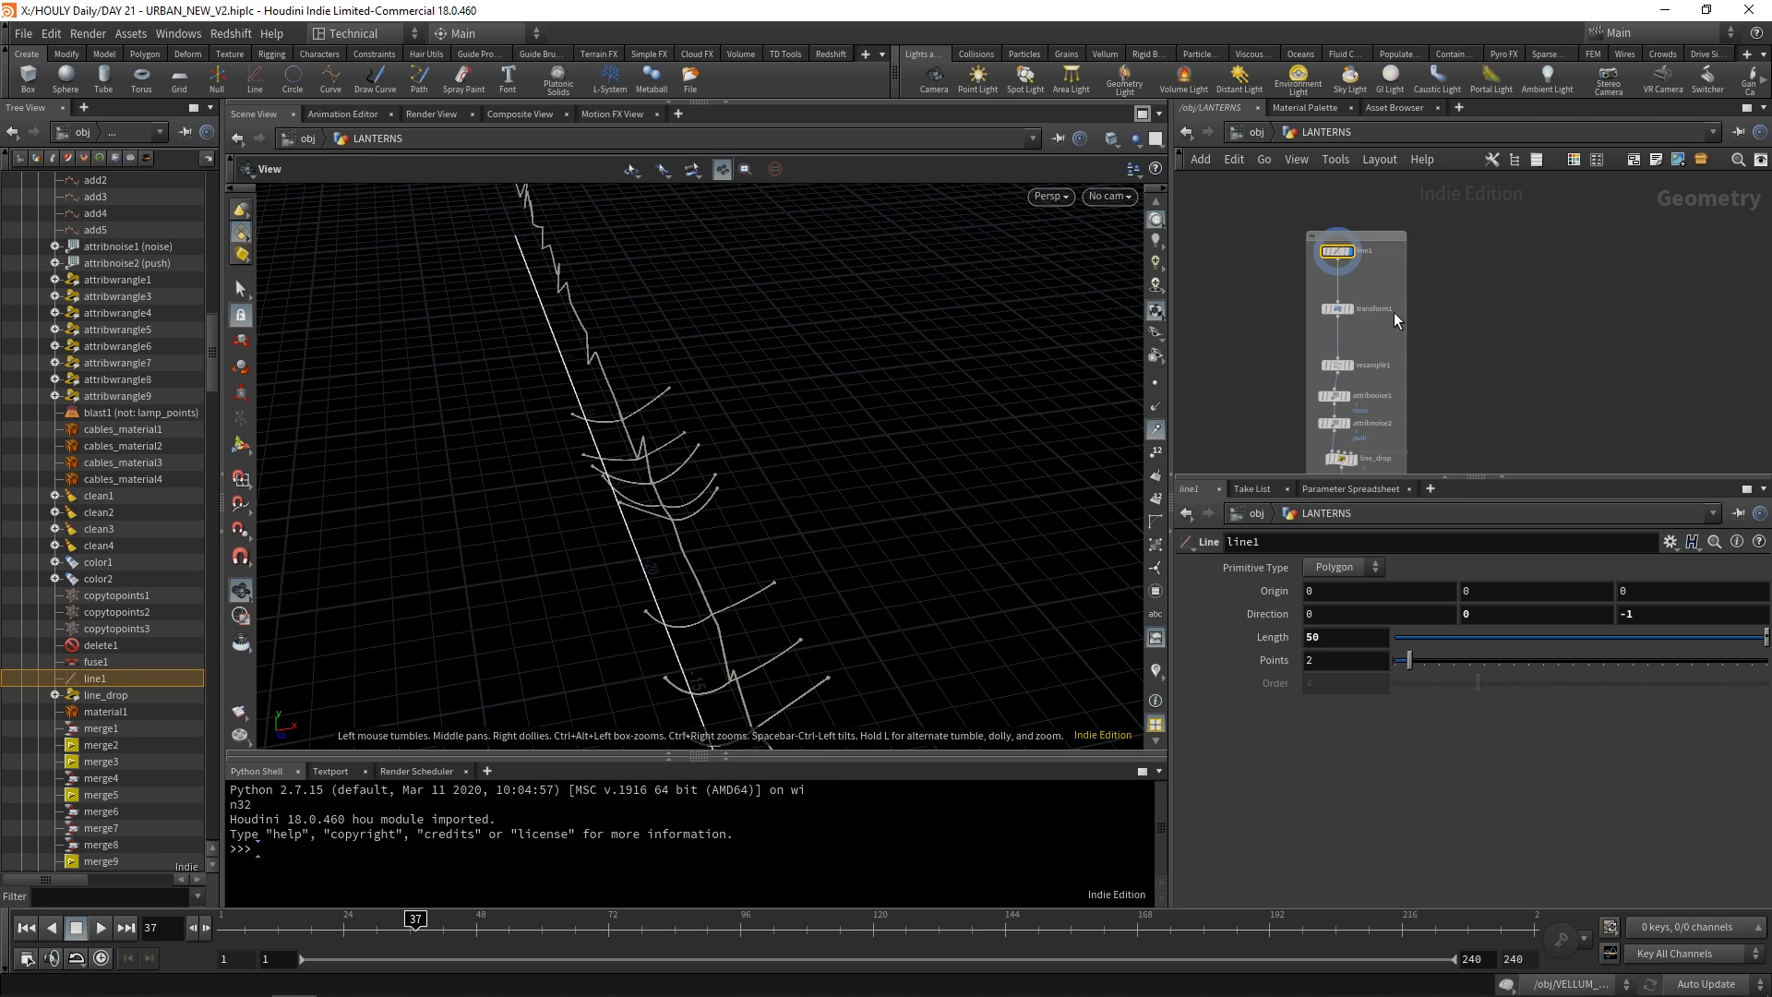
pyautogui.click(1347, 252)
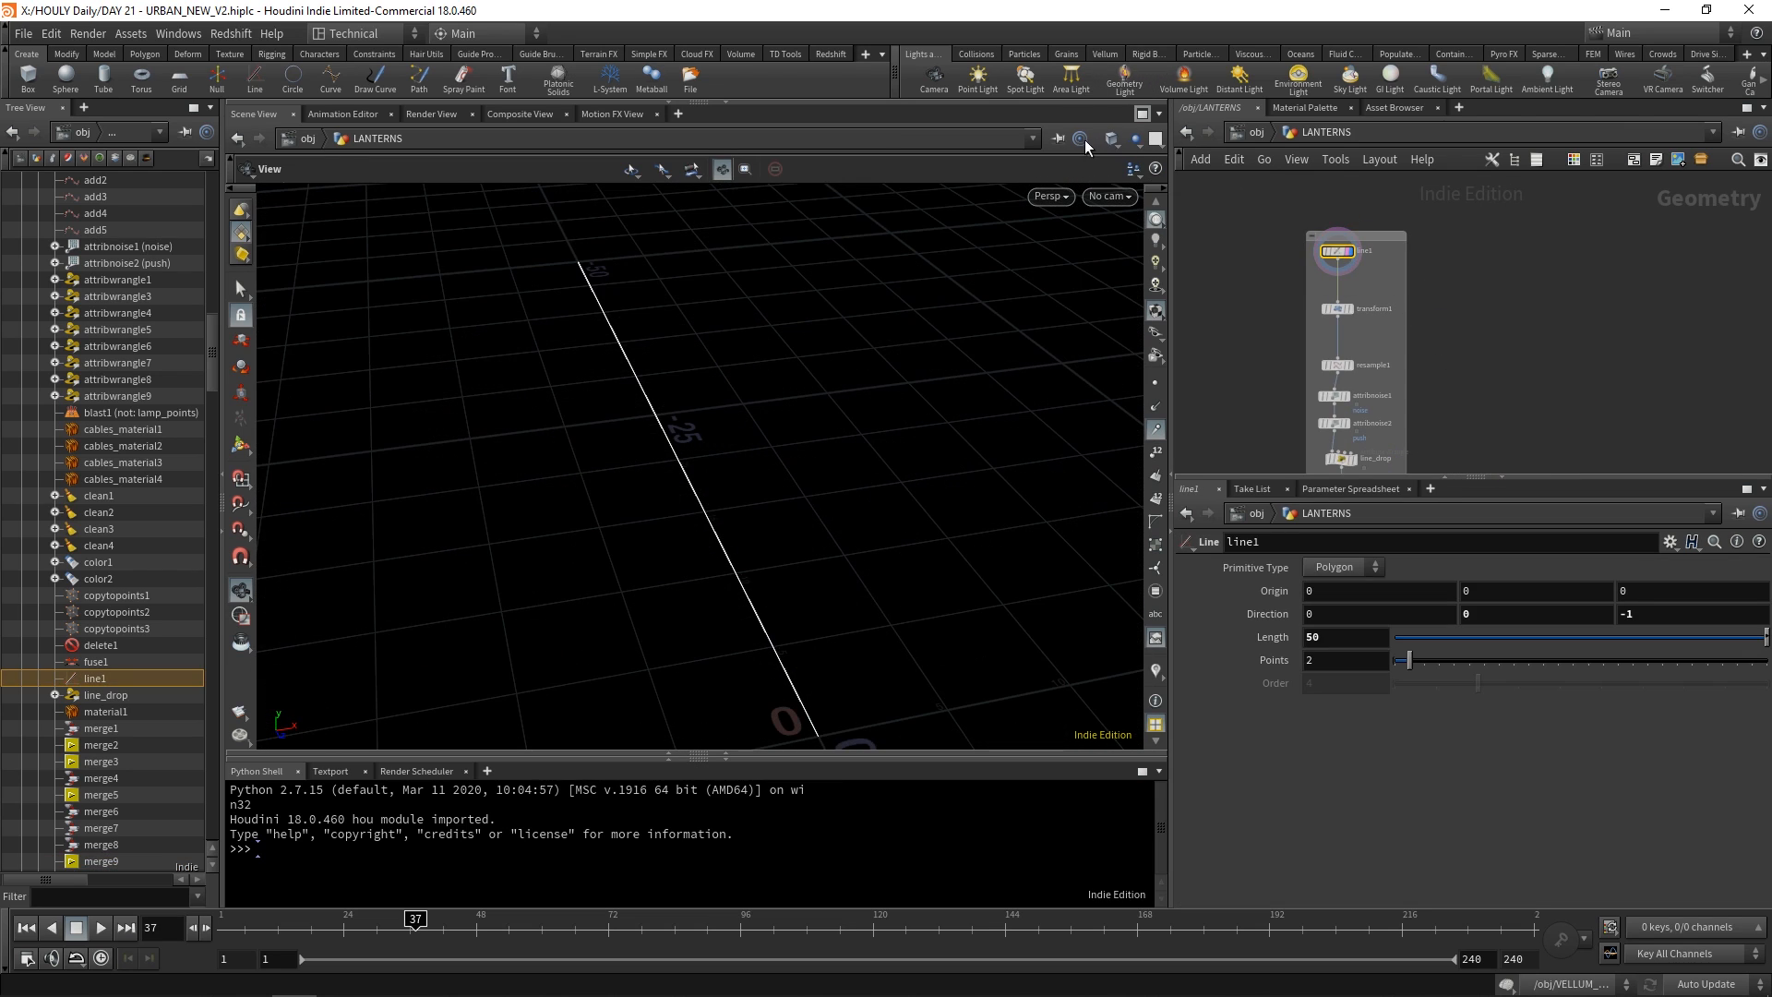
pyautogui.click(1142, 138)
pyautogui.click(1167, 178)
pyautogui.moveTo(700, 471); pyautogui.dragTo(649, 585)
pyautogui.moveTo(726, 424); pyautogui.dragTo(830, 310)
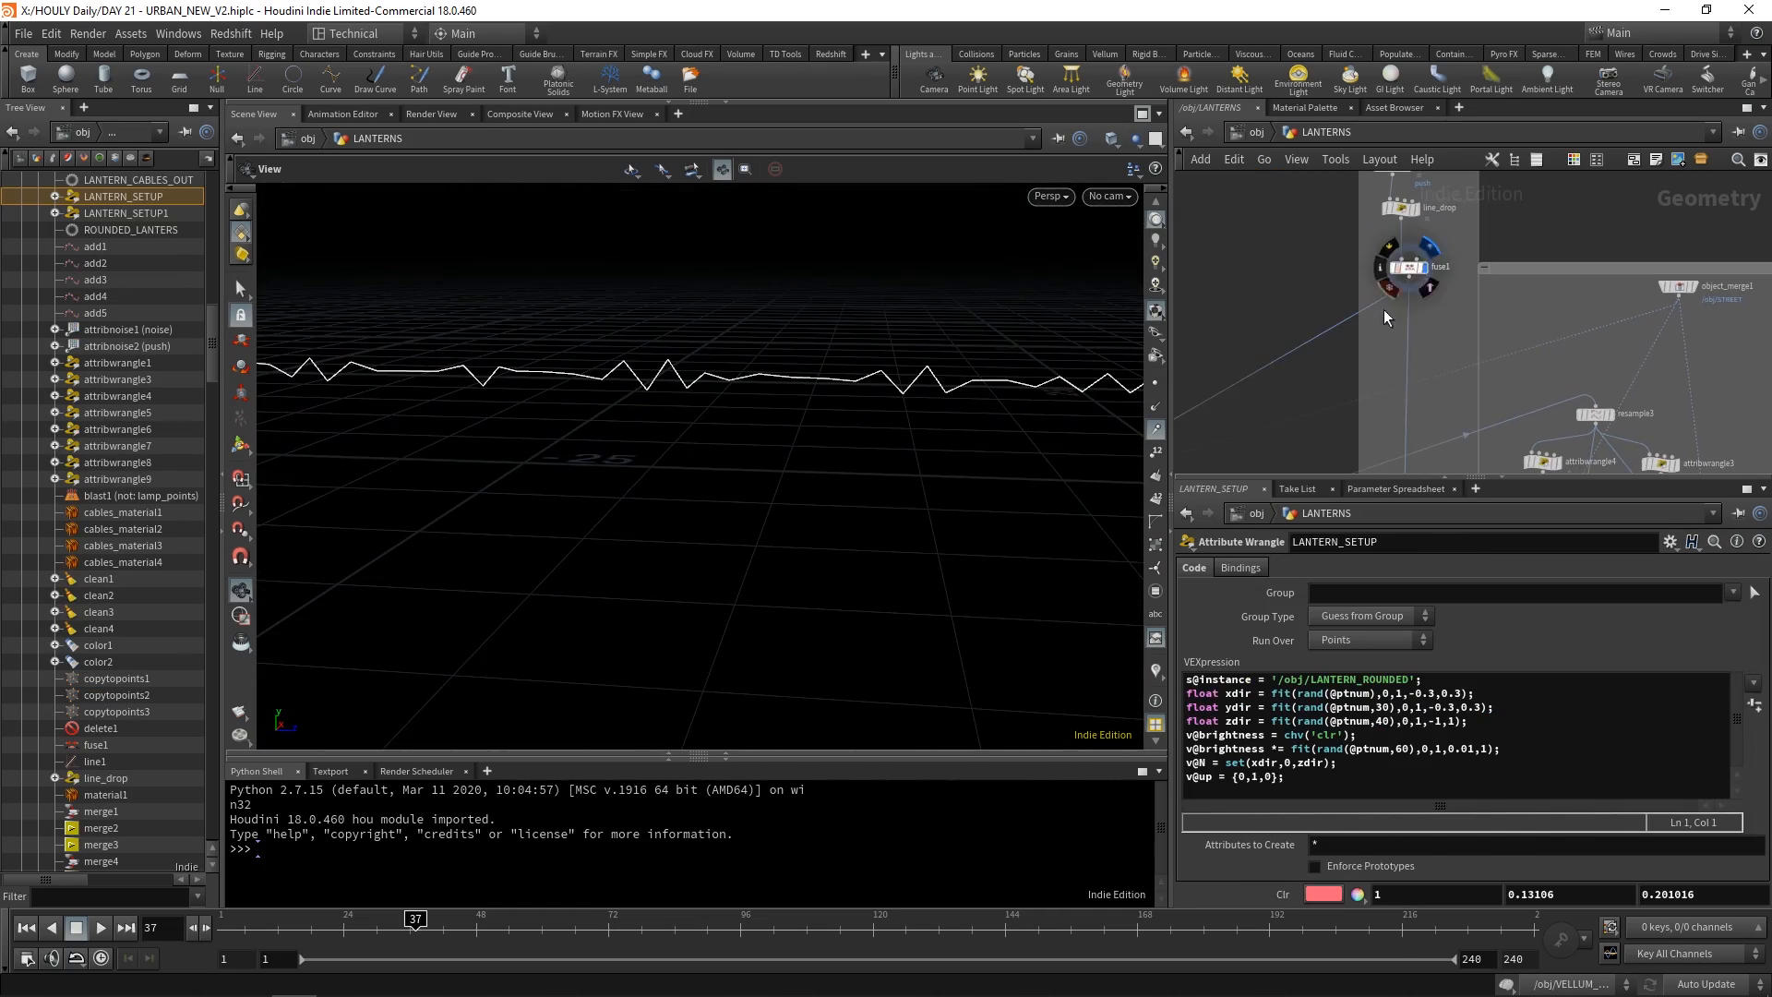
# Examine the nodes between fuse1 and copytopoints2 that prepare the lantern points.
pyautogui.scroll(-1, 1381, 447)
pyautogui.moveTo(1380, 446); pyautogui.dragTo(1481, 345, button='middle')
pyautogui.moveTo(1317, 411); pyautogui.dragTo(1421, 307, button='middle')
pyautogui.scroll(1, 1330, 352)
pyautogui.click(1337, 342)
pyautogui.moveTo(1343, 427); pyautogui.dragTo(1405, 342, button='middle')
pyautogui.scroll(1, 1527, 323)
pyautogui.moveTo(1408, 415); pyautogui.dragTo(1369, 443, button='middle')
pyautogui.scroll(-2, 1419, 349)
pyautogui.scroll(2, 1352, 338)
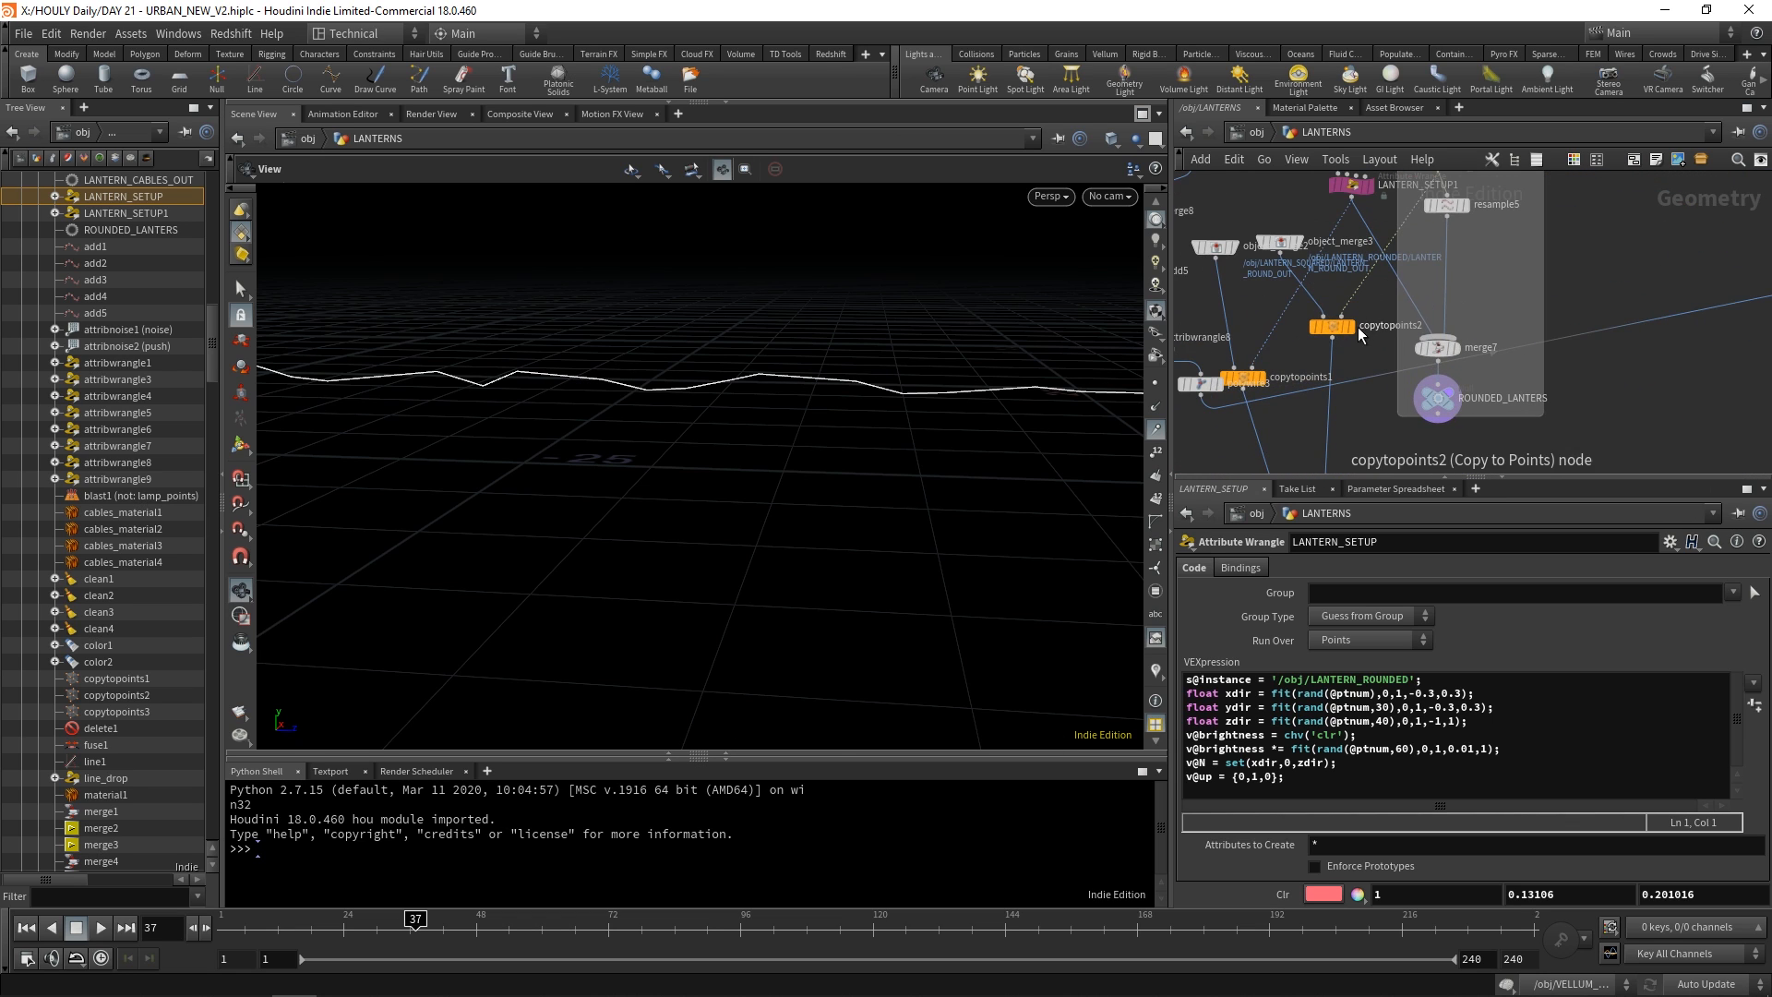
# Display copytopoints2 and examine the lanterns copied along the line from different angles.
pyautogui.click(1352, 327)
pyautogui.moveTo(813, 379); pyautogui.dragTo(888, 429)
pyautogui.scroll(5, 898, 383)
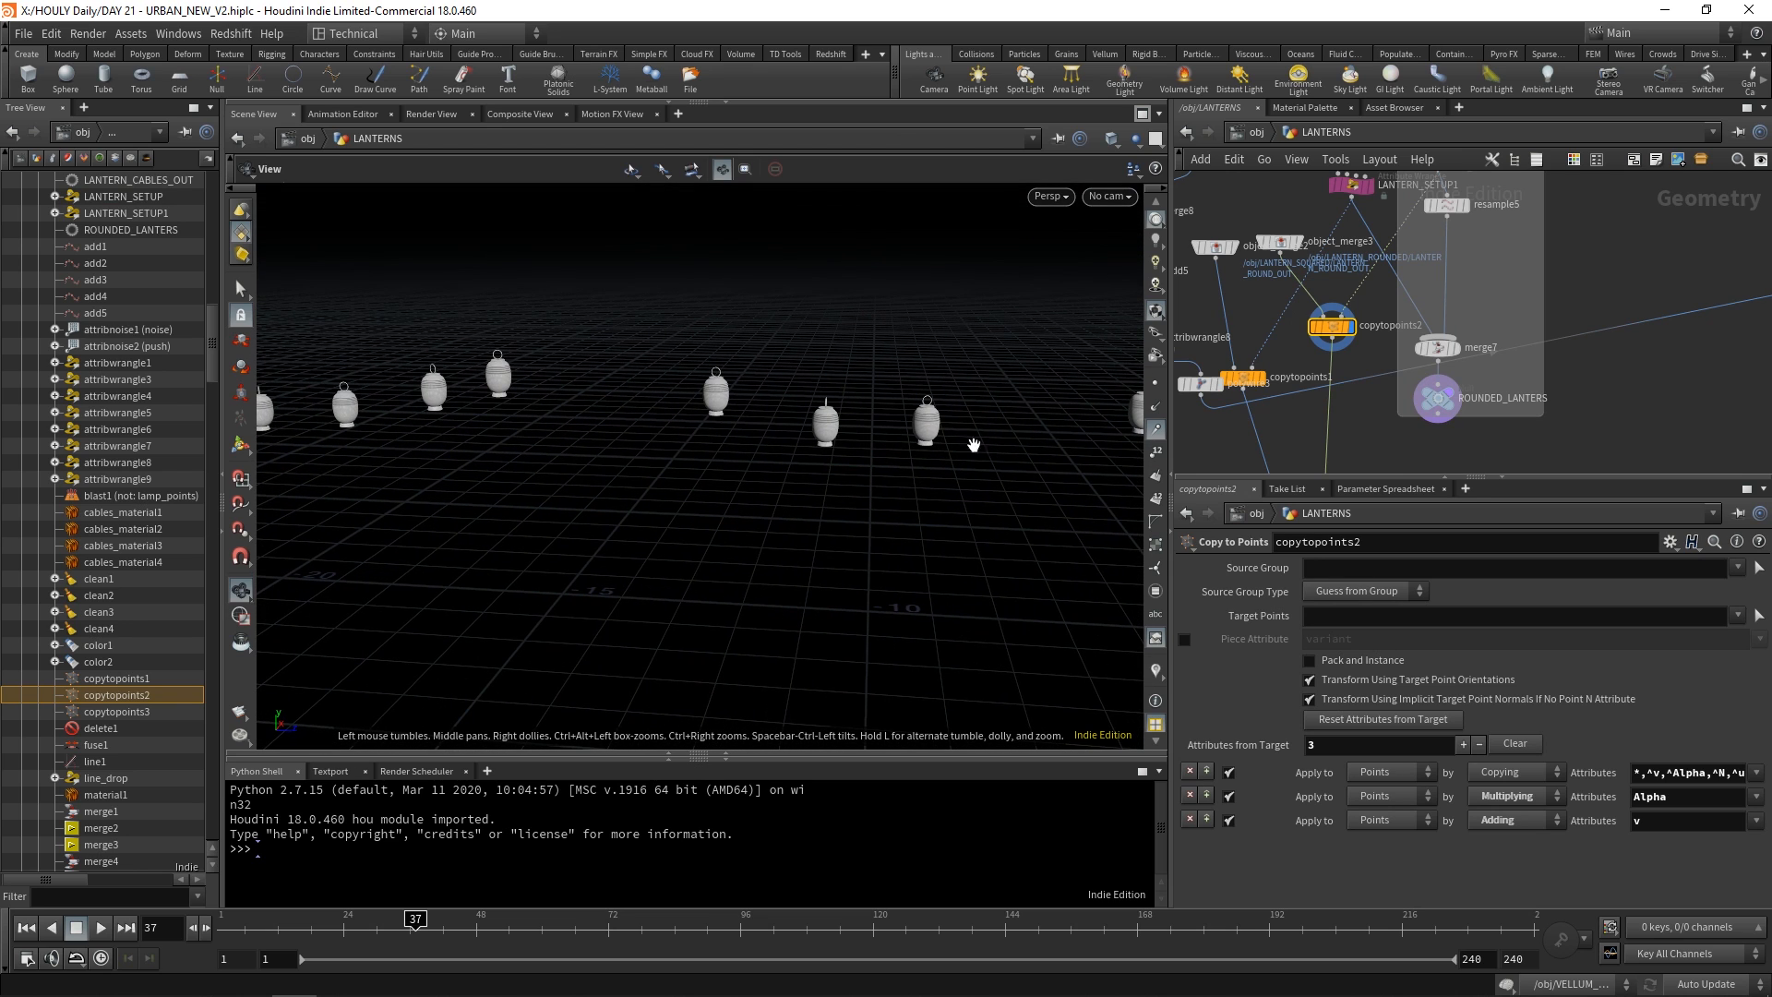
pyautogui.moveTo(983, 443); pyautogui.dragTo(681, 535)
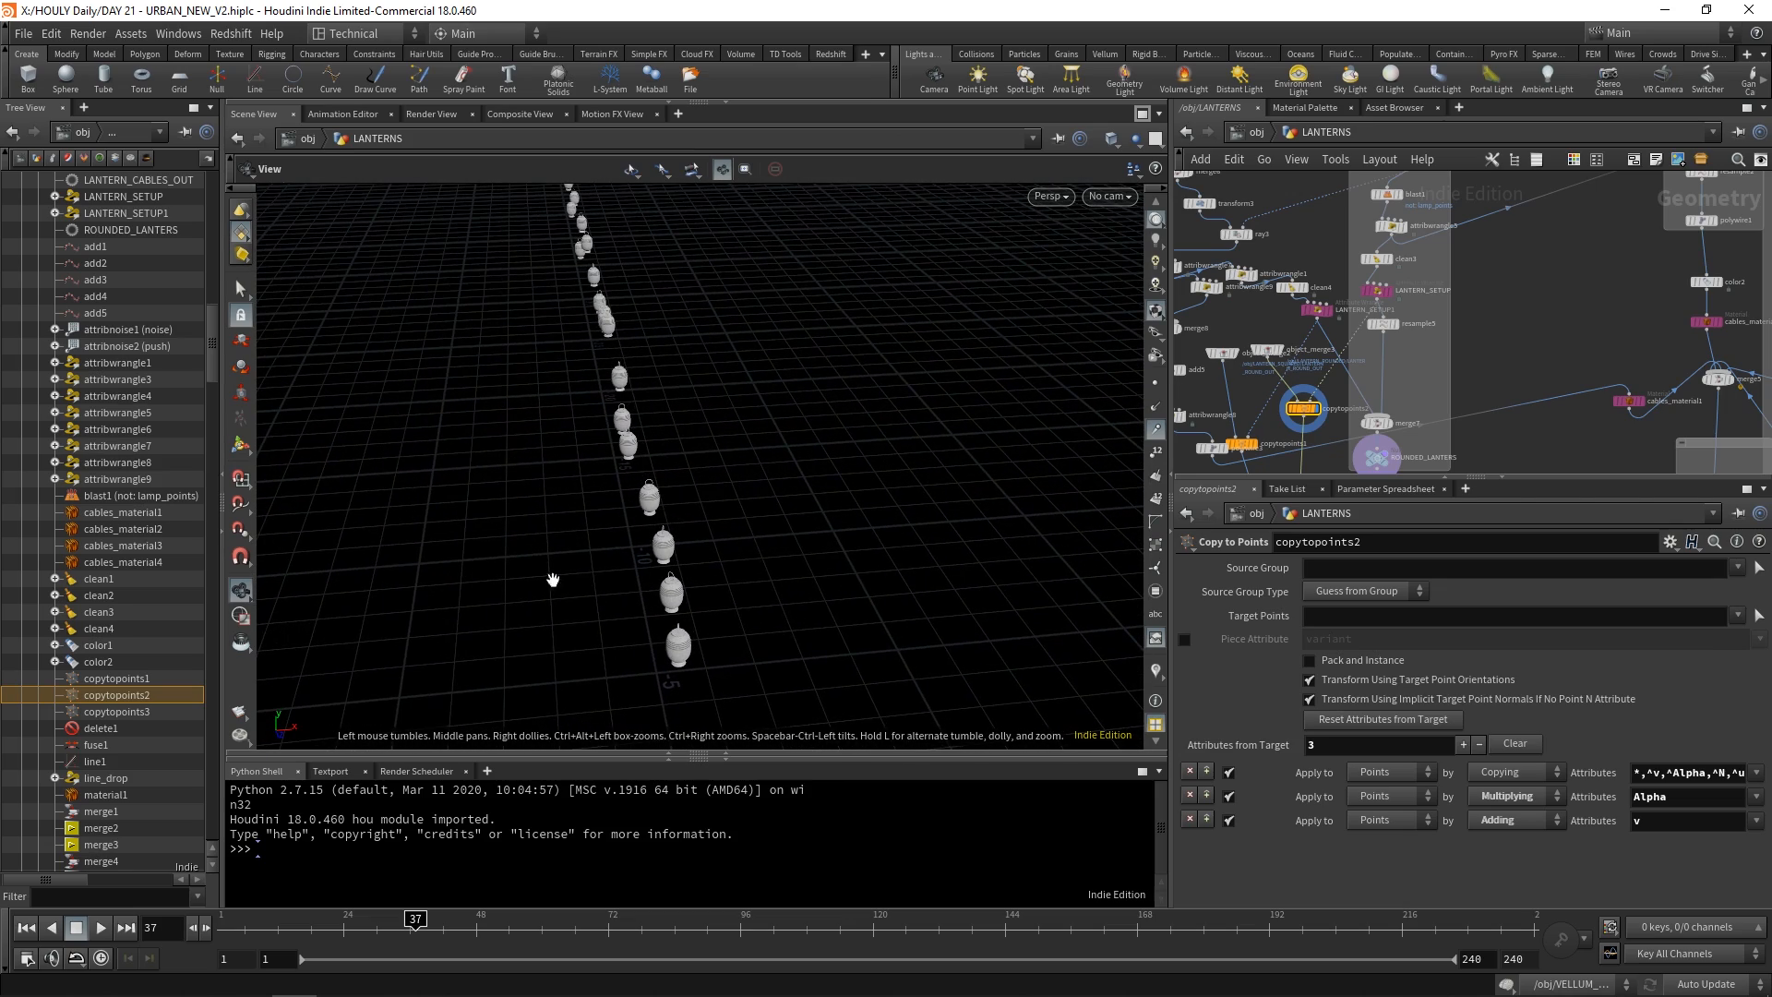
pyautogui.moveTo(643, 466); pyautogui.dragTo(554, 436)
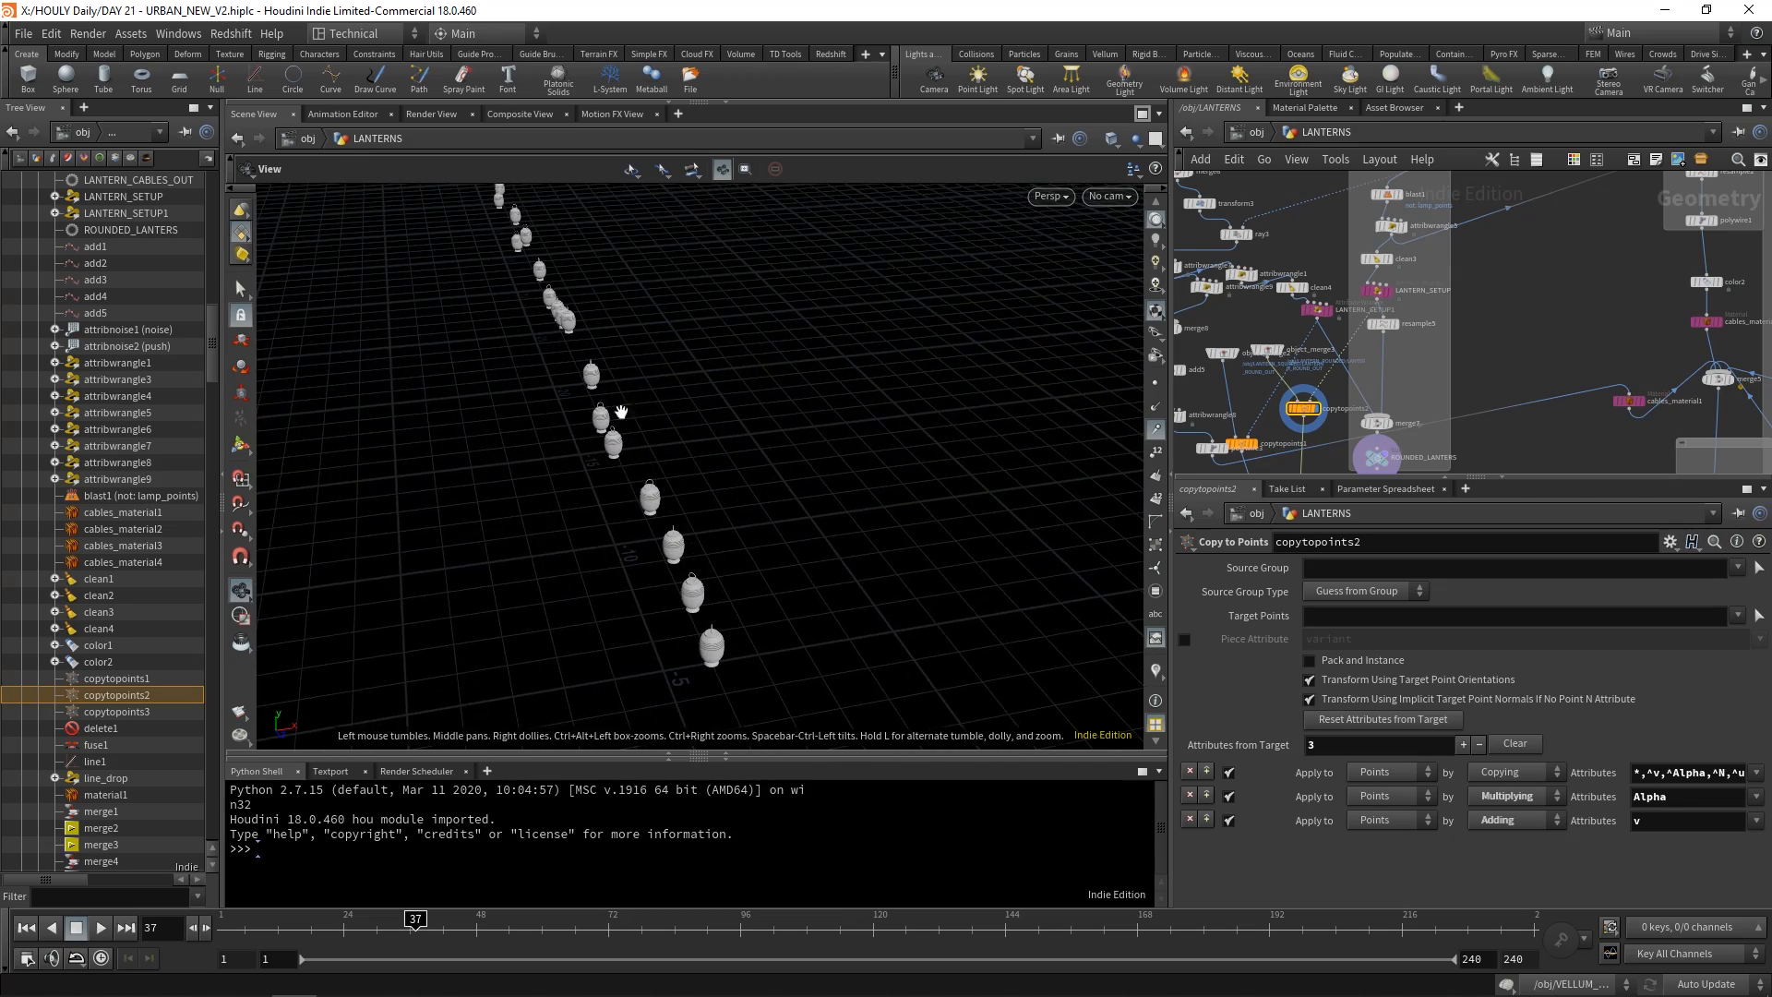
# Display resample3 and attribwrangle5 to view the resampled points and the lantern line carrying point IDs.
pyautogui.moveTo(1464, 338); pyautogui.dragTo(1468, 329, button='middle')
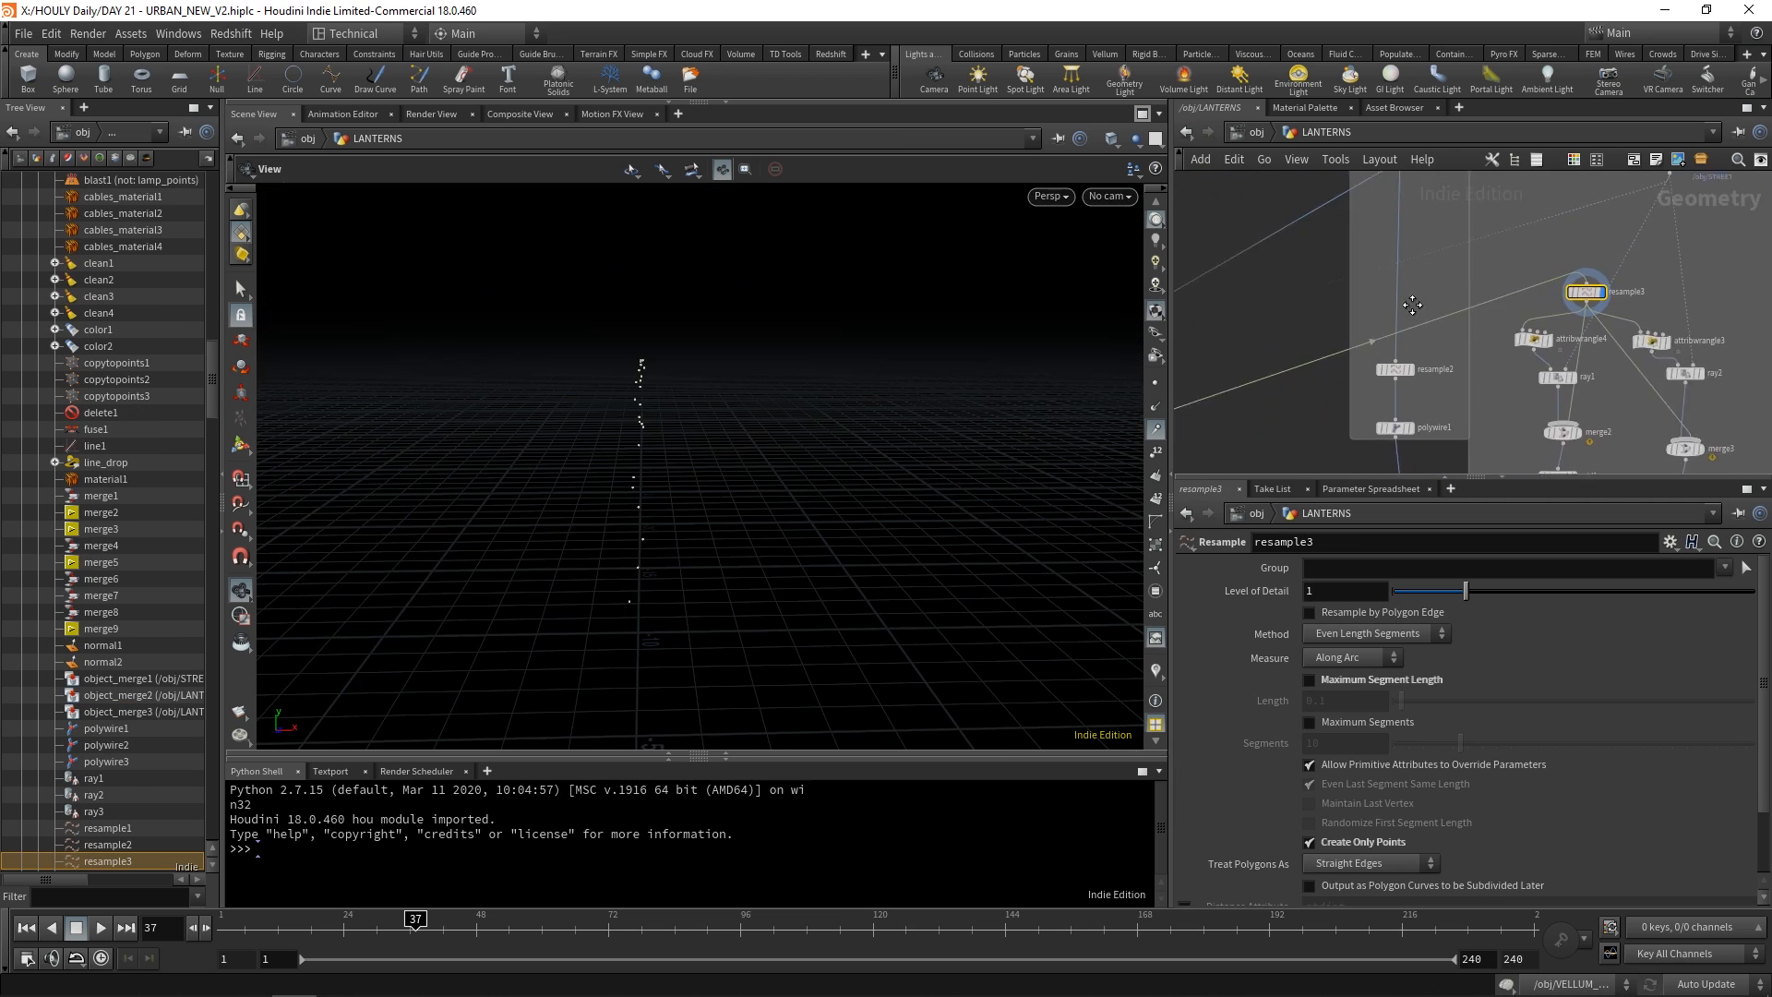
pyautogui.moveTo(1283, 329); pyautogui.dragTo(1503, 246, button='middle')
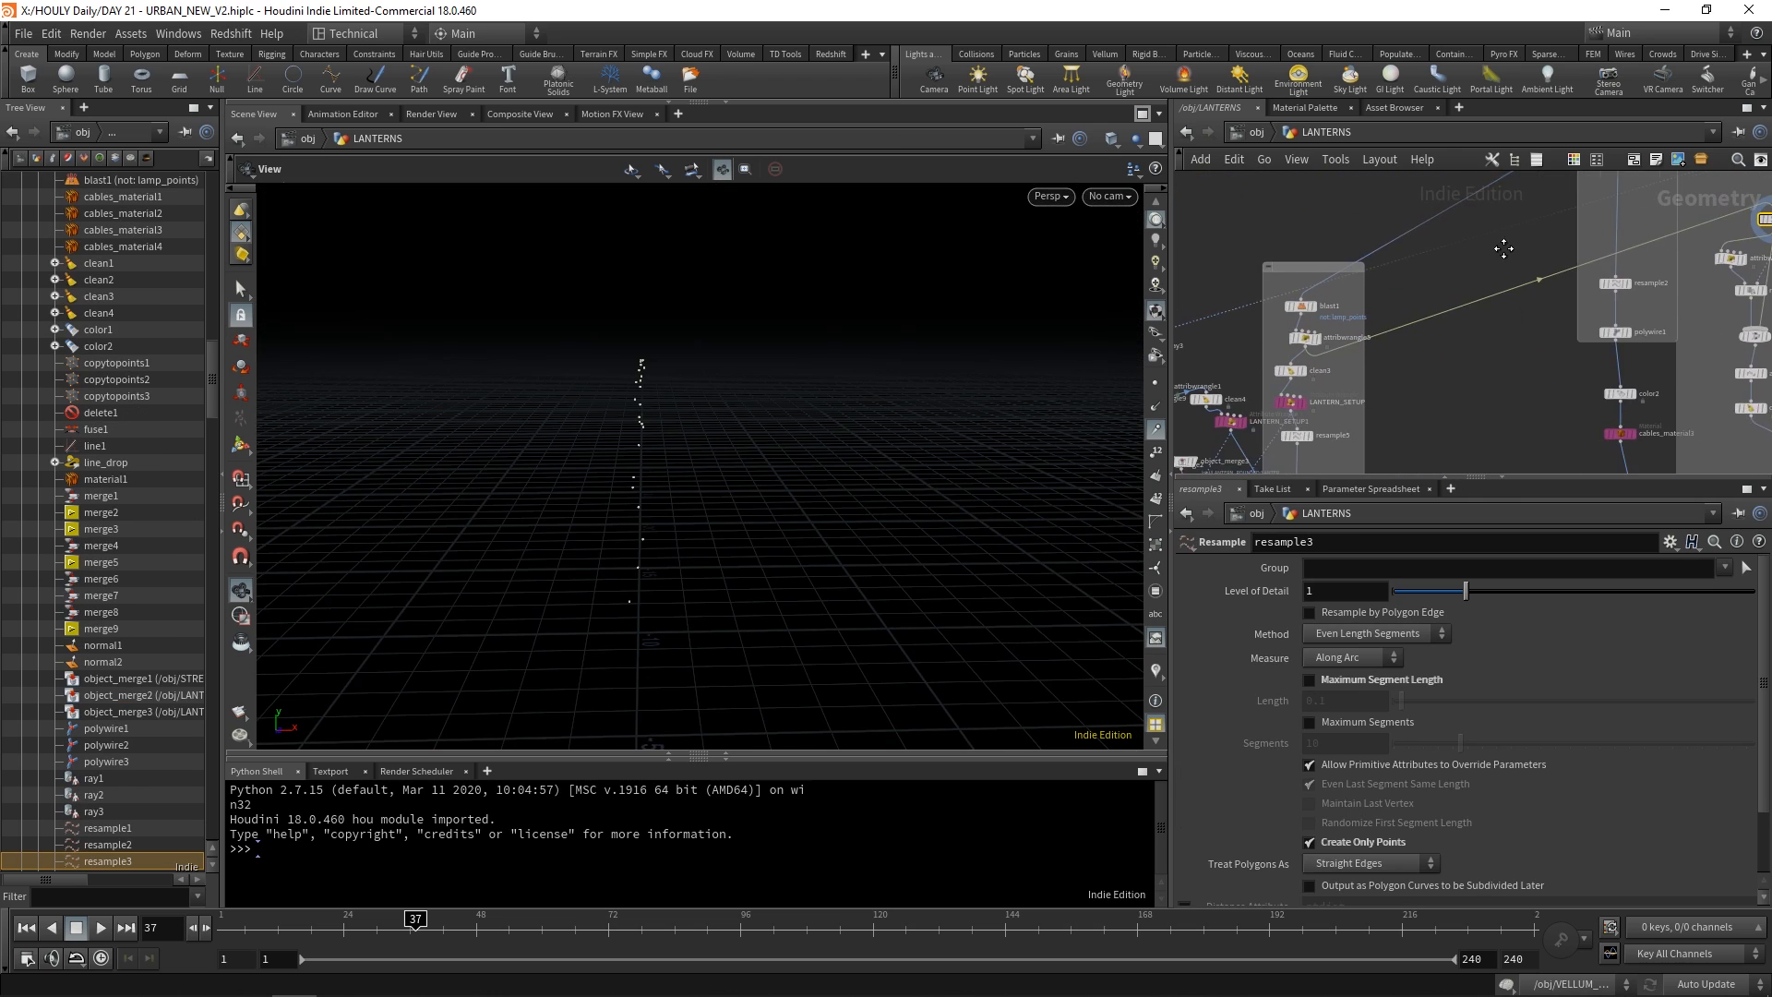
pyautogui.scroll(2, 1321, 349)
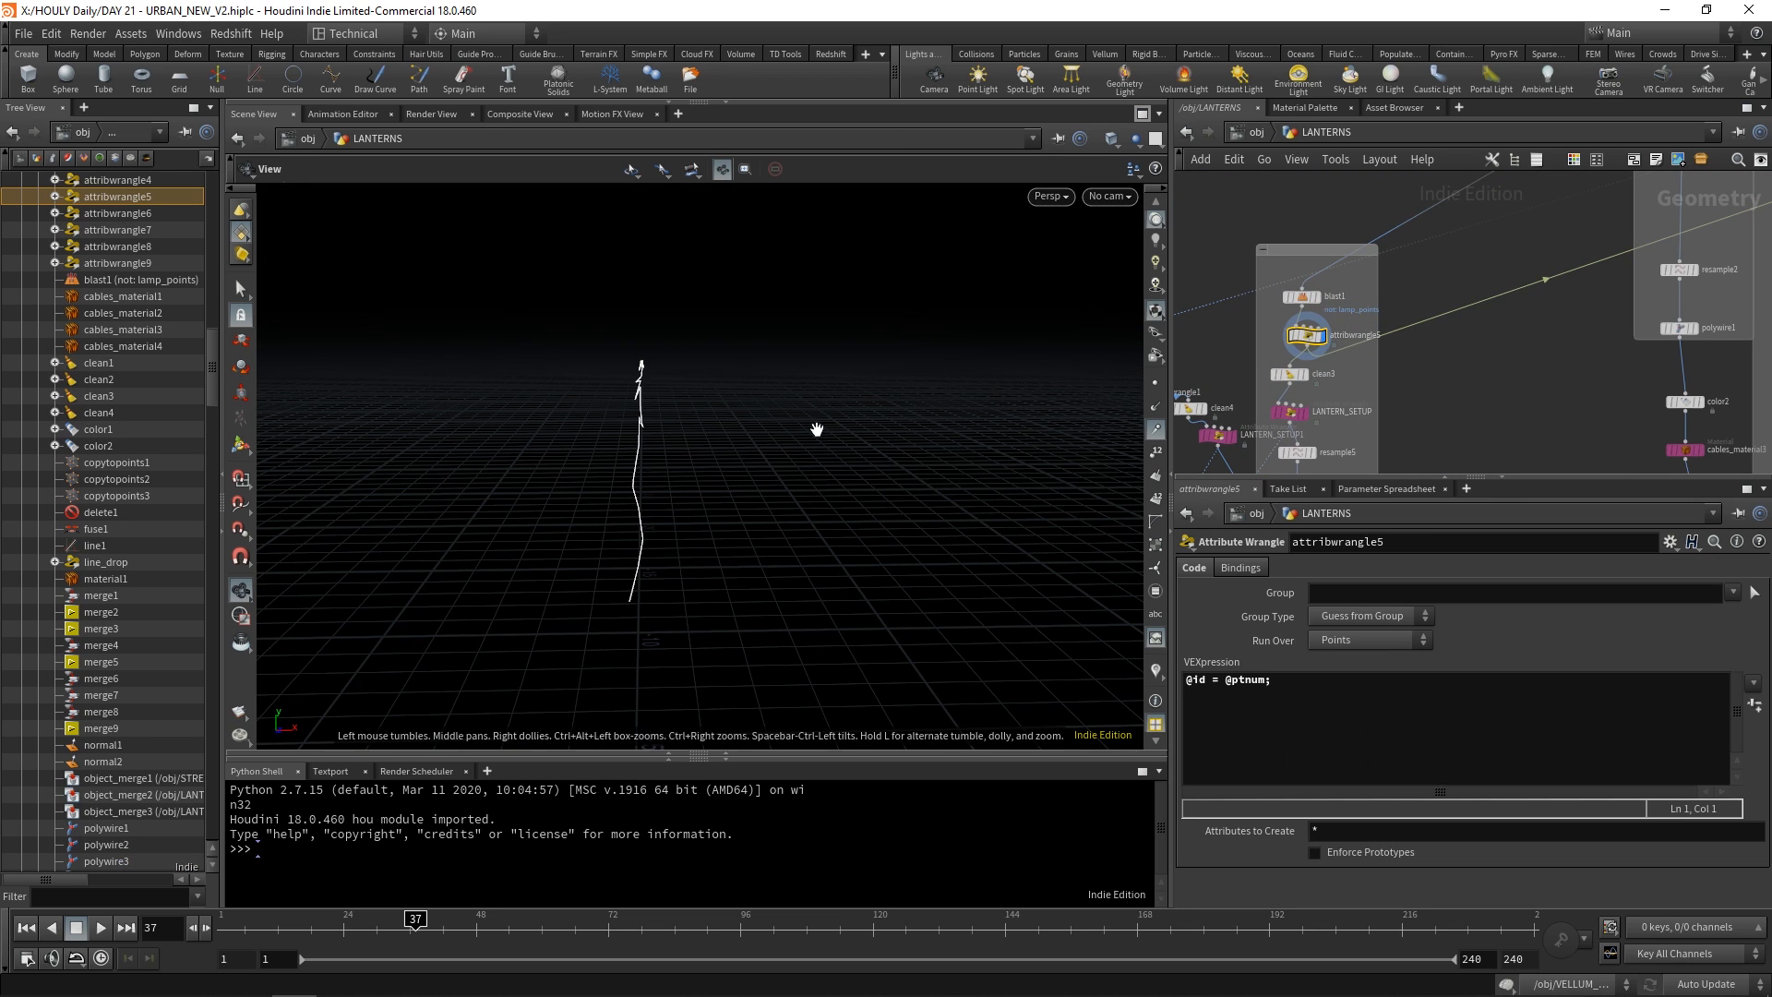
# Display attribwrangle4 and examine its randomised normals on the resampled points, toggling the point display options.
pyautogui.moveTo(810, 427); pyautogui.dragTo(711, 467)
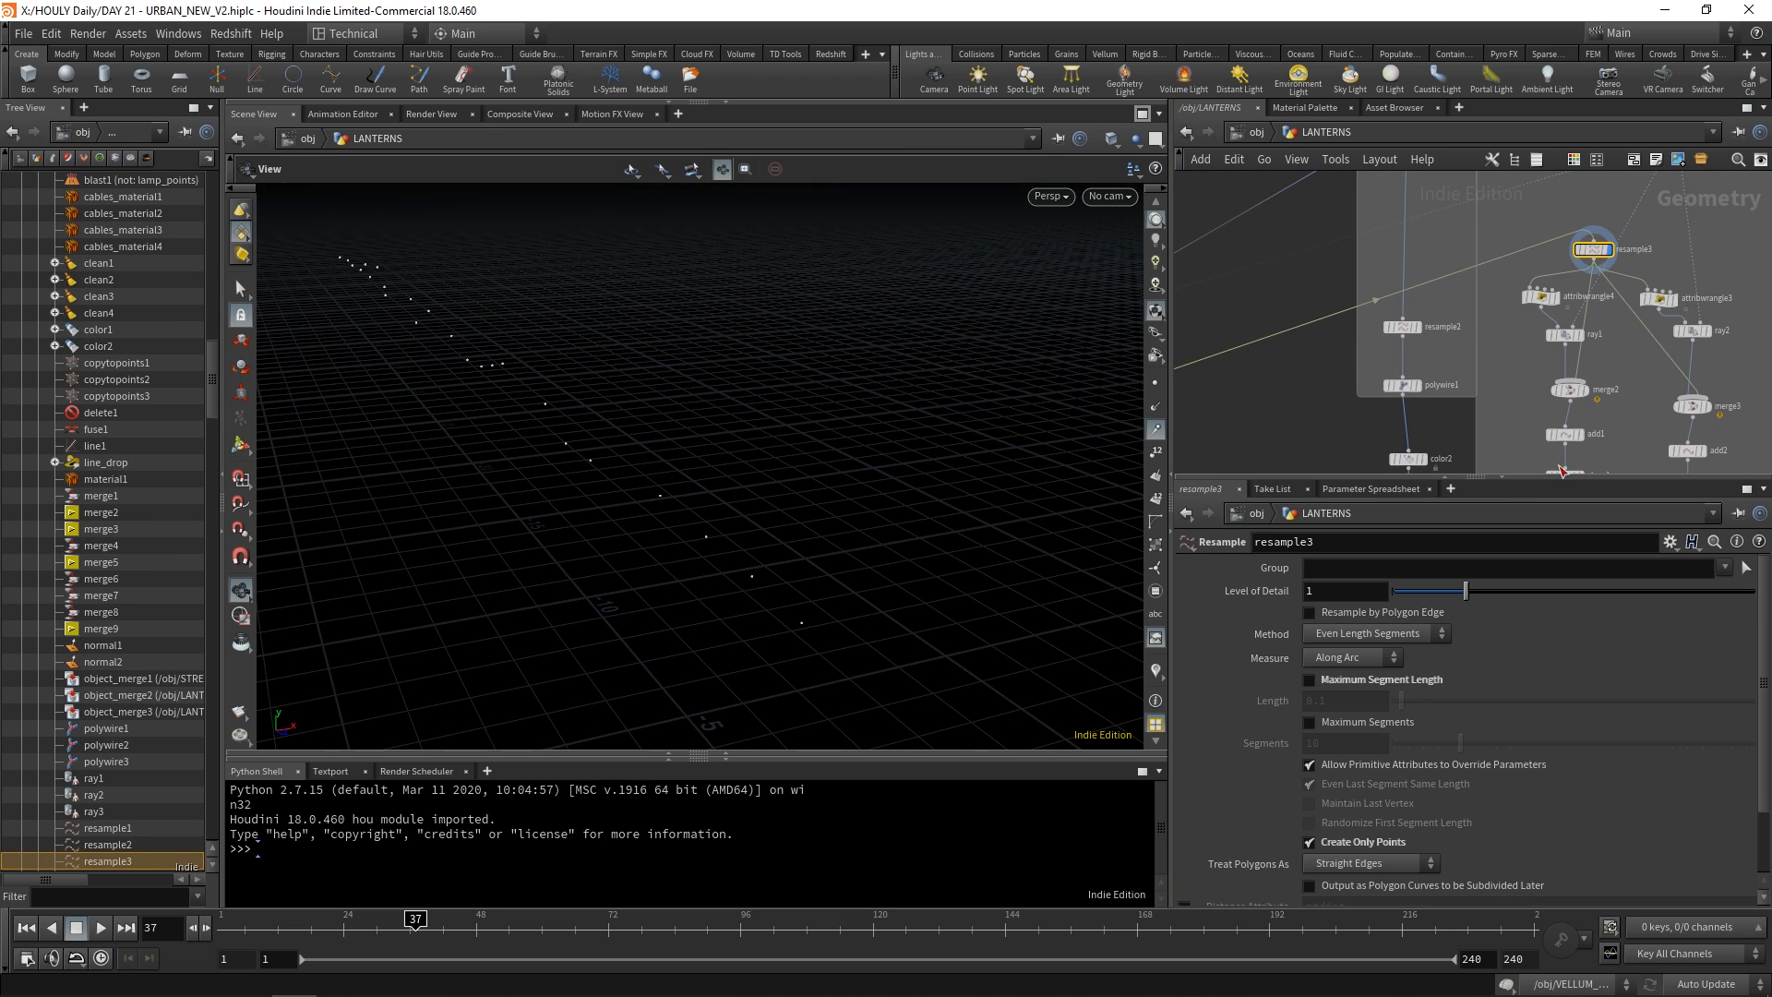
pyautogui.moveTo(1653, 360); pyautogui.dragTo(1636, 361, button='middle')
pyautogui.scroll(1, 1636, 361)
pyautogui.click(1524, 296)
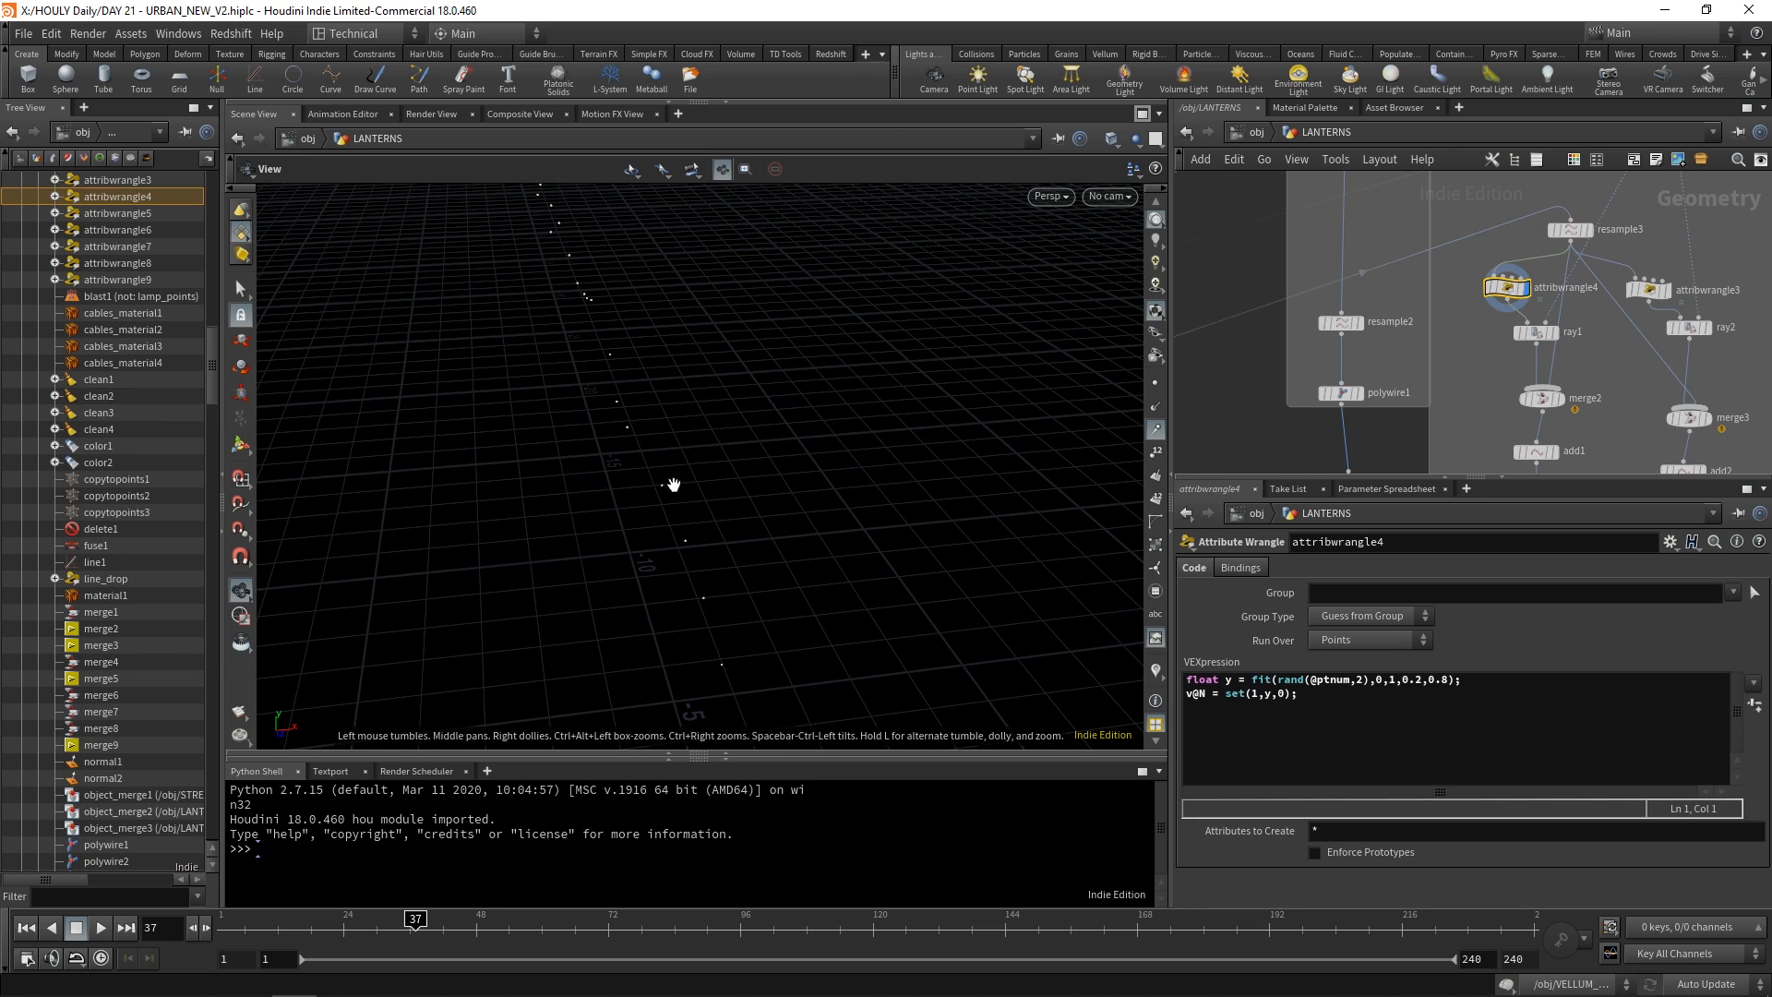
pyautogui.moveTo(1137, 406); pyautogui.dragTo(682, 548)
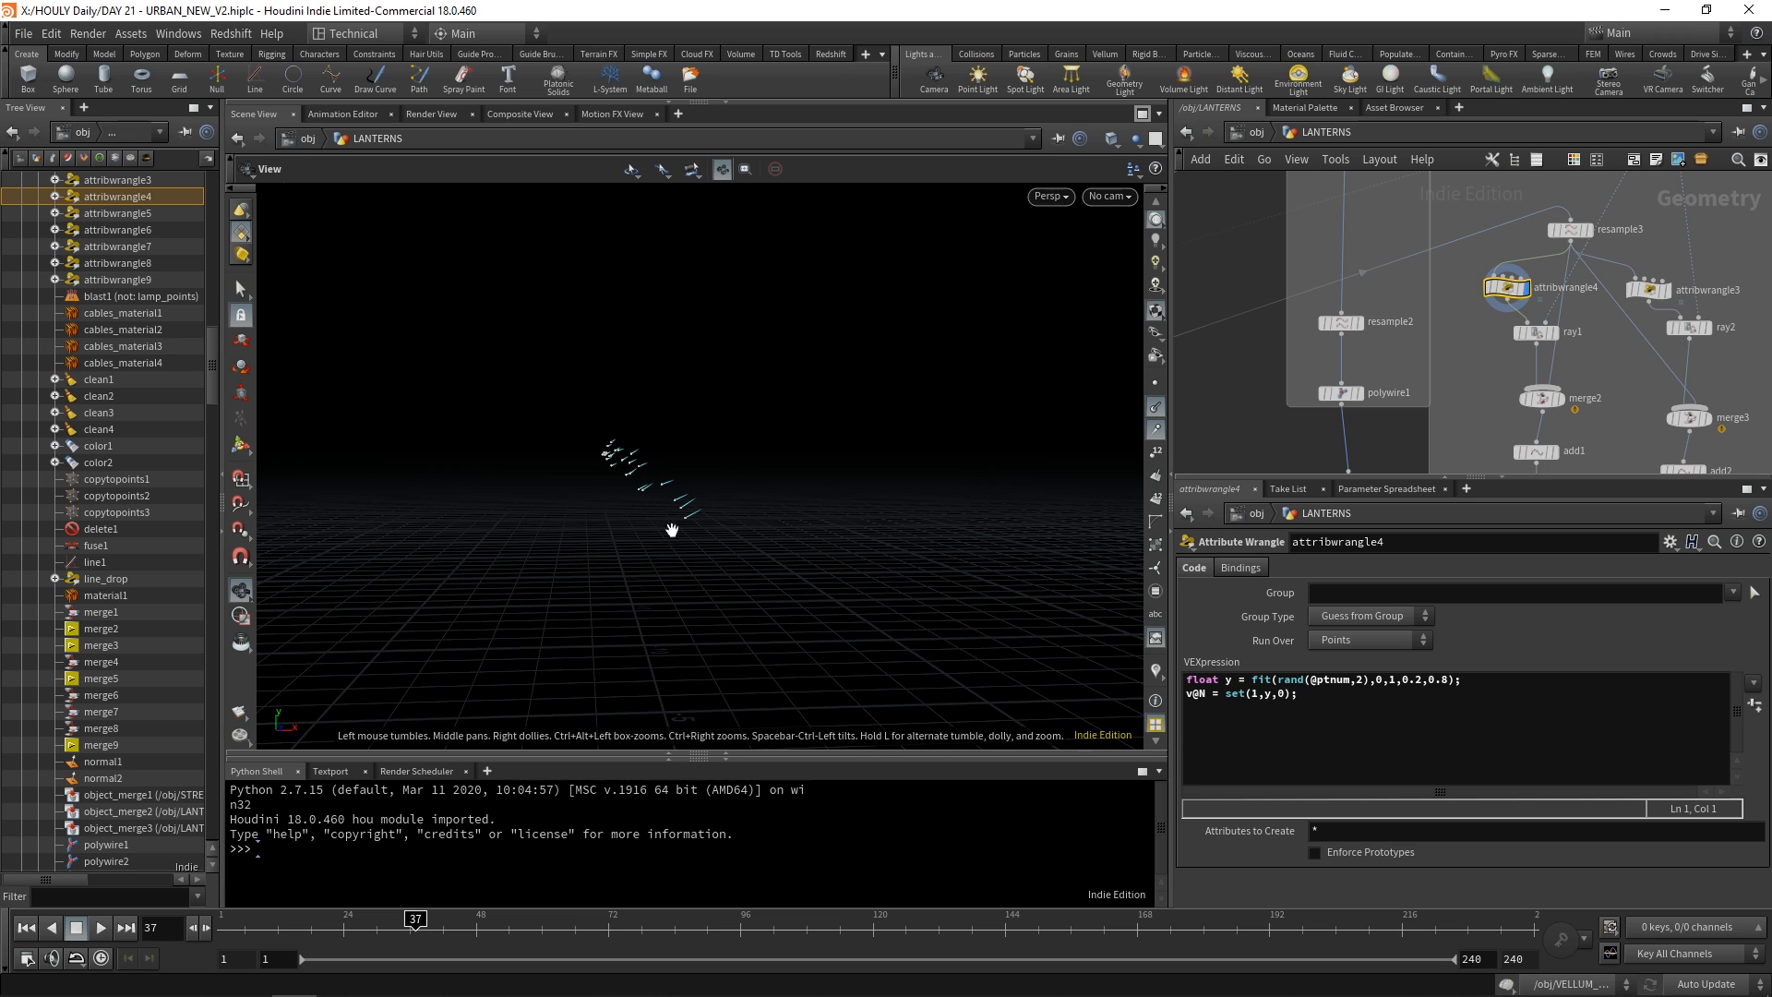
pyautogui.click(1158, 409)
pyautogui.click(1157, 430)
pyautogui.moveTo(1545, 345); pyautogui.dragTo(1479, 382, button='middle')
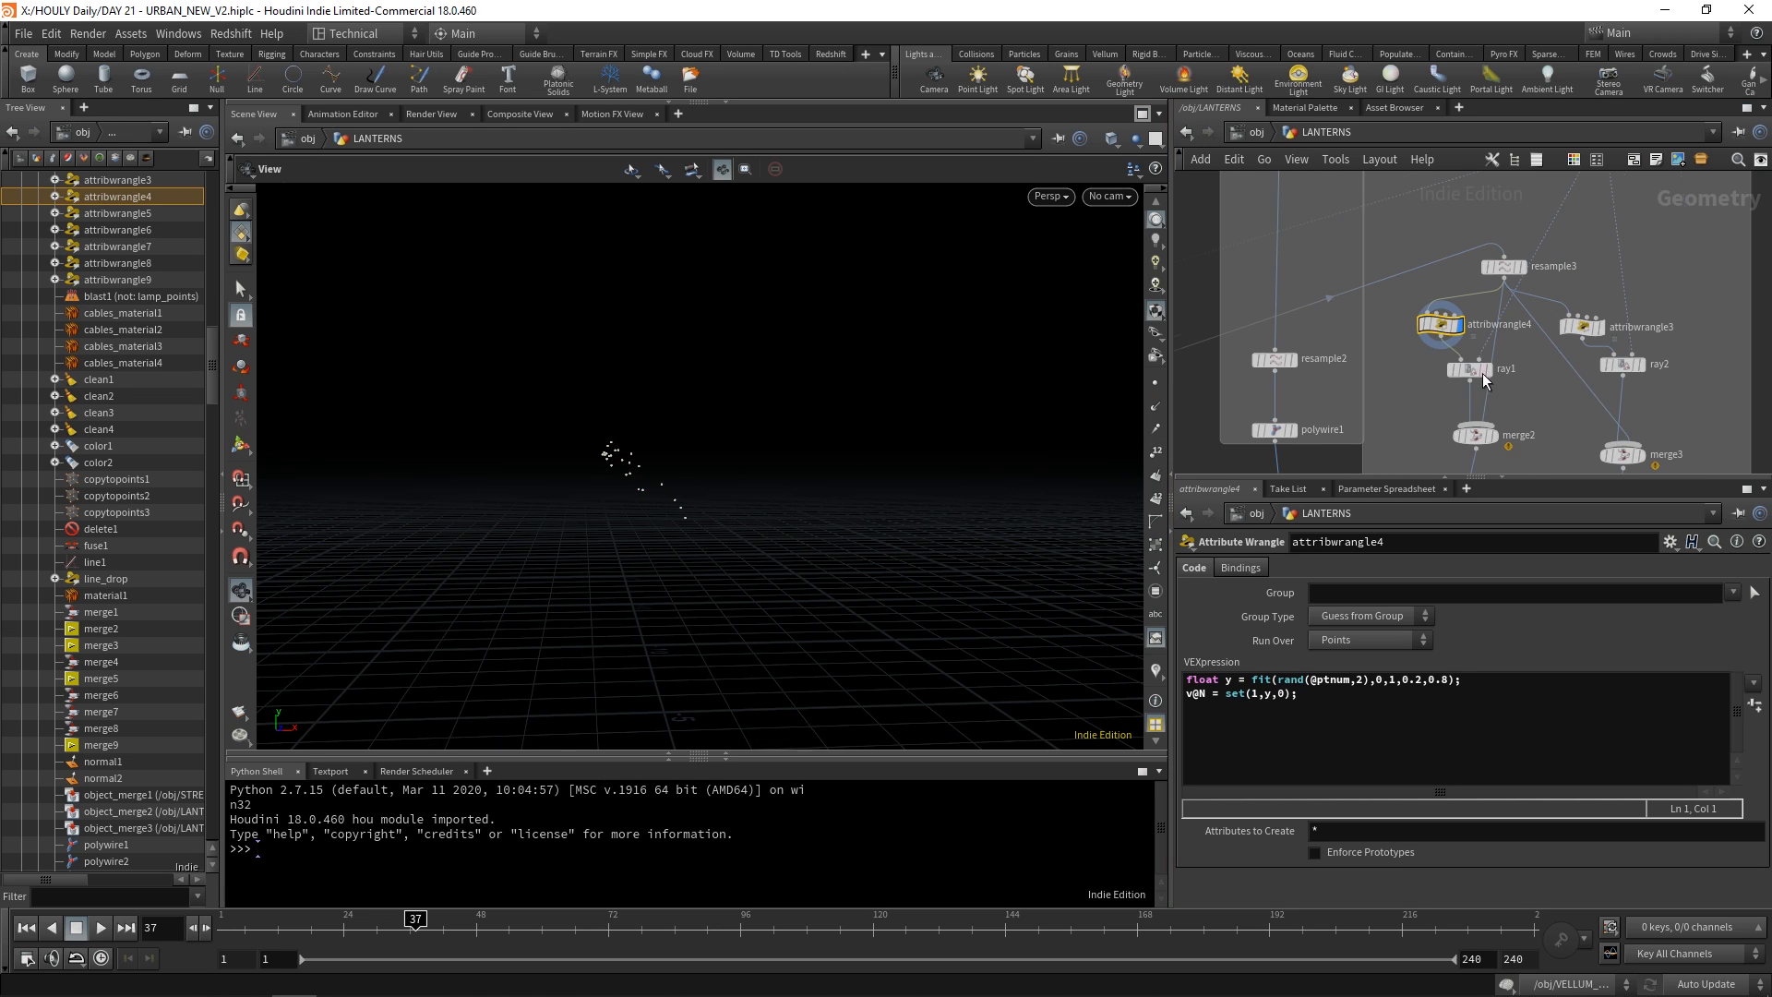
# Display ray1 and merge2 to examine how the lantern points are projected onto the walls and merged with the originals.
pyautogui.click(1487, 370)
pyautogui.click(1477, 371)
pyautogui.moveTo(672, 267); pyautogui.dragTo(687, 341)
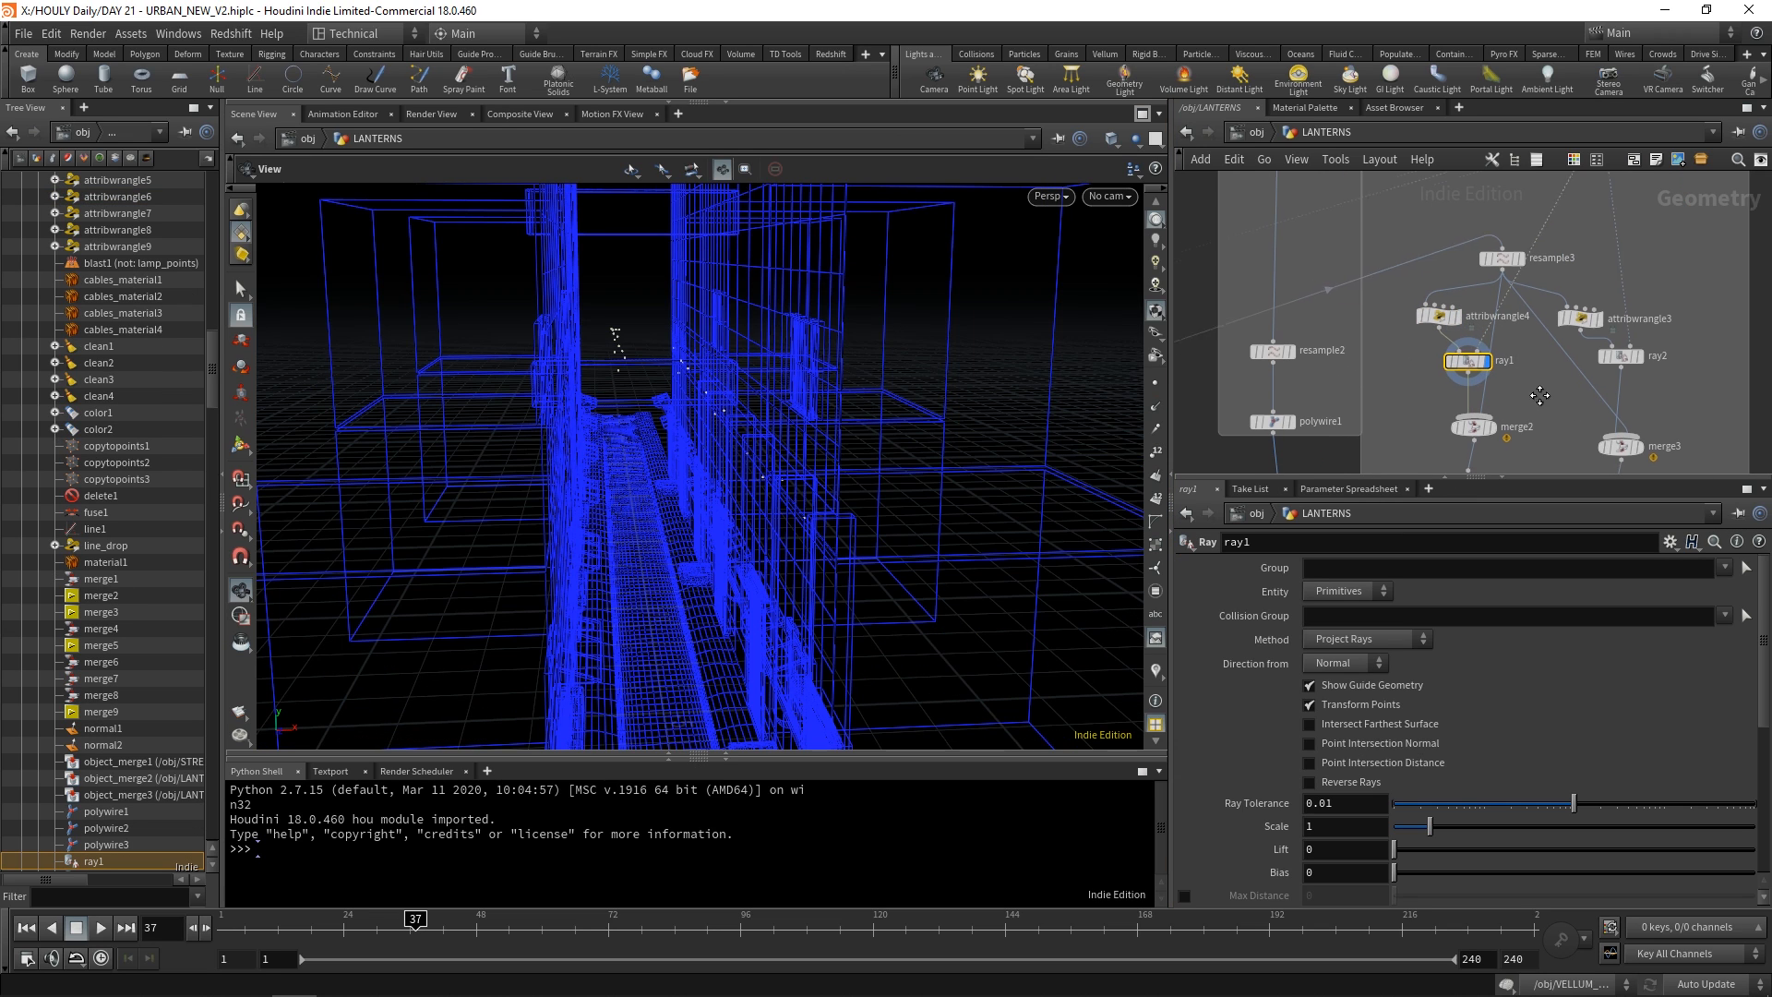
pyautogui.scroll(2, 1479, 378)
pyautogui.moveTo(1482, 439); pyautogui.dragTo(1432, 380, button='middle')
pyautogui.click(1447, 384)
pyautogui.click(1433, 389)
pyautogui.moveTo(765, 415); pyautogui.dragTo(688, 411)
# Step through the nodes from add1 to resample4 to examine the cable lines joined on both sides.
pyautogui.moveTo(1444, 440); pyautogui.dragTo(1429, 370, button='middle')
pyautogui.click(1427, 380)
pyautogui.moveTo(729, 380); pyautogui.dragTo(811, 379)
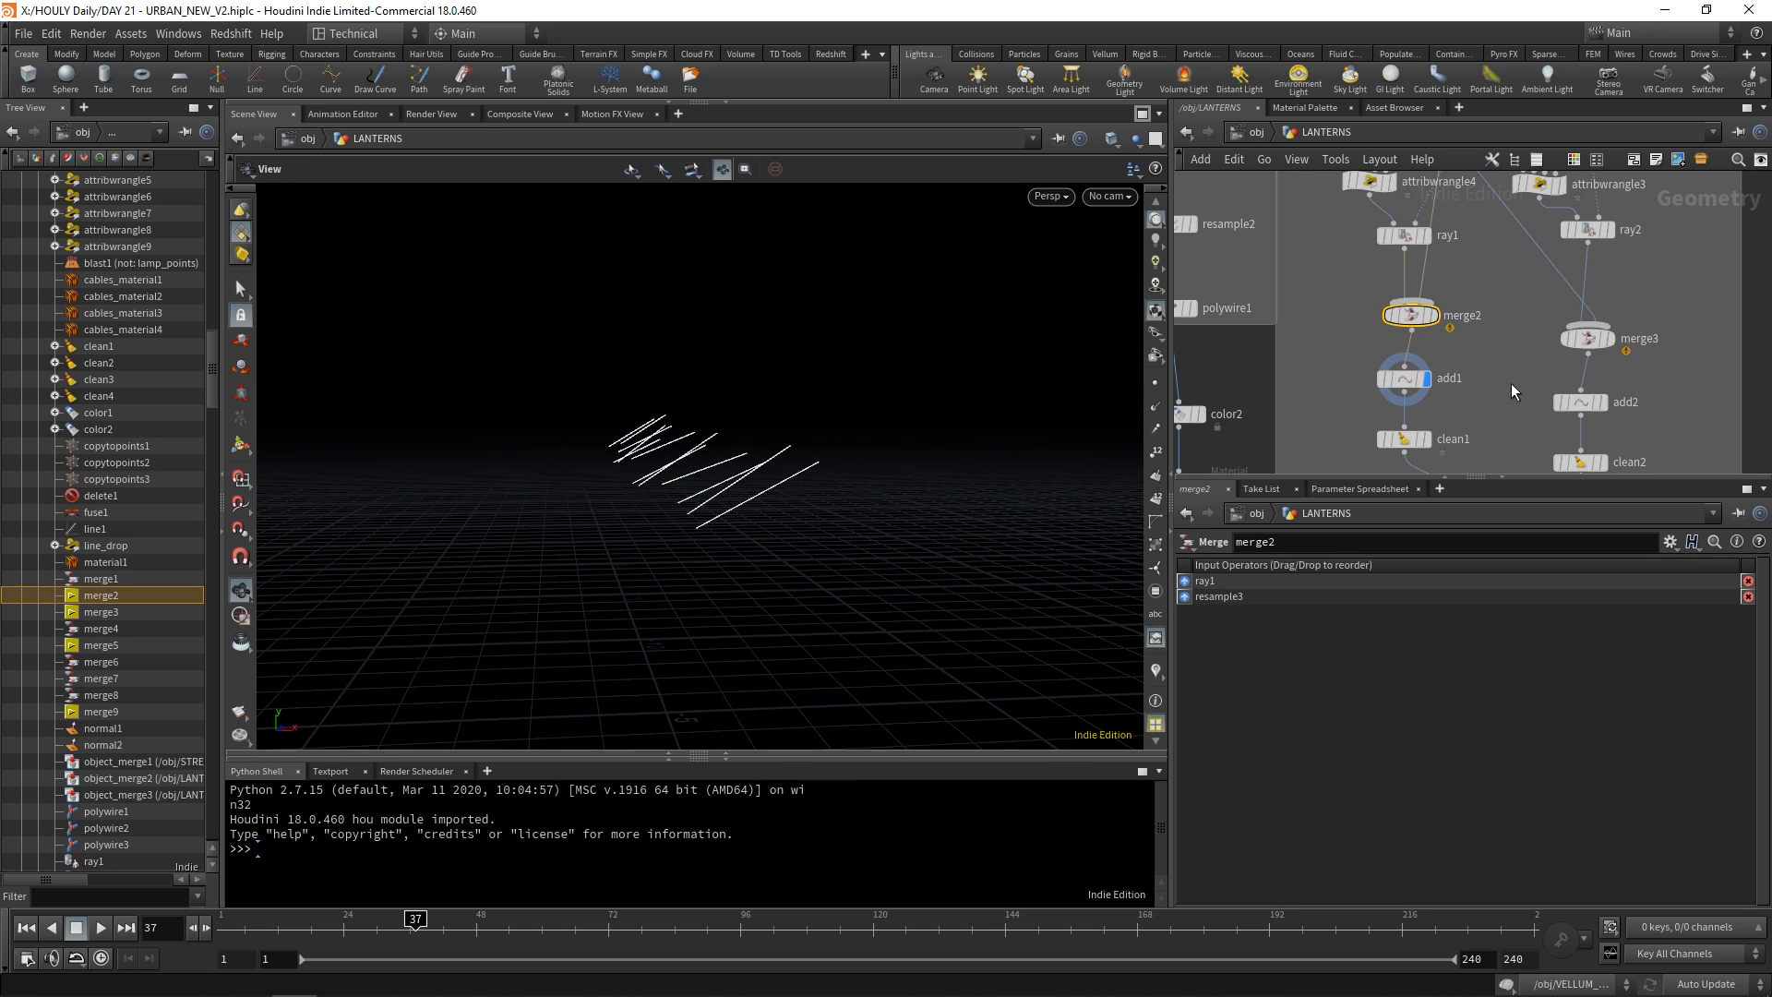
pyautogui.moveTo(1527, 384); pyautogui.dragTo(1443, 256, button='middle')
pyautogui.click(1416, 388)
pyautogui.moveTo(702, 406); pyautogui.dragTo(738, 415)
pyautogui.scroll(-2, 1459, 364)
pyautogui.click(1459, 364)
pyautogui.moveTo(1459, 406); pyautogui.dragTo(1448, 370, button='middle')
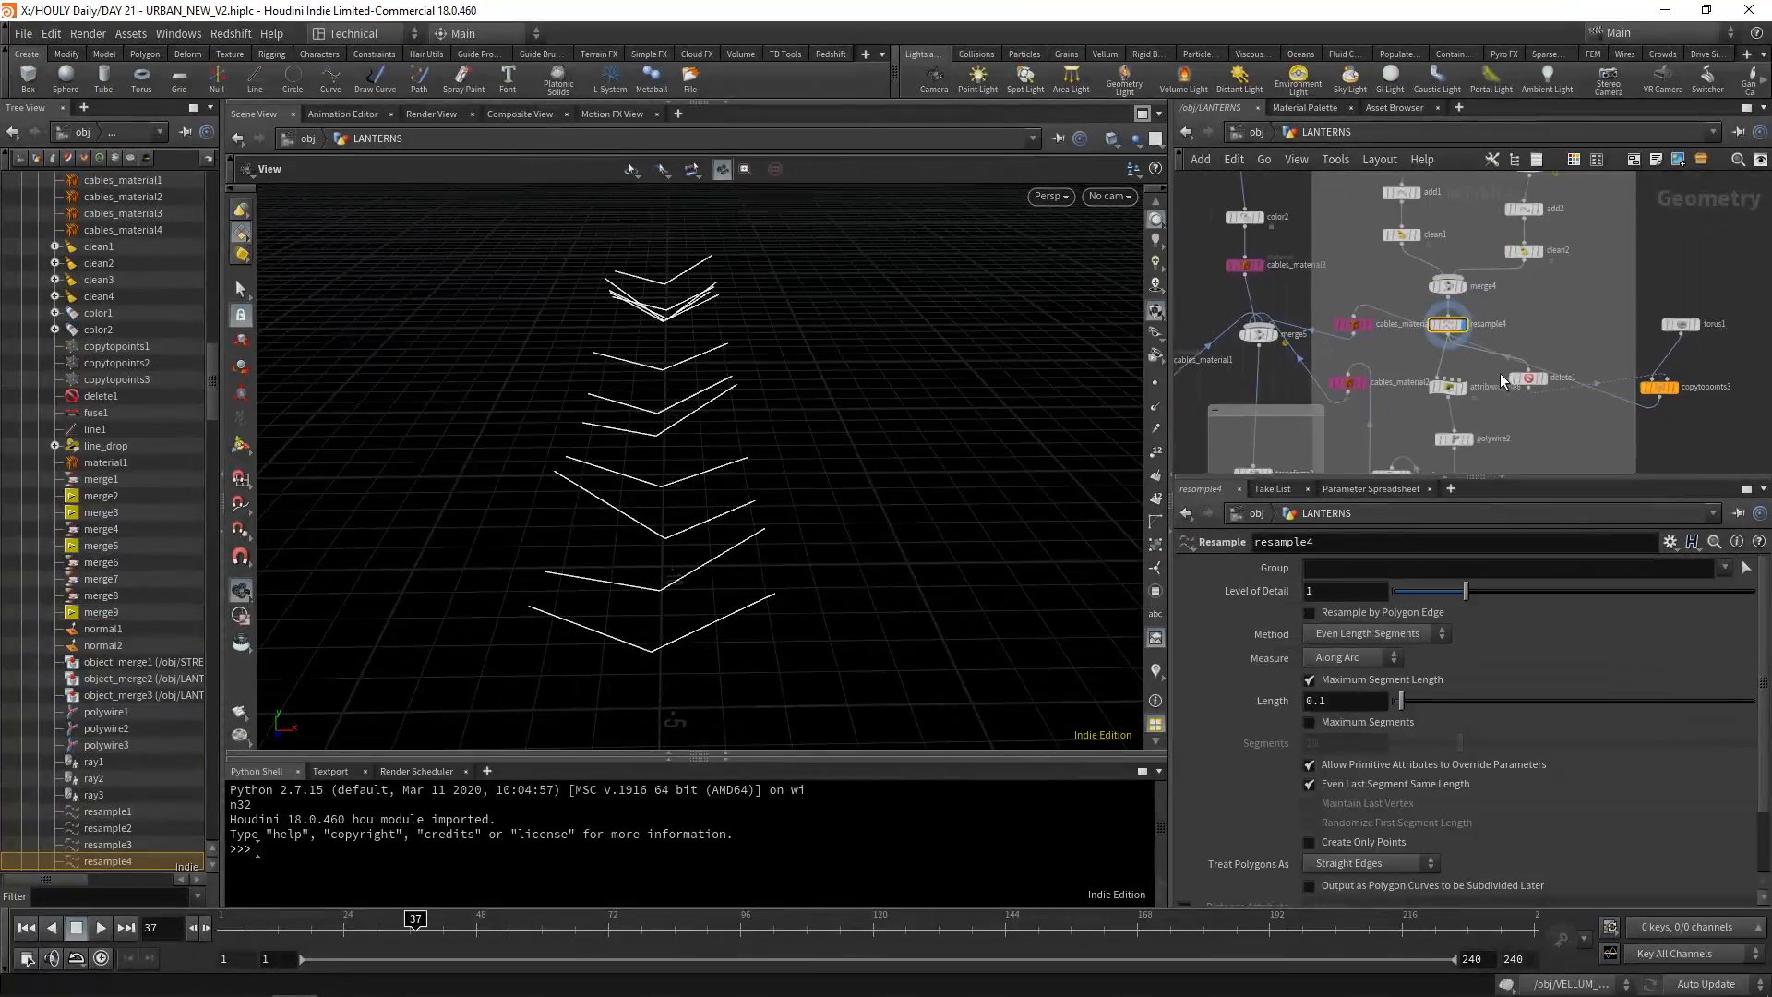
# Display attribwrangle6 and examine its drop and thickness code with the sagging cable curves from several angles.
pyautogui.scroll(2, 1448, 383)
pyautogui.click(1428, 373)
pyautogui.click(1427, 373)
pyautogui.moveTo(785, 406); pyautogui.dragTo(918, 435)
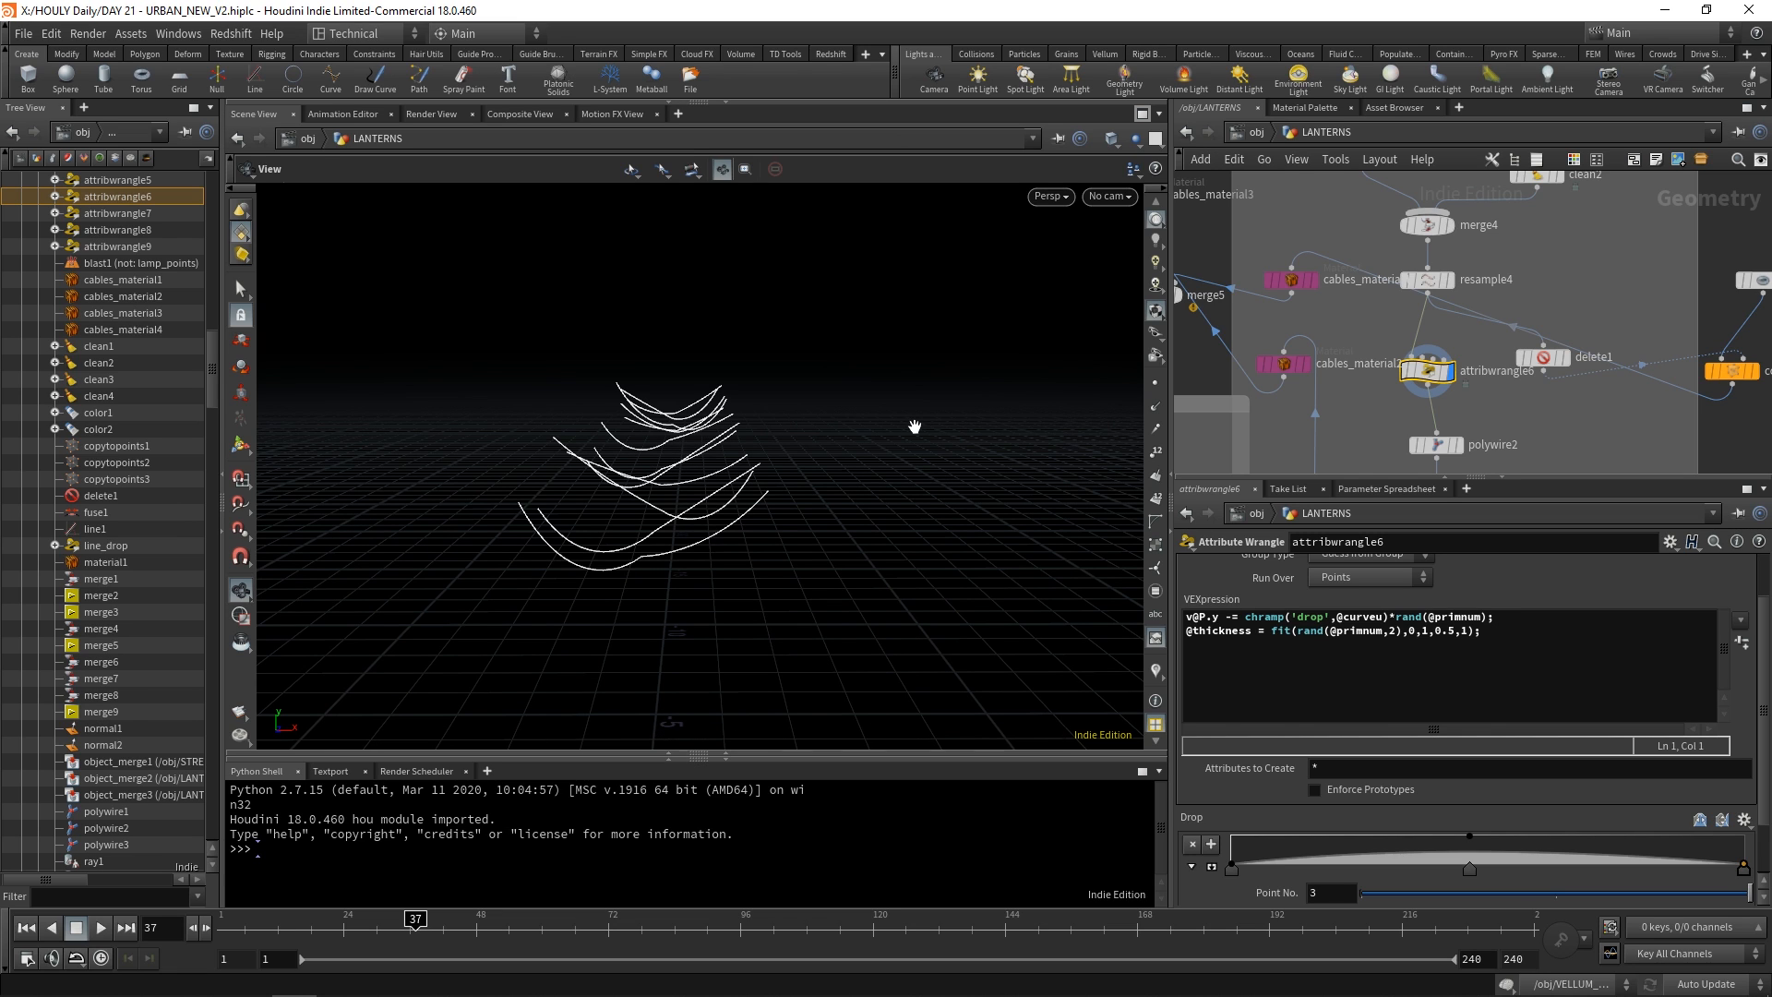
pyautogui.moveTo(887, 445); pyautogui.dragTo(792, 486)
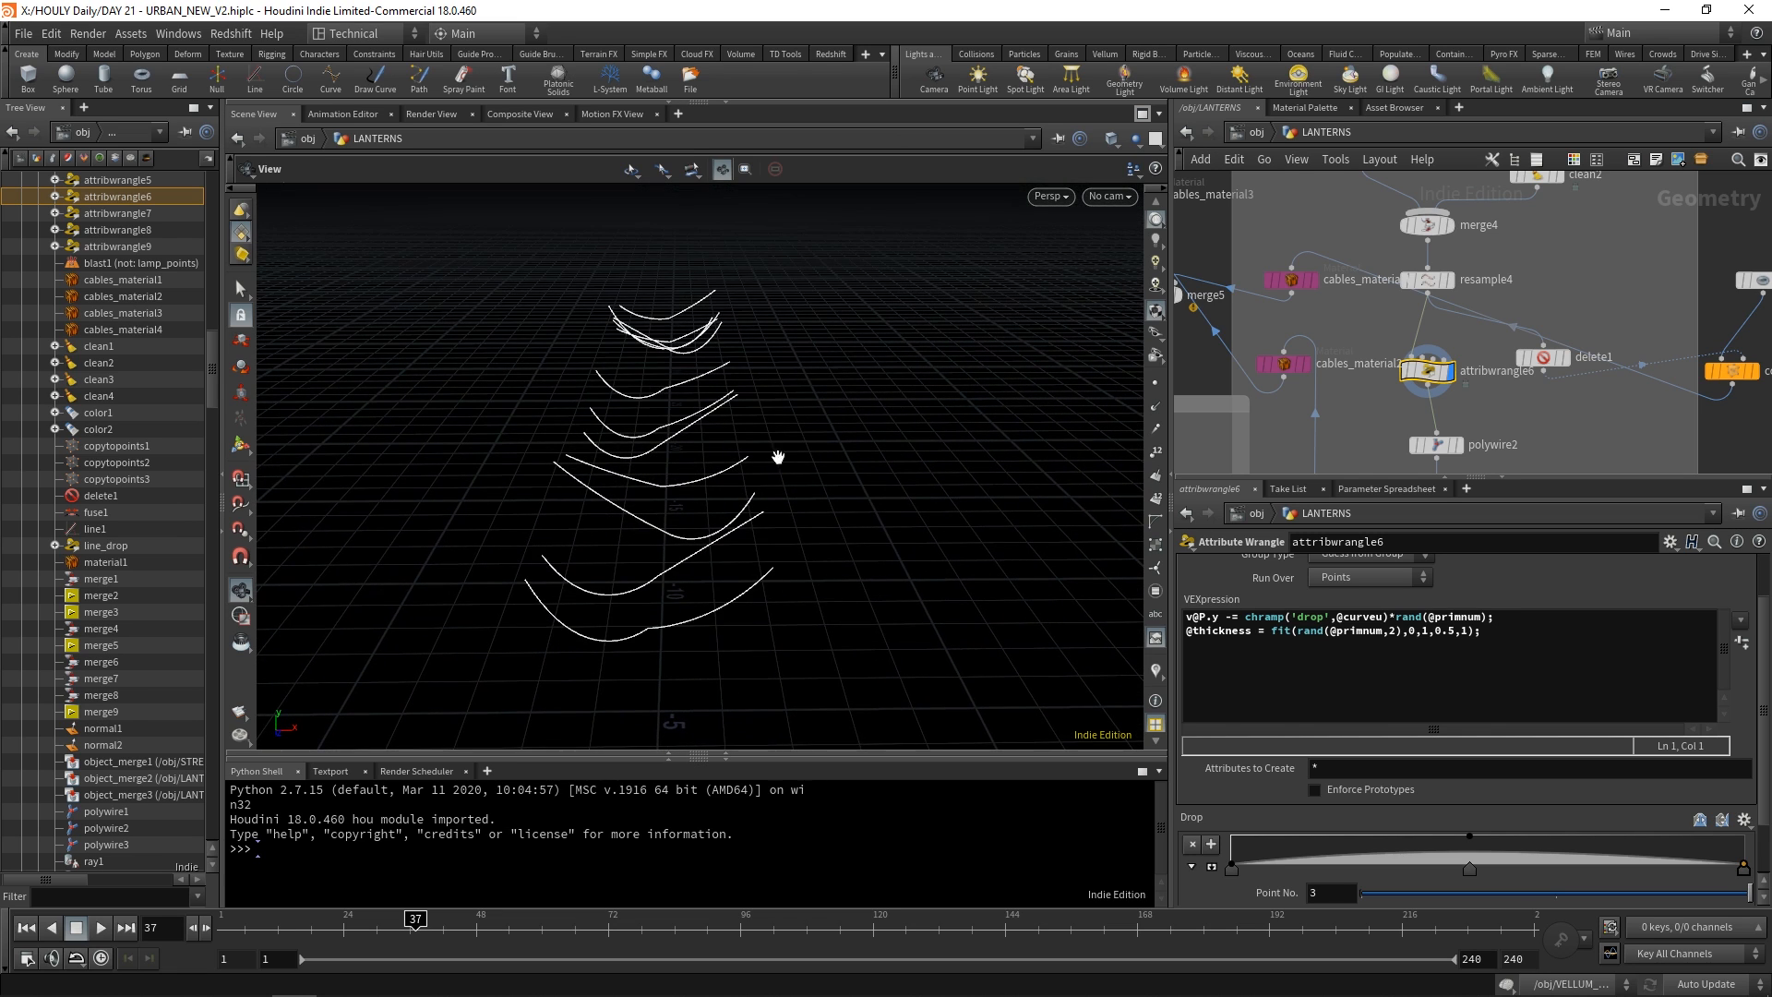
pyautogui.moveTo(712, 432); pyautogui.dragTo(709, 425)
# Display polywire2 and merge5 to examine the thickened cables and the merged cable pieces.
pyautogui.moveTo(1488, 434); pyautogui.dragTo(1484, 388, button='middle')
pyautogui.scroll(-2, 1477, 388)
pyautogui.click(1453, 388)
pyautogui.moveTo(739, 531); pyautogui.dragTo(682, 489)
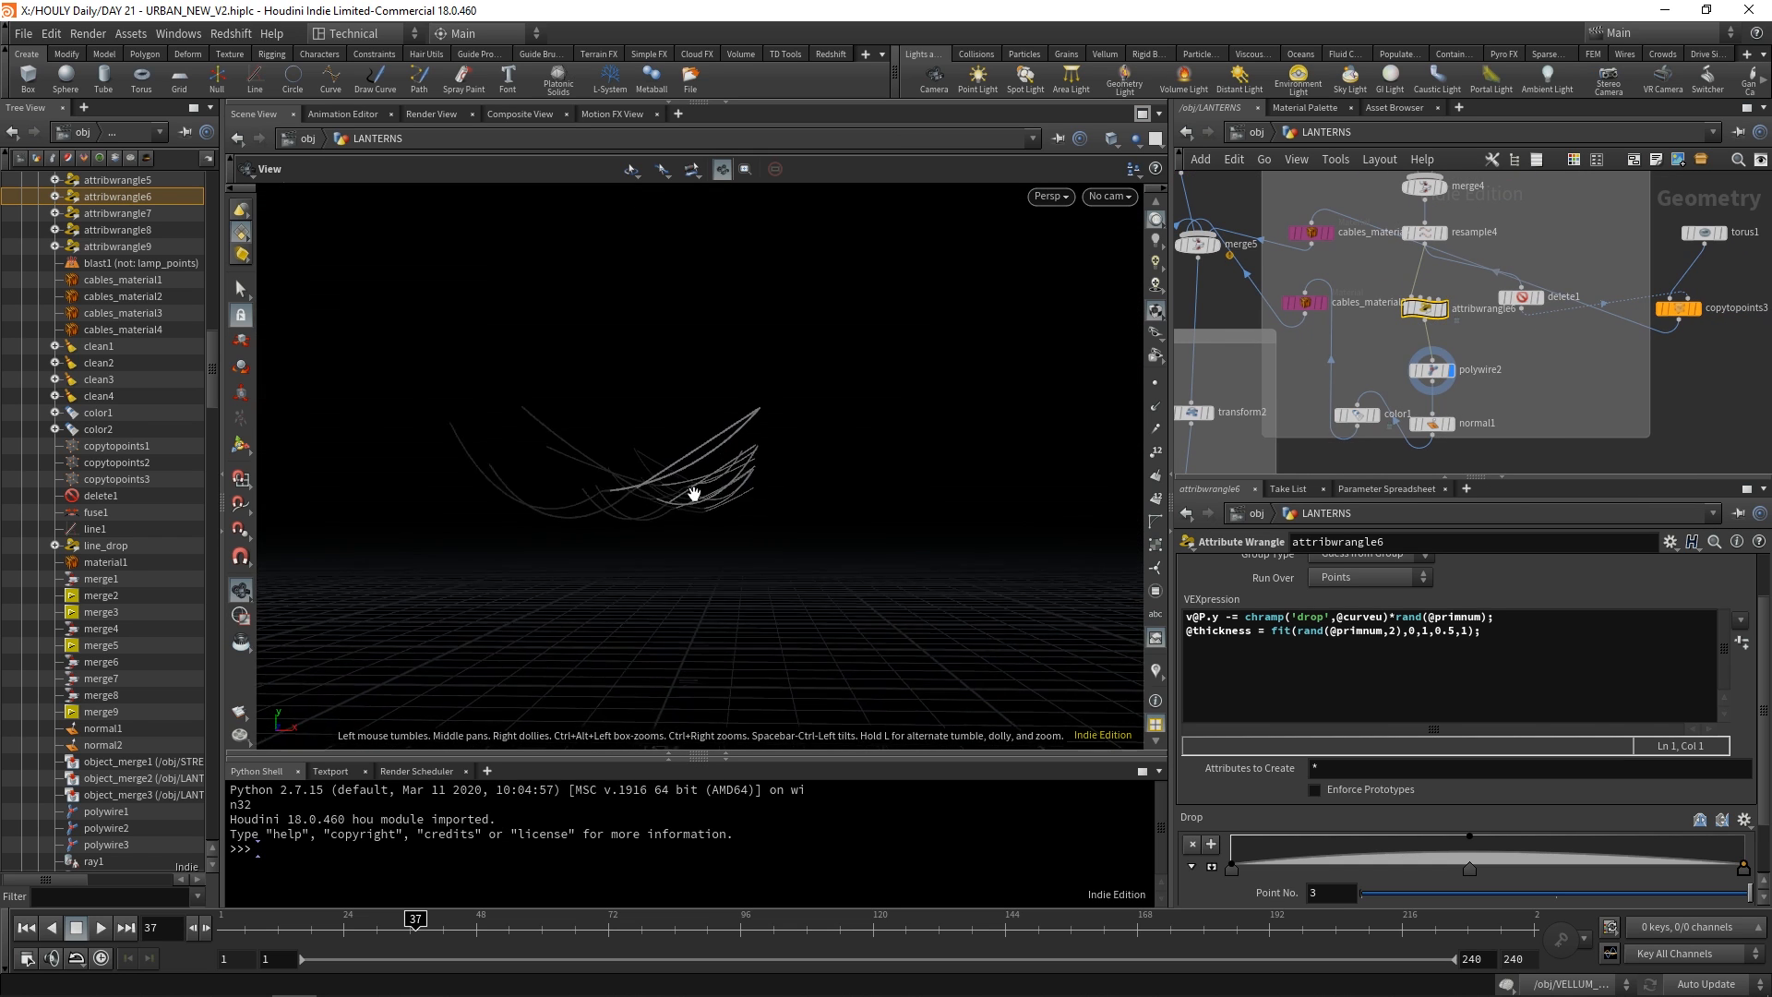
pyautogui.moveTo(1509, 386); pyautogui.dragTo(1662, 452, button='middle')
pyautogui.click(1355, 309)
pyautogui.click(1349, 310)
pyautogui.moveTo(701, 462); pyautogui.dragTo(897, 489)
pyautogui.moveTo(619, 476); pyautogui.dragTo(627, 599)
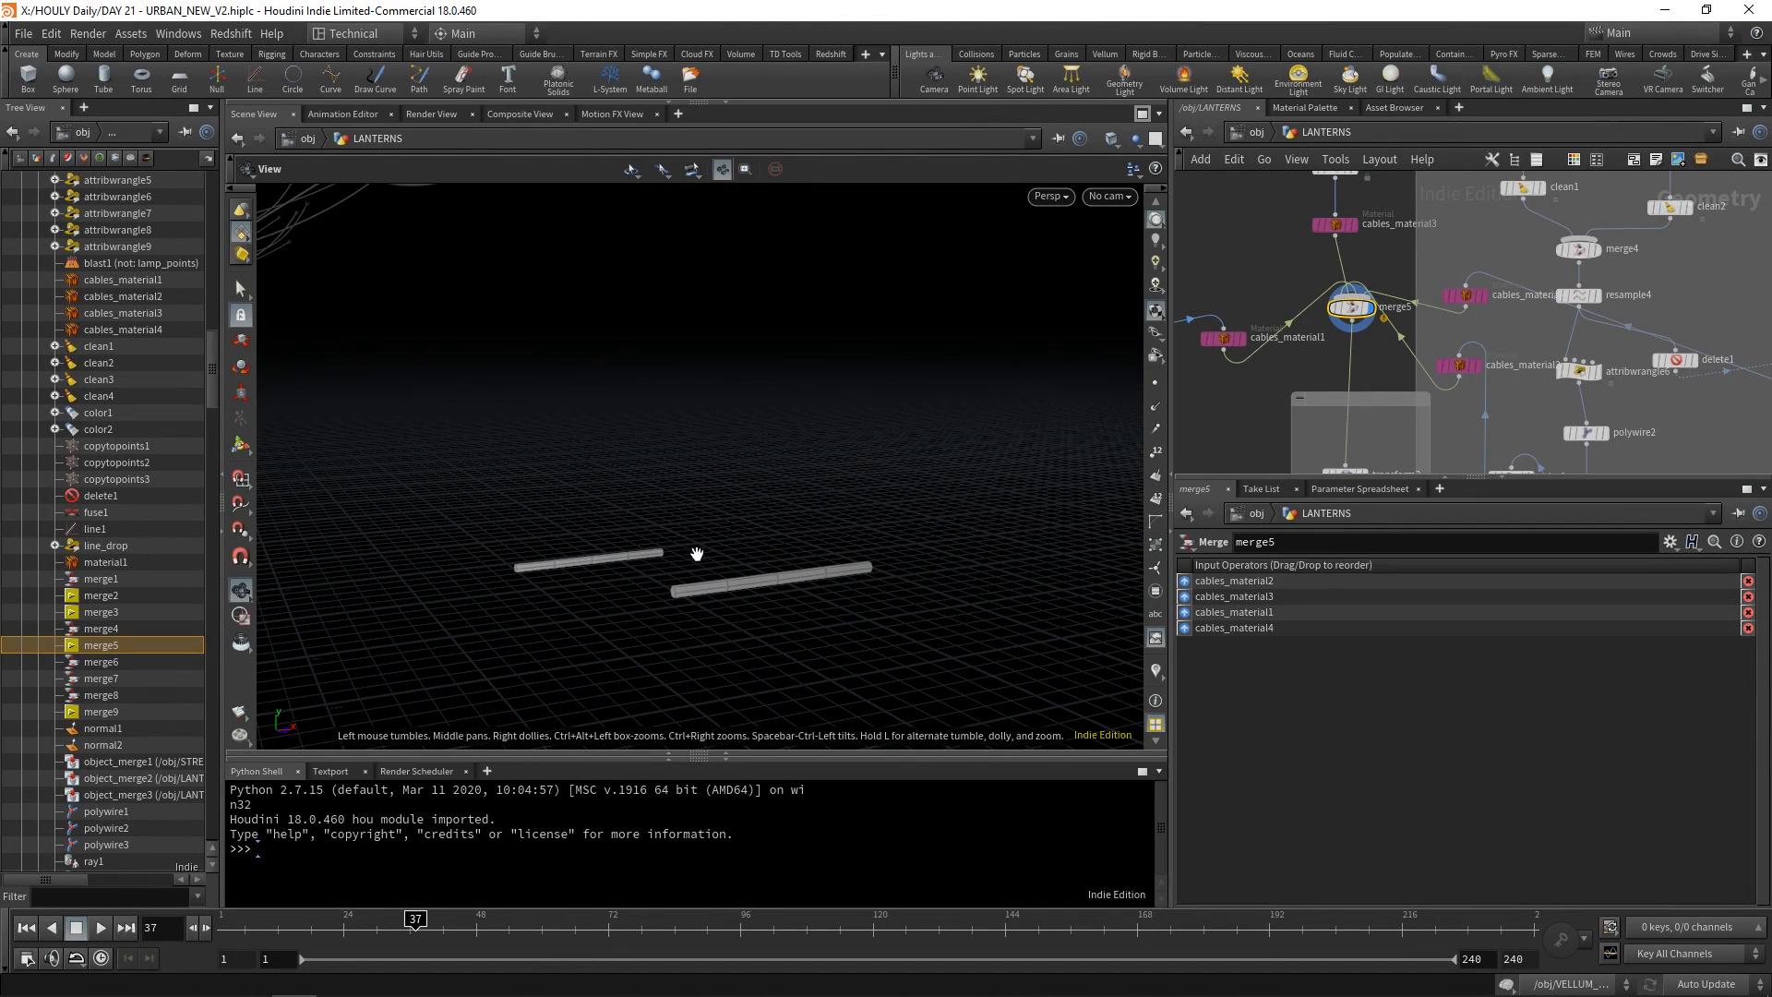
# Display merge9 and examine the combined rounded and squared lanterns from different angles.
pyautogui.scroll(-2, 1329, 428)
pyautogui.moveTo(1202, 442); pyautogui.dragTo(1452, 396, button='middle')
pyautogui.scroll(-1, 1356, 416)
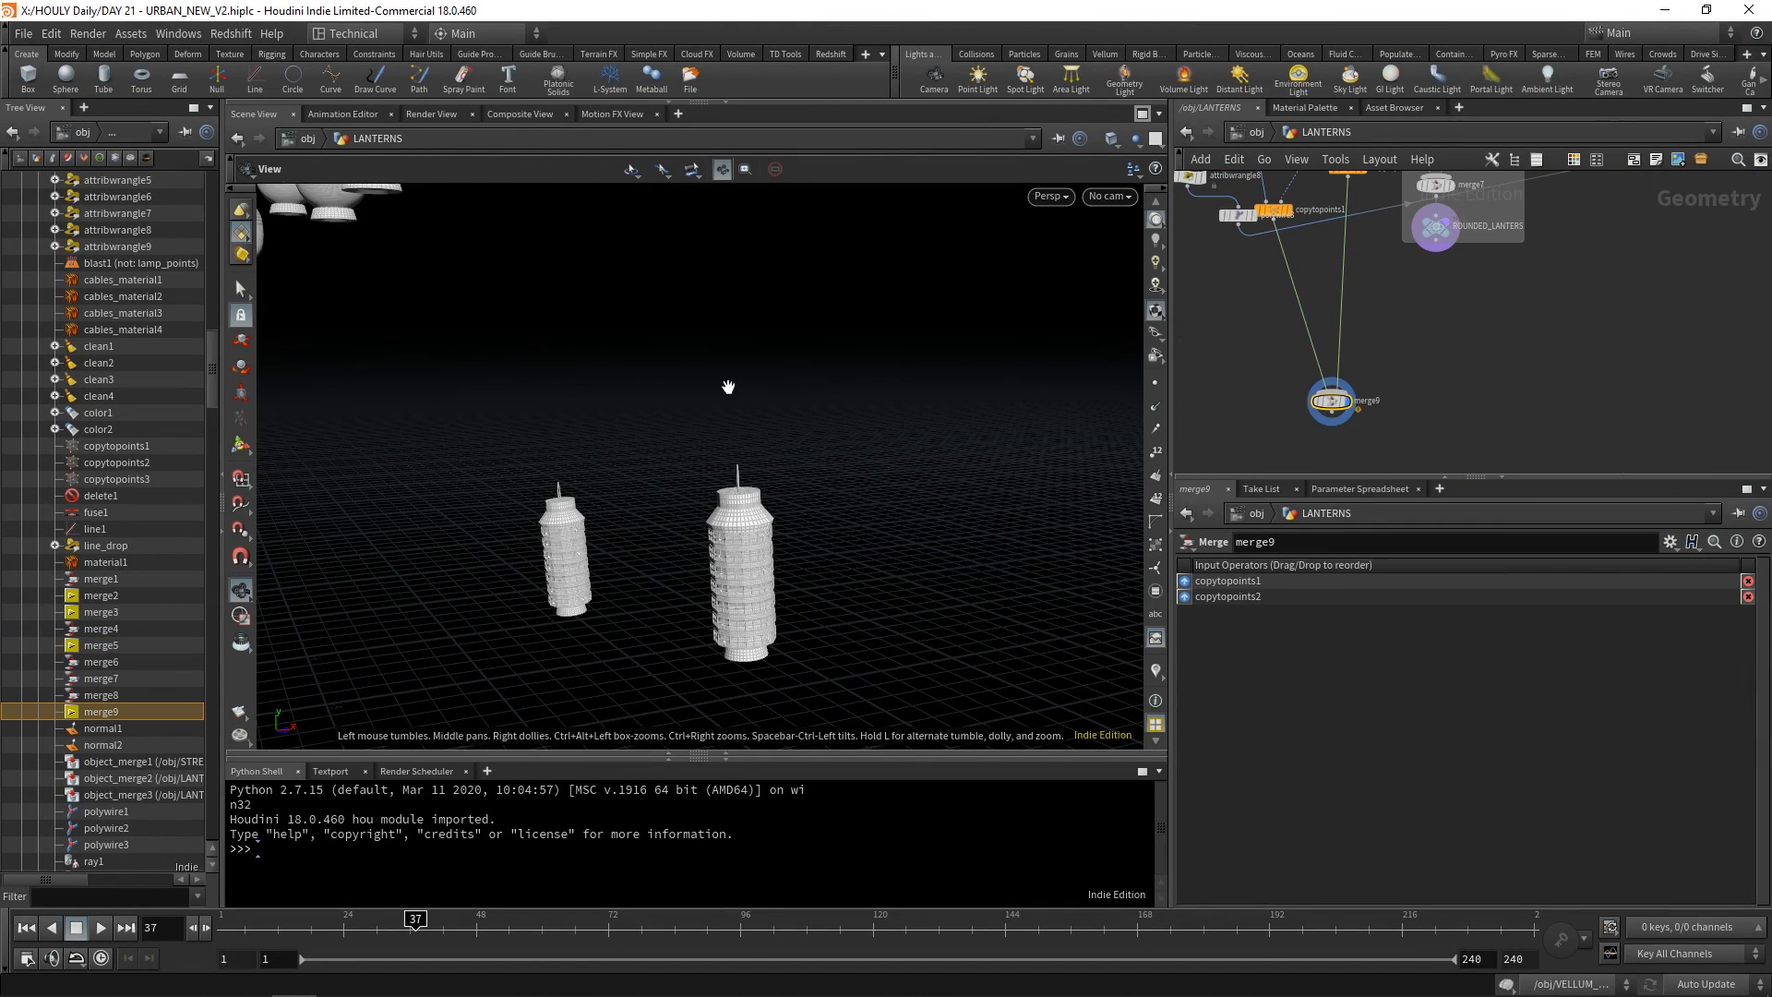
pyautogui.moveTo(724, 384); pyautogui.dragTo(609, 397)
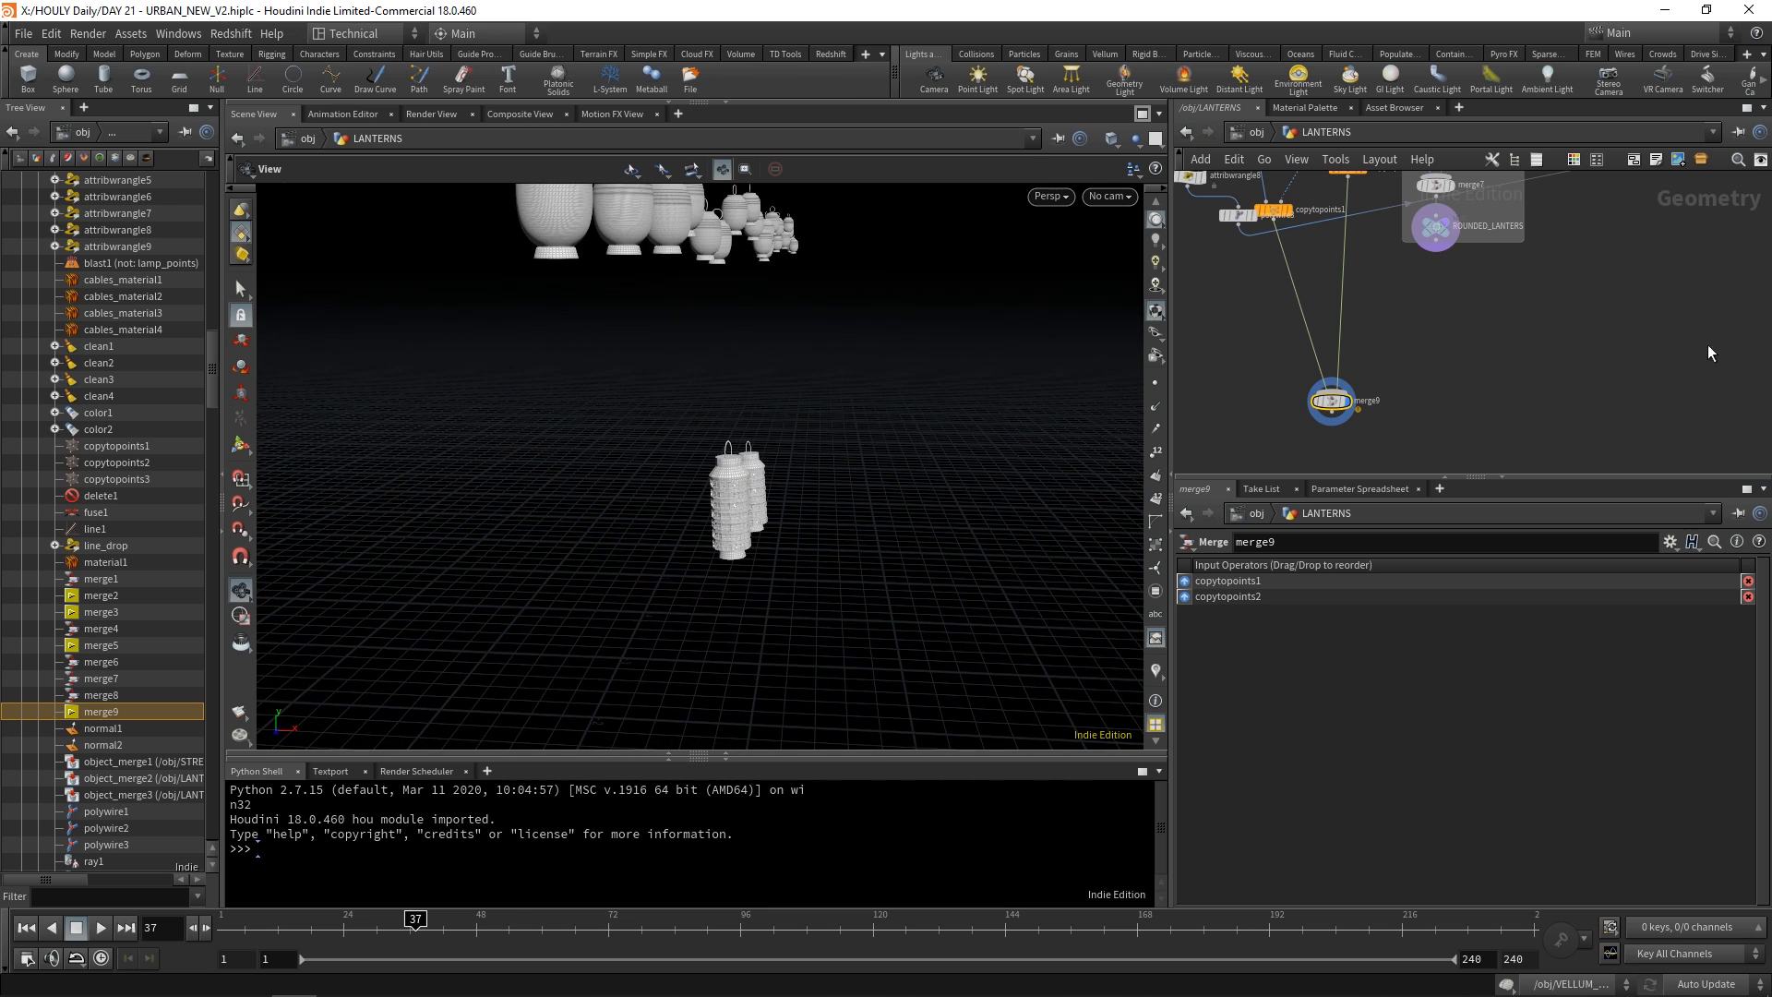
# Add a Merge node combining merge9 with LANTERN_CABLES_OUT to view the lanterns together with their cables.
pyautogui.press('Tab')
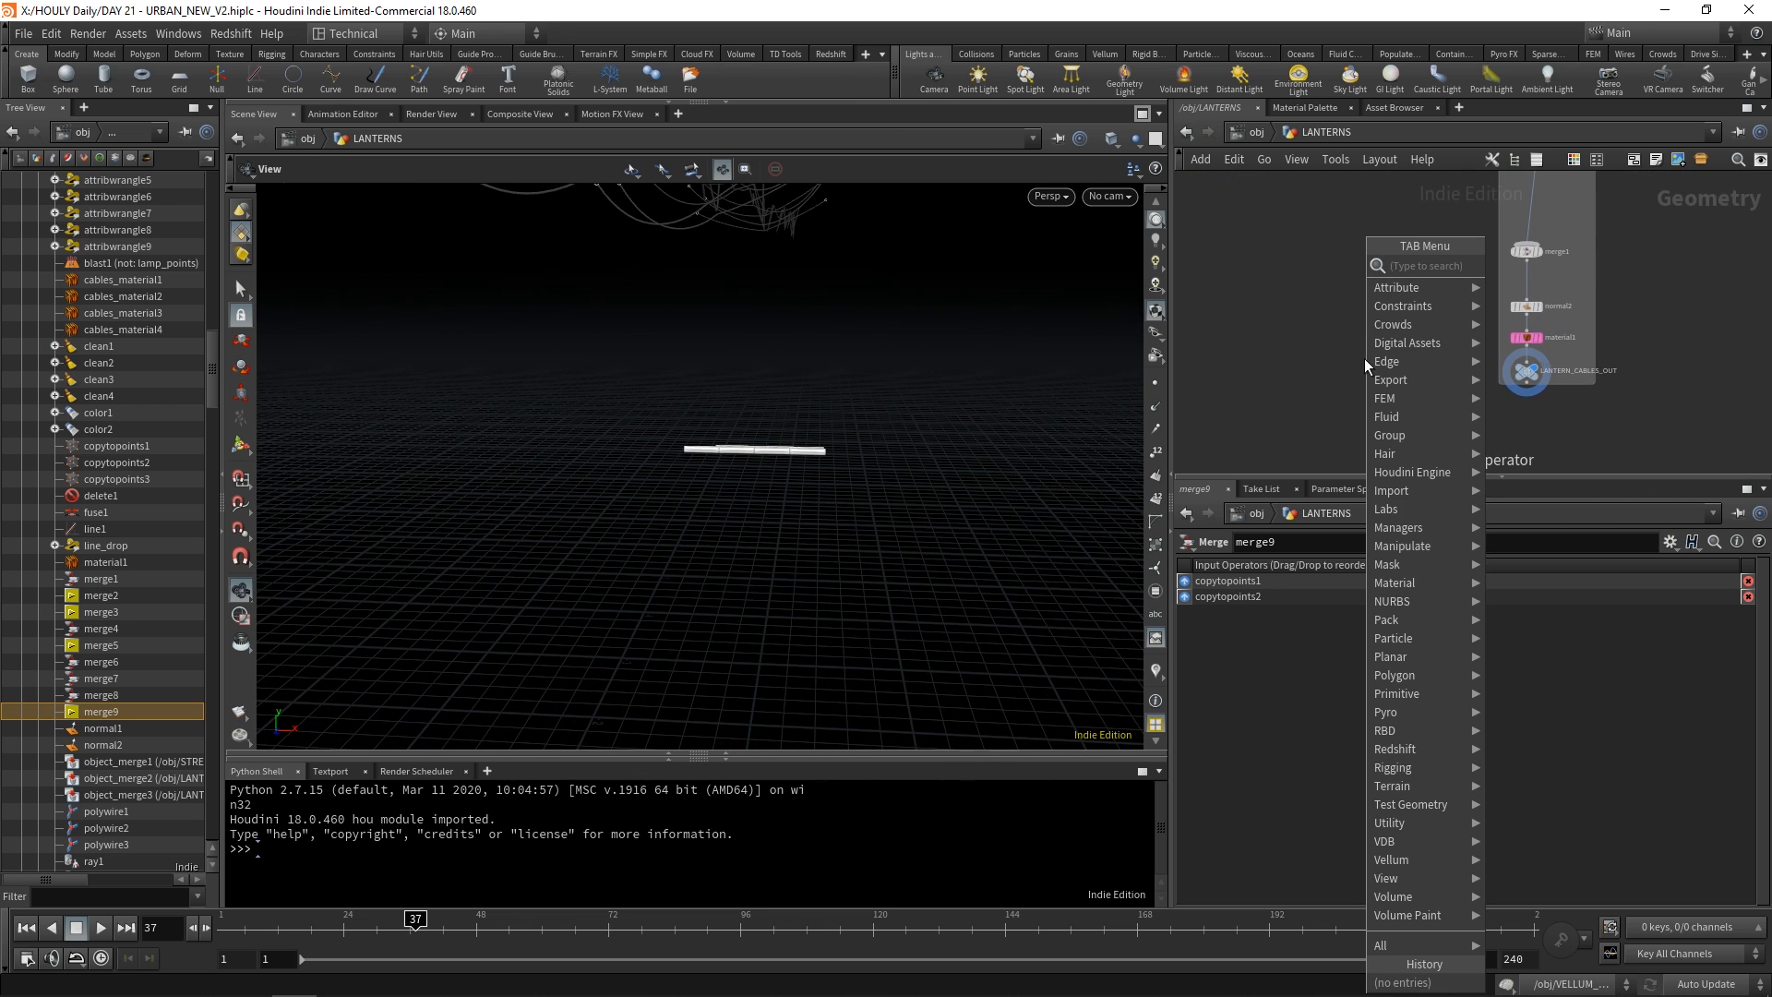
pyautogui.write('m')
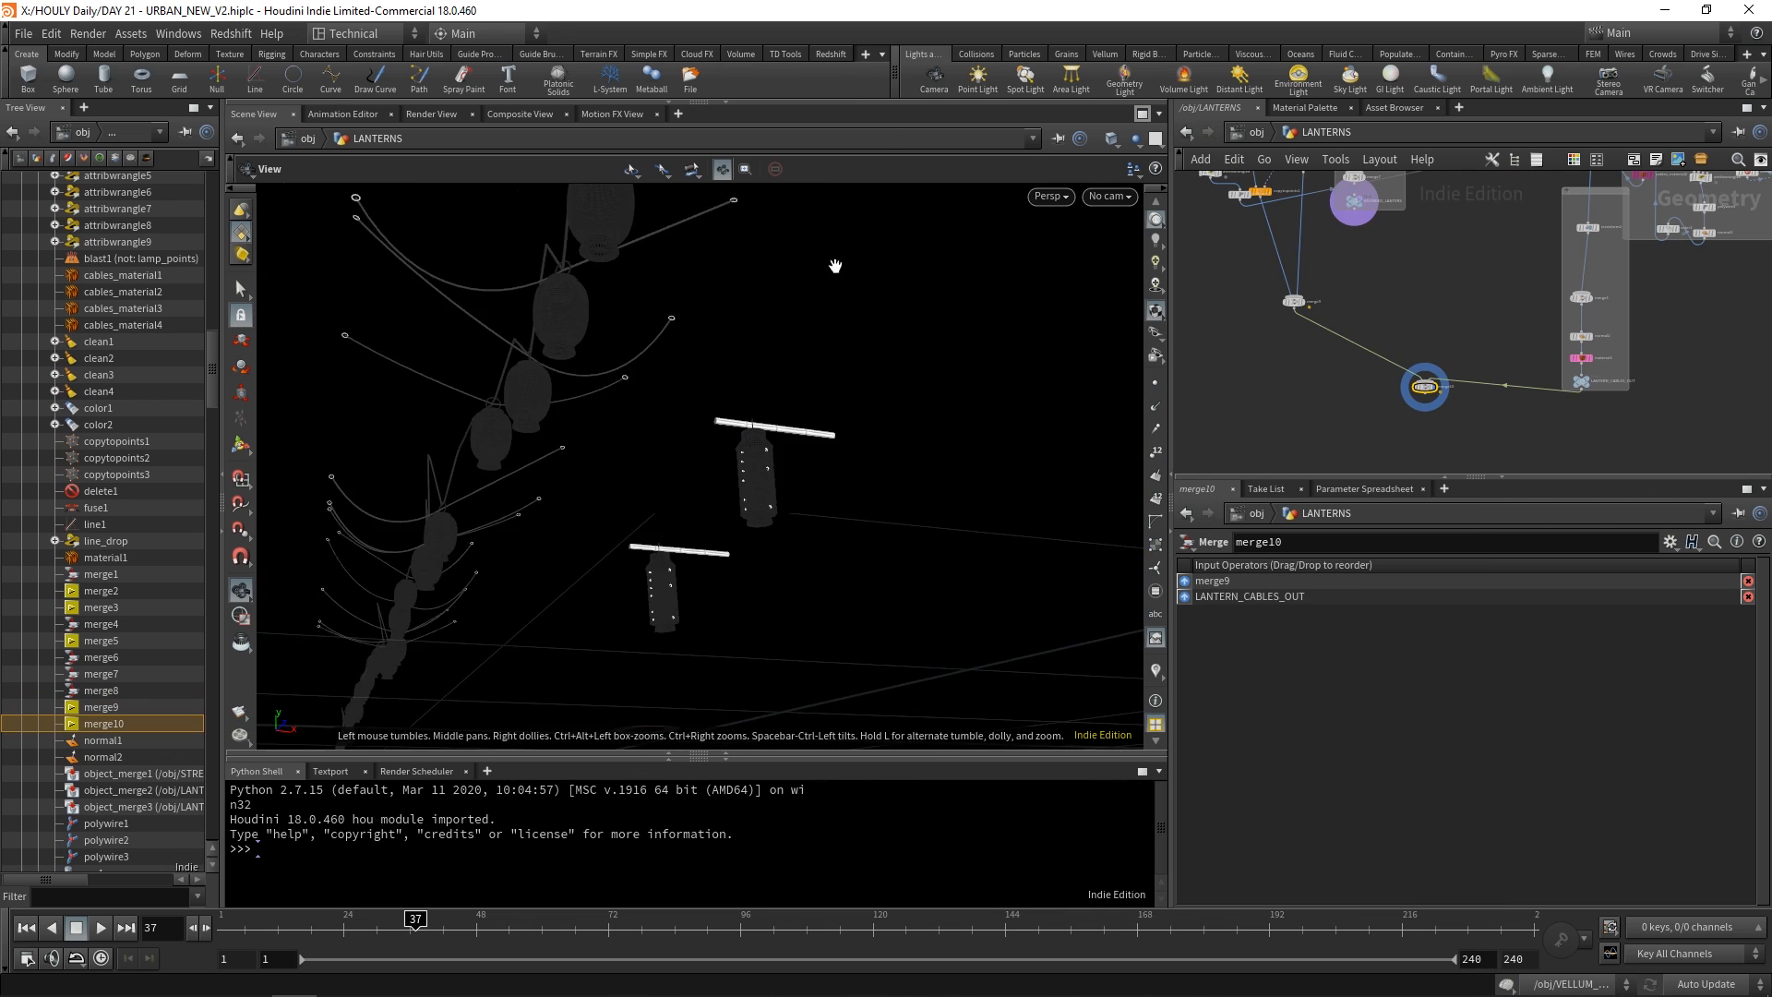
pyautogui.moveTo(835, 265); pyautogui.dragTo(859, 320)
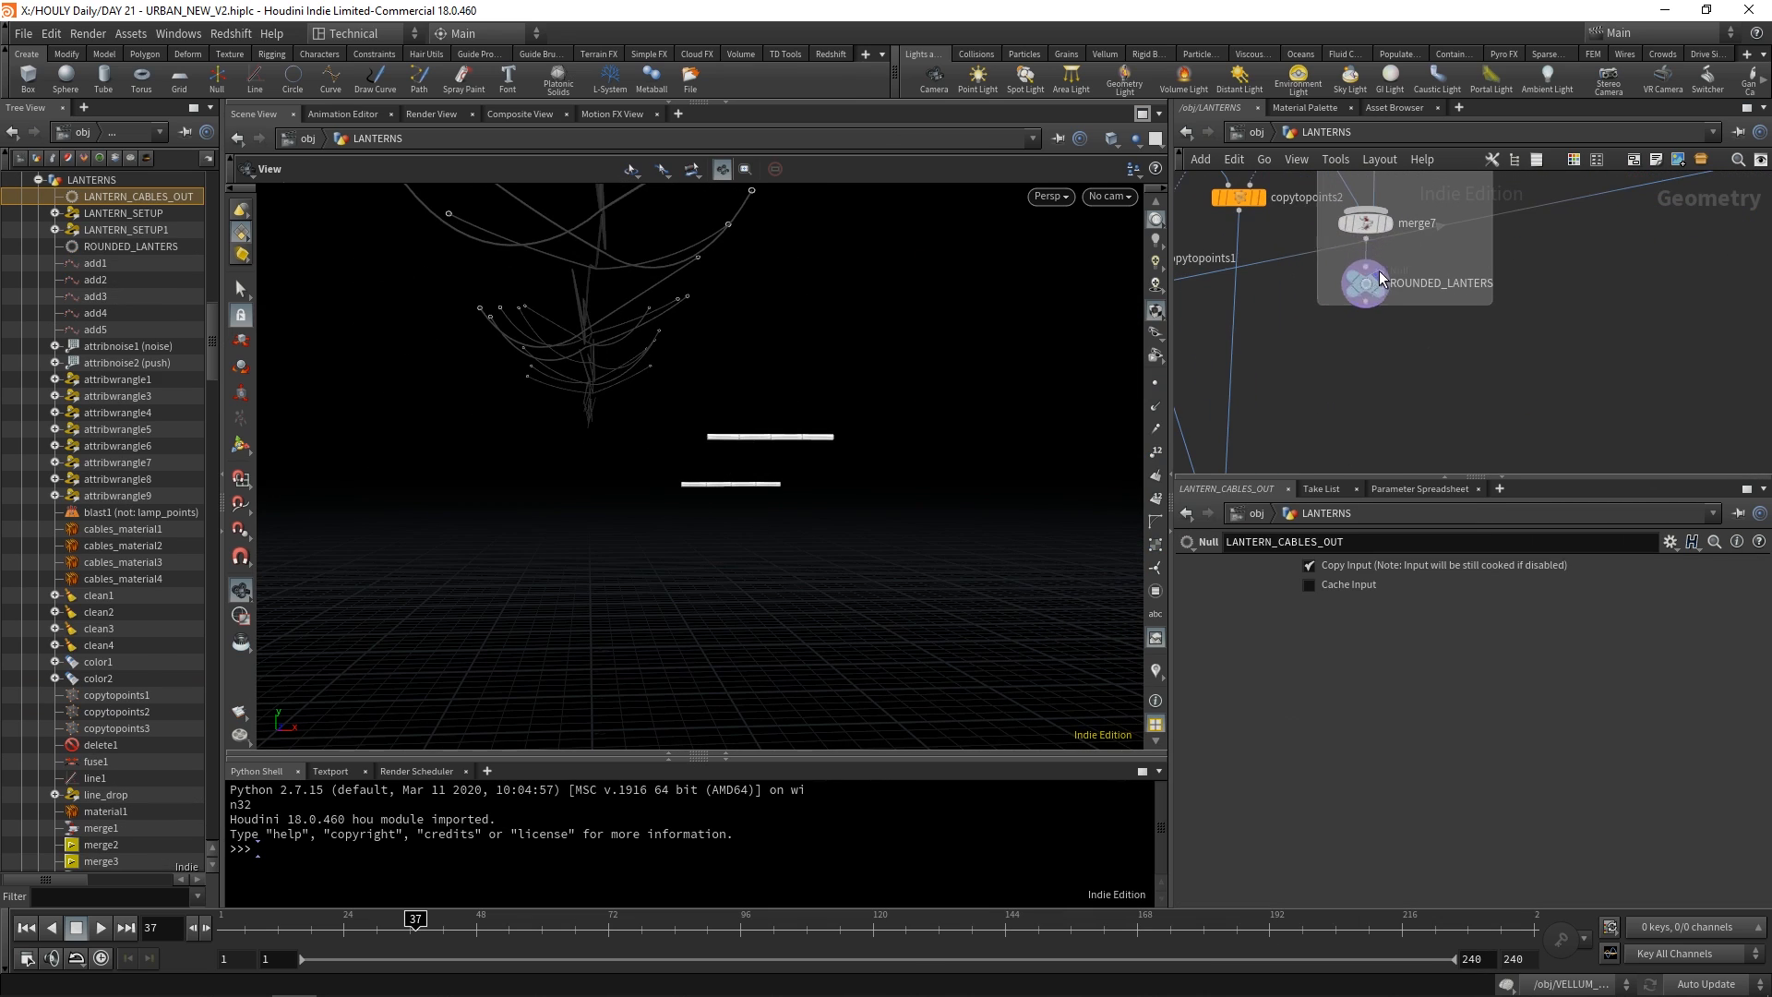
# Inspect the ROUNDED_LANTERS output and the LANTERN_SETUP wrangle's instance path and random direction code.
pyautogui.click(1375, 282)
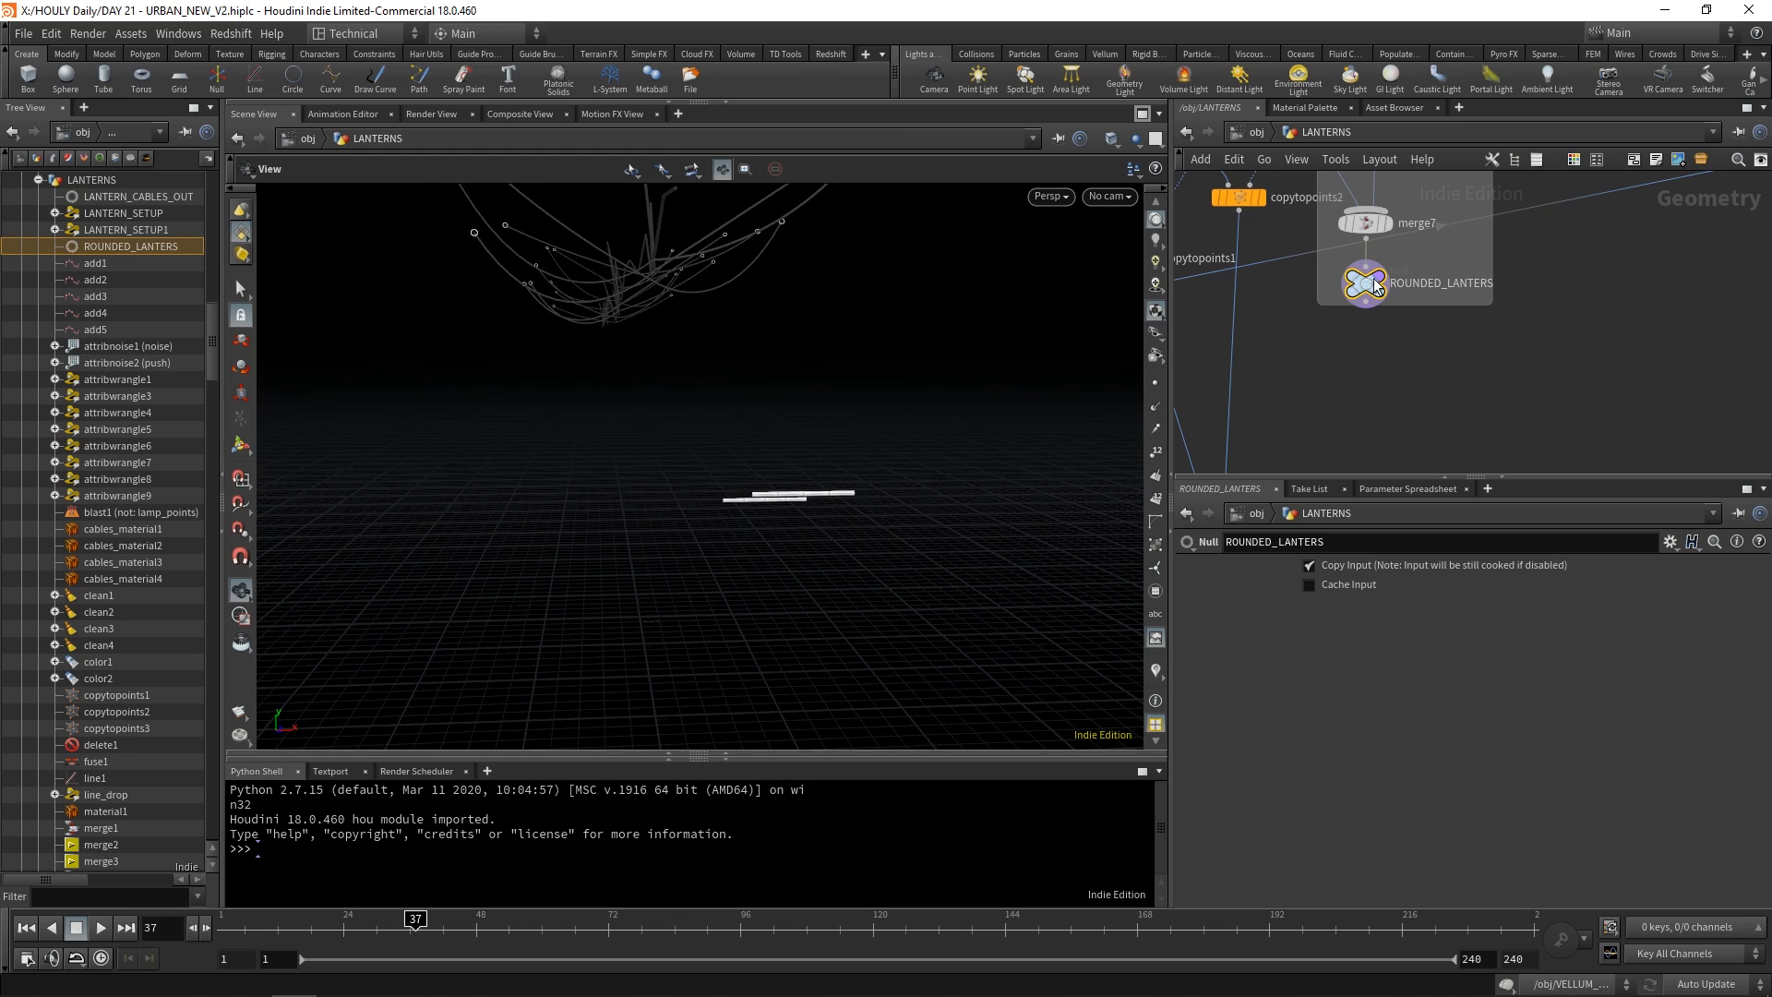
pyautogui.click(1380, 275)
pyautogui.moveTo(812, 318)
pyautogui.mouseDown()
pyautogui.moveTo(760, 360)
pyautogui.moveTo(585, 317)
pyautogui.moveTo(605, 344)
pyautogui.moveTo(783, 336)
pyautogui.mouseUp()
pyautogui.moveTo(1525, 248); pyautogui.dragTo(1525, 430, button='middle')
pyautogui.moveTo(1421, 286); pyautogui.dragTo(1431, 376, button='middle')
pyautogui.click(1376, 271)
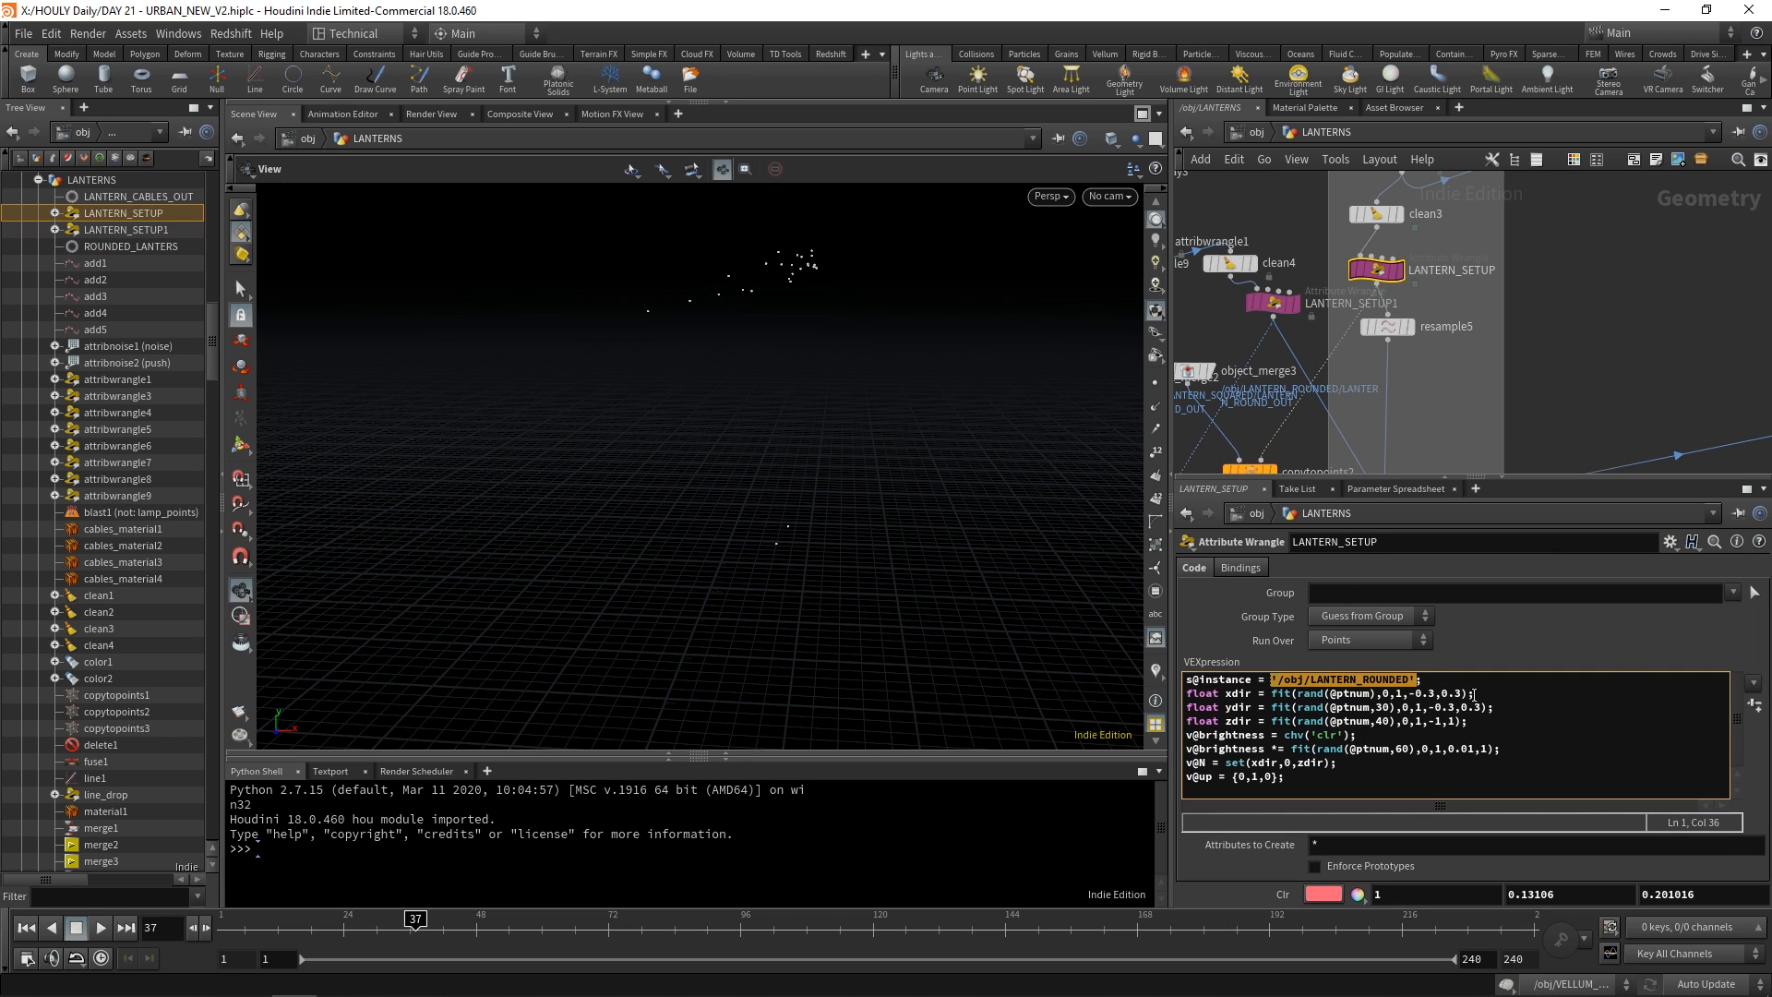
# Return to the object level and open the LANTERN_ROUNDED object to view the rounded lantern model.
pyautogui.click(1254, 134)
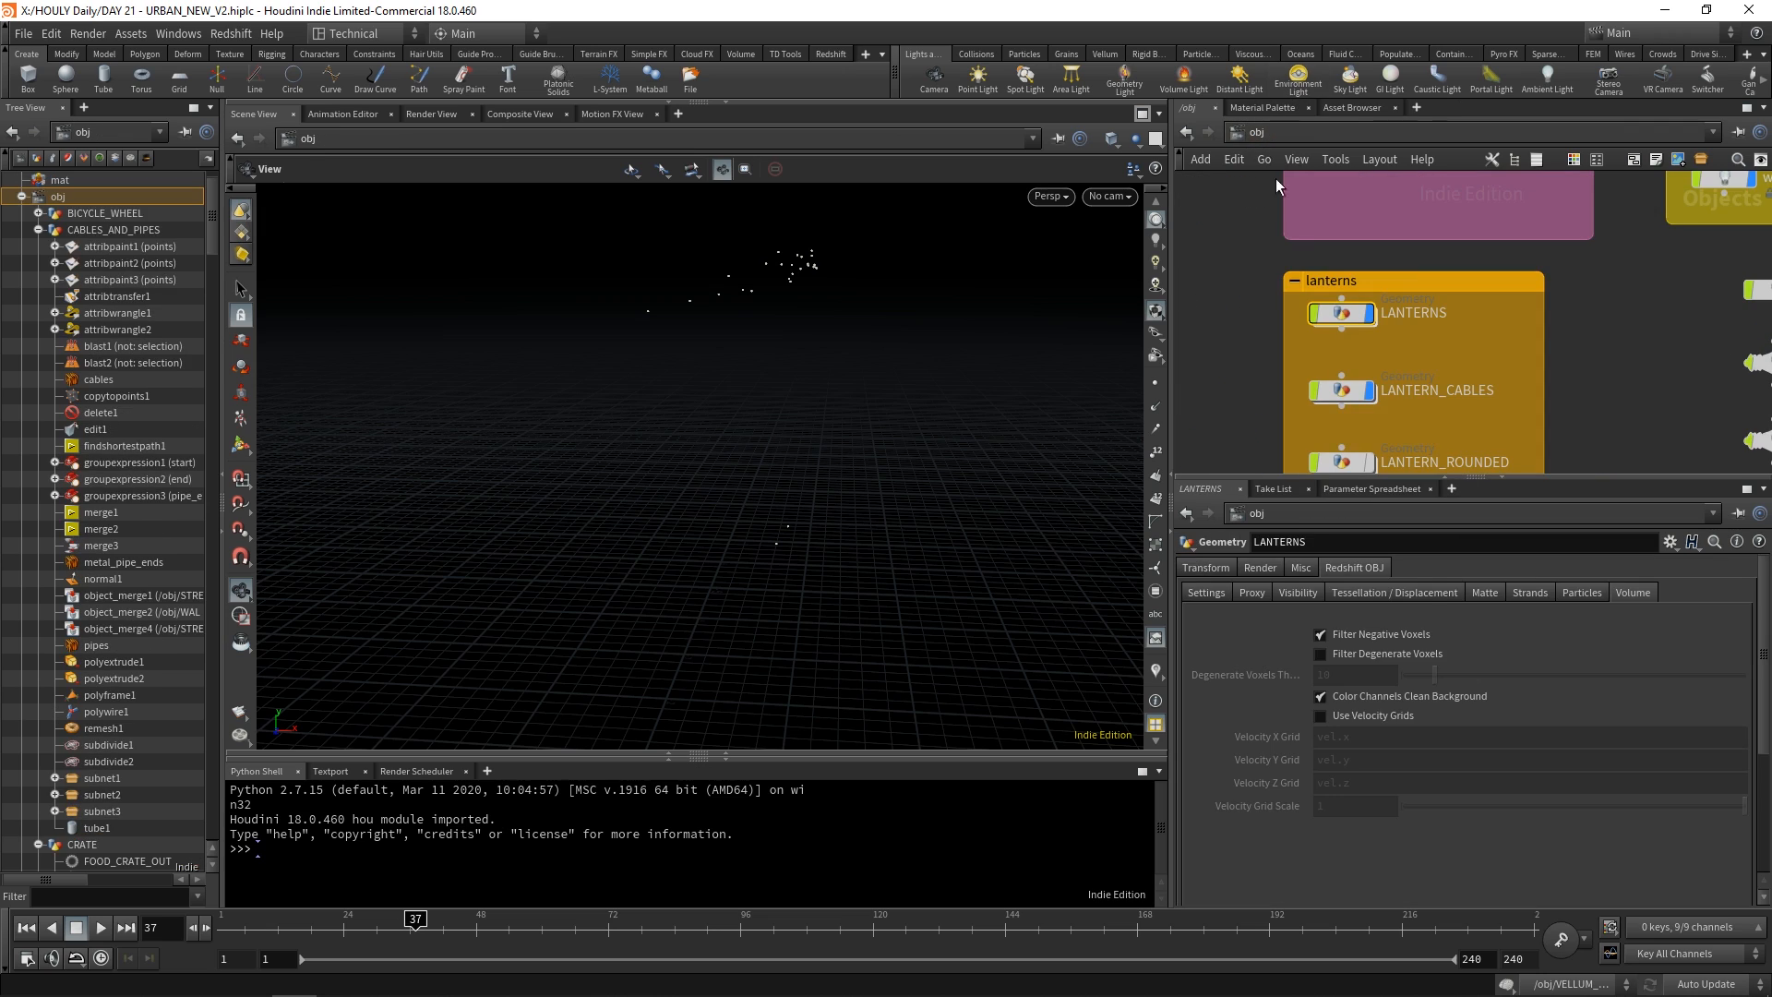
pyautogui.moveTo(1594, 341); pyautogui.dragTo(1487, 444, button='middle')
pyautogui.scroll(-3, 1535, 296)
pyautogui.moveTo(1397, 300); pyautogui.dragTo(1409, 352, button='middle')
pyautogui.moveTo(1477, 469); pyautogui.dragTo(1505, 285, button='middle')
pyautogui.scroll(3, 1455, 388)
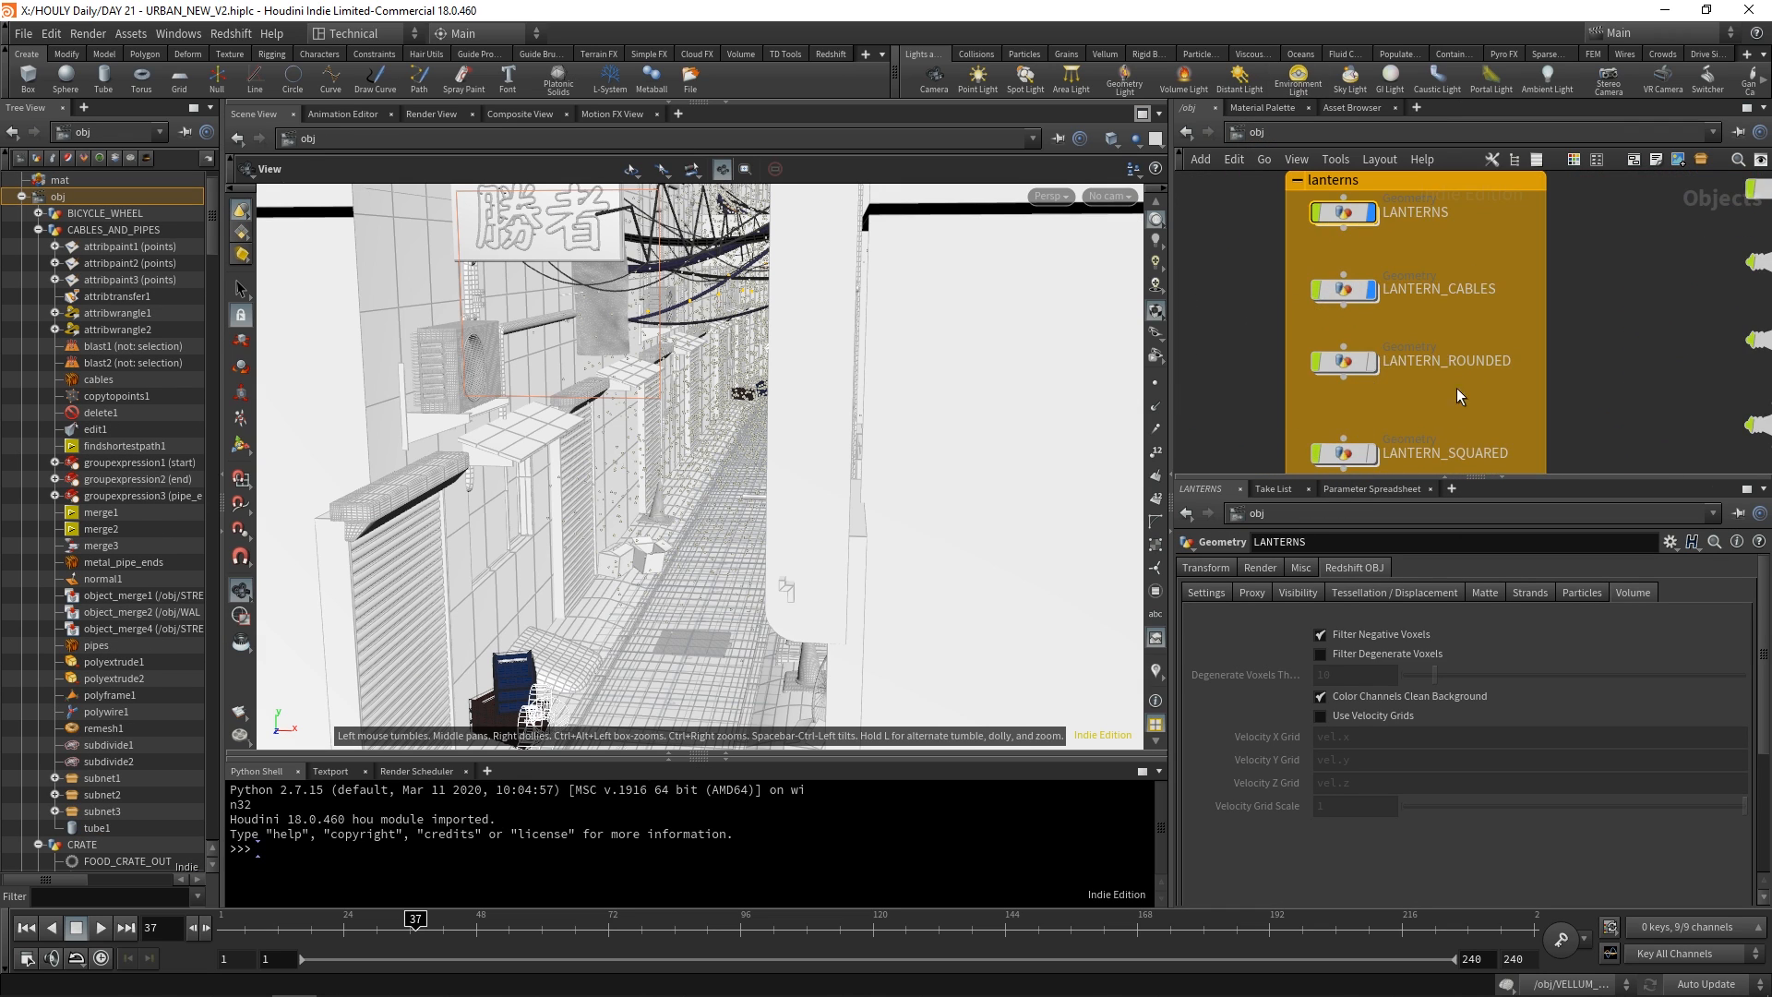
pyautogui.moveTo(1455, 393); pyautogui.dragTo(1448, 280, button='middle')
pyautogui.doubleClick(1352, 249)
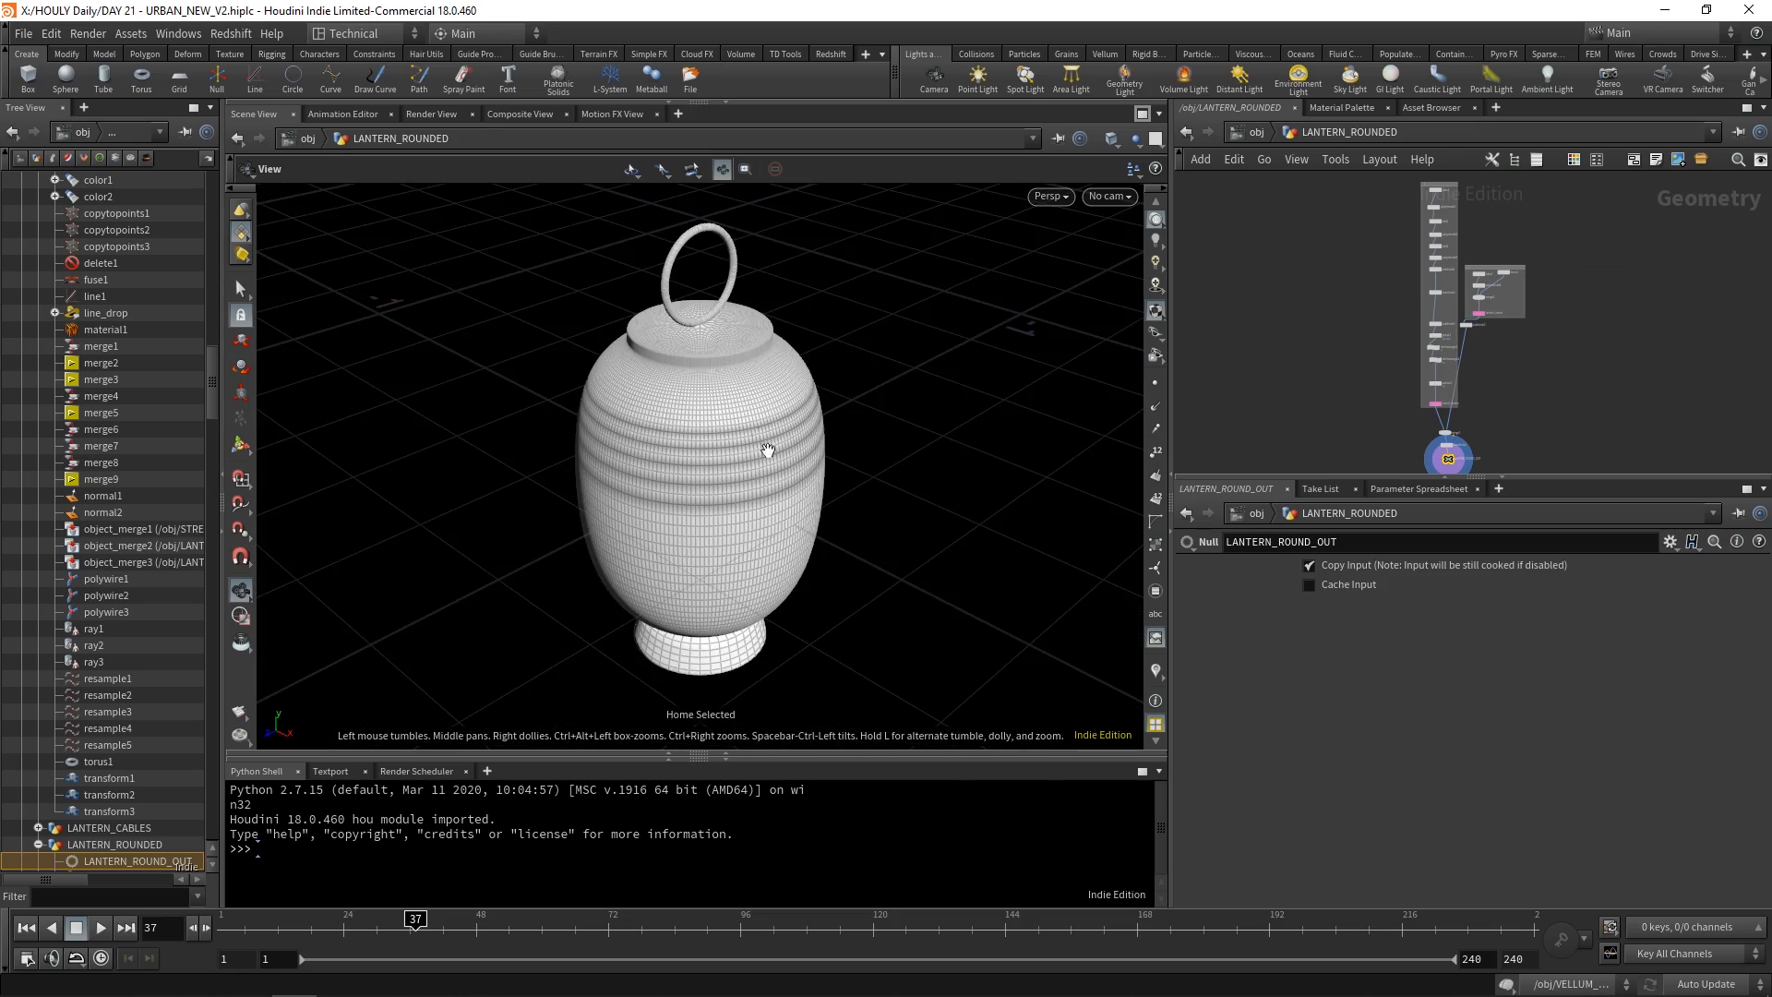
# Open the LANTERN_SQUARED object and view the squared lantern model.
pyautogui.click(1257, 132)
pyautogui.doubleClick(1339, 339)
pyautogui.moveTo(802, 396); pyautogui.dragTo(766, 295)
# Return to the object level and open the RAIN object to view its scattered points.
pyautogui.press('u')
pyautogui.scroll(-4, 787, 404)
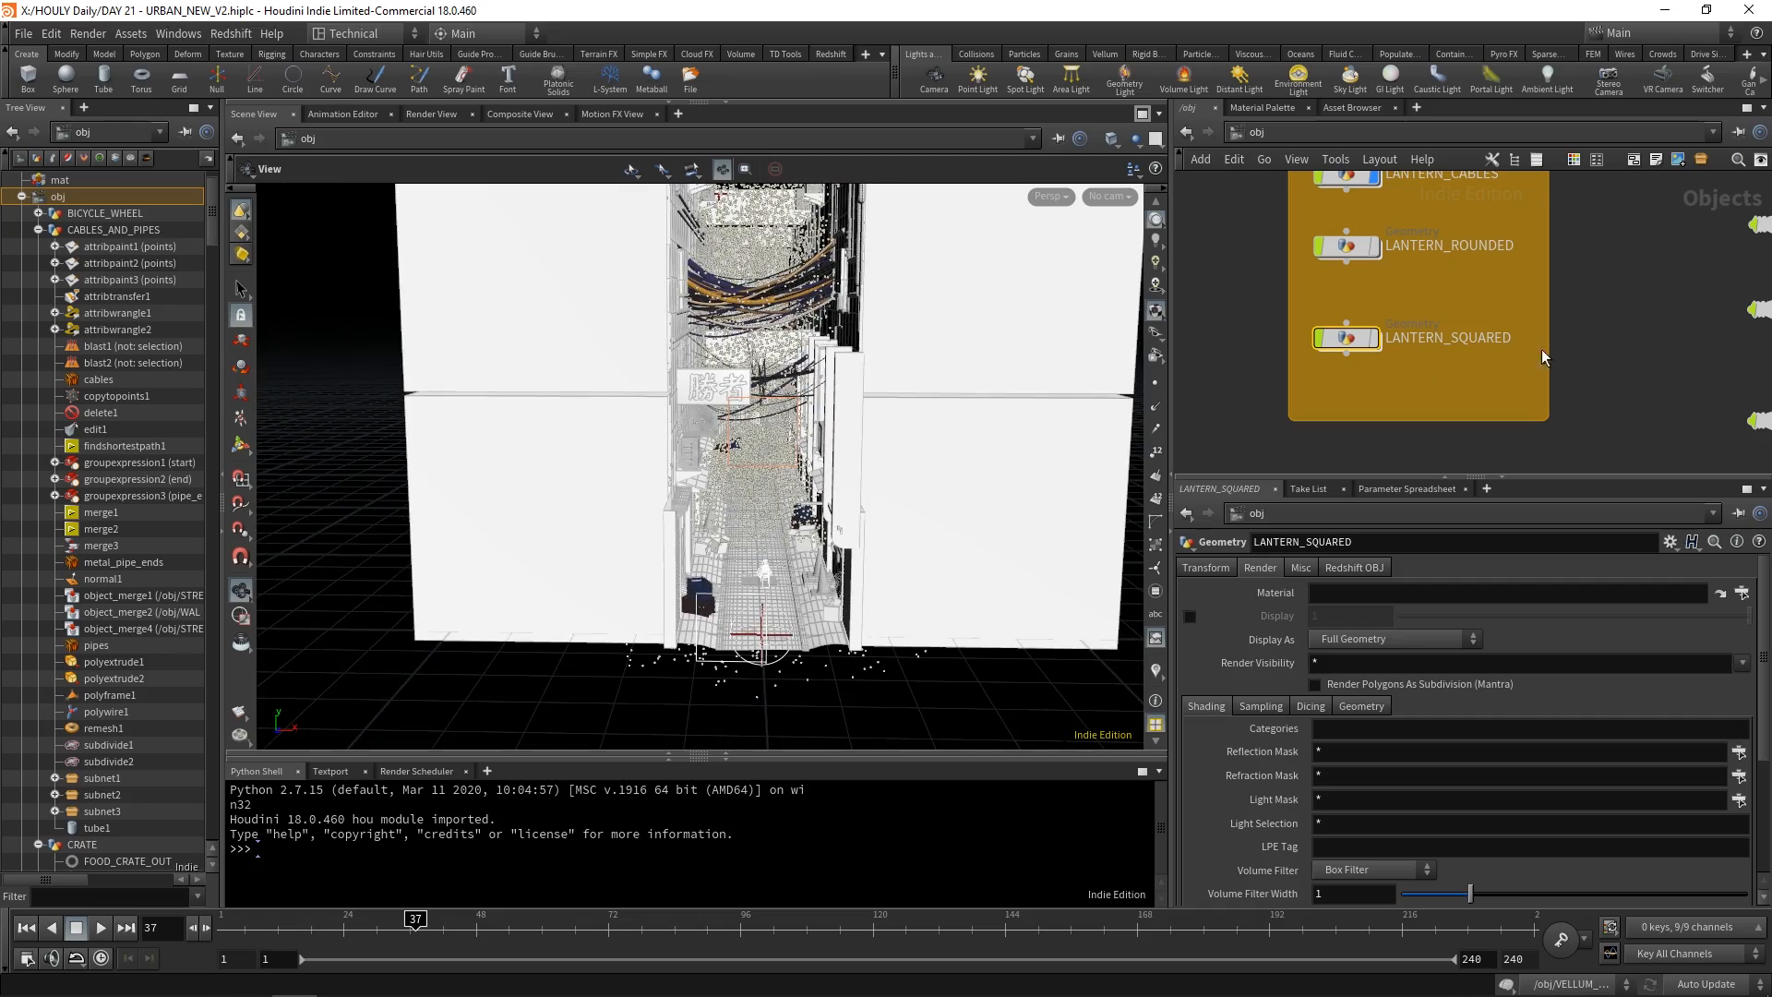
pyautogui.scroll(-4, 1454, 407)
pyautogui.scroll(-3, 1454, 407)
pyautogui.moveTo(1454, 407); pyautogui.dragTo(1473, 471, button='middle')
pyautogui.scroll(4, 1477, 360)
pyautogui.scroll(-1, 1321, 323)
pyautogui.moveTo(1321, 324); pyautogui.dragTo(1514, 425, button='middle')
pyautogui.click(1384, 340)
pyautogui.doubleClick(1382, 338)
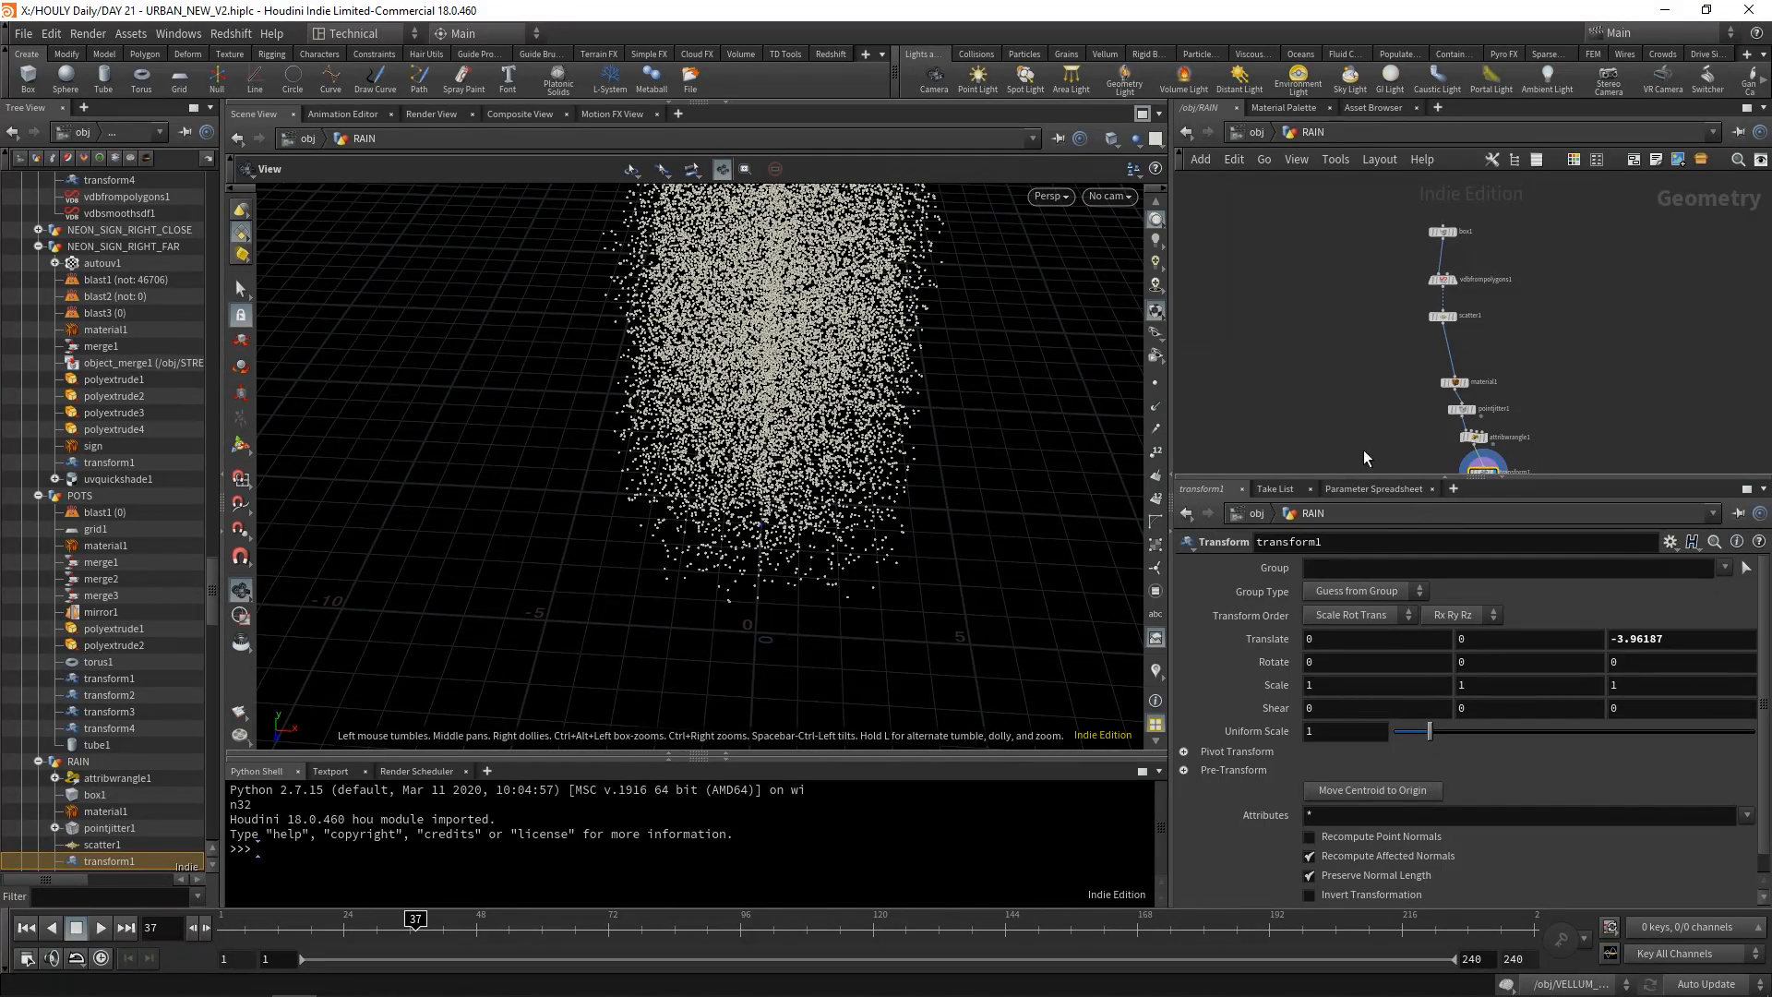
# Inspect the RAIN network and its attribwrangle1 code, highlighting the s@instance line pointing to /obj/RAIN_GEO.
pyautogui.moveTo(1542, 424); pyautogui.dragTo(1491, 359, button='middle')
pyautogui.scroll(1, 1491, 359)
pyautogui.moveTo(1465, 257); pyautogui.dragTo(1489, 301, button='middle')
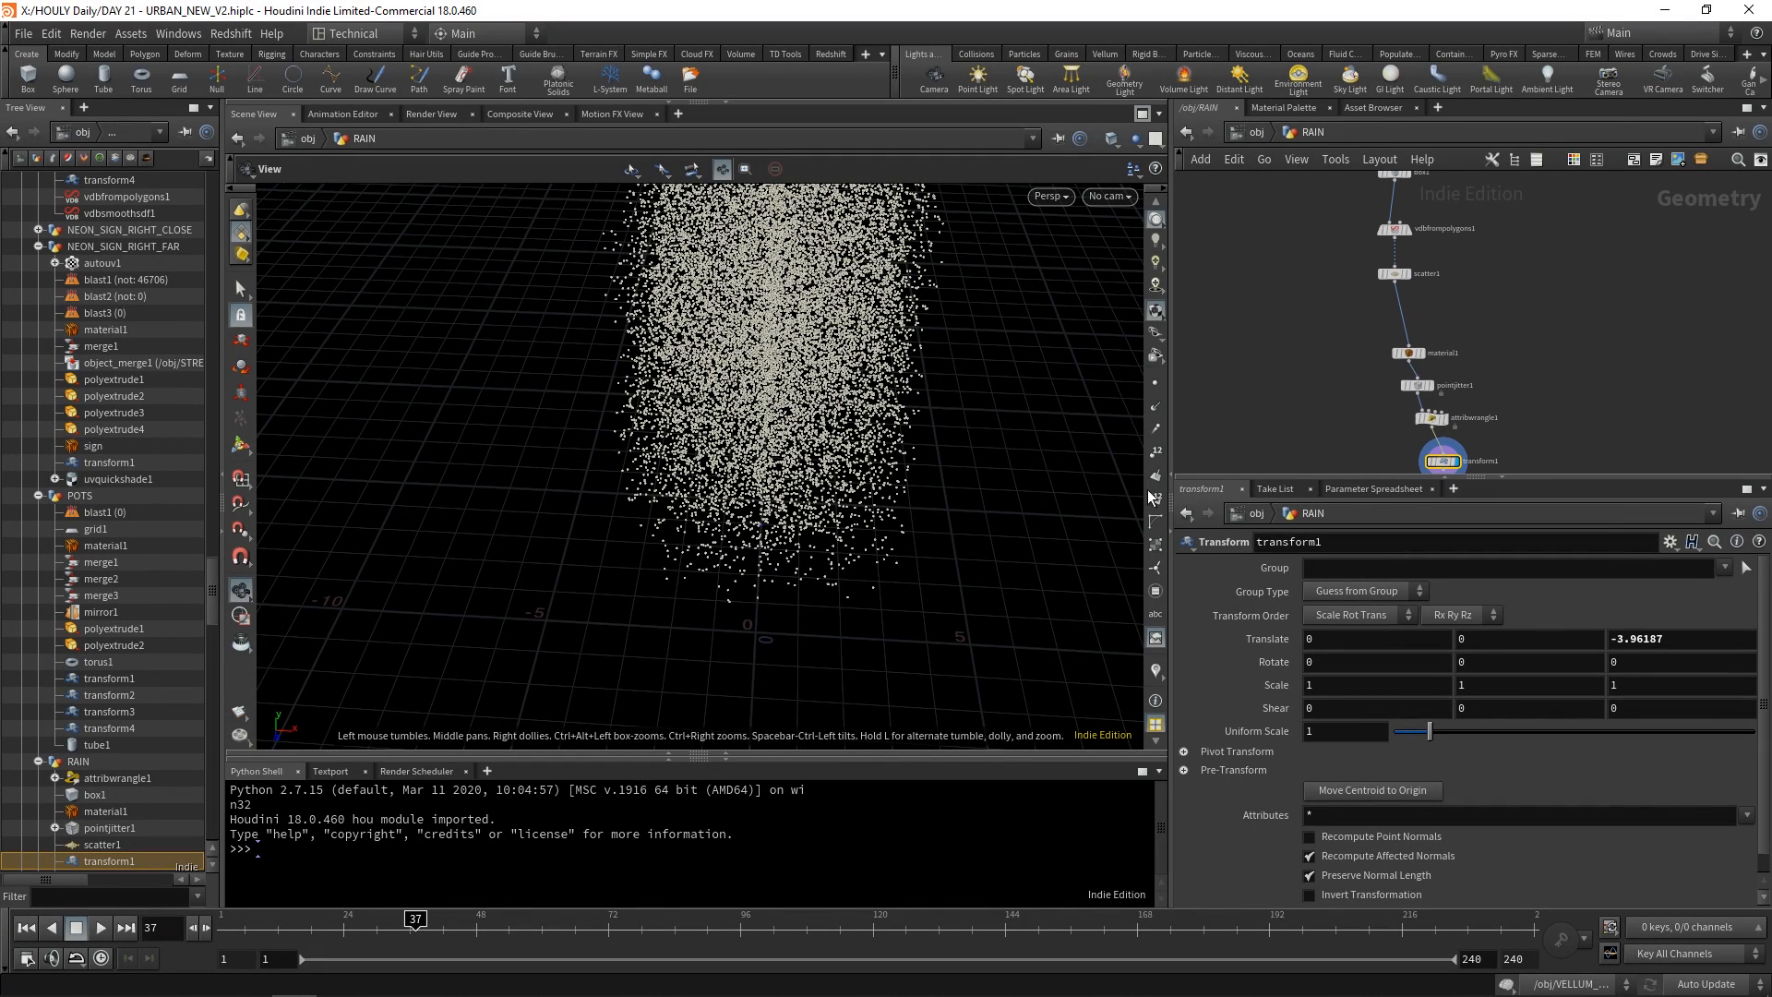
pyautogui.moveTo(1565, 380); pyautogui.dragTo(1552, 362, button='middle')
pyautogui.click(1418, 399)
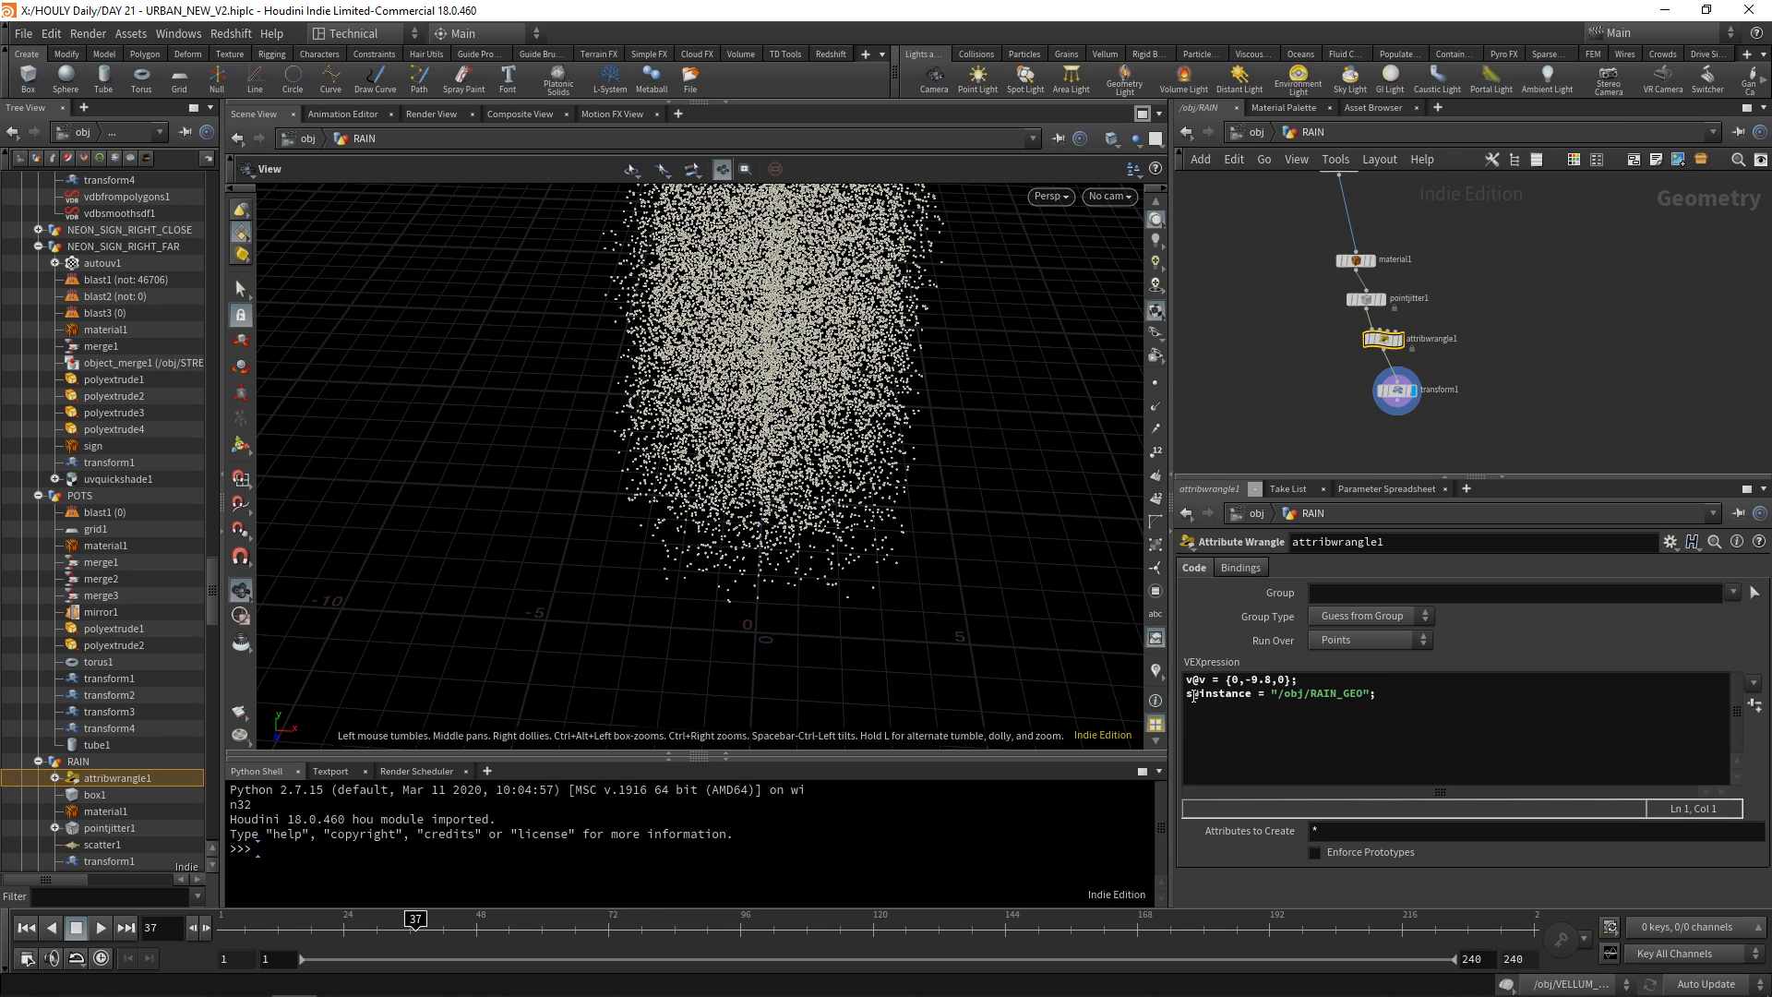
pyautogui.moveTo(1187, 695); pyautogui.dragTo(1319, 694)
# Open the RAIN_GEO object to view the raindrop model, and return to the object level.
pyautogui.press('u')
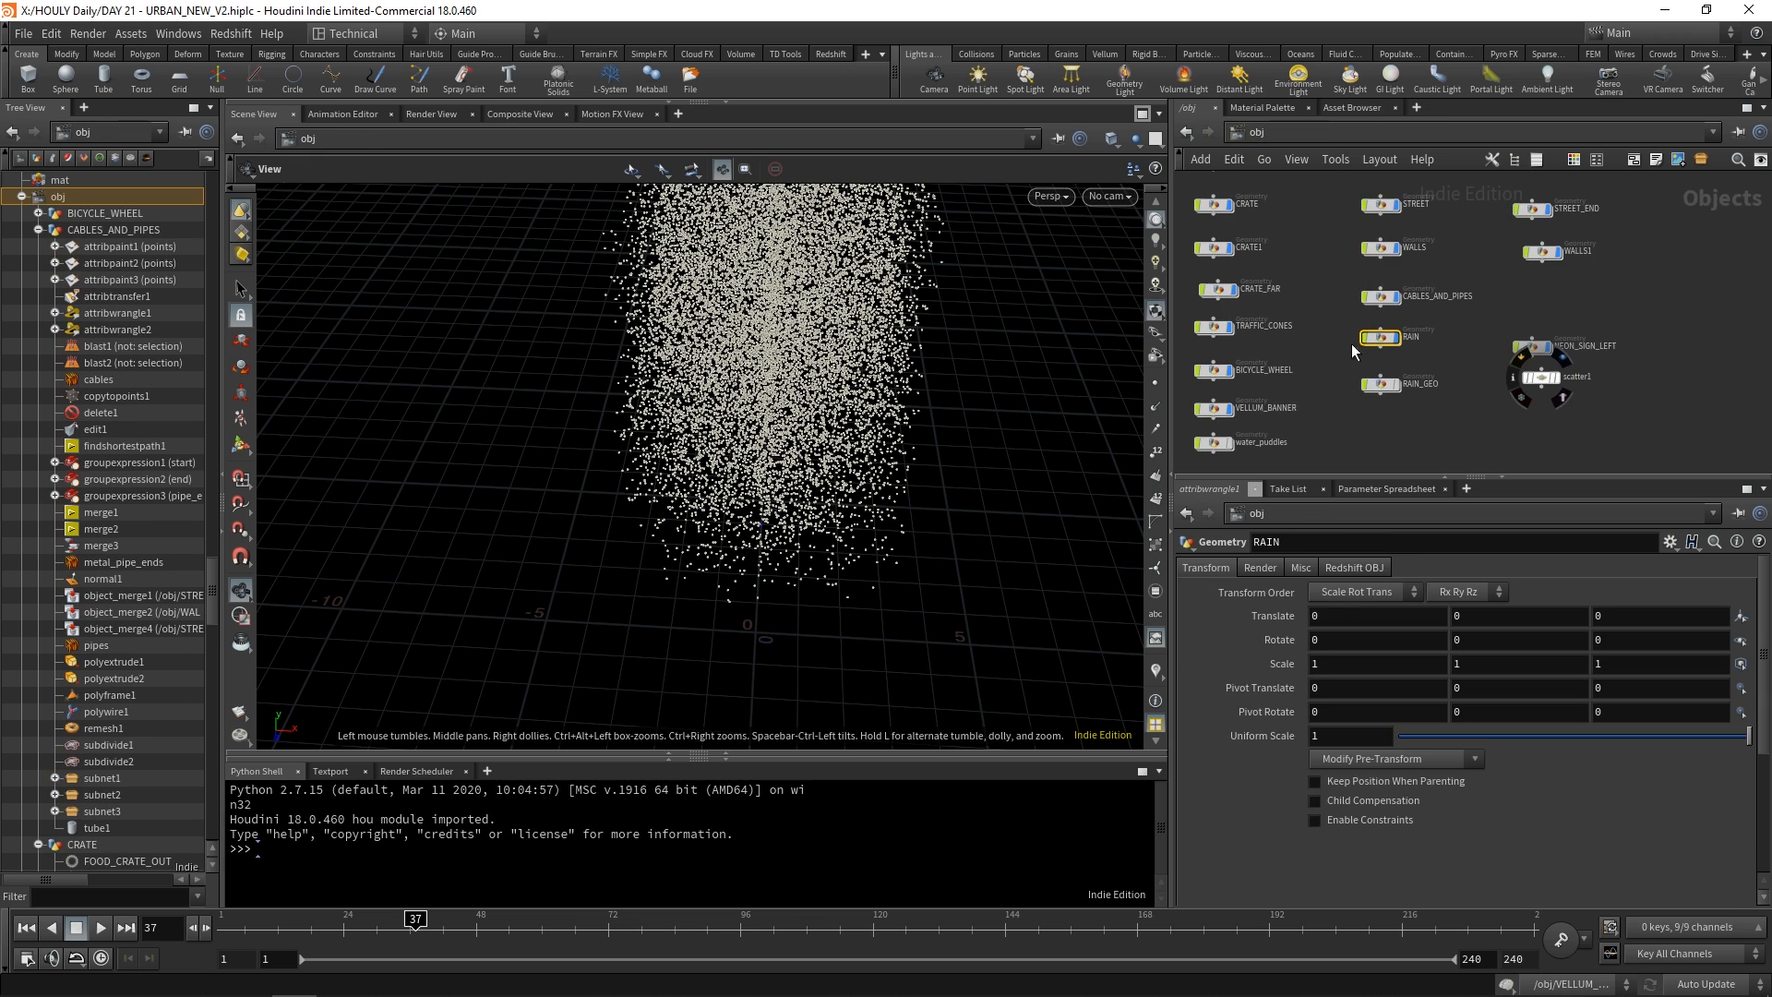
pyautogui.doubleClick(1381, 386)
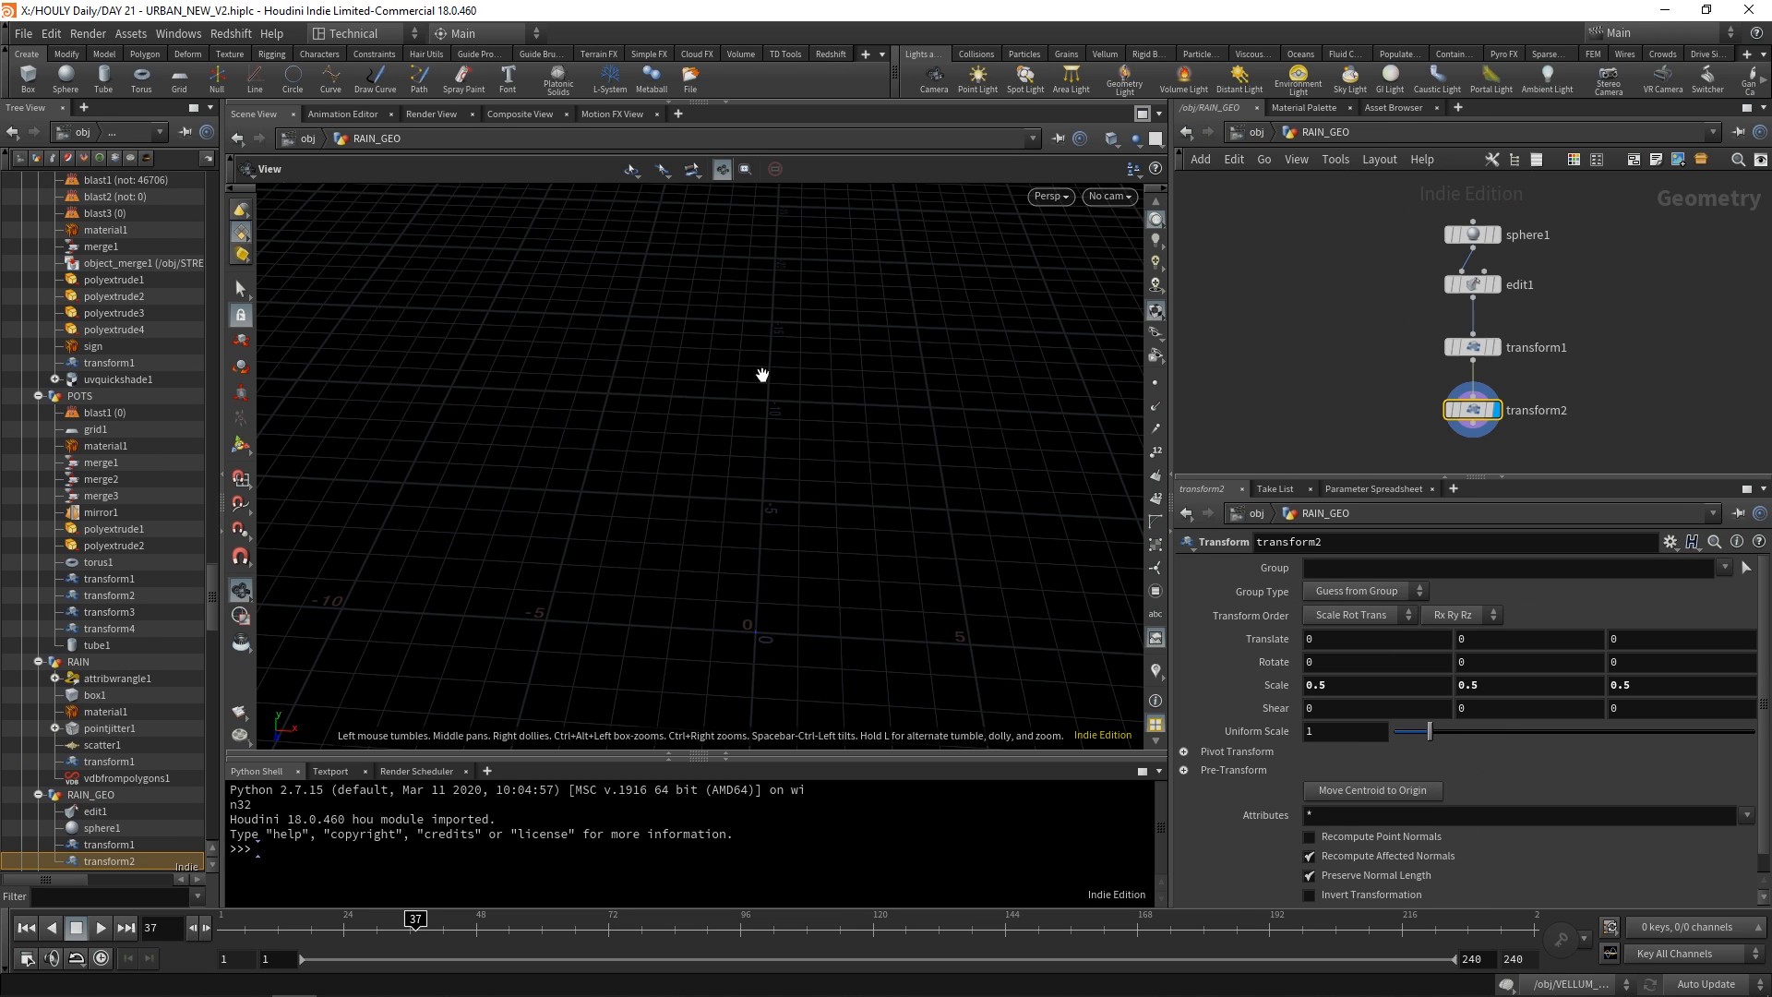
pyautogui.press('u')
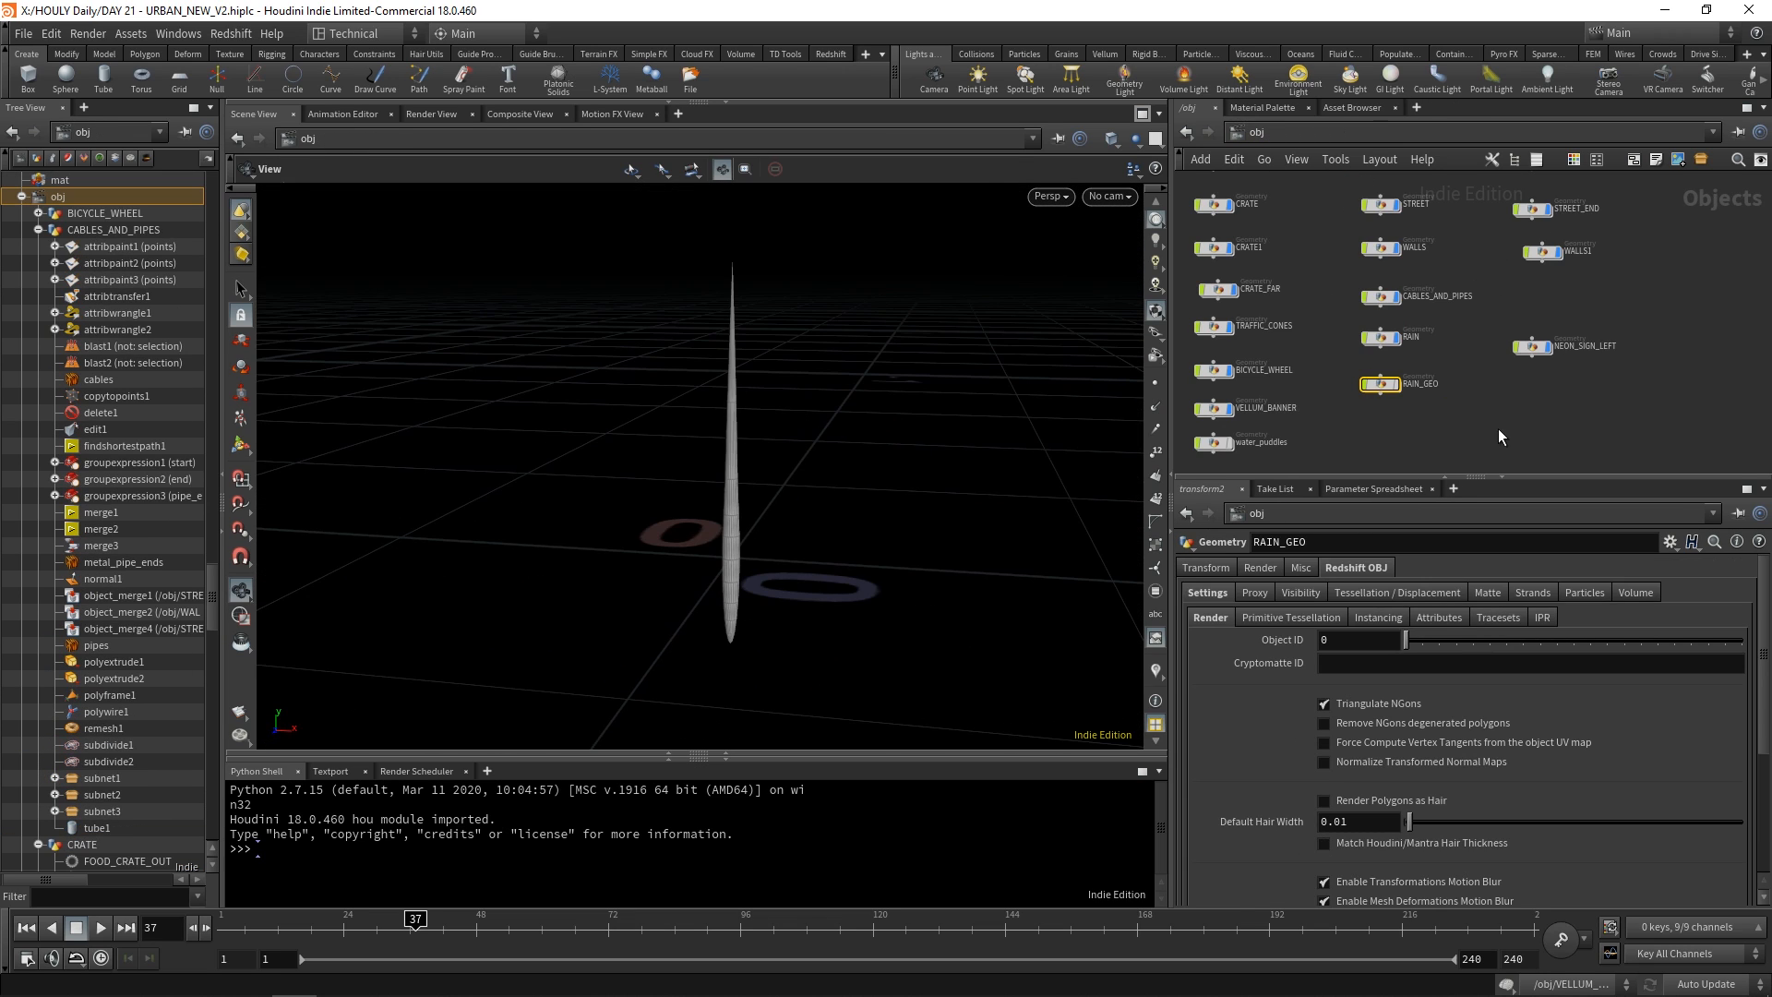
pyautogui.click(1467, 422)
# View the whole alley scene through cam1.
pyautogui.scroll(-5, 822, 384)
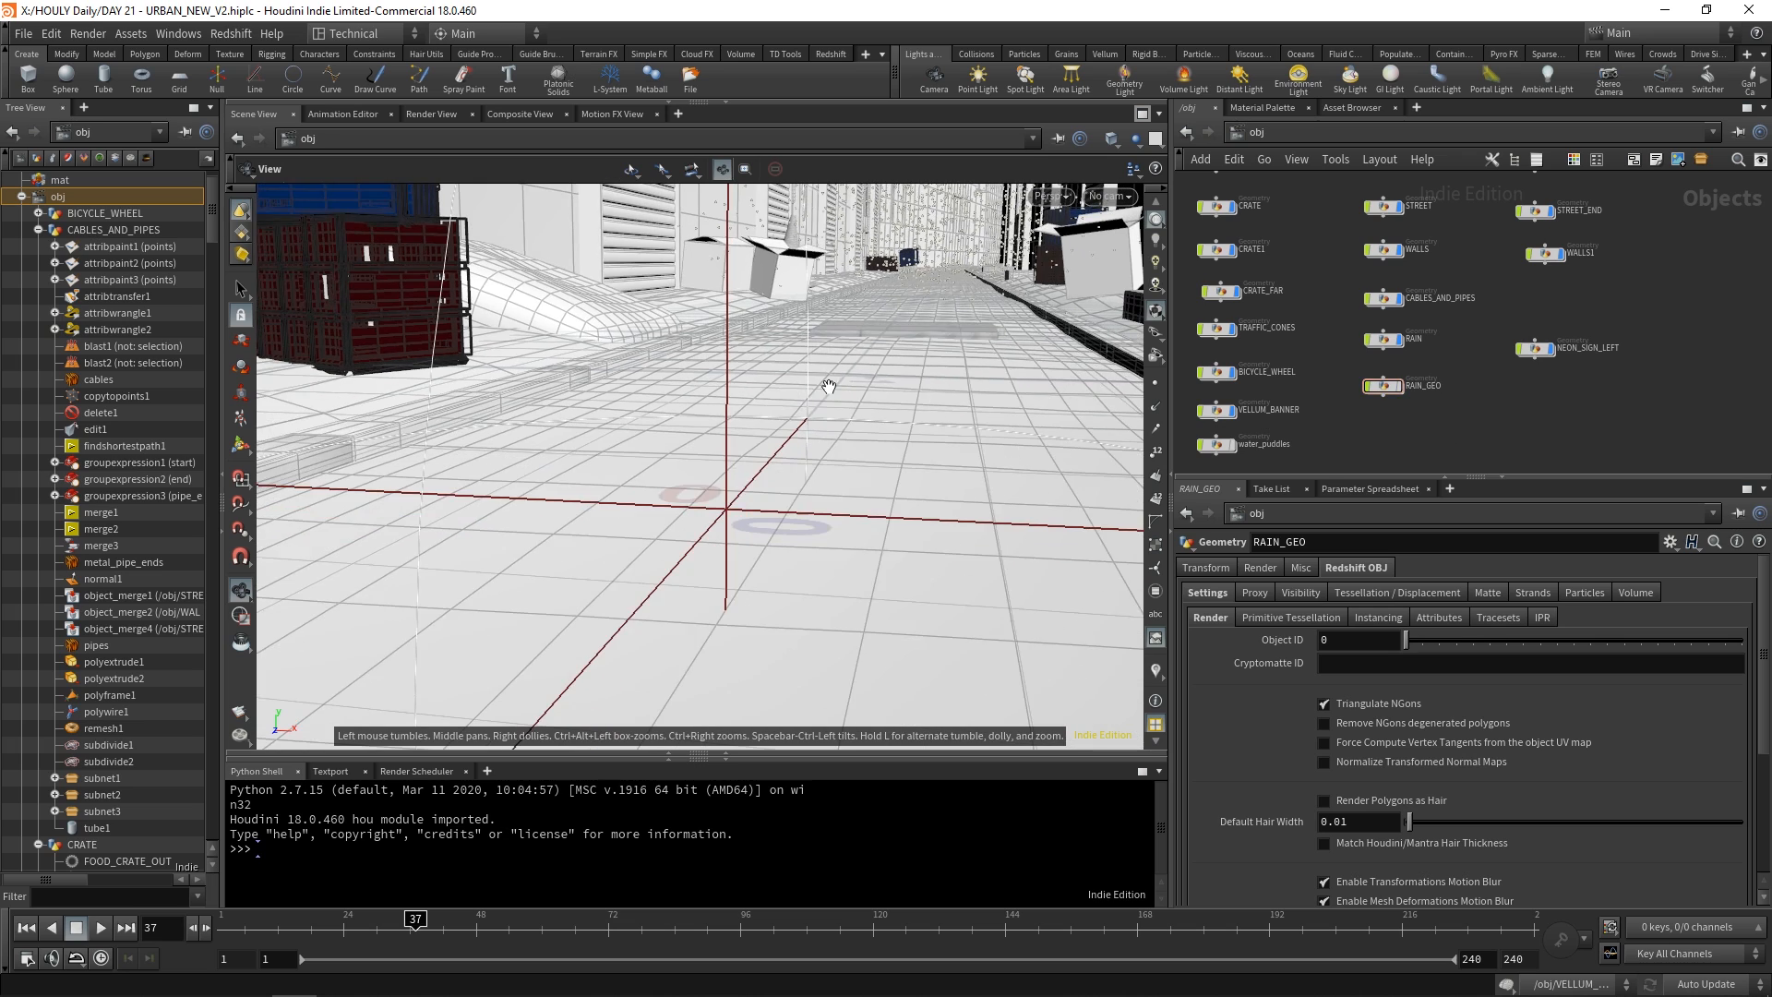
pyautogui.moveTo(900, 367); pyautogui.dragTo(850, 467, button='middle')
pyautogui.scroll(-3, 850, 467)
pyautogui.click(1110, 196)
pyautogui.click(1128, 227)
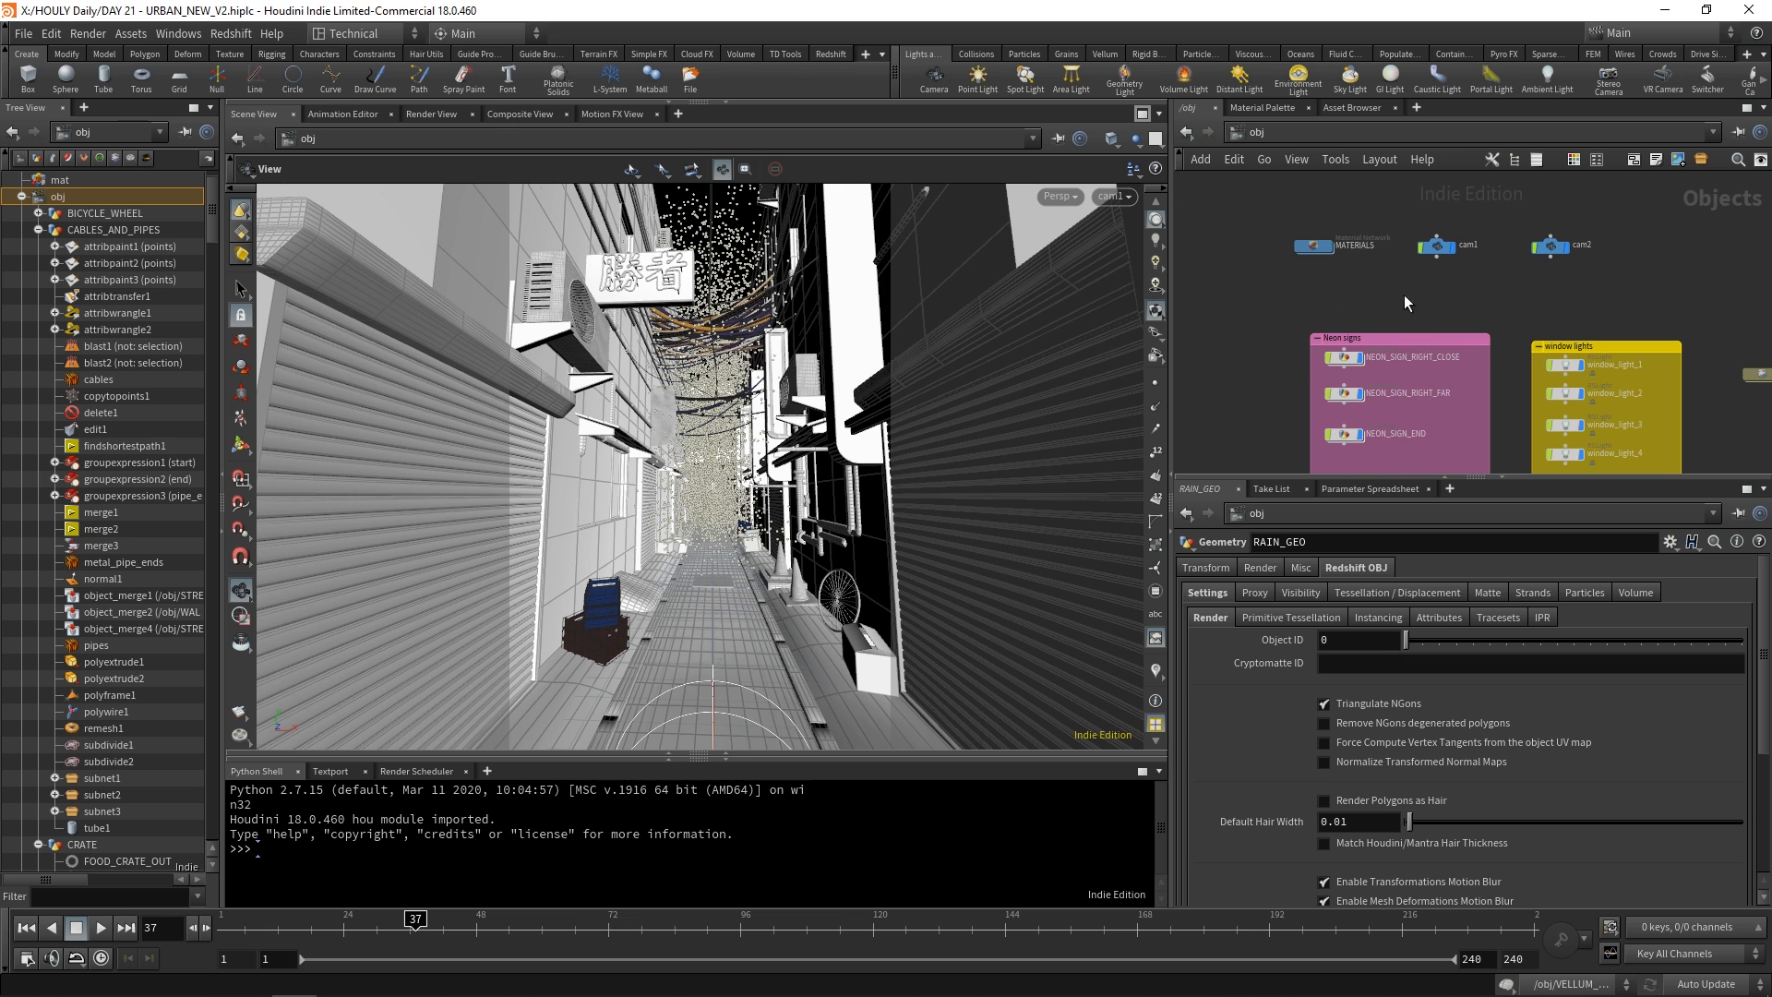
# Find the MATERIALS network at the object level and open it.
pyautogui.moveTo(1404, 295); pyautogui.dragTo(1166, 201, button='middle')
pyautogui.scroll(-3, 1237, 241)
pyautogui.scroll(2, 1260, 218)
pyautogui.moveTo(1280, 222); pyautogui.dragTo(1668, 324, button='middle')
pyautogui.doubleClick(1313, 254)
# Look over the Redshift material builders in the MATERIALS network.
pyautogui.scroll(-1, 1290, 432)
pyautogui.moveTo(1290, 432); pyautogui.dragTo(1254, 430, button='middle')
pyautogui.scroll(1, 1266, 417)
pyautogui.moveTo(1319, 446)
pyautogui.mouseDown()
pyautogui.moveTo(1327, 473)
pyautogui.moveTo(1331, 415)
pyautogui.mouseUp()
pyautogui.click(1277, 412)
pyautogui.scroll(2, 1277, 411)
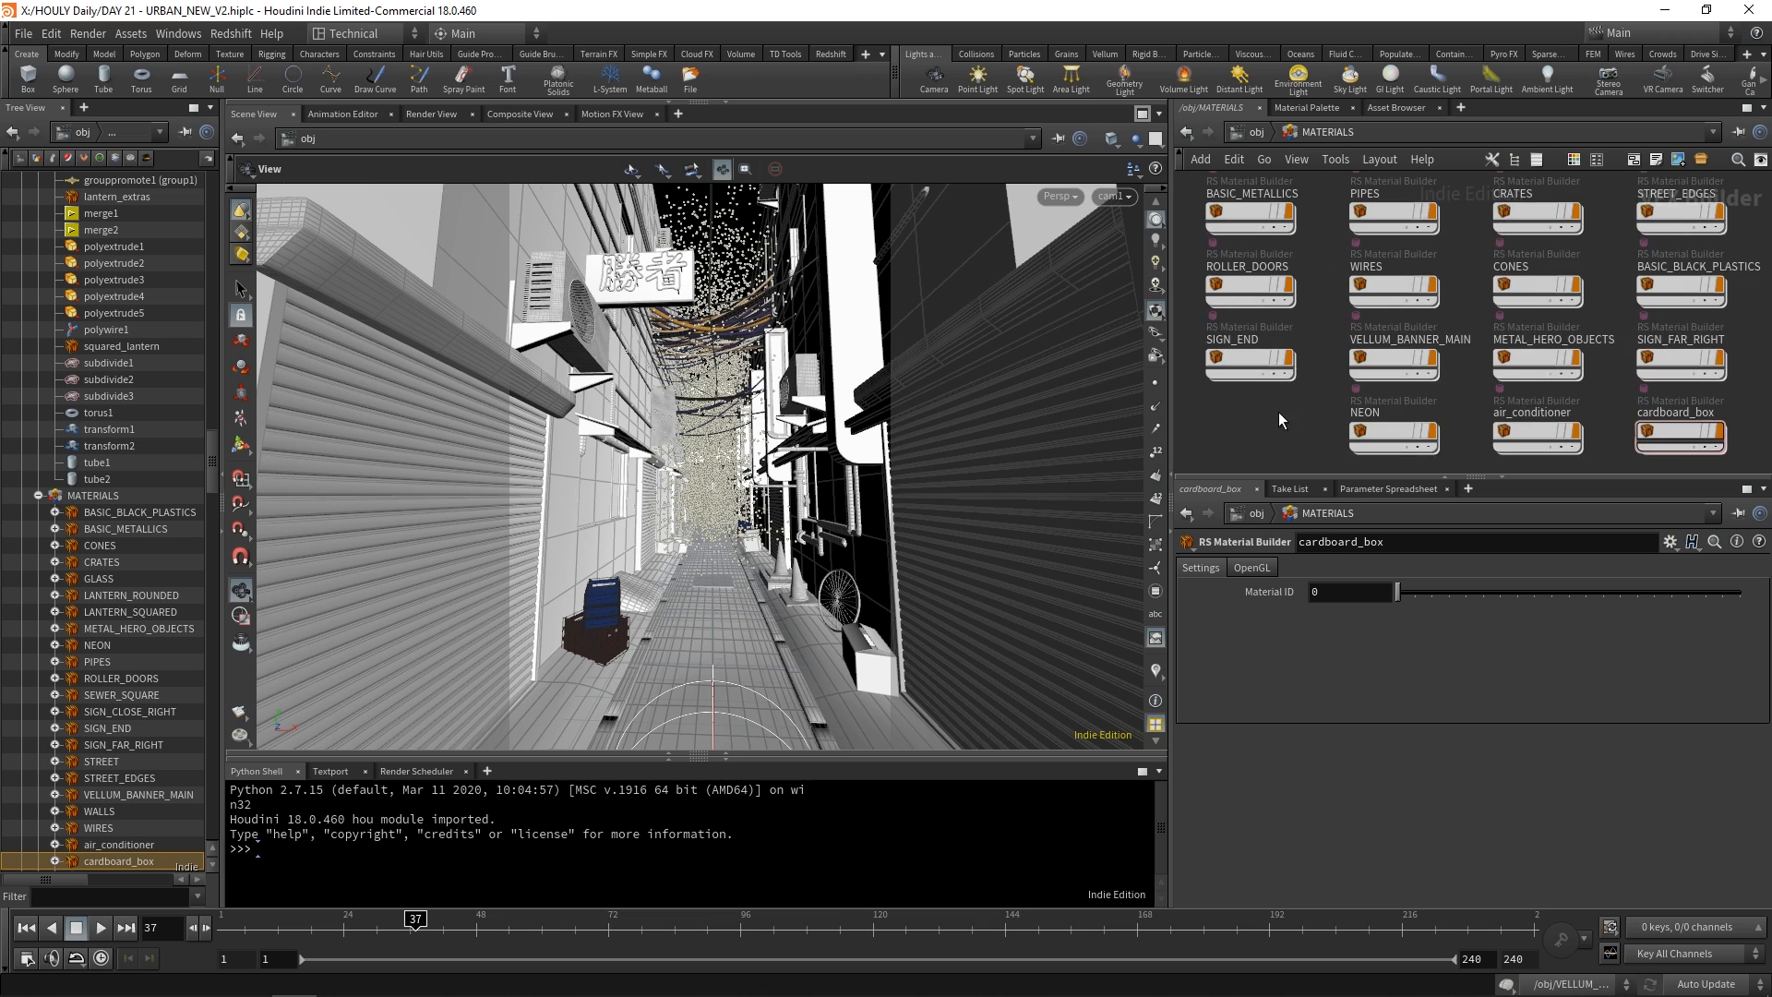
pyautogui.scroll(-2, 1278, 412)
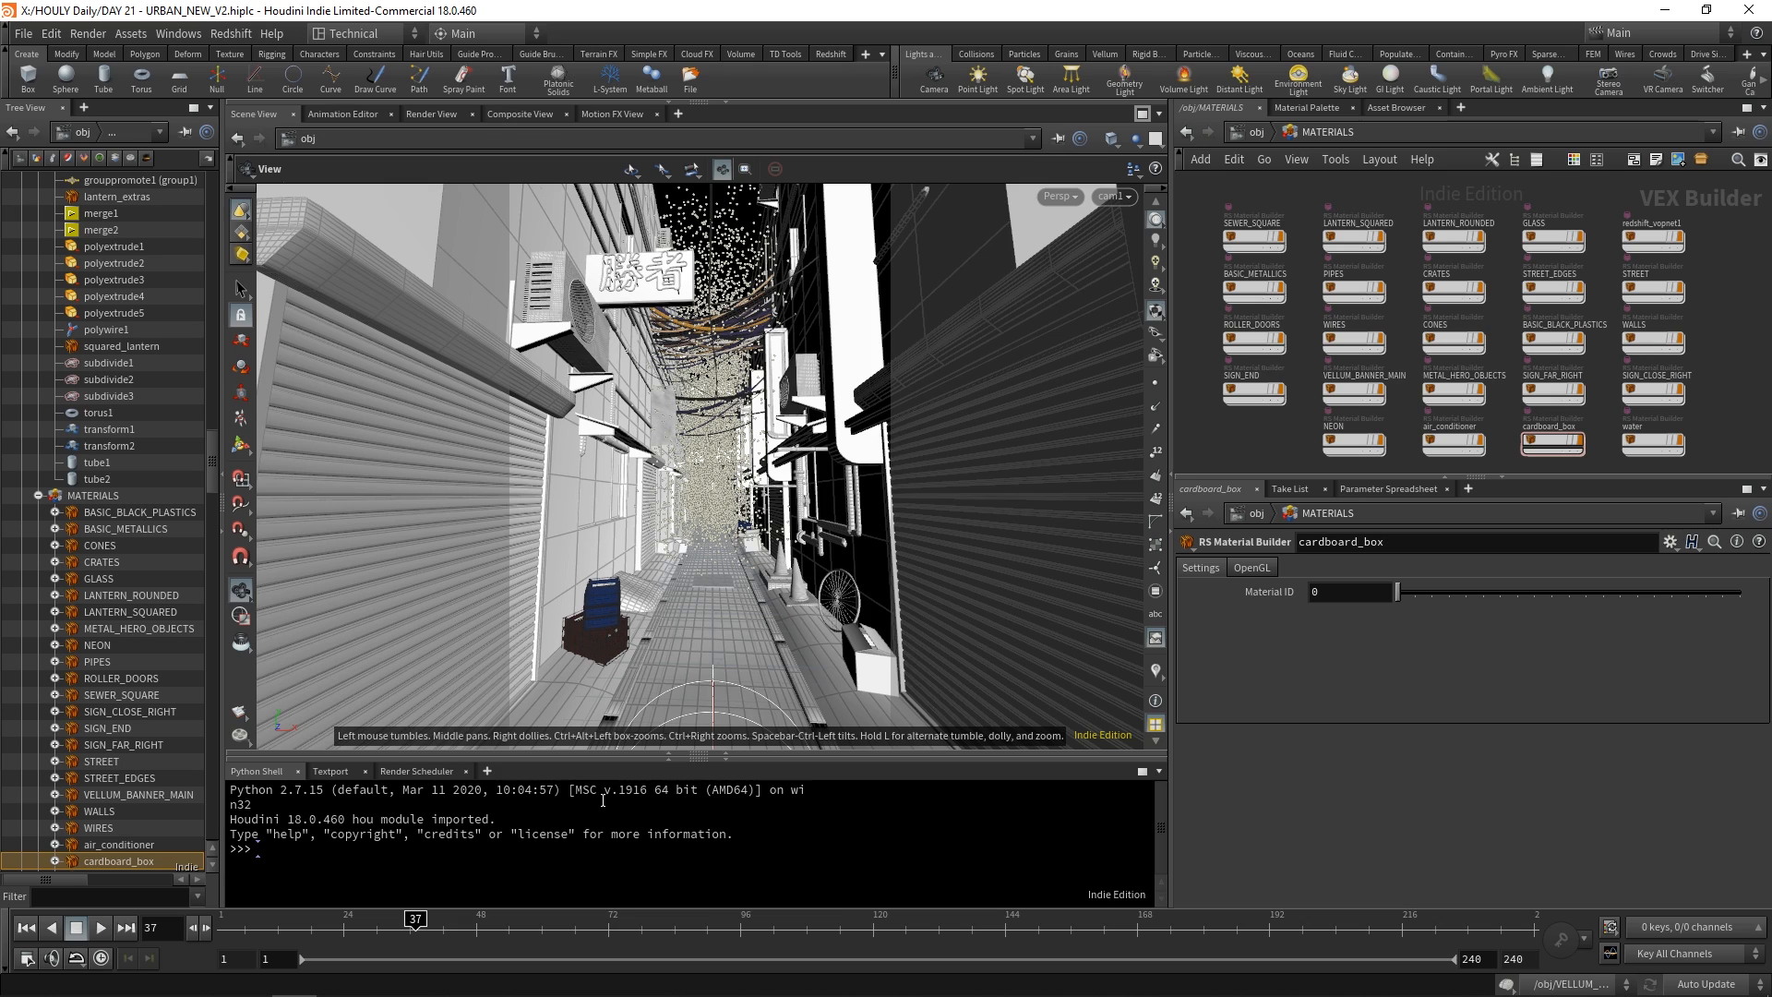
pyautogui.scroll(2, 1541, 320)
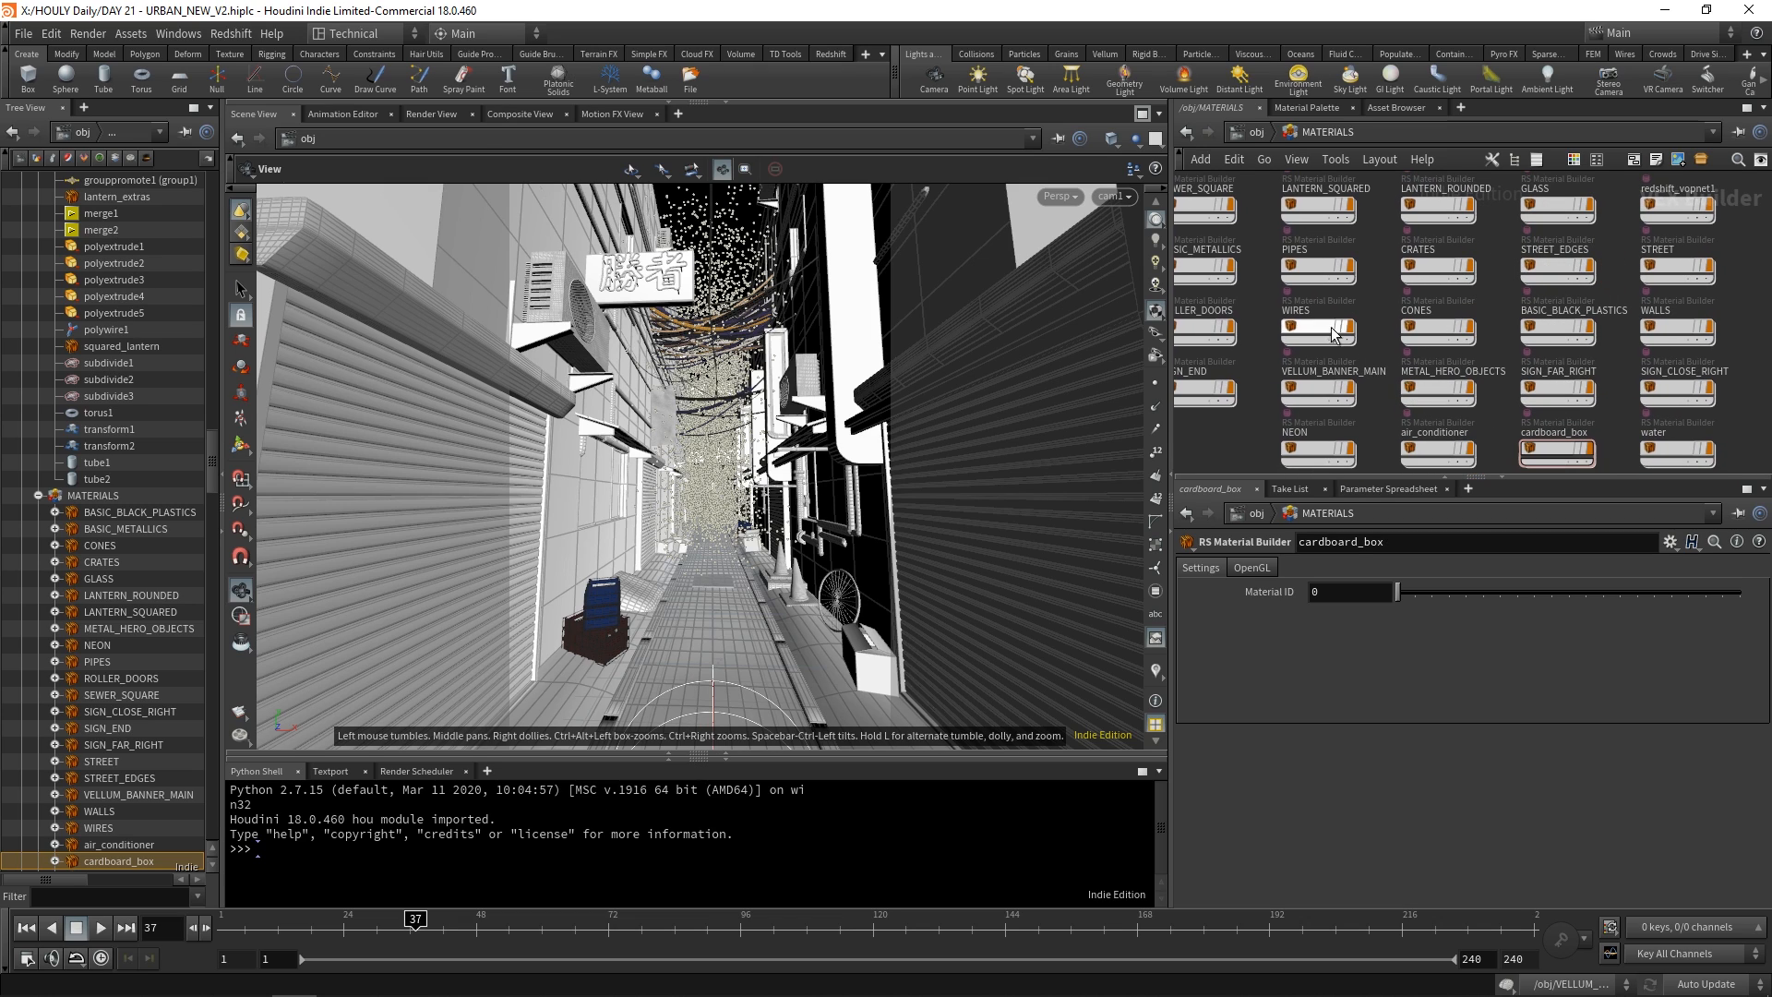
# Open the STREET material and inspect the asphalt image settings of TextureSampler1.
pyautogui.moveTo(1381, 291)
pyautogui.mouseDown(button='middle')
pyautogui.moveTo(1413, 305)
pyautogui.moveTo(1362, 302)
pyautogui.mouseUp(button='middle')
pyautogui.doubleClick(1661, 280)
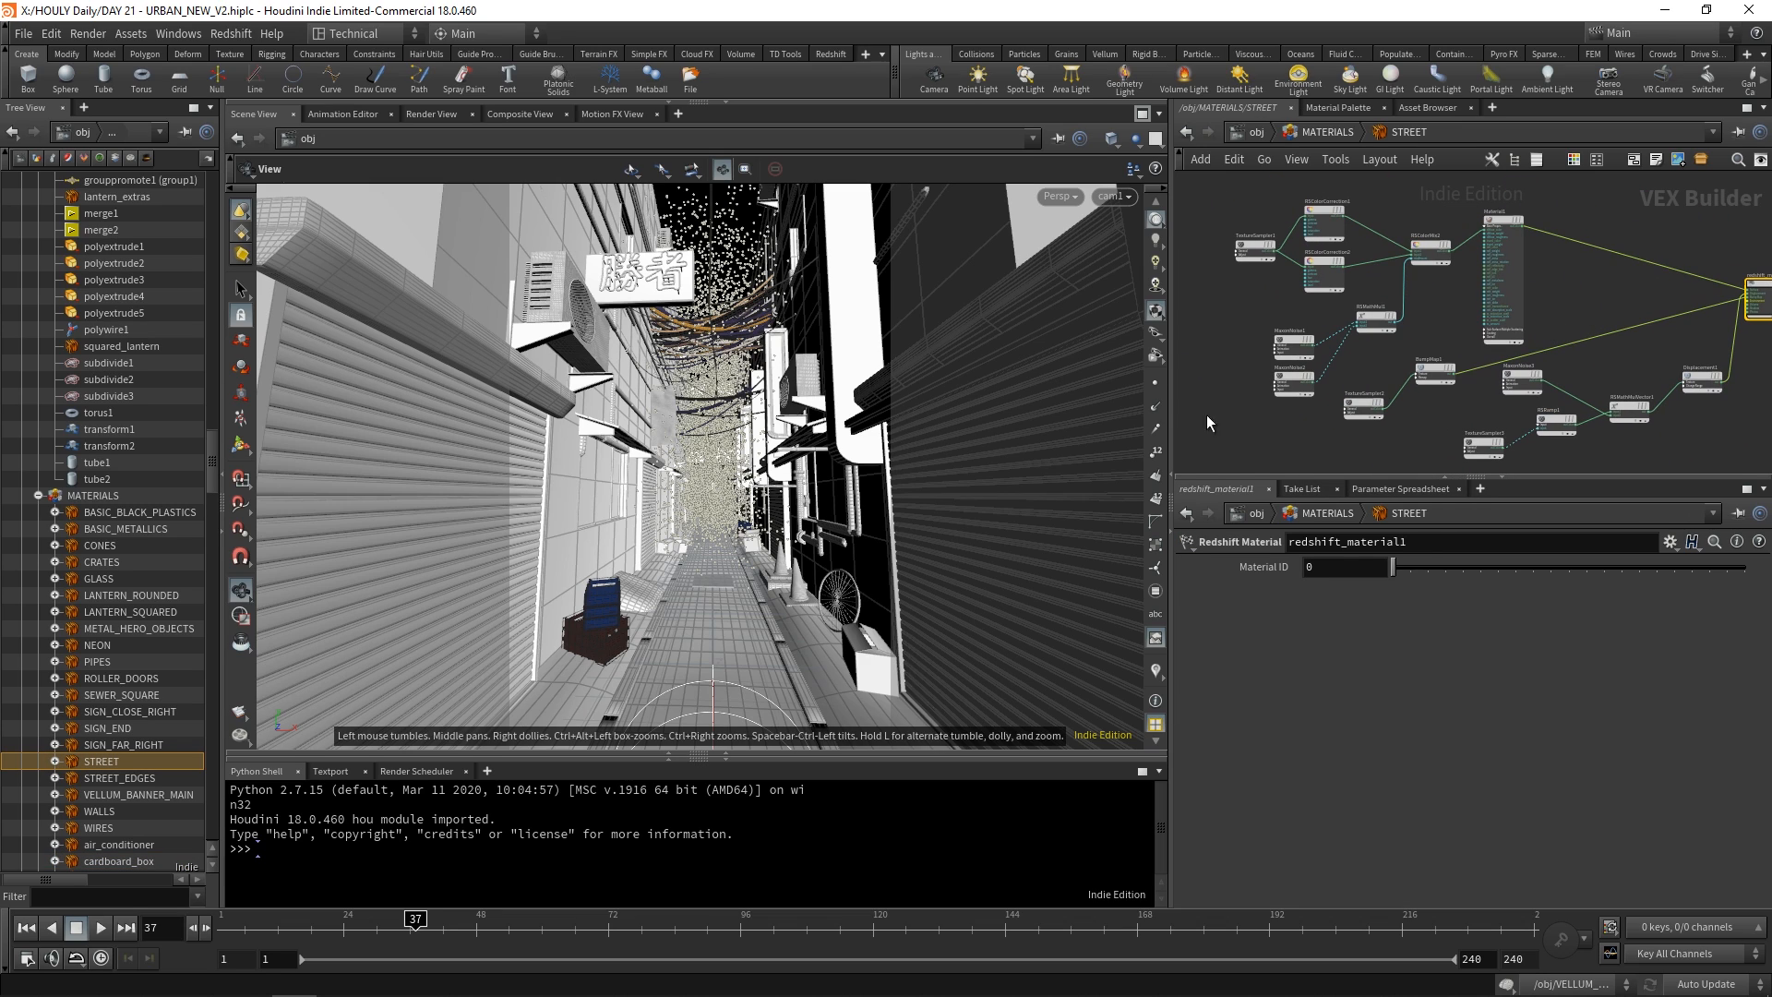
pyautogui.scroll(5, 1268, 296)
pyautogui.click(1287, 303)
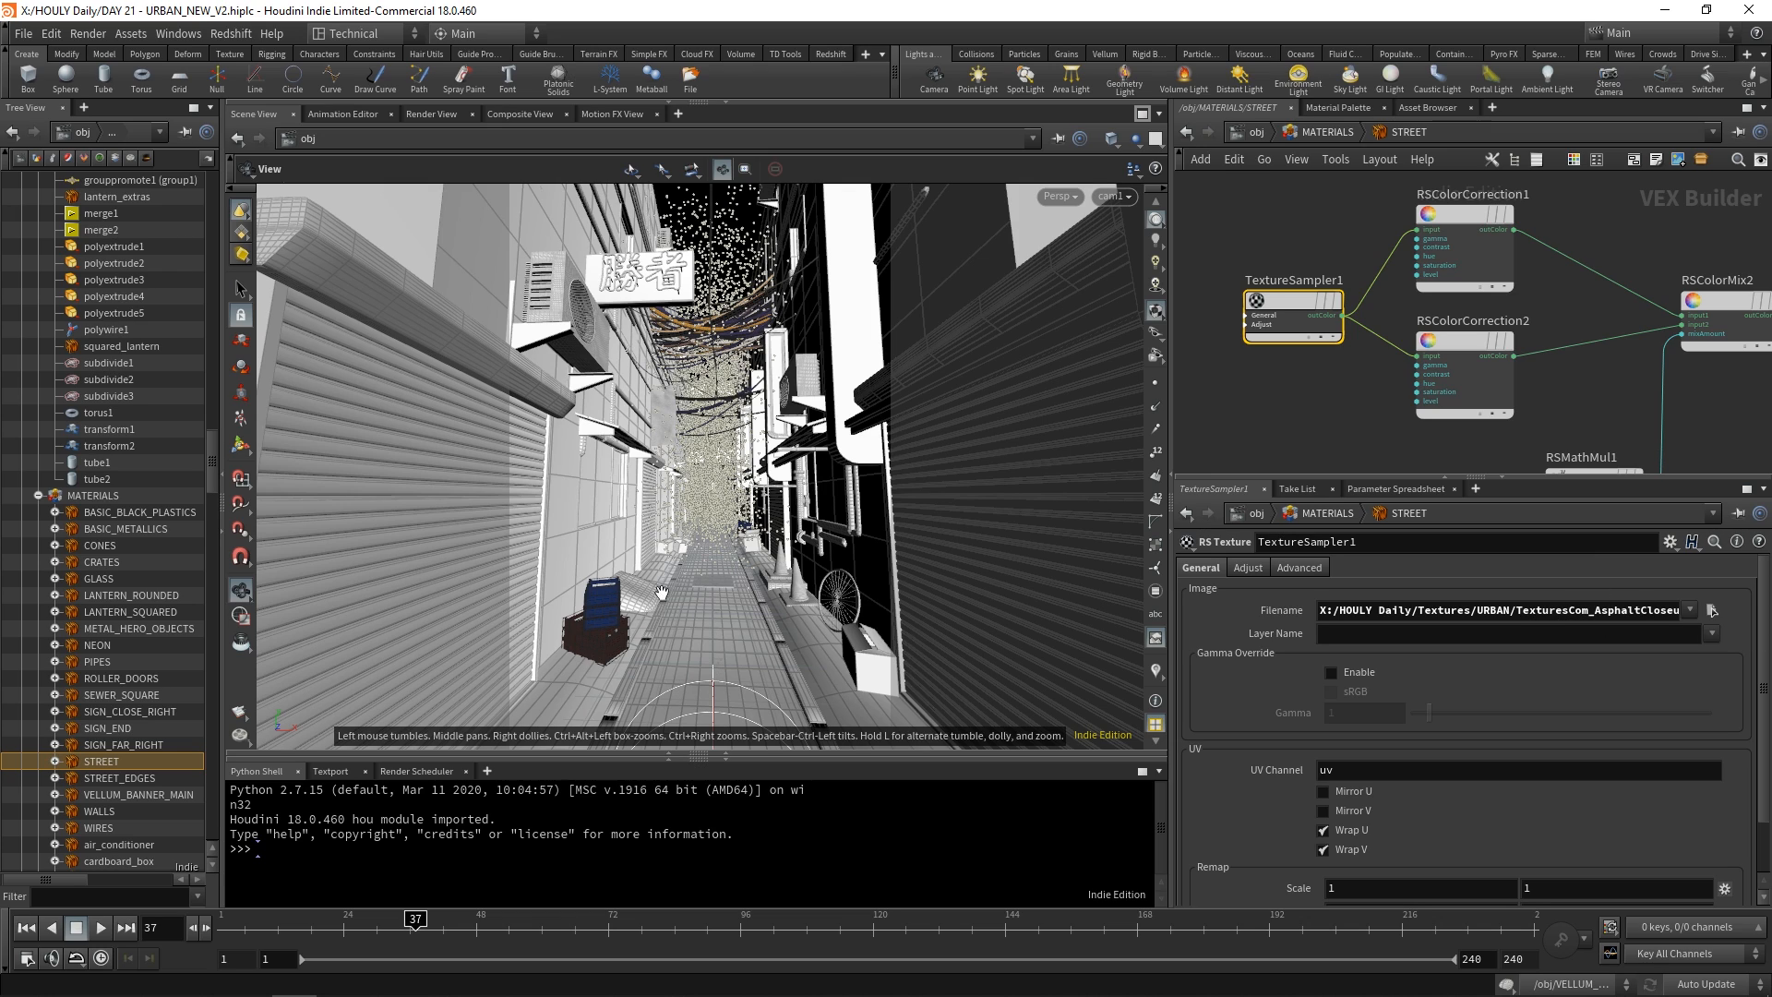
# Inspect the STREET material's RSColorCorrection nodes and the damaged-asphalt image settings of TextureSampler2.
pyautogui.scroll(-2, 1338, 270)
pyautogui.click(1339, 269)
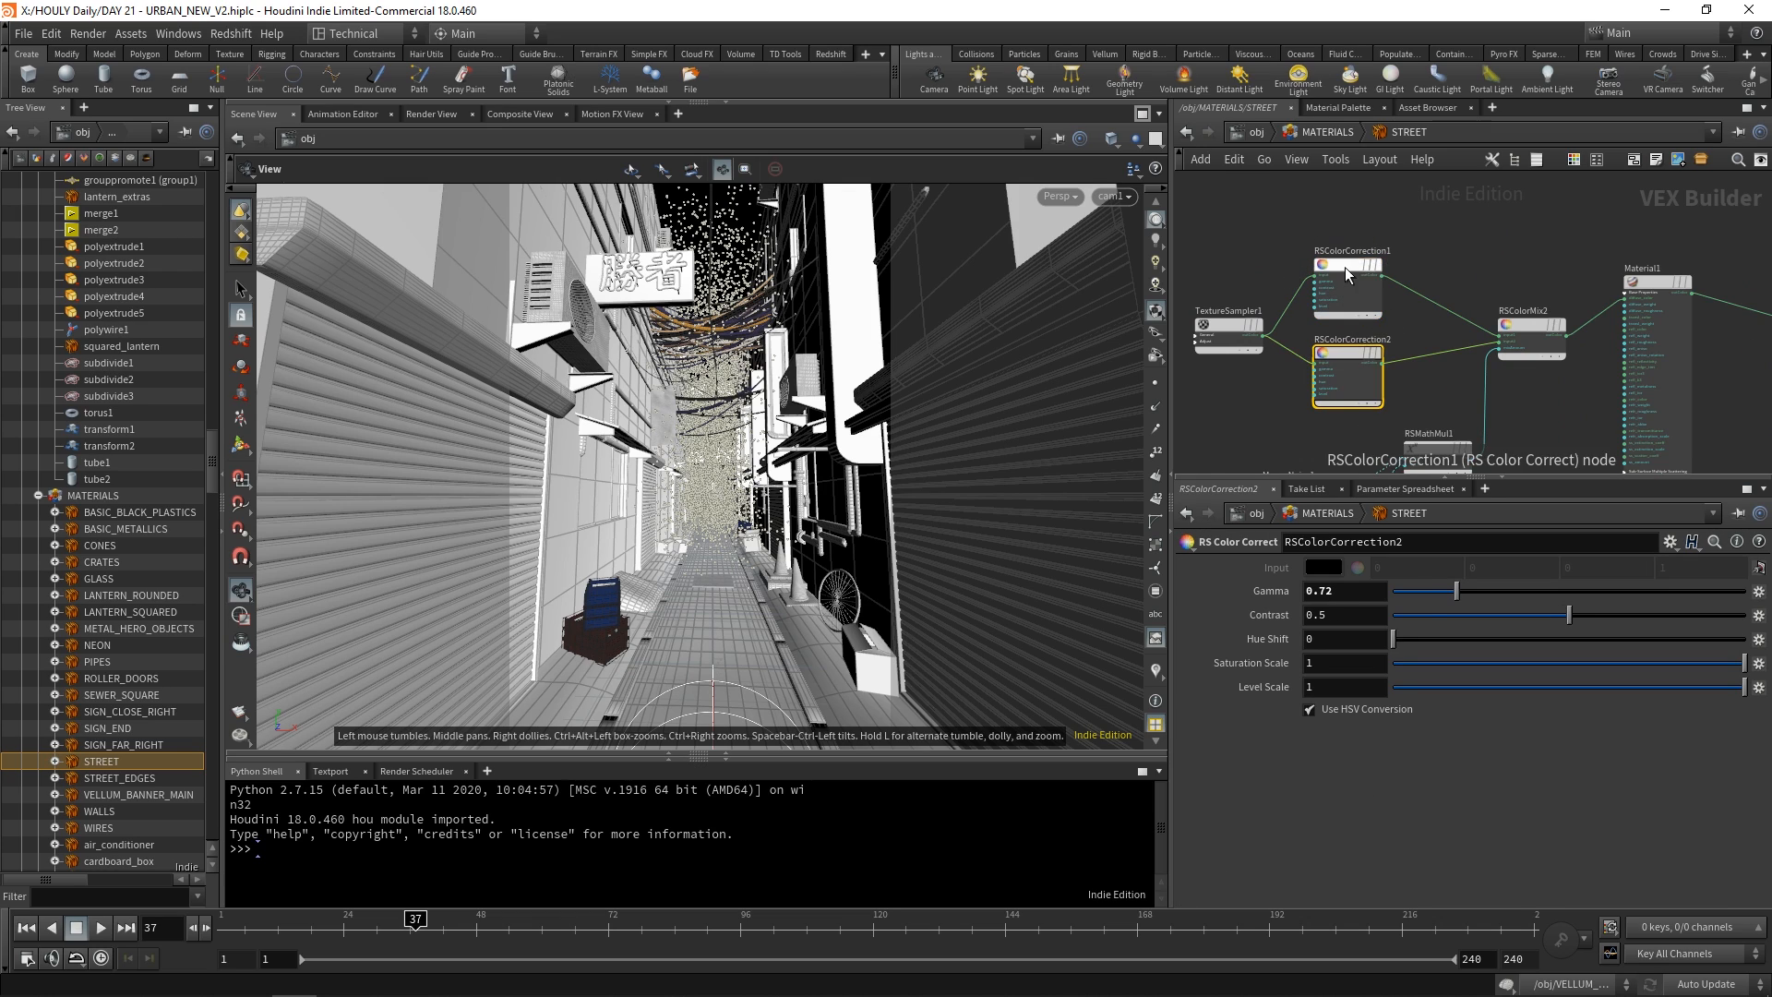
pyautogui.keyDown('ctrl'); pyautogui.scroll(-3, 1454, 367); pyautogui.keyUp('ctrl')
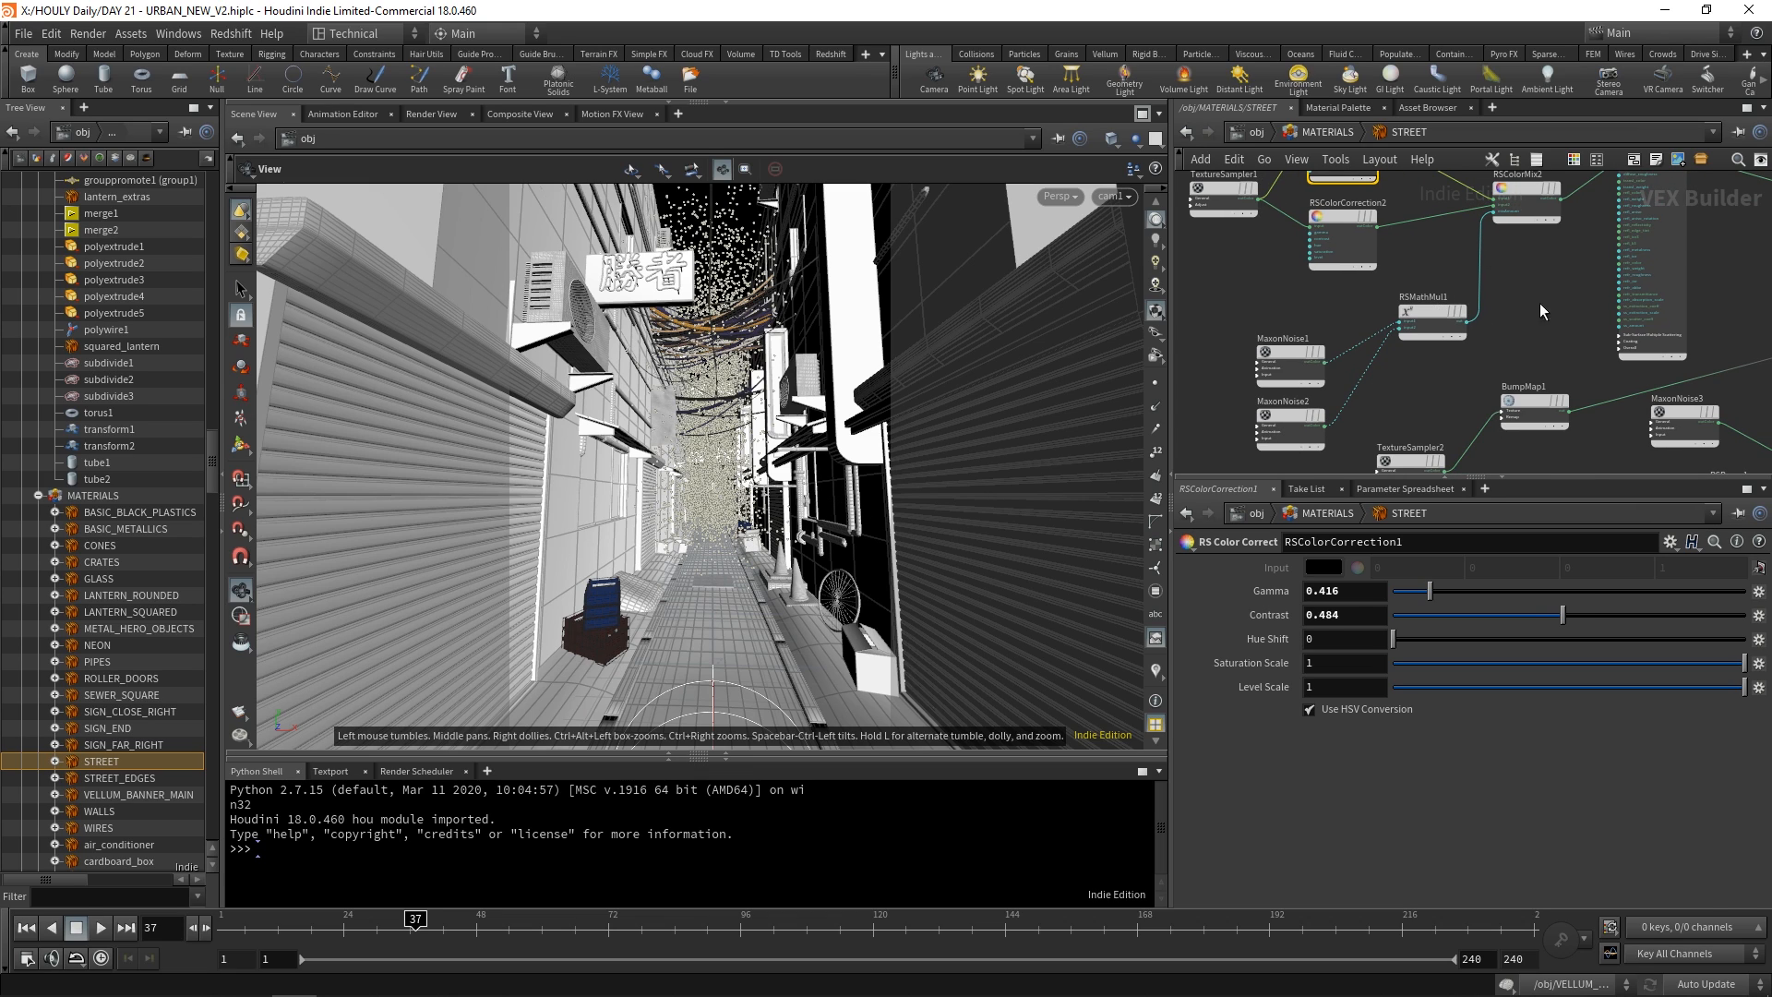
pyautogui.click(1281, 434)
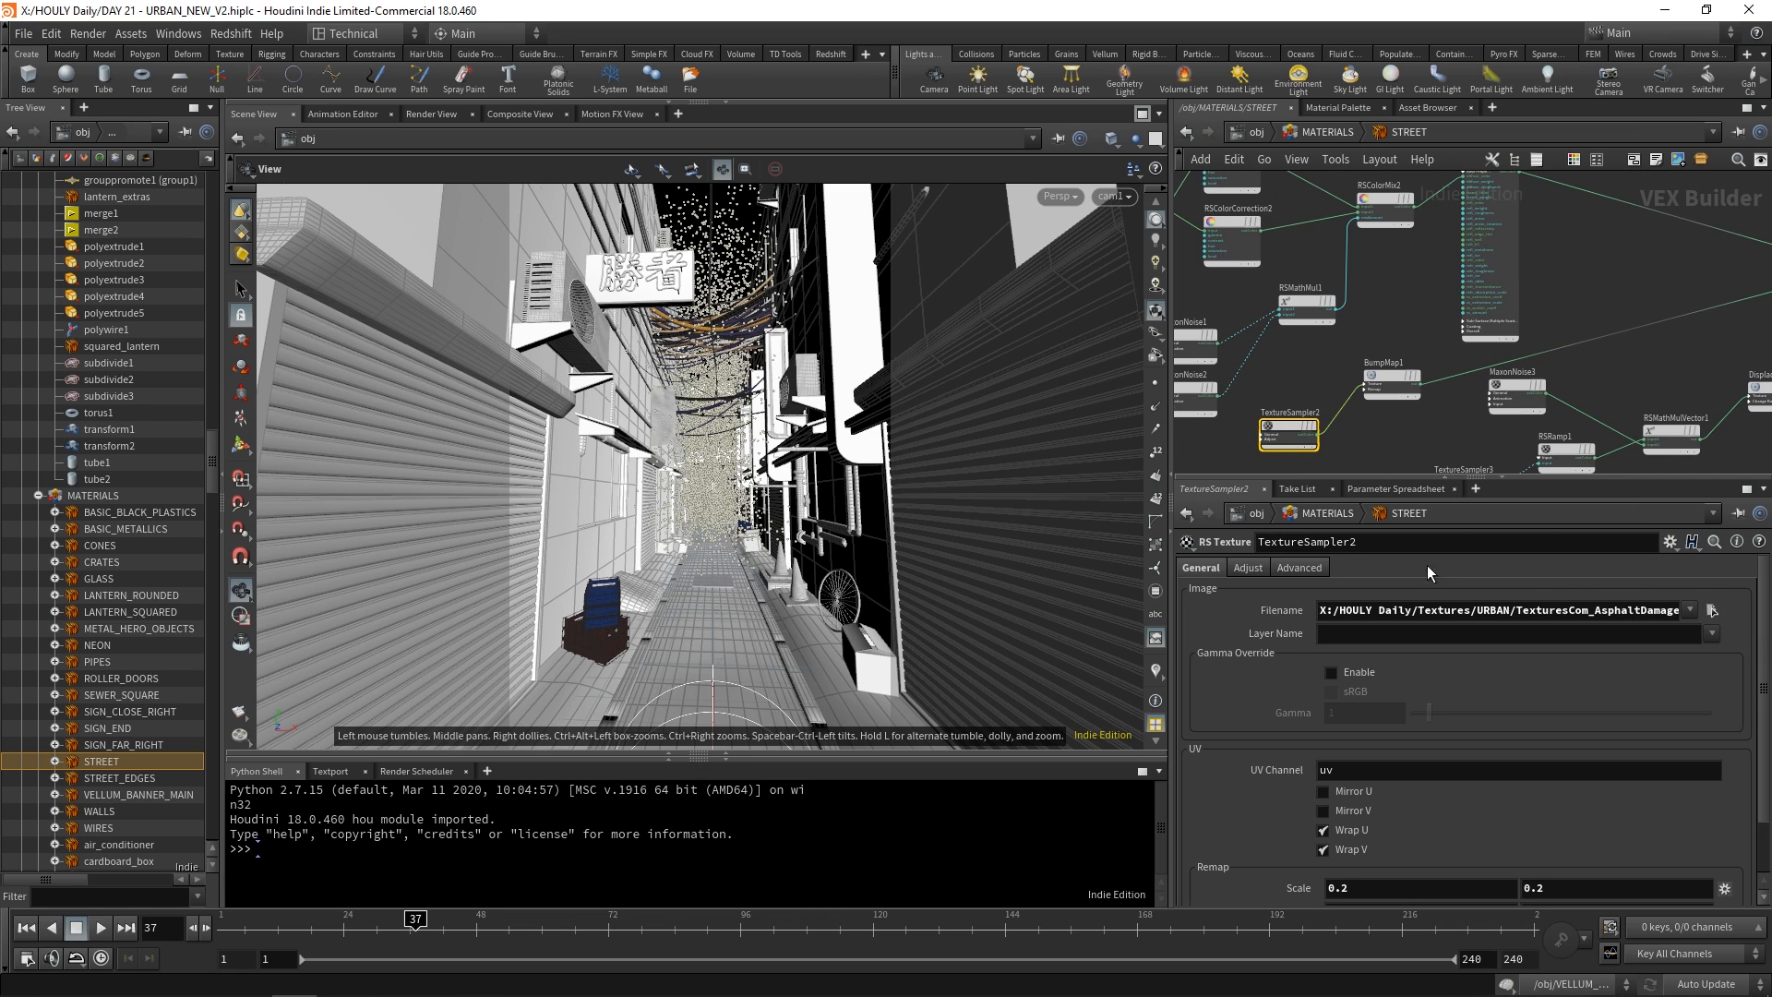
# Examine the STREET displacement branch, covering MaxonNoise3, TextureSampler3, the vector multiply and the Displacement1 settings.
pyautogui.moveTo(1609, 292); pyautogui.dragTo(1421, 175, button='middle')
pyautogui.click(1352, 266)
pyautogui.click(1308, 355)
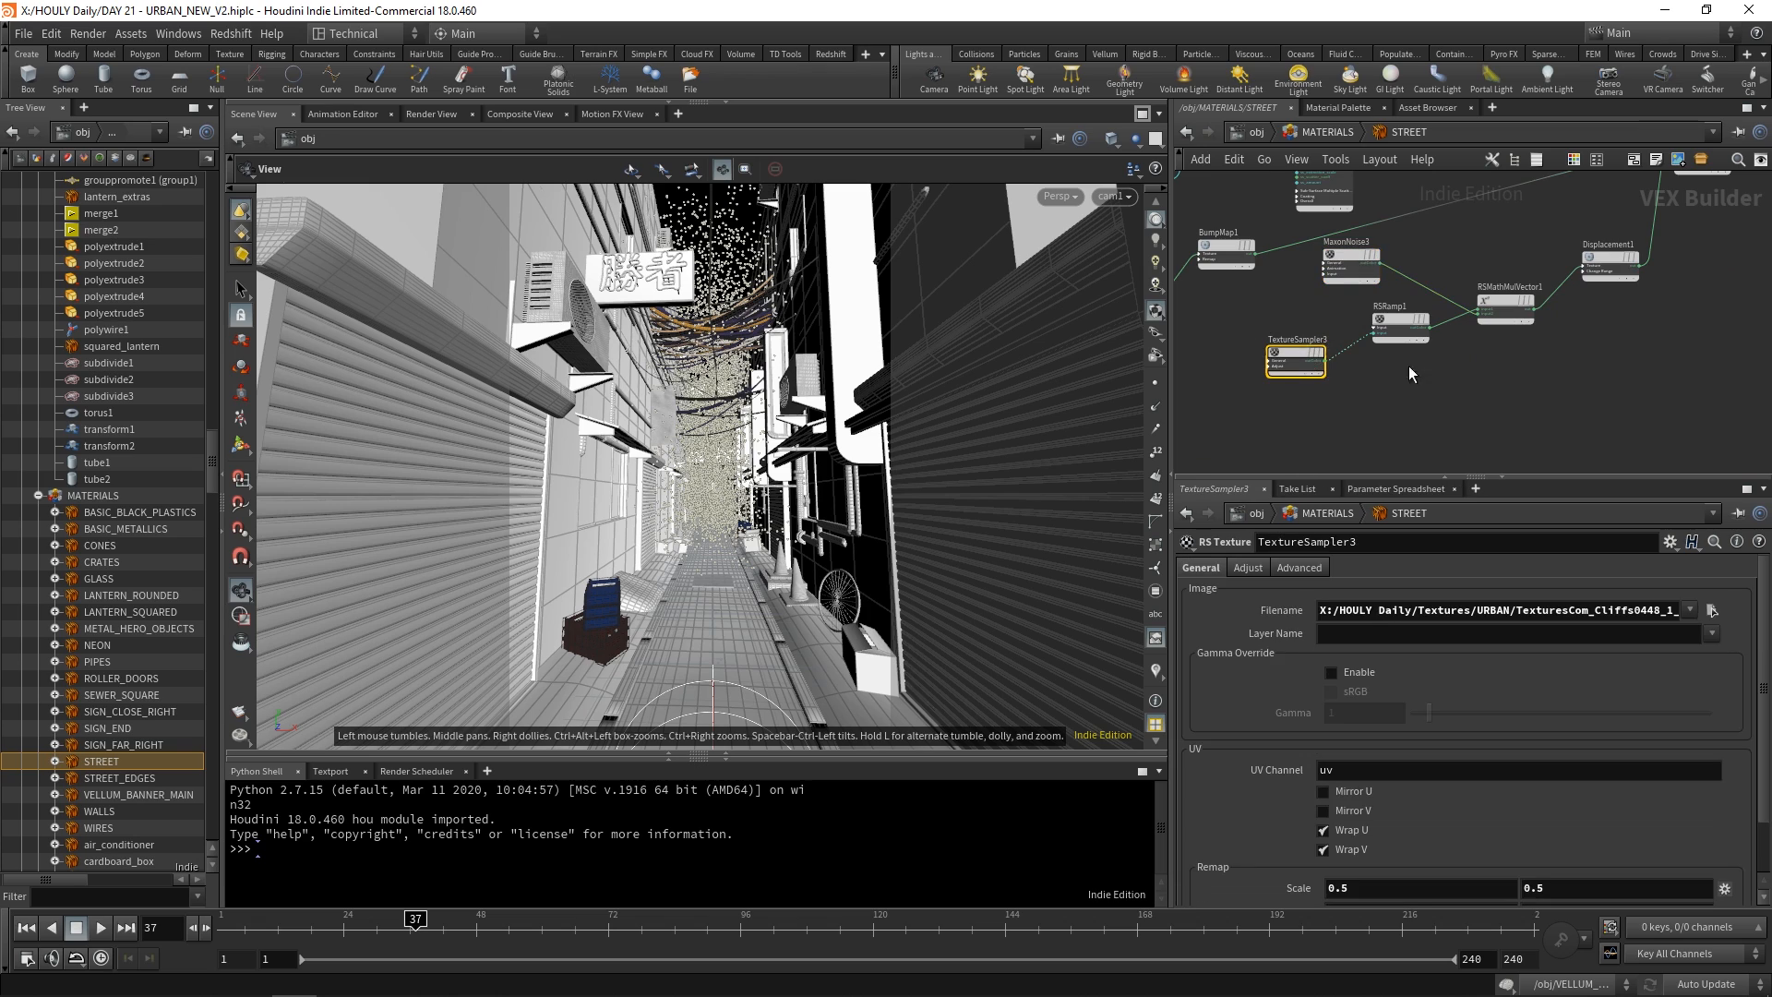
pyautogui.moveTo(1368, 366); pyautogui.dragTo(1392, 404, button='middle')
pyautogui.scroll(1, 1632, 279)
pyautogui.moveTo(1632, 278); pyautogui.dragTo(1508, 292, button='middle')
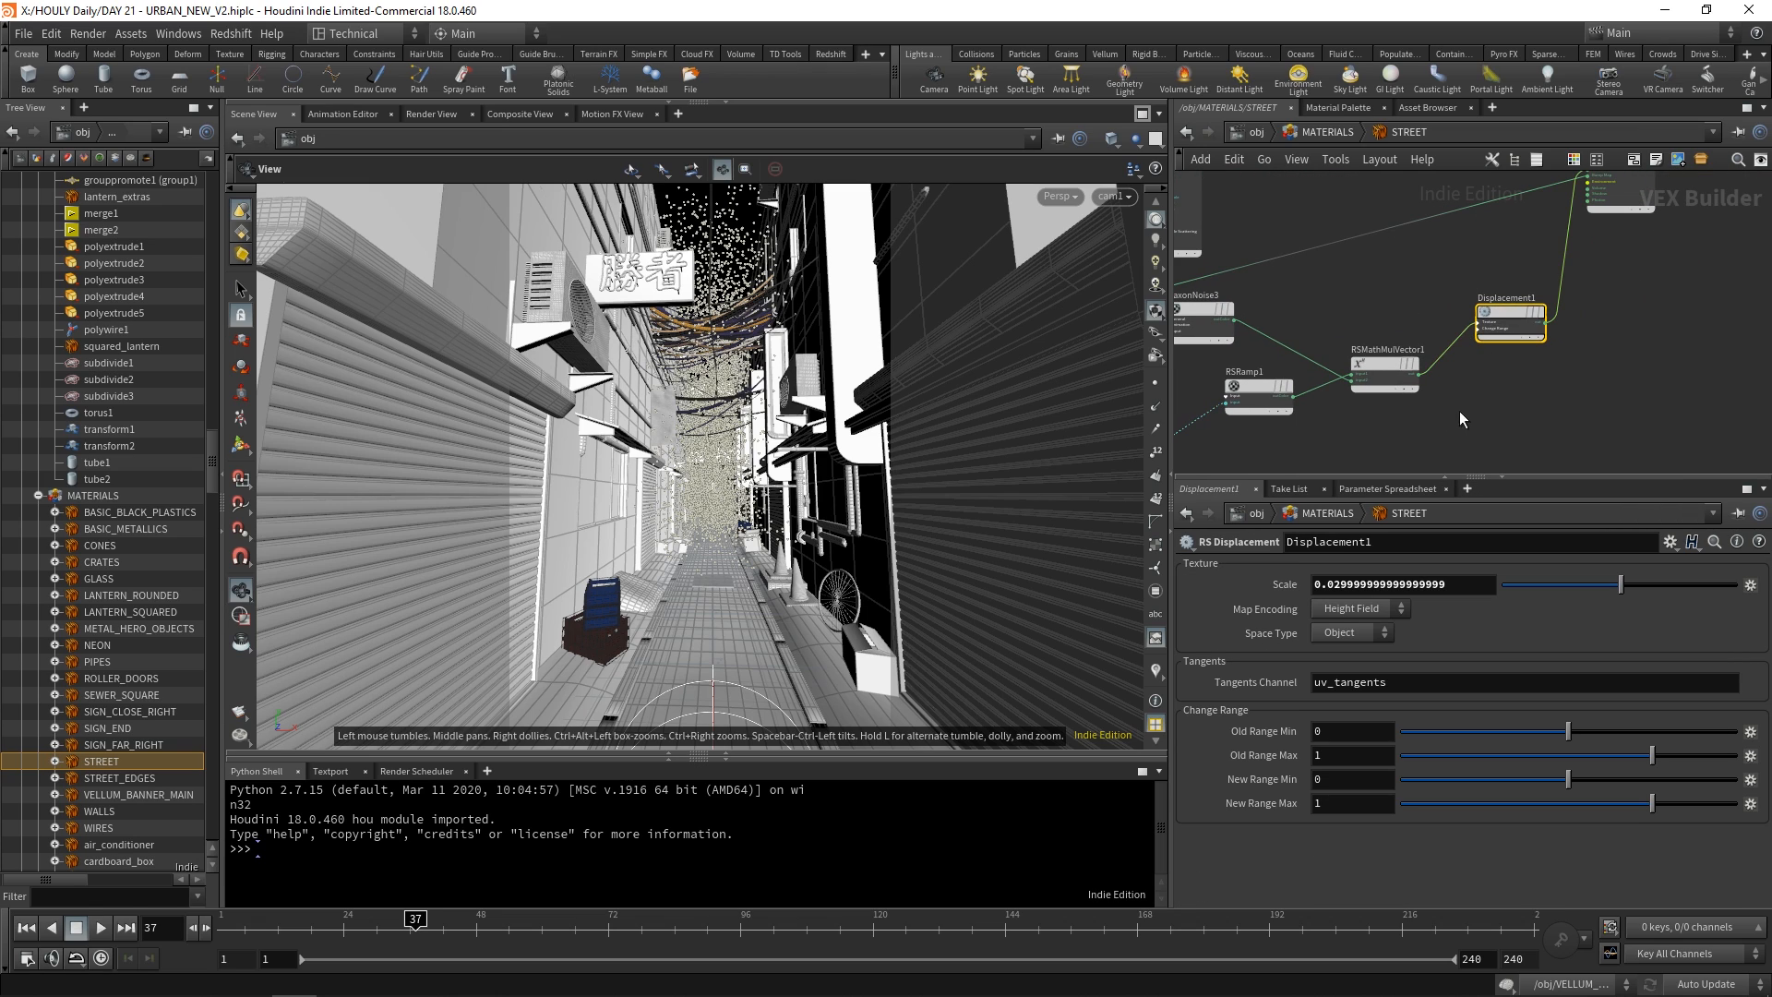
pyautogui.moveTo(1454, 413); pyautogui.dragTo(1517, 380, button='middle')
pyautogui.click(1453, 331)
pyautogui.moveTo(1329, 429); pyautogui.dragTo(1441, 424, button='middle')
pyautogui.scroll(1, 1301, 391)
pyautogui.click(1302, 392)
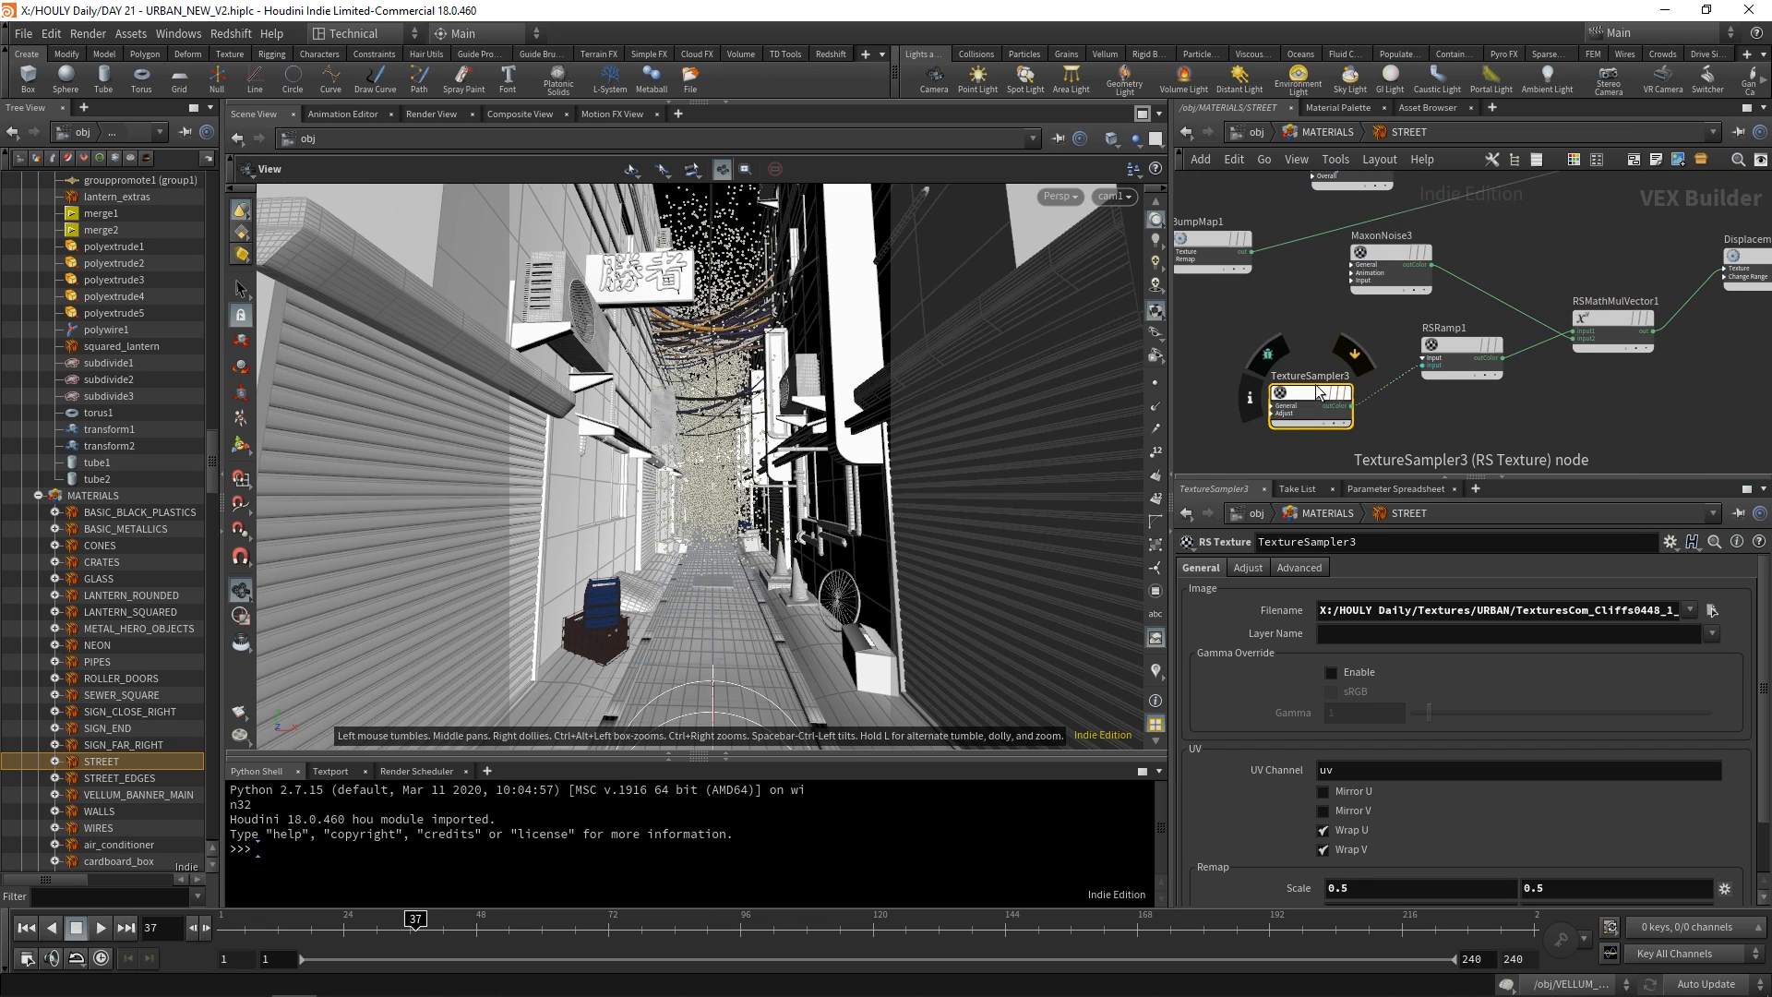
pyautogui.click(1389, 268)
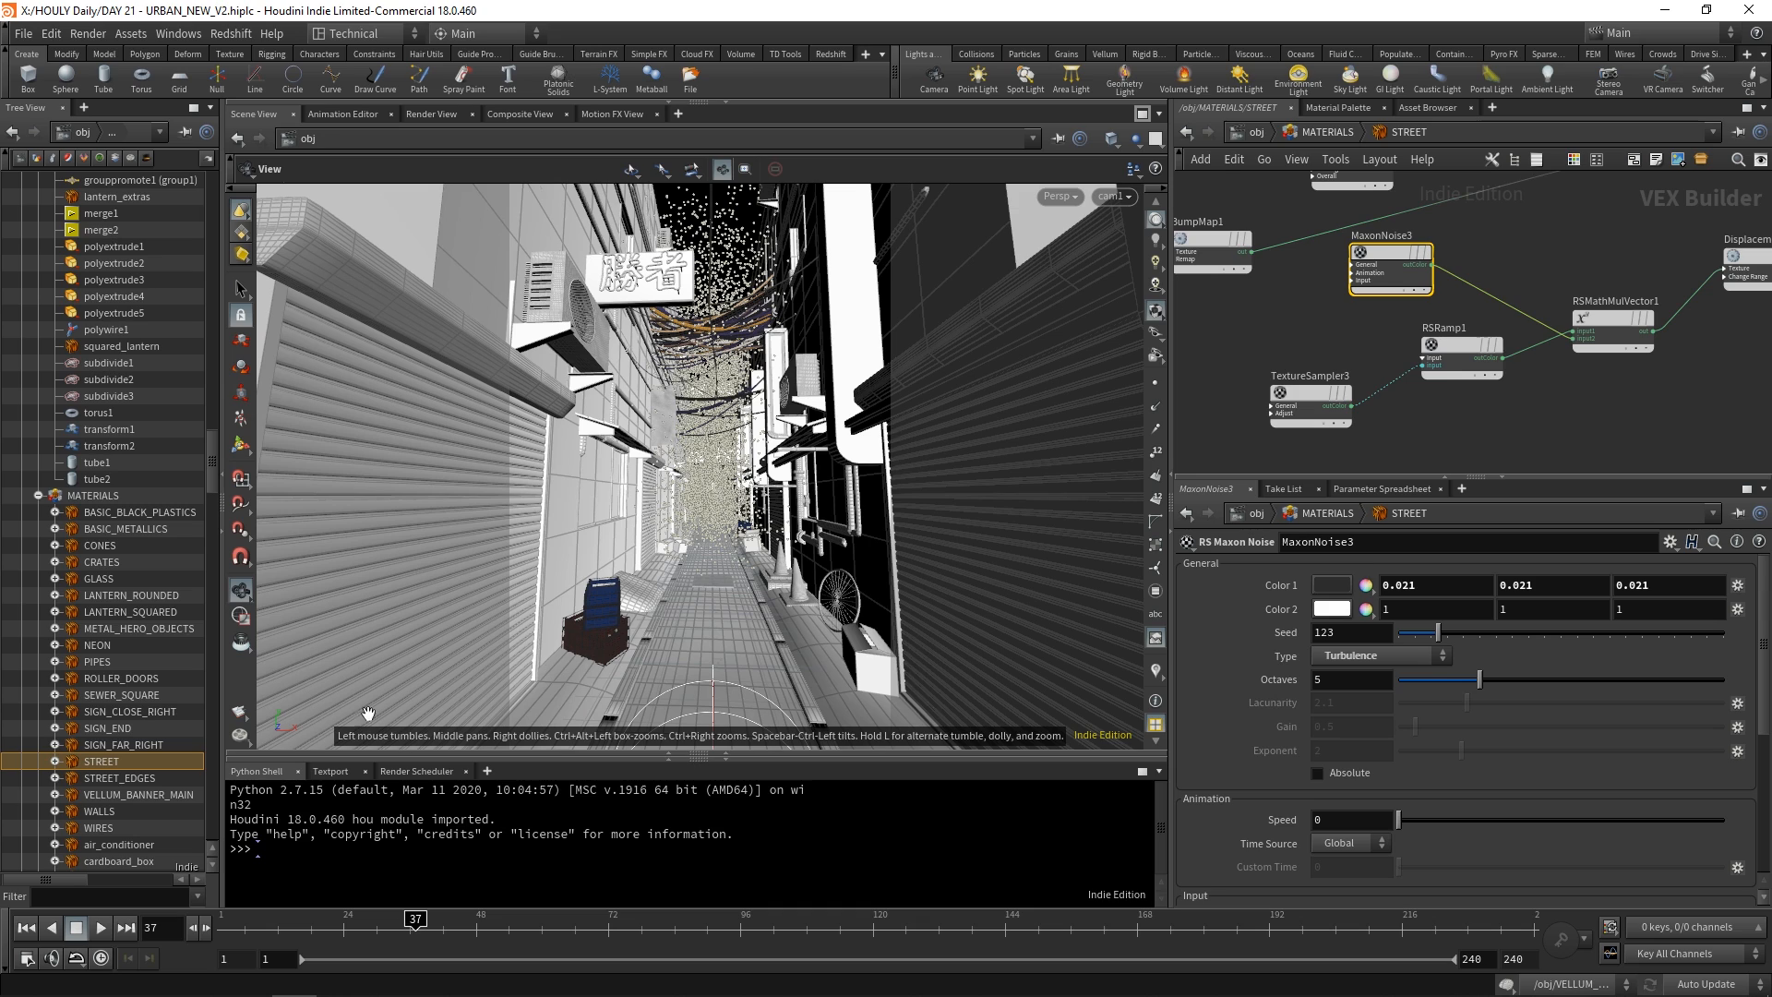
# Return to the object level, open the cop2net1 compositing network and show its image in the Composite View.
pyautogui.press('u')
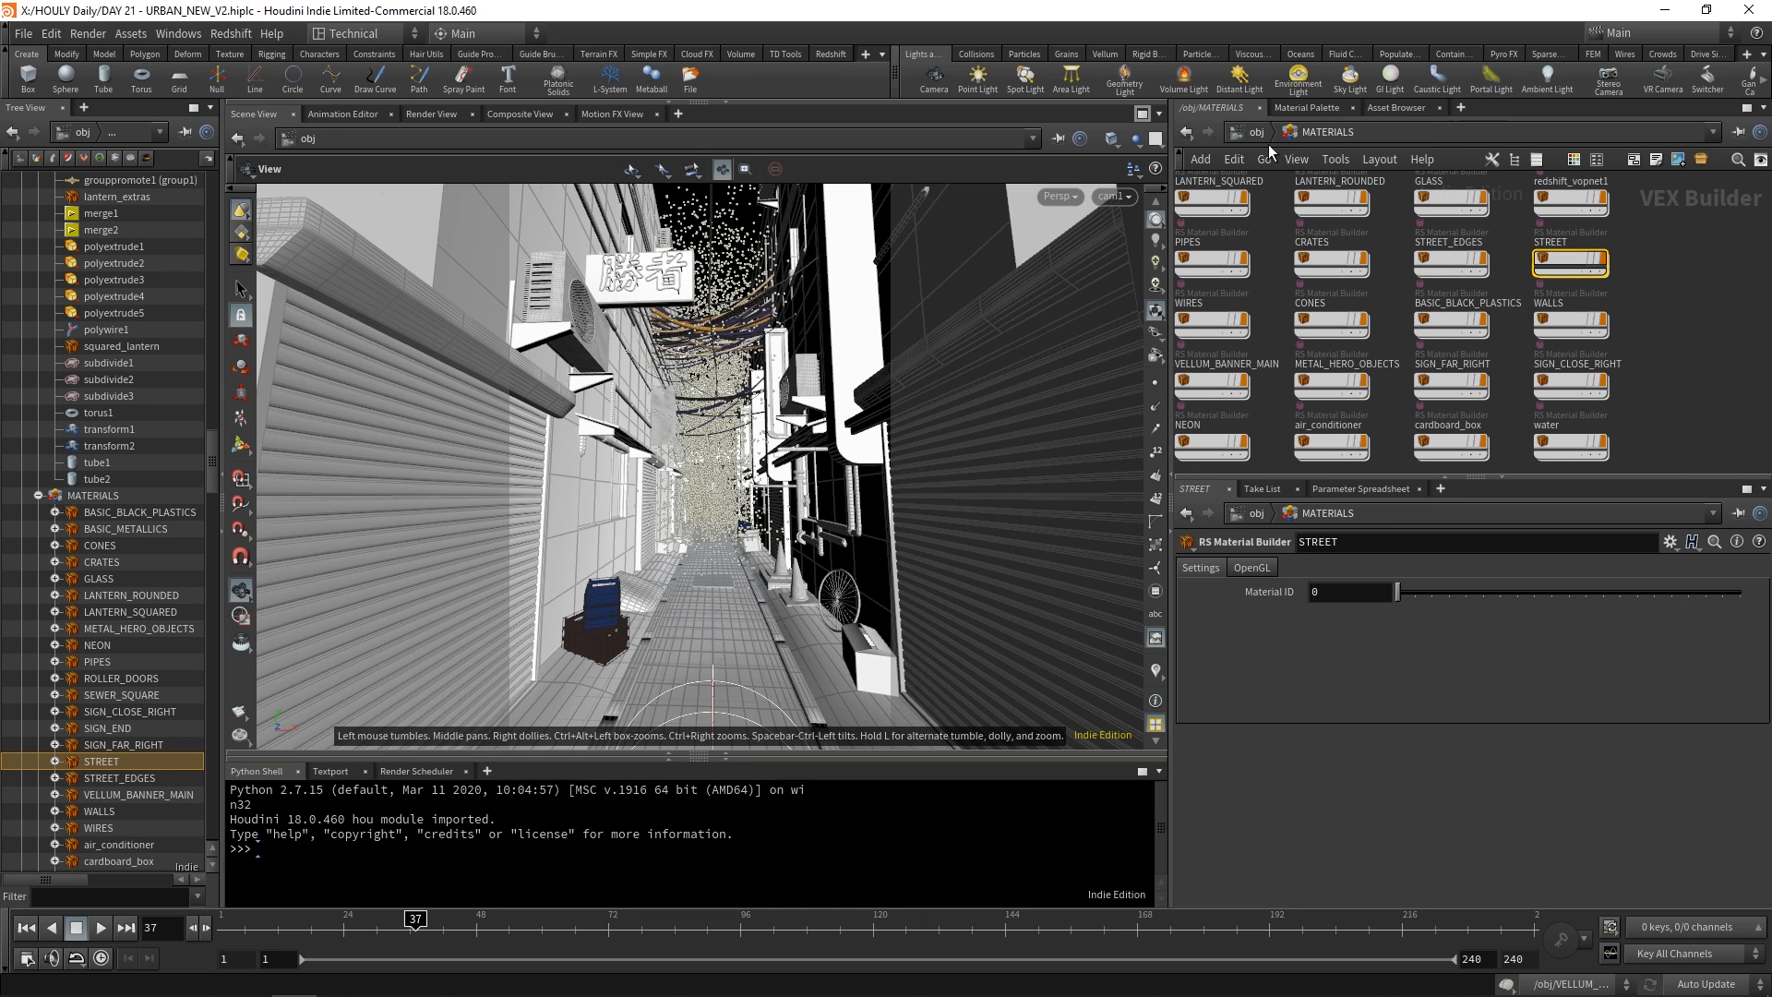
pyautogui.press('u')
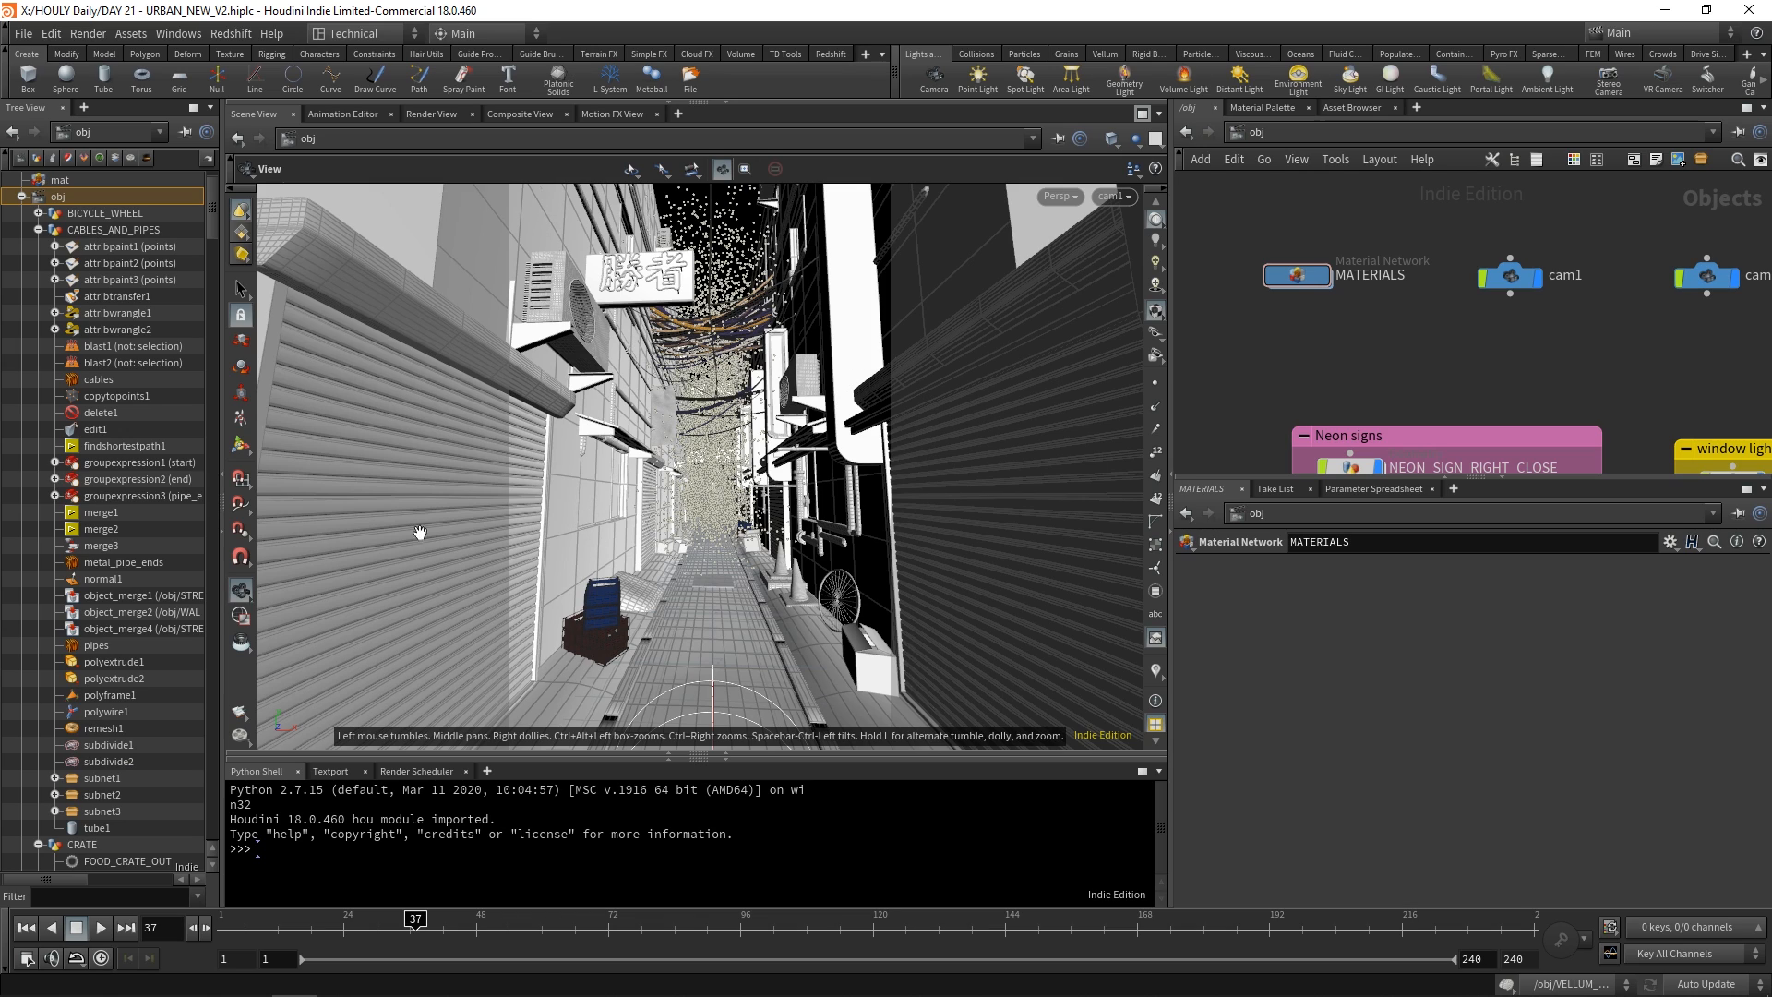
pyautogui.press('h')
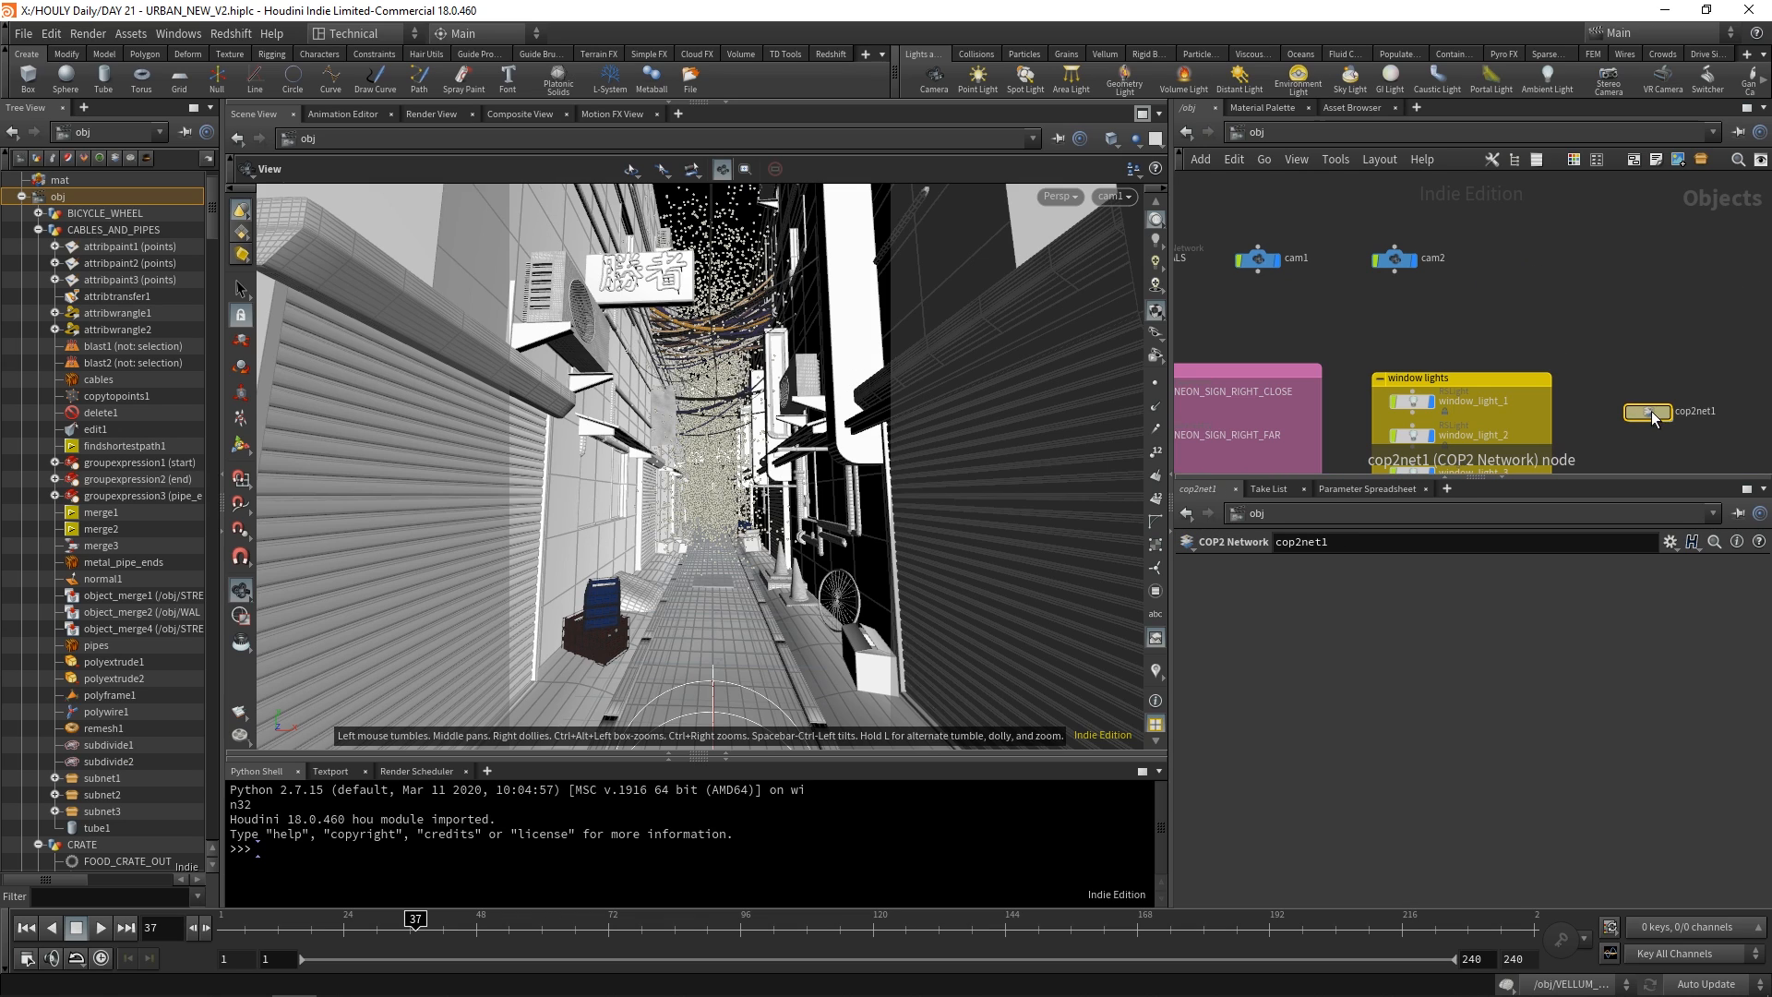
pyautogui.click(510, 115)
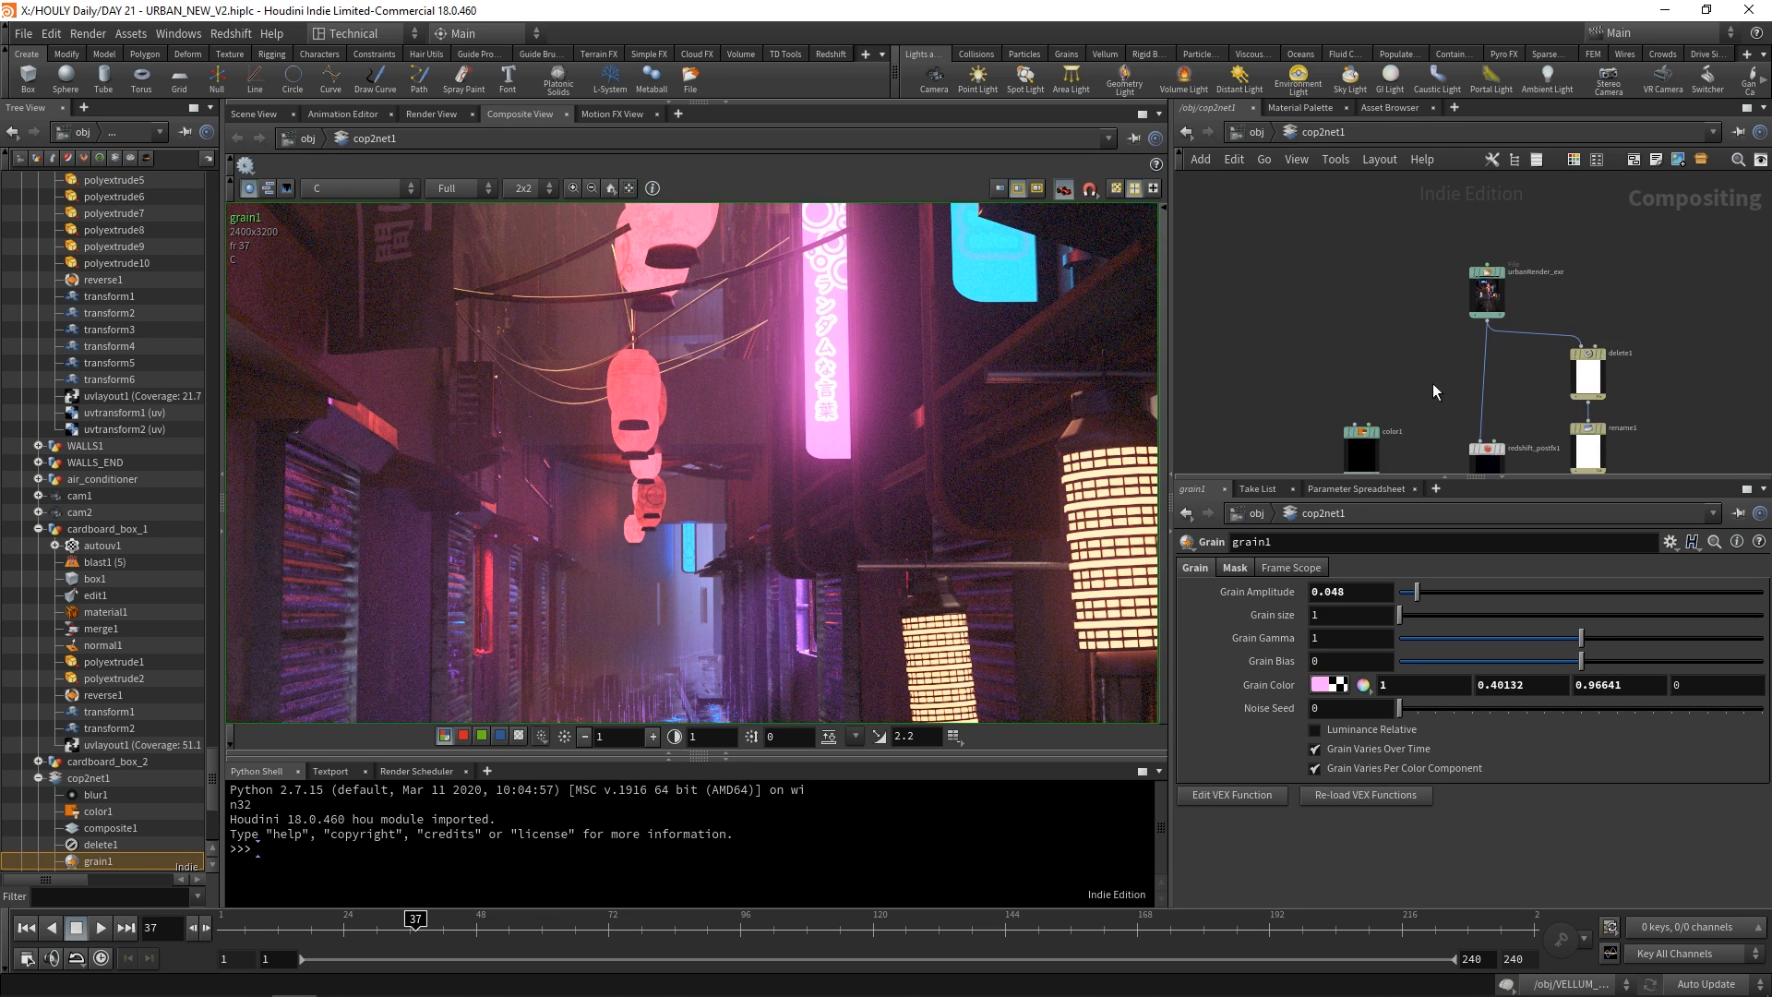
# Display the urbanRender_exr file node and examine the raw alley render close up and as a whole.
pyautogui.scroll(3, 1492, 302)
pyautogui.click(1510, 250)
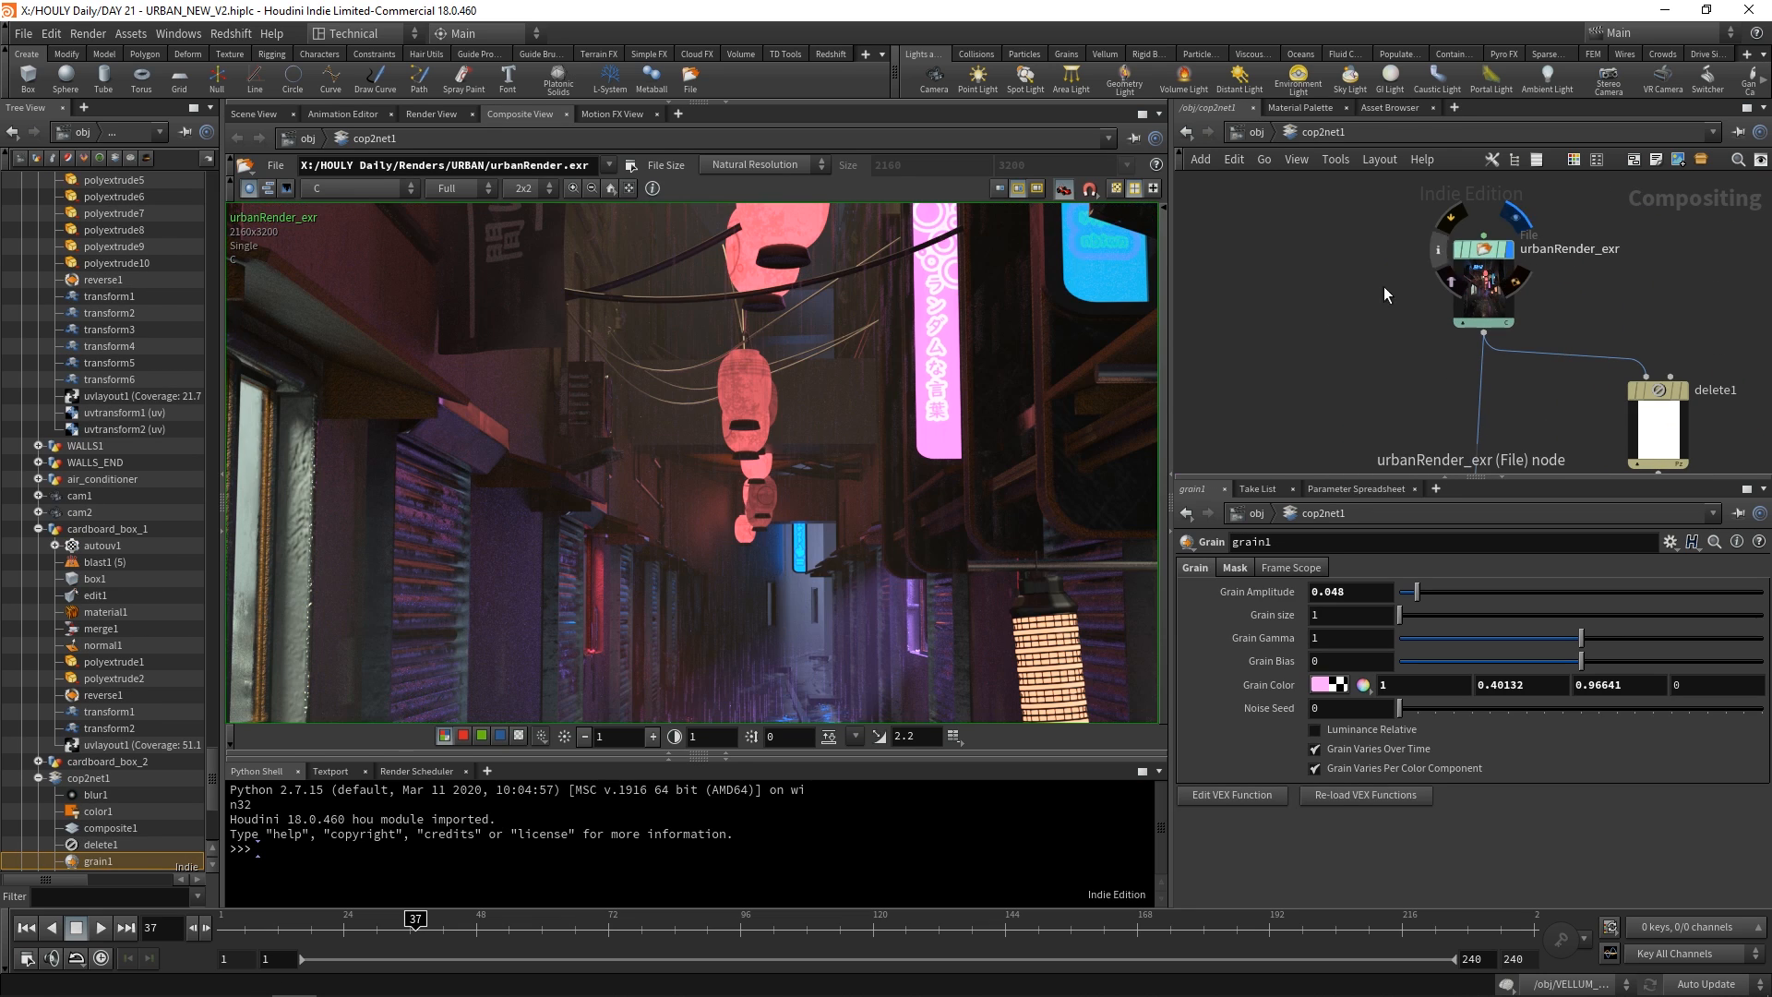
pyautogui.scroll(-5, 744, 397)
pyautogui.scroll(-4, 739, 384)
pyautogui.scroll(7, 777, 381)
pyautogui.scroll(6, 727, 513)
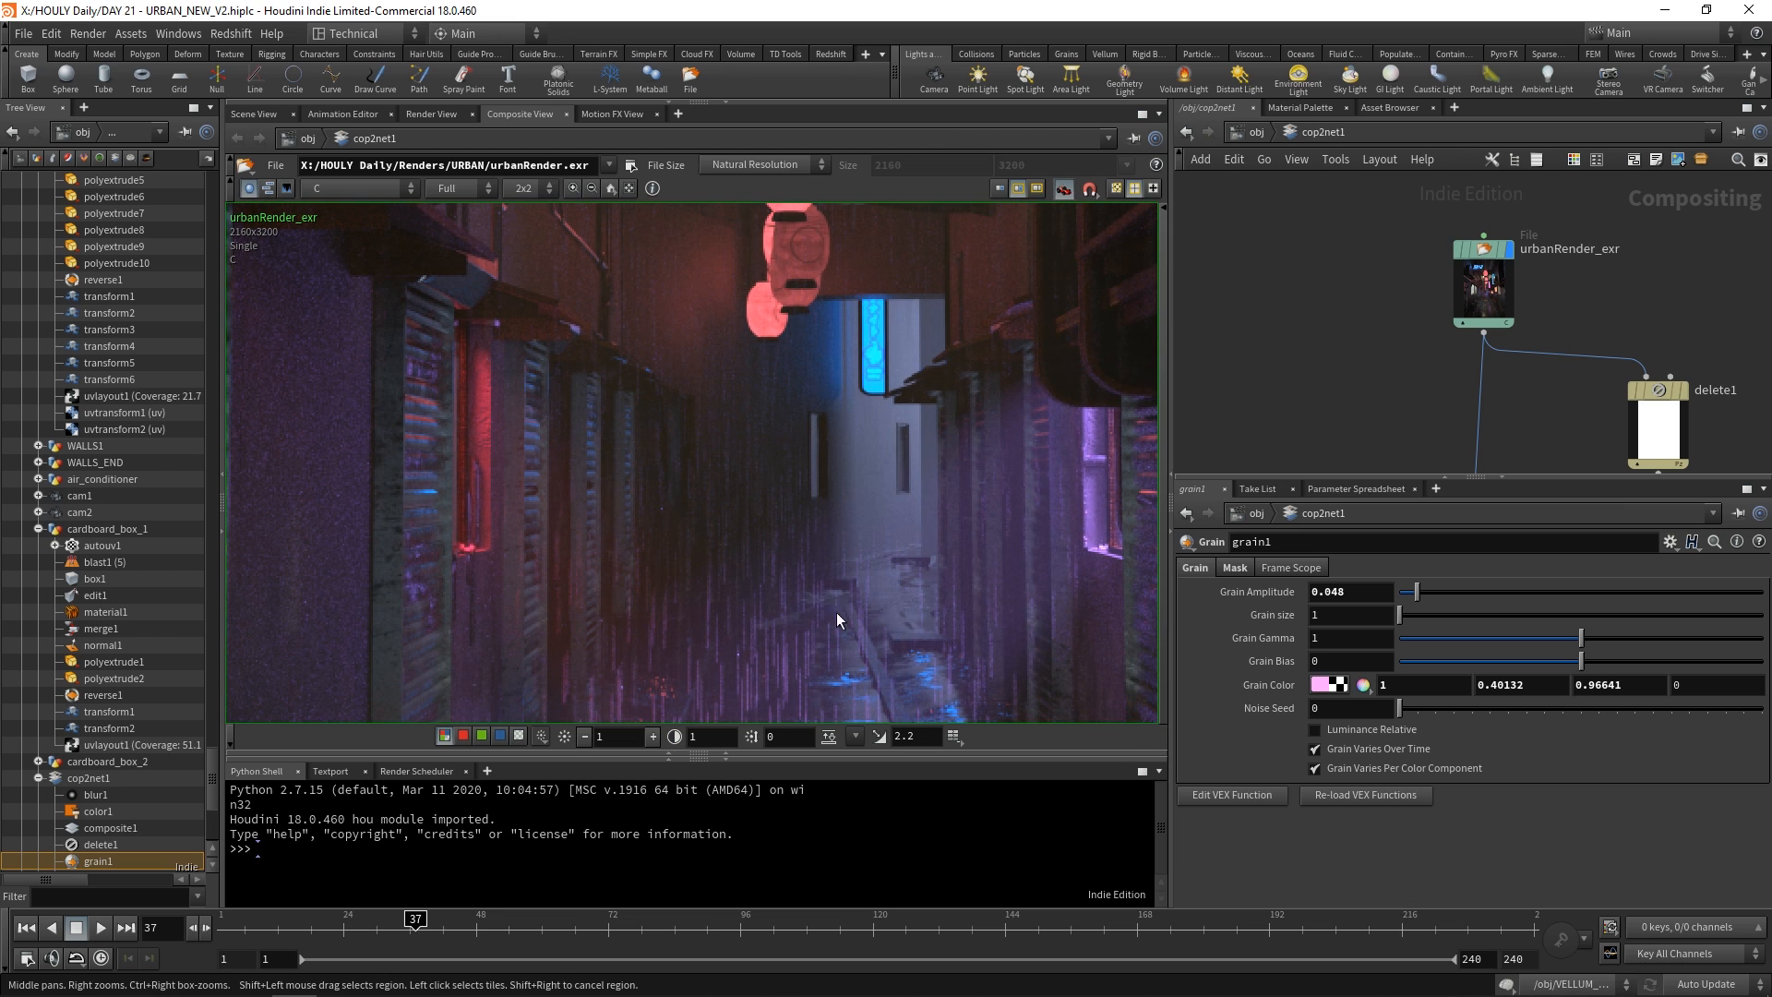
pyautogui.scroll(-6, 874, 291)
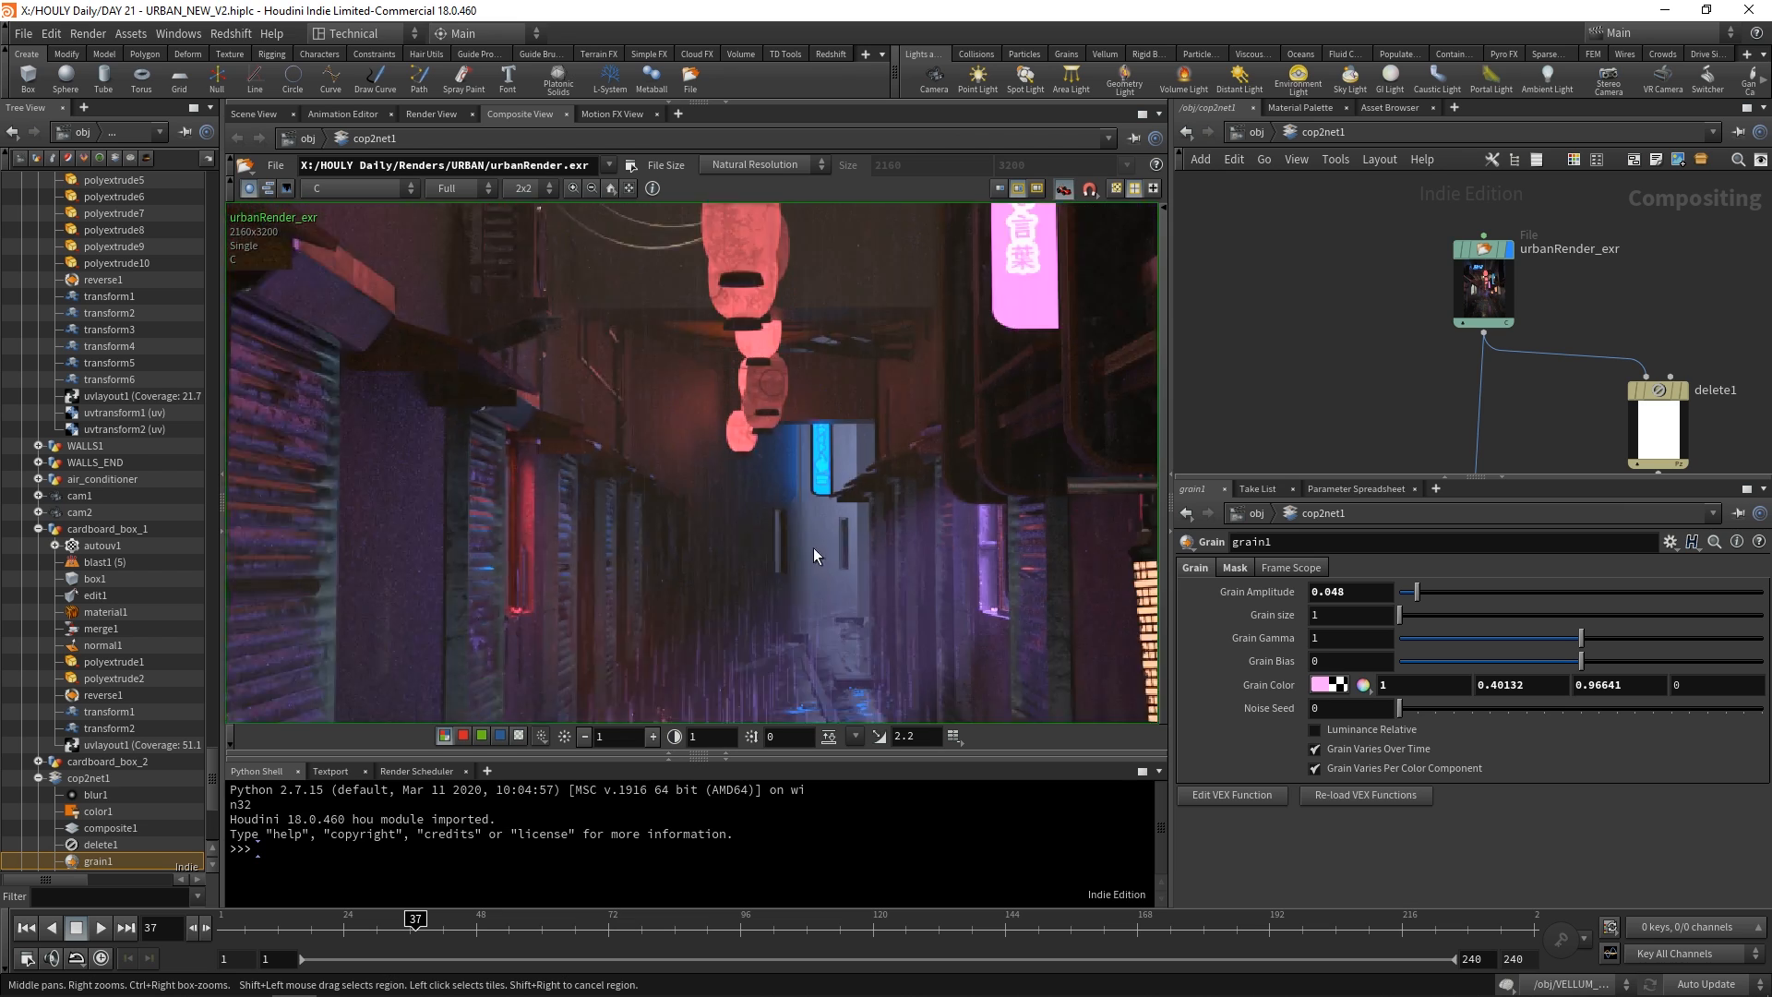
pyautogui.moveTo(691, 480); pyautogui.dragTo(637, 461, button='middle')
pyautogui.scroll(8, 706, 628)
pyautogui.moveTo(830, 554); pyautogui.dragTo(894, 507, button='middle')
pyautogui.scroll(-12, 820, 512)
# Collapse the Python Shell pane to enlarge the Composite View and frame the full render in it.
pyautogui.click(726, 756)
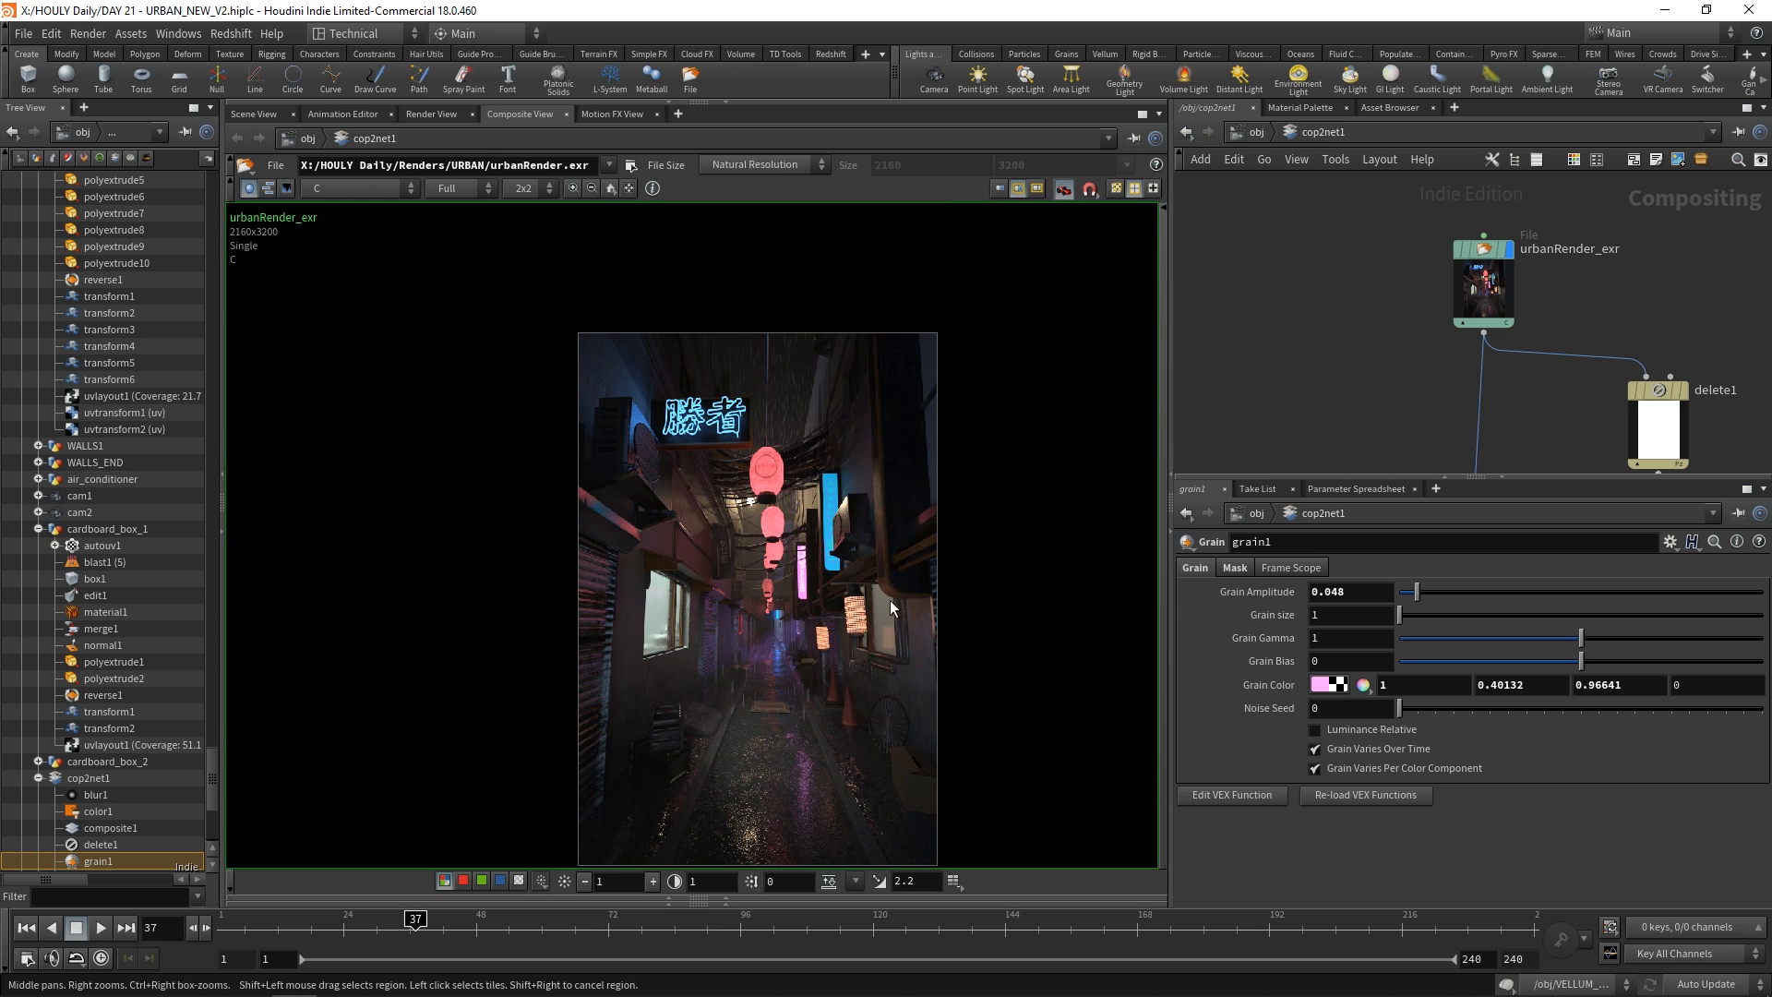
pyautogui.moveTo(851, 565); pyautogui.dragTo(834, 521, button='middle')
pyautogui.scroll(1, 834, 521)
# Display the Pz depth plane isolated by delete1 and look at the rename1 node after it.
pyautogui.moveTo(1562, 394); pyautogui.dragTo(1440, 345, button='middle')
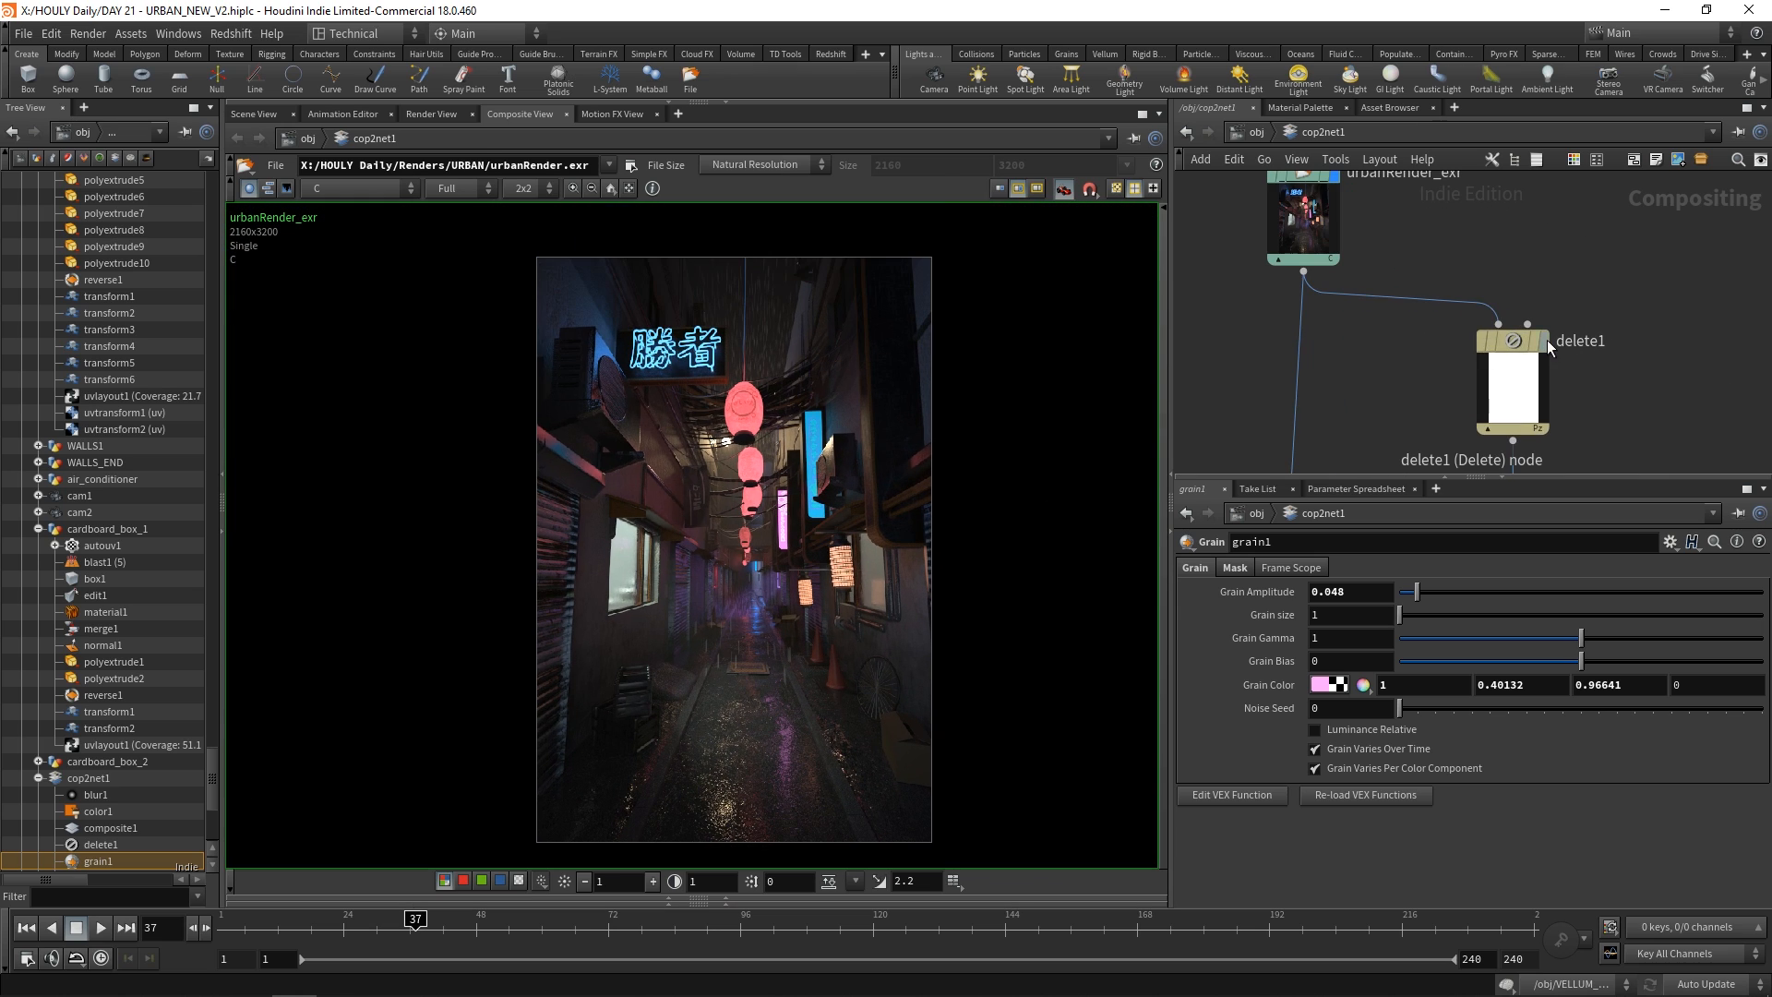
pyautogui.click(1514, 378)
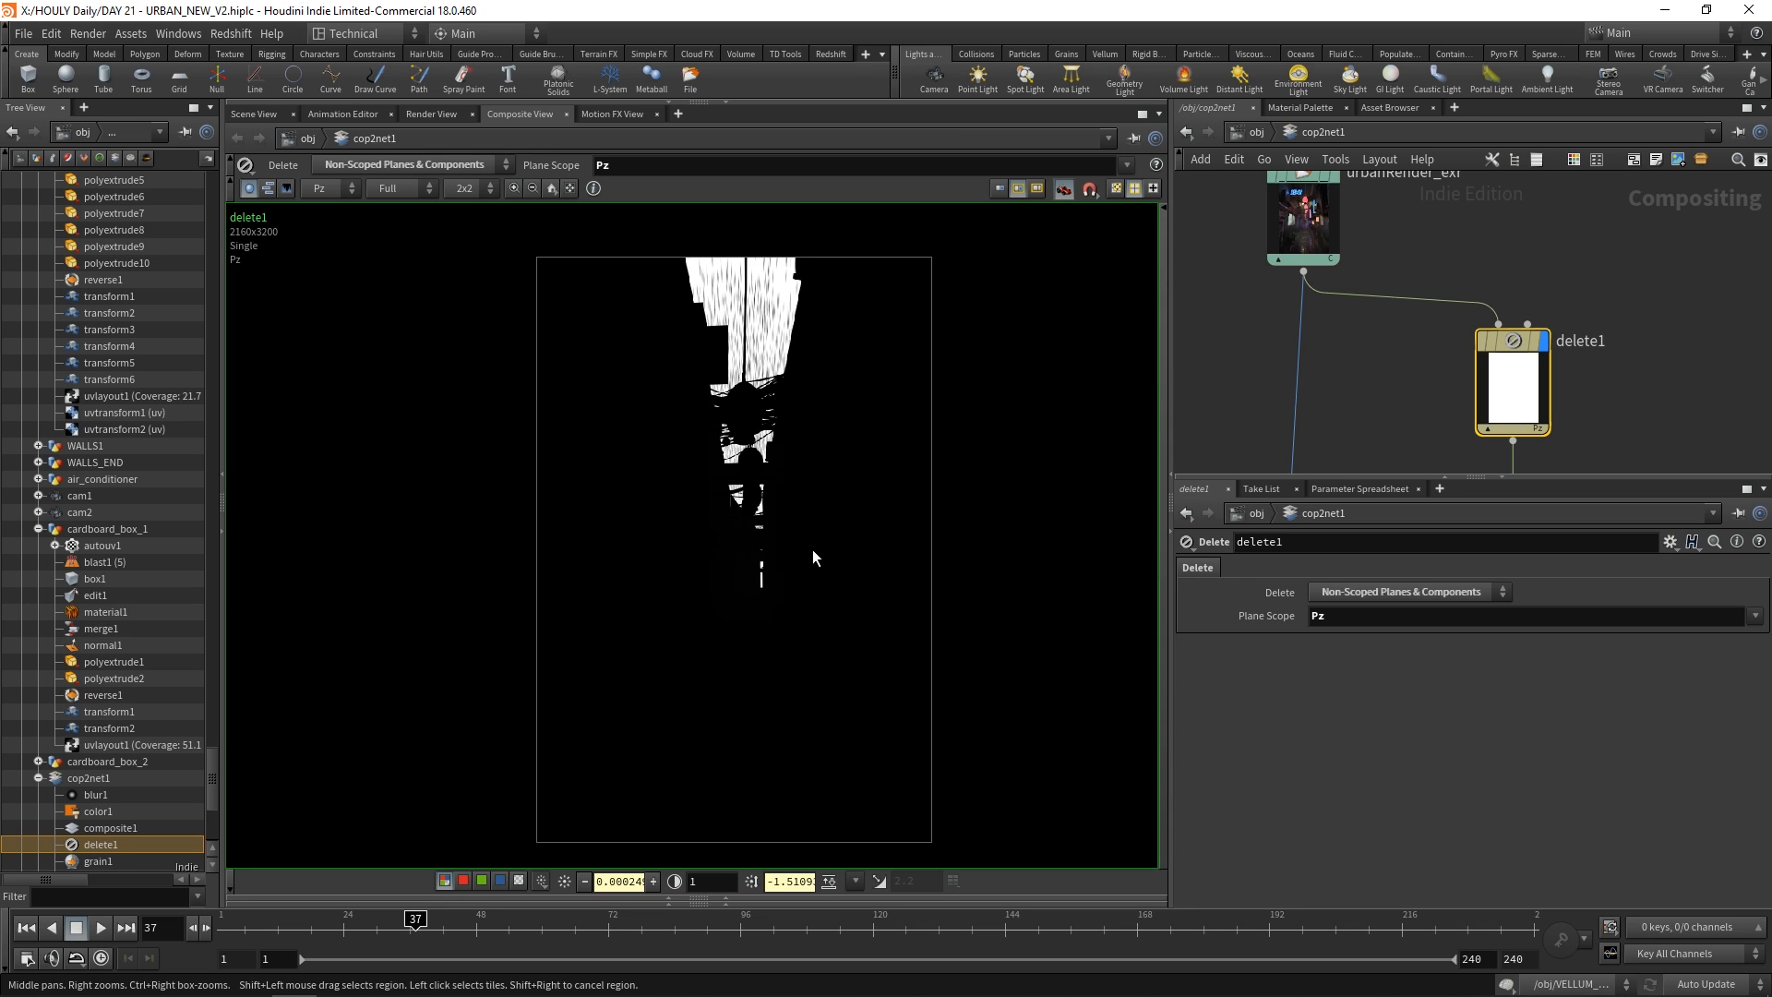
pyautogui.moveTo(1597, 356); pyautogui.dragTo(1550, 206, button='middle')
pyautogui.scroll(-1, 1551, 209)
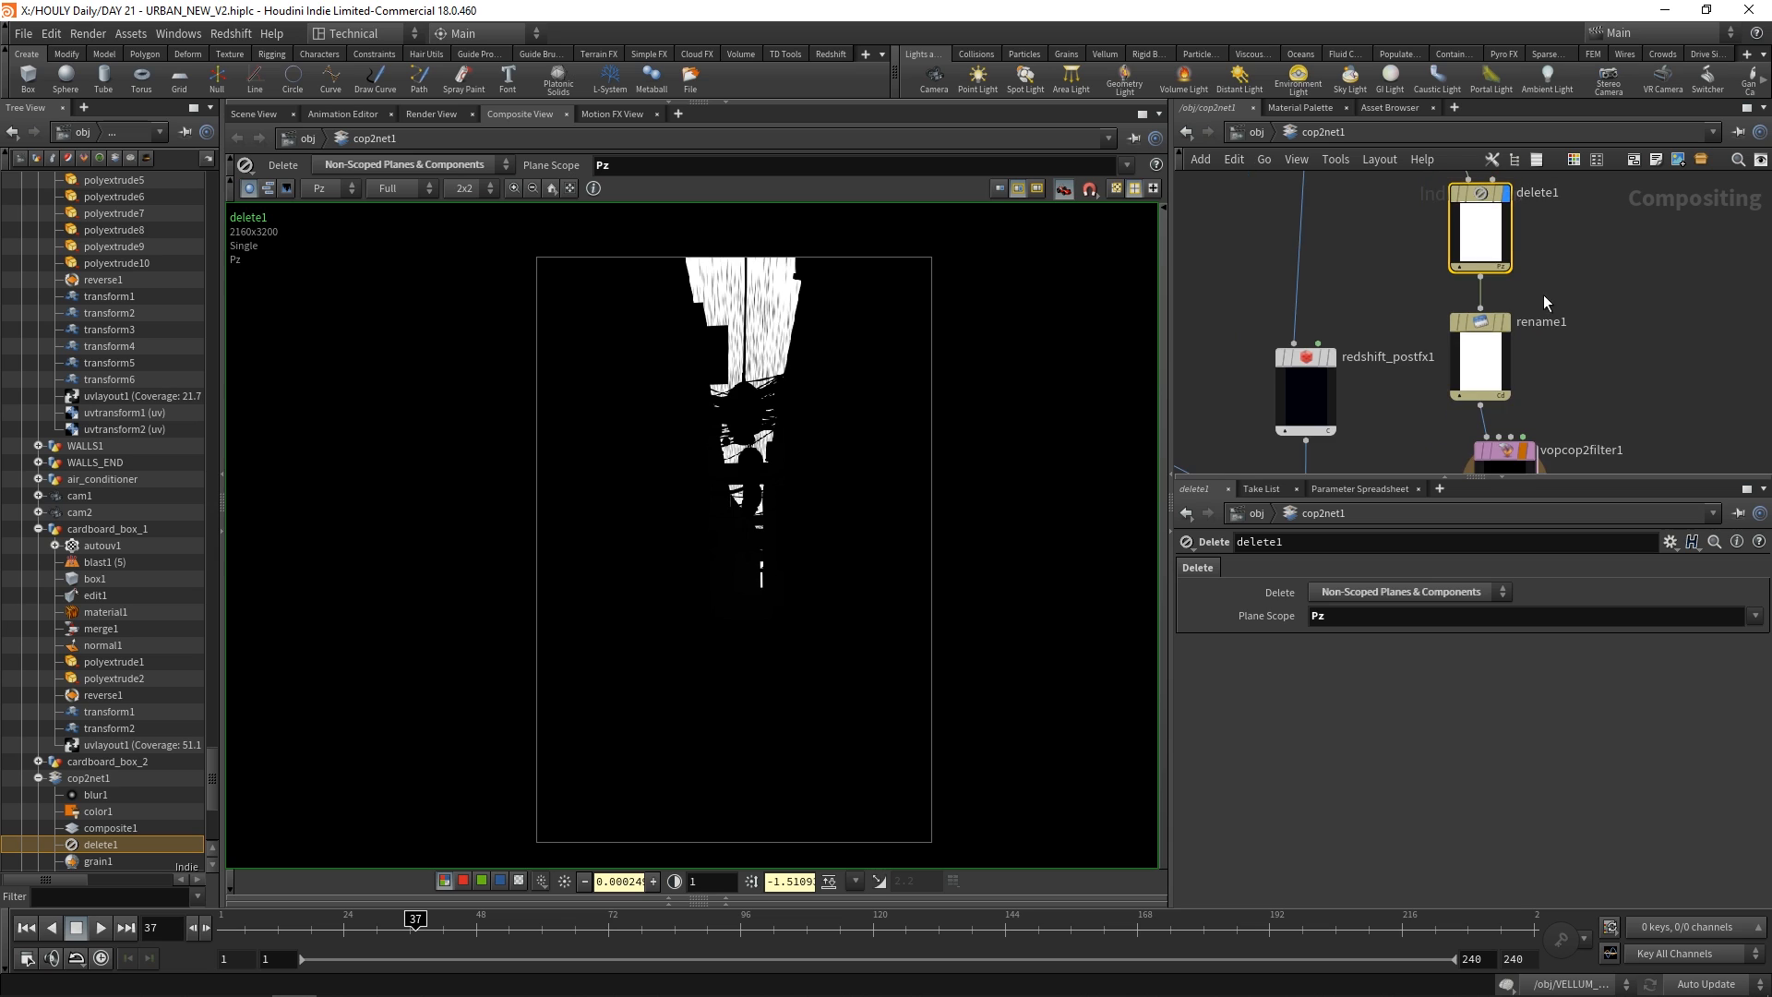
pyautogui.click(1480, 345)
# Open the vopcop2filter1 network and inspect the range settings of its fit1 node.
pyautogui.moveTo(1575, 408); pyautogui.dragTo(1516, 286, button='middle')
pyautogui.doubleClick(1463, 369)
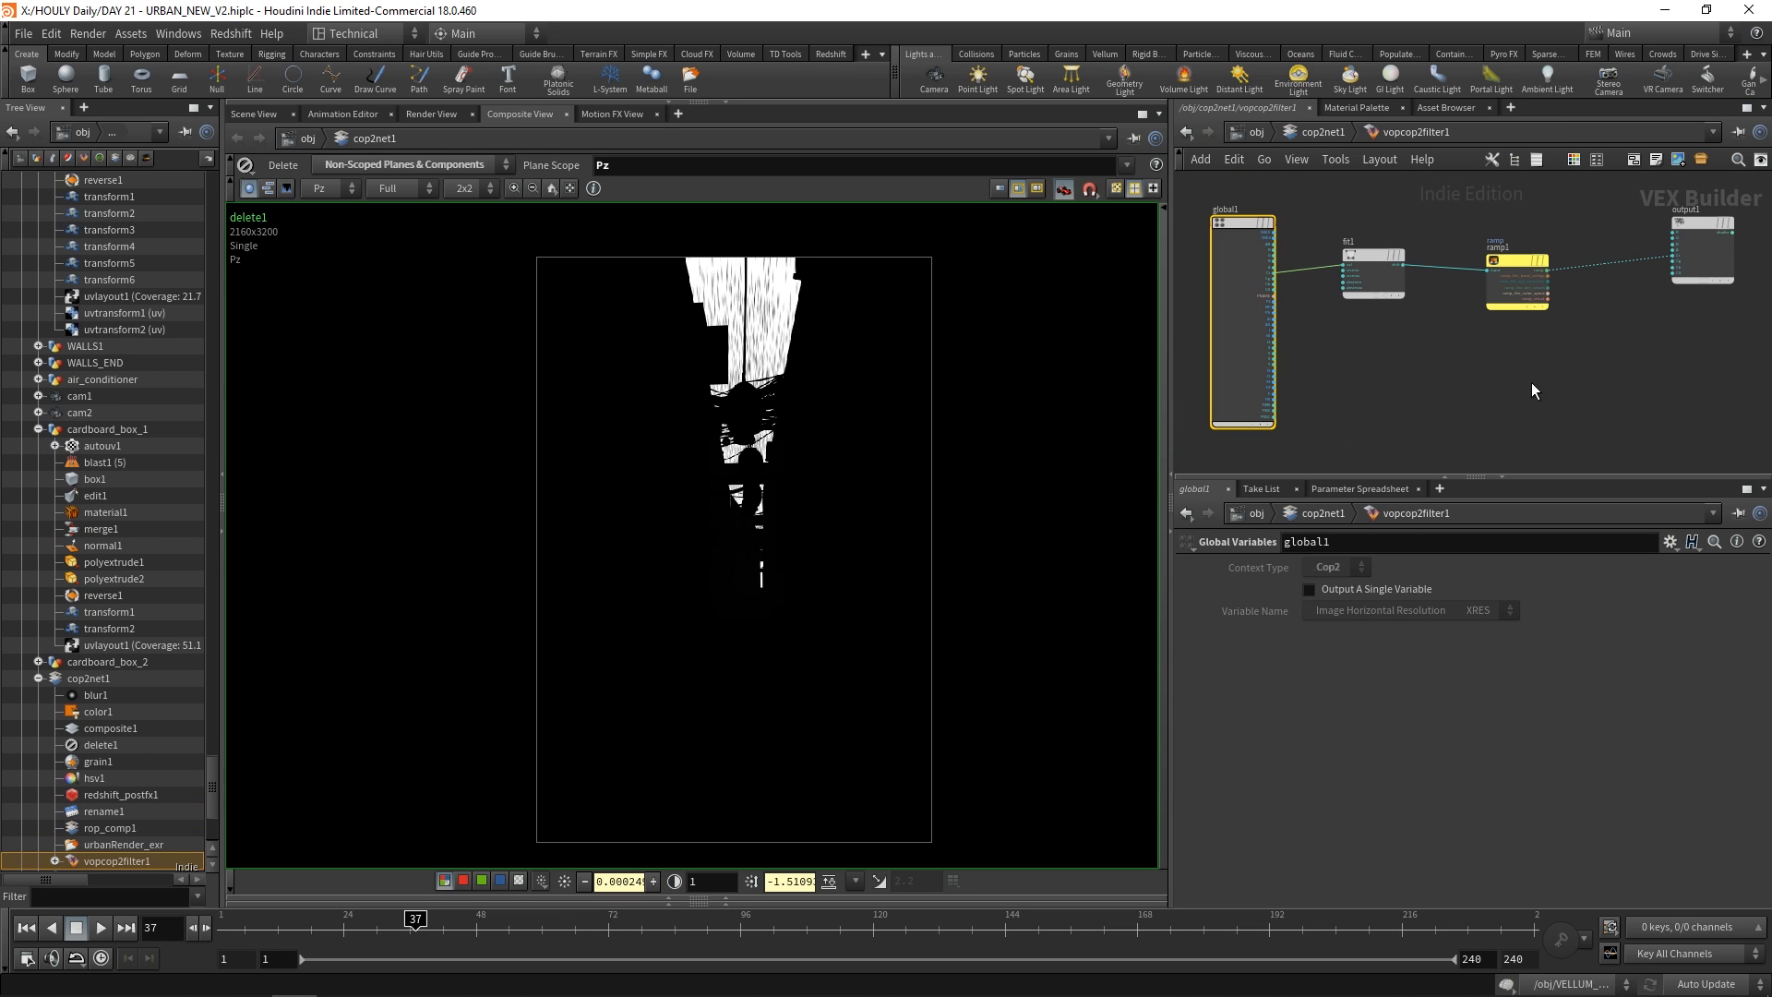
pyautogui.click(1398, 284)
pyautogui.moveTo(1421, 332); pyautogui.dragTo(1385, 344, button='middle')
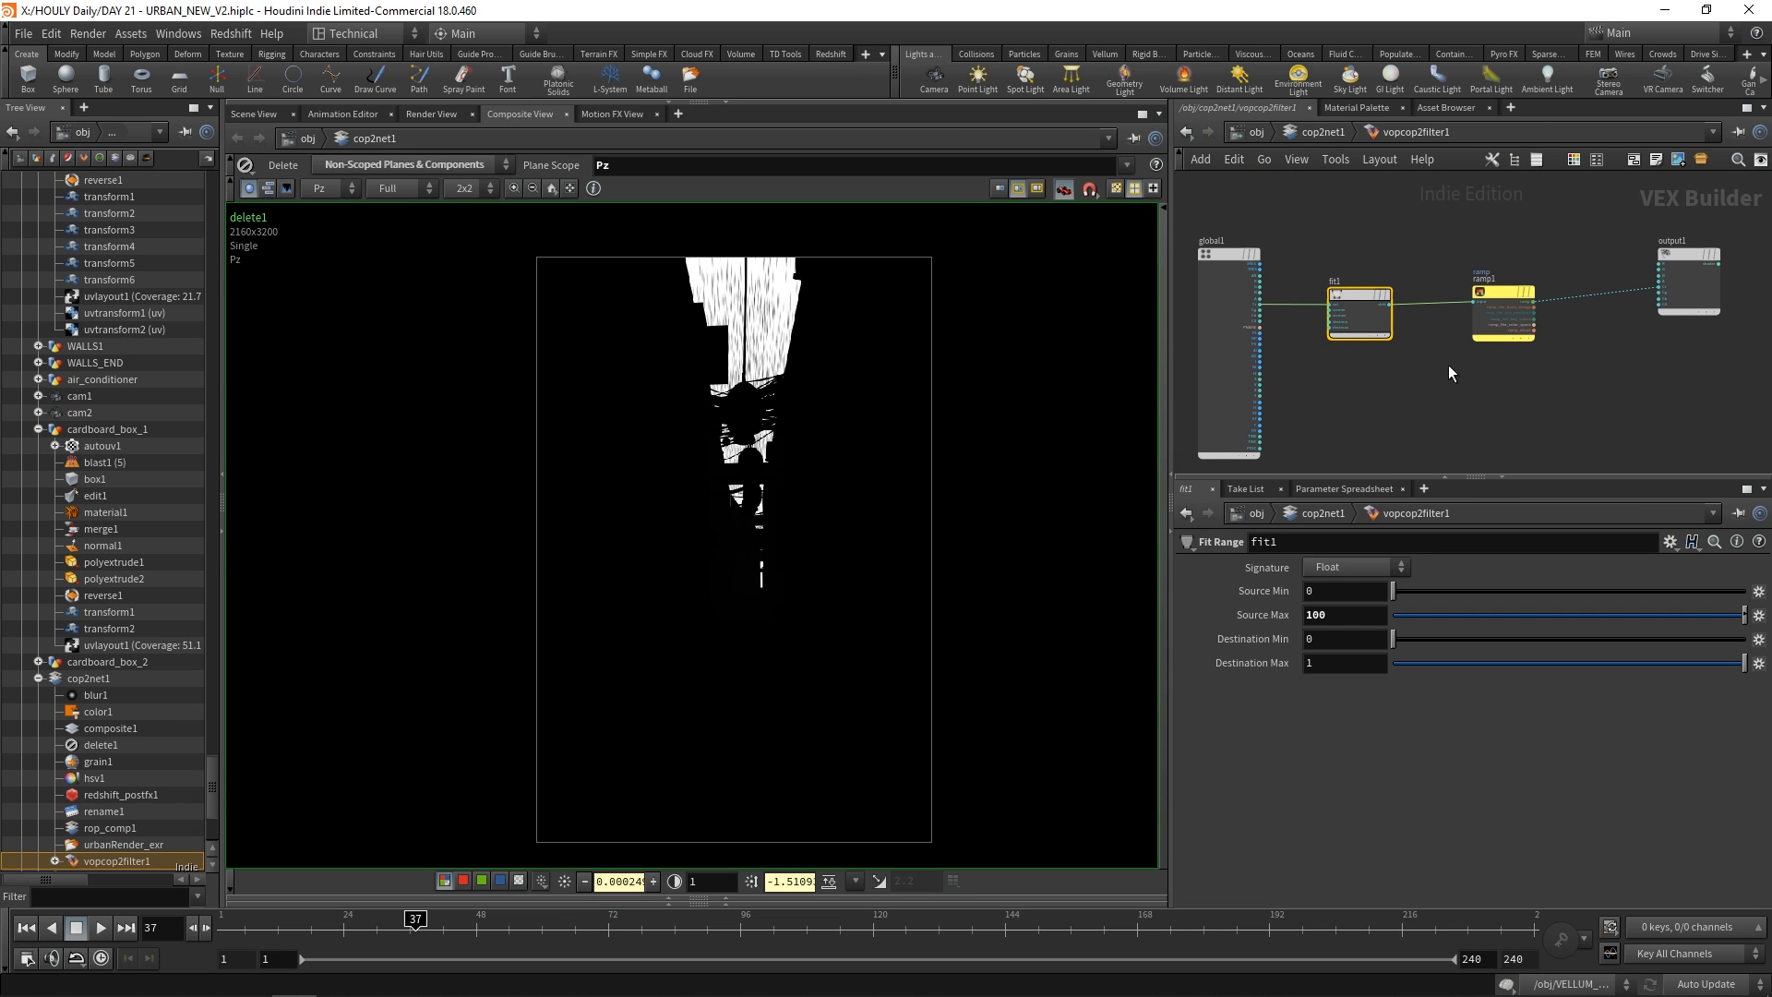
# Go back to cop2net1 and examine the depth mask and ramp of vopcop2filter1.
pyautogui.click(1323, 132)
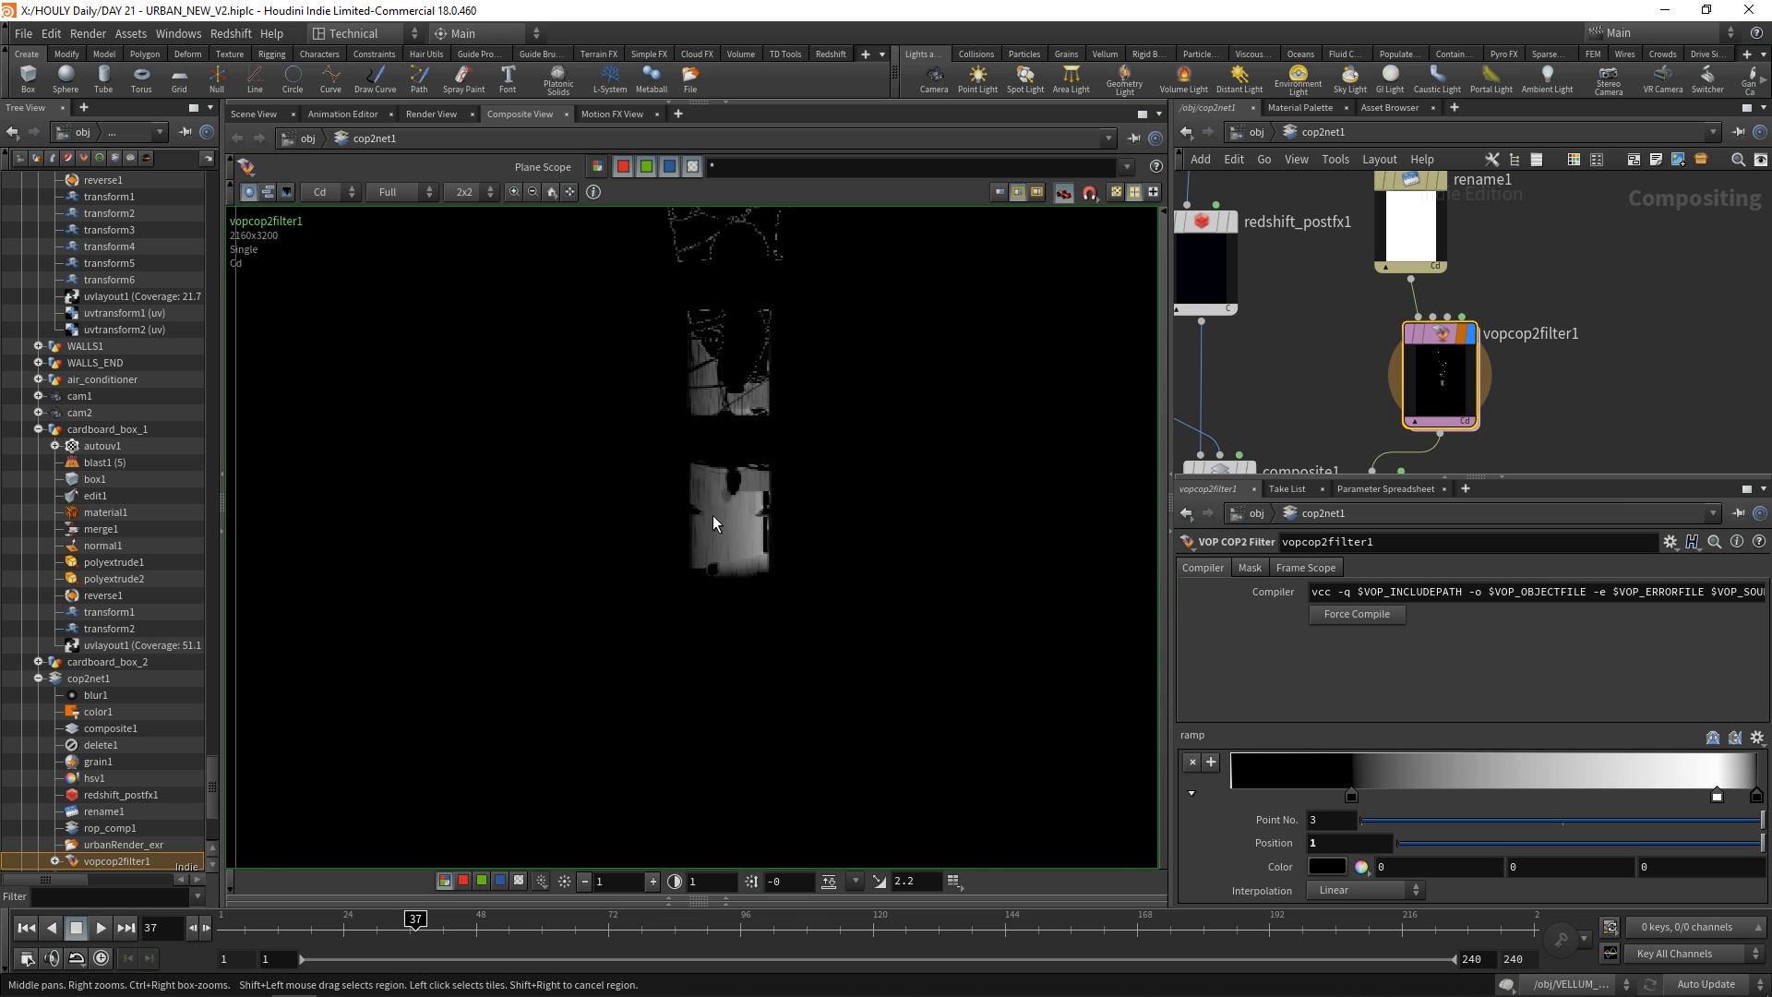
pyautogui.scroll(-1, 747, 498)
pyautogui.moveTo(756, 469); pyautogui.dragTo(734, 586, button='middle')
pyautogui.scroll(3, 734, 595)
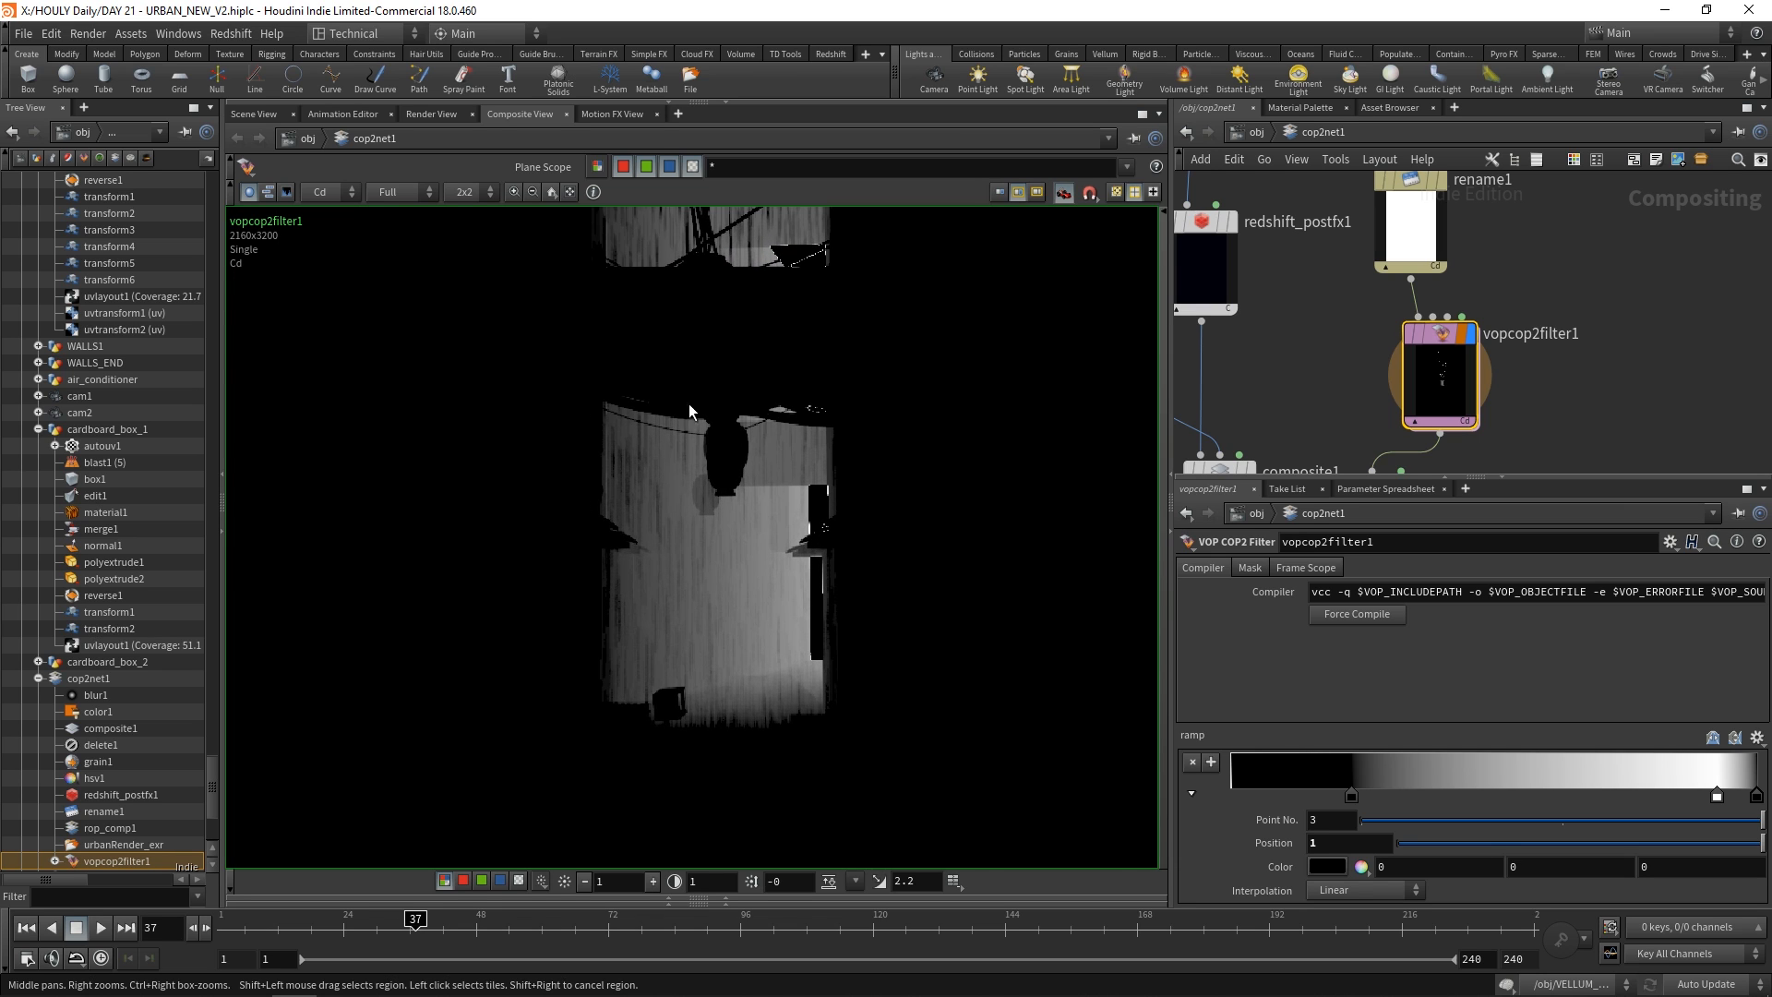
pyautogui.scroll(-3, 716, 442)
pyautogui.moveTo(733, 364); pyautogui.dragTo(825, 613, button='middle')
pyautogui.moveTo(807, 423); pyautogui.dragTo(794, 665, button='middle')
pyautogui.scroll(-2, 794, 665)
# Display the hsv1 result and examine the hazy far end of the alley.
pyautogui.moveTo(1431, 415); pyautogui.dragTo(1412, 277, button='middle')
pyautogui.scroll(-1, 1412, 277)
pyautogui.click(1400, 338)
pyautogui.scroll(-1, 872, 459)
pyautogui.moveTo(872, 459); pyautogui.dragTo(872, 394, button='middle')
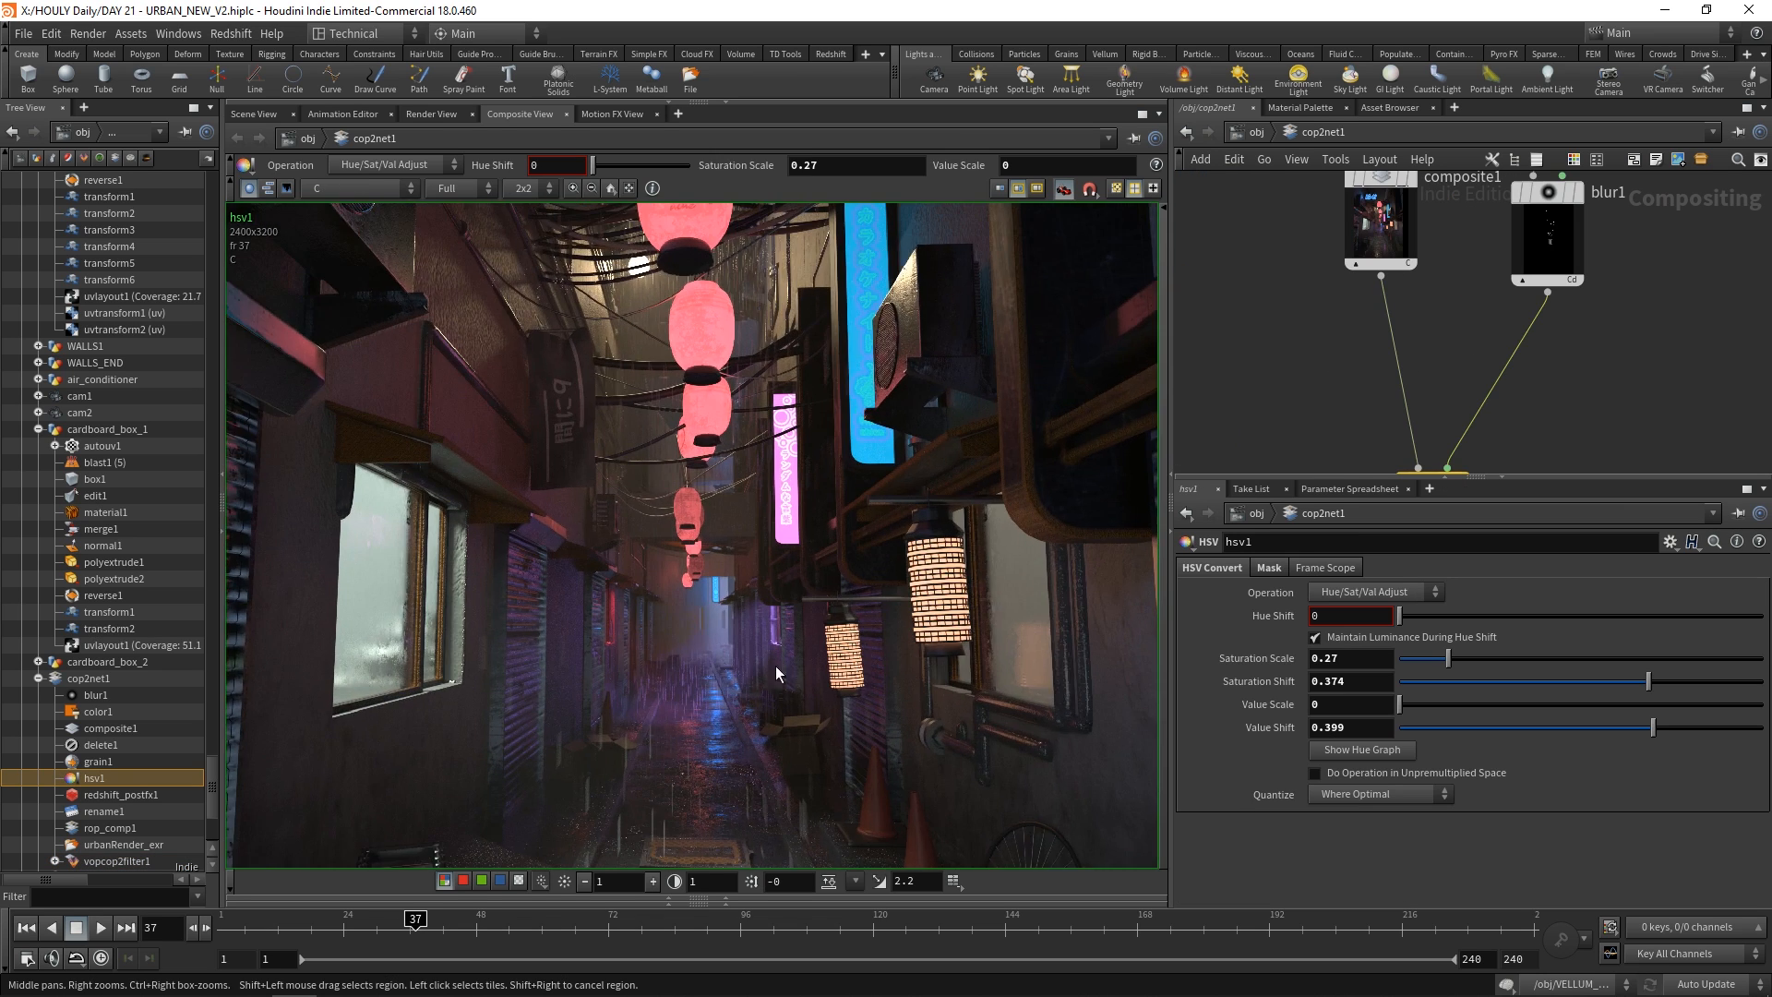
pyautogui.moveTo(775, 666); pyautogui.dragTo(767, 561, button='middle')
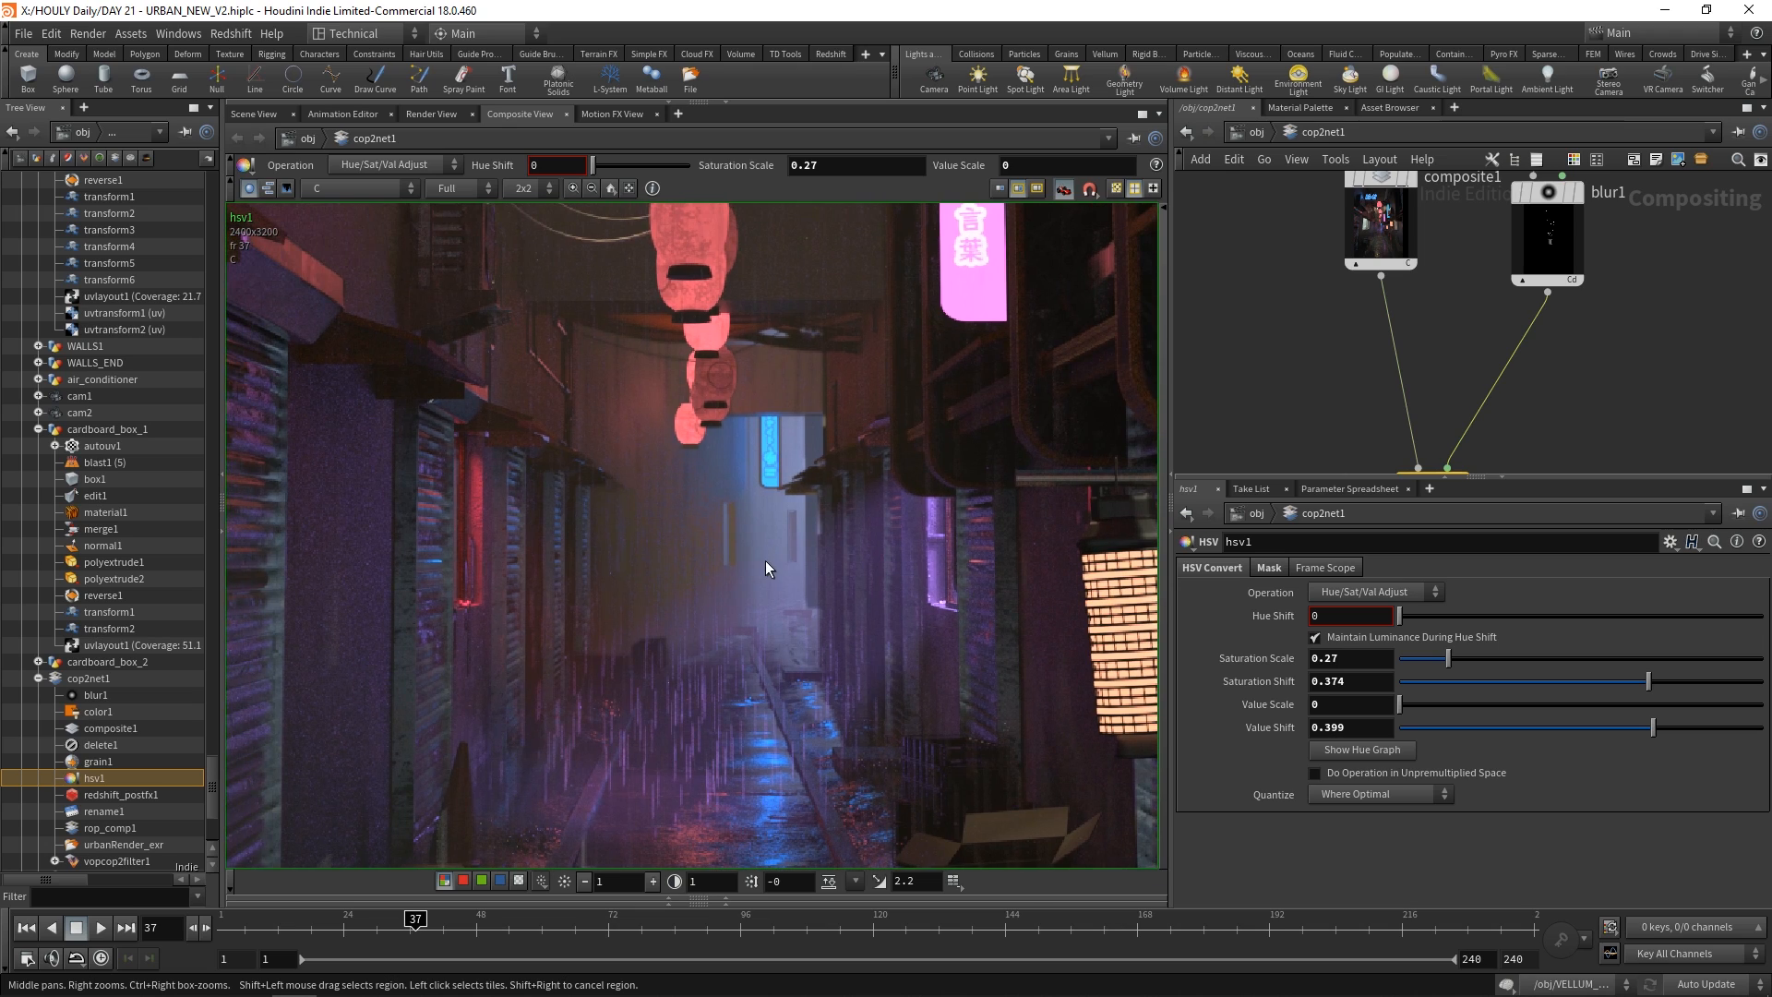
# Compare the alley image at composite1 with the adjusted image at hsv1.
pyautogui.moveTo(1651, 315); pyautogui.dragTo(1573, 442, button='middle')
pyautogui.scroll(-1, 1573, 442)
pyautogui.moveTo(1388, 238); pyautogui.dragTo(1395, 268, button='middle')
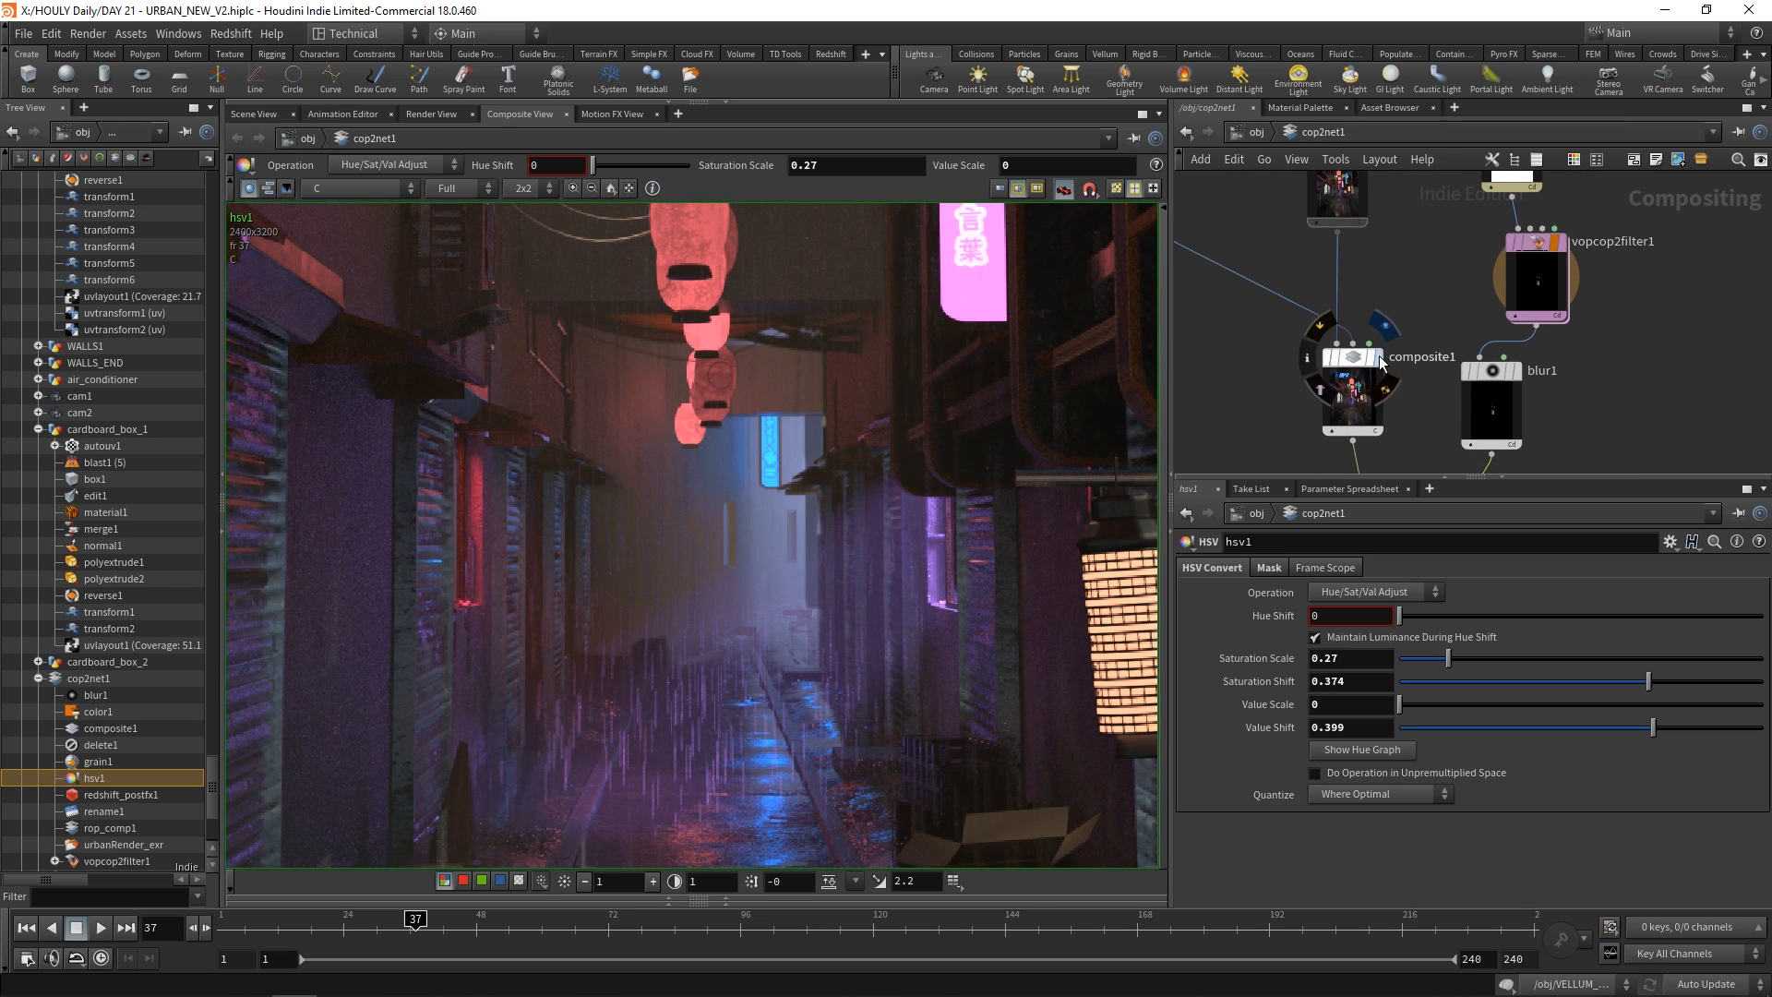
pyautogui.click(1378, 357)
pyautogui.moveTo(1691, 449); pyautogui.dragTo(1694, 308, button='middle')
pyautogui.moveTo(1495, 440); pyautogui.dragTo(1484, 388, button='middle')
pyautogui.click(1415, 421)
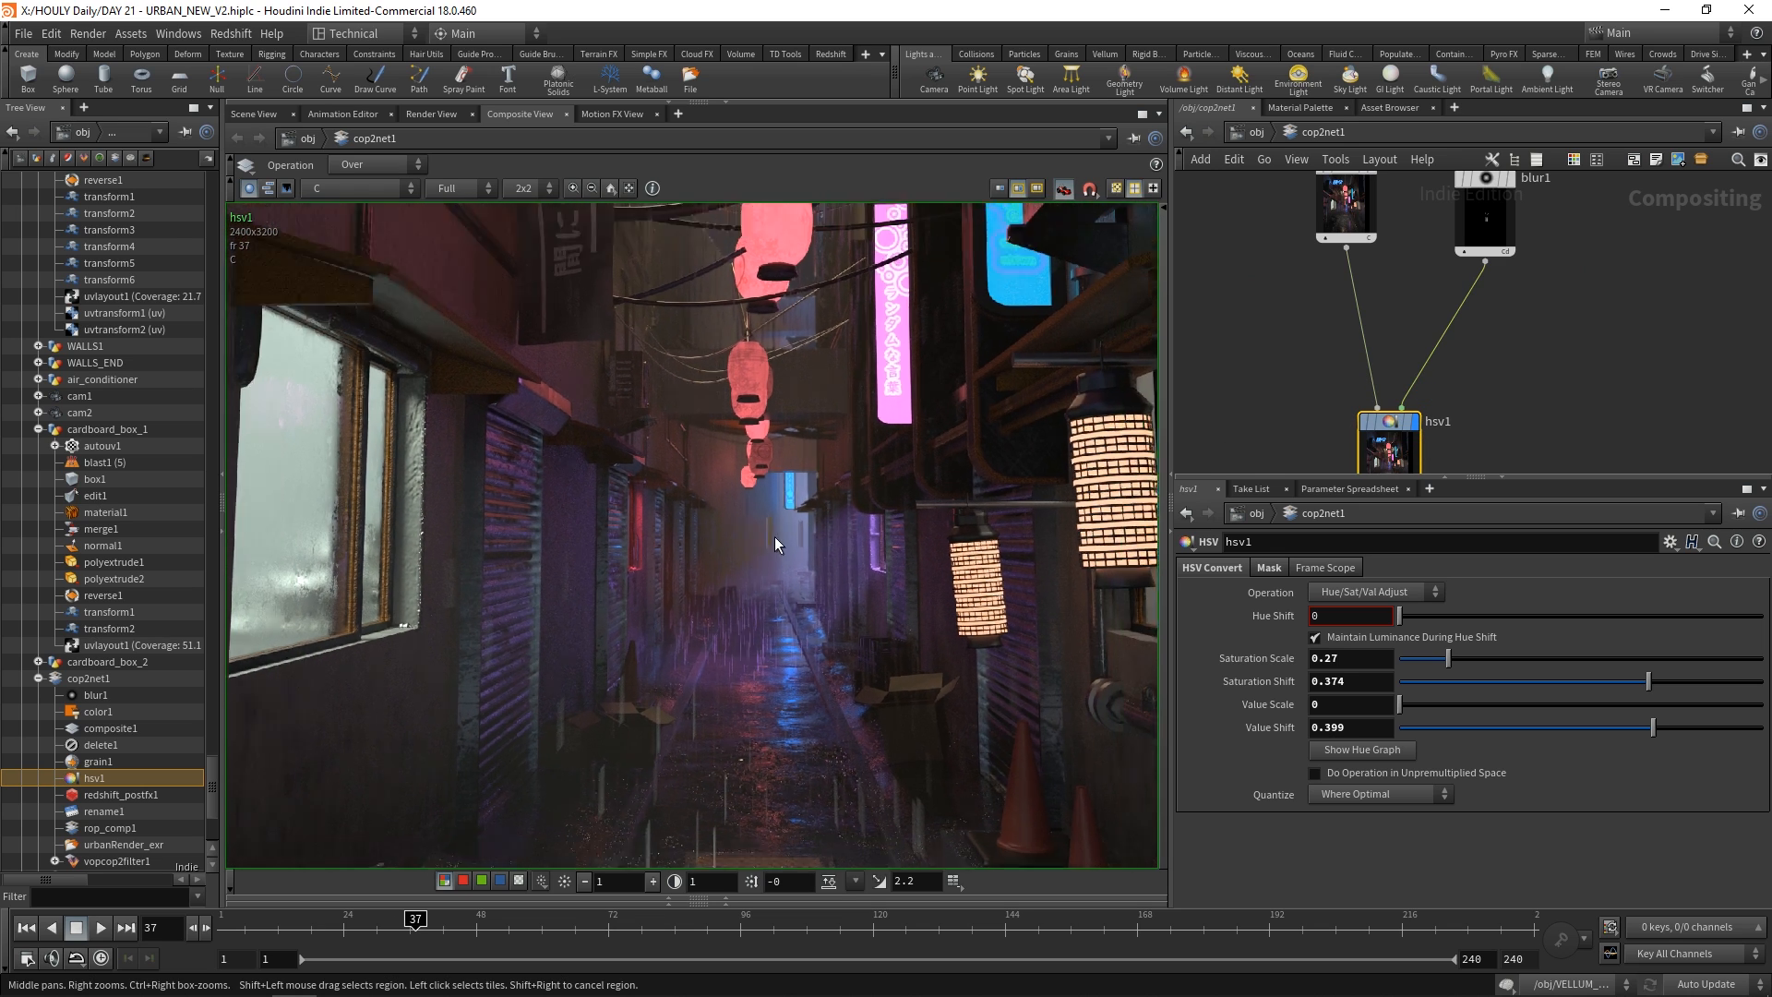
# Take redshift_postfx1 out of bypass and display its result with the PostFX settings.
pyautogui.moveTo(1352, 341); pyautogui.dragTo(1383, 450, button='middle')
pyautogui.scroll(-2, 1383, 450)
pyautogui.moveTo(1441, 225); pyautogui.dragTo(1451, 315, button='middle')
pyautogui.scroll(3, 1425, 318)
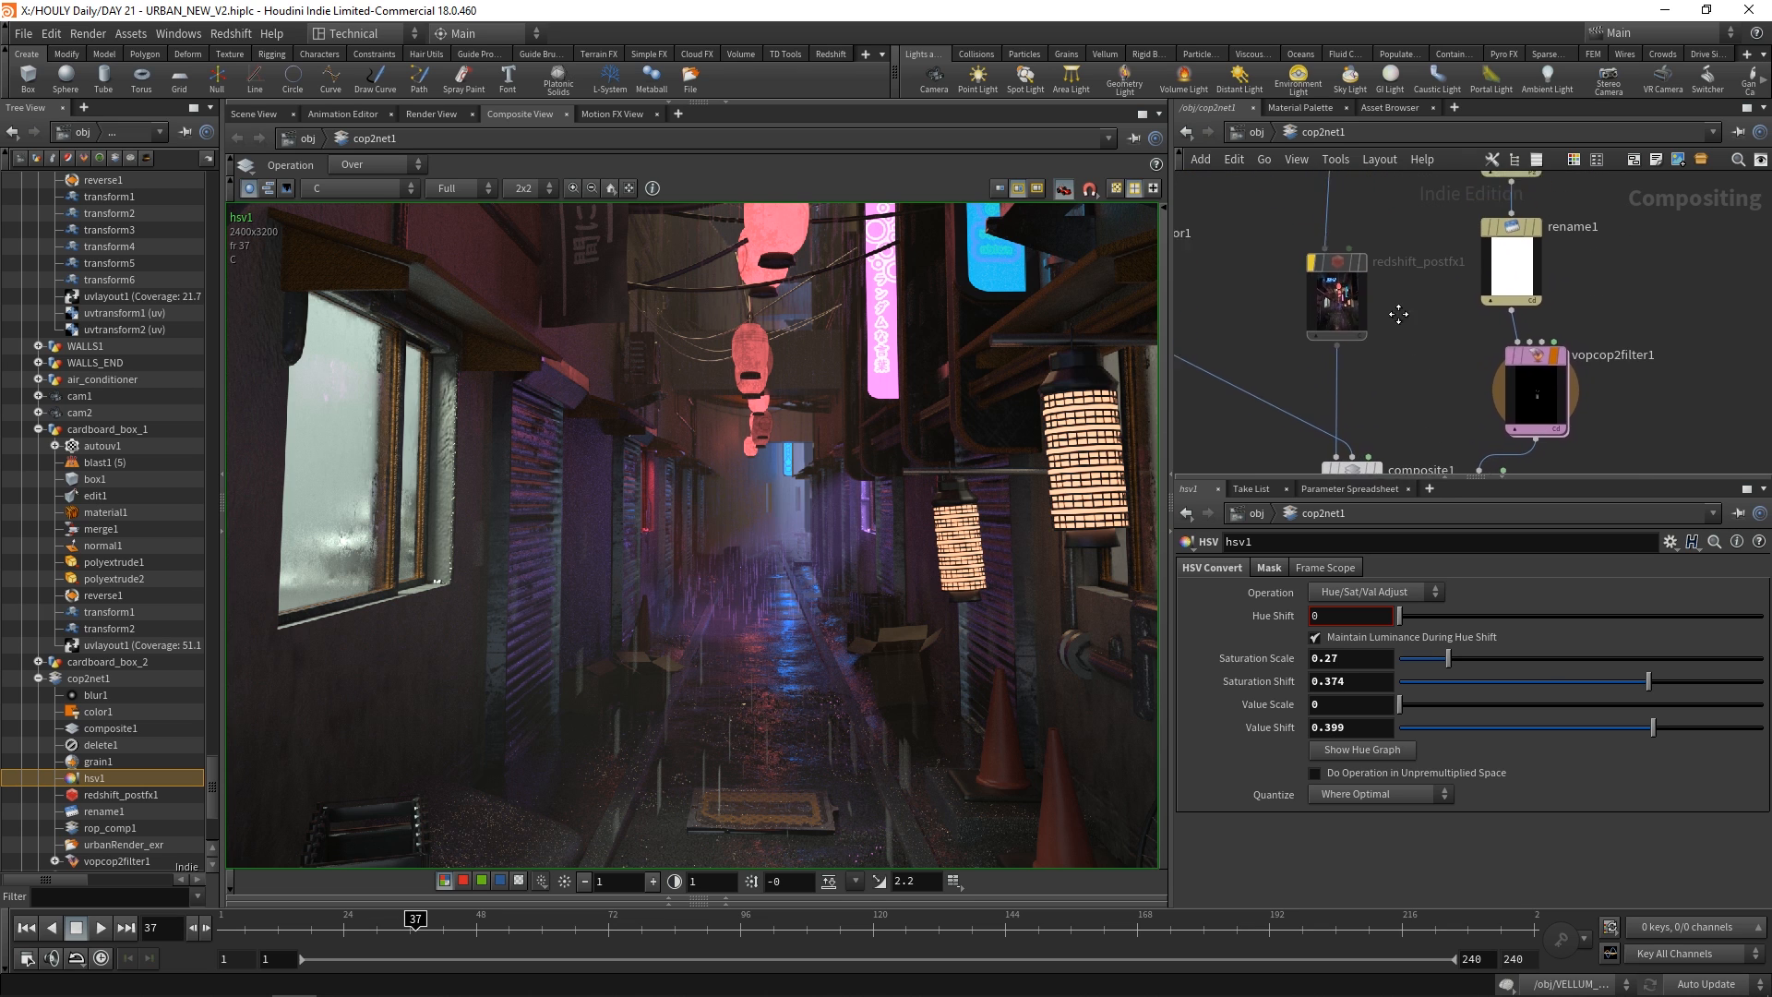
pyautogui.click(1385, 379)
pyautogui.click(1382, 386)
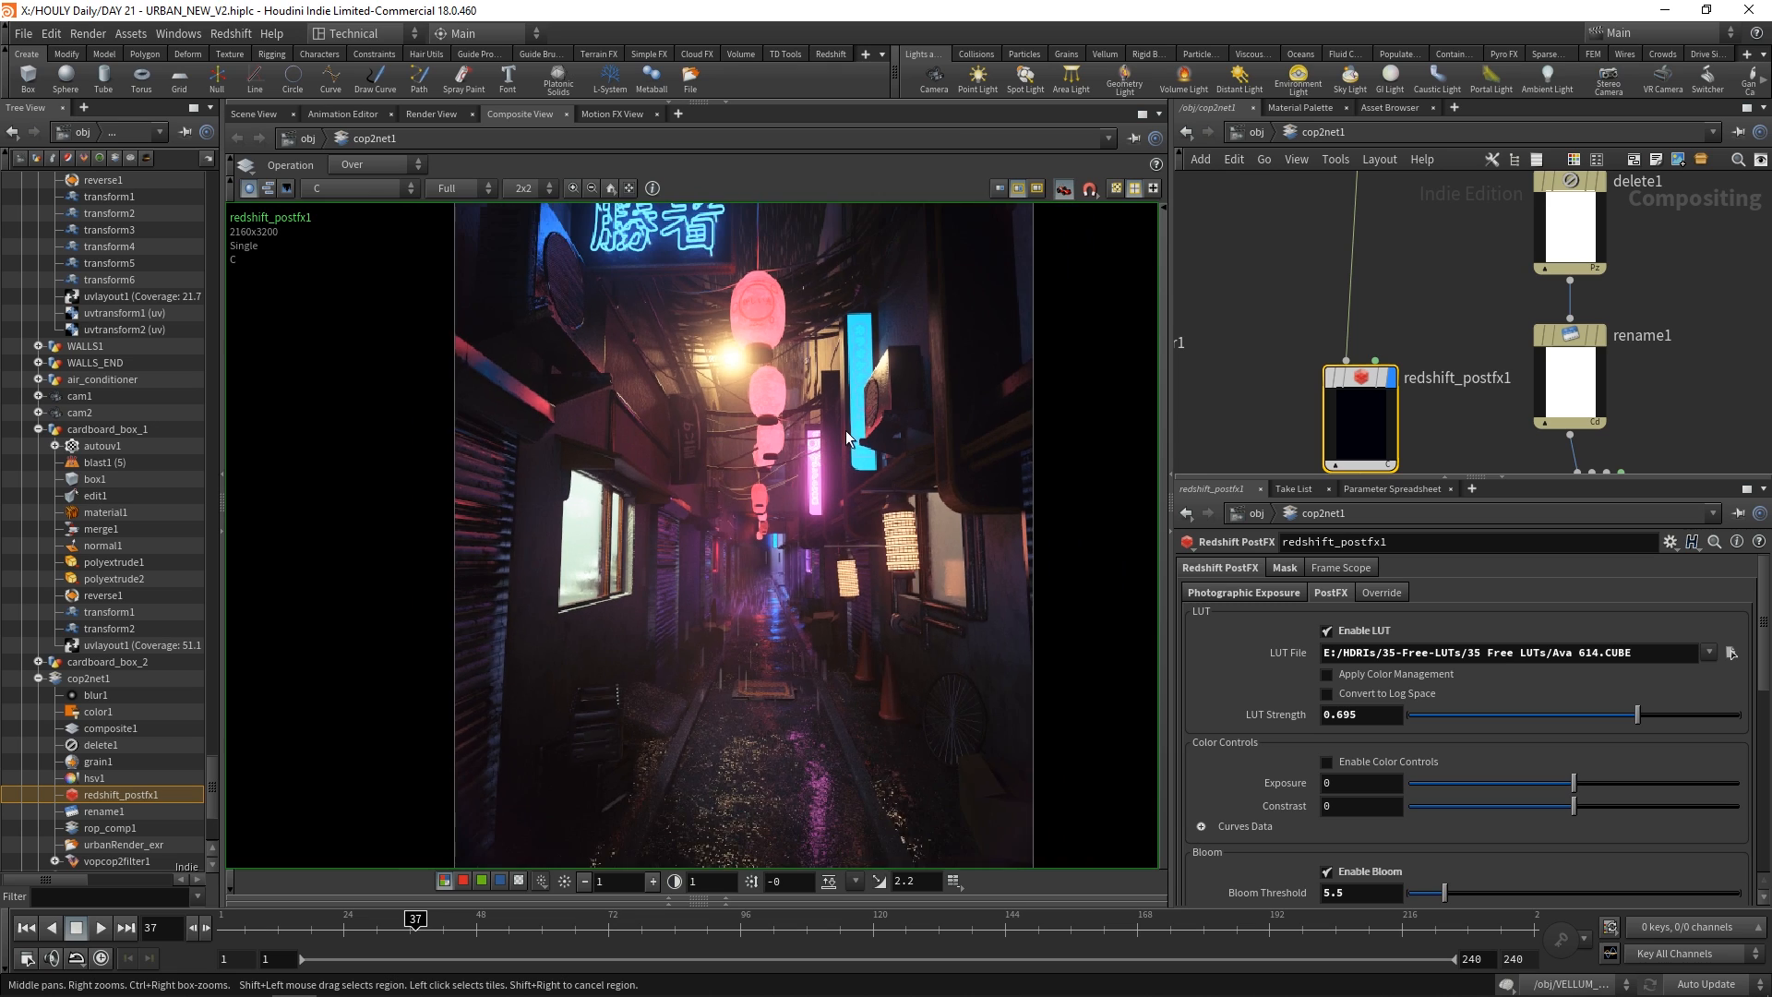
# Compare the raw urbanRender_exr image with the redshift_postfx1 result, looking closely at the neon sign and lantern glow.
pyautogui.moveTo(1397, 187); pyautogui.dragTo(1393, 375, button='middle')
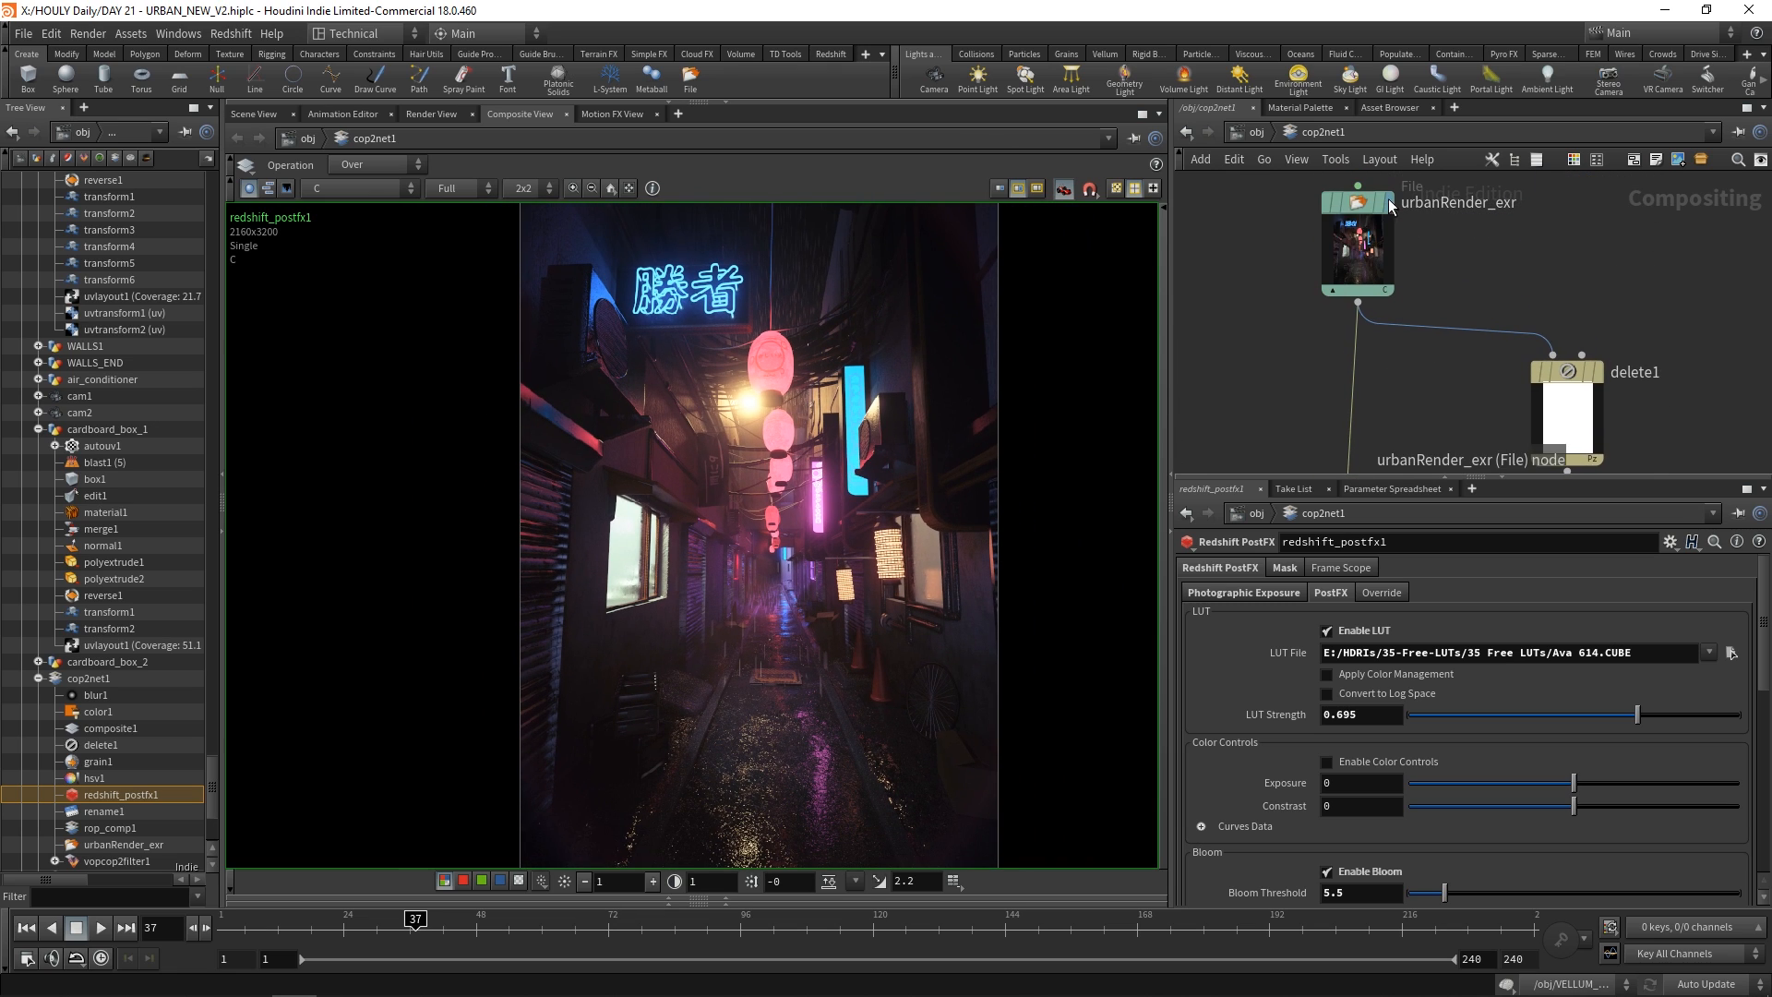
pyautogui.click(1387, 200)
pyautogui.moveTo(1386, 459); pyautogui.dragTo(1385, 277, button='middle')
pyautogui.click(1387, 383)
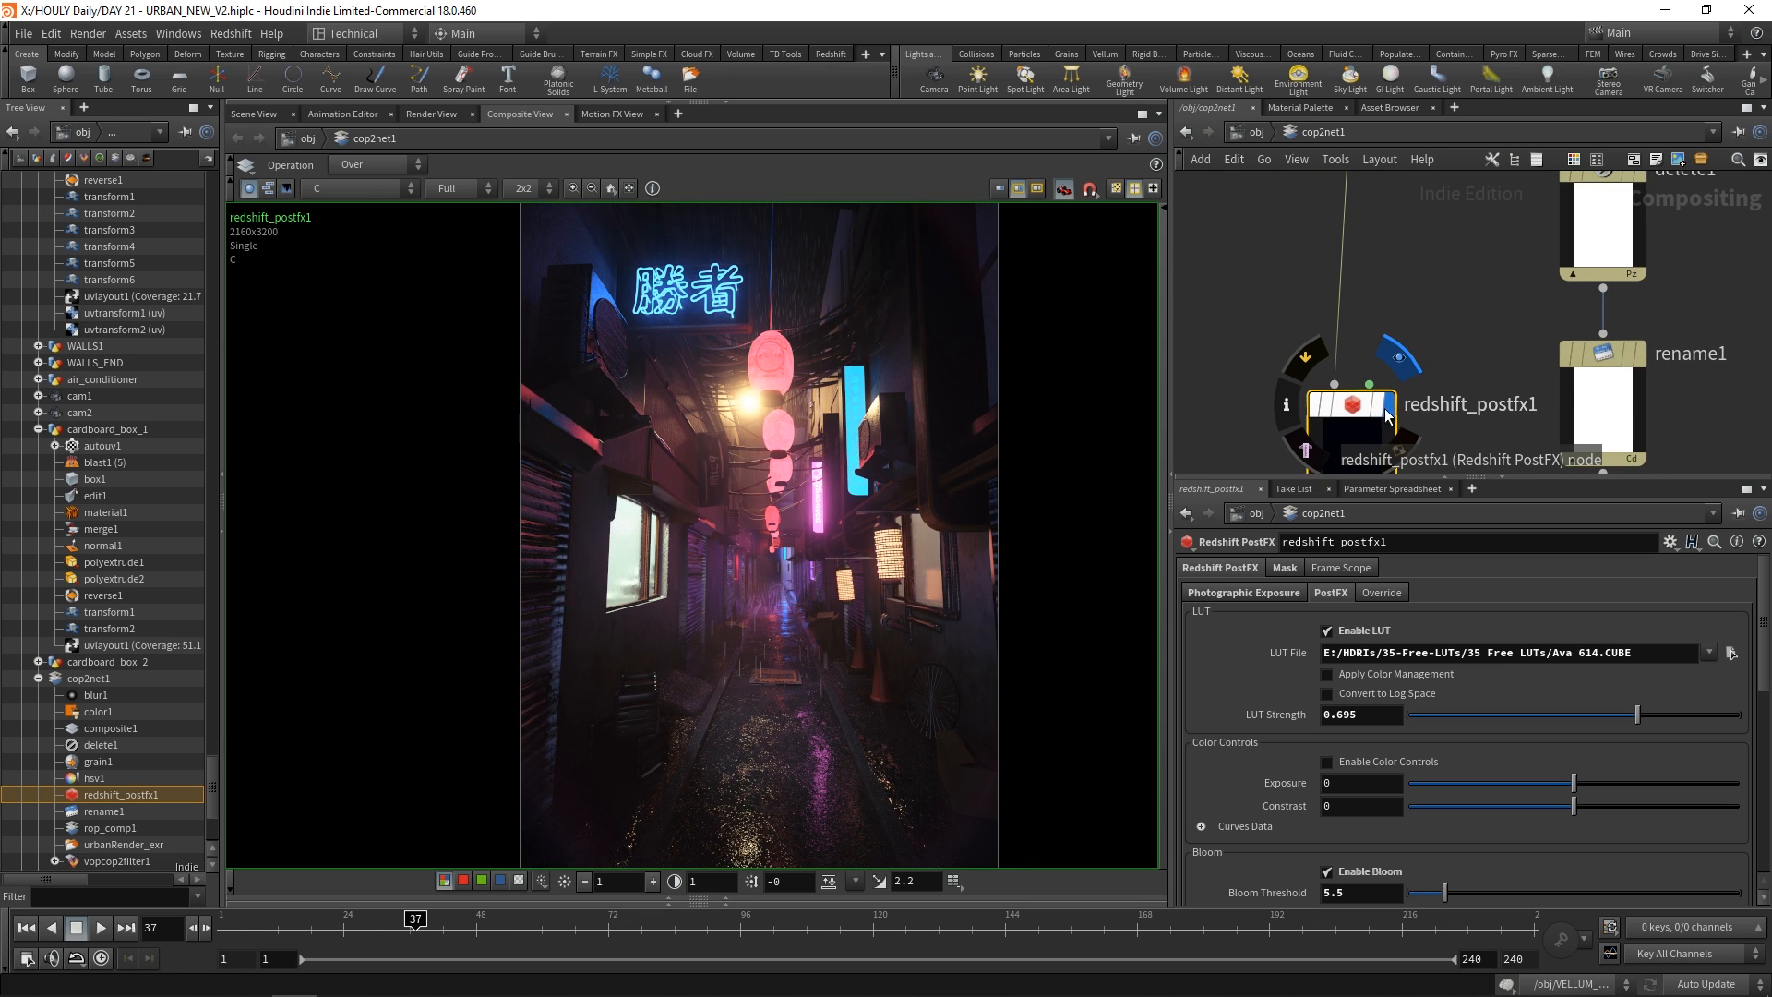
pyautogui.scroll(2, 1385, 388)
pyautogui.scroll(4, 711, 369)
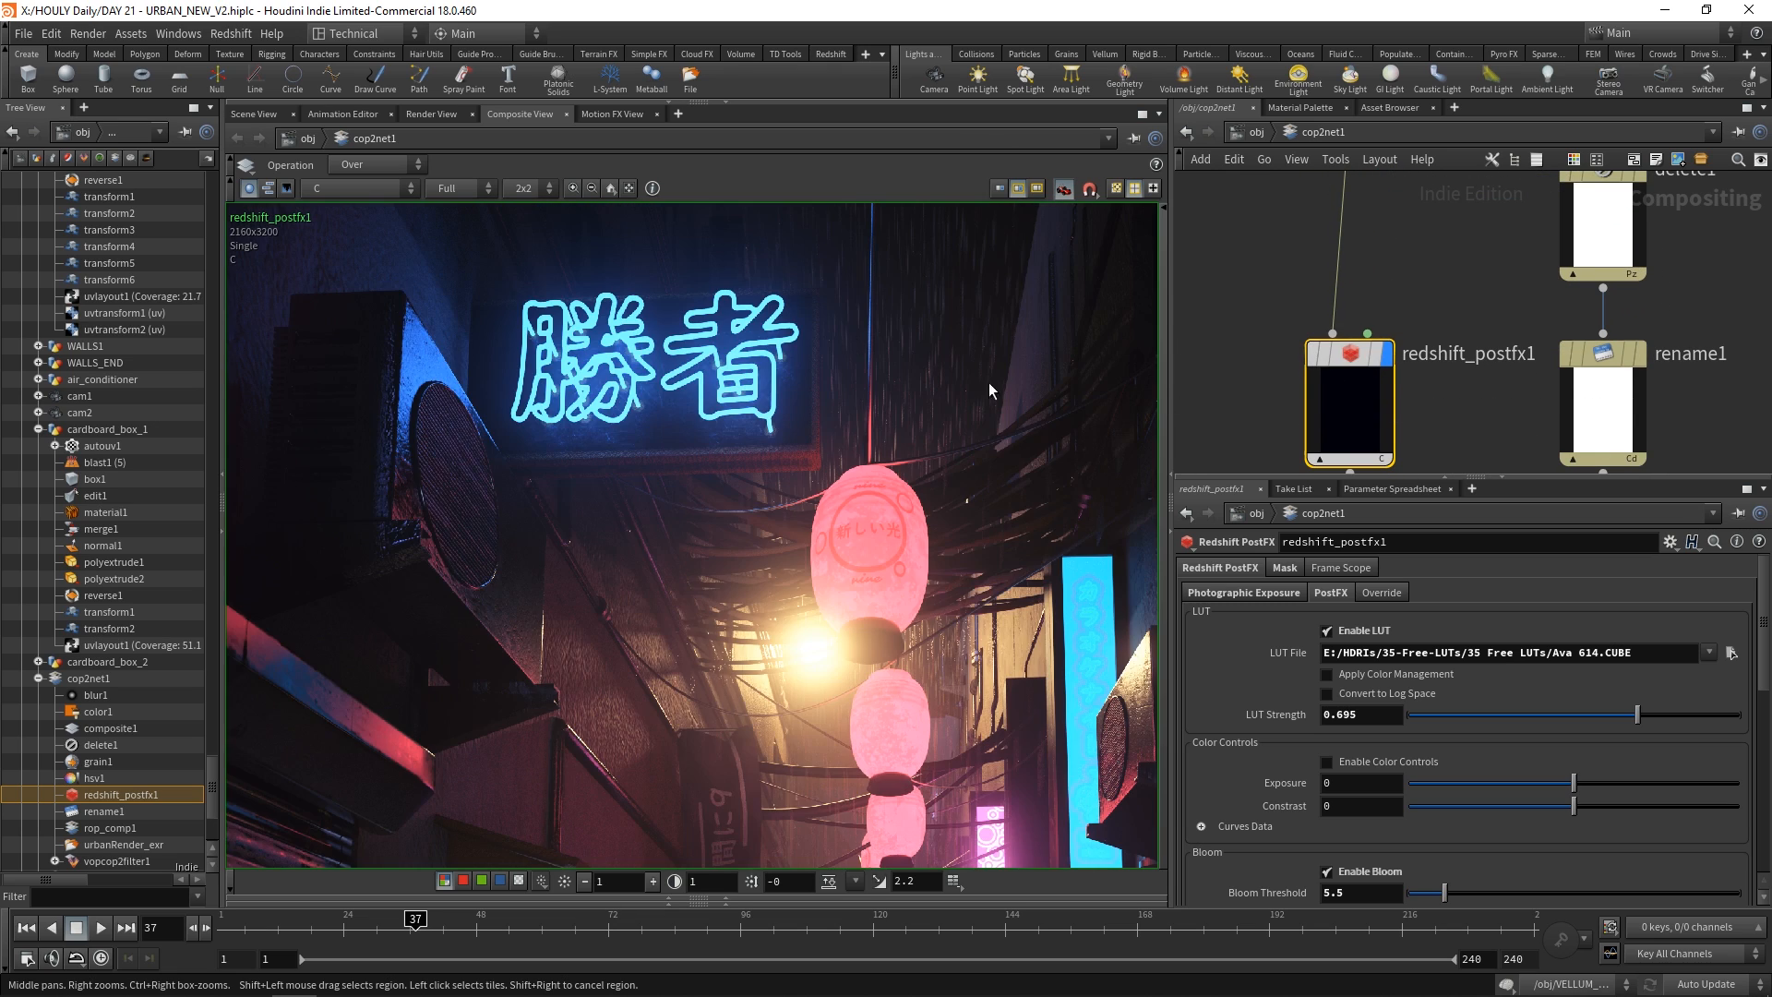
# Review the Photographic Exposure settings of redshift_postfx1 and examine their effect across the whole alley image.
pyautogui.click(1243, 592)
pyautogui.scroll(-4, 624, 420)
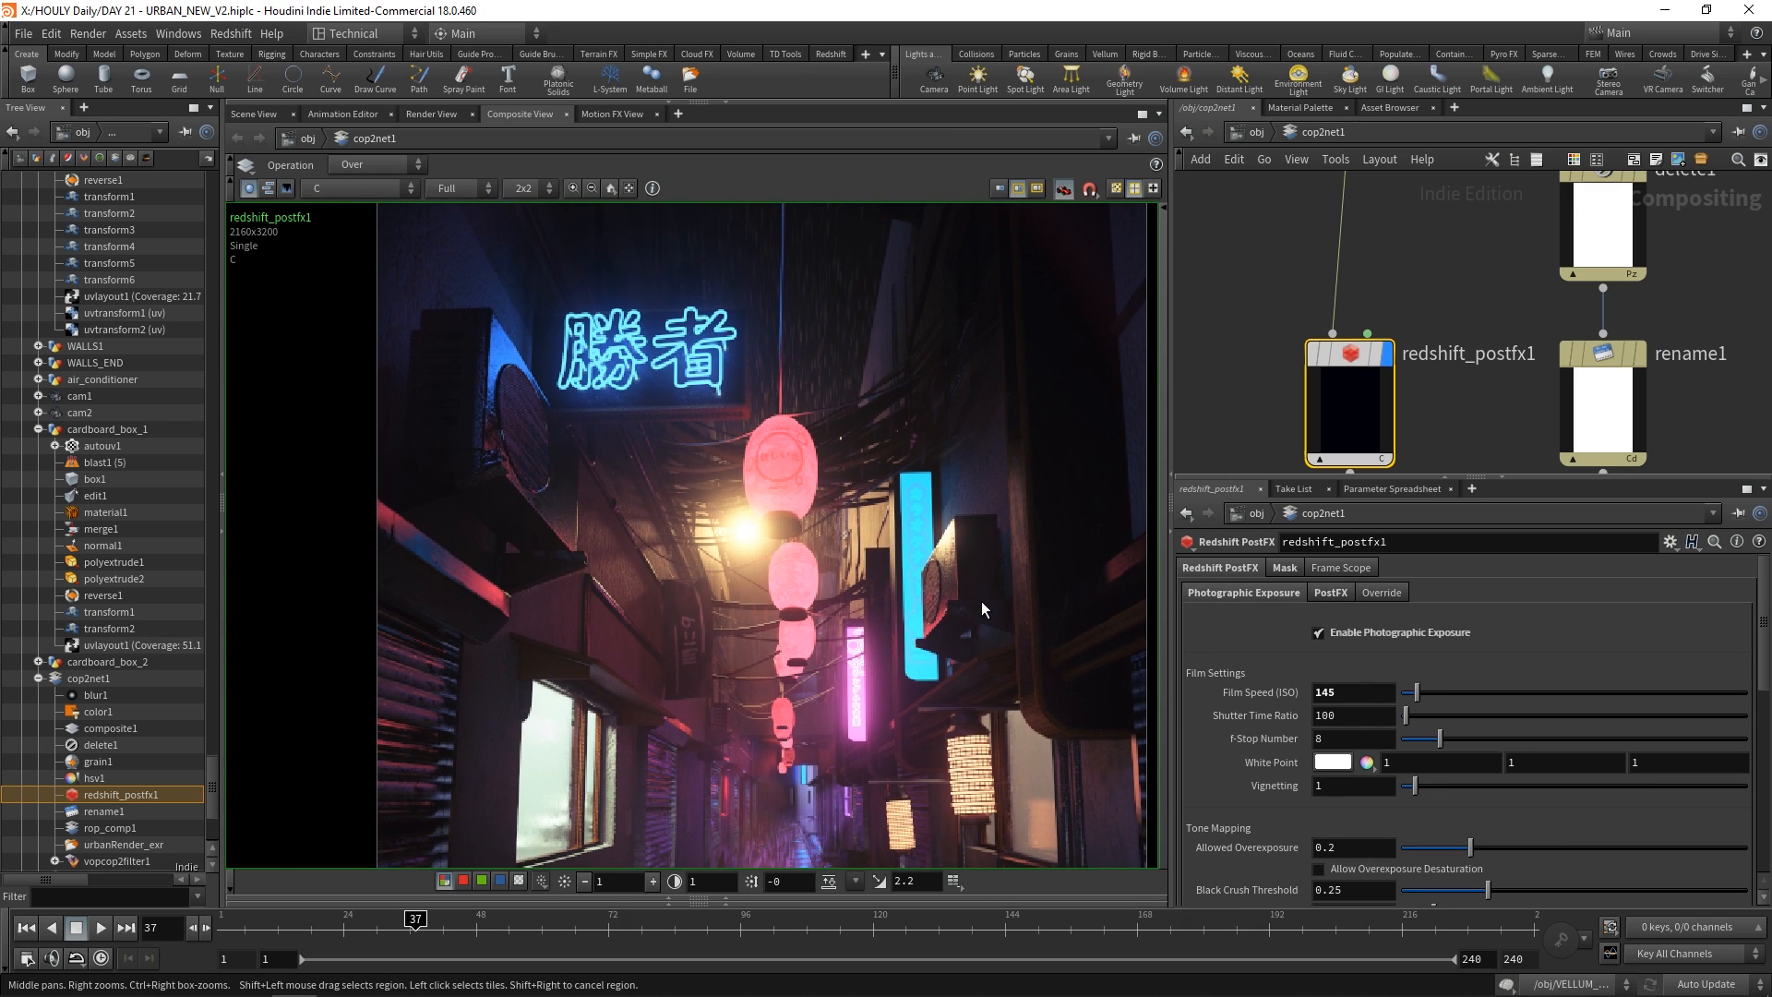
pyautogui.scroll(2, 805, 461)
pyautogui.moveTo(784, 514); pyautogui.dragTo(855, 490, button='middle')
pyautogui.scroll(-2, 835, 474)
pyautogui.scroll(-1, 855, 490)
pyautogui.scroll(1, 845, 476)
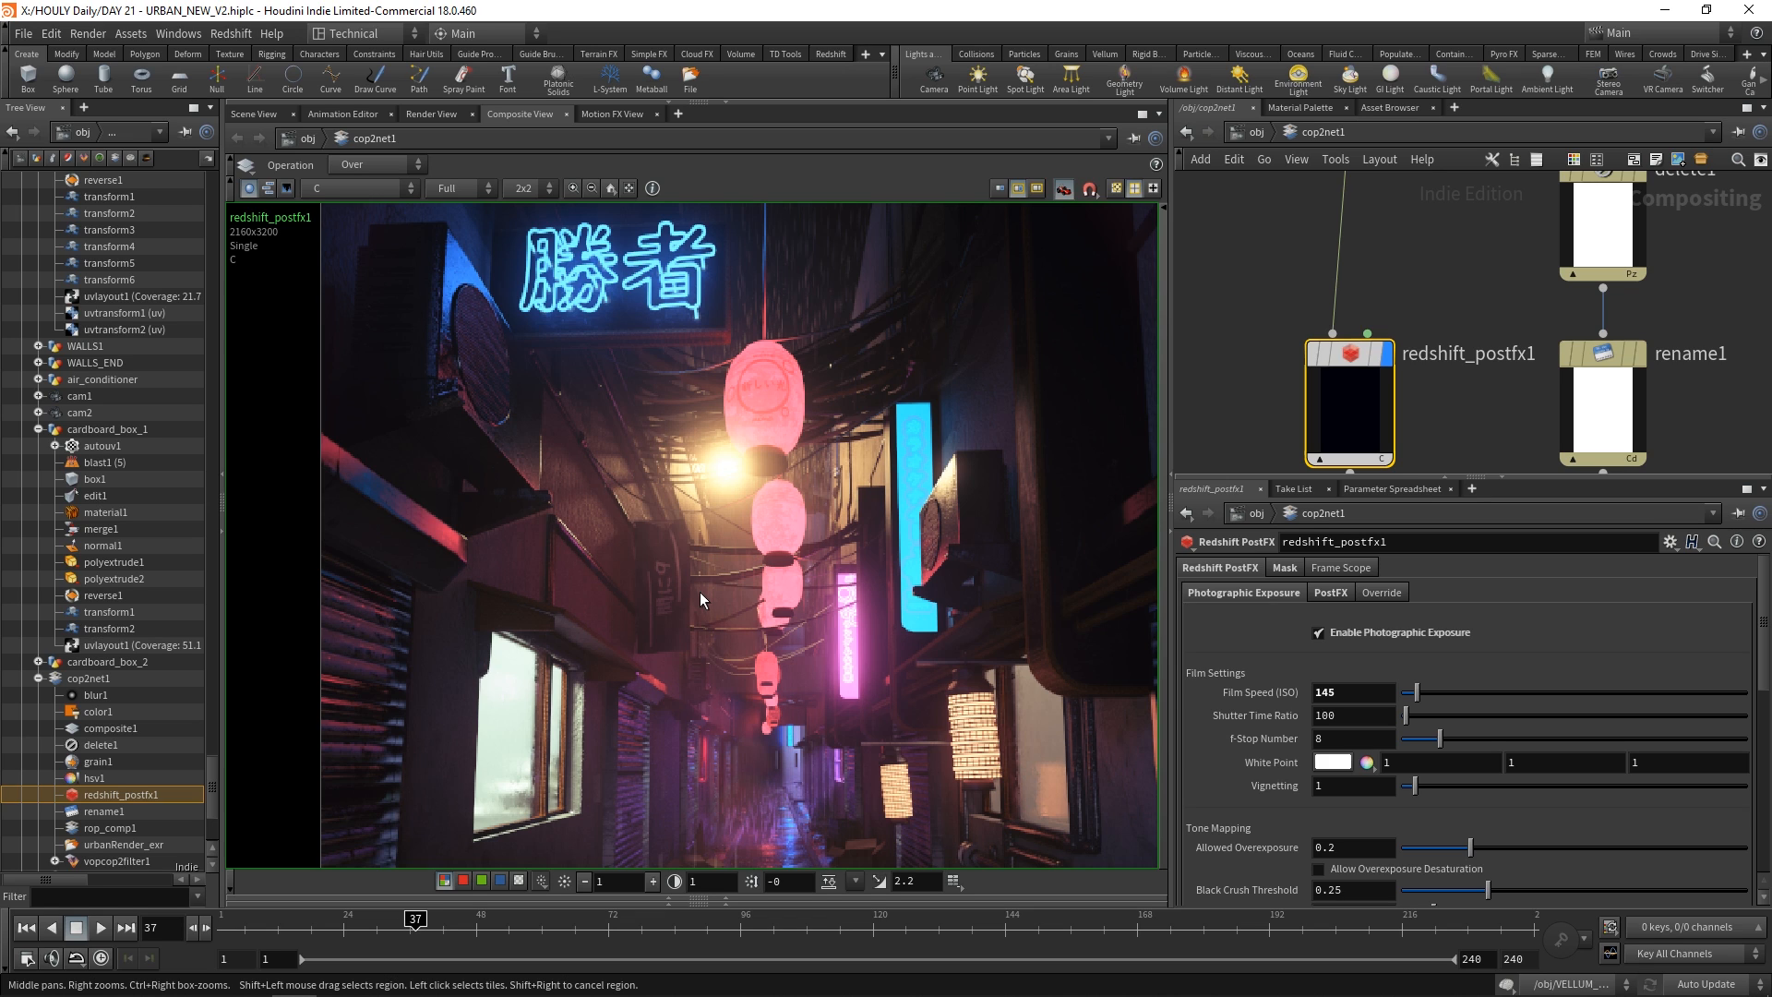
pyautogui.scroll(-2, 790, 591)
pyautogui.moveTo(792, 527); pyautogui.dragTo(798, 433, button='middle')
pyautogui.scroll(-1, 870, 558)
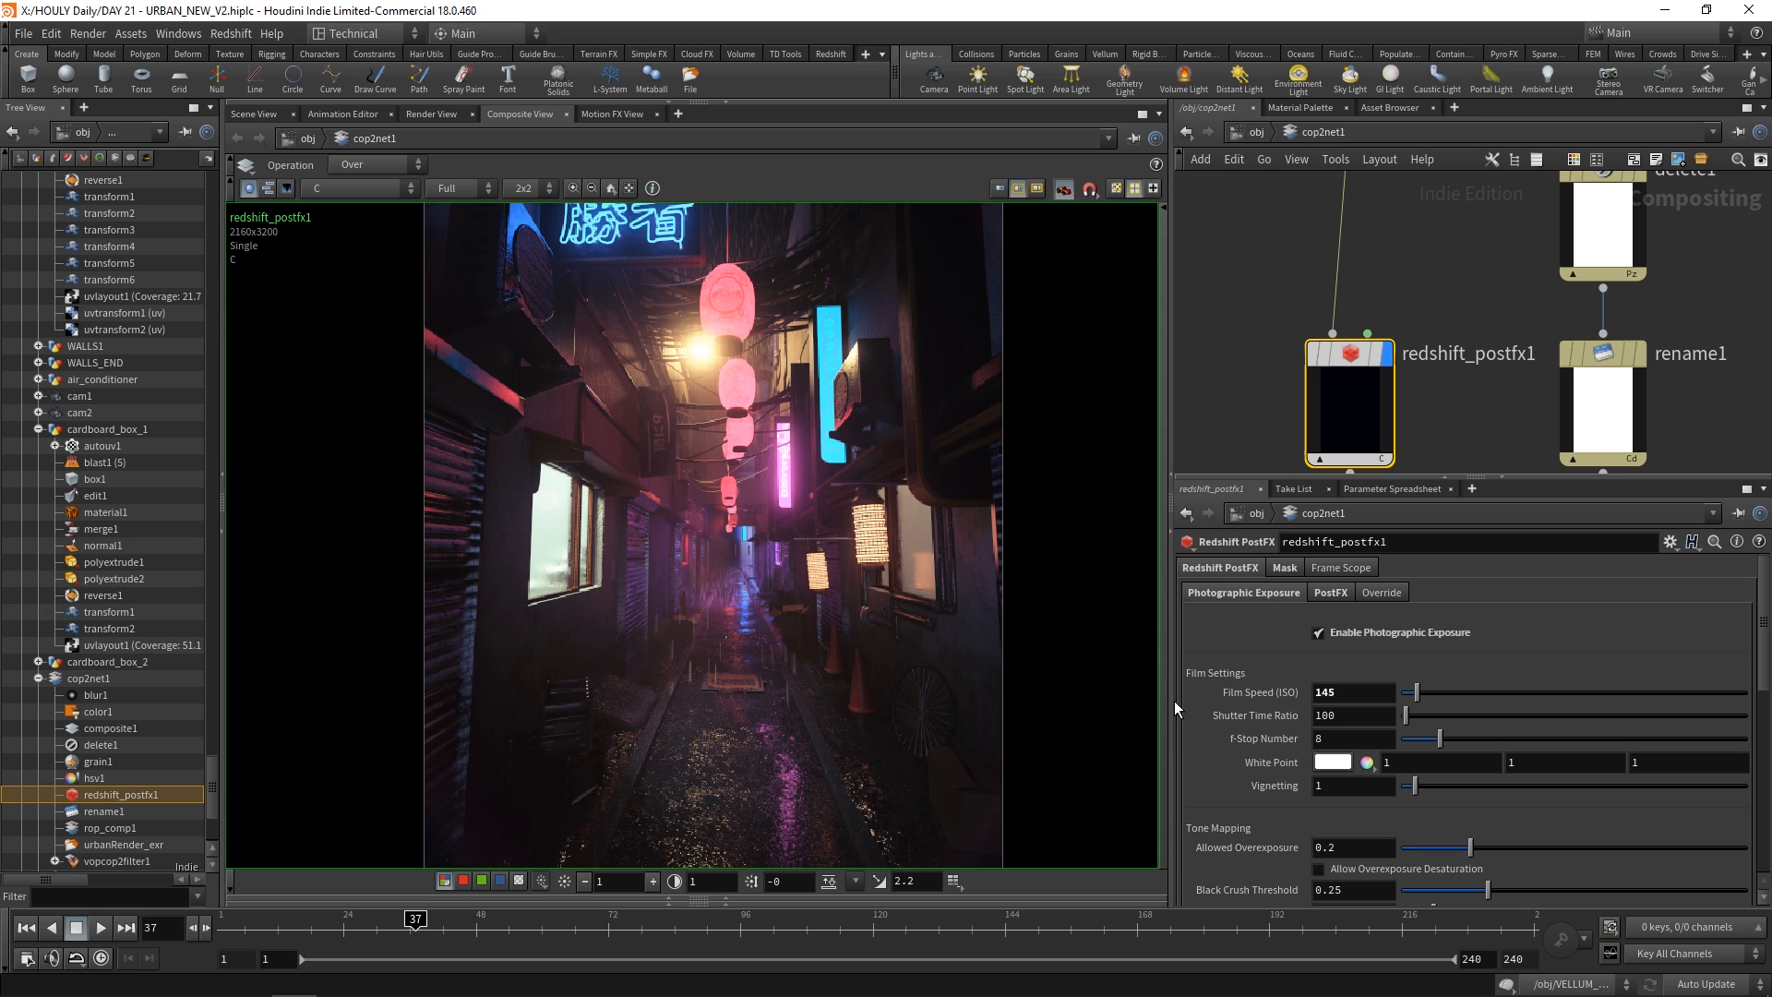
pyautogui.scroll(-1, 978, 679)
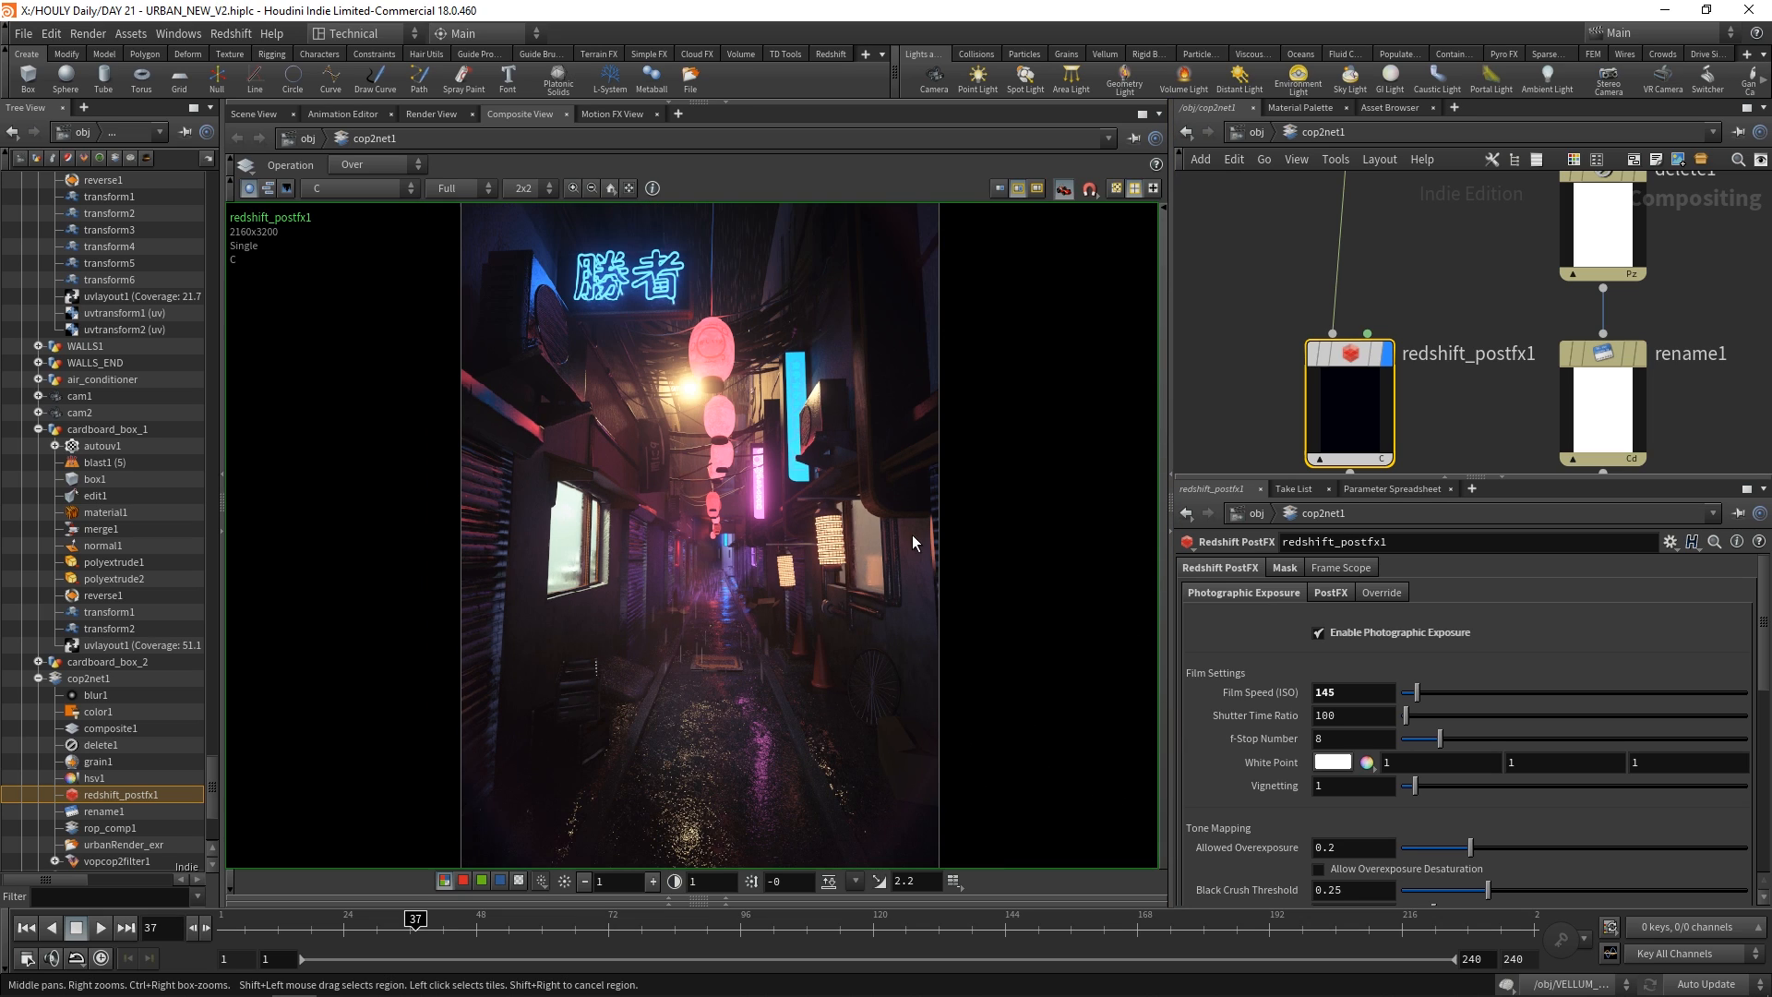
# Review the LUT, Bloom and Flare settings of redshift_postfx1 and their effect on the full alley image.
pyautogui.scroll(1, 552, 364)
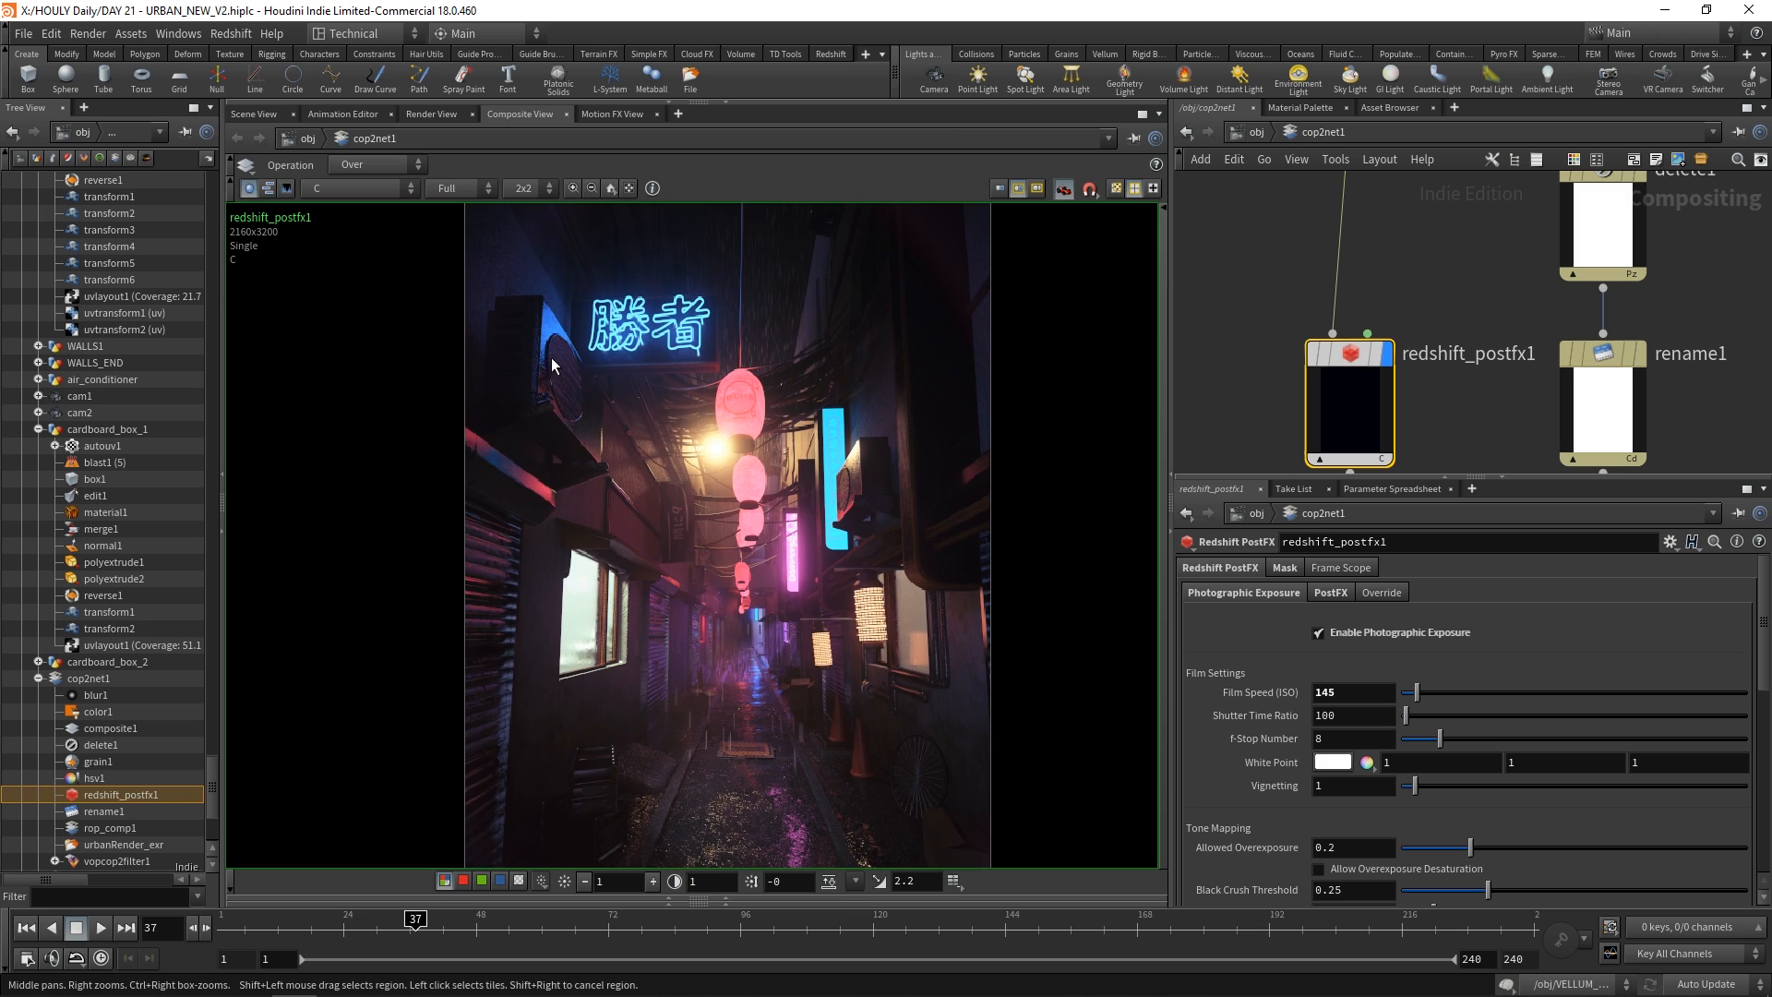
pyautogui.scroll(2, 917, 788)
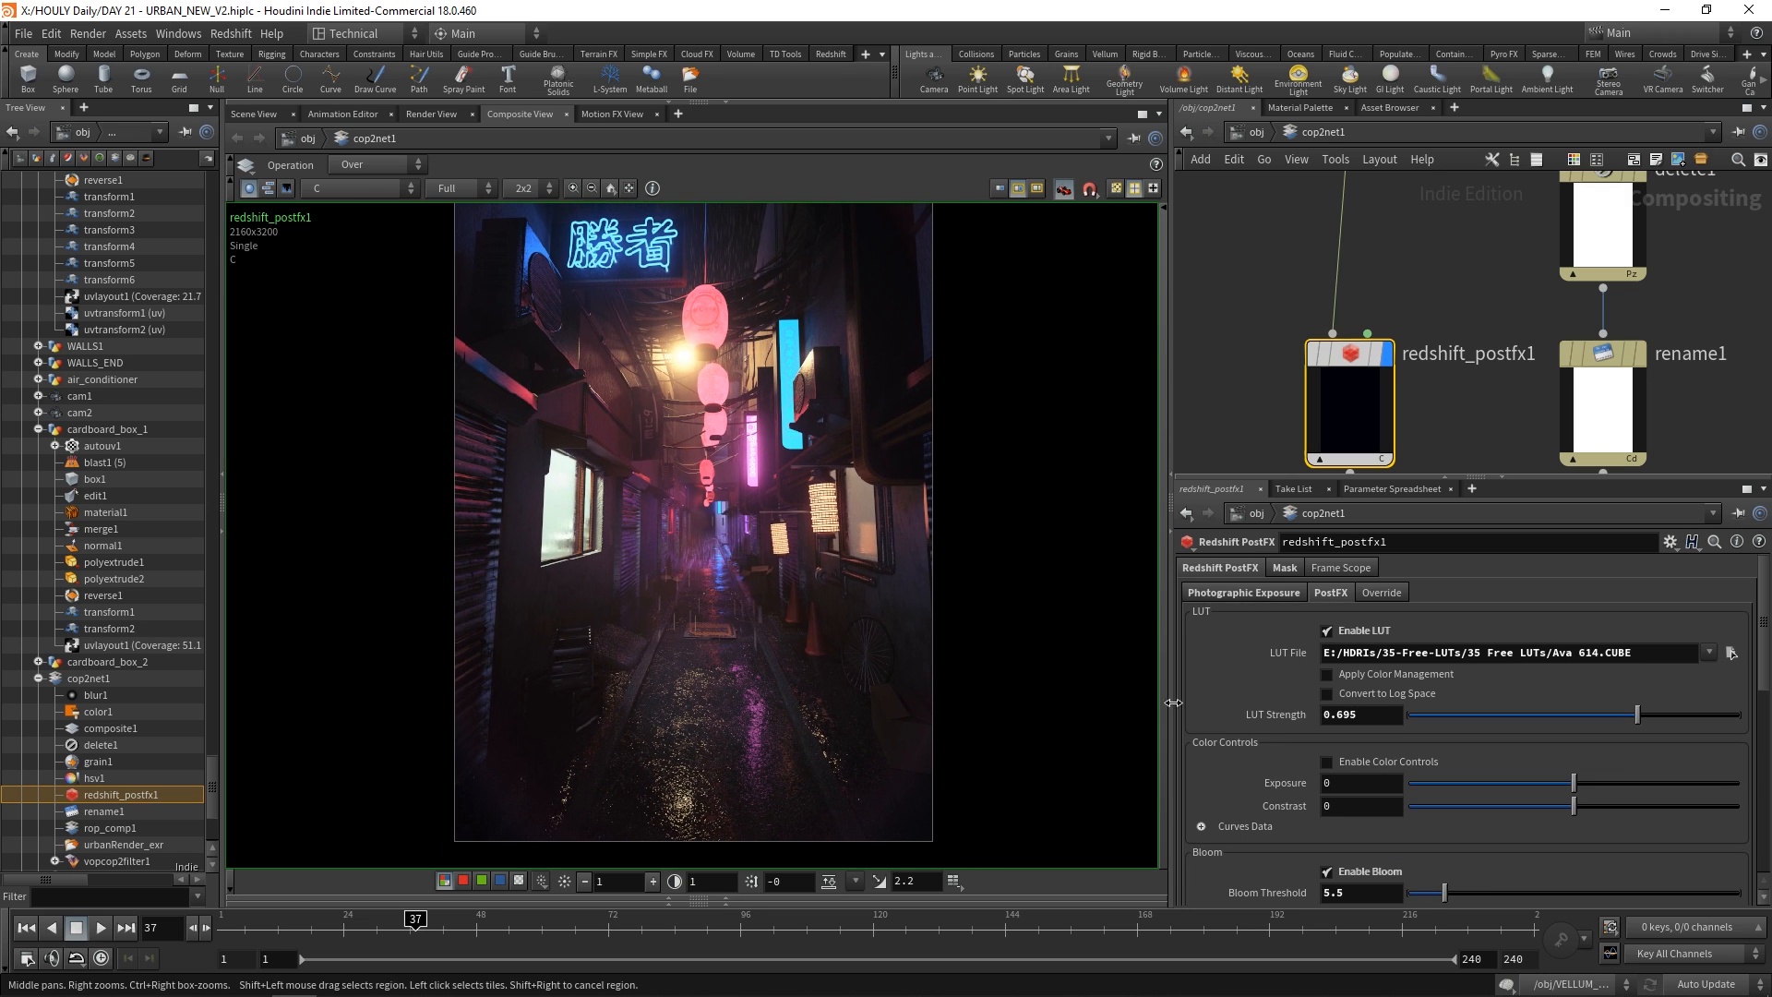
pyautogui.scroll(-4, 1477, 720)
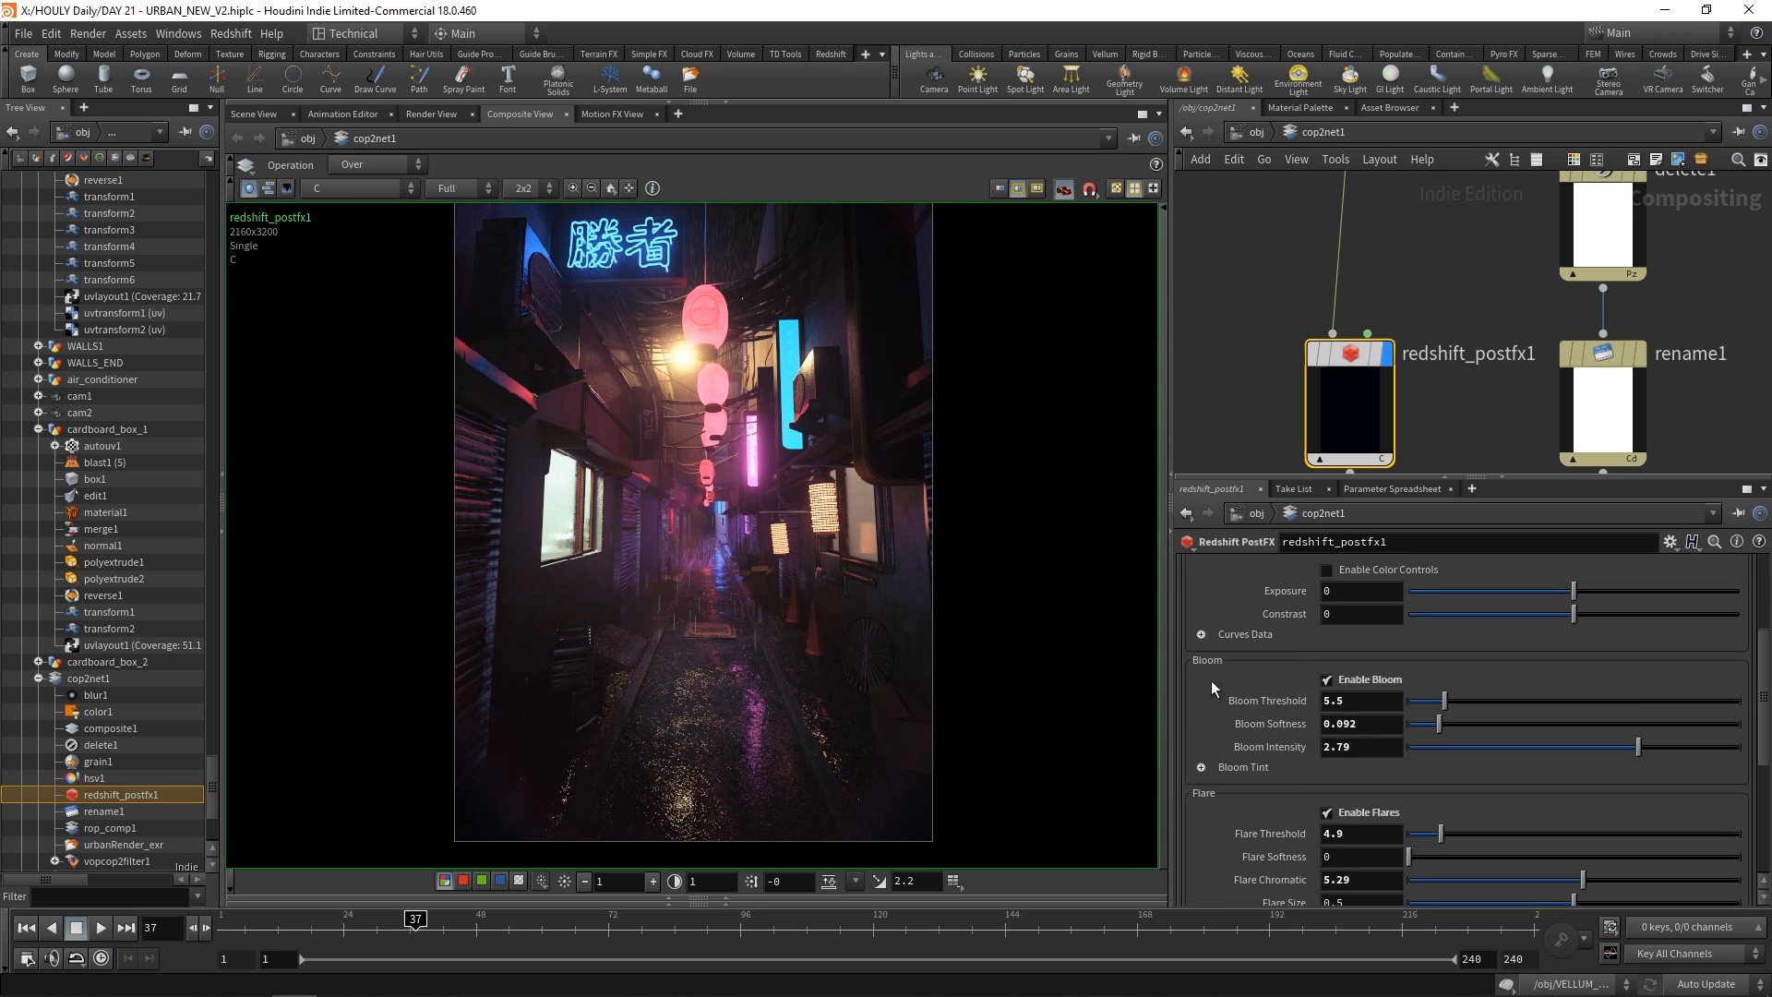
pyautogui.scroll(5, 691, 443)
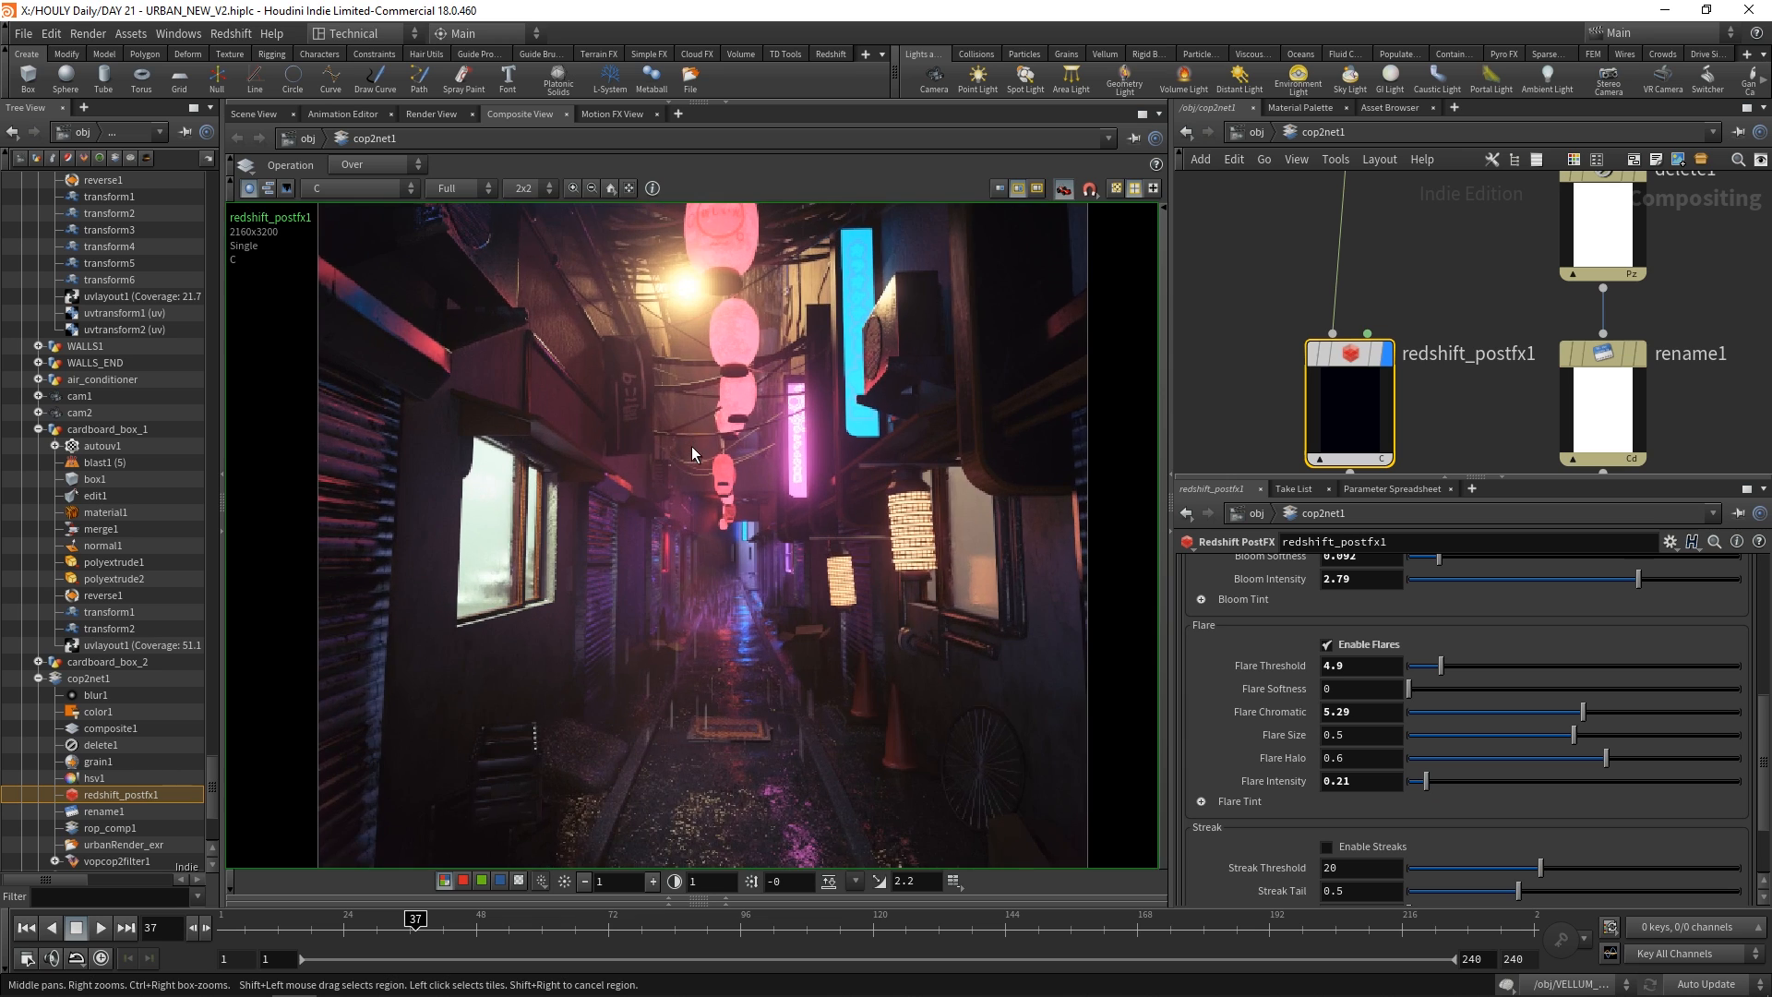
pyautogui.scroll(-5, 685, 544)
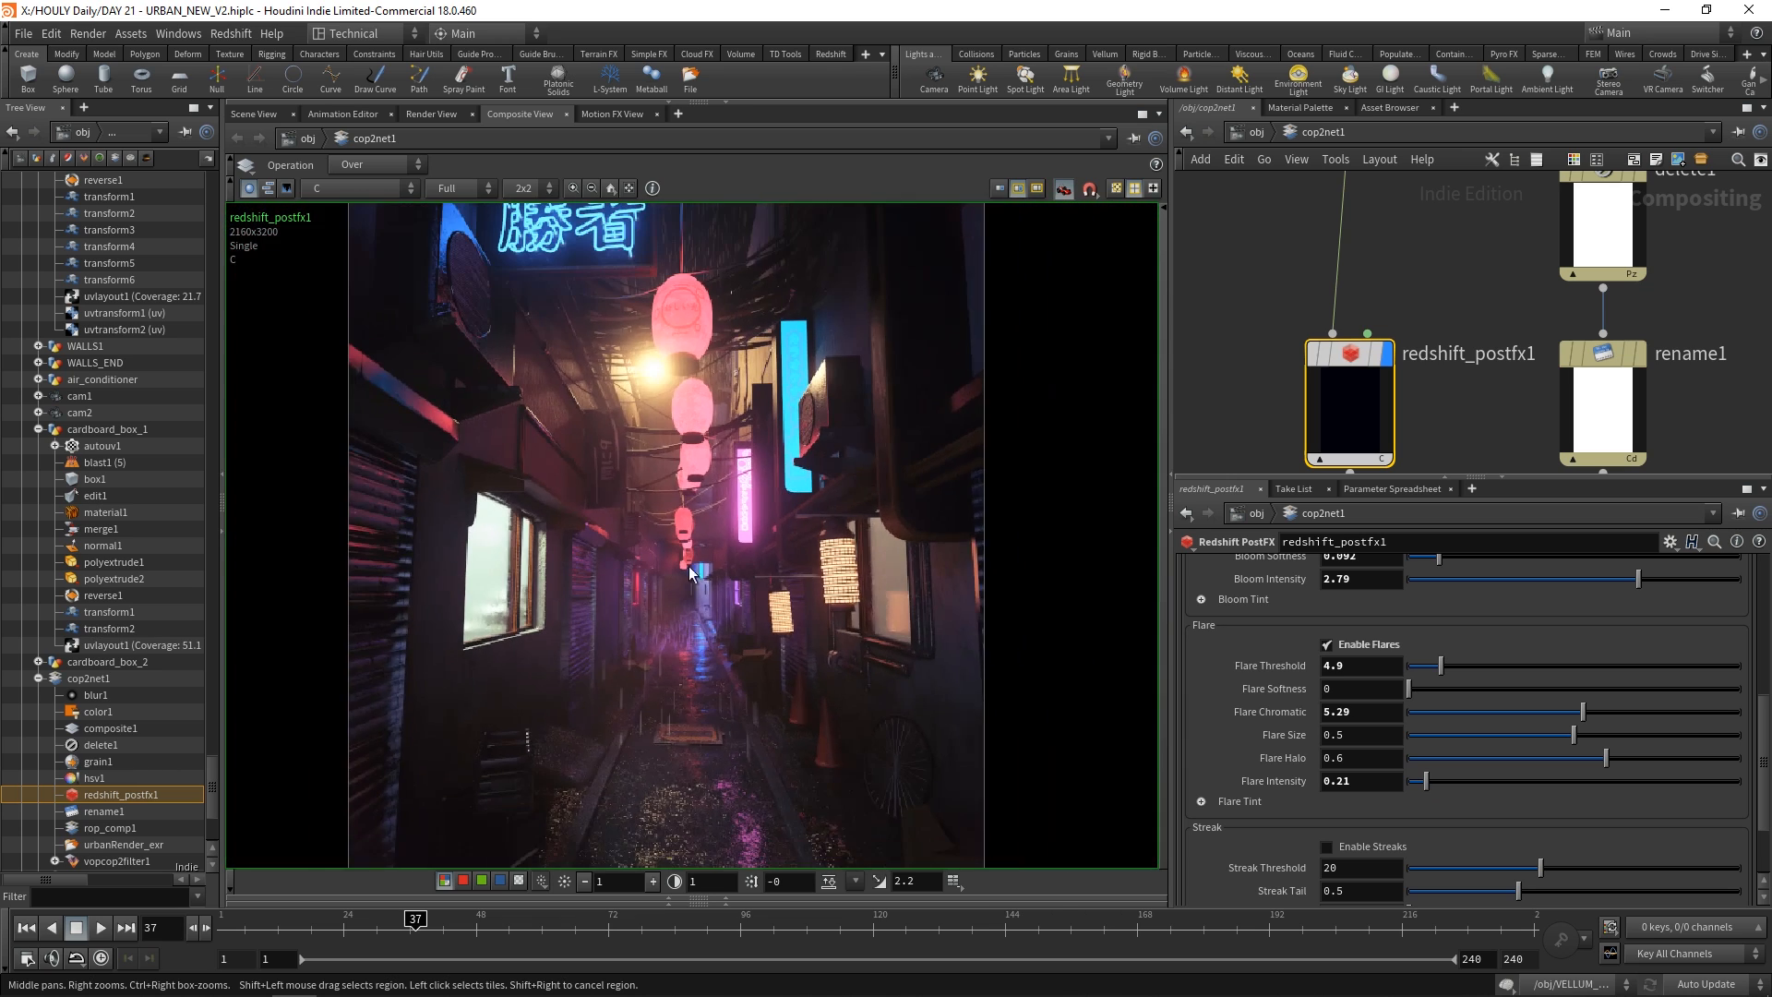
pyautogui.scroll(1, 714, 523)
pyautogui.scroll(2, 734, 483)
pyautogui.moveTo(752, 503)
pyautogui.mouseDown(button='middle')
pyautogui.moveTo(670, 432)
pyautogui.moveTo(744, 539)
pyautogui.moveTo(725, 525)
pyautogui.mouseUp(button='middle')
pyautogui.scroll(-2, 725, 524)
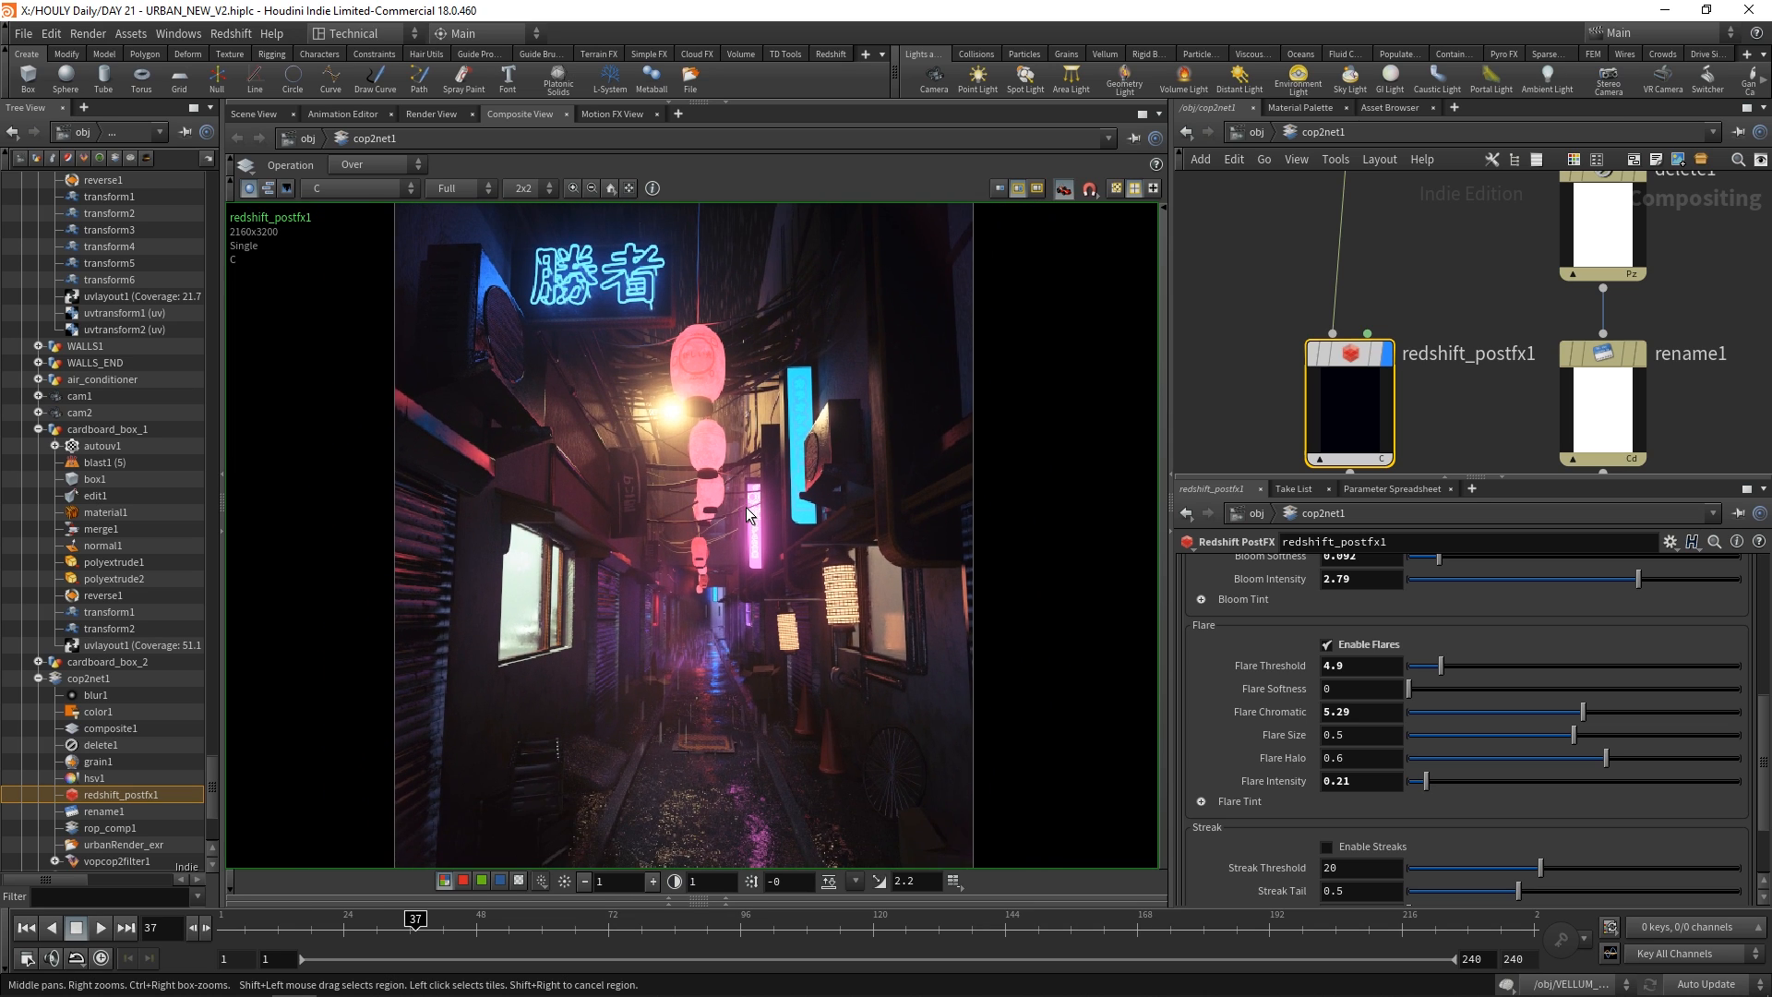
pyautogui.scroll(-2, 725, 524)
pyautogui.scroll(1, 746, 479)
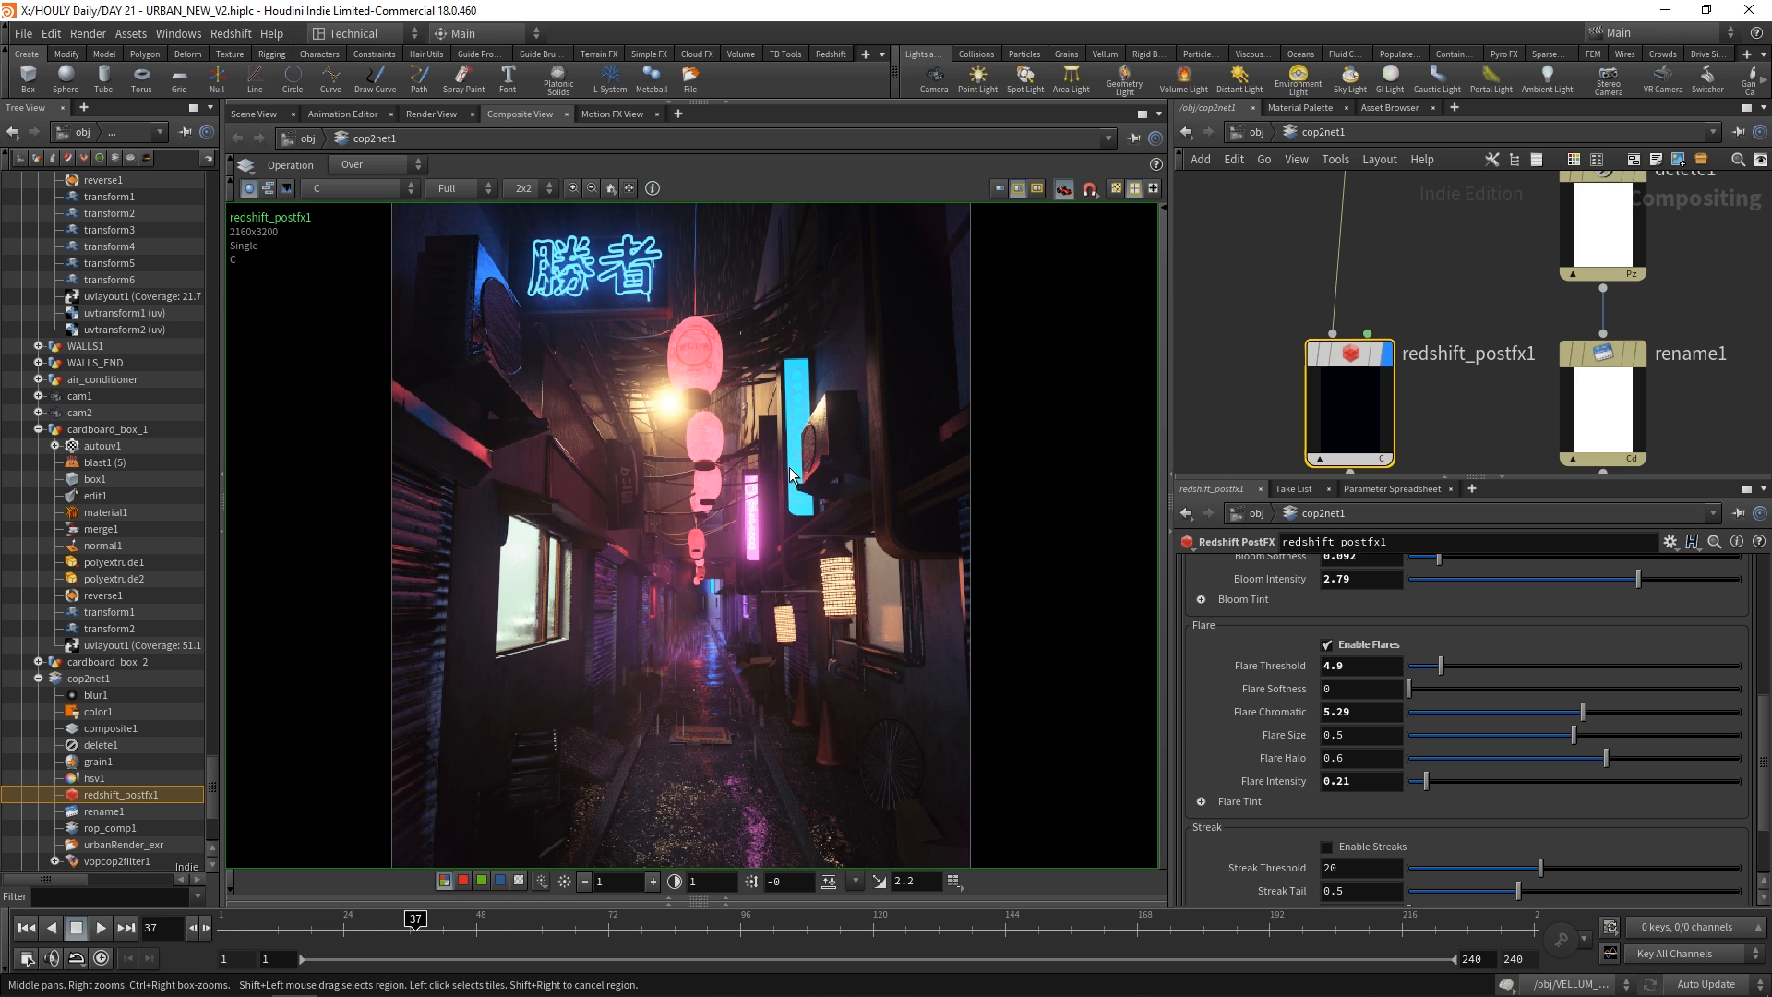
# Examine the glow on the pink and cyan vertical signs and the foremost hanging lantern up close.
pyautogui.scroll(7, 765, 486)
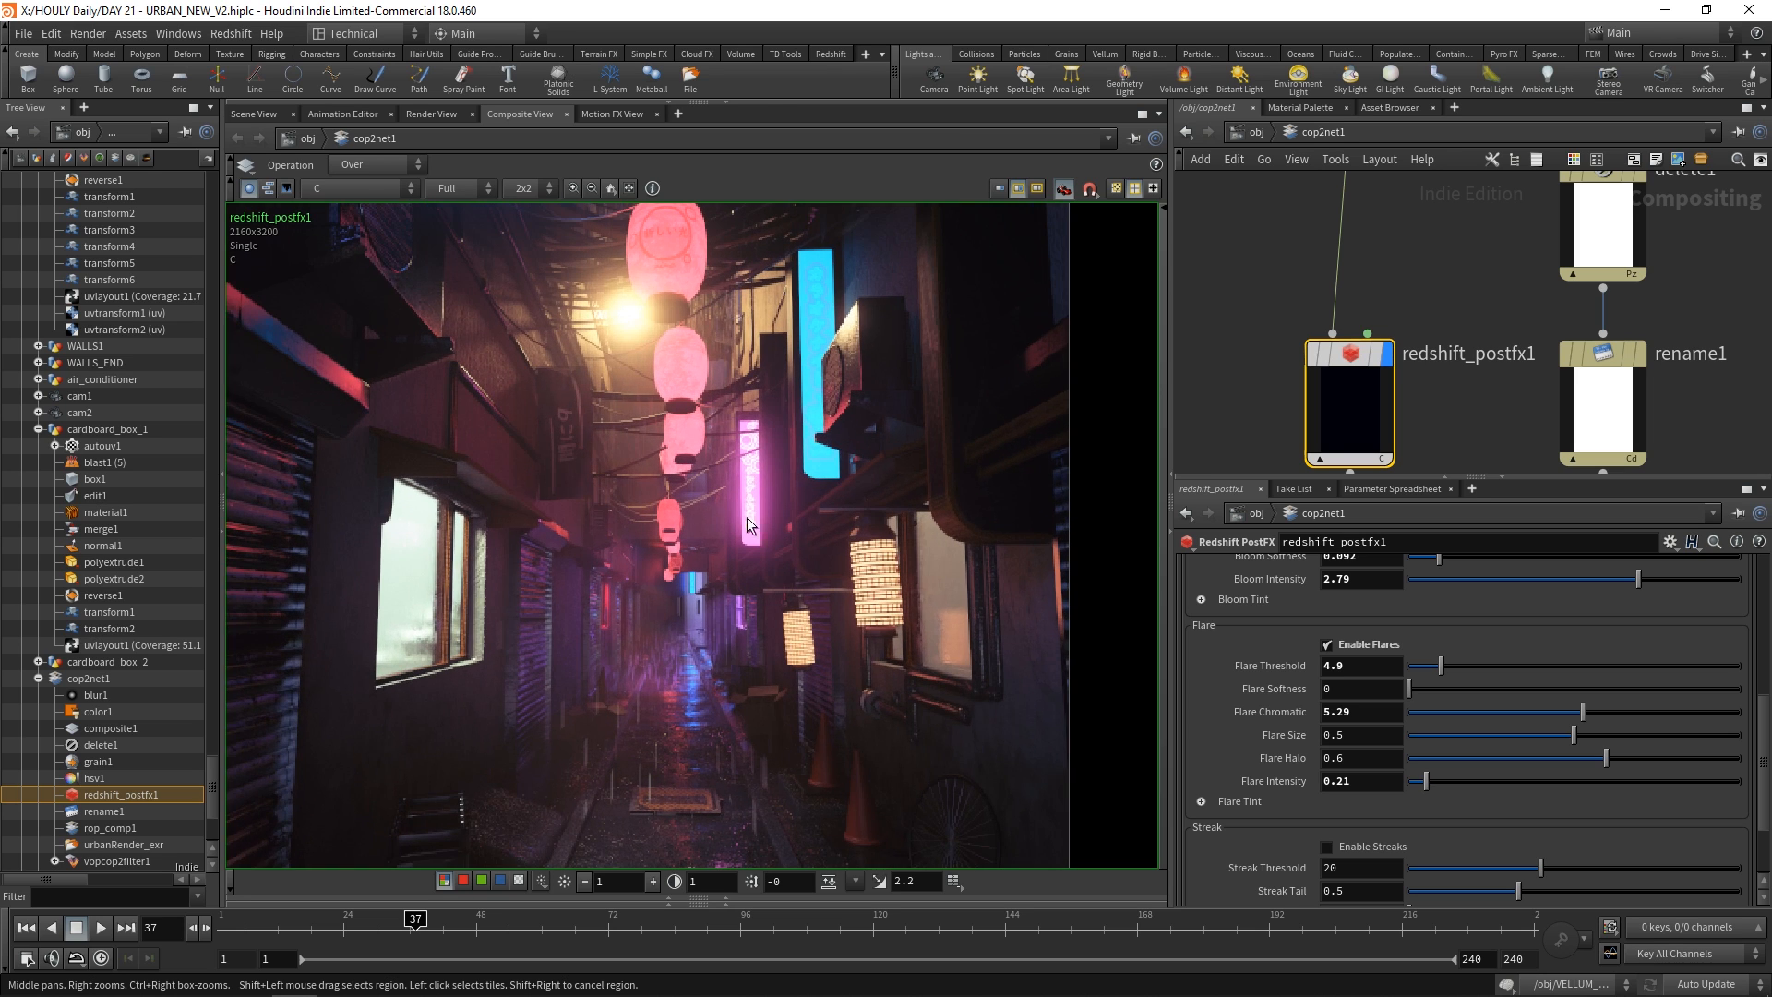
pyautogui.scroll(2, 766, 486)
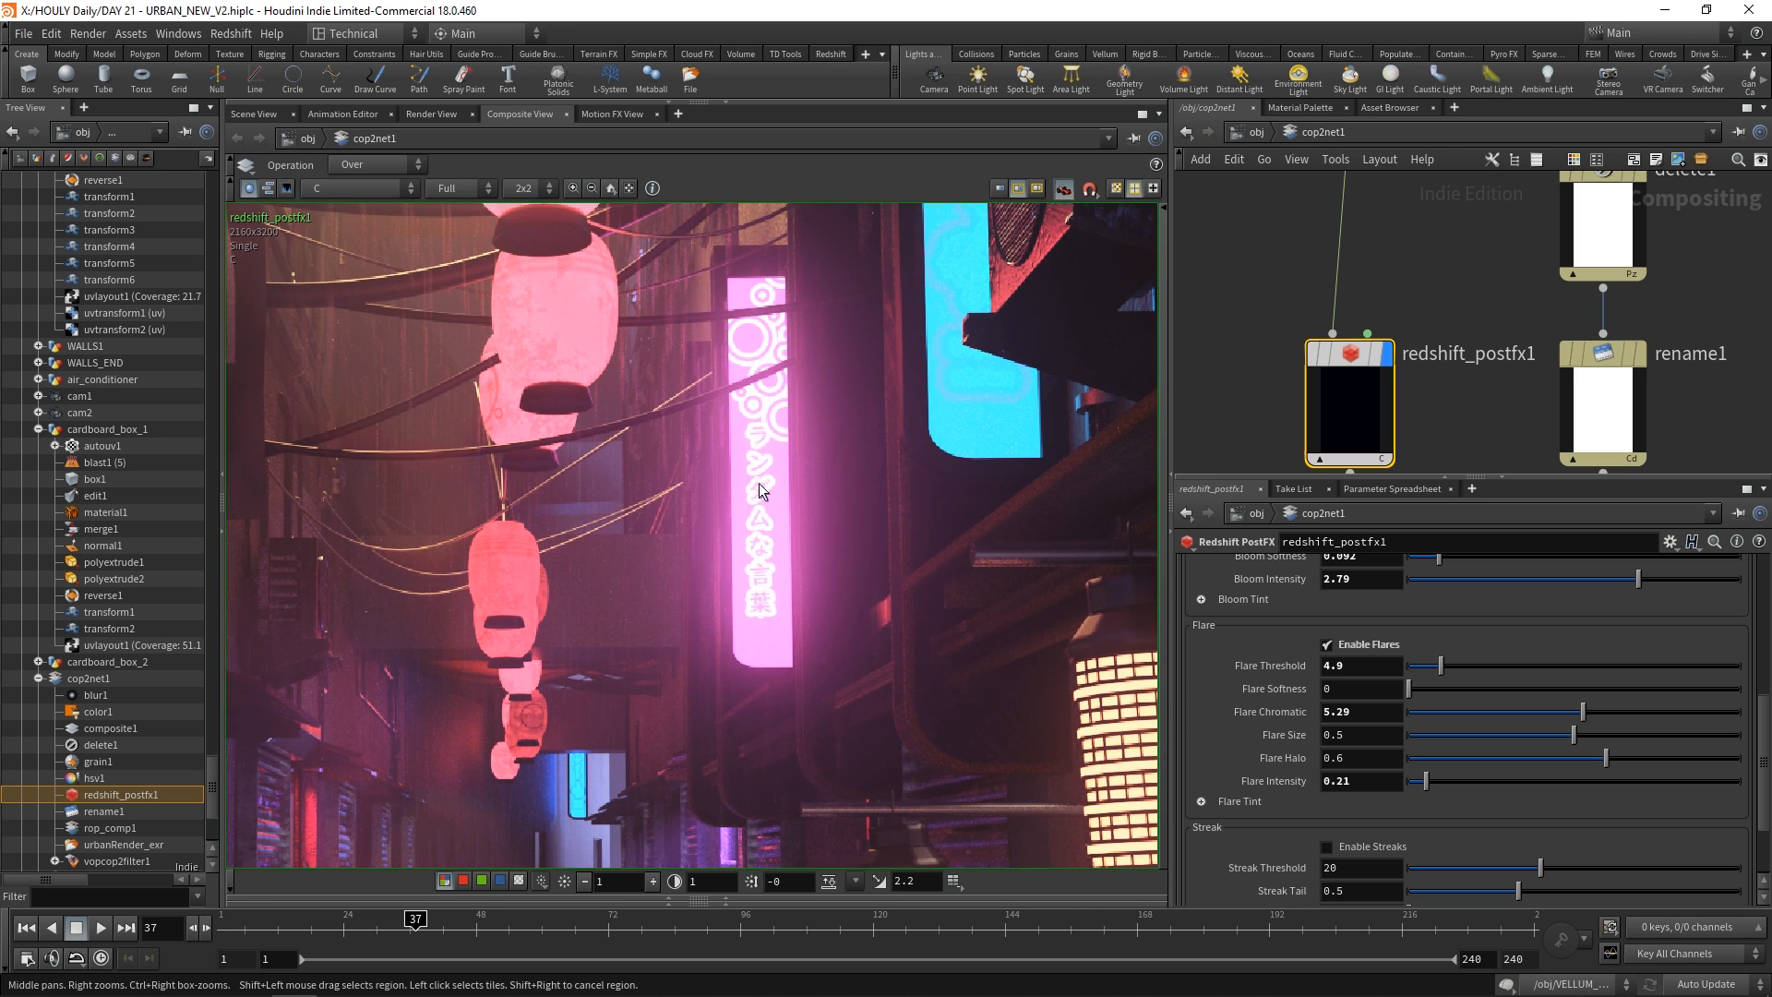
pyautogui.scroll(2, 752, 554)
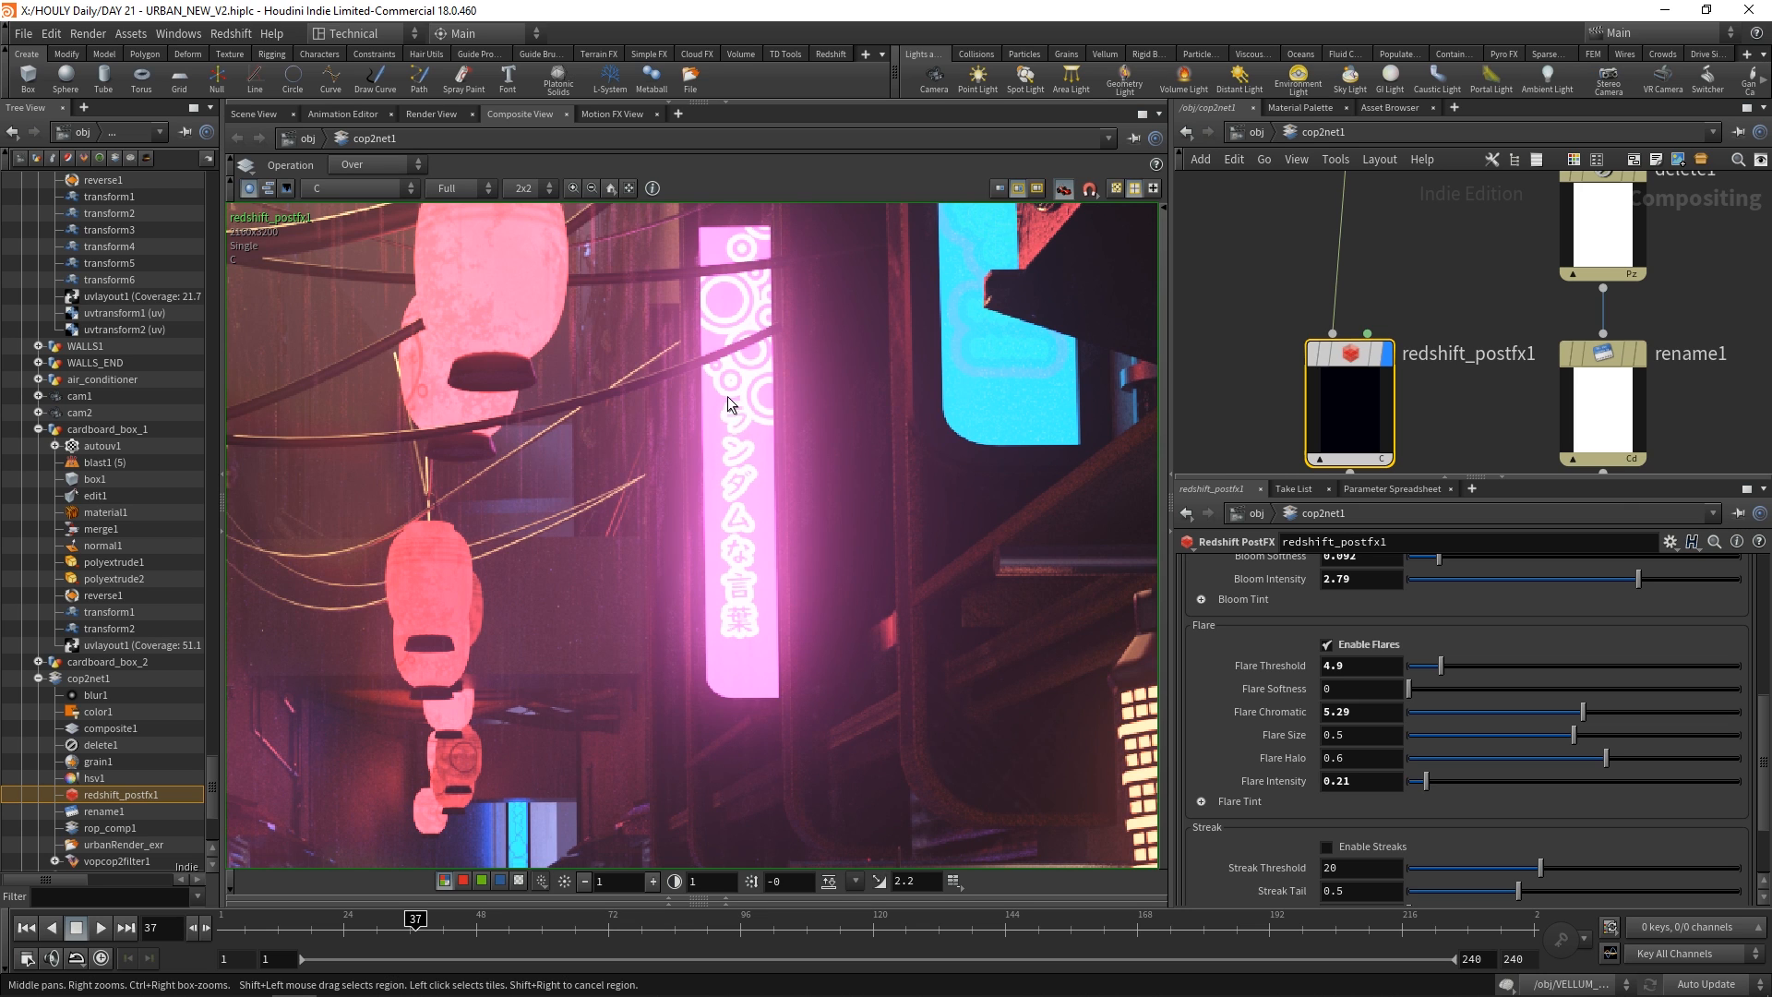
pyautogui.scroll(-2, 816, 618)
pyautogui.moveTo(906, 553); pyautogui.dragTo(749, 860, button='middle')
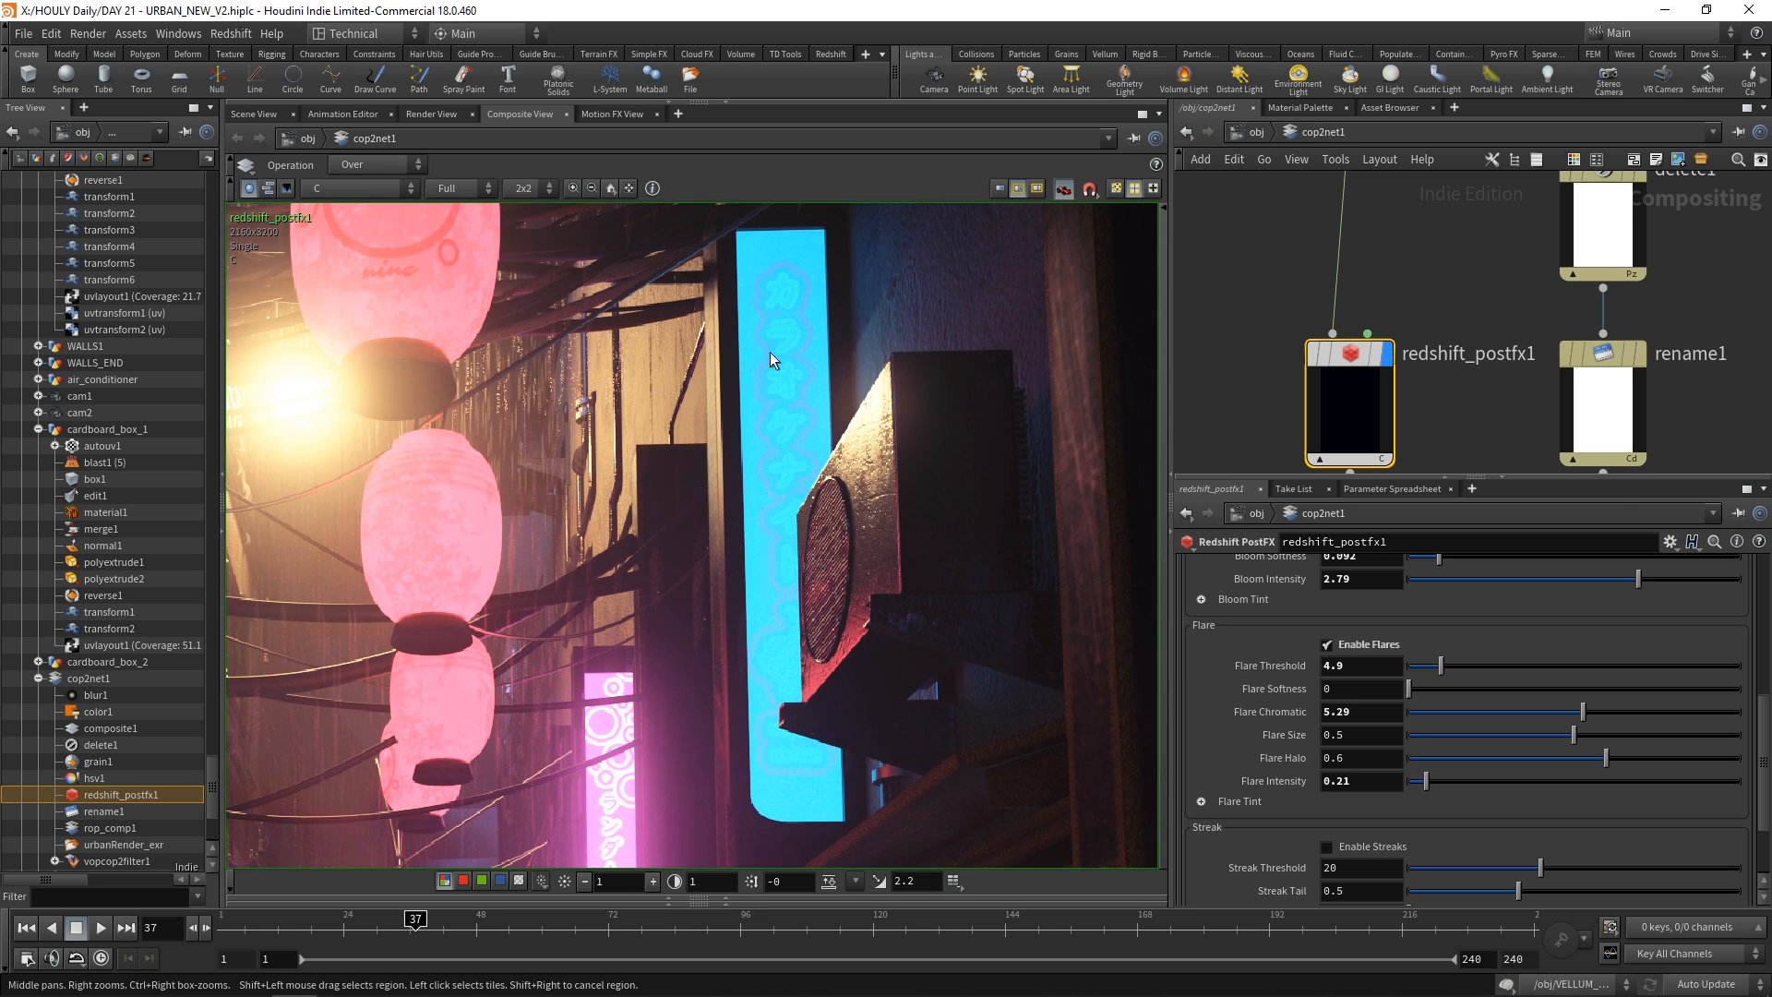
pyautogui.scroll(-2, 637, 609)
pyautogui.moveTo(566, 550); pyautogui.dragTo(798, 609, button='middle')
pyautogui.scroll(4, 656, 406)
pyautogui.moveTo(661, 423); pyautogui.dragTo(663, 501, button='middle')
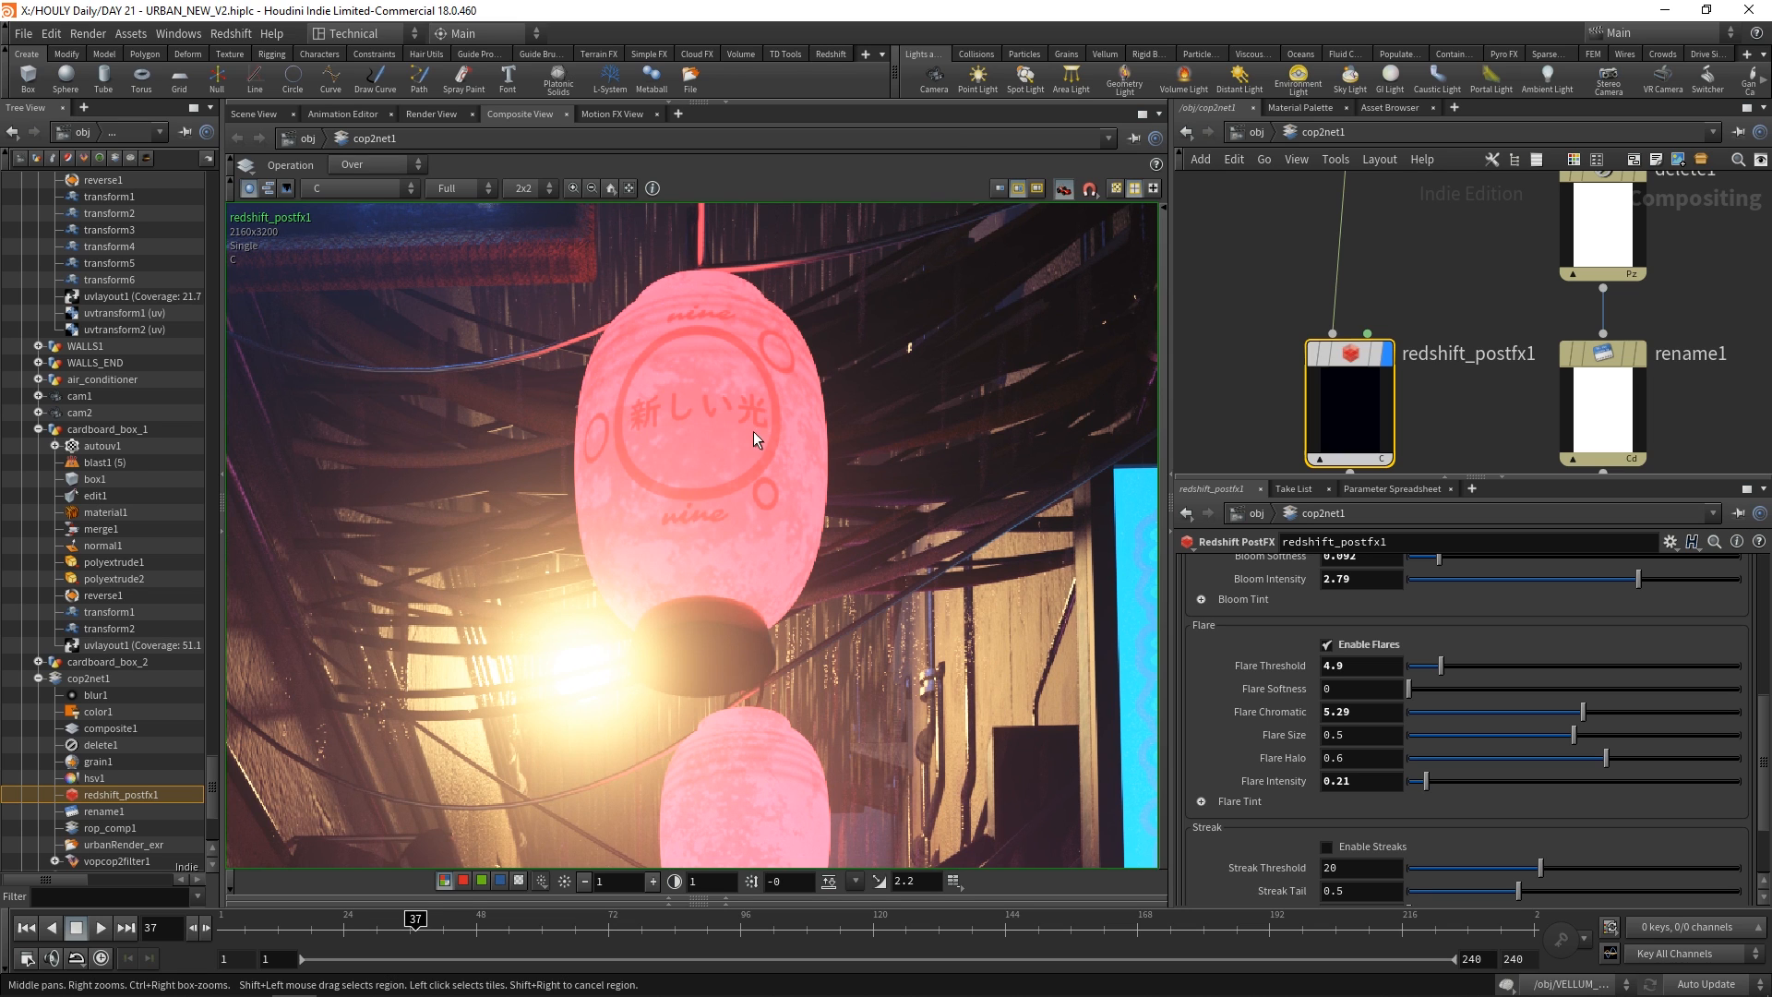
# Inspect the blue neon sign with its neighbouring air conditioner and the hanging banner above the window.
pyautogui.scroll(-3, 607, 437)
pyautogui.moveTo(607, 437); pyautogui.dragTo(844, 535, button='middle')
pyautogui.scroll(2, 696, 453)
pyautogui.moveTo(696, 453); pyautogui.dragTo(847, 546, button='middle')
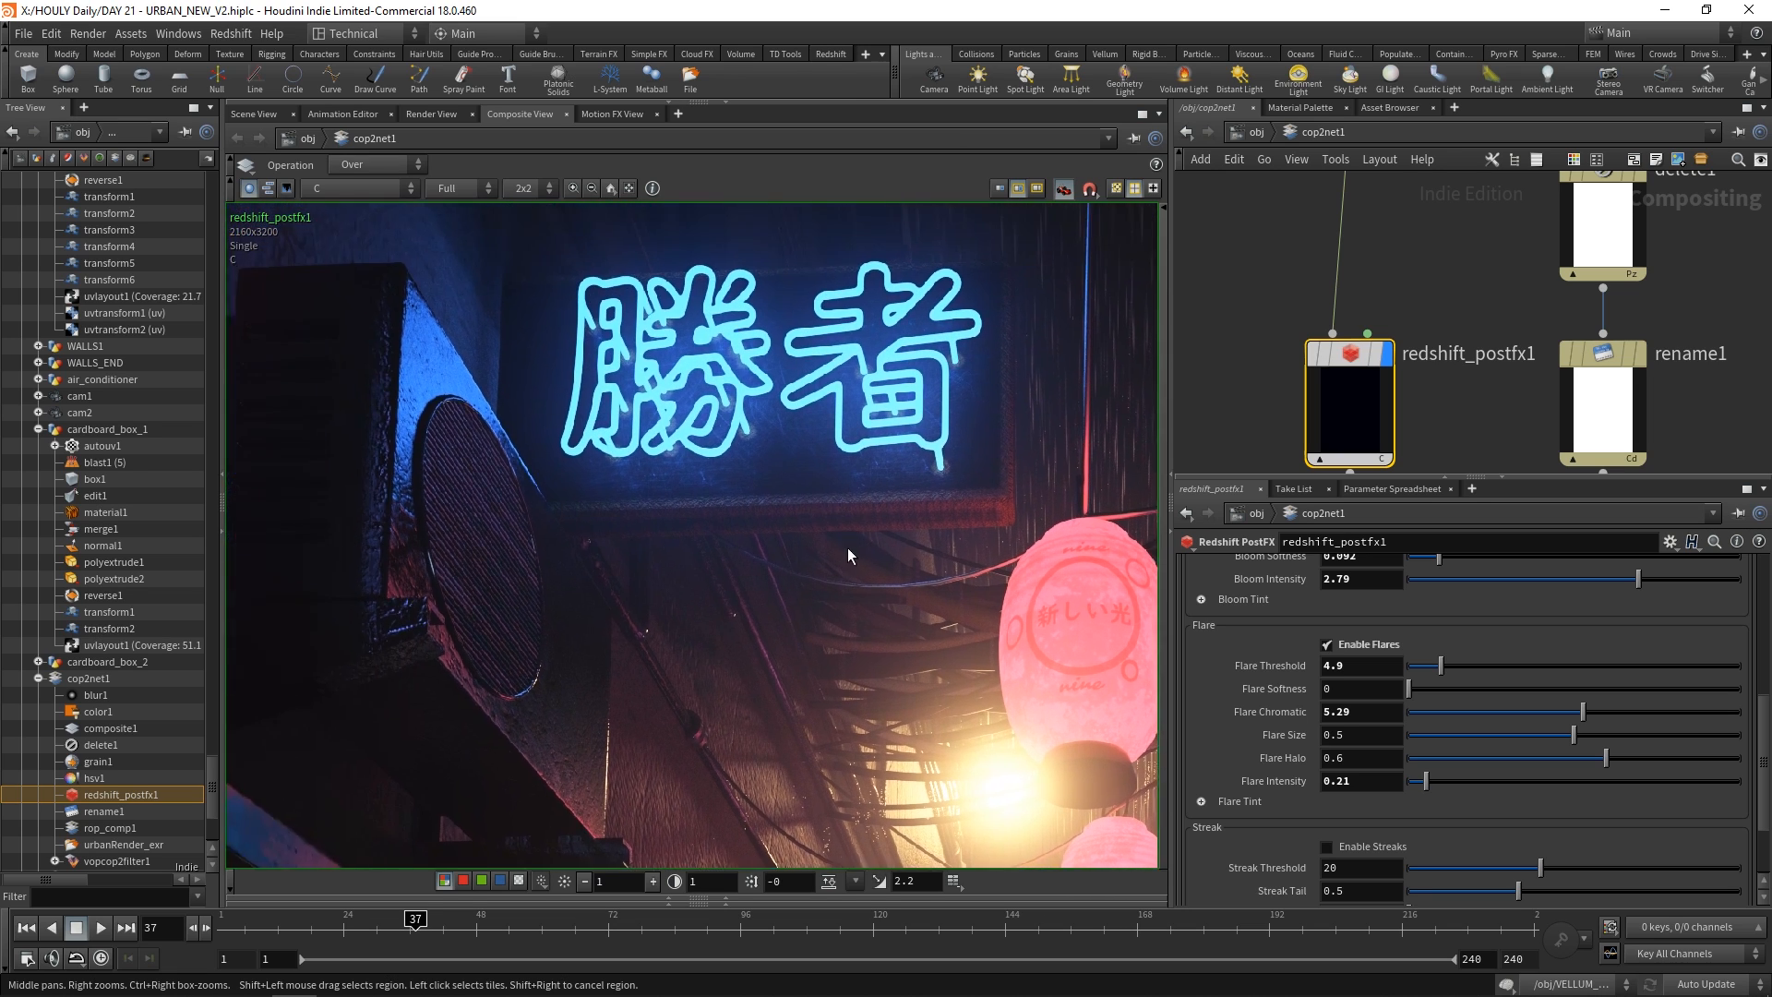
pyautogui.scroll(-2, 822, 628)
pyautogui.moveTo(771, 830); pyautogui.dragTo(794, 495, button='middle')
pyautogui.scroll(2, 793, 494)
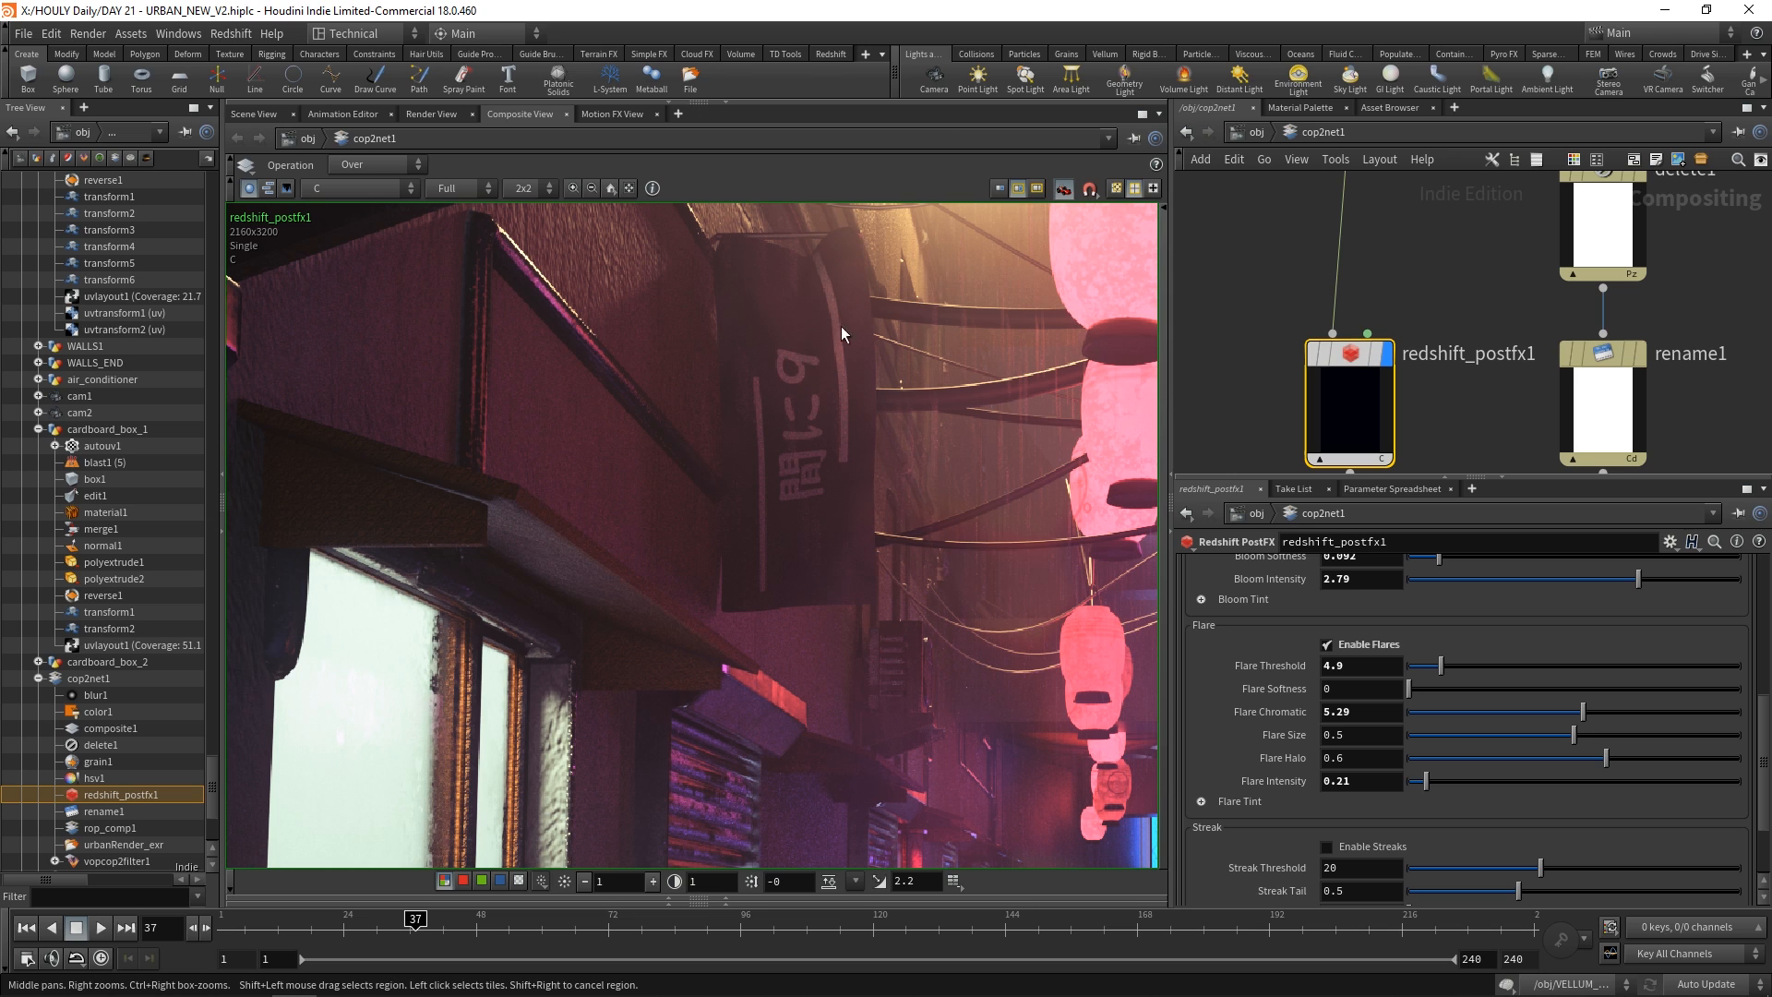
pyautogui.scroll(-3, 710, 489)
pyautogui.moveTo(711, 489); pyautogui.dragTo(800, 585, button='middle')
pyautogui.moveTo(797, 509); pyautogui.dragTo(798, 616, button='middle')
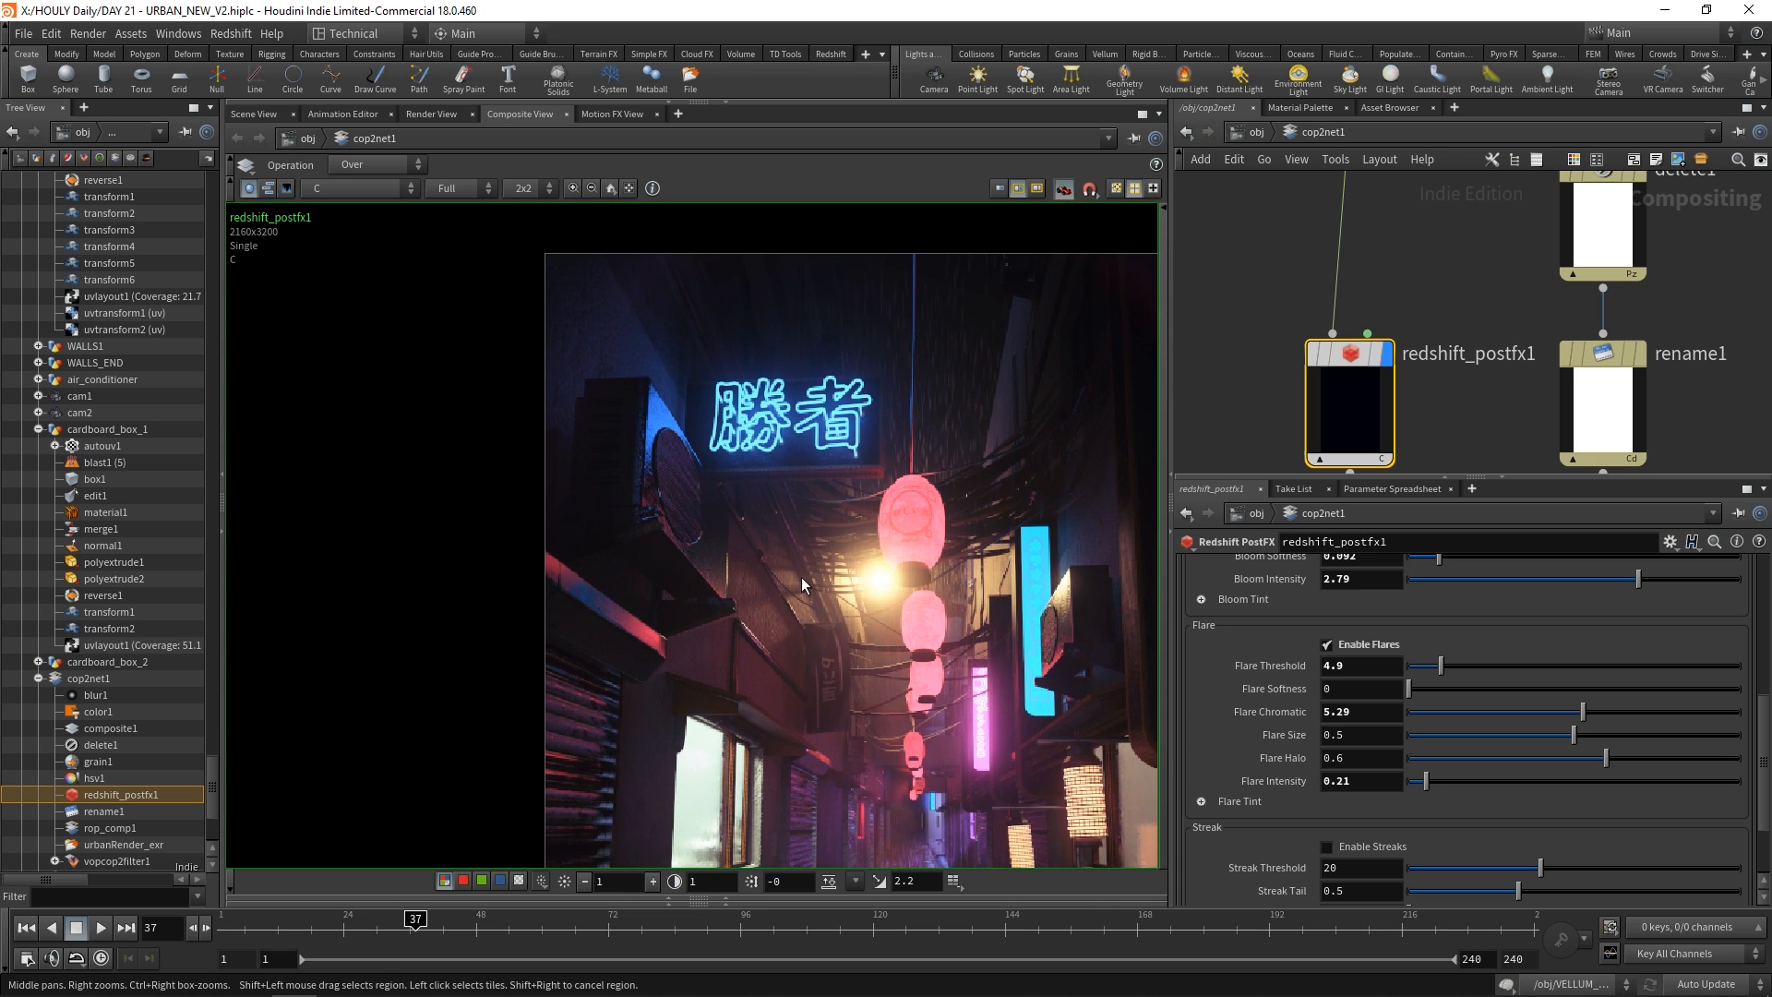
pyautogui.moveTo(882, 434); pyautogui.dragTo(732, 359, button='middle')
pyautogui.scroll(4, 588, 387)
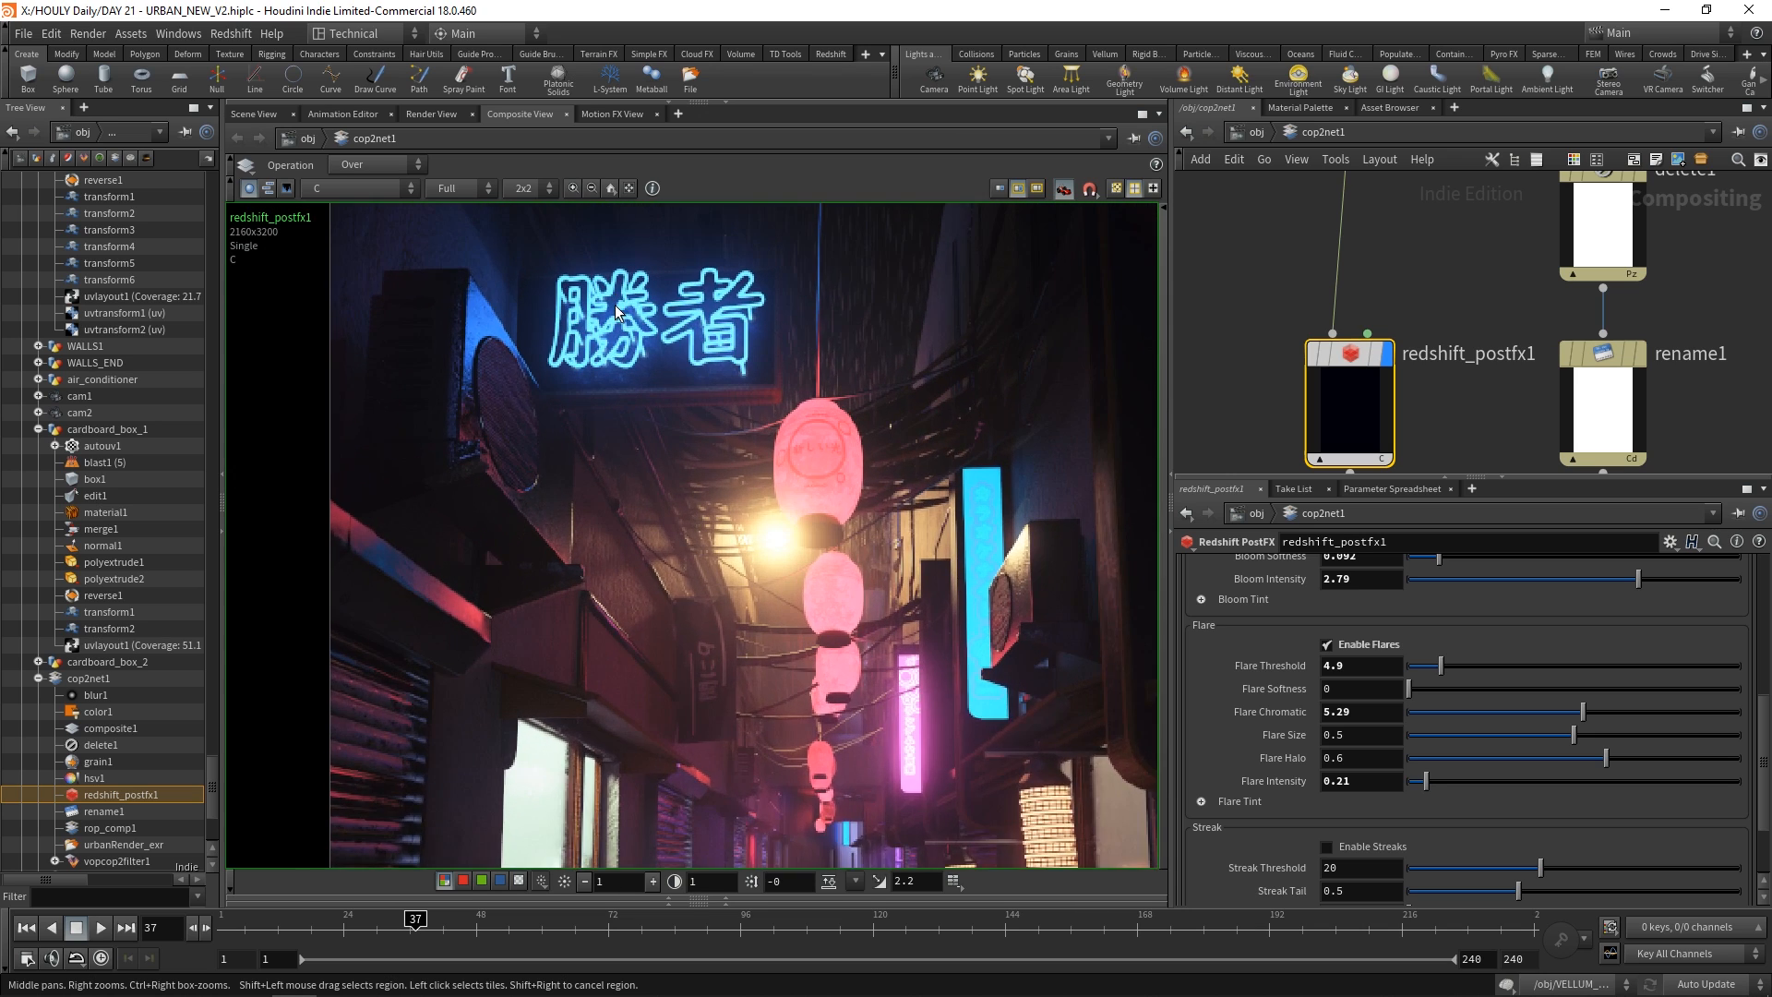
# Examine the alley image from the blue neon sign down to the wet street, cones and square wall lanterns.
pyautogui.moveTo(594, 335); pyautogui.dragTo(585, 393, button='middle')
pyautogui.moveTo(854, 495); pyautogui.dragTo(729, 339, button='middle')
pyautogui.scroll(-1, 739, 499)
pyautogui.scroll(-2, 739, 380)
pyautogui.scroll(-2, 729, 340)
pyautogui.scroll(4, 728, 466)
pyautogui.moveTo(743, 573); pyautogui.dragTo(704, 445, button='middle')
pyautogui.scroll(3, 702, 445)
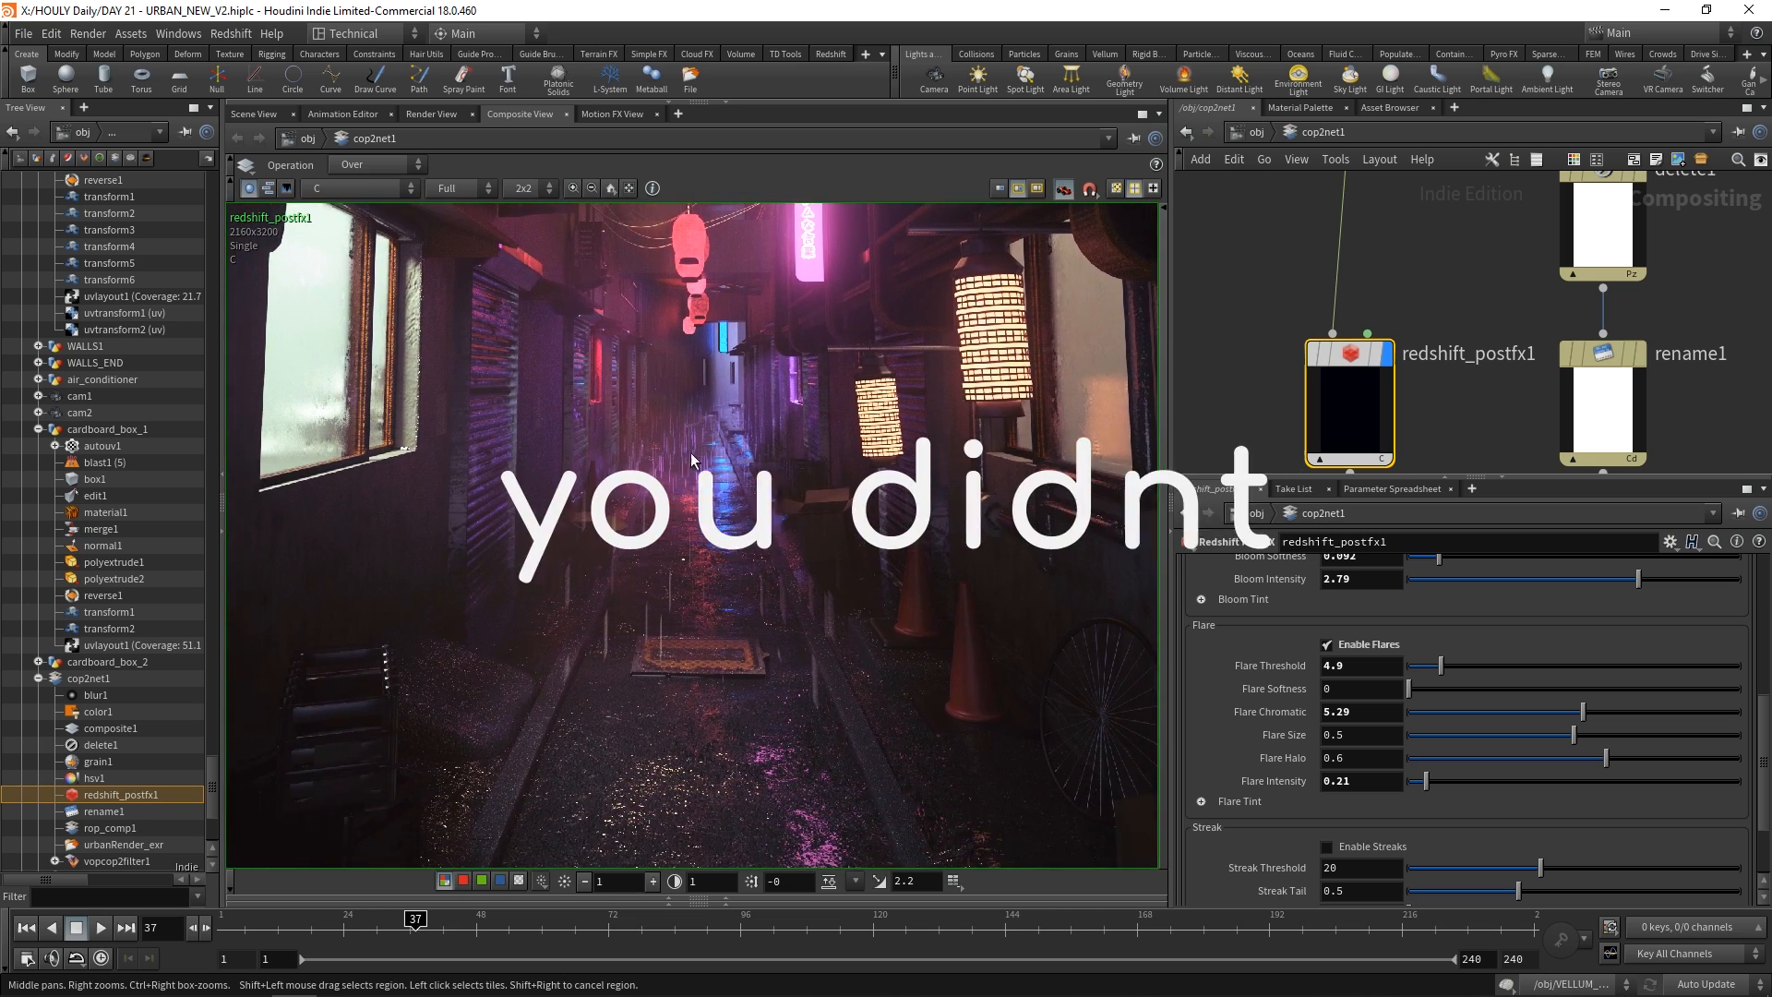
# Inspect the lit frosted window, its wooden frame, the metal shutters and the surrounding lower alley details.
pyautogui.scroll(4, 650, 495)
pyautogui.moveTo(472, 359); pyautogui.dragTo(646, 478, button='middle')
pyautogui.scroll(-1, 614, 466)
pyautogui.scroll(-1, 605, 463)
pyautogui.moveTo(510, 450); pyautogui.dragTo(771, 611, button='middle')
pyautogui.scroll(2, 616, 529)
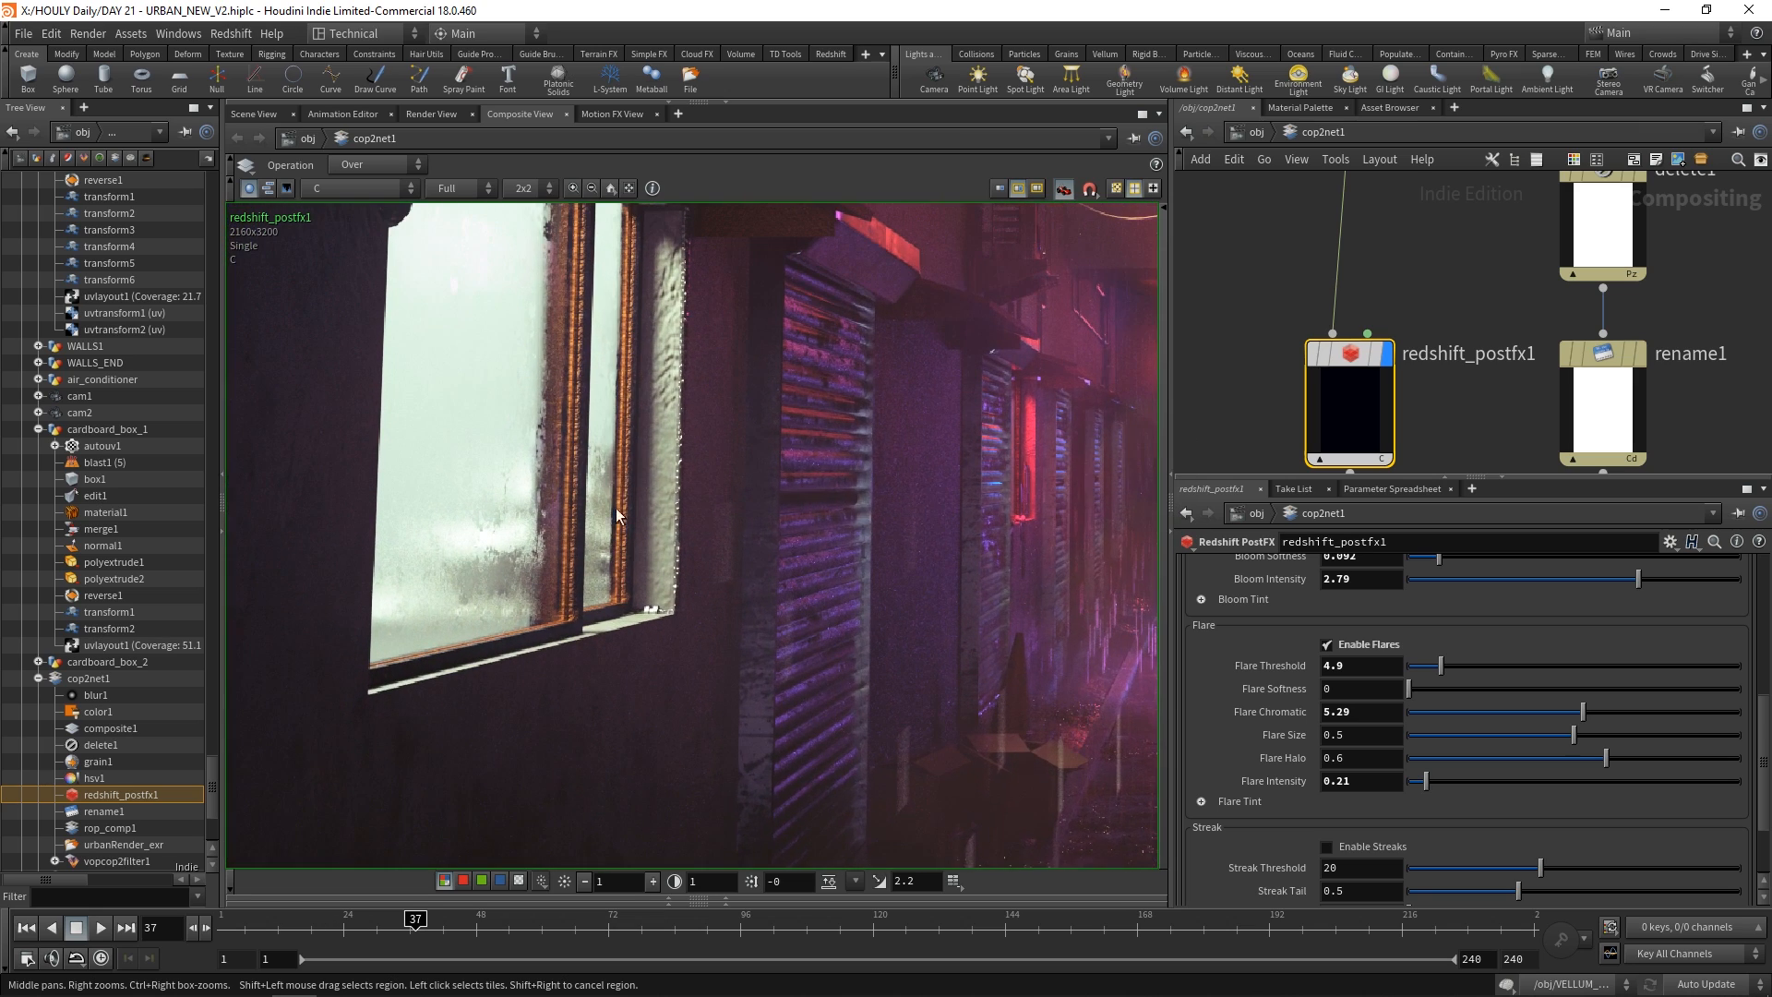
pyautogui.moveTo(617, 403); pyautogui.dragTo(688, 495, button='middle')
pyautogui.scroll(-2, 689, 495)
pyautogui.moveTo(858, 341); pyautogui.dragTo(635, 212, button='middle')
pyautogui.scroll(2, 635, 429)
pyautogui.scroll(-1, 648, 470)
pyautogui.moveTo(652, 489); pyautogui.dragTo(638, 254, button='middle')
pyautogui.scroll(-1, 787, 581)
pyautogui.moveTo(788, 585); pyautogui.dragTo(743, 379, button='middle')
pyautogui.scroll(-1, 588, 557)
pyautogui.moveTo(462, 565); pyautogui.dragTo(958, 383, button='middle')
pyautogui.scroll(-1, 809, 476)
pyautogui.moveTo(809, 476); pyautogui.dragTo(660, 633, button='middle')
pyautogui.scroll(-2, 590, 489)
# Examine the rain, overhead cables, neon sign and lantern glow in the upper part of the alley image.
pyautogui.moveTo(697, 277); pyautogui.dragTo(732, 580, button='middle')
pyautogui.moveTo(732, 398); pyautogui.dragTo(762, 517, button='middle')
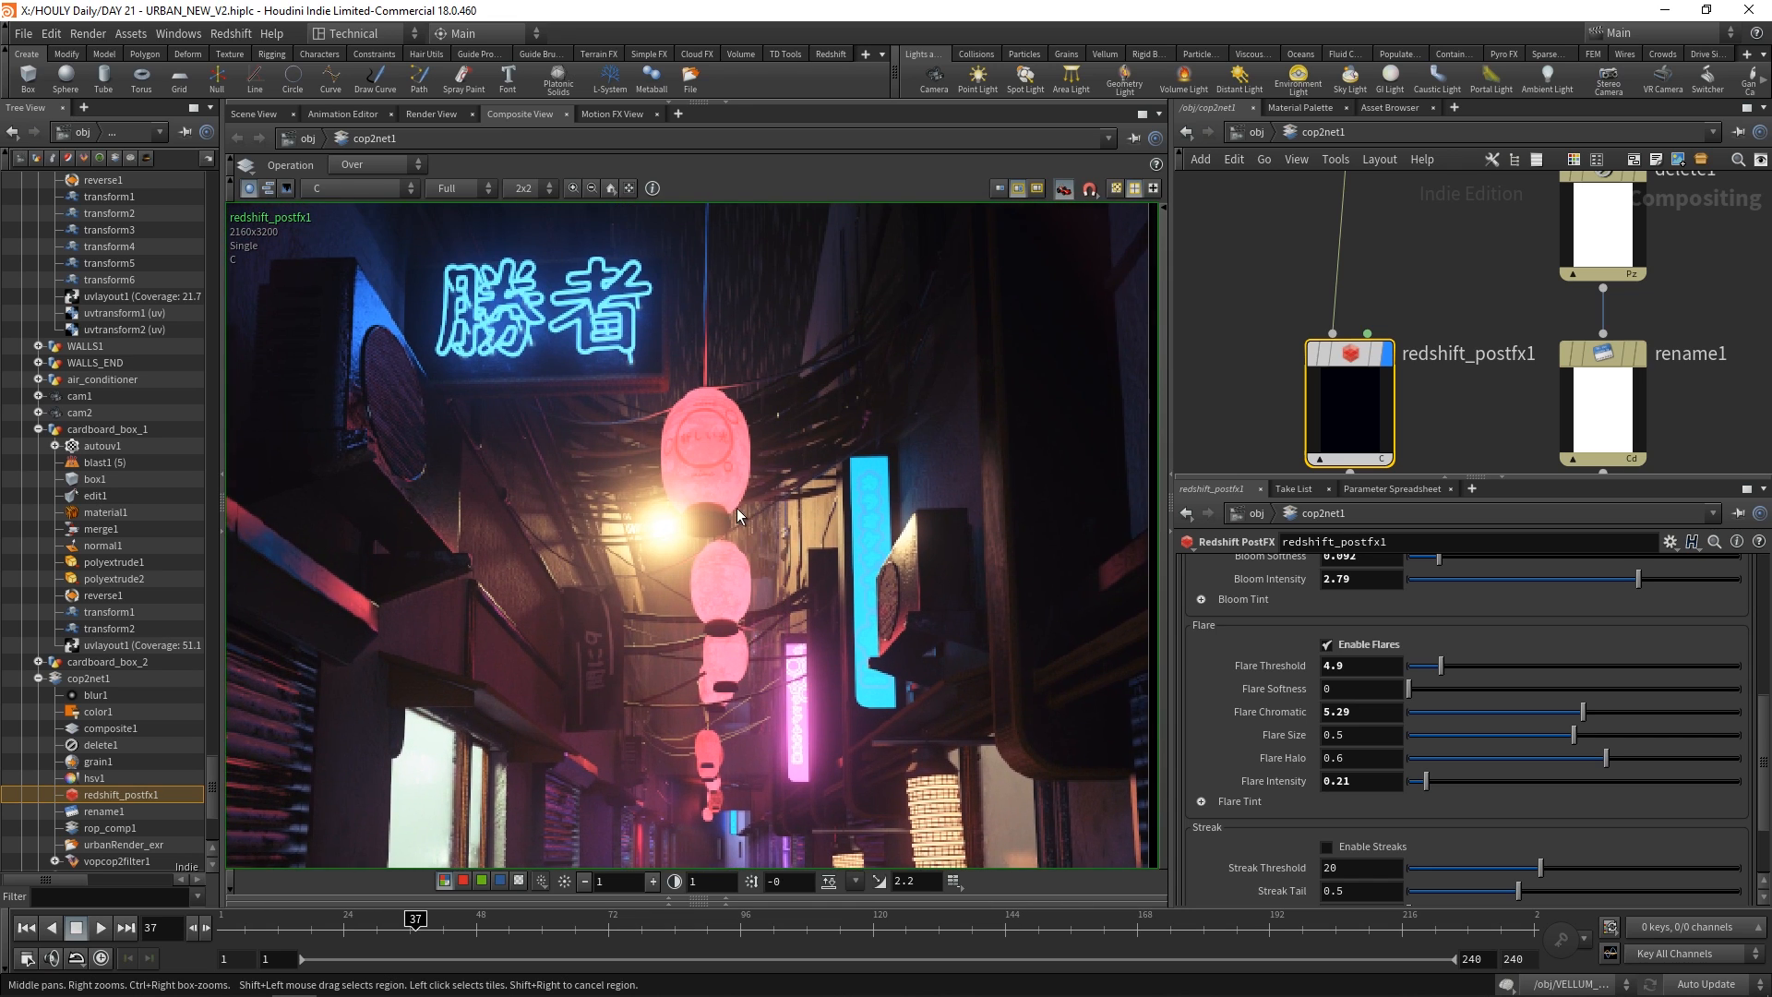
pyautogui.scroll(1, 737, 507)
pyautogui.moveTo(679, 466); pyautogui.dragTo(700, 514, button='middle')
pyautogui.scroll(1, 700, 514)
pyautogui.moveTo(676, 300); pyautogui.dragTo(715, 524, button='middle')
pyautogui.scroll(5, 696, 567)
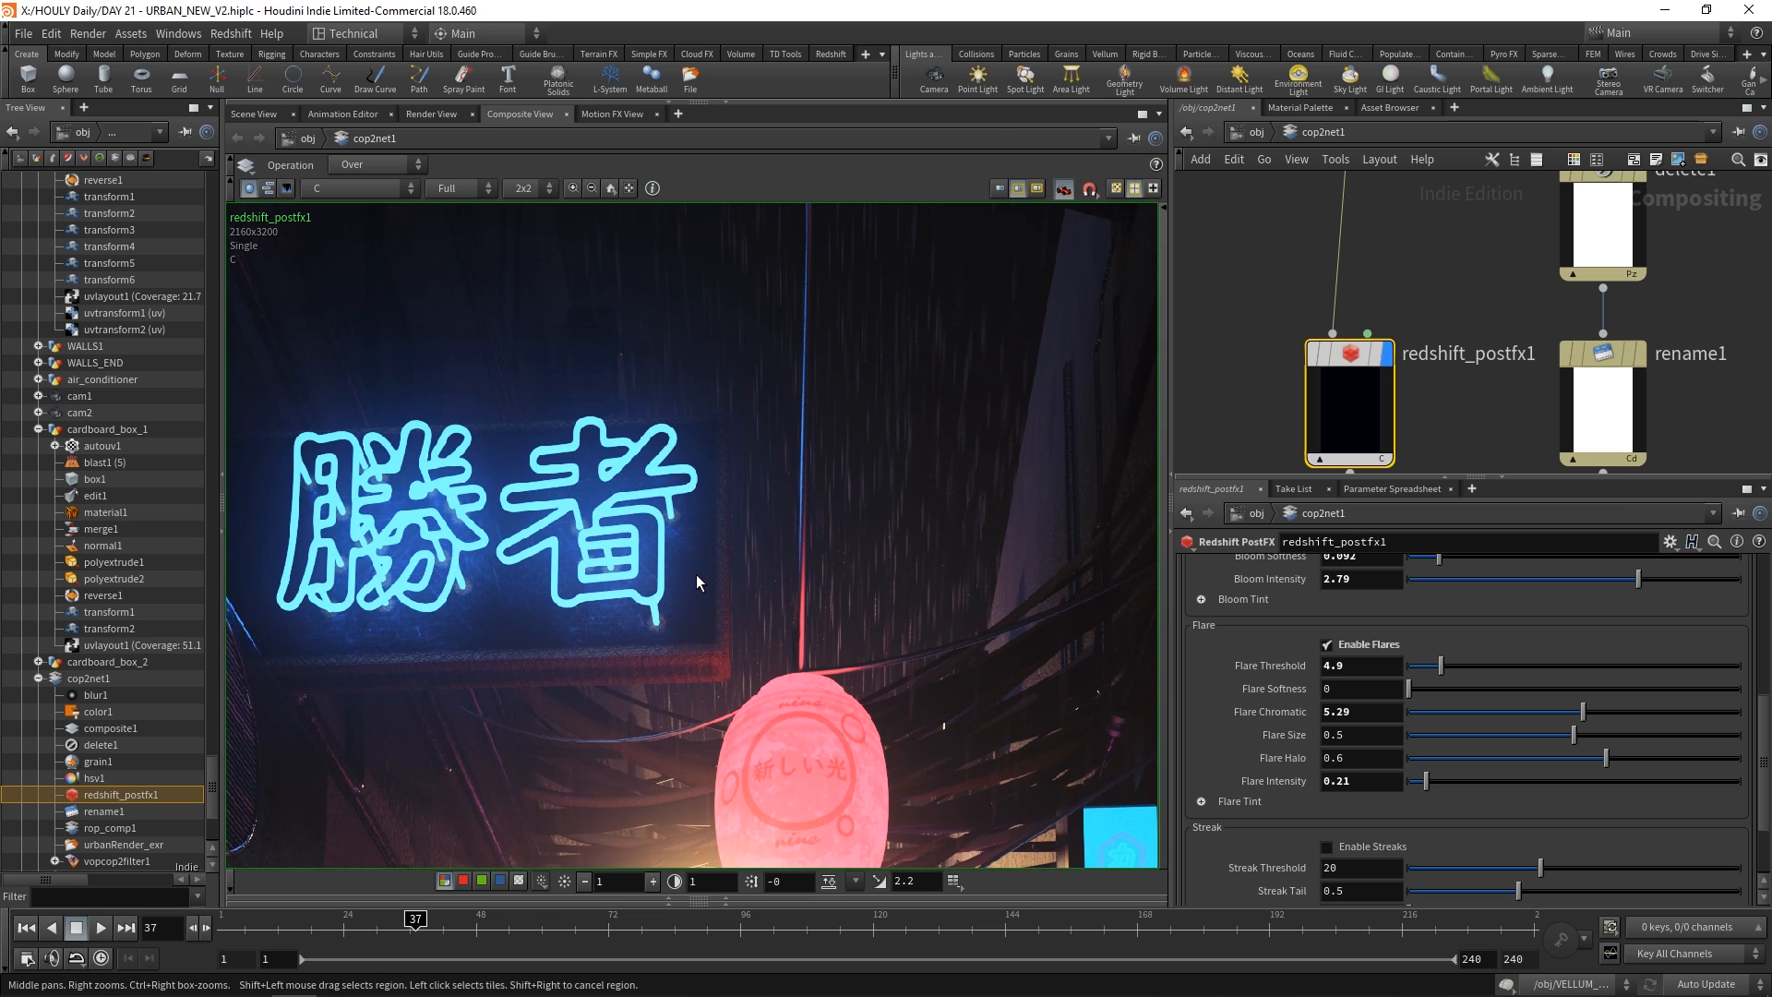
pyautogui.moveTo(775, 591); pyautogui.dragTo(809, 541, button='middle')
pyautogui.scroll(3, 585, 565)
pyautogui.scroll(-4, 585, 565)
pyautogui.scroll(-1, 585, 565)
pyautogui.scroll(-1, 797, 584)
pyautogui.moveTo(780, 649); pyautogui.dragTo(783, 518, button='middle')
pyautogui.scroll(-4, 826, 720)
pyautogui.moveTo(831, 738); pyautogui.dragTo(805, 583, button='middle')
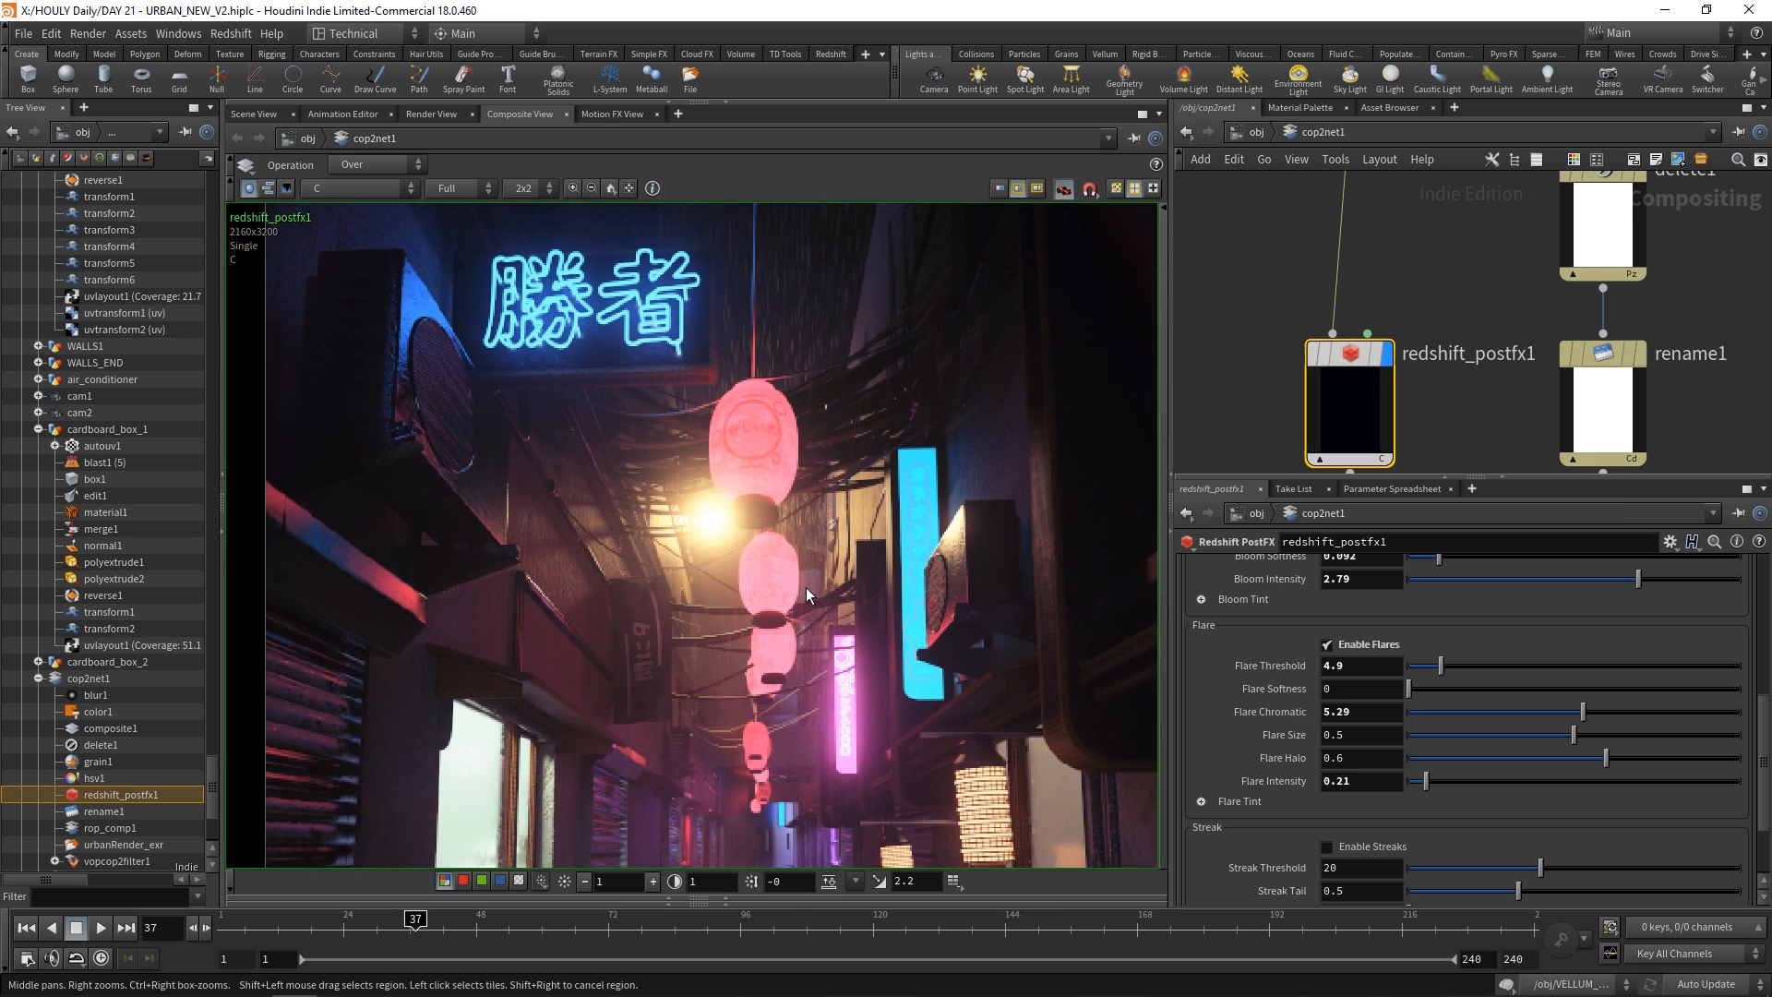
pyautogui.scroll(-6, 806, 591)
pyautogui.scroll(1, 822, 483)
# Leave the cop2net1 compositing network and return to the scene's object-level network.
pyautogui.press('u')
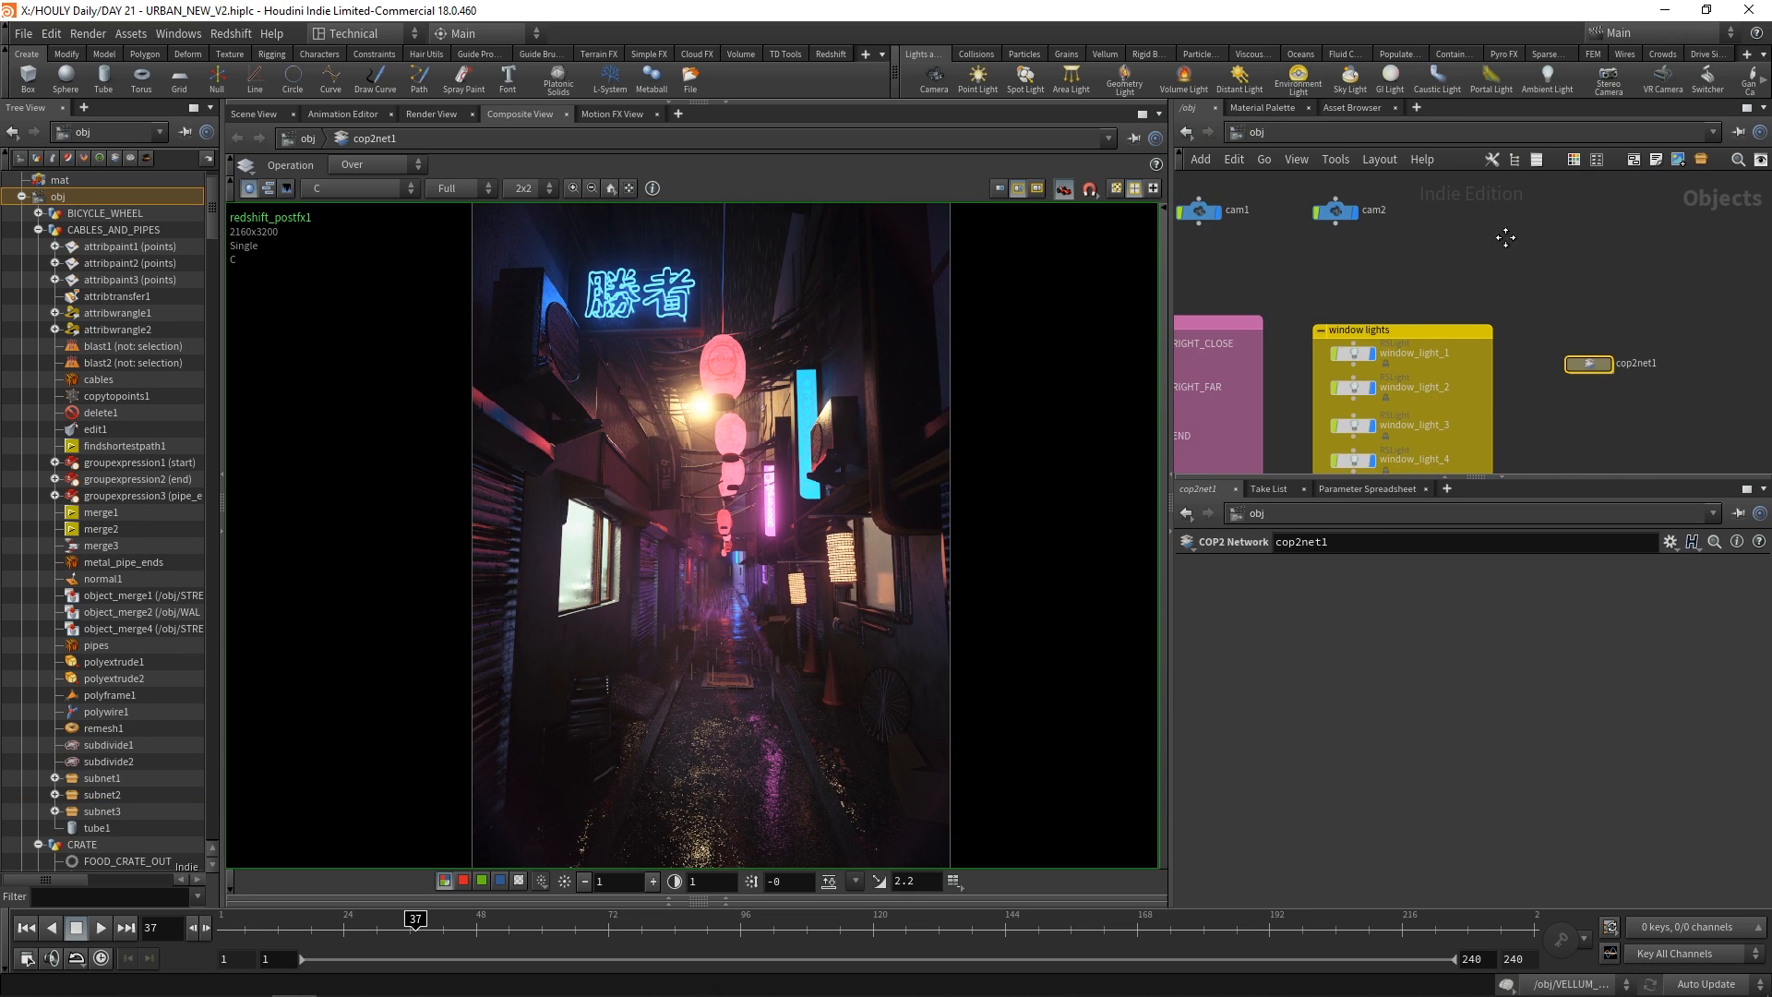
pyautogui.scroll(-2, 1551, 263)
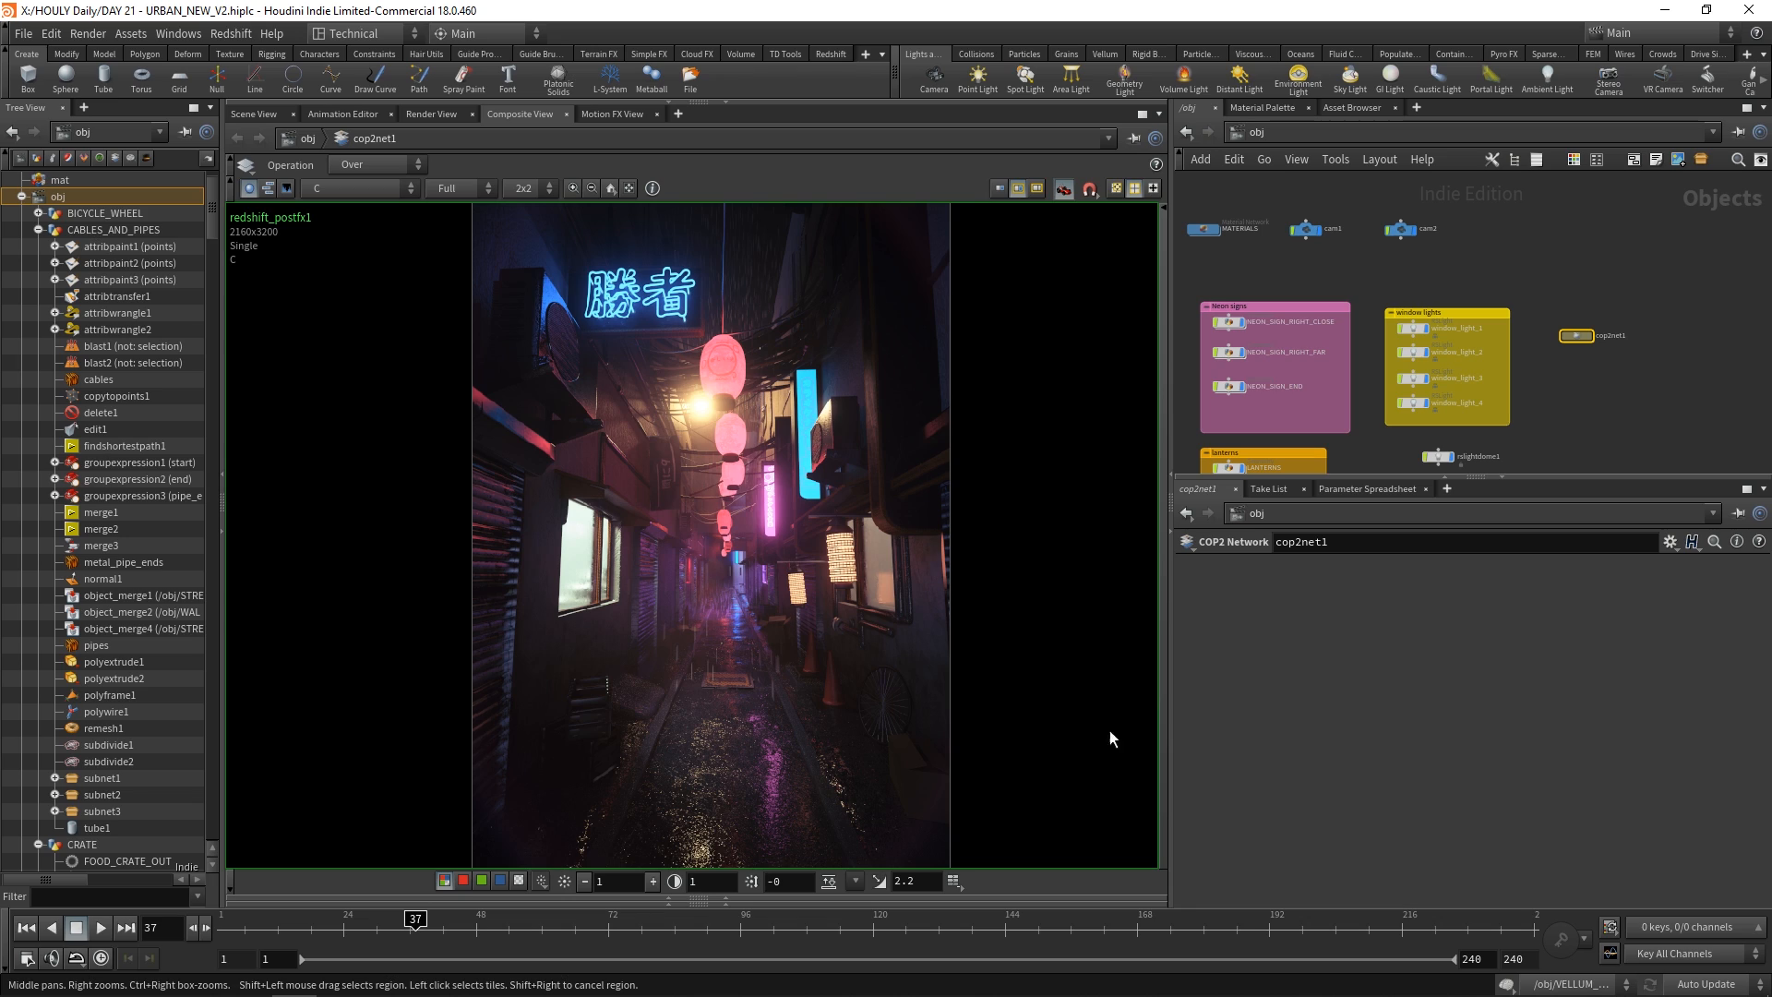
pyautogui.moveTo(1599, 408); pyautogui.dragTo(1606, 408, button='middle')
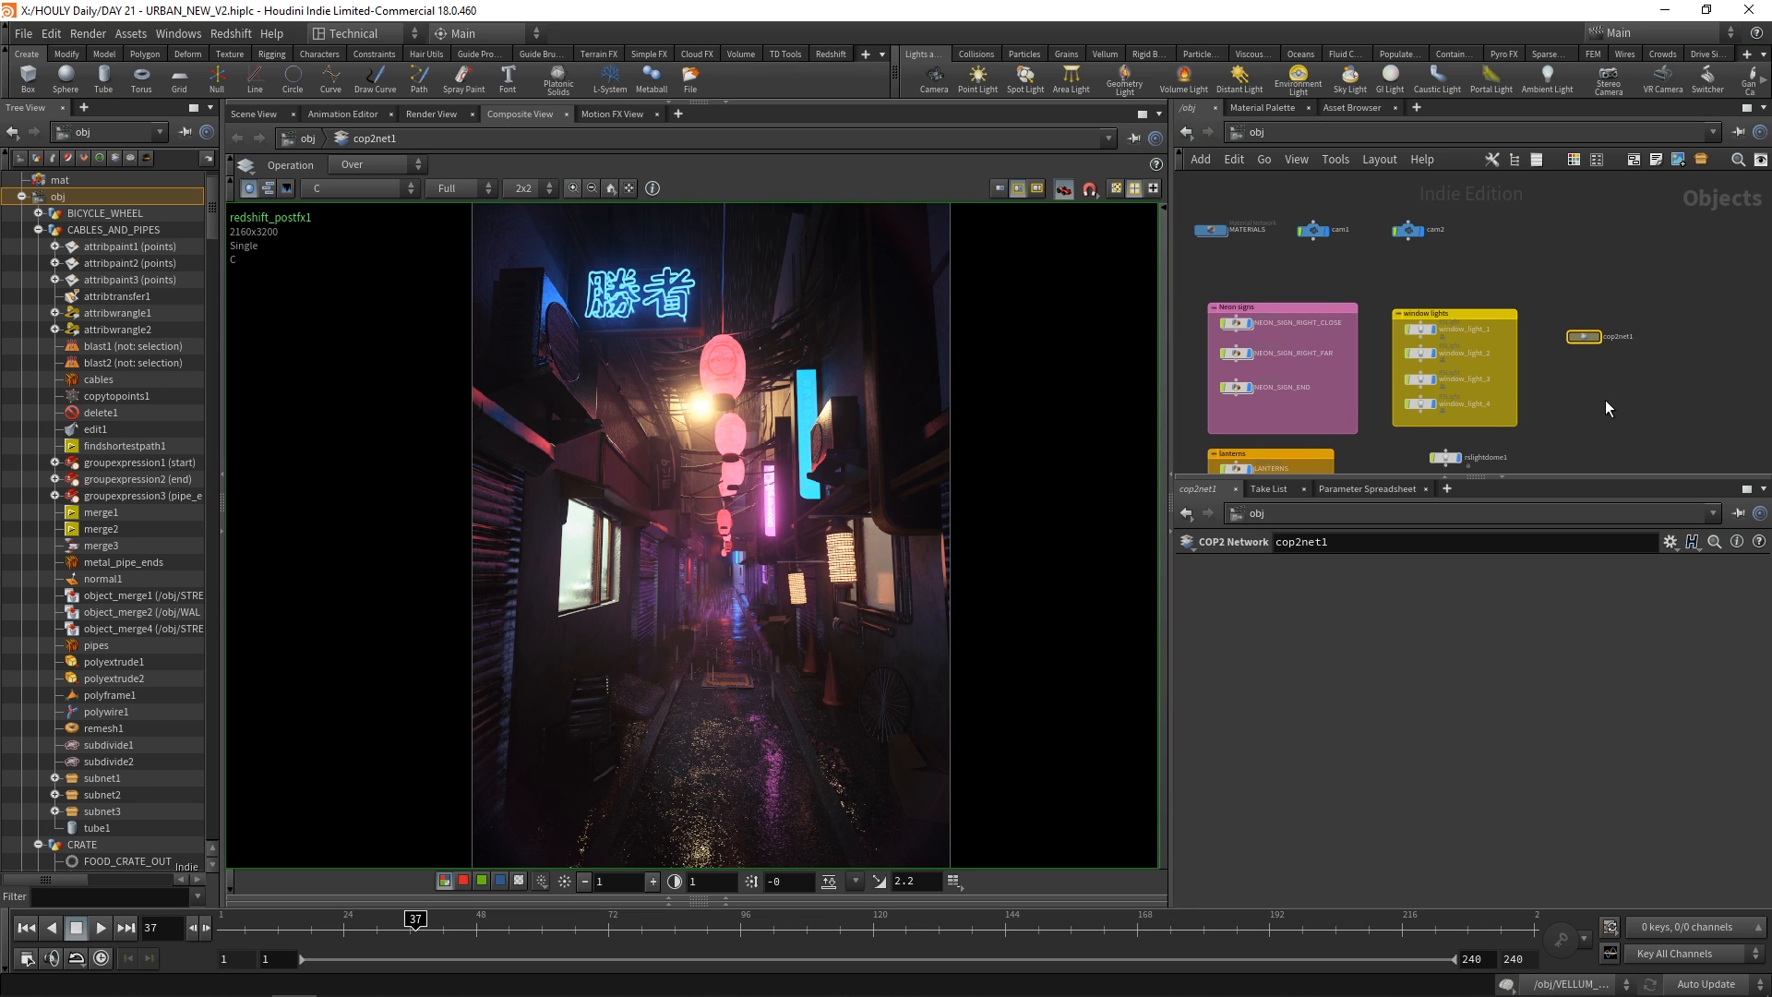